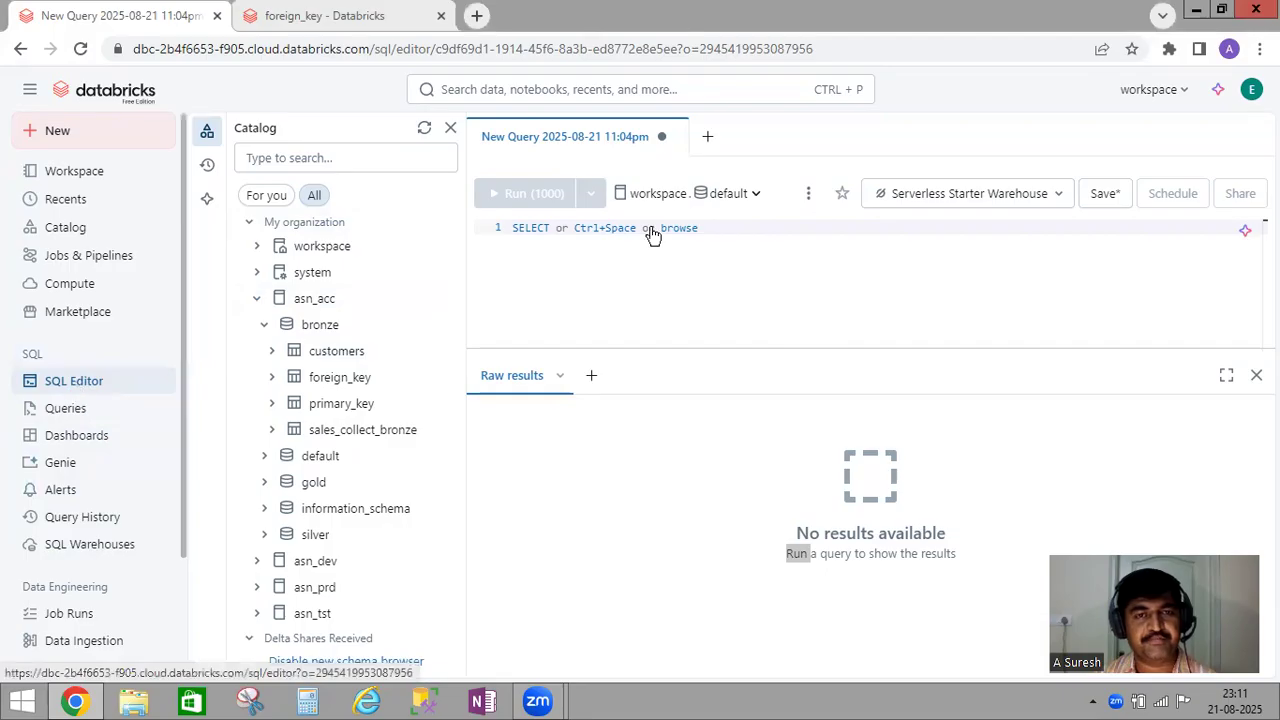
Step: Examine the available catalogs, the schemas of the workspace catalog, and the bronze tables of asn_acc in the catalog browser
{"action": "left_click", "coordinate": [77, 381]}
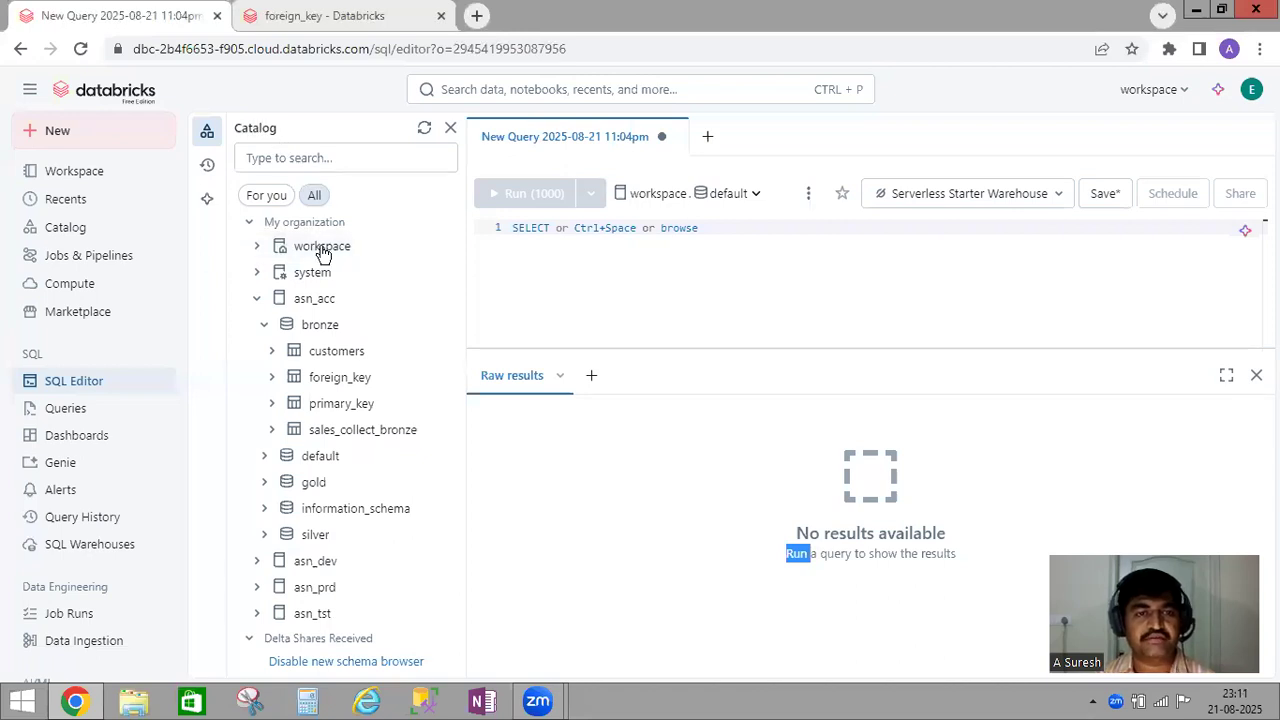
{"action": "scroll", "coordinate": [314, 320], "scroll_direction": "down", "scroll_amount": 1}
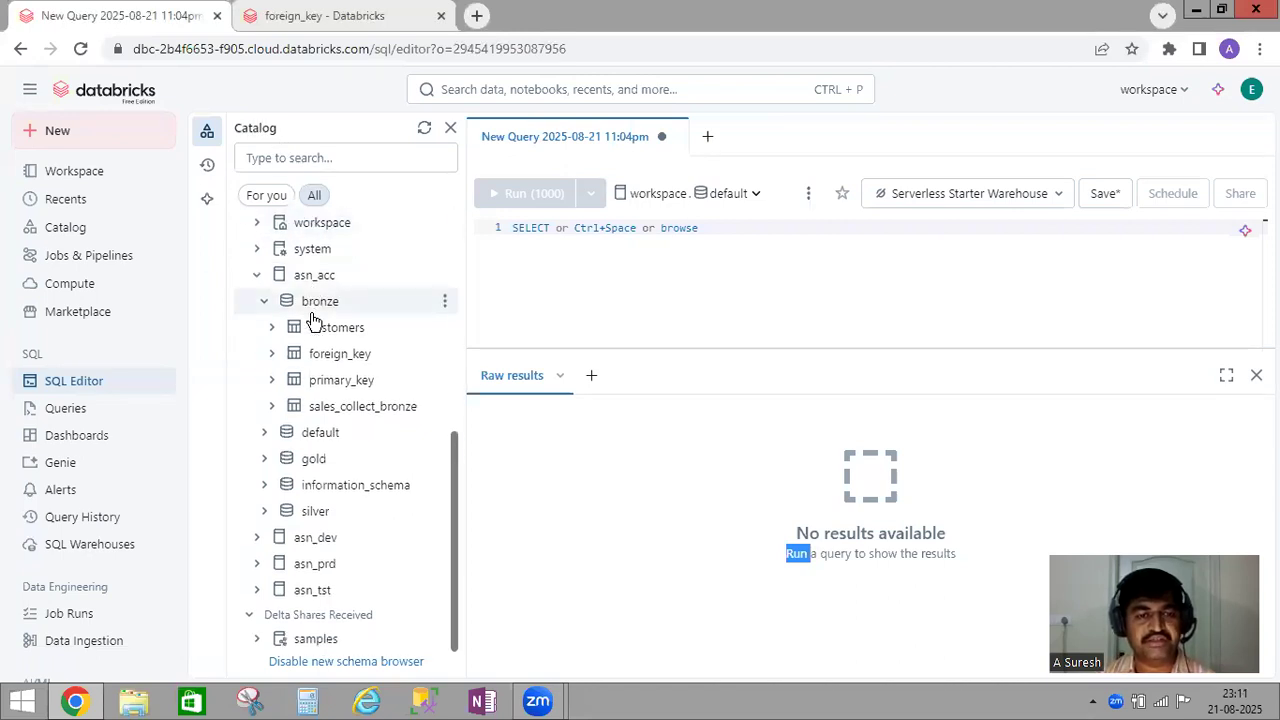
{"action": "scroll", "coordinate": [314, 320], "scroll_direction": "up", "scroll_amount": 1}
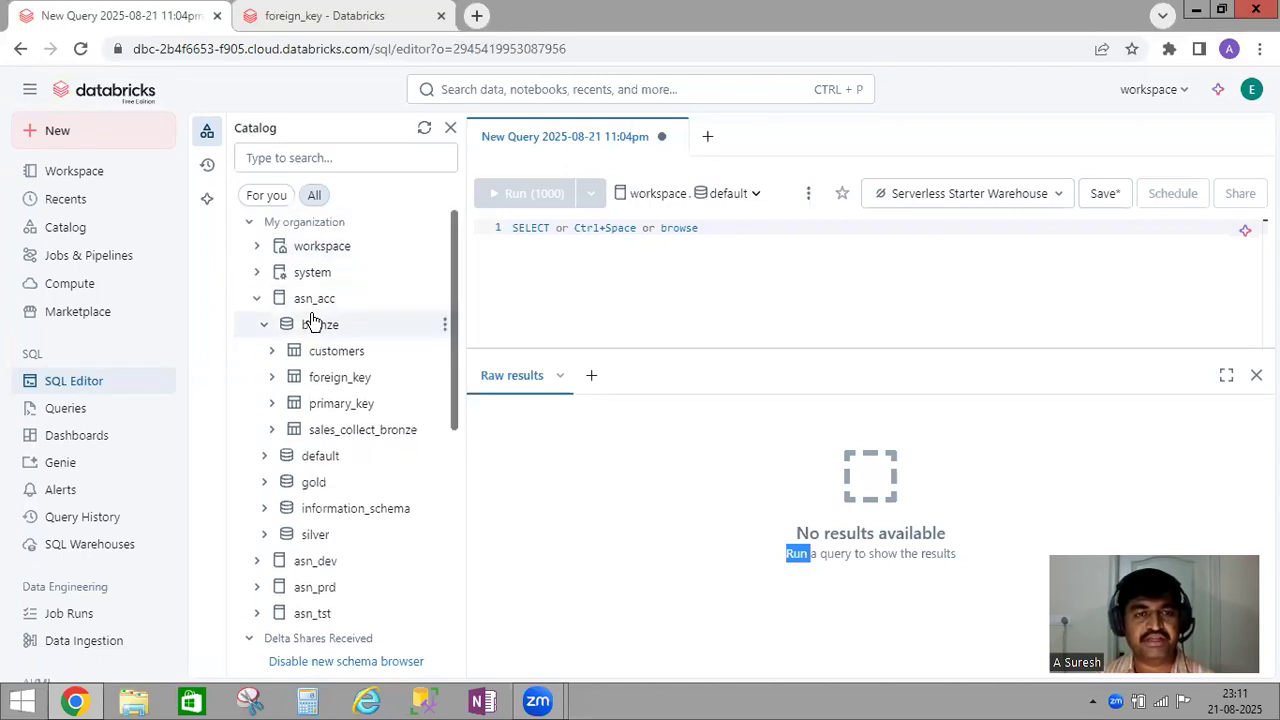
{"action": "left_click", "coordinate": [264, 247]}
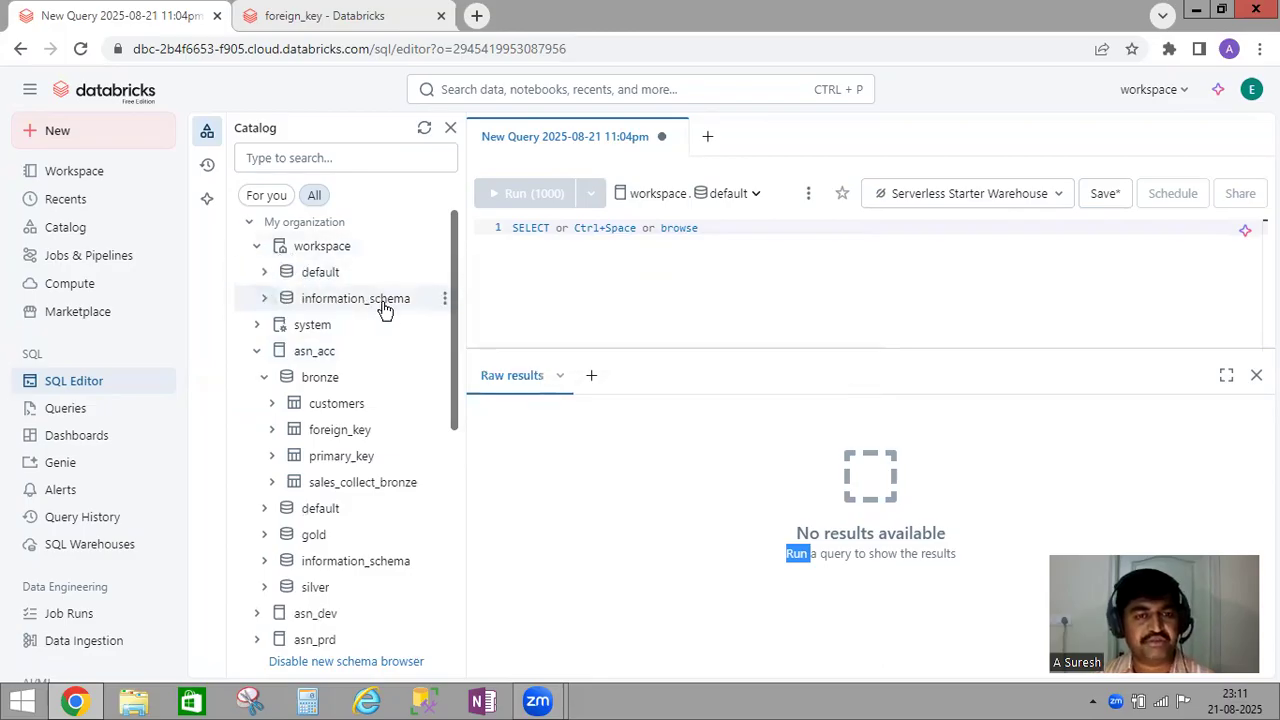
{"action": "mouse_move", "coordinate": [385, 309]}
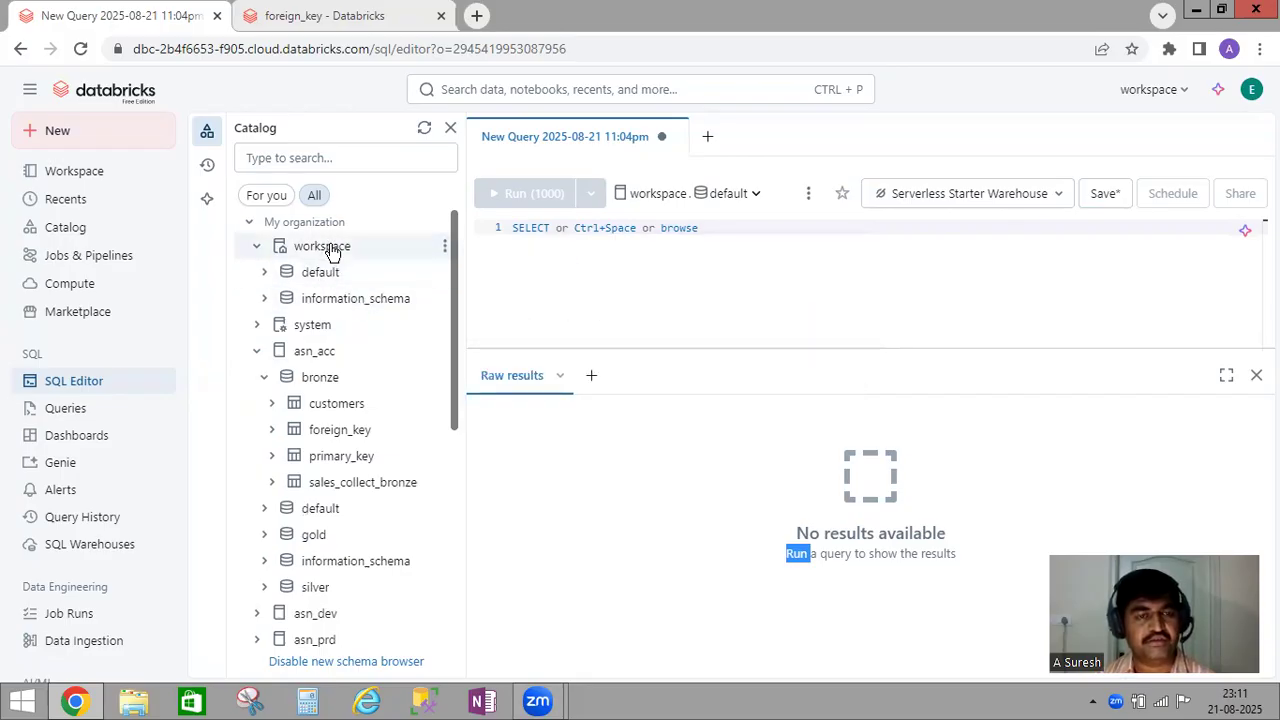
{"action": "left_click", "coordinate": [257, 246]}
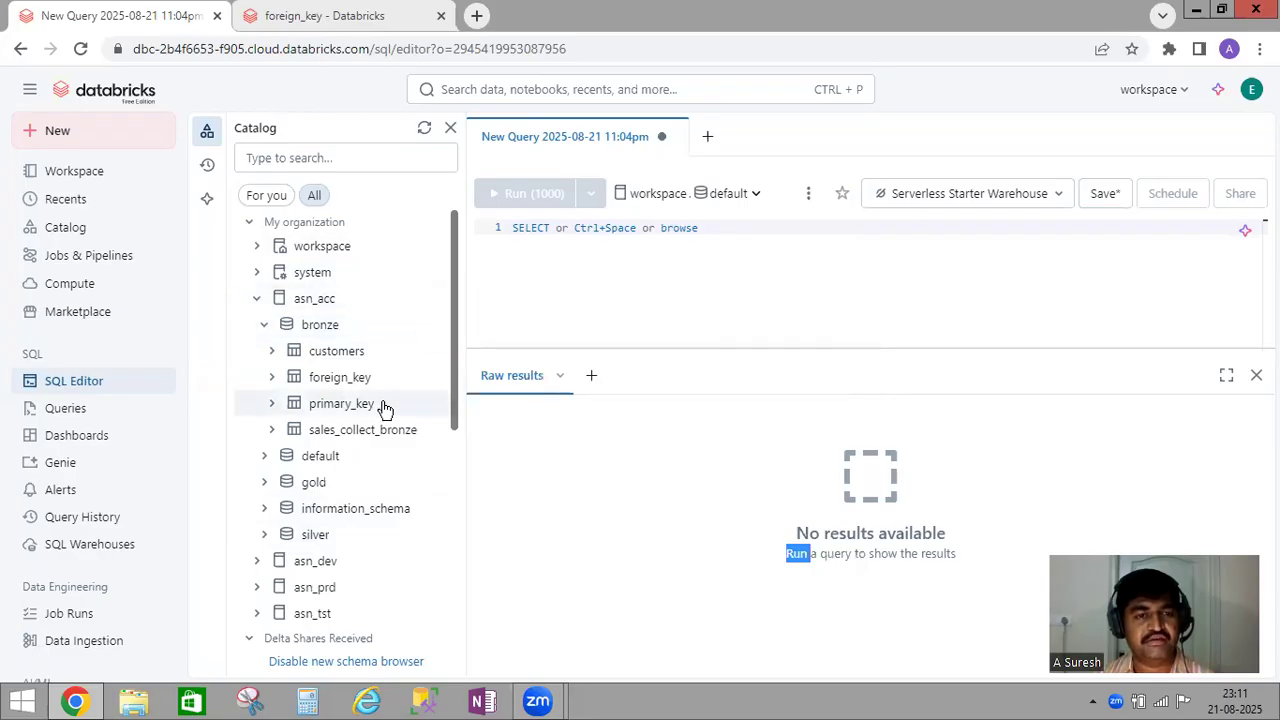
{"action": "mouse_move", "coordinate": [300, 456]}
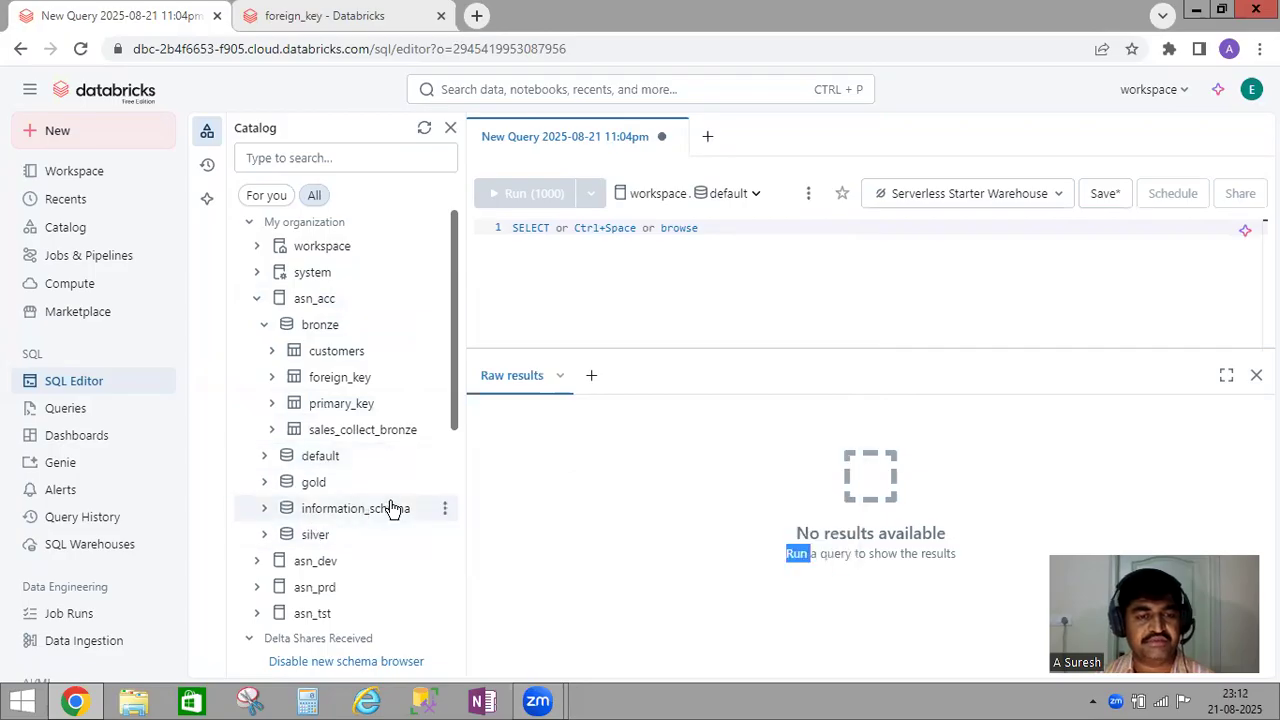
{"action": "mouse_move", "coordinate": [330, 513]}
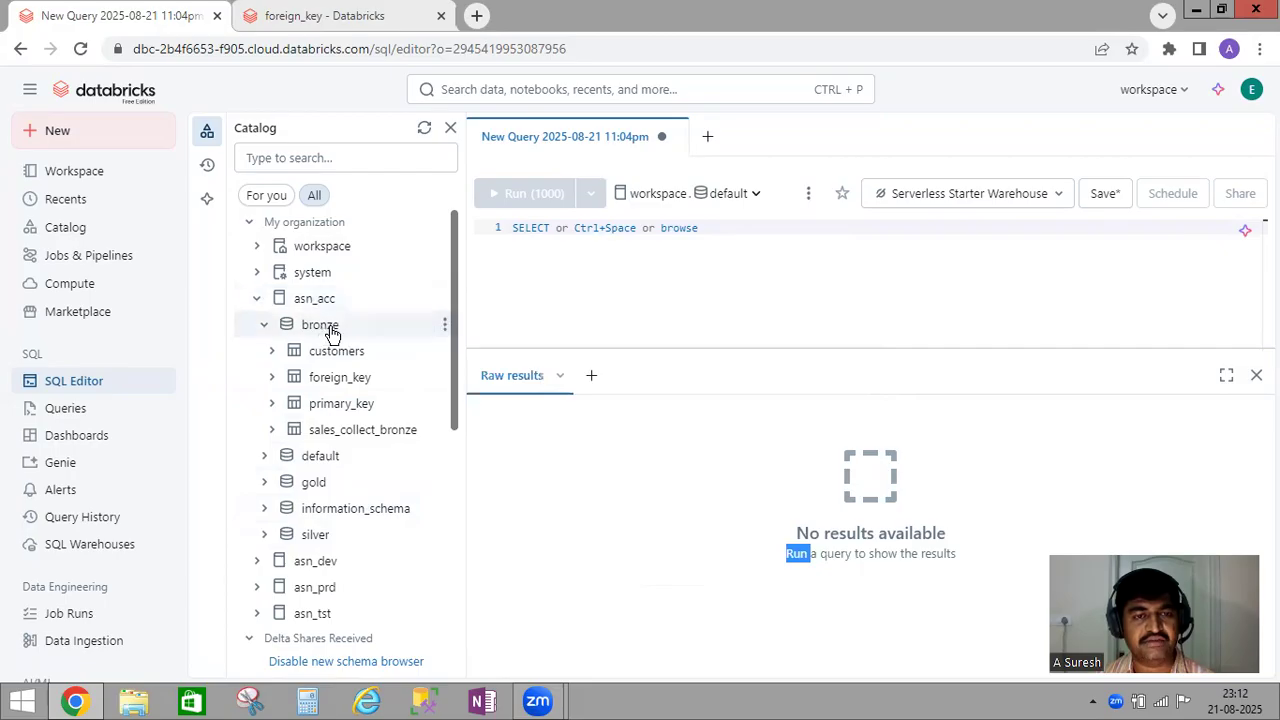
{"action": "mouse_move", "coordinate": [411, 332]}
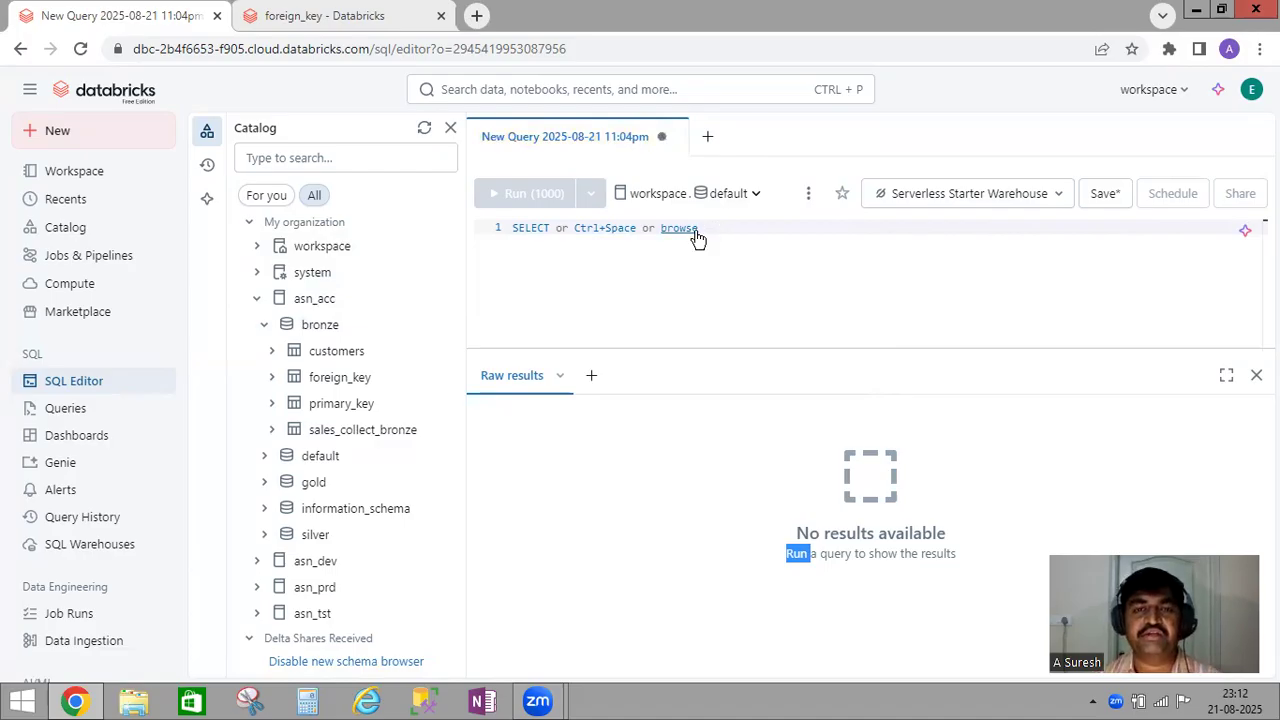
{"action": "left_click", "coordinate": [524, 250]}
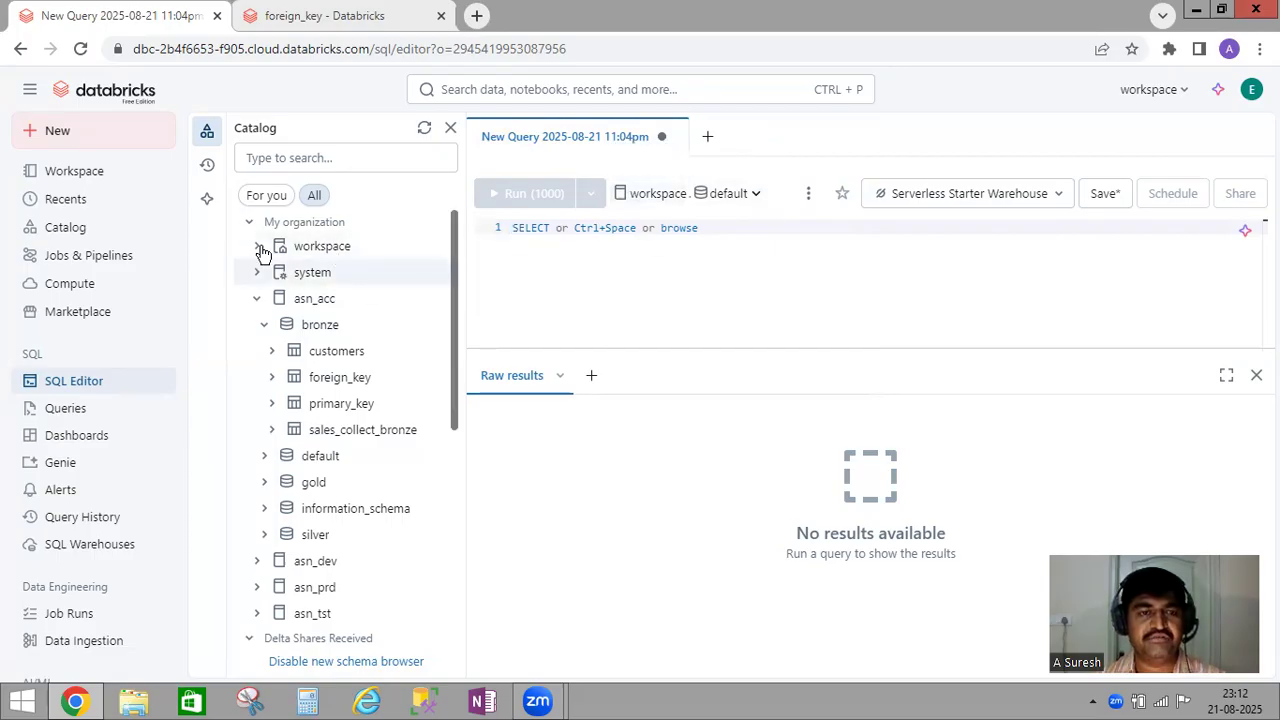
Step: List the tables of the workspace catalog's default schema and widen the catalog browser
{"action": "left_click", "coordinate": [346, 252]}
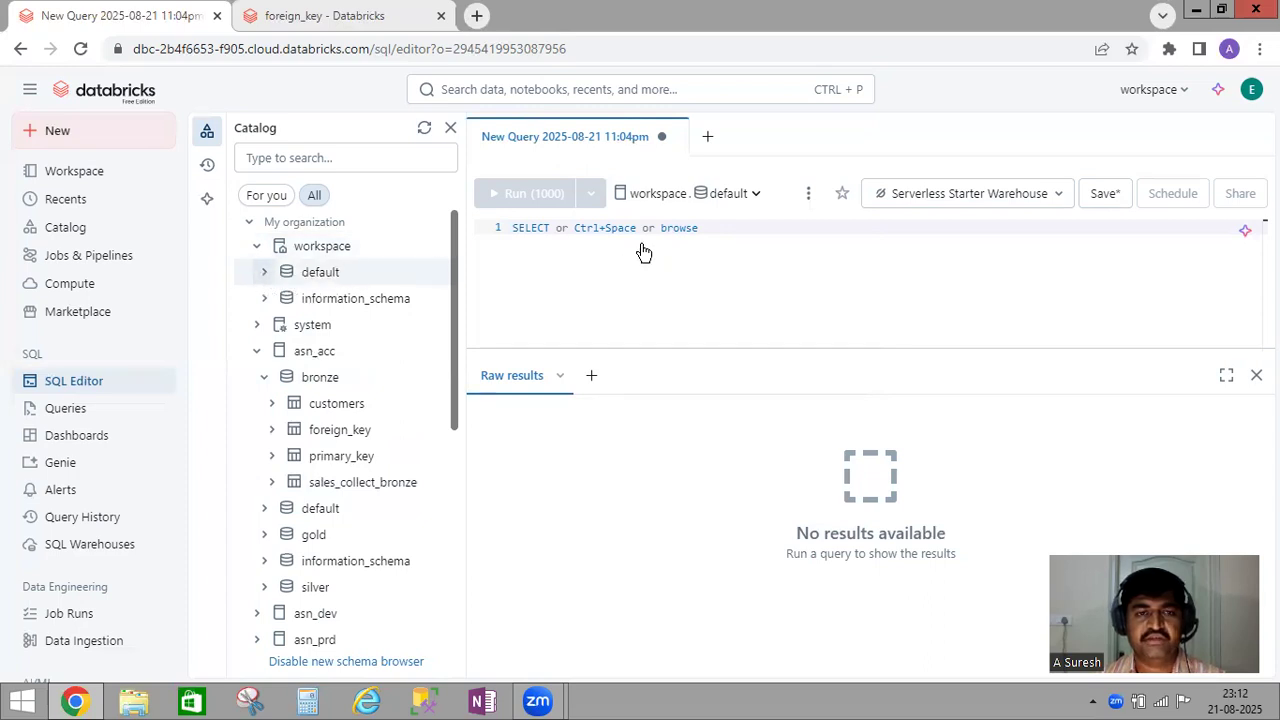
{"action": "left_click", "coordinate": [758, 195]}
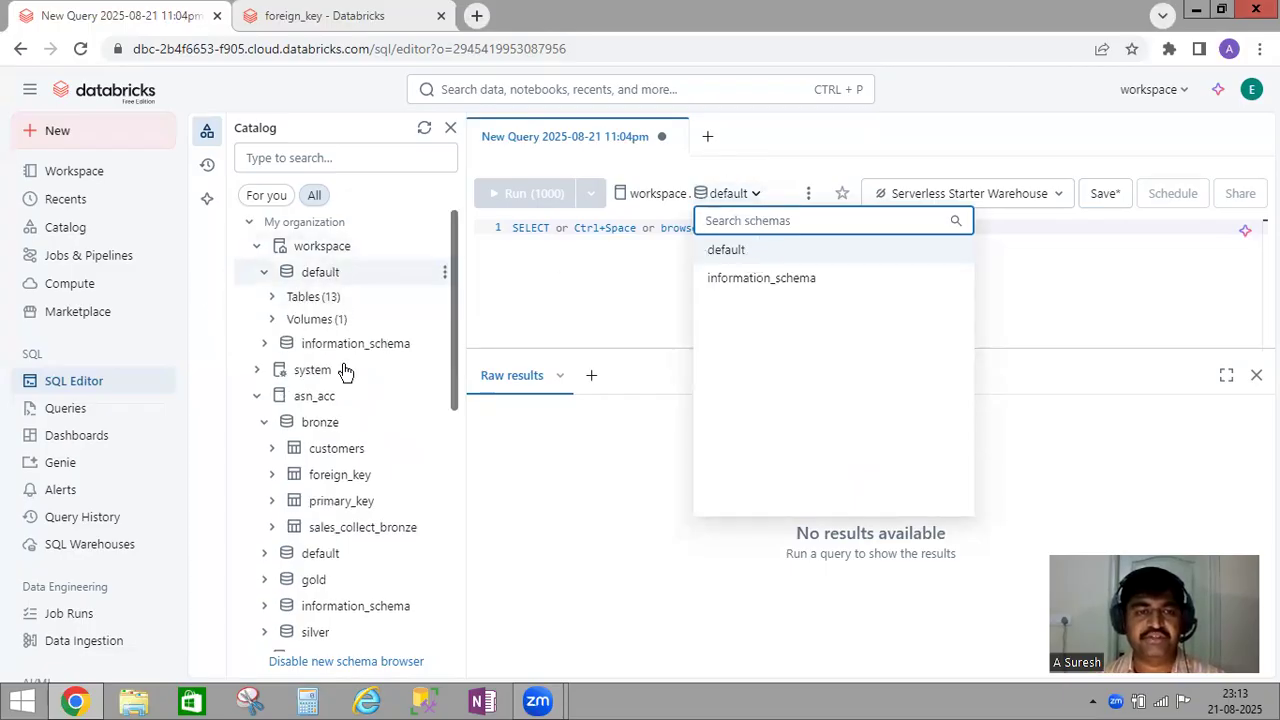
{"action": "left_click", "coordinate": [650, 301]}
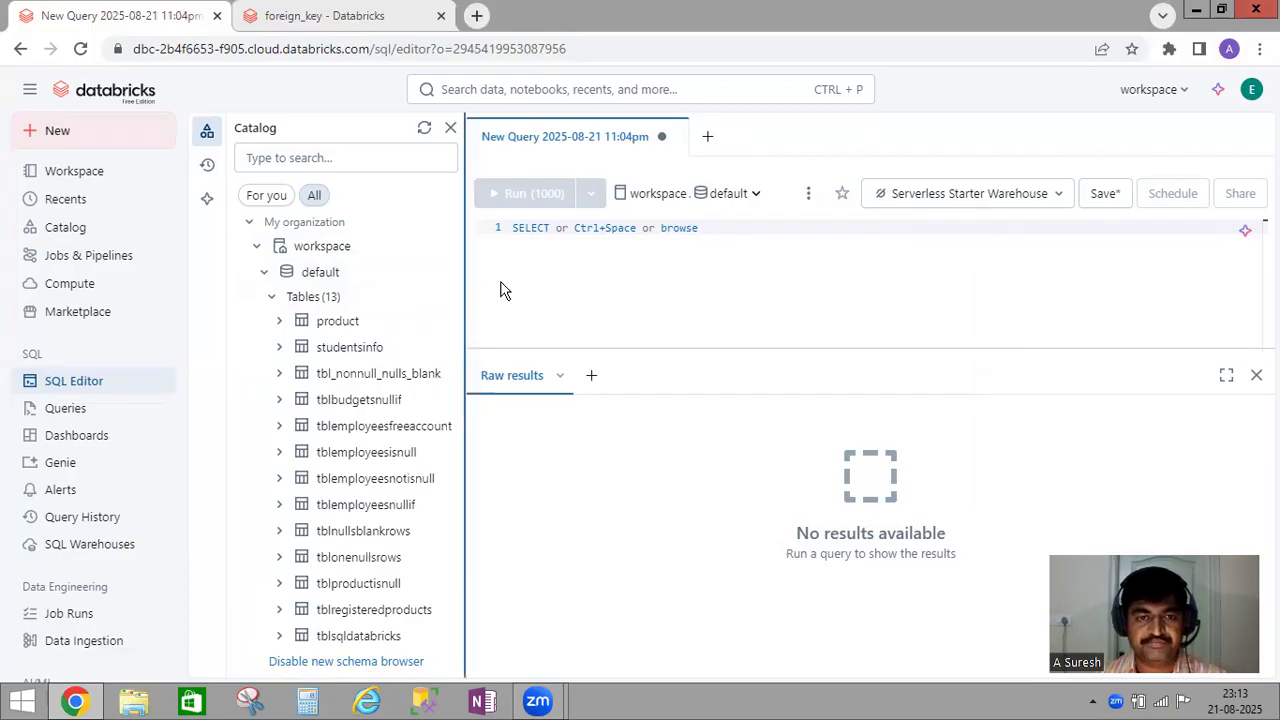
{"action": "left_click_drag", "start_coordinate": [465, 285], "coordinate": [501, 281]}
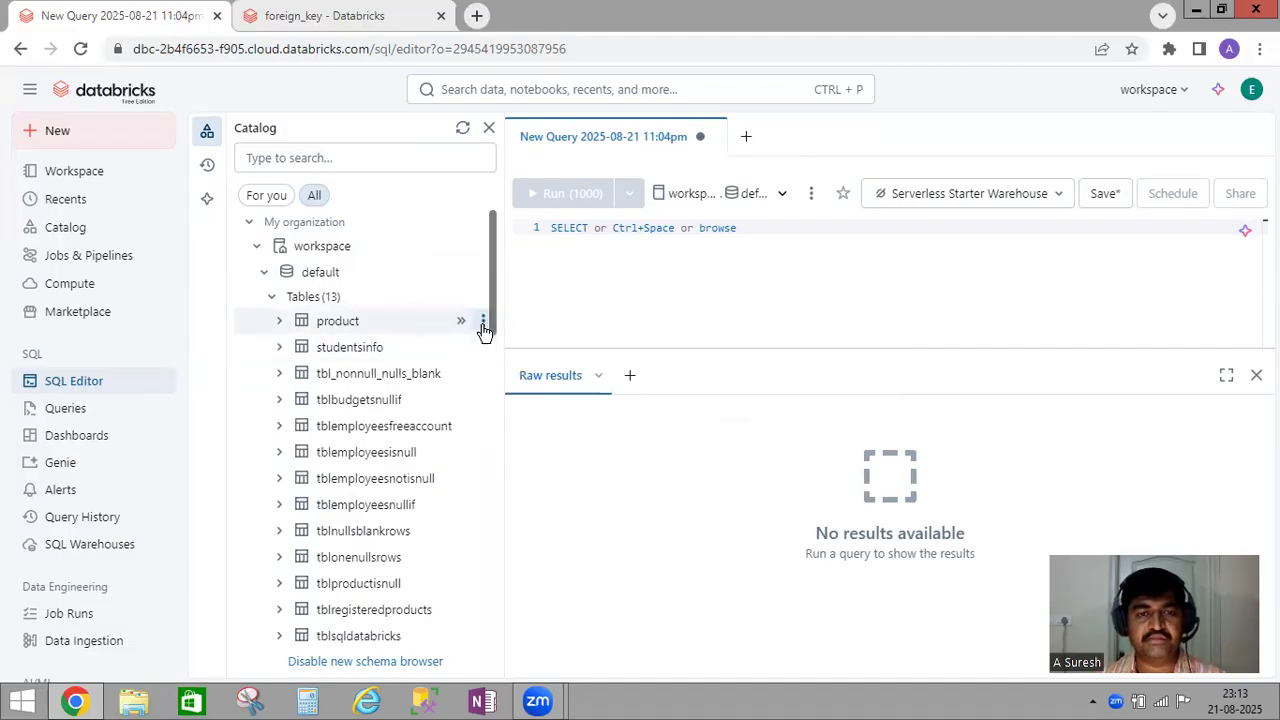
Step: Insert the product table name from the catalog into the query, complete it as SELECT * FROM product, and run it
{"action": "left_click", "coordinate": [483, 322]}
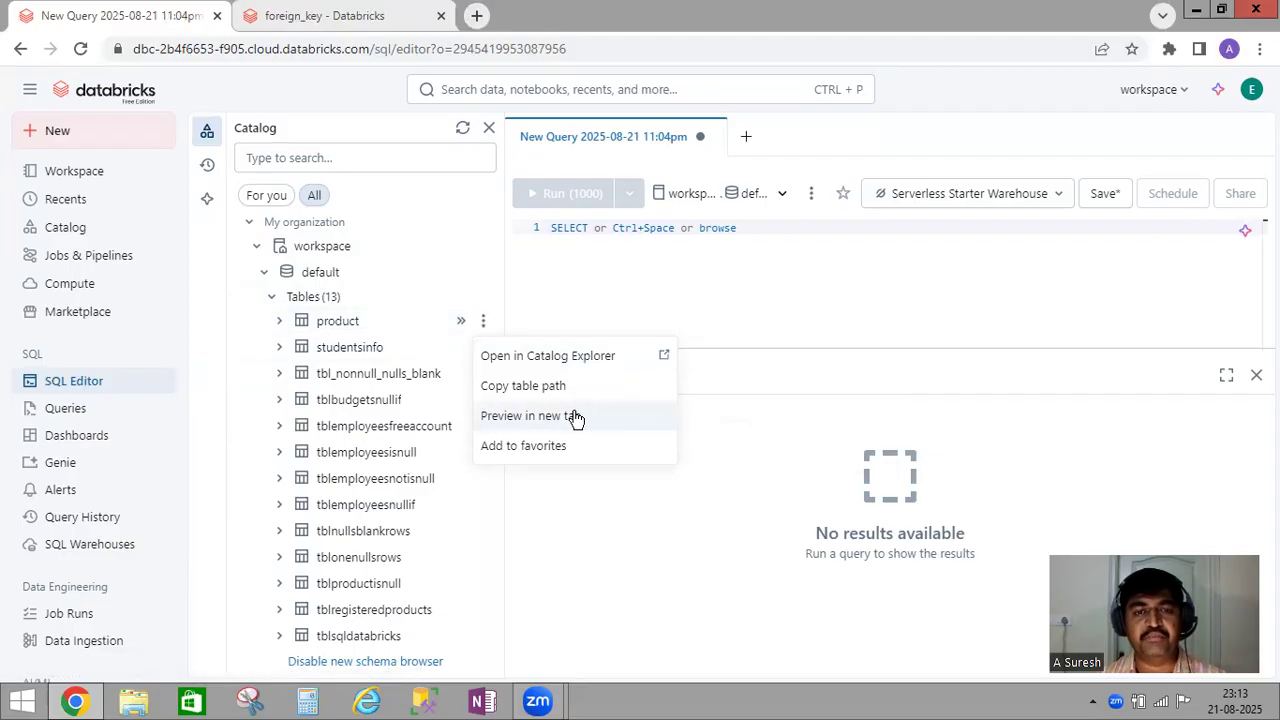
{"action": "left_click", "coordinate": [460, 325]}
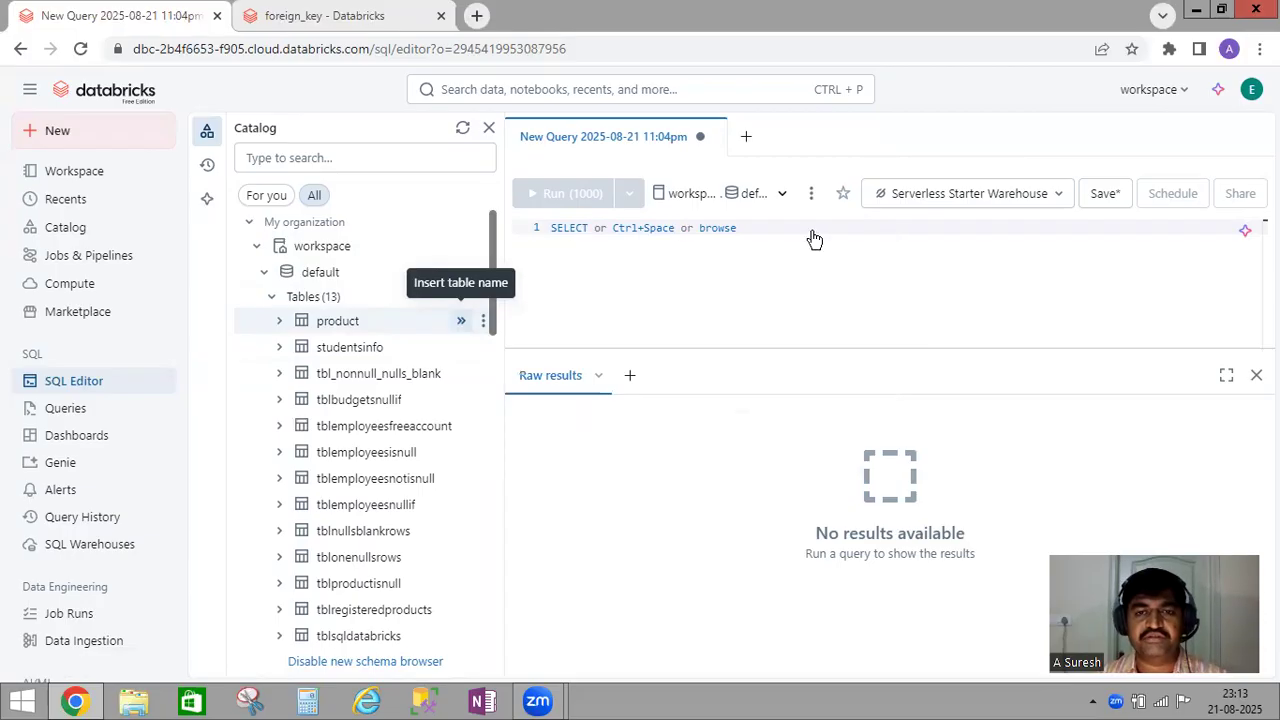
{"action": "left_click", "coordinate": [547, 237]}
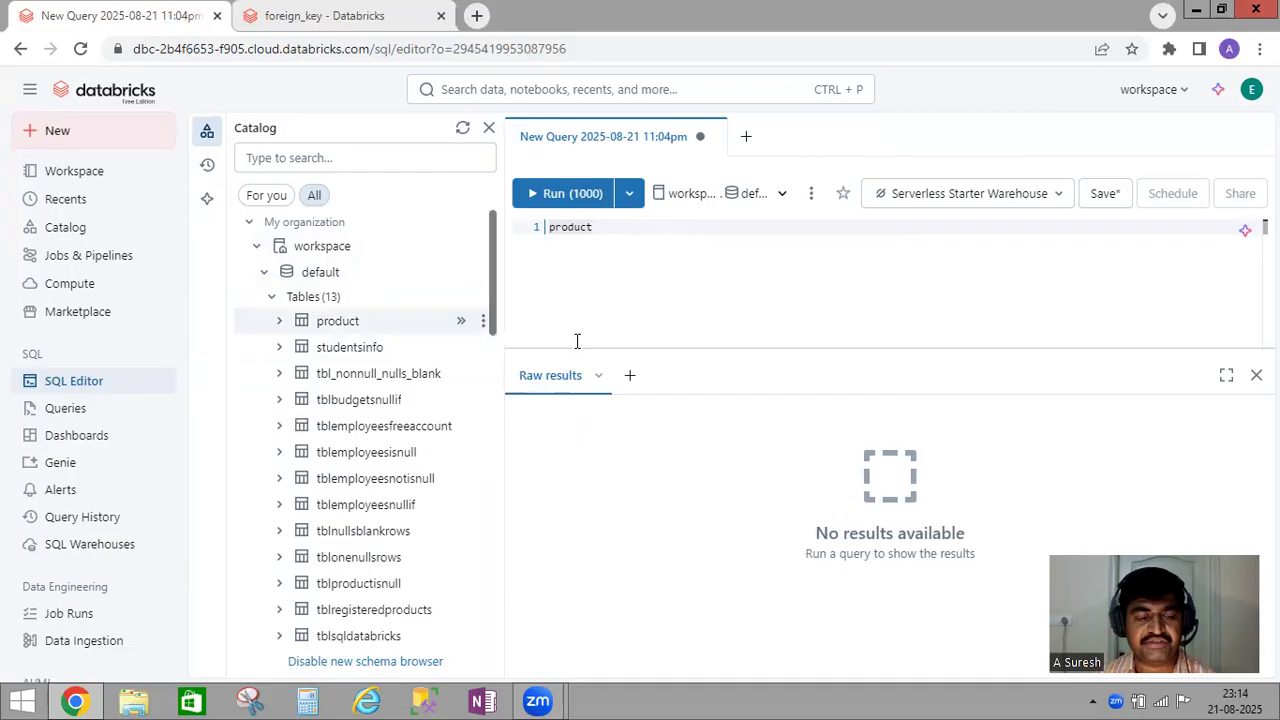
{"action": "type", "text": "SE"}
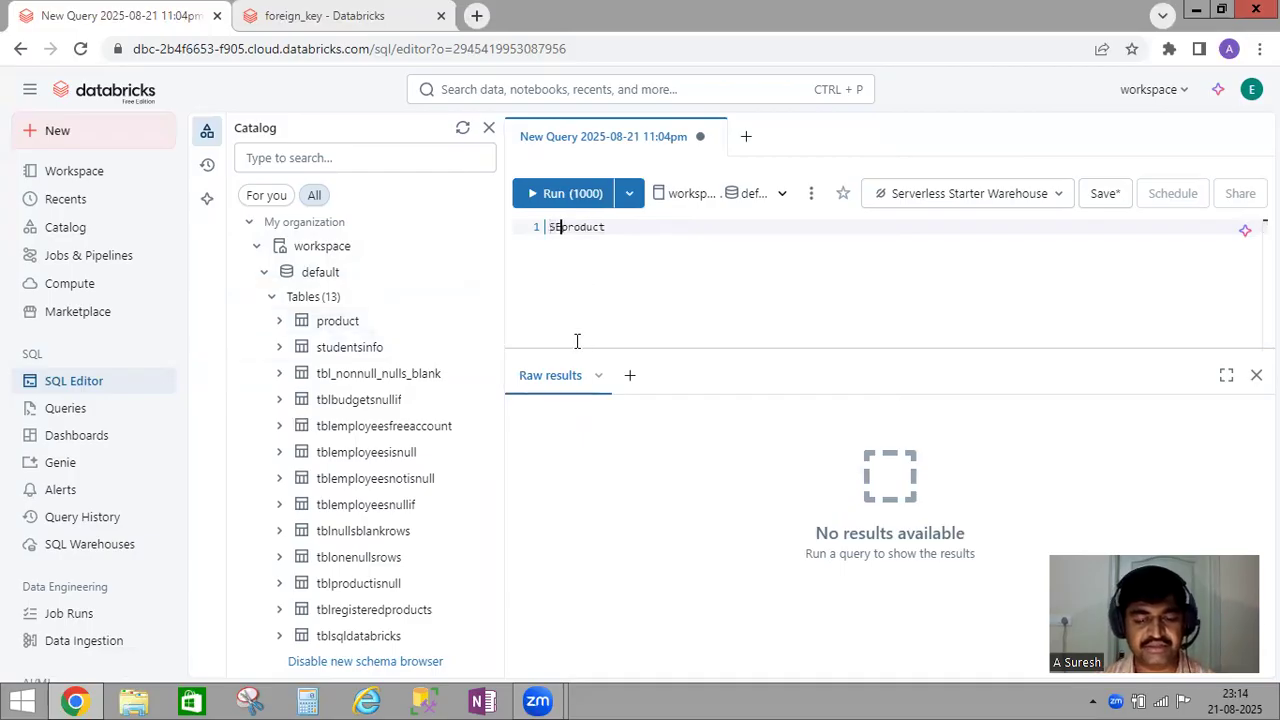
{"action": "type", "text": "LECT"}
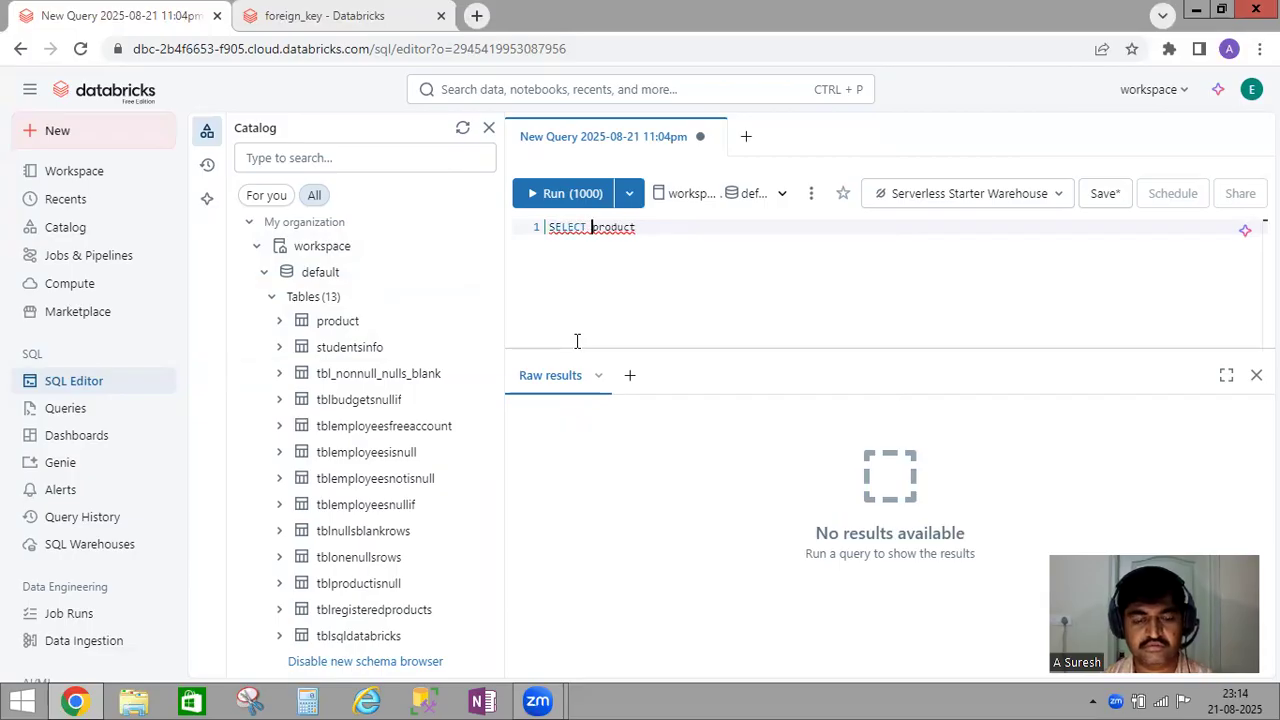
{"action": "type", "text": " *"}
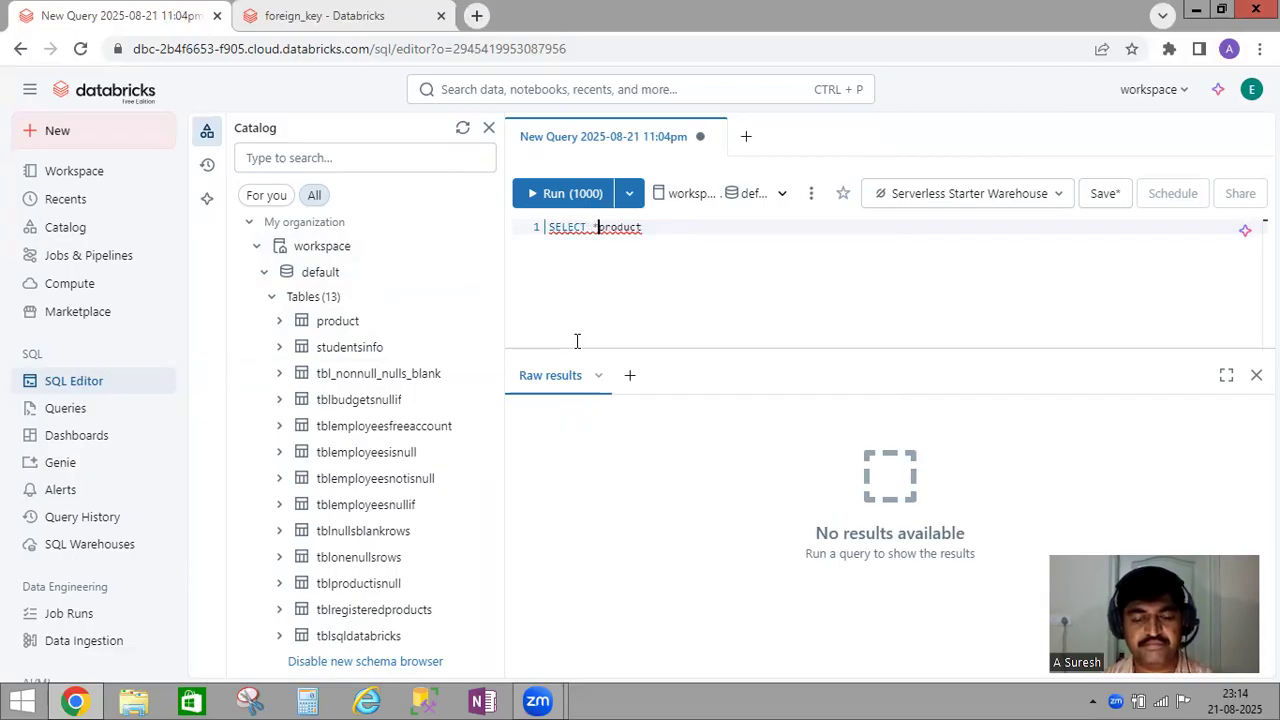
{"action": "type", "text": " FROM"}
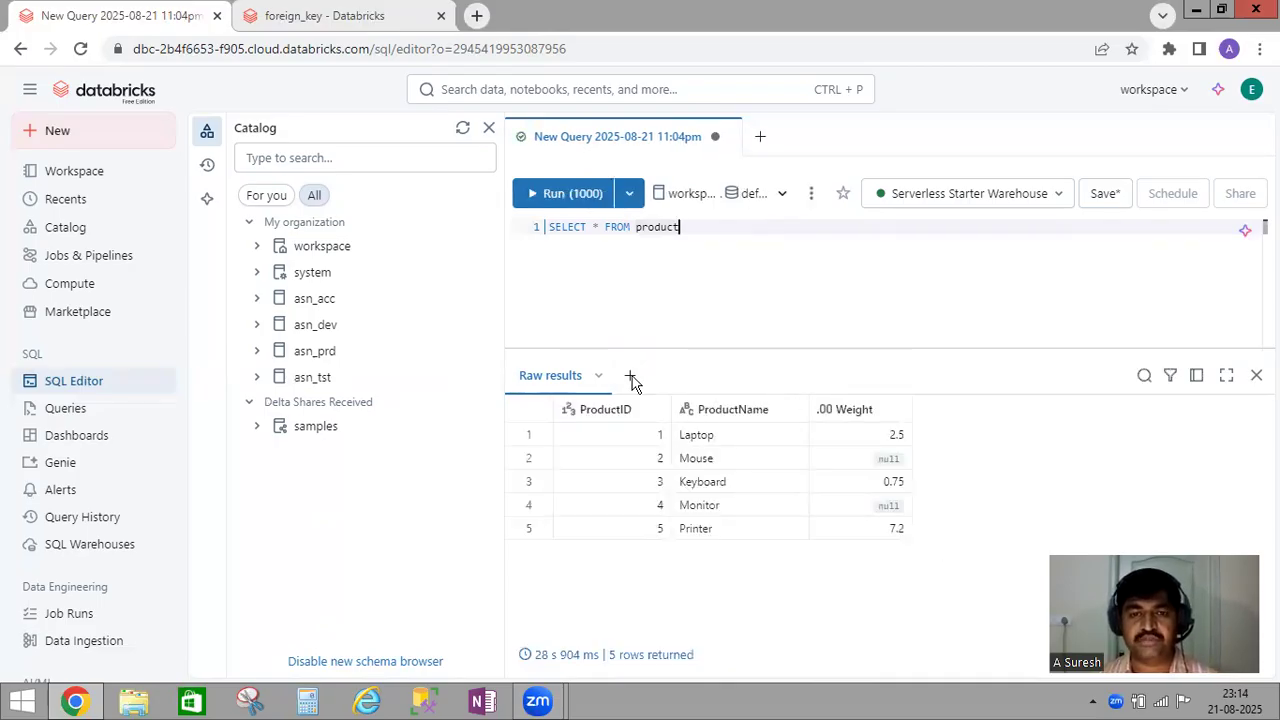
Step: Add a second query on line 3 that begins with SELECT * FROM, copied from the first query
{"action": "left_click", "coordinate": [723, 290]}
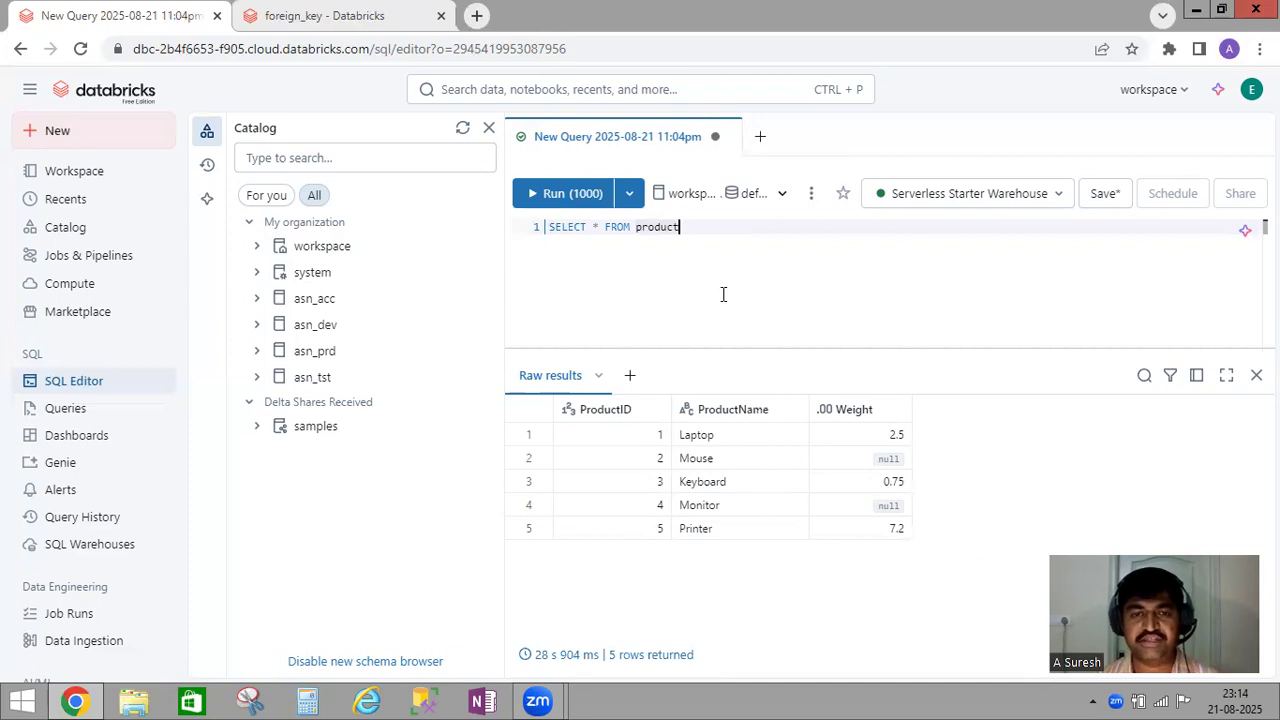
{"action": "key", "text": "Return"}
{"action": "key", "text": "Return"}
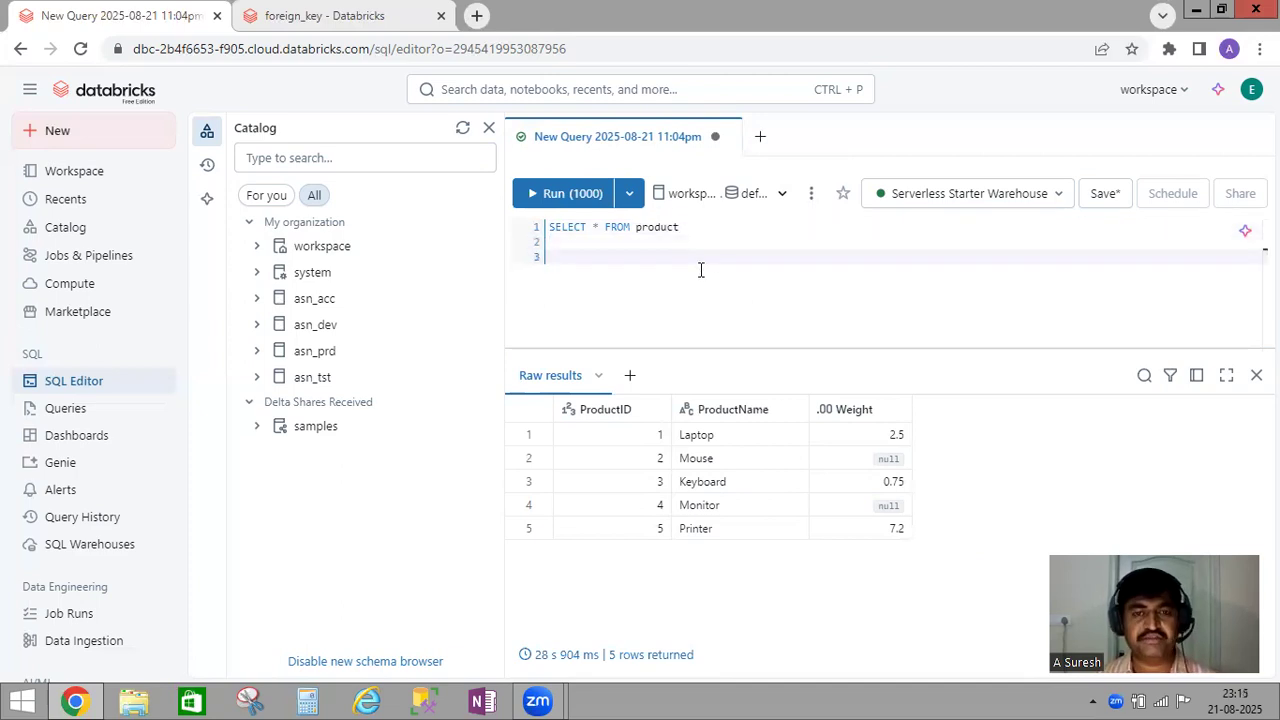
{"action": "left_click_drag", "start_coordinate": [632, 227], "coordinate": [541, 236]}
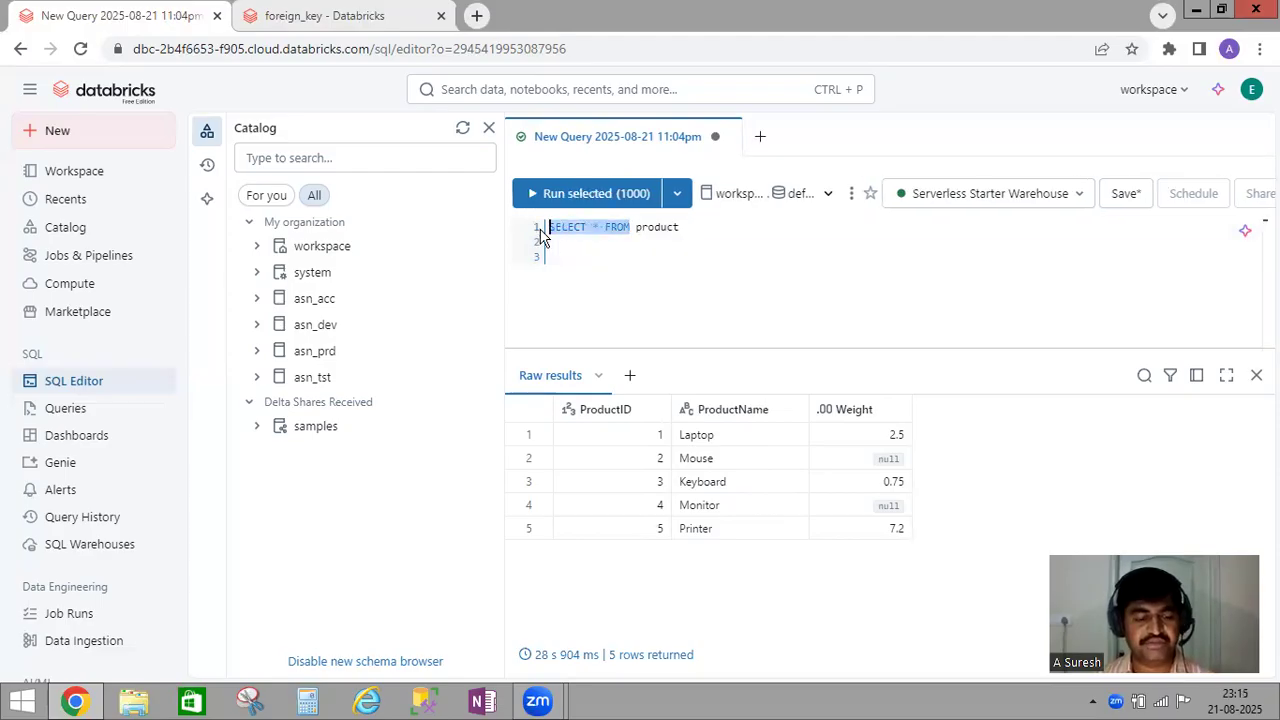
{"action": "left_click", "coordinate": [555, 263]}
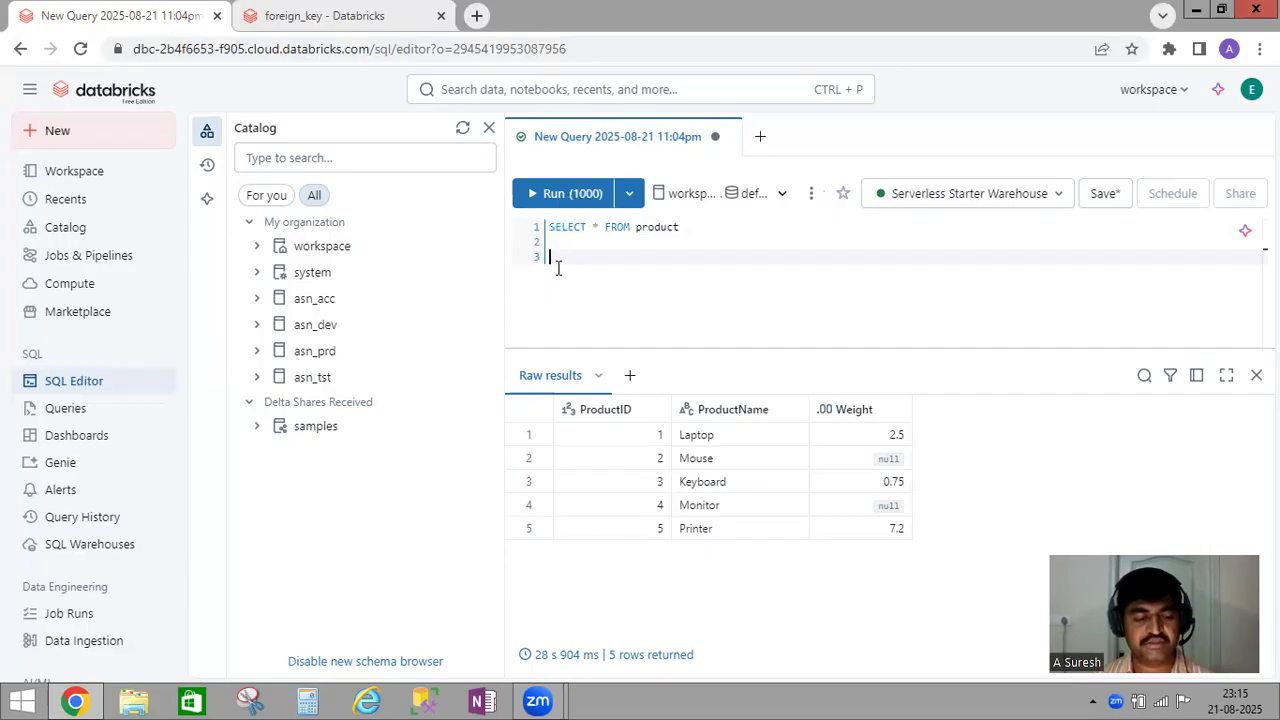
{"action": "type", "text": "SELECT * FROM"}
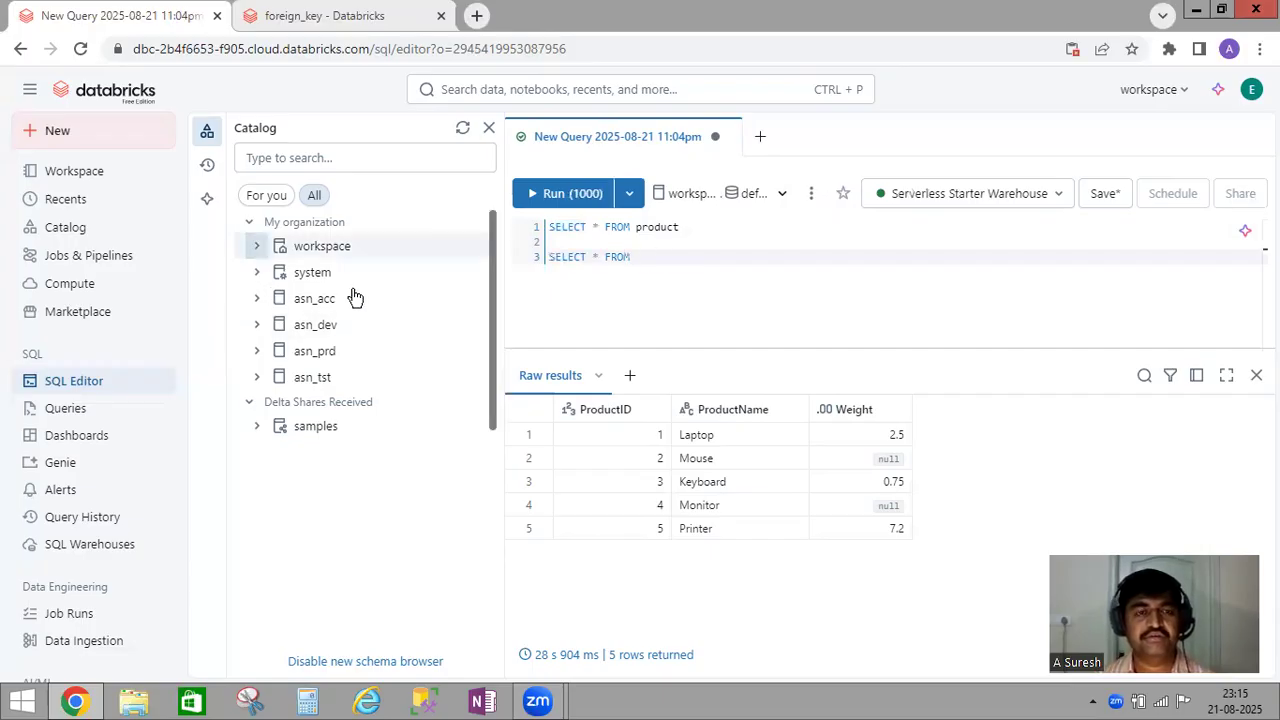
Step: Complete the second query by inserting the product table name from the workspace catalog's default schema
{"action": "left_click", "coordinate": [266, 277]}
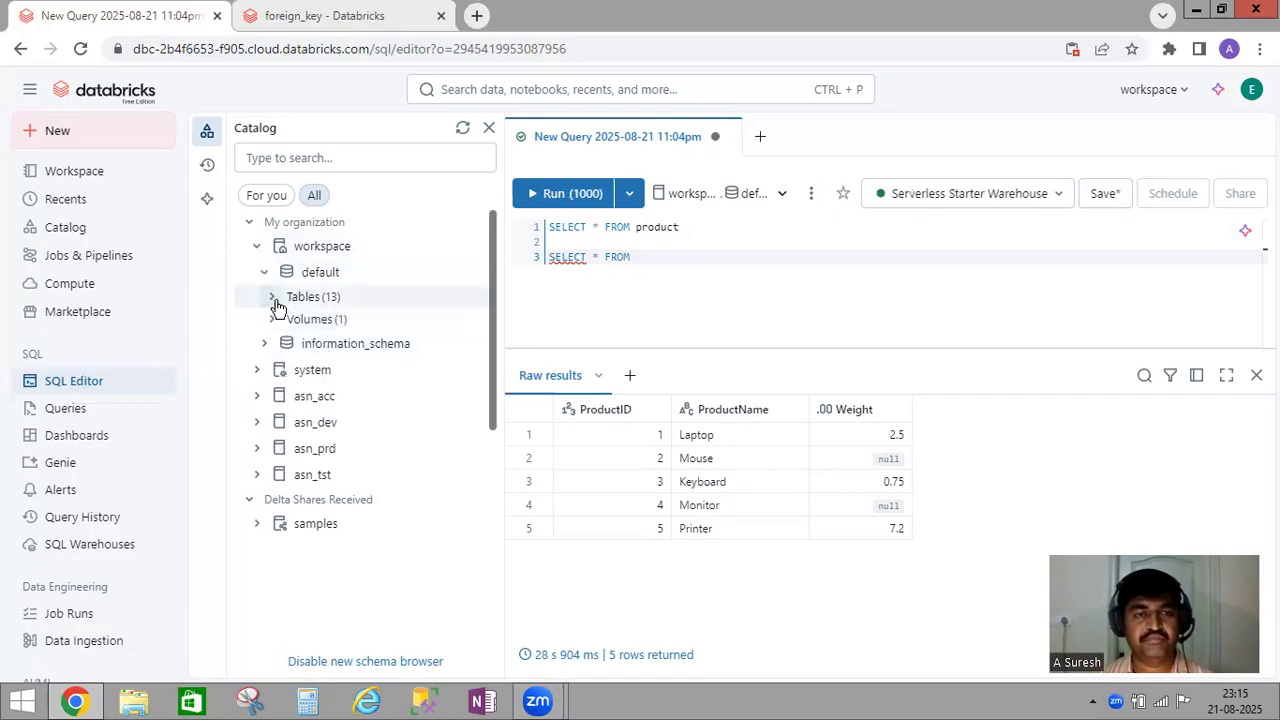
{"action": "left_click", "coordinate": [478, 300]}
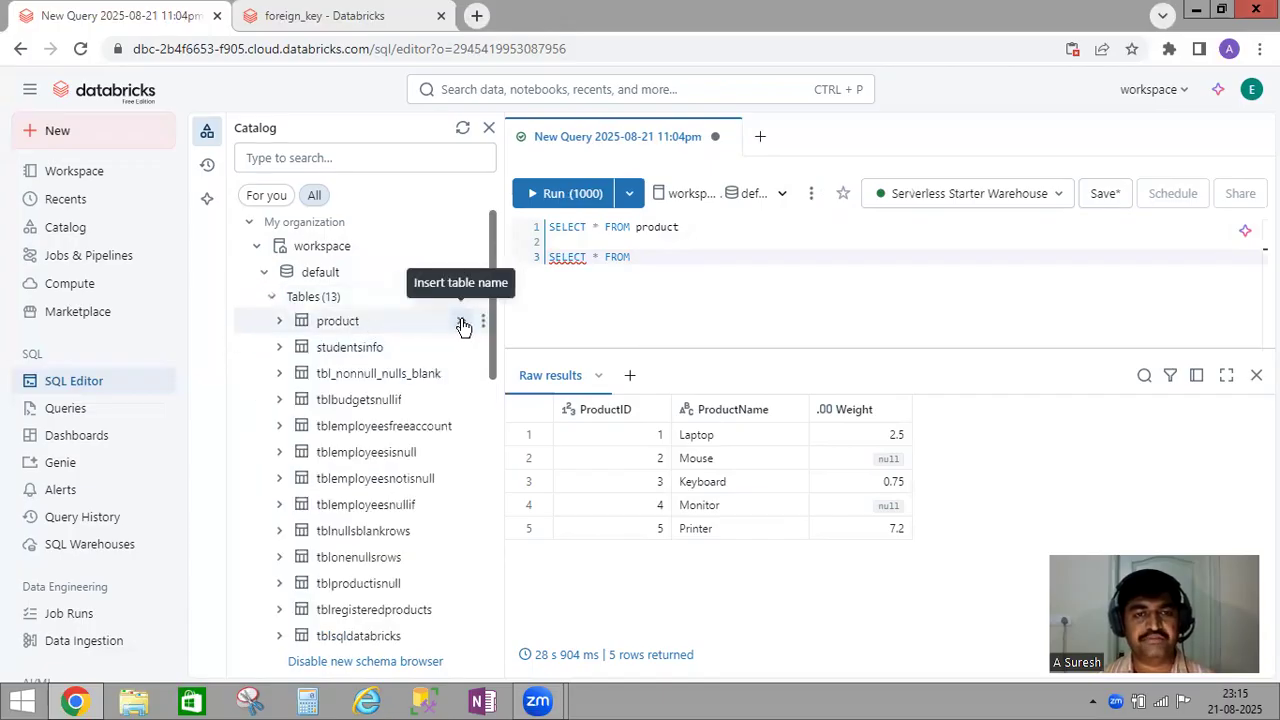
{"action": "left_click", "coordinate": [640, 257]}
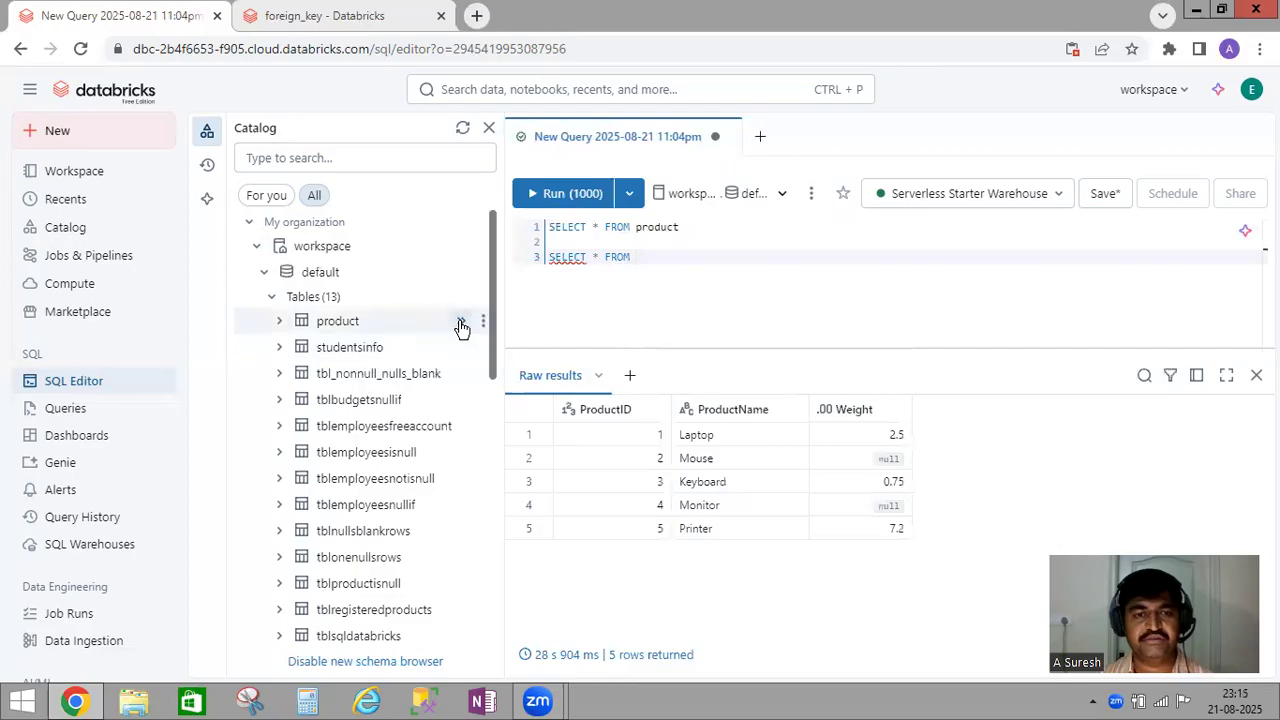
{"action": "left_click", "coordinate": [461, 325]}
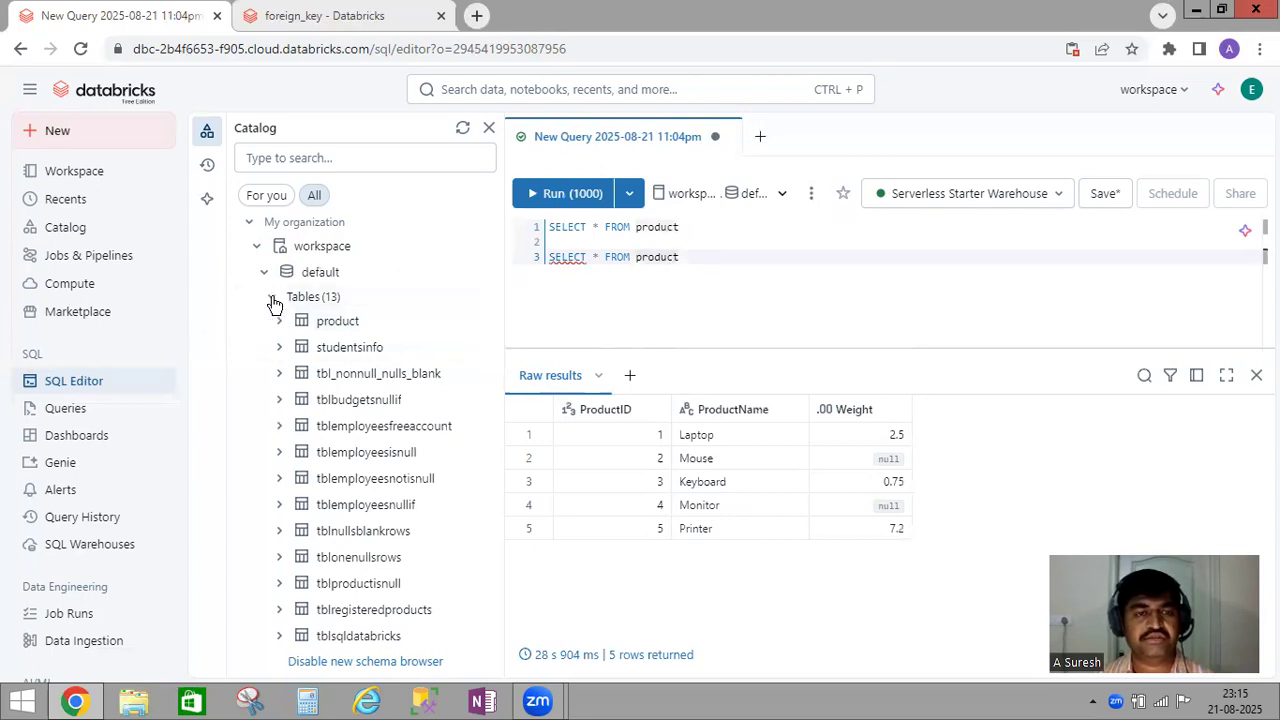
Step: Replace the product table in the line 3 query with asn_acc.bronze.customers, inserted from the bronze schema of the asn_acc catalog
{"action": "left_click", "coordinate": [270, 332]}
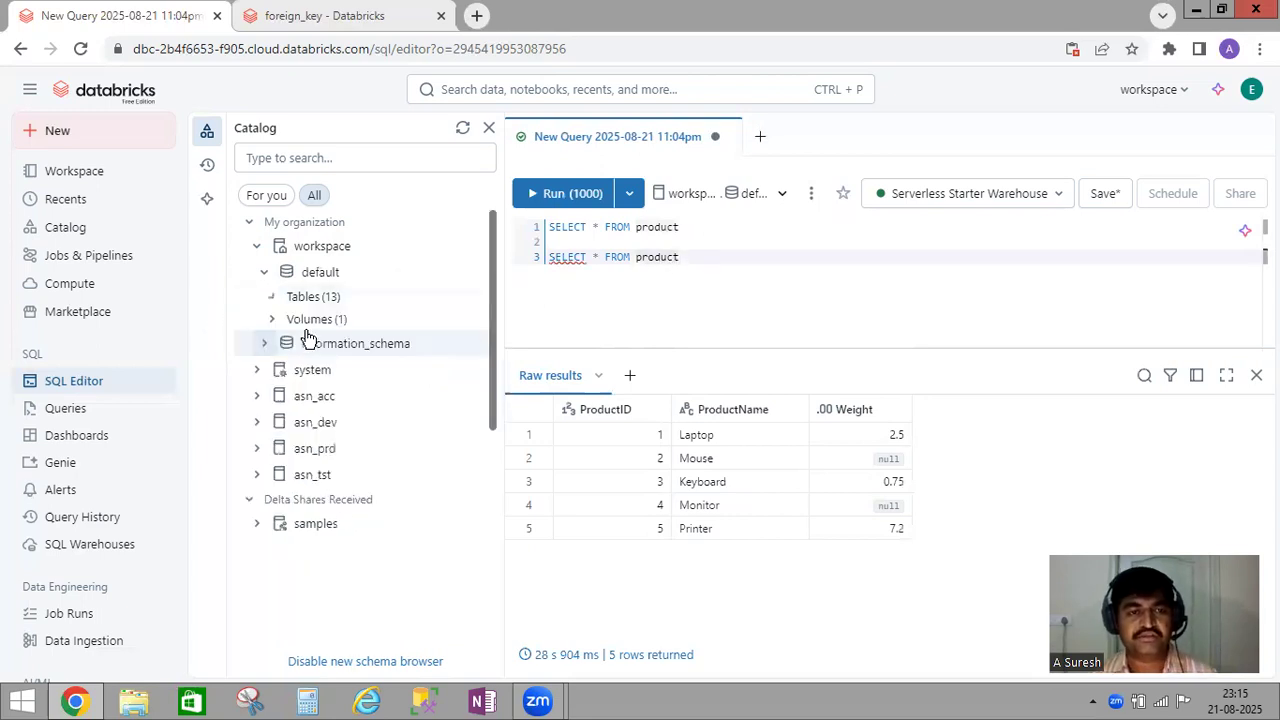
{"action": "left_click", "coordinate": [263, 398]}
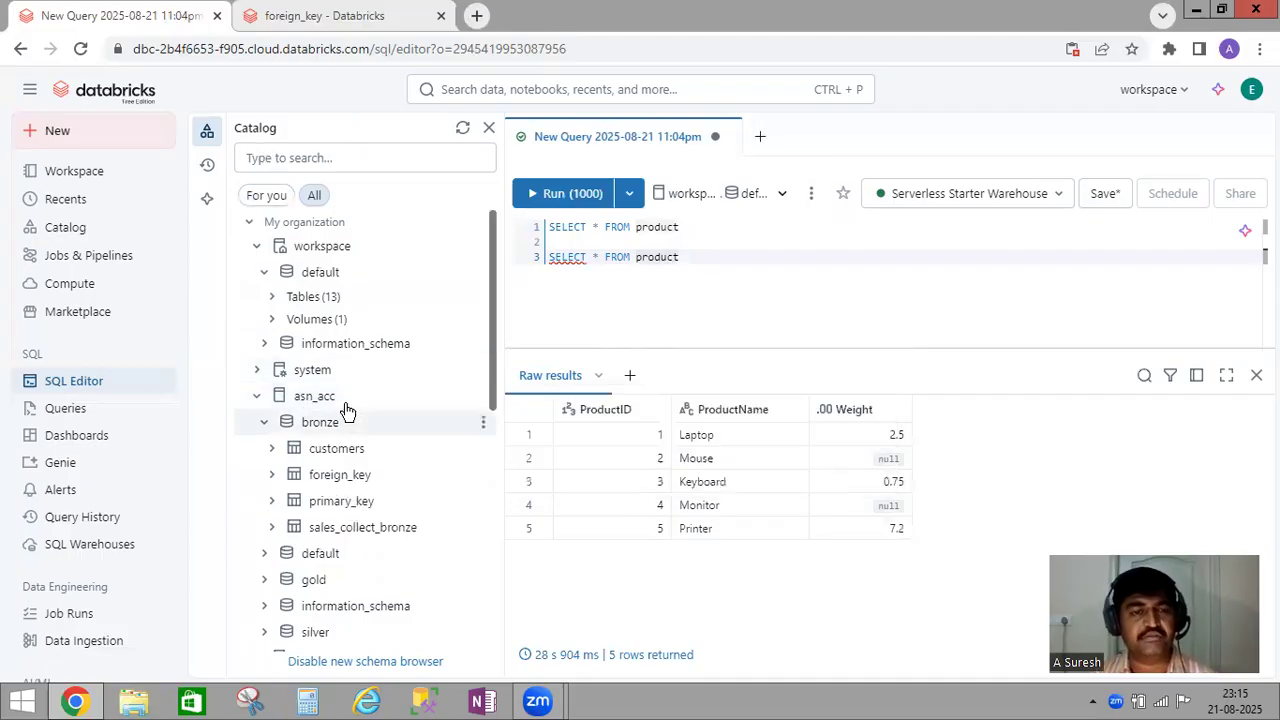
{"action": "mouse_move", "coordinate": [355, 401]}
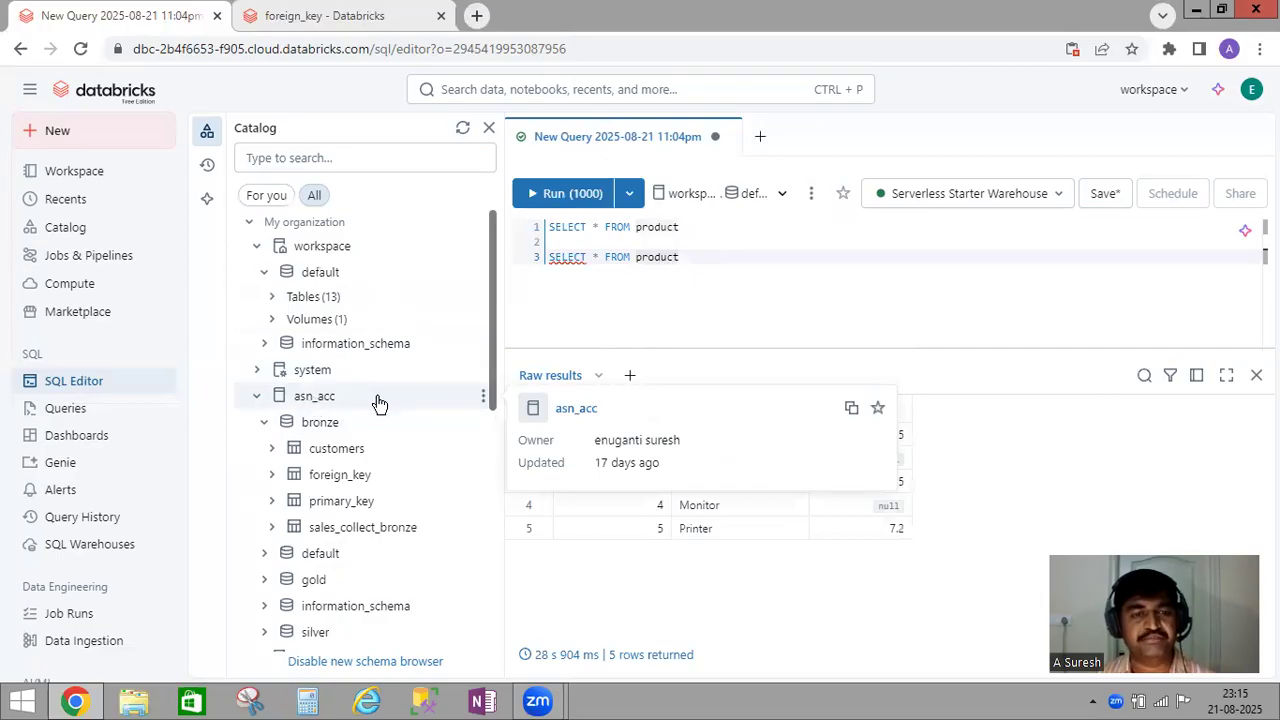
{"action": "mouse_move", "coordinate": [335, 425]}
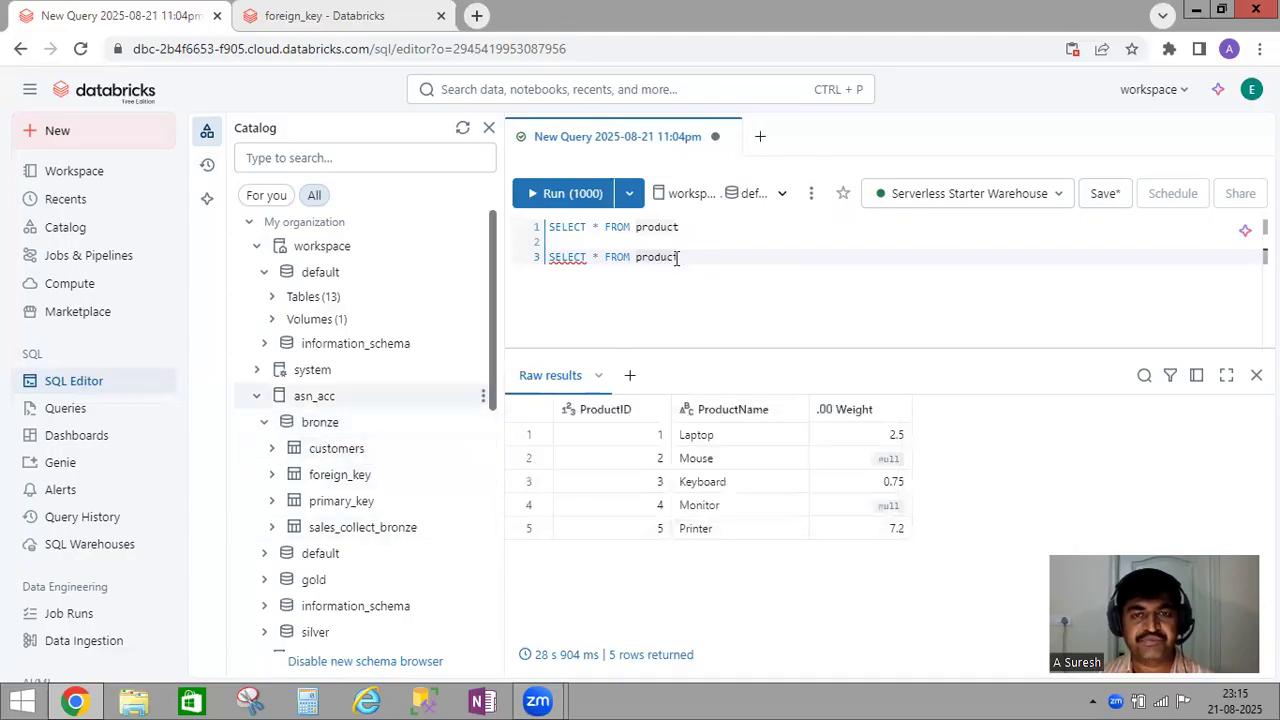
{"action": "double_click", "coordinate": [648, 298]}
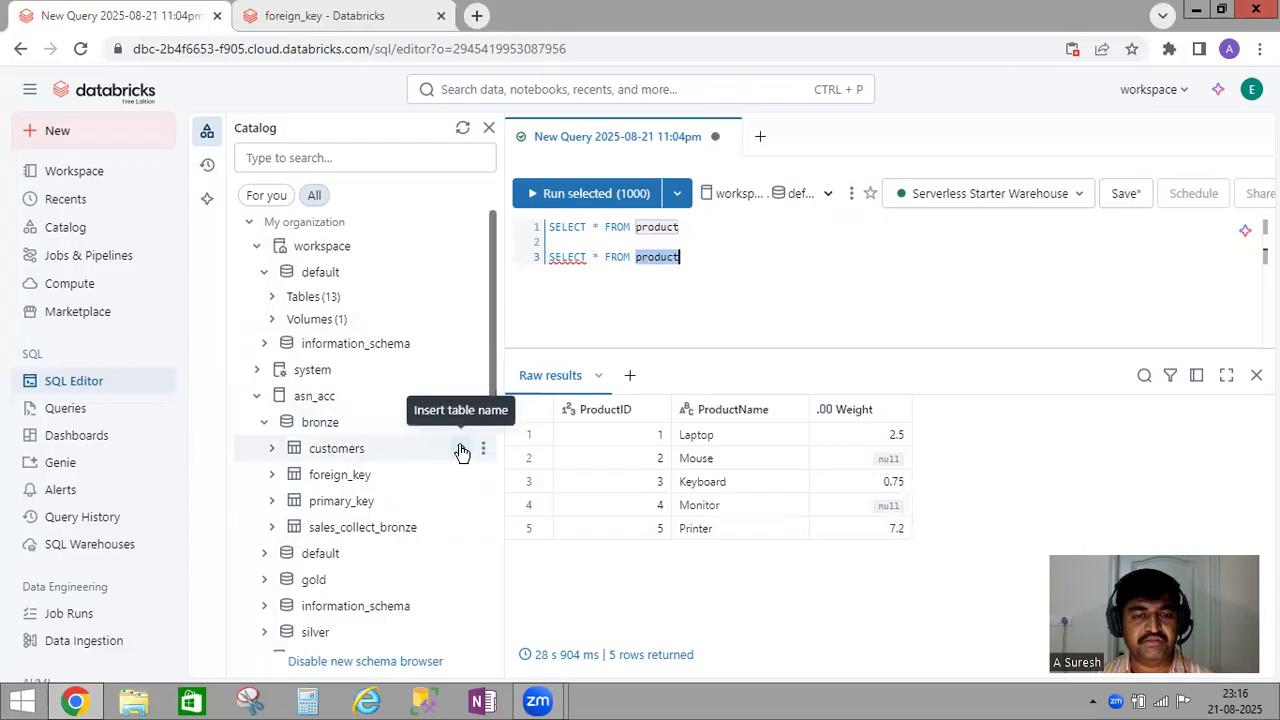
{"action": "left_click", "coordinate": [461, 452]}
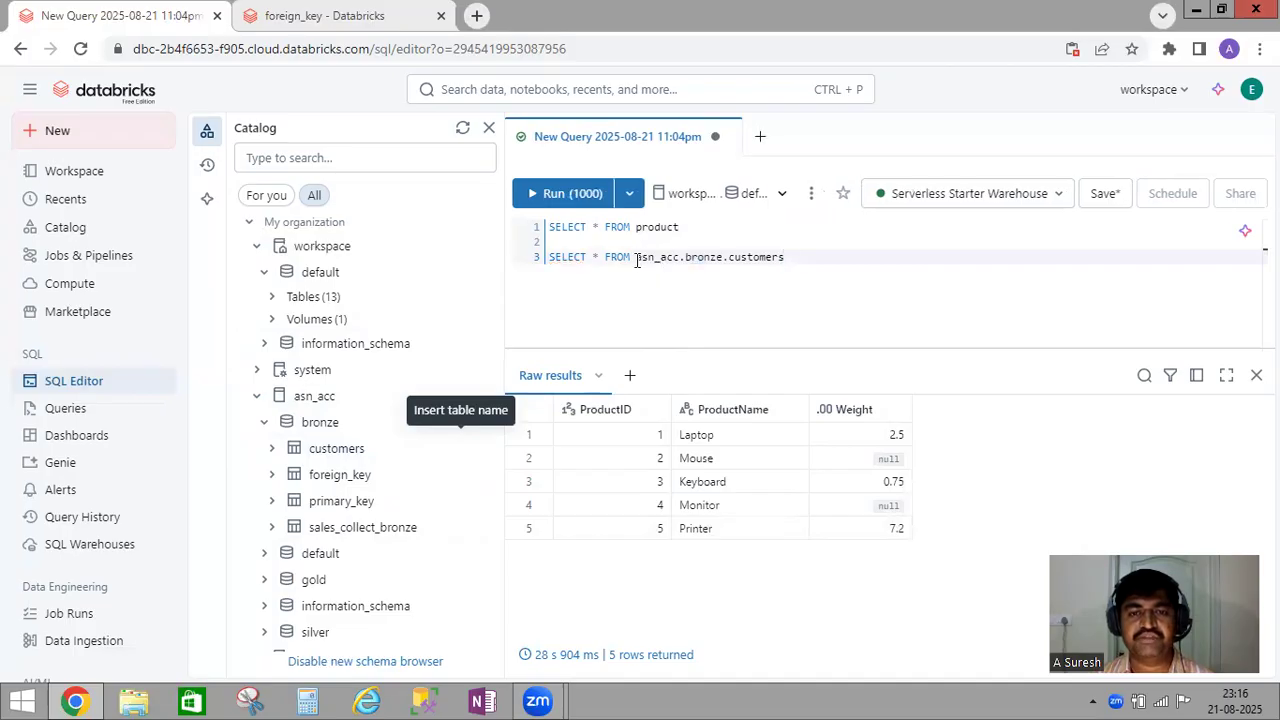
{"action": "left_click_drag", "start_coordinate": [636, 257], "coordinate": [822, 253]}
{"action": "double_click", "coordinate": [712, 257]}
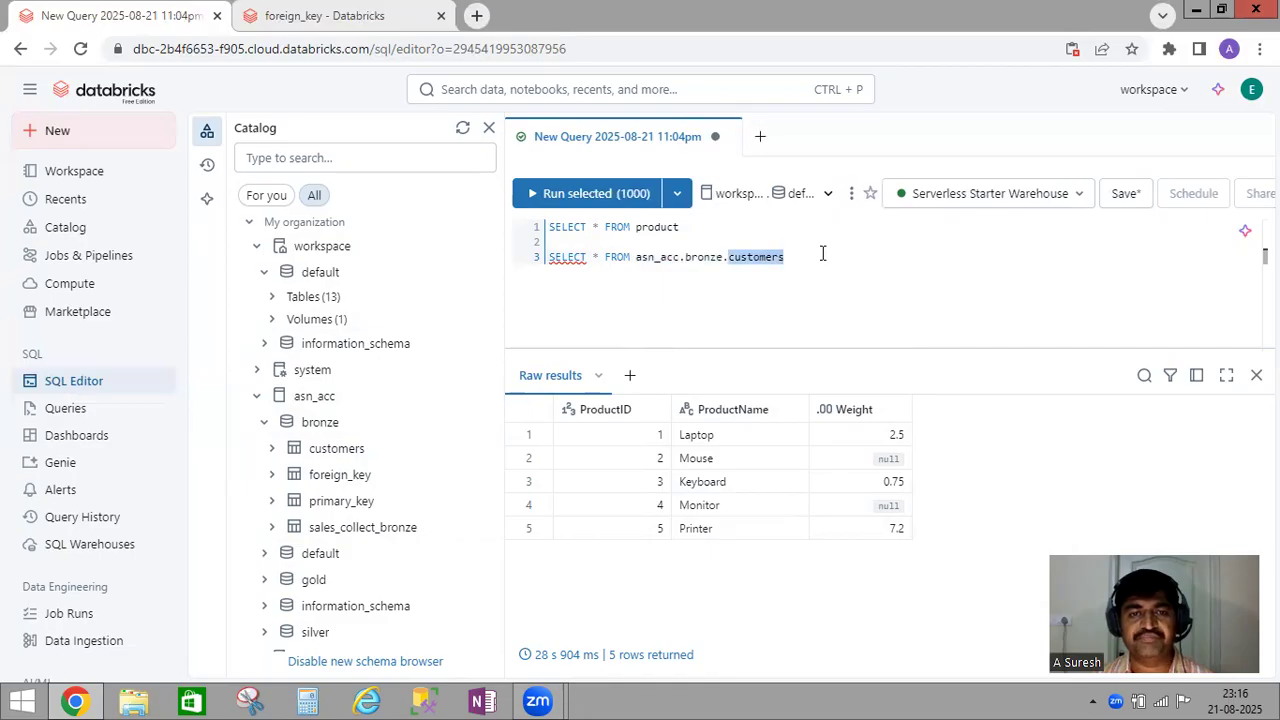
{"action": "left_click", "coordinate": [822, 253]}
Step: End the product query on line 1 with a semicolon
{"action": "left_click", "coordinate": [704, 228]}
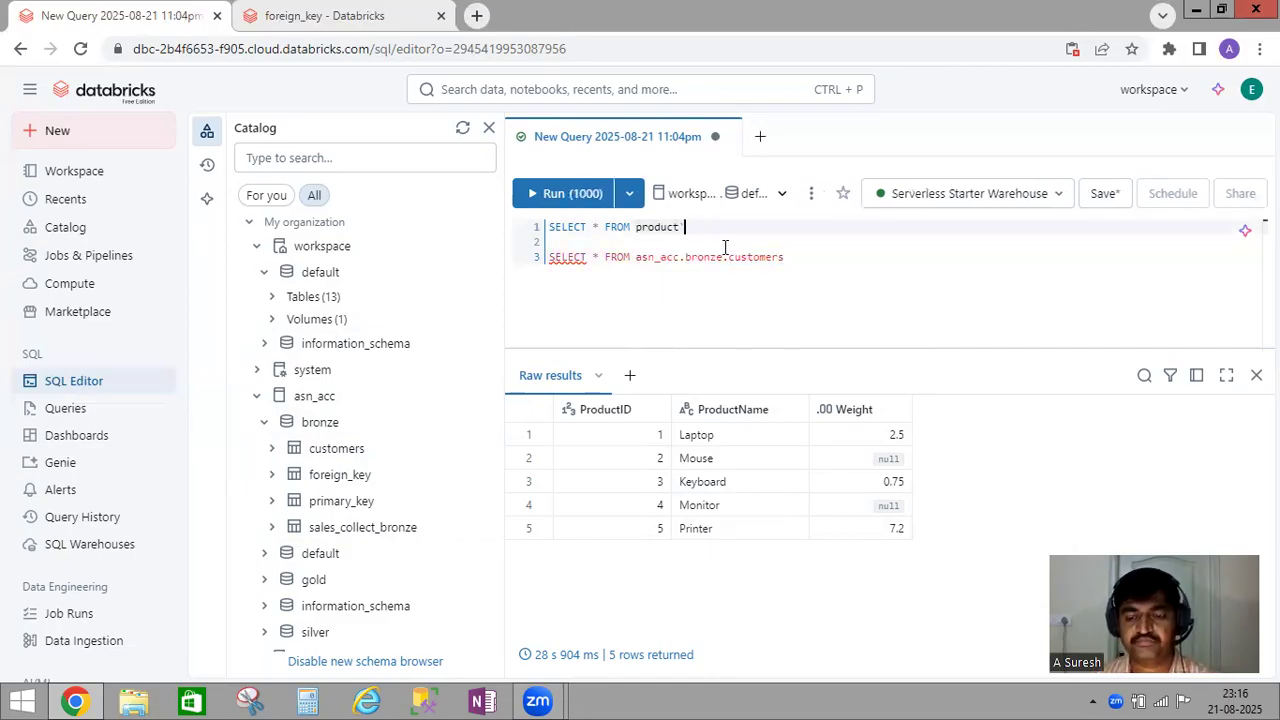
{"action": "key", "text": "BackSpace"}
{"action": "type", "text": ";"}
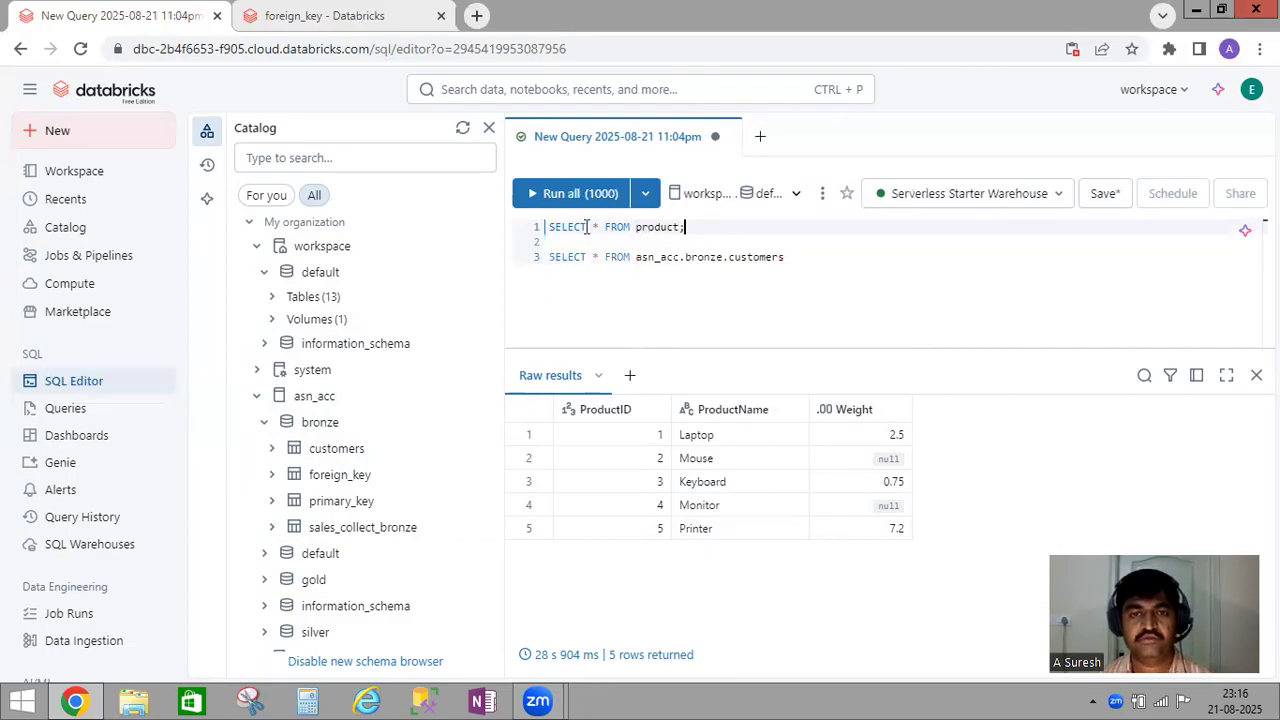
Step: Comment out the product query on line 1 and run the selected statement
{"action": "key", "text": "shift+Home"}
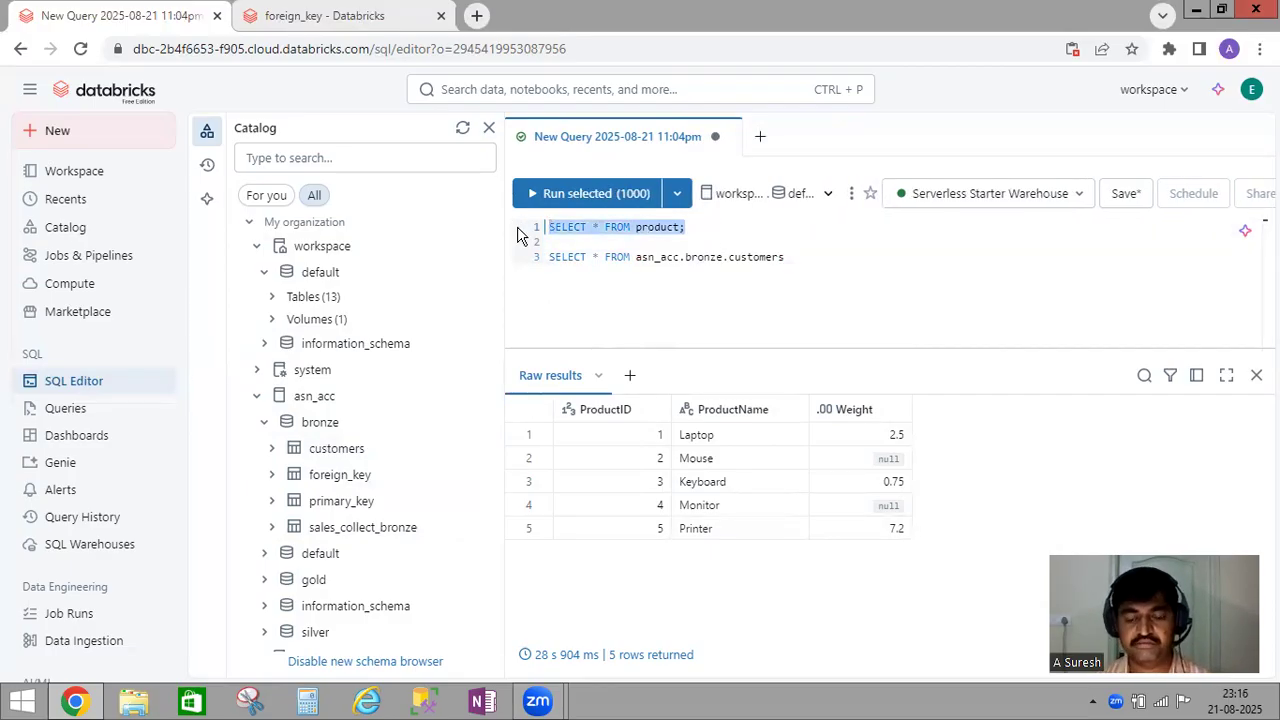
{"action": "type", "text": "/"}
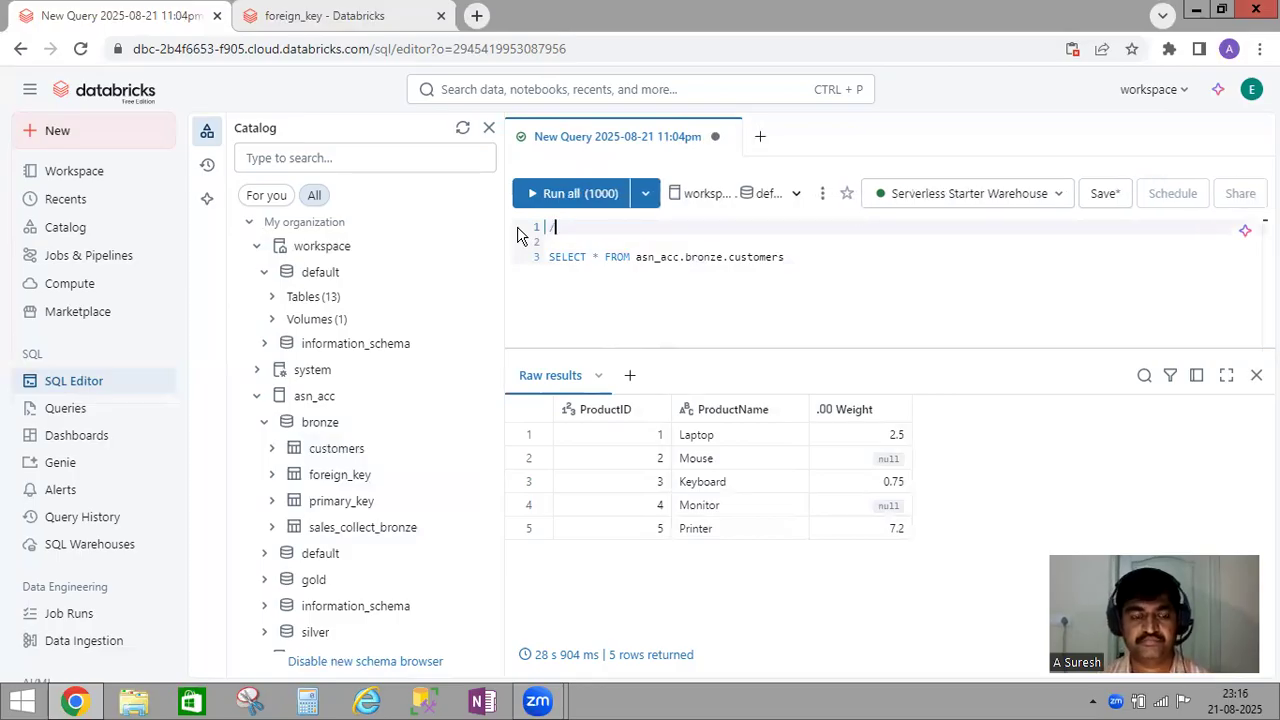
{"action": "key", "text": "ctrl+z"}
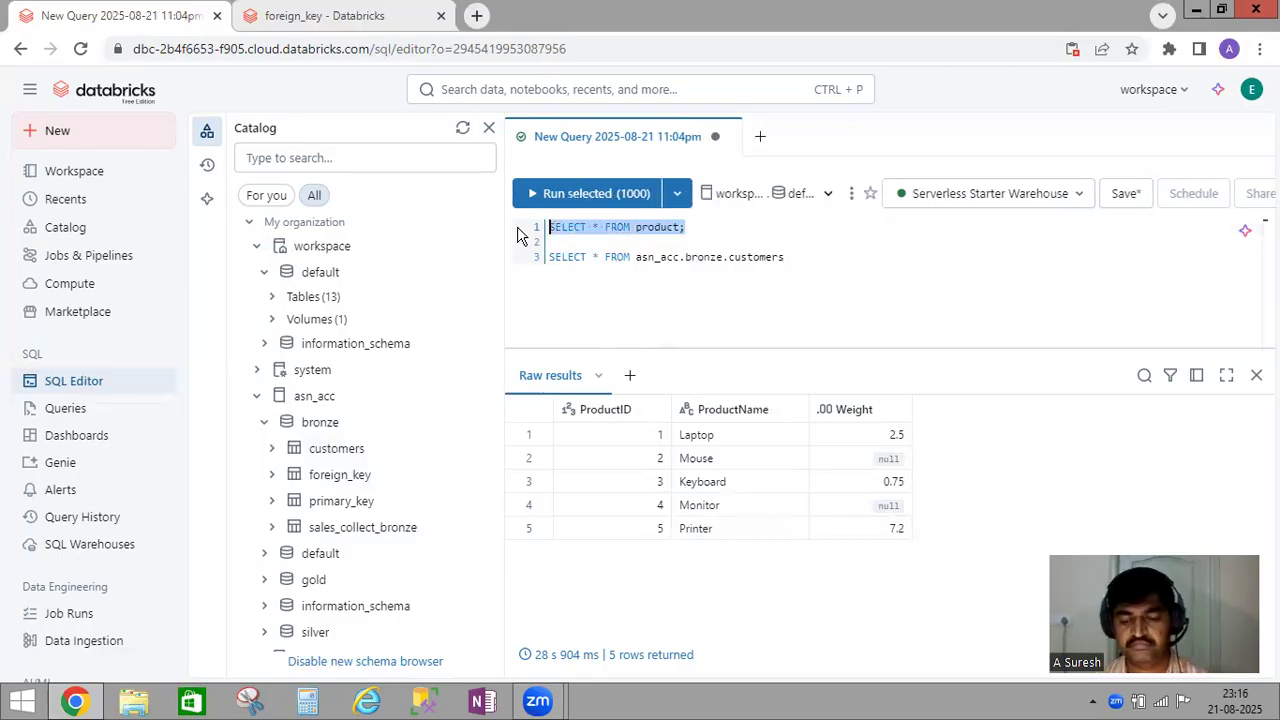
{"action": "key", "text": "ctrl+slash"}
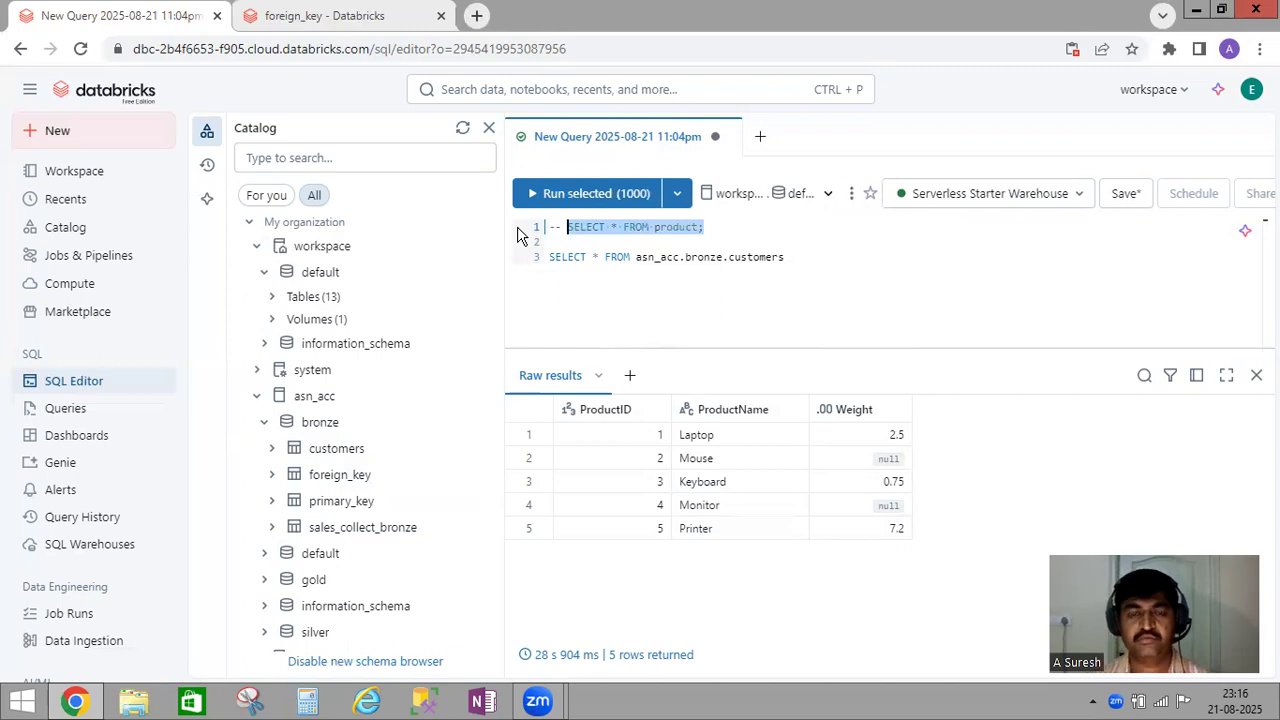
{"action": "left_click", "coordinate": [552, 200]}
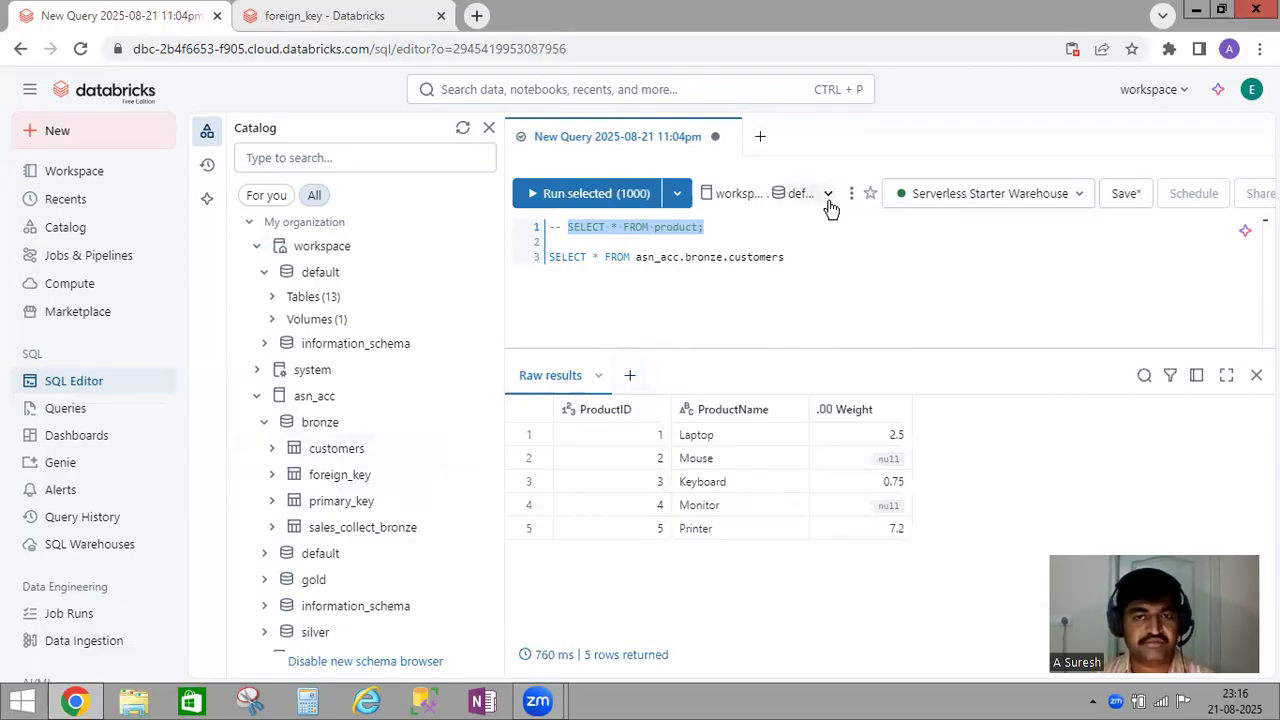
{"action": "left_click", "coordinate": [803, 260]}
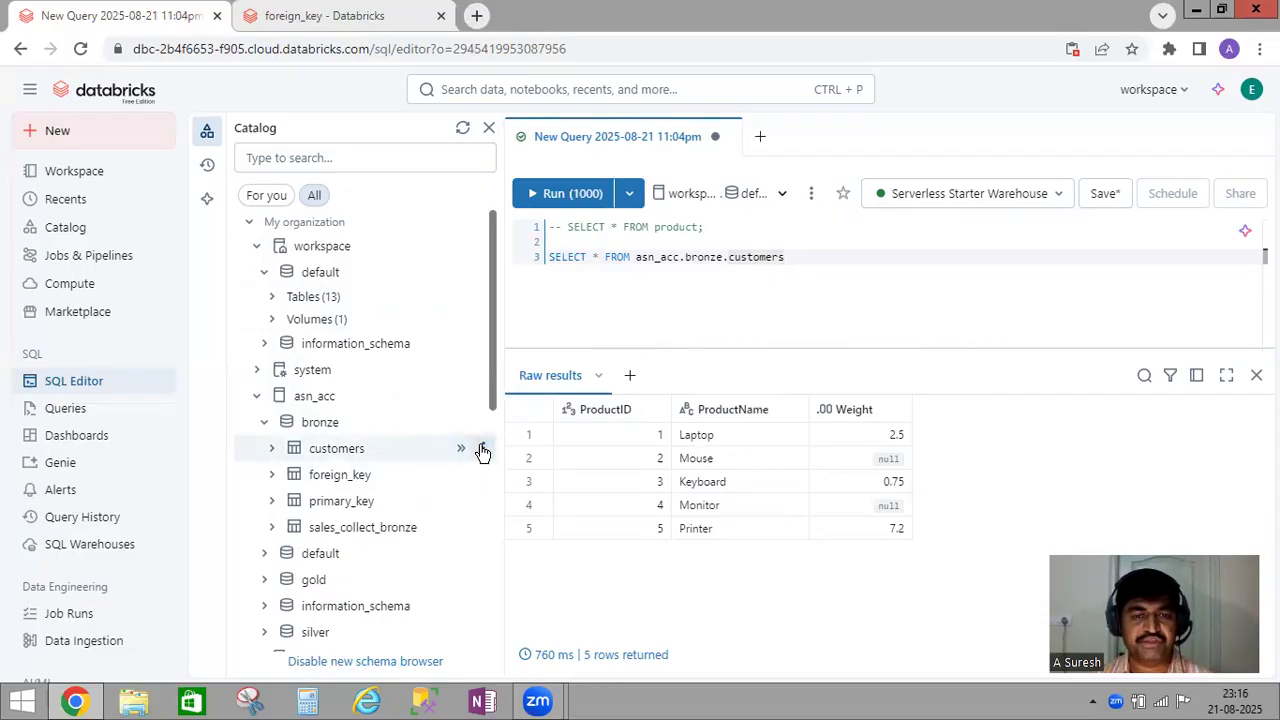
Step: Preview the customers table of the asn_acc catalog's bronze schema in a new query tab and examine the limit in its query
{"action": "left_click", "coordinate": [483, 450]}
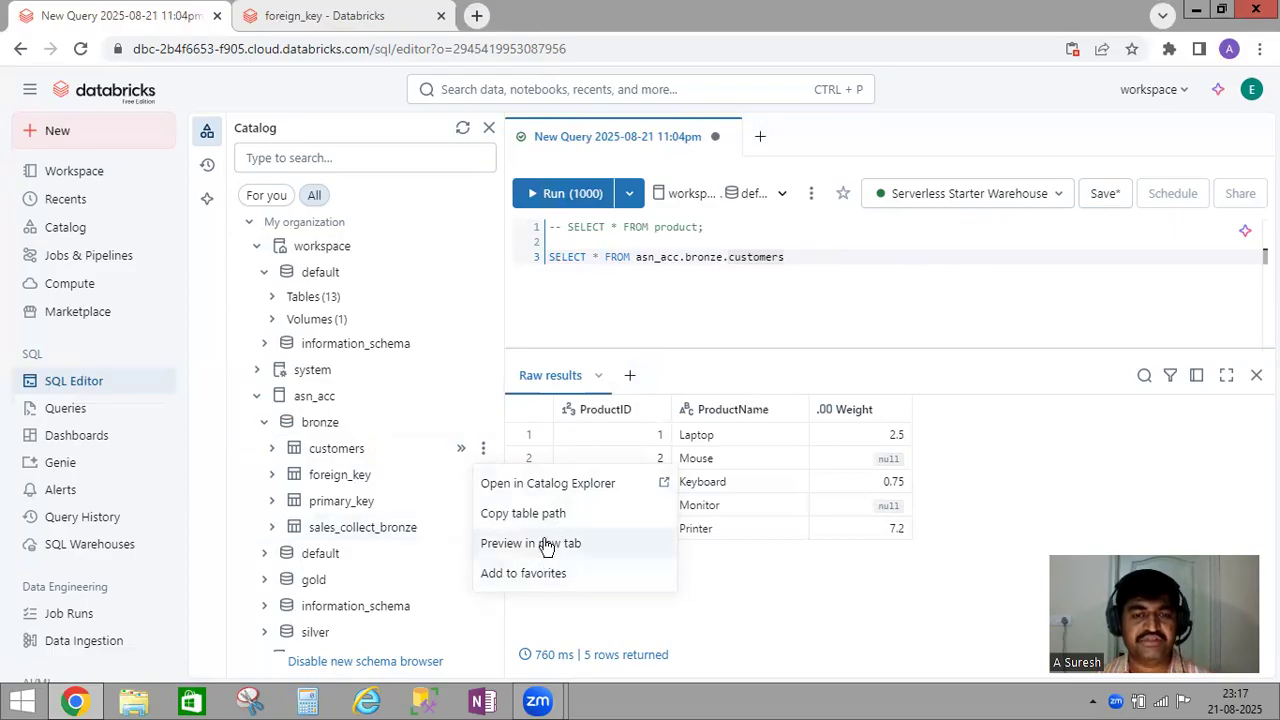
{"action": "left_click", "coordinate": [645, 537]}
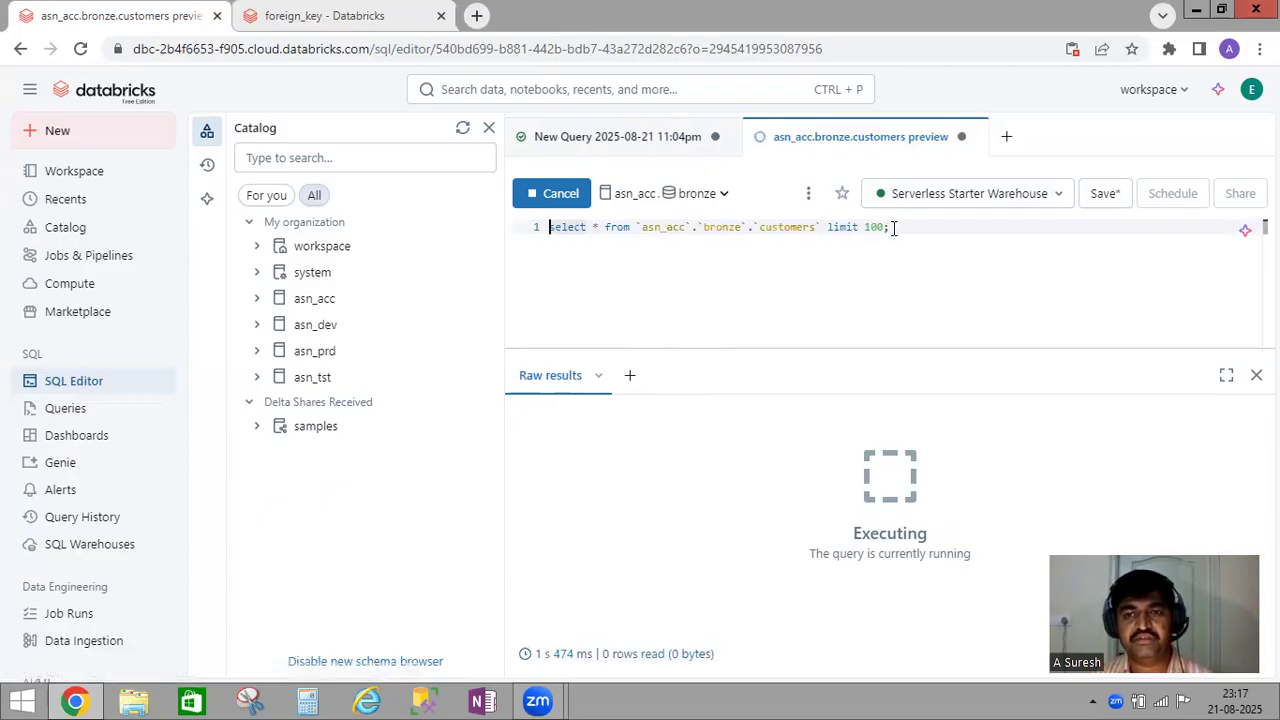
{"action": "left_click_drag", "start_coordinate": [828, 227], "coordinate": [890, 238]}
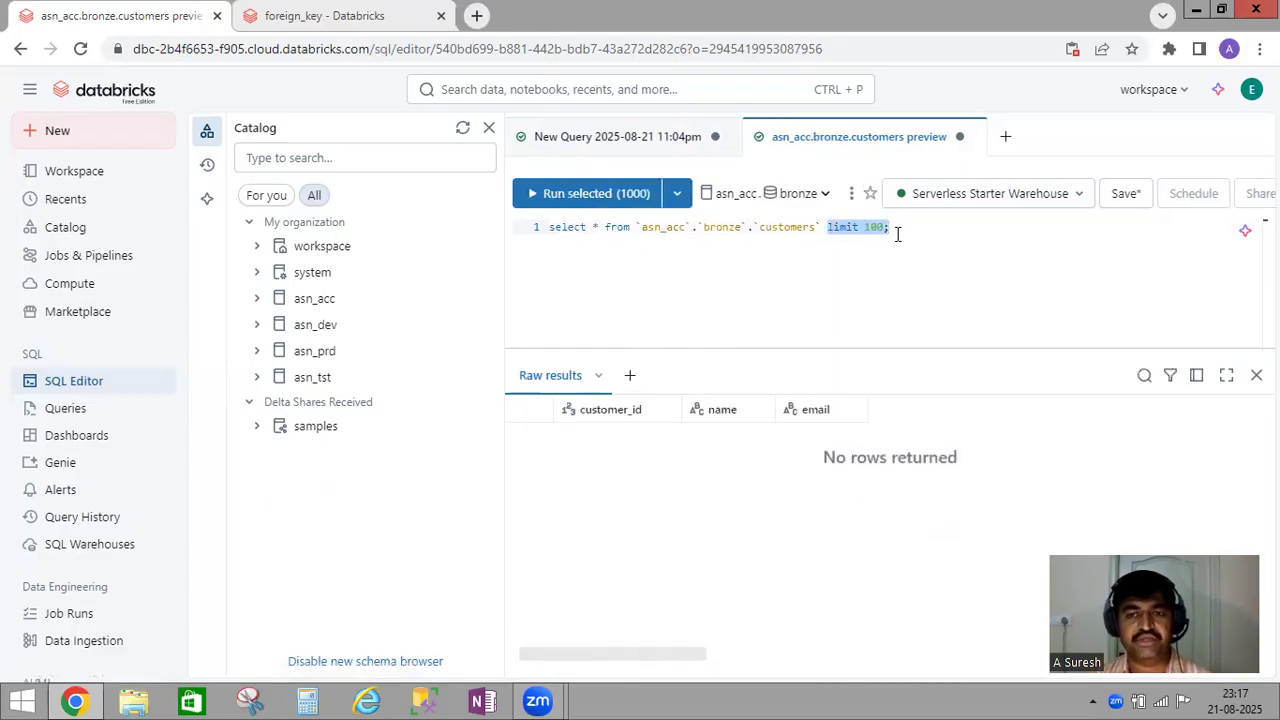
{"action": "left_click", "coordinate": [891, 234]}
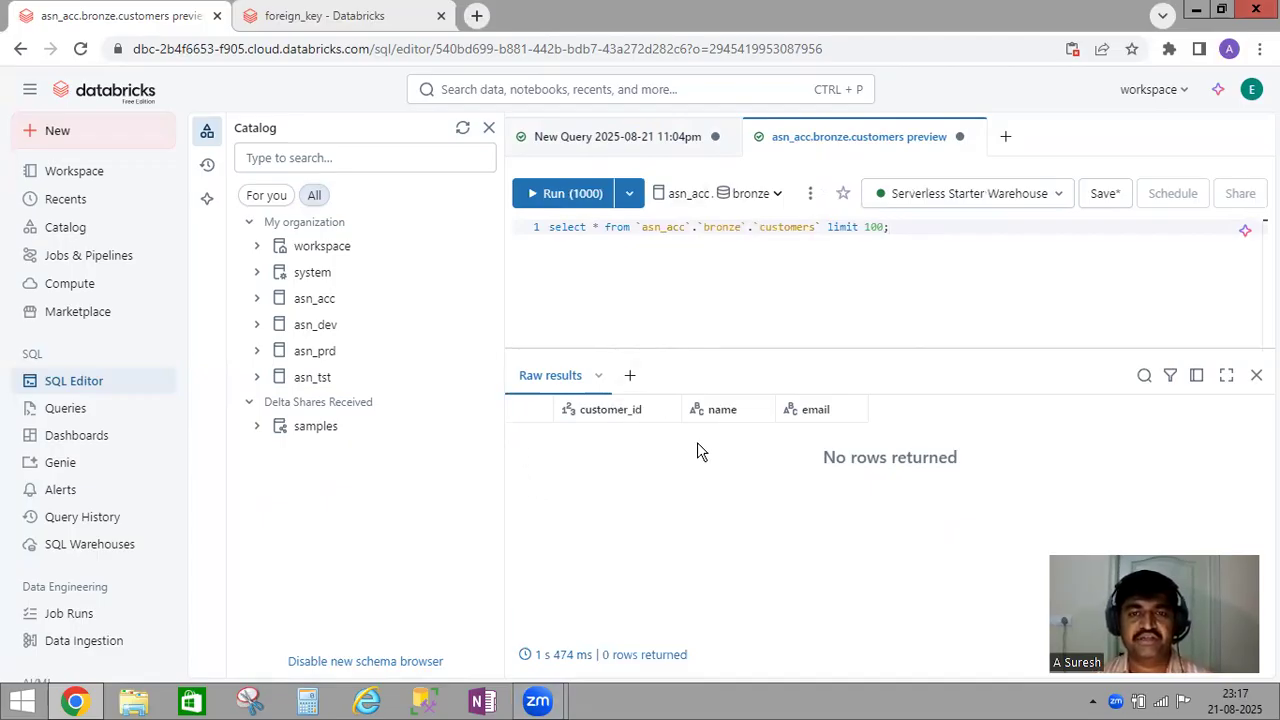
Step: Preview the sales_collect_bronze table from the asn_prd catalog's bronze schema in a new query tab and look through its rows
{"action": "left_click", "coordinate": [256, 352]}
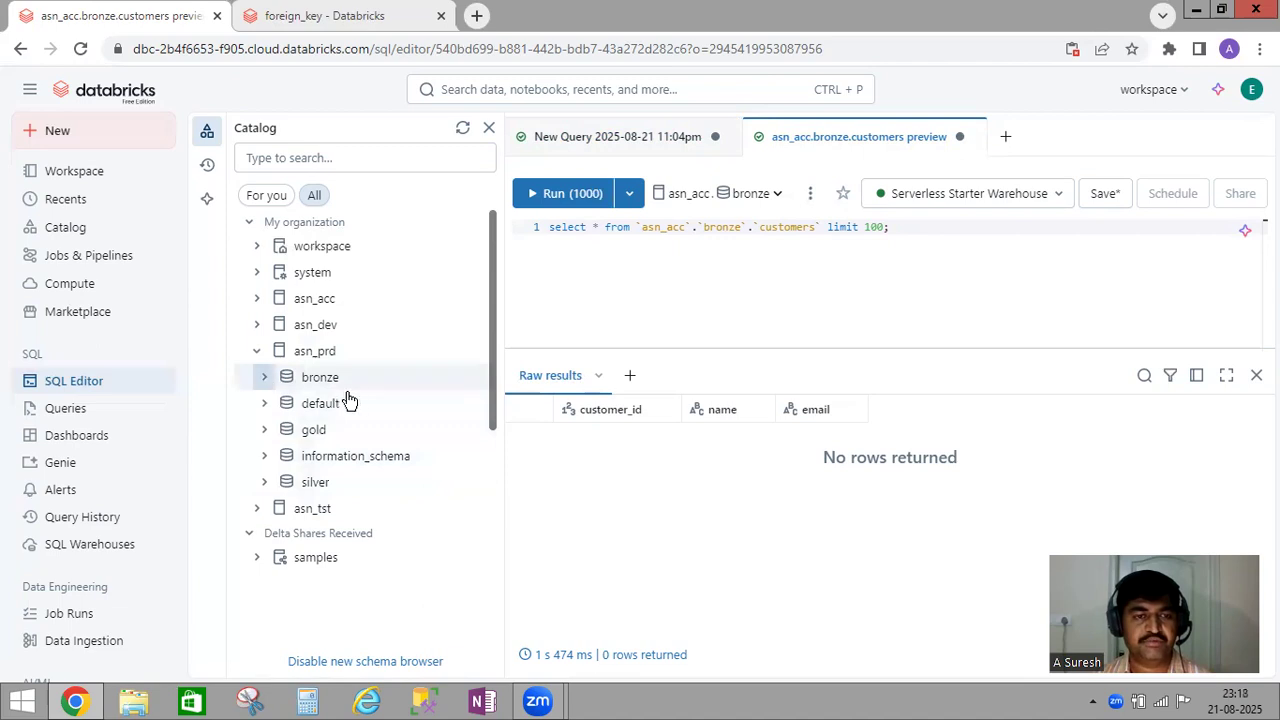
{"action": "left_click", "coordinate": [310, 387]}
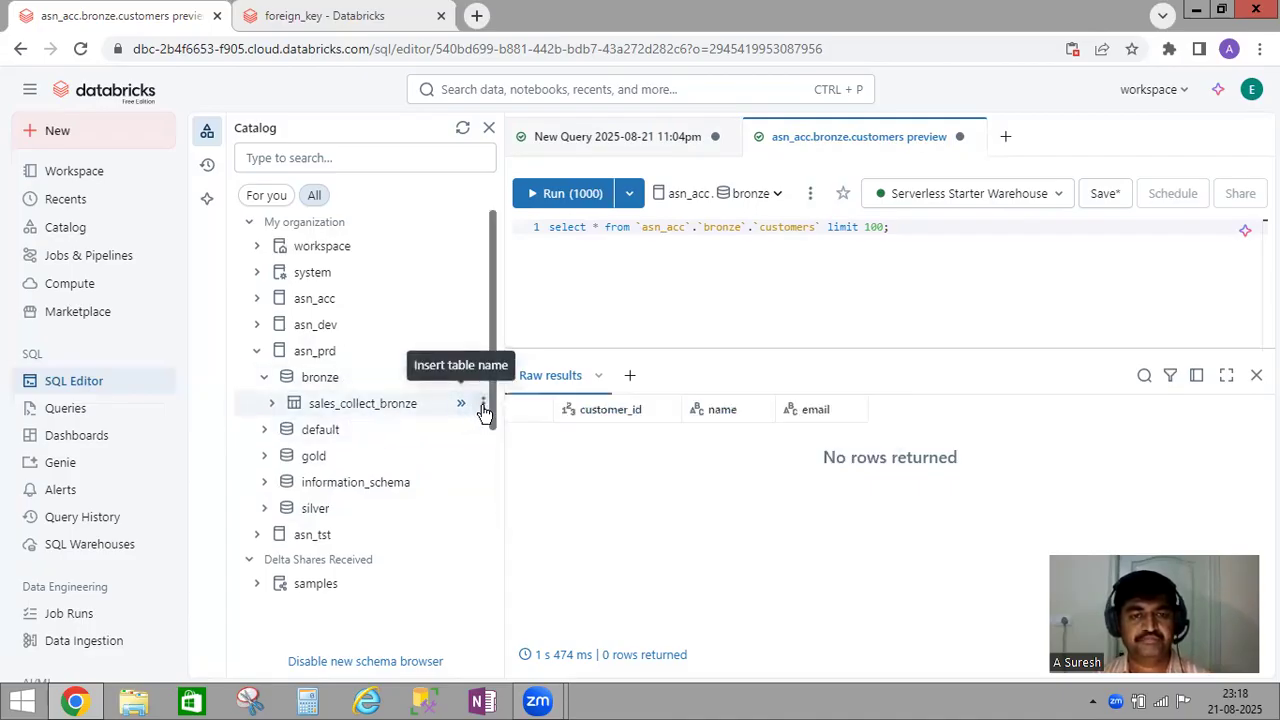
{"action": "left_click", "coordinate": [483, 405]}
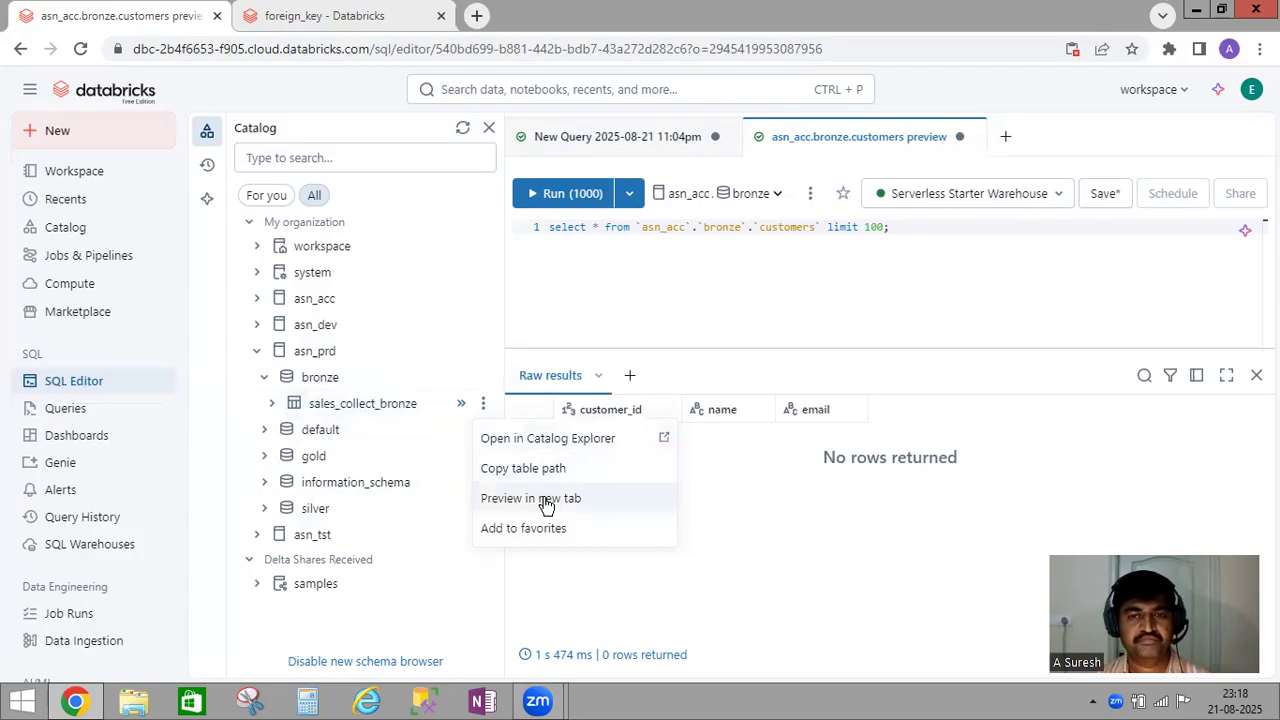
{"action": "left_click", "coordinate": [754, 284]}
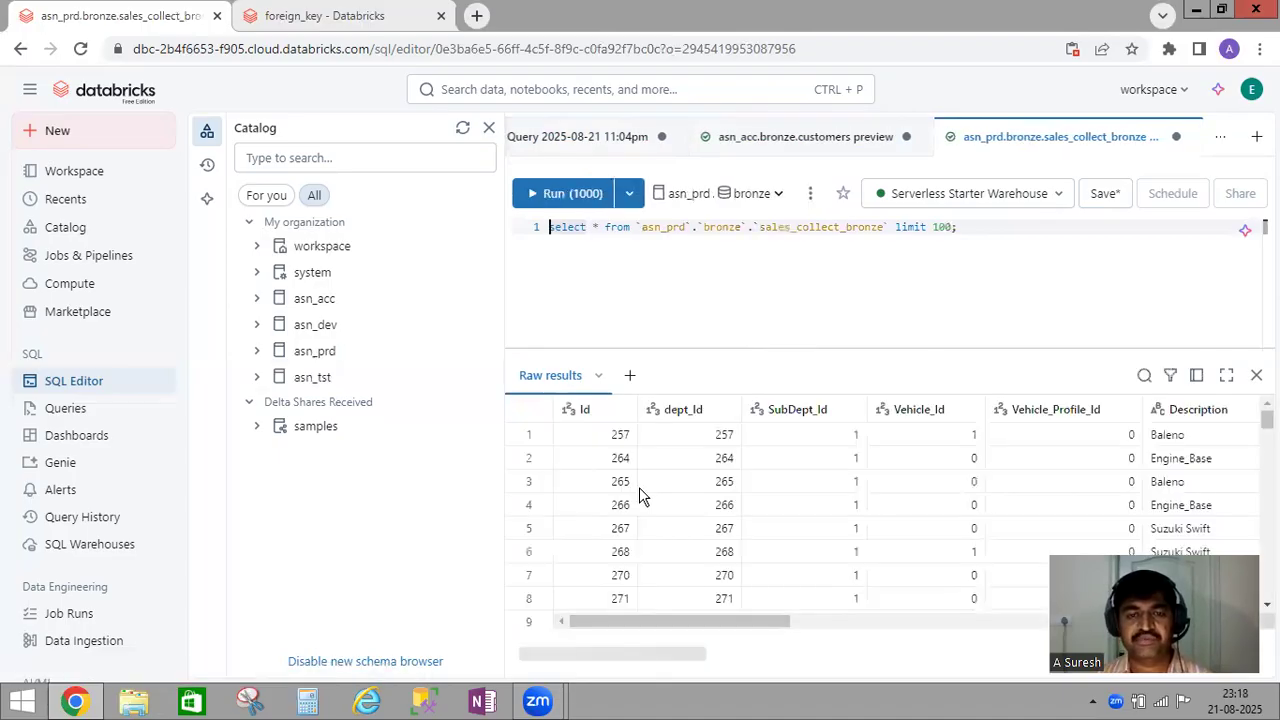
{"action": "left_click_drag", "start_coordinate": [647, 628], "coordinate": [531, 564]}
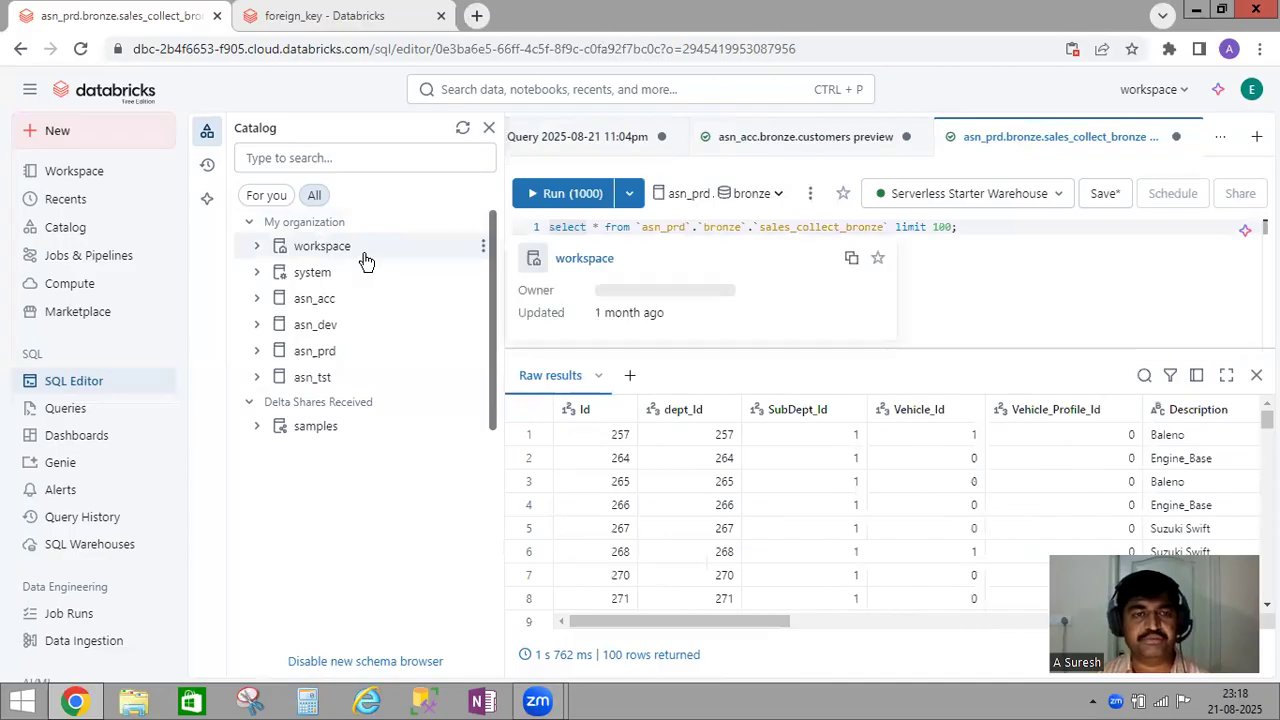
{"action": "left_click", "coordinate": [482, 274]}
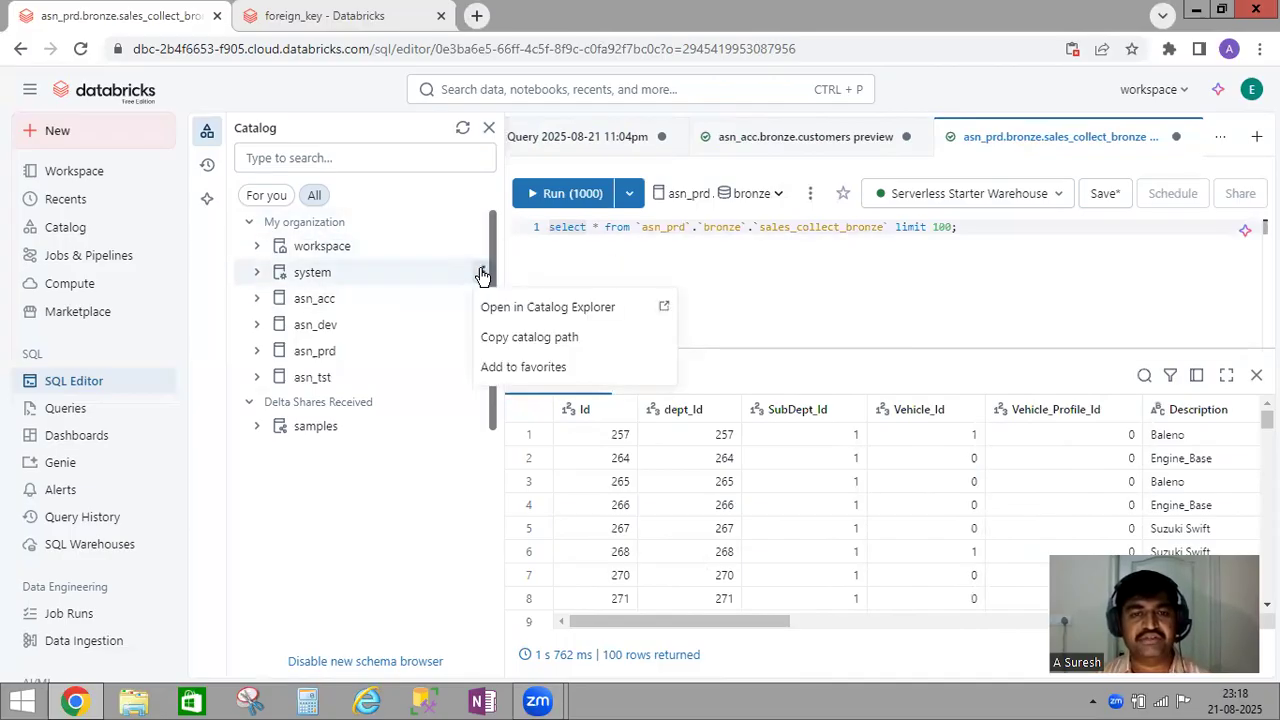
{"action": "left_click", "coordinate": [815, 272]}
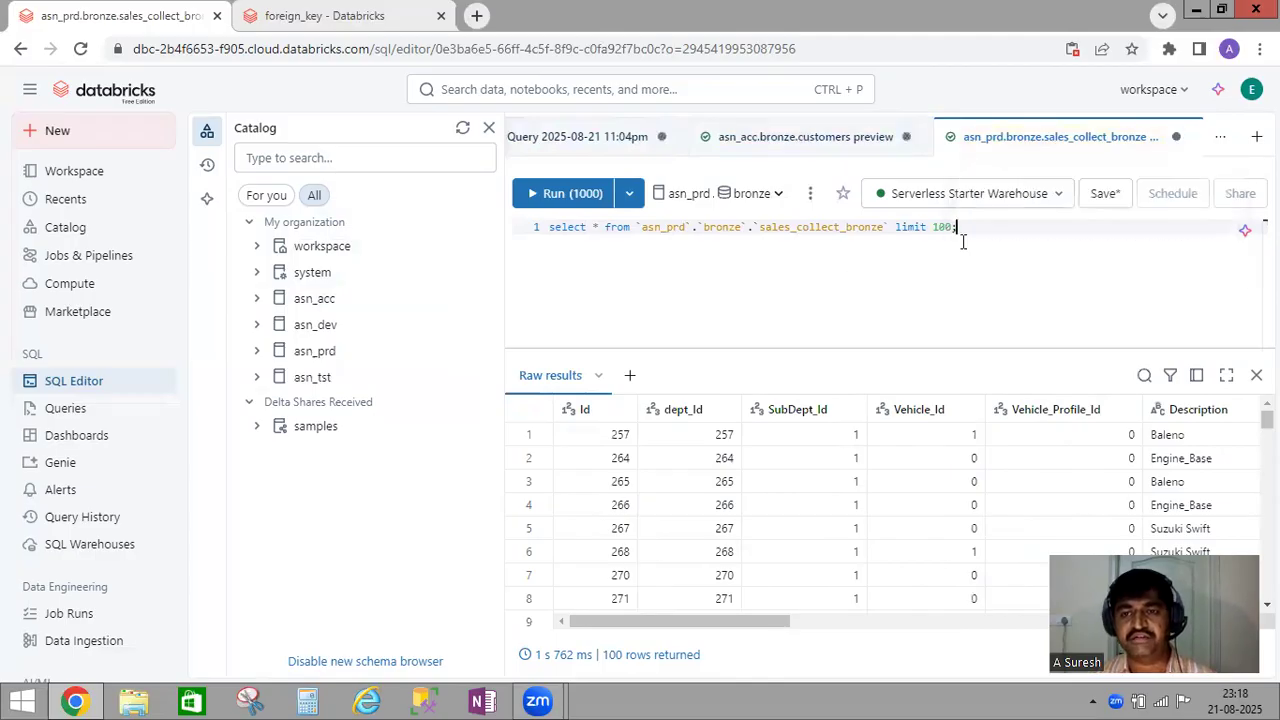
{"action": "left_click_drag", "start_coordinate": [970, 227], "coordinate": [466, 220]}
{"action": "left_click", "coordinate": [820, 286]}
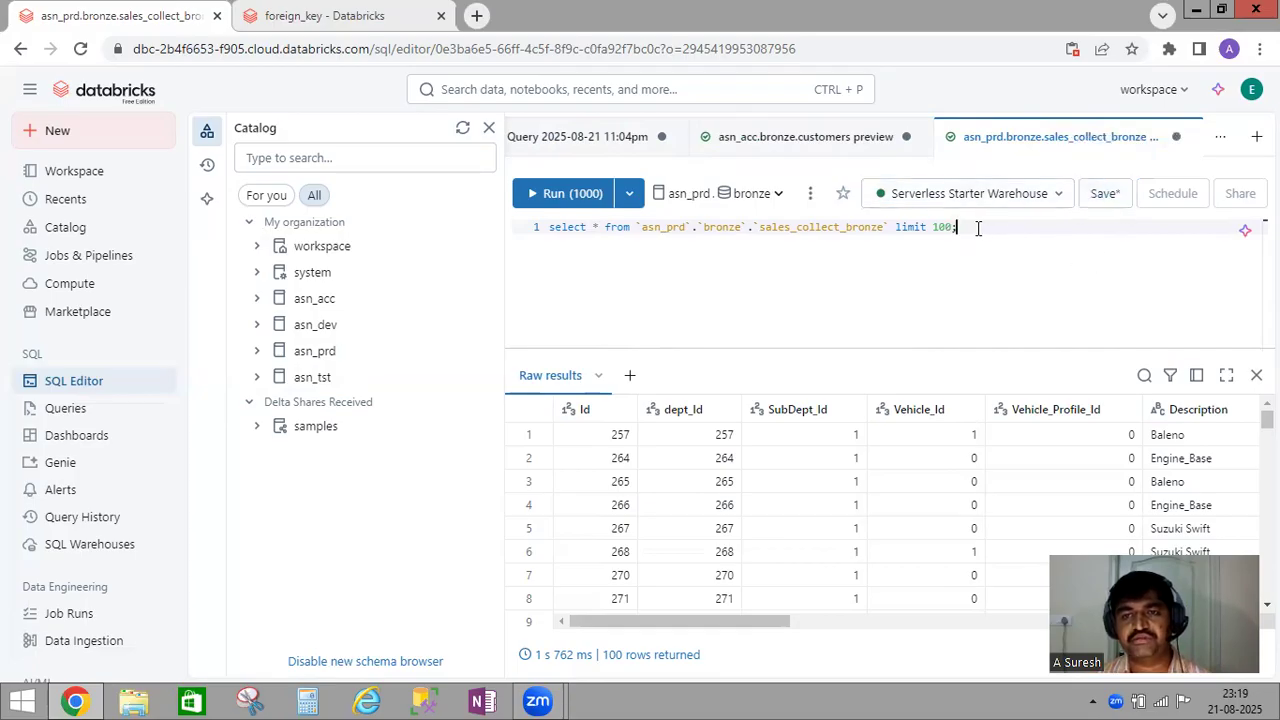
Step: Save the asn_prd.bronze.sales_collect_bronze preview query to the Queries folder in the user's workspace
{"action": "left_click", "coordinate": [1103, 195]}
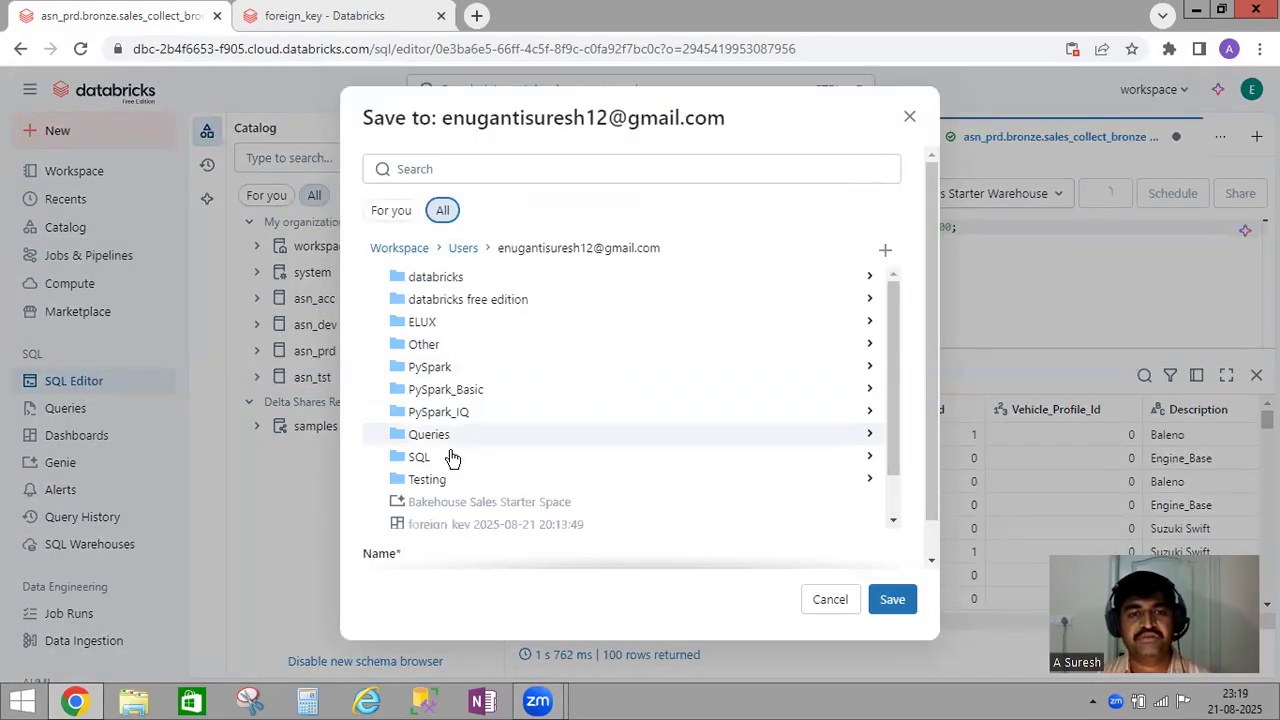
{"action": "left_click", "coordinate": [626, 441]}
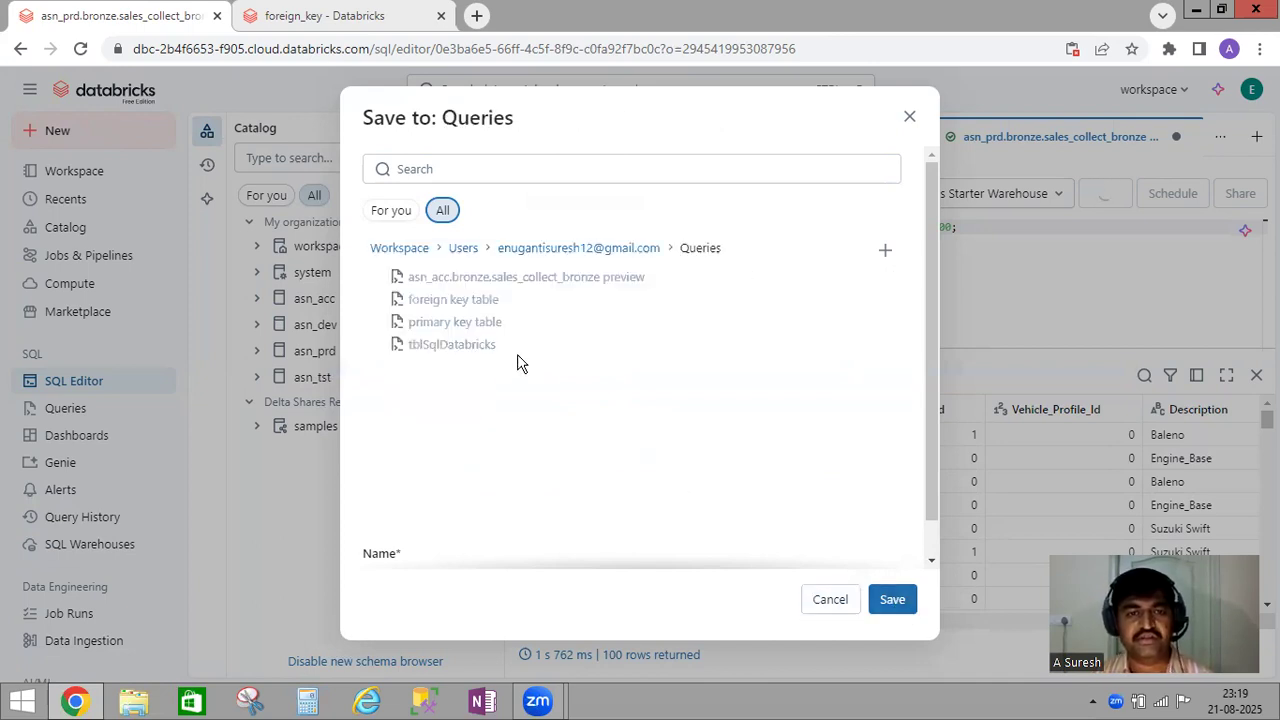
{"action": "left_click", "coordinate": [894, 608]}
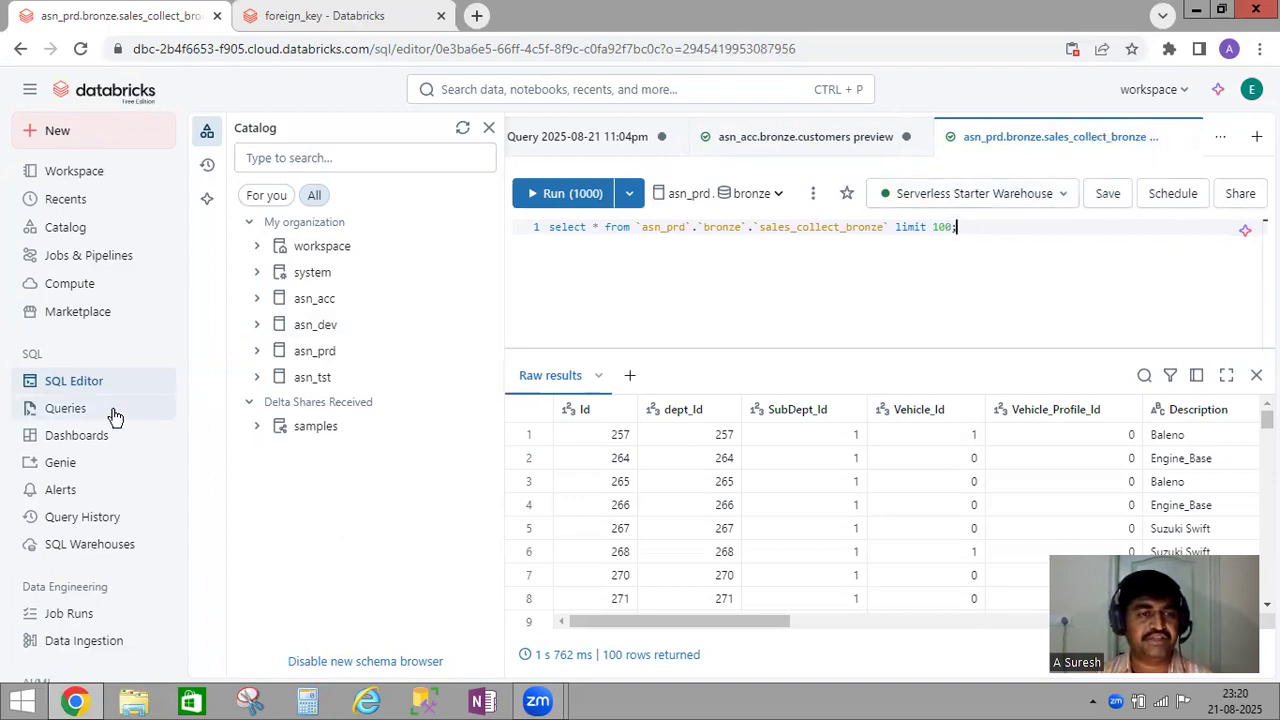
Step: Go to the list of saved queries and add the asn_prd.bronze.sales_collect_bronze preview query to the favorites
{"action": "left_click", "coordinate": [85, 412]}
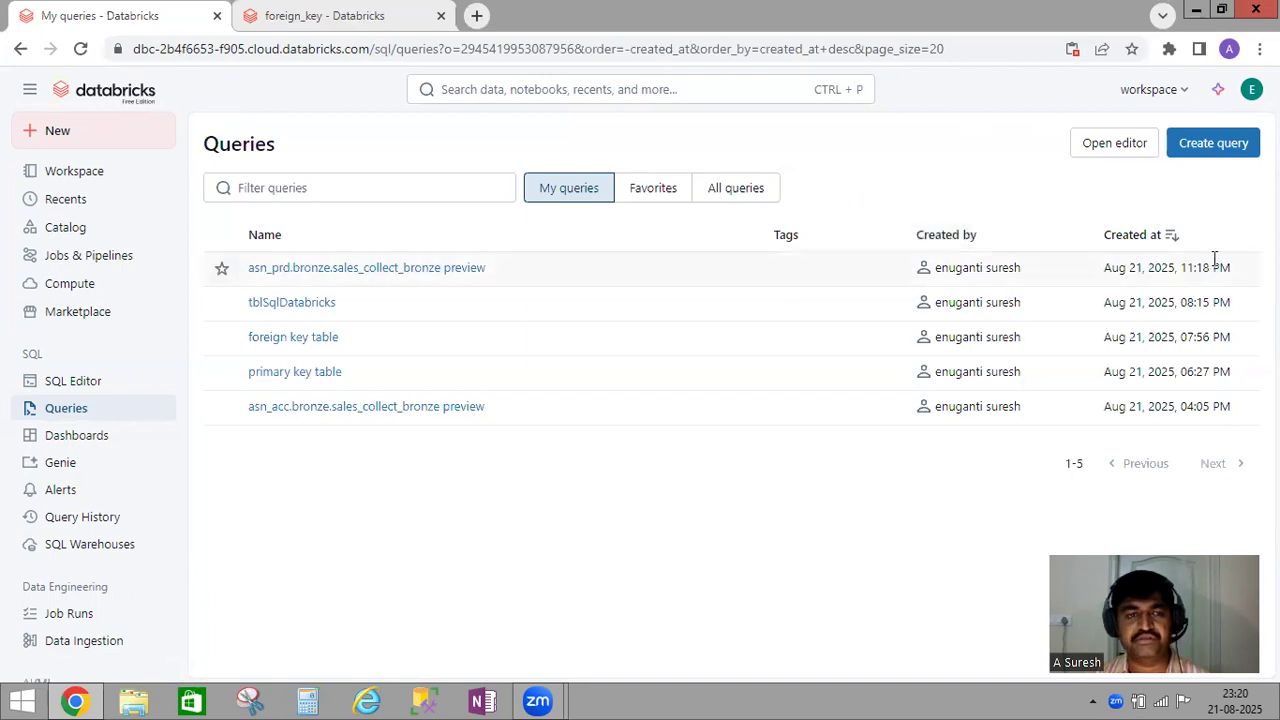
{"action": "left_click", "coordinate": [348, 194]}
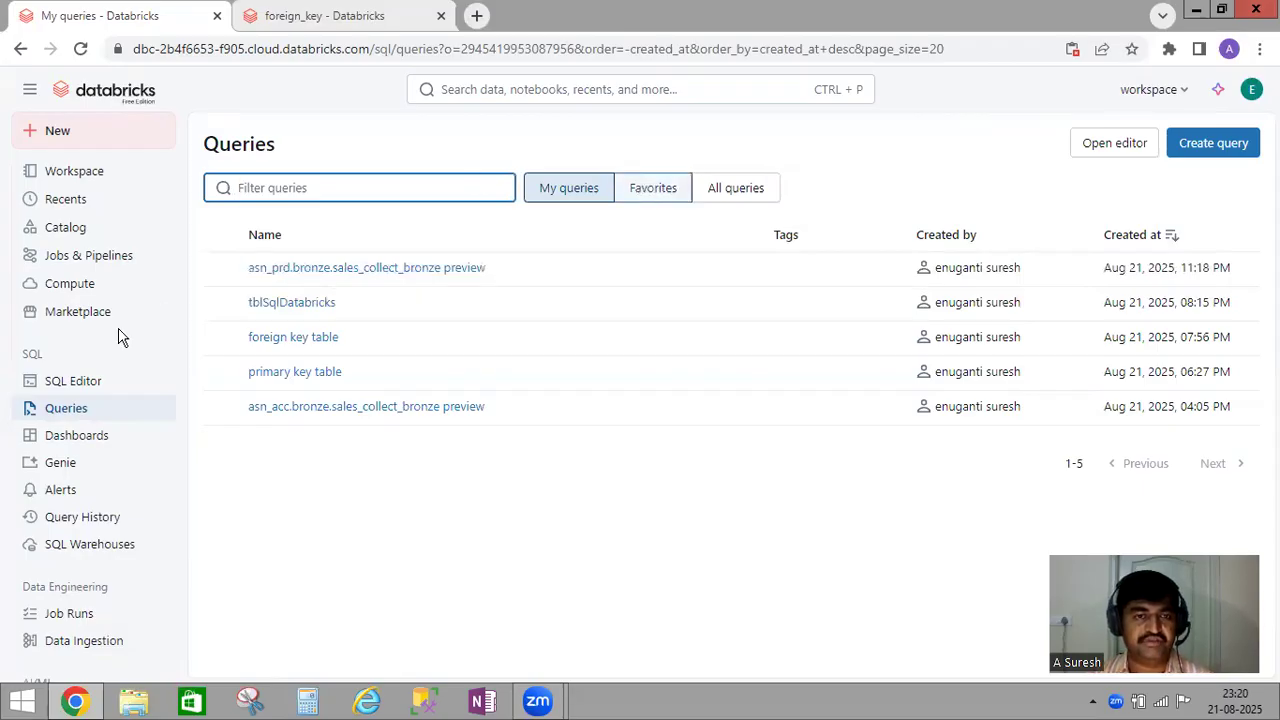
{"action": "left_click", "coordinate": [223, 269]}
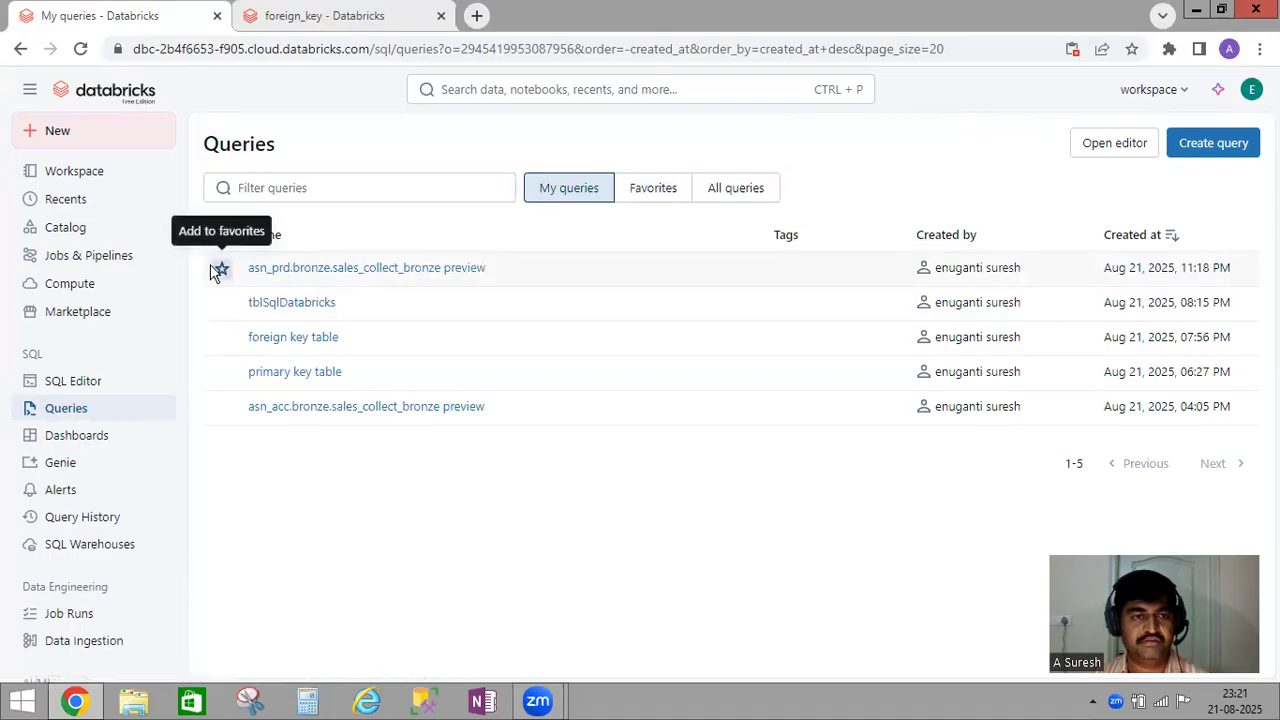
Step: View the favorite queries, followed by the list of all queries
{"action": "left_click", "coordinate": [655, 195]}
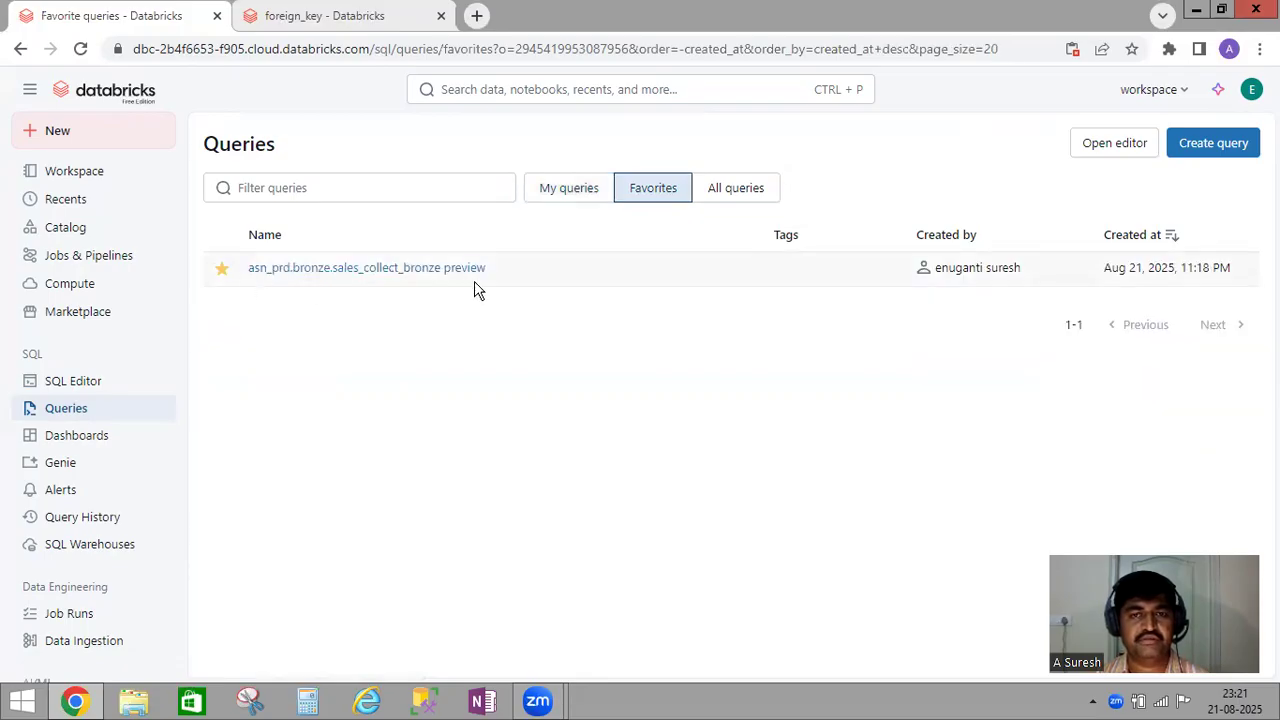
{"action": "left_click", "coordinate": [755, 194]}
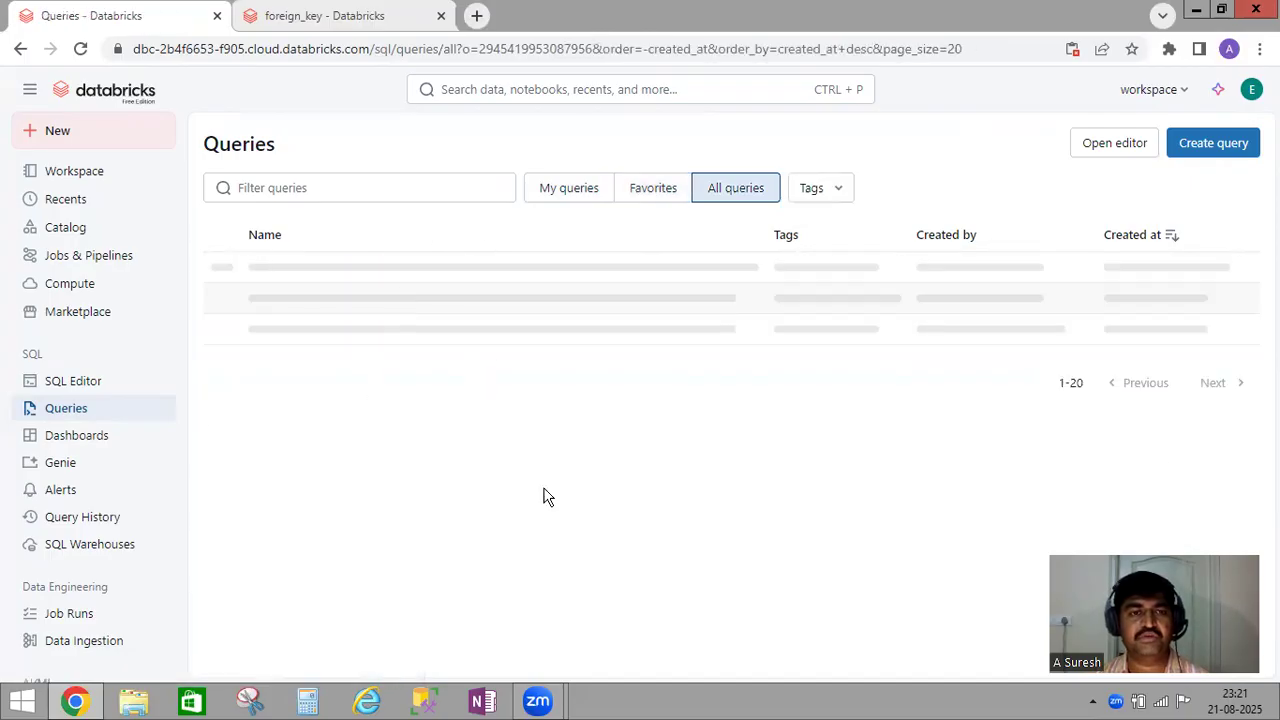
Step: Switch between the user's own queries and all queries, and open the tblSqlDatabricks query to look through its contents
{"action": "left_click", "coordinate": [580, 189]}
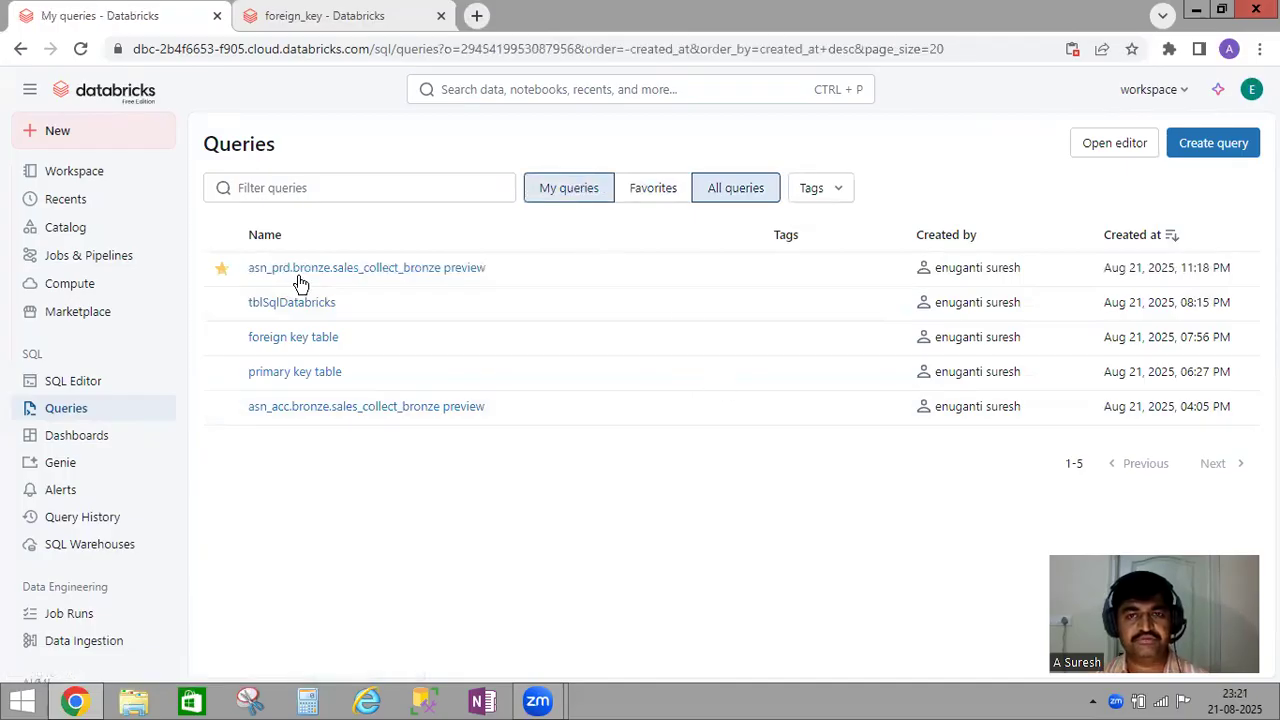
{"action": "left_click", "coordinate": [708, 192]}
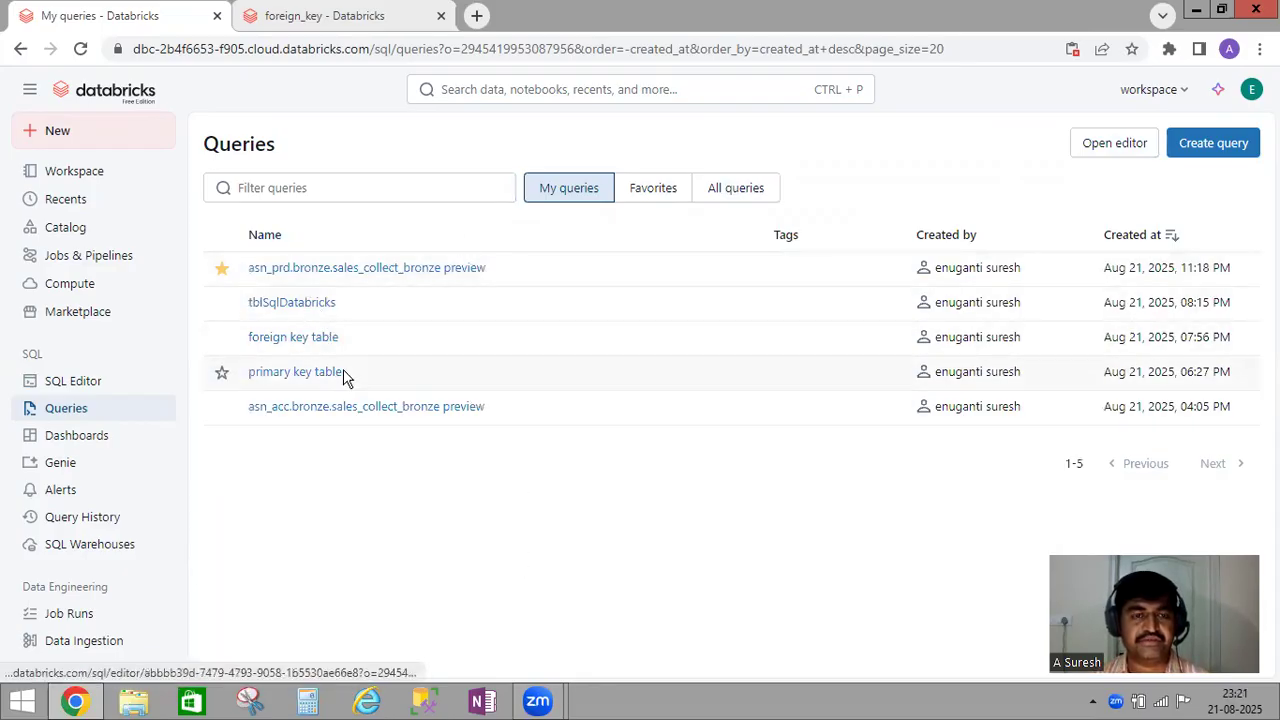
{"action": "left_click", "coordinate": [306, 305]}
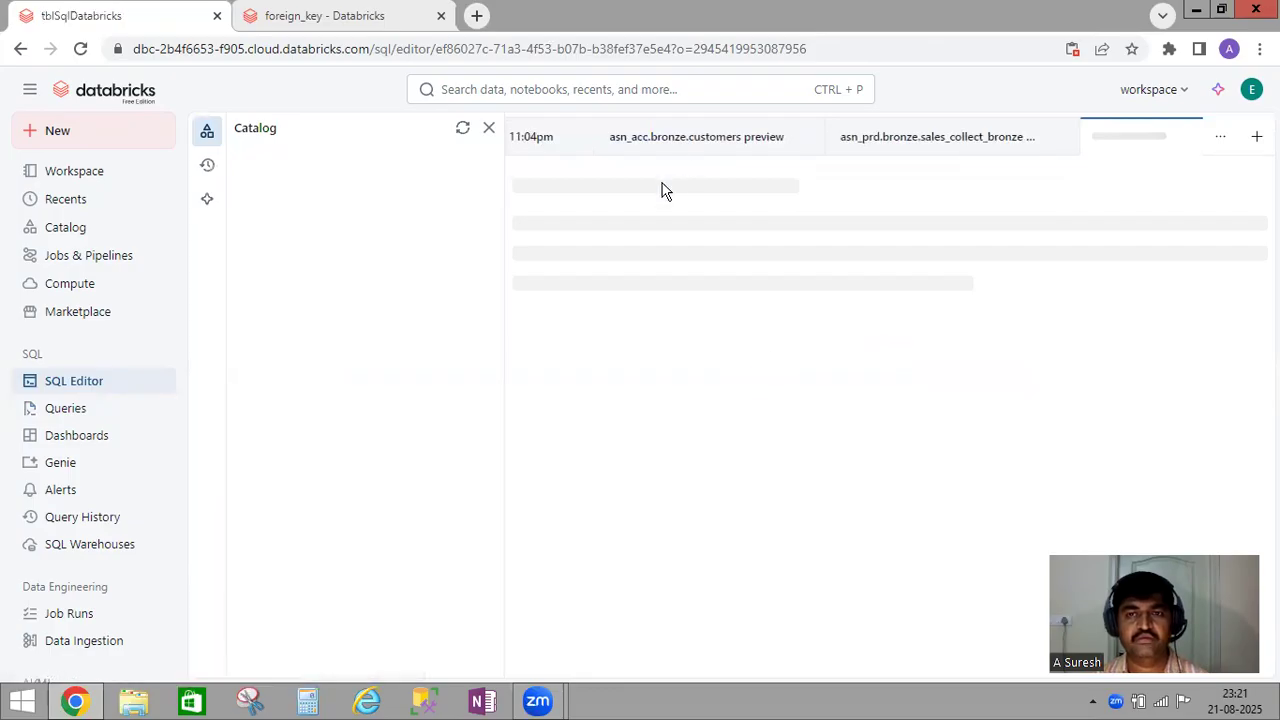
{"action": "left_click_drag", "start_coordinate": [756, 347], "coordinate": [772, 617]}
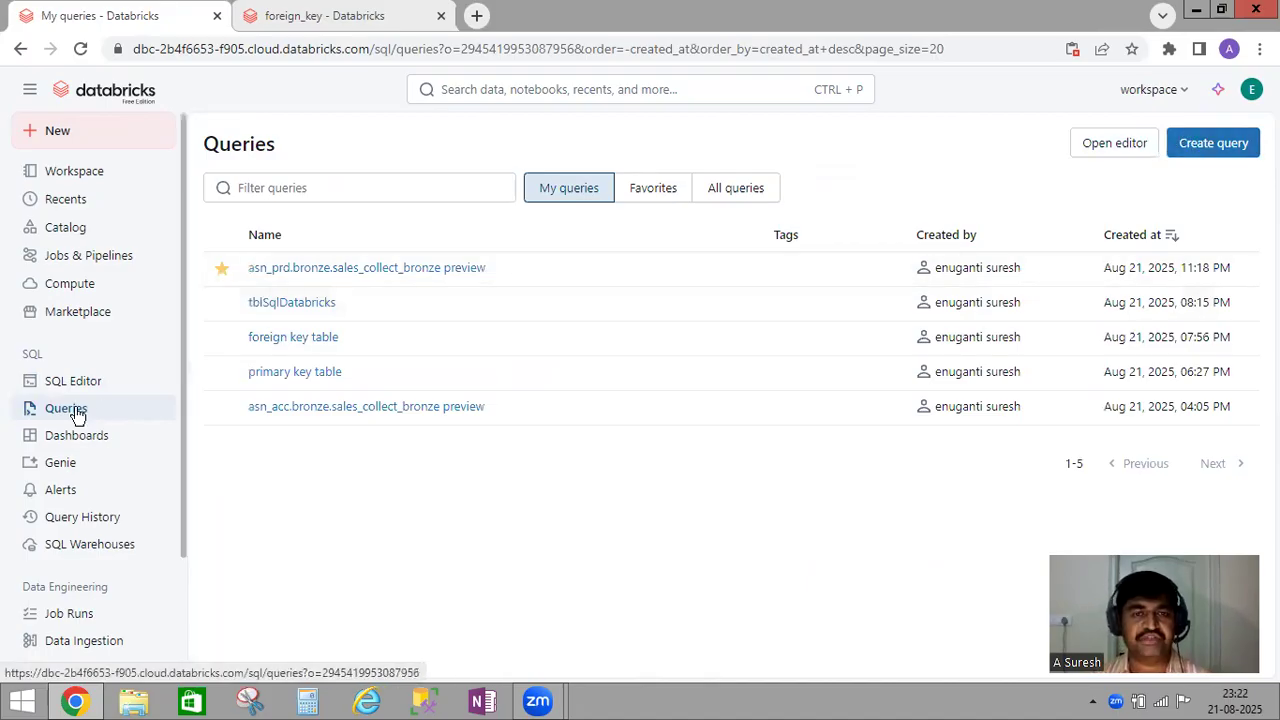
Step: Create a new blank query from the queries list, and close it while discarding the unsaved changes
{"action": "left_click", "coordinate": [1173, 150]}
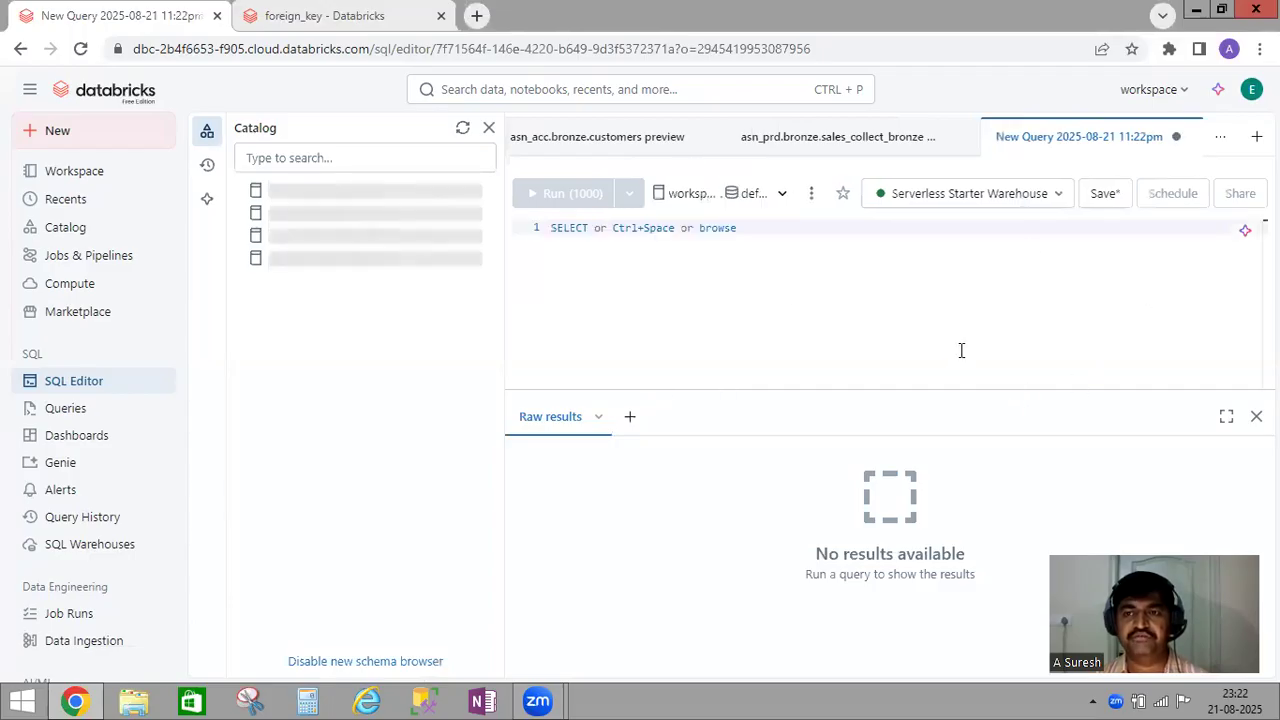
{"action": "double_click", "coordinate": [1090, 140]}
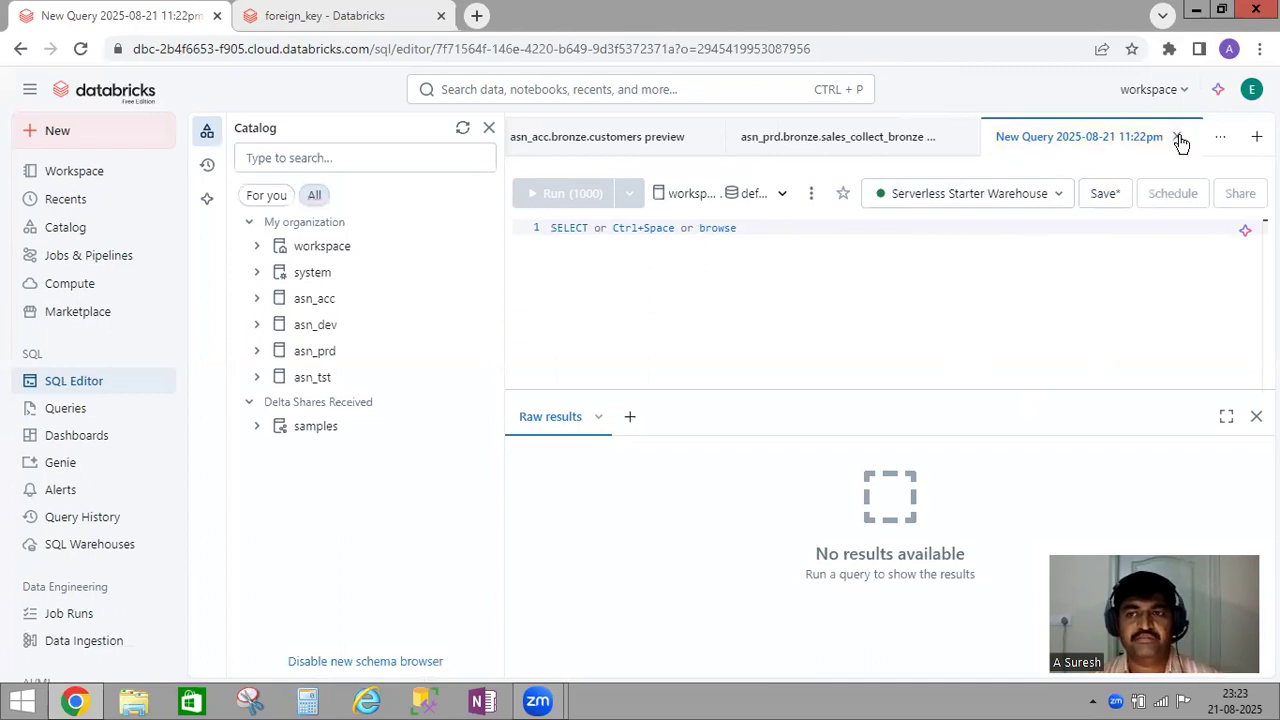
{"action": "left_click", "coordinate": [66, 412]}
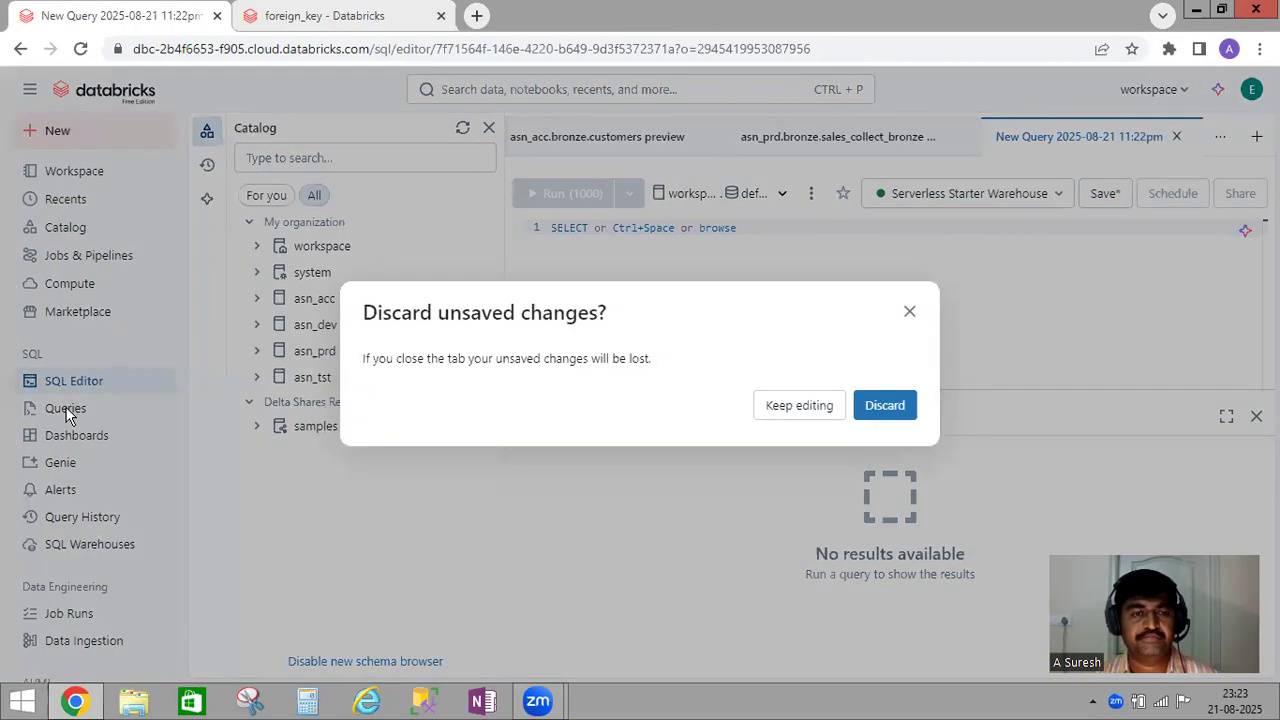
{"action": "left_click", "coordinate": [893, 418]}
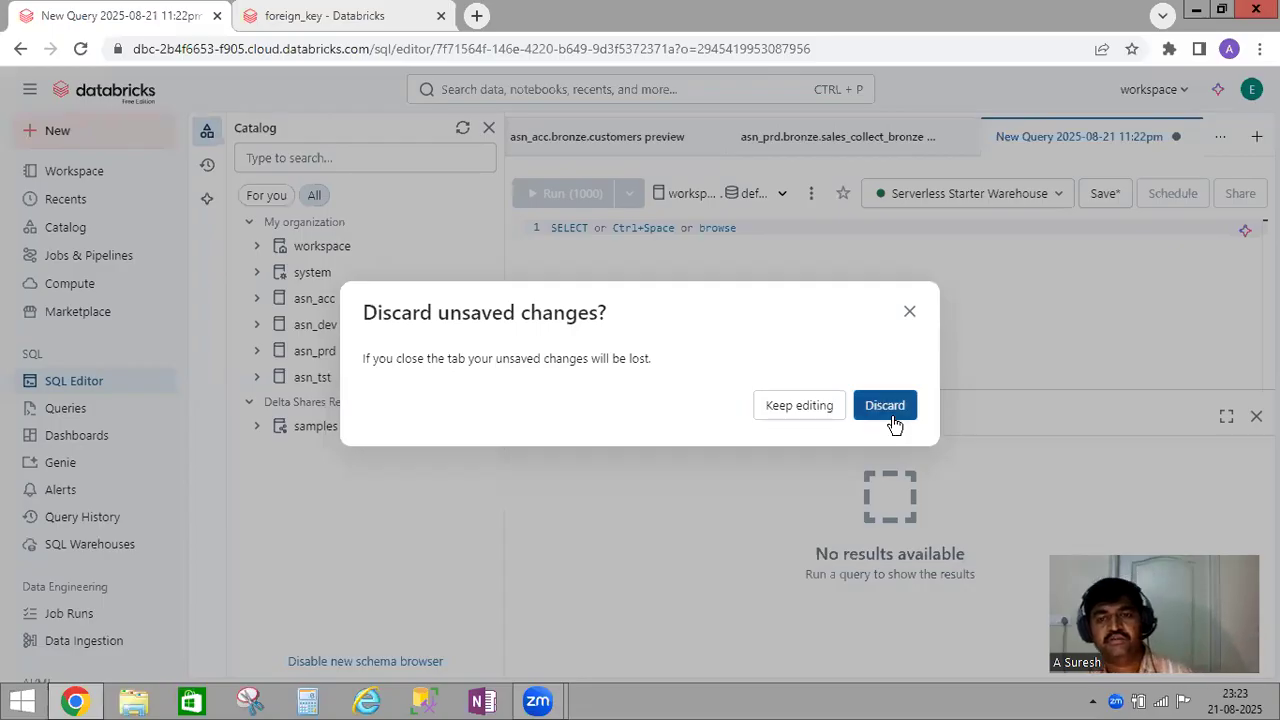
{"action": "left_click", "coordinate": [890, 408]}
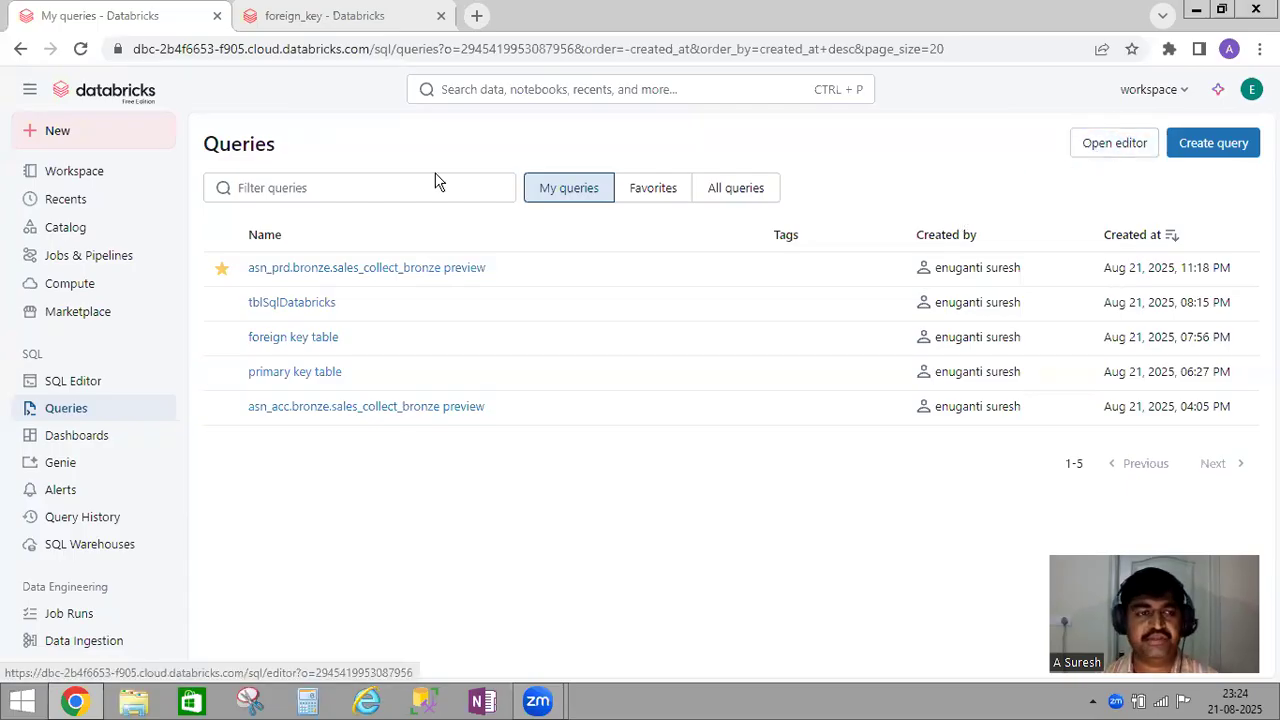
Step: Open the SQL editor from the queries list, revisit the list and return to the asn_prd.bronze.sales_collect_bronze preview results
{"action": "left_click", "coordinate": [1108, 146]}
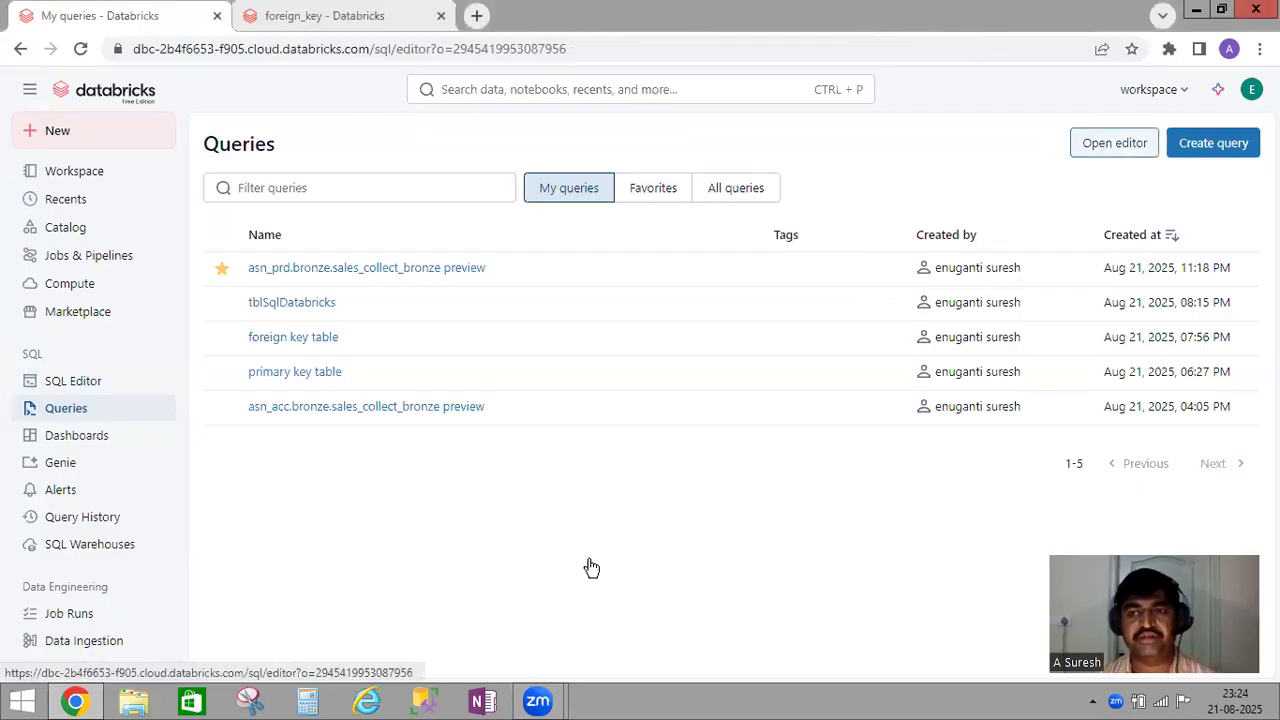
{"action": "left_click", "coordinate": [86, 388]}
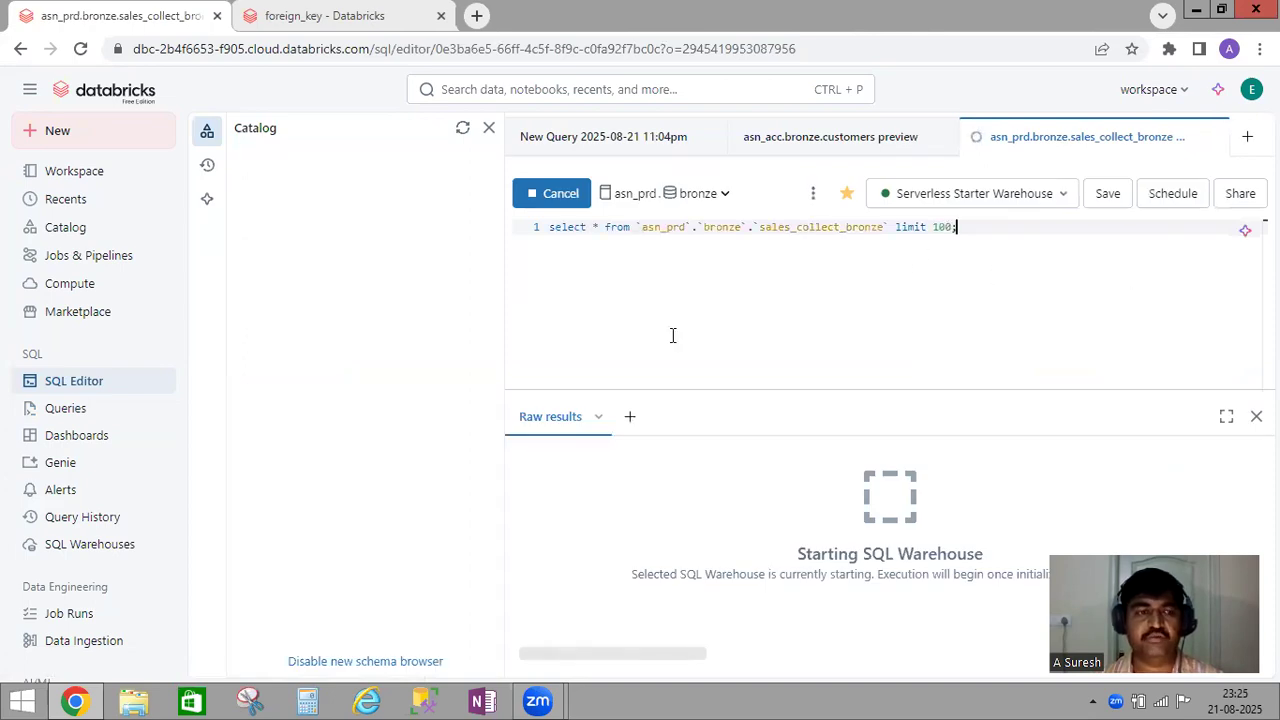
{"action": "left_click", "coordinate": [66, 408]}
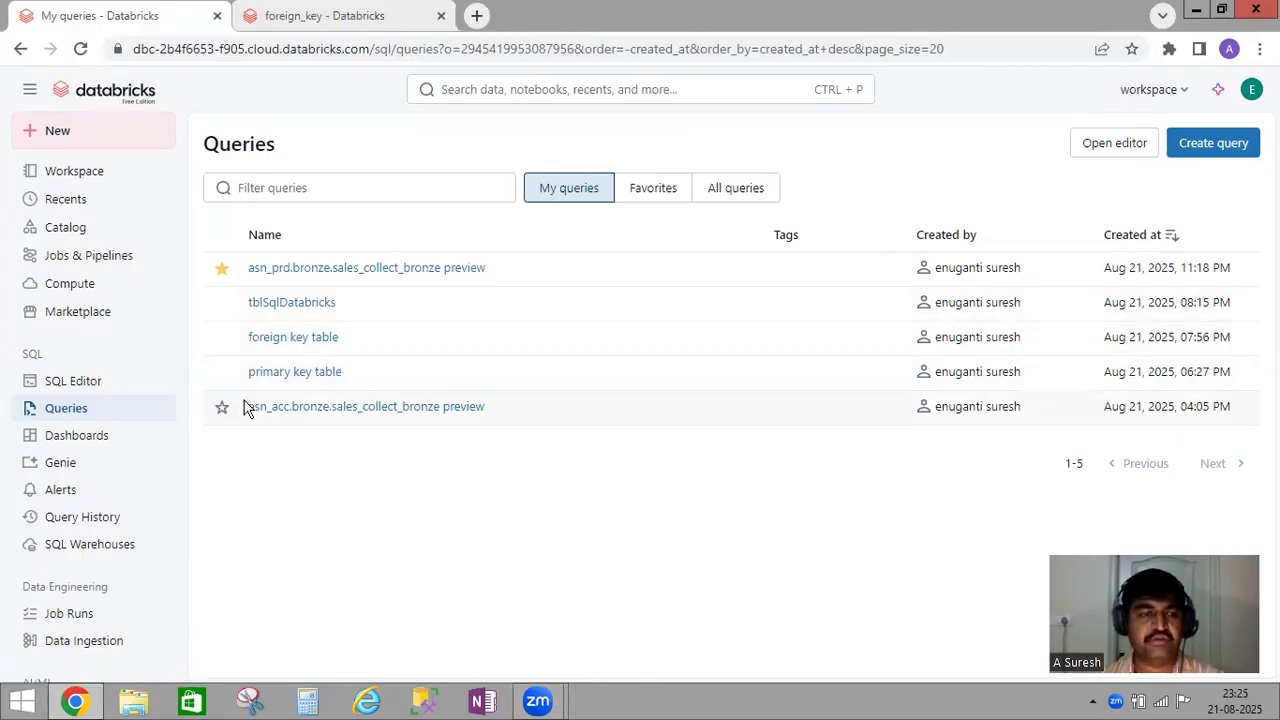
{"action": "left_click", "coordinate": [57, 384]}
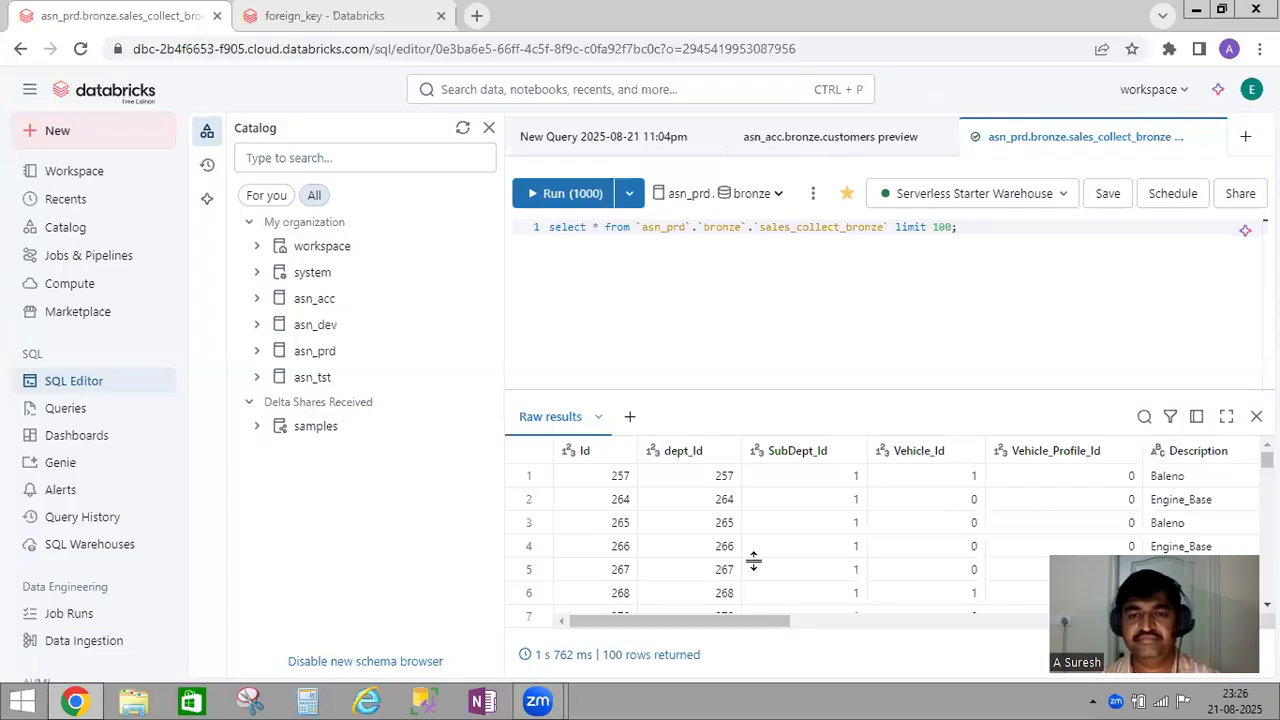
Step: Search the query results for "Id" and step through the matches as far as the Target_Simulation_Id column
{"action": "left_click", "coordinate": [1145, 420]}
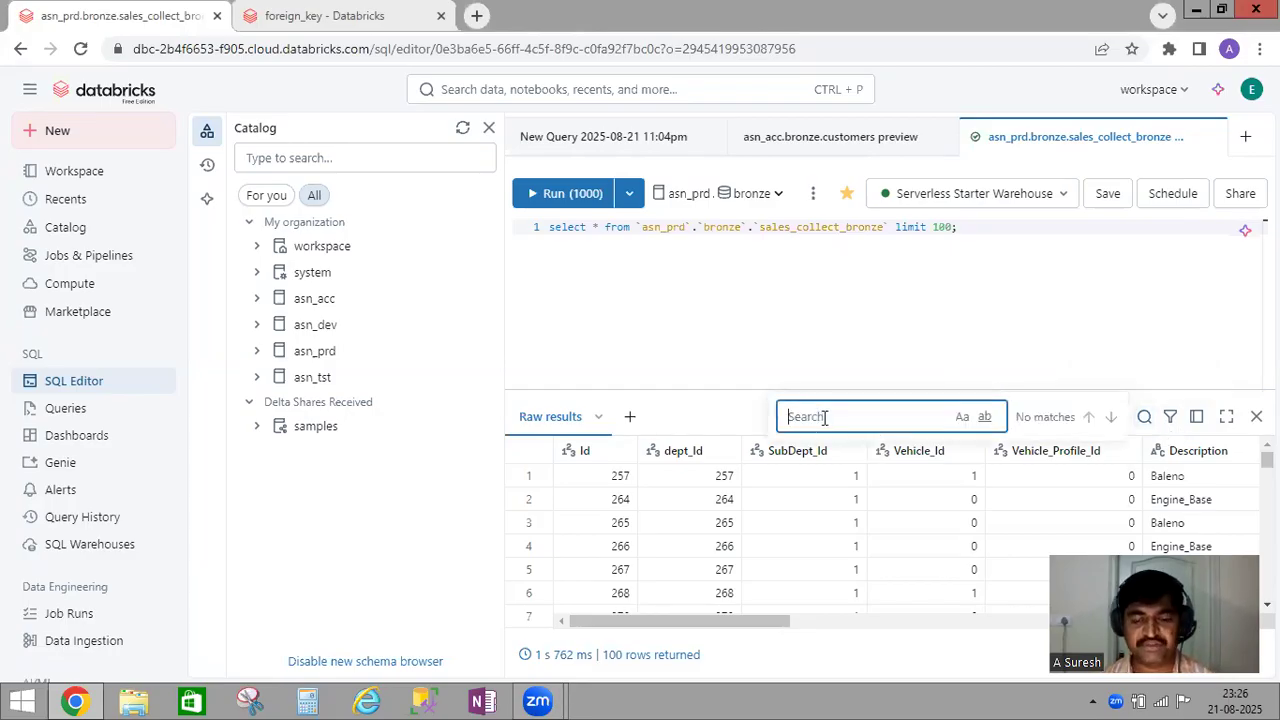
{"action": "type", "text": "l"}
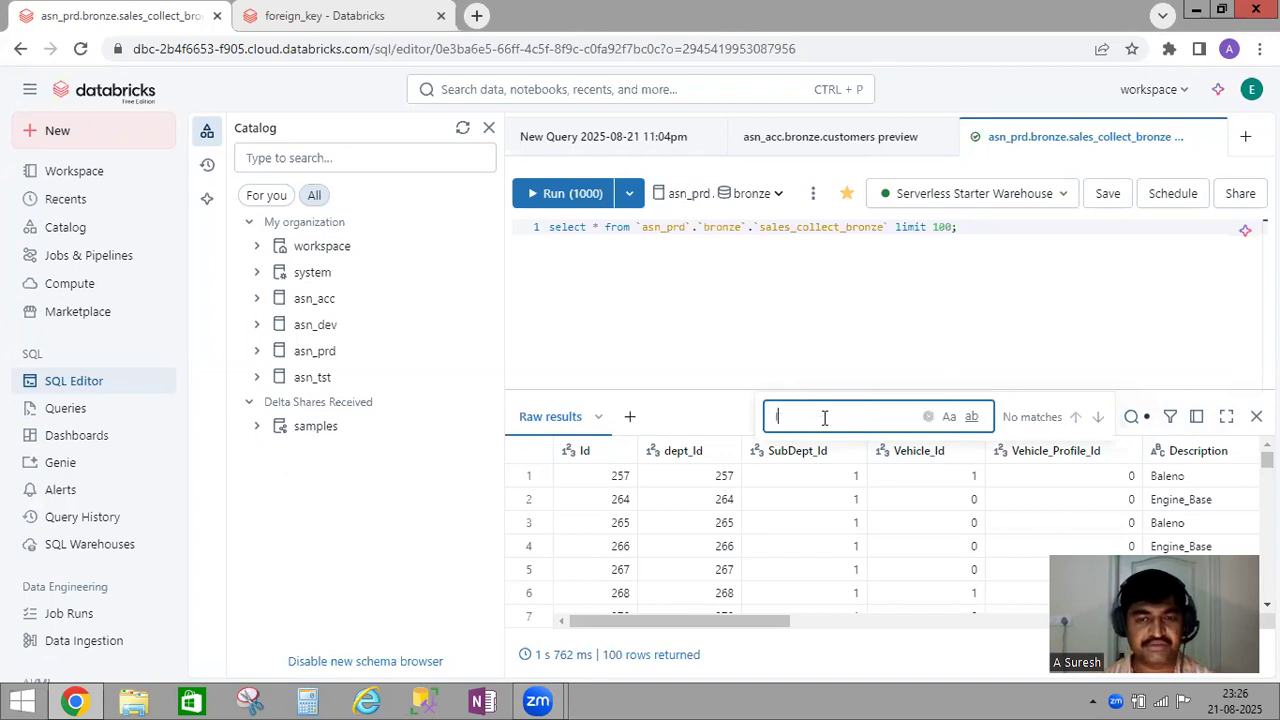
{"action": "type", "text": "d"}
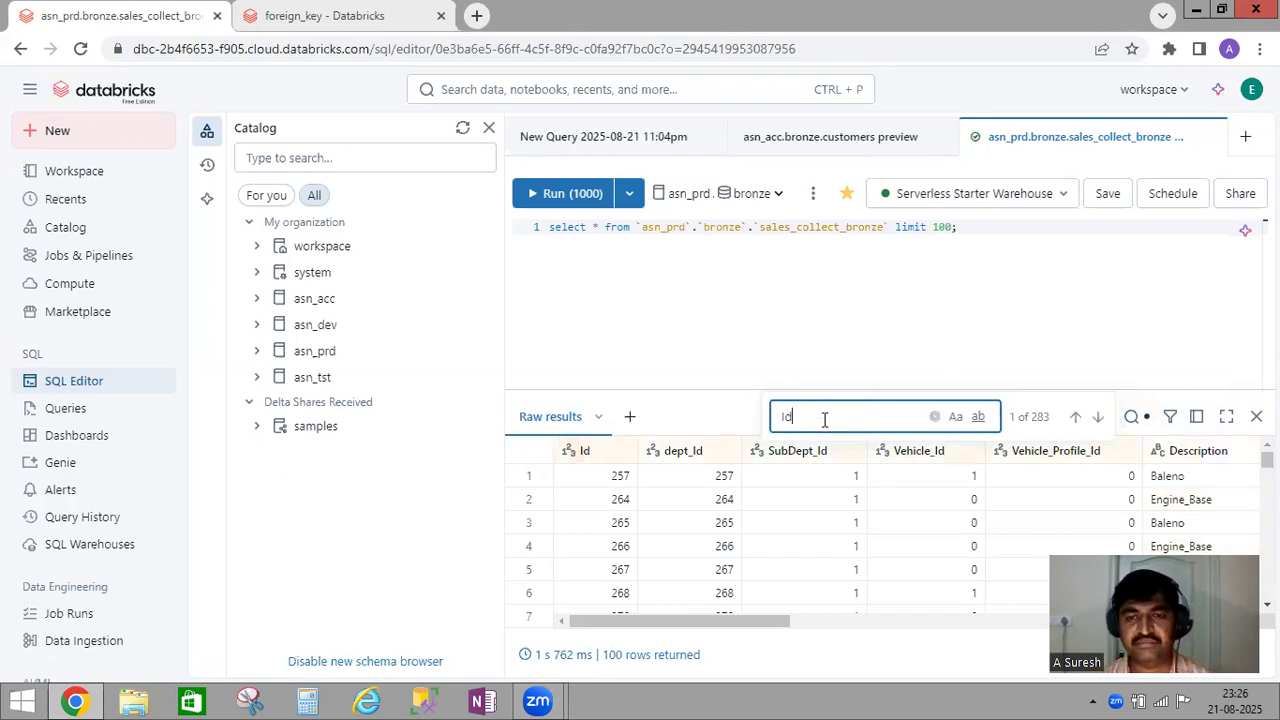
{"action": "key", "text": "Return"}
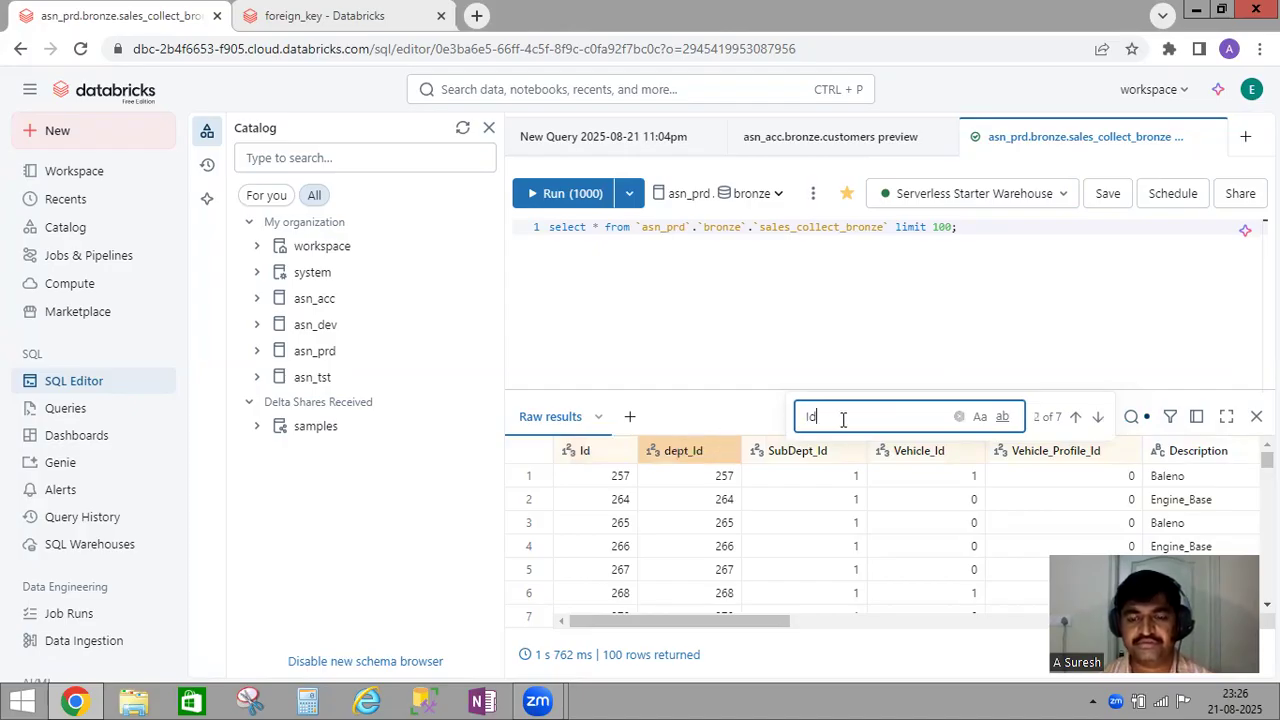
{"action": "key", "text": "Return"}
{"action": "key", "text": "Return"}
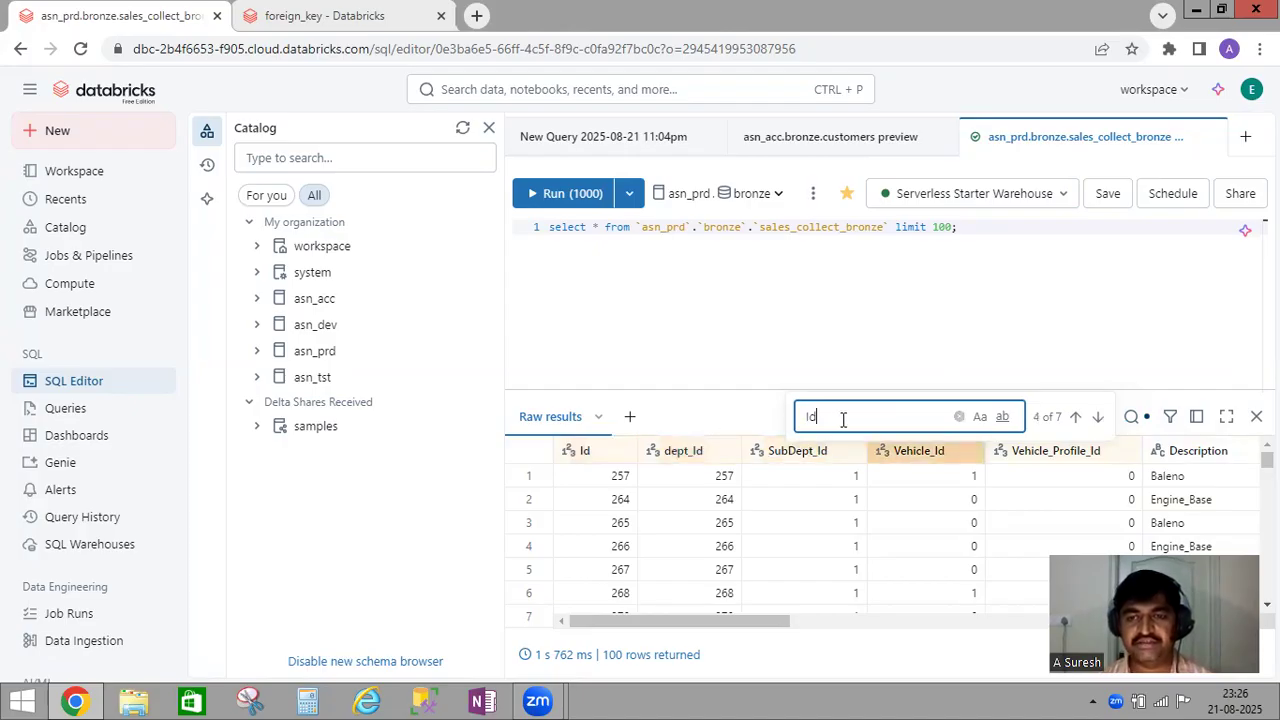
{"action": "key", "text": "Return"}
{"action": "key", "text": "Return"}
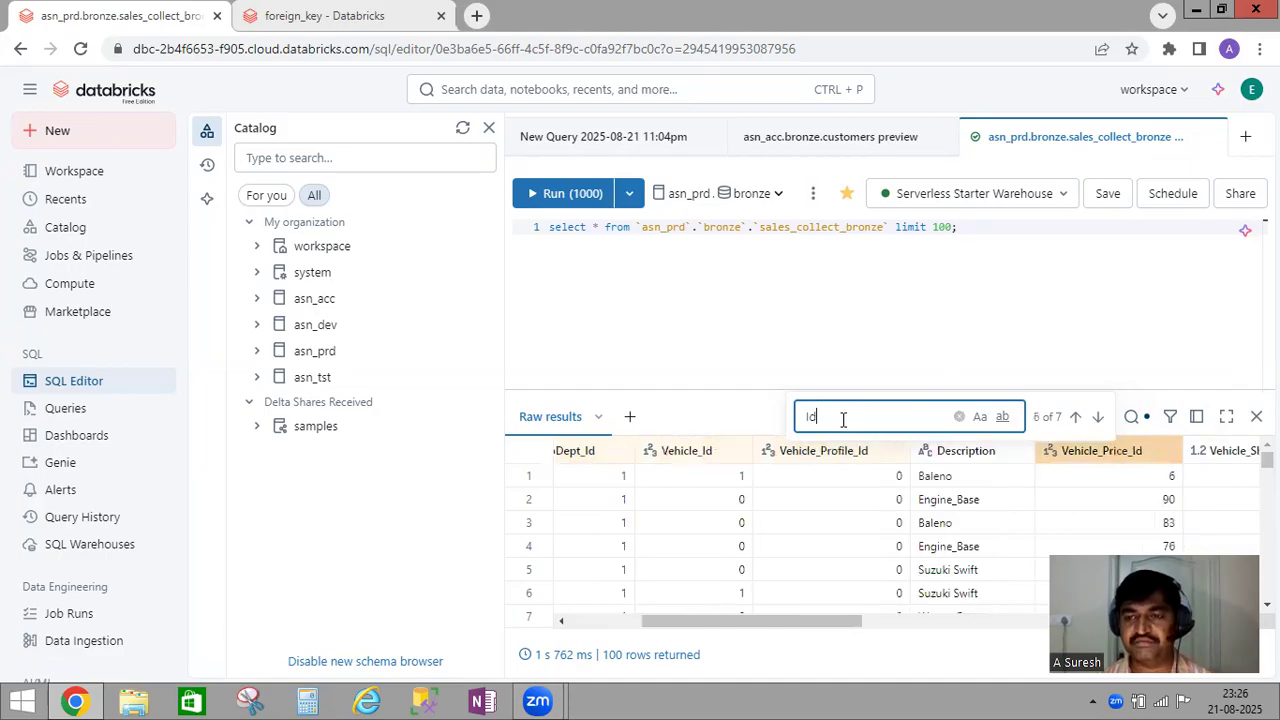
{"action": "key", "text": "Return"}
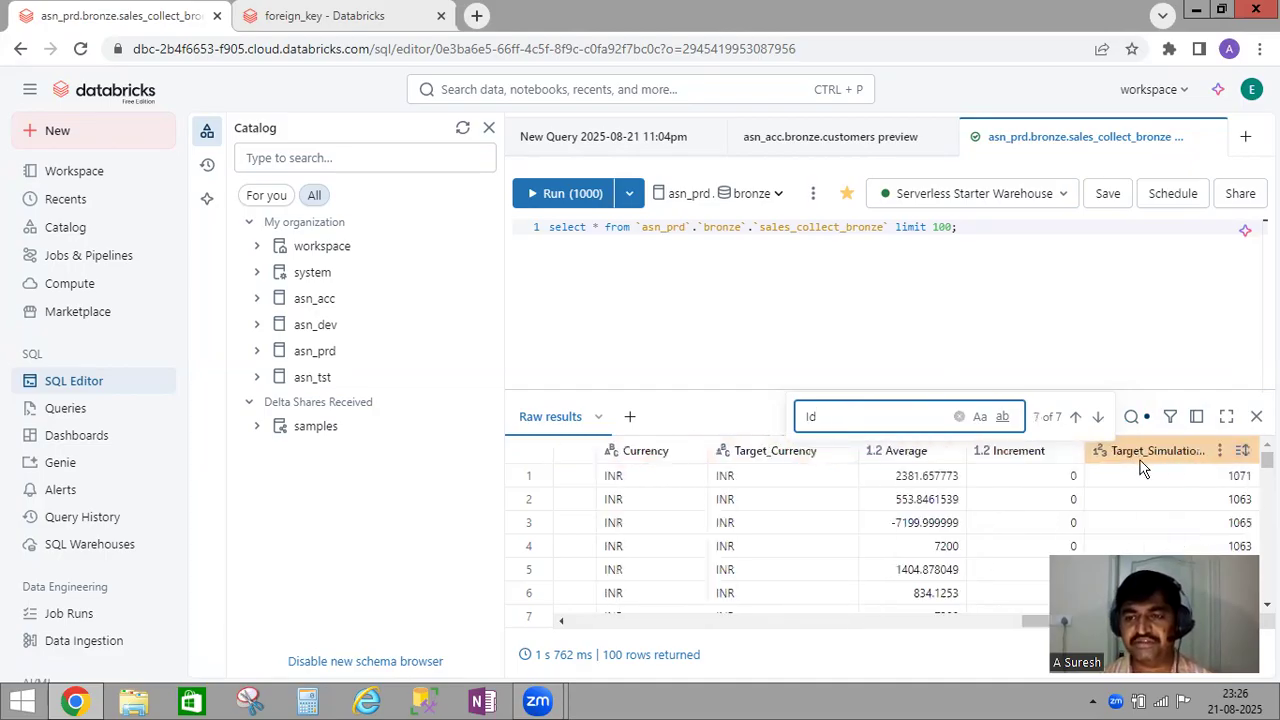
Step: Copy the Average column's name from the results and search the results for it
{"action": "double_click", "coordinate": [893, 455]}
{"action": "key", "text": "ctrl+c"}
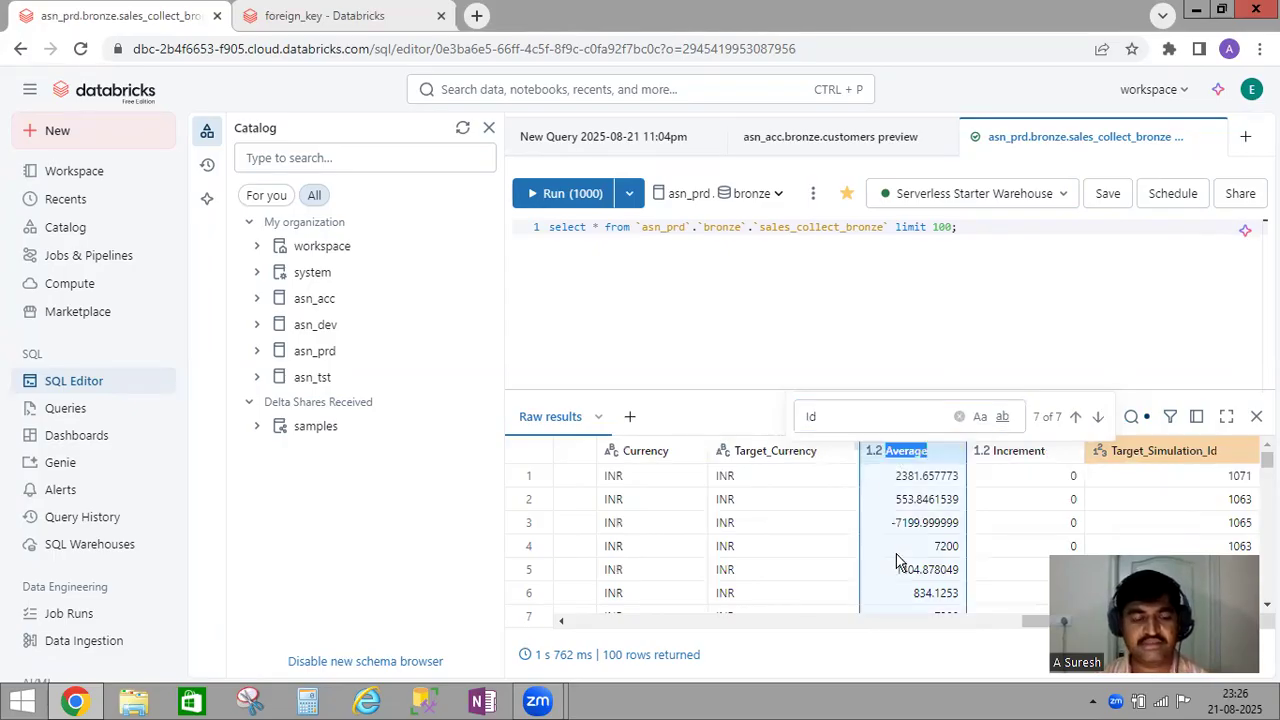
{"action": "left_click", "coordinate": [830, 416]}
{"action": "double_click", "coordinate": [805, 417]}
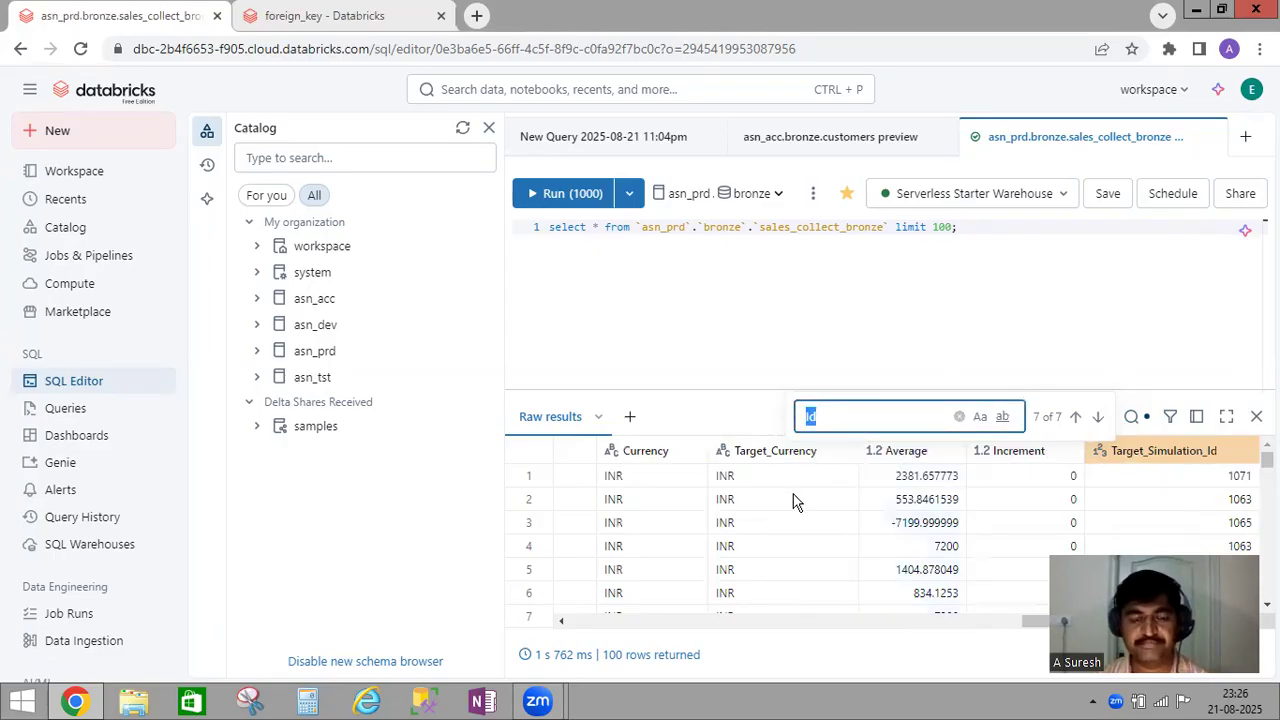
{"action": "key", "text": "ctrl+v"}
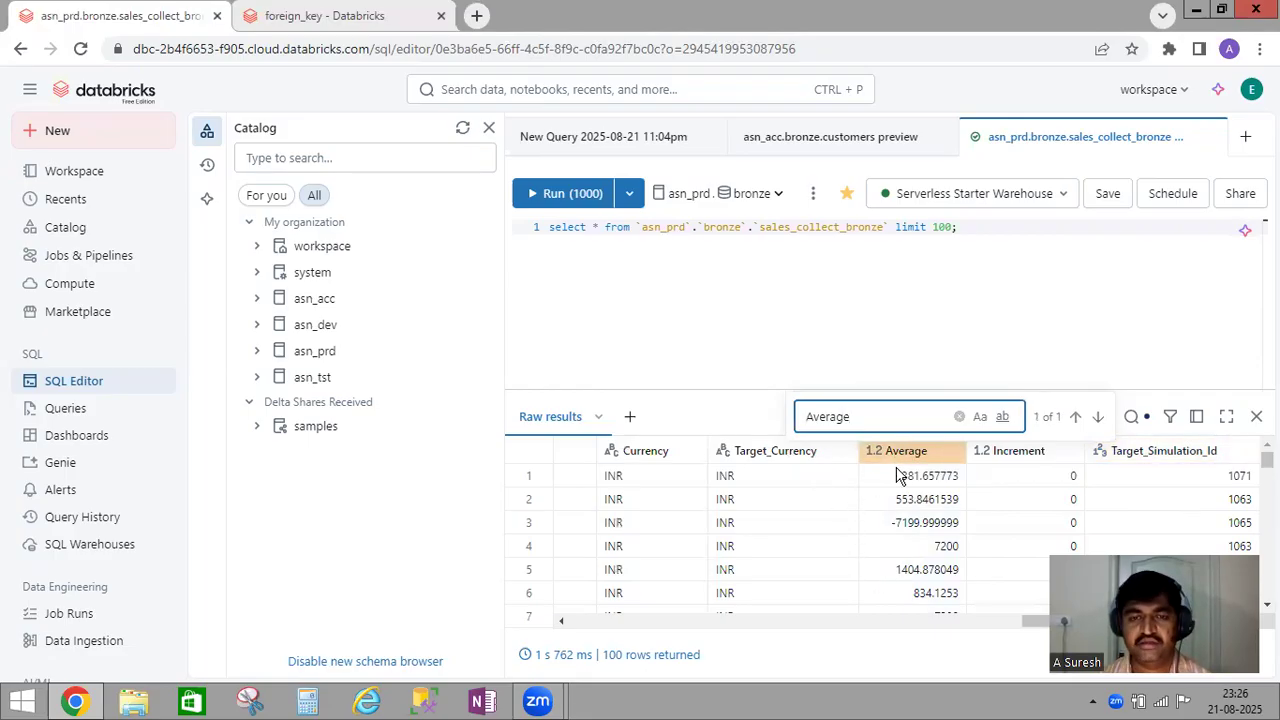
Step: Search the results for the value 1063, look across the columns, and clear and close the search
{"action": "double_click", "coordinate": [800, 421]}
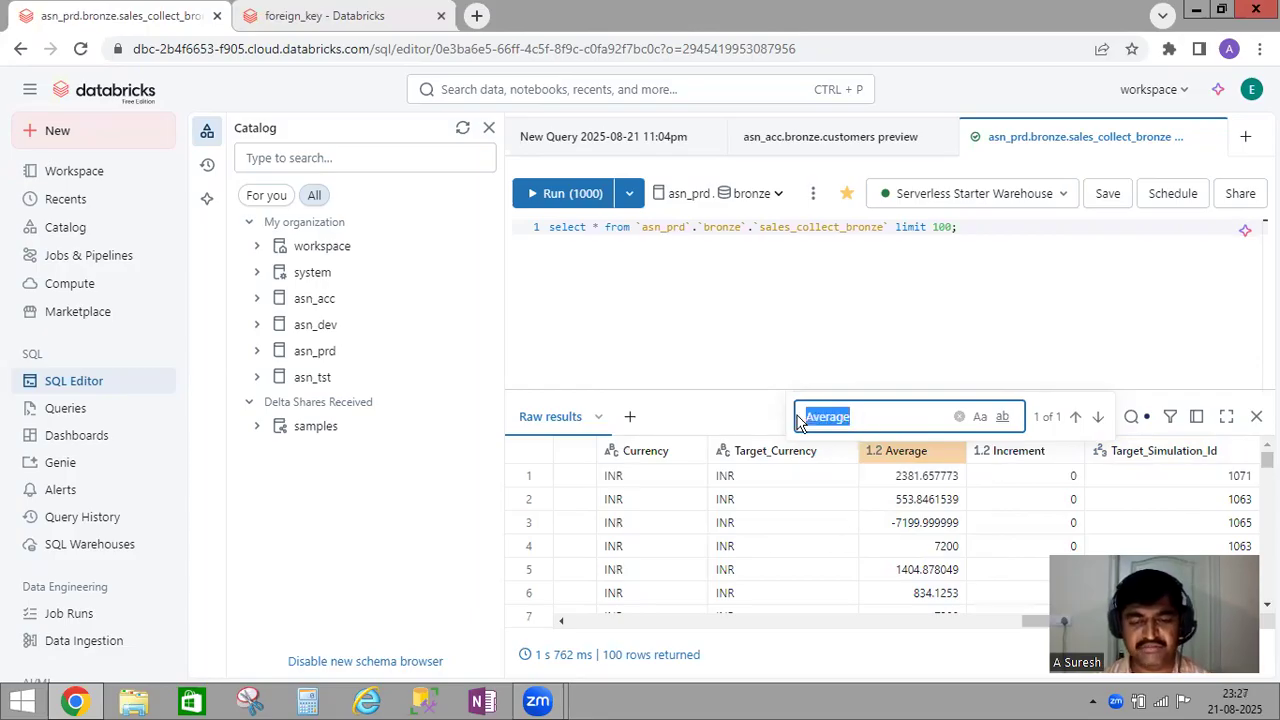
{"action": "type", "text": "1063"}
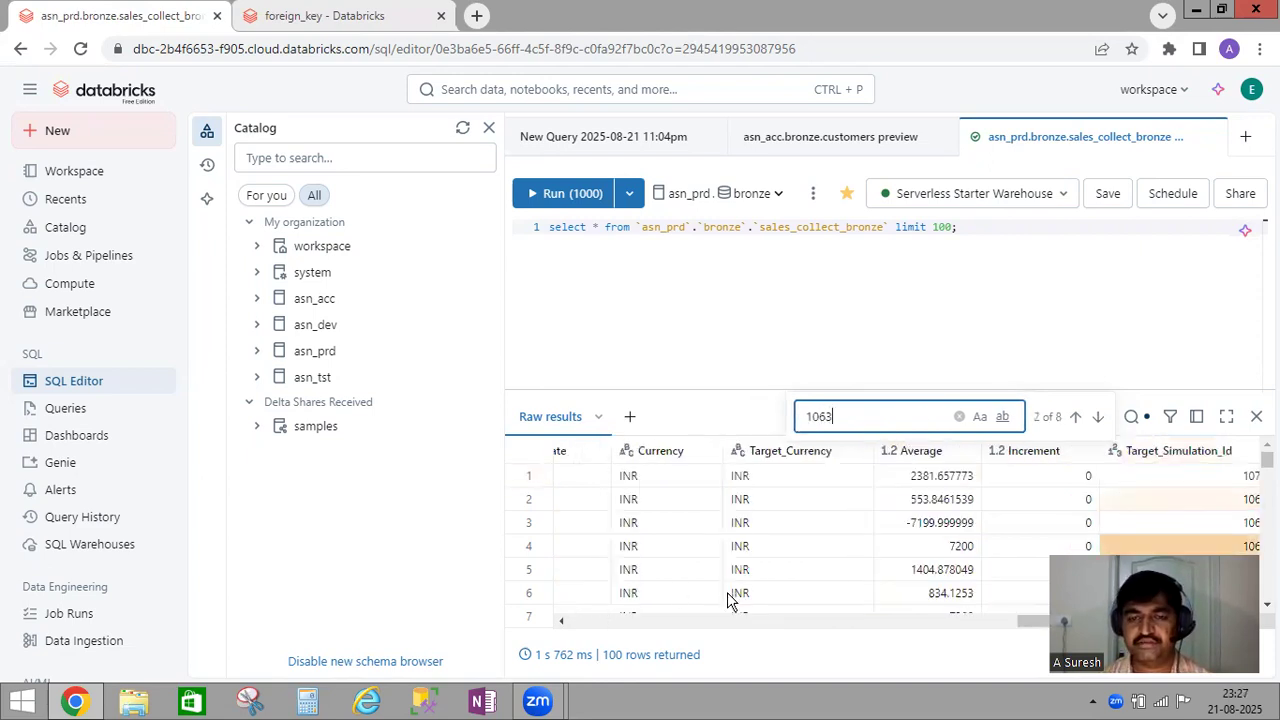
{"action": "left_click_drag", "start_coordinate": [1030, 620], "coordinate": [1040, 620]}
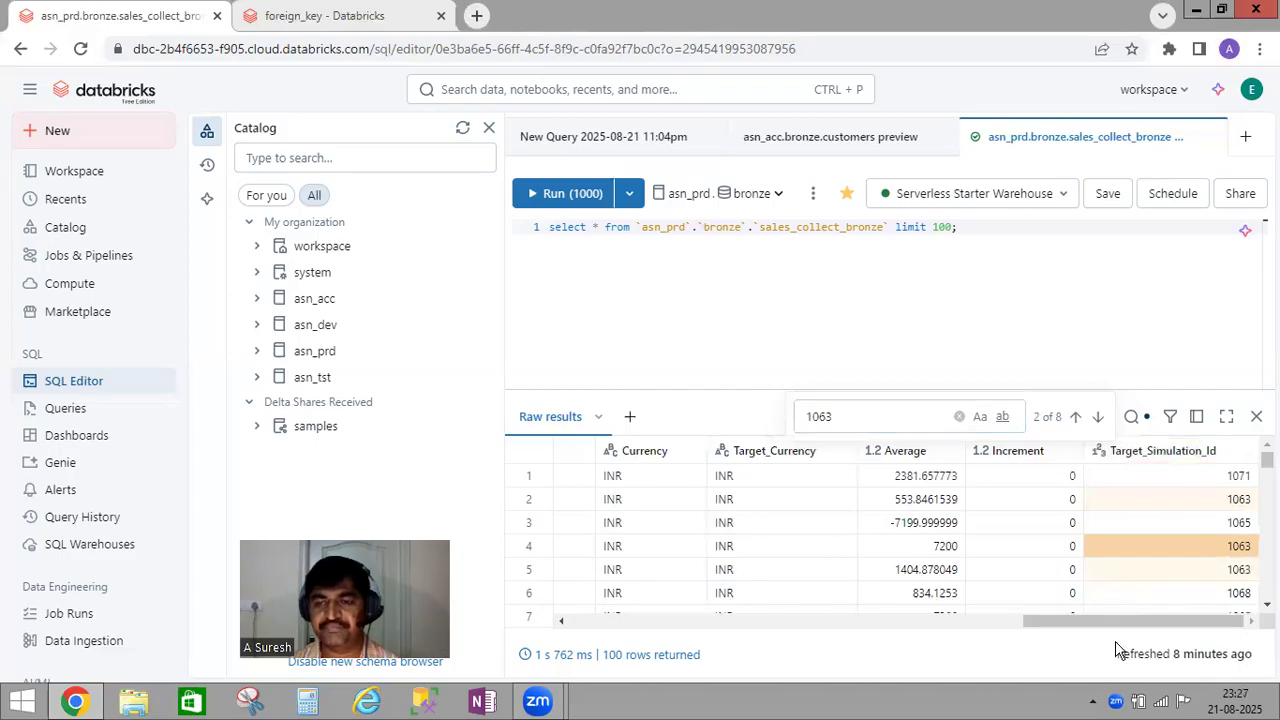
{"action": "left_click_drag", "start_coordinate": [1086, 621], "coordinate": [570, 594]}
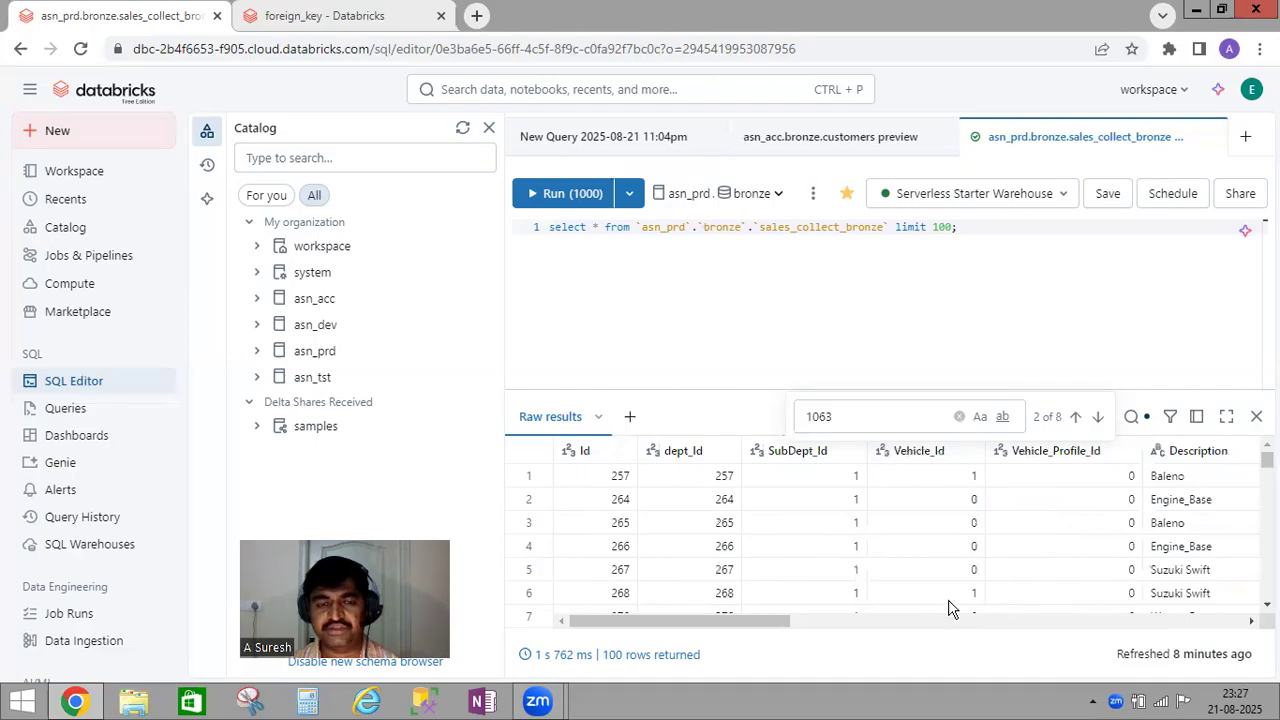
{"action": "left_click", "coordinate": [960, 418]}
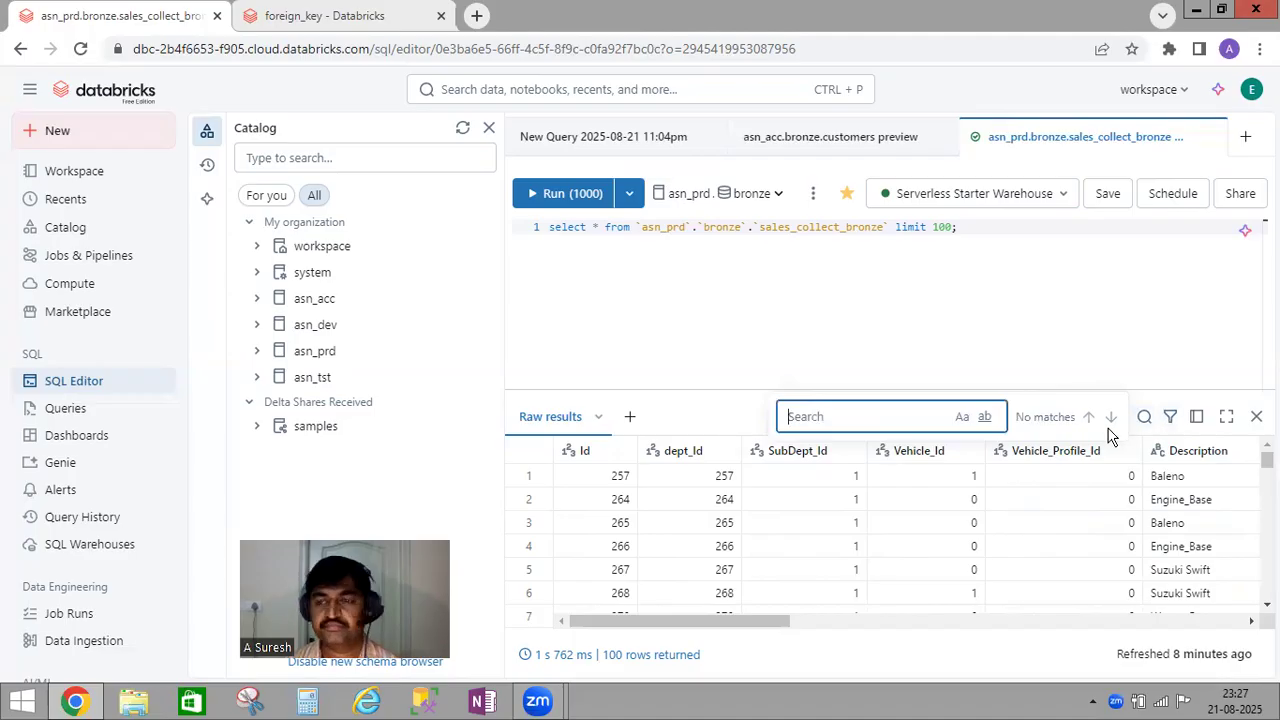
{"action": "key", "text": "Escape"}
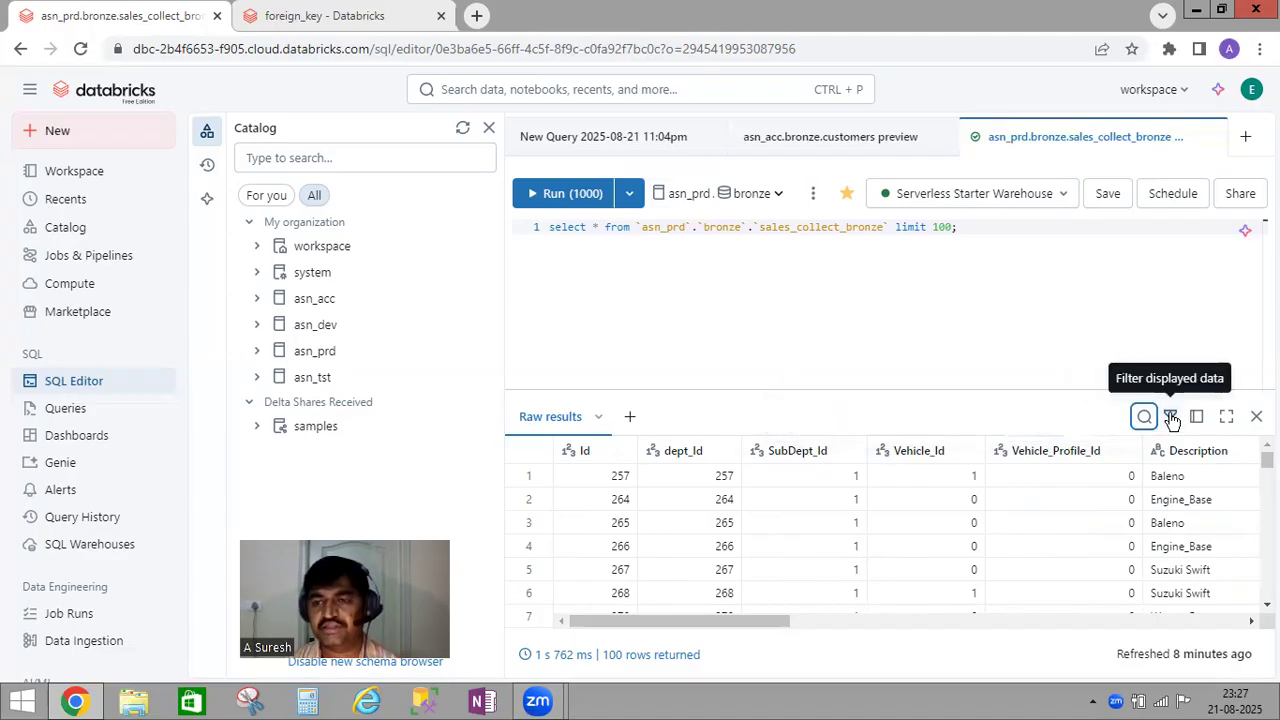
Step: Copy the Vehicle_Price_Id column name from the results and filter the displayed data with the condition Vehicle_Price_Id>50
{"action": "left_click", "coordinate": [1172, 418]}
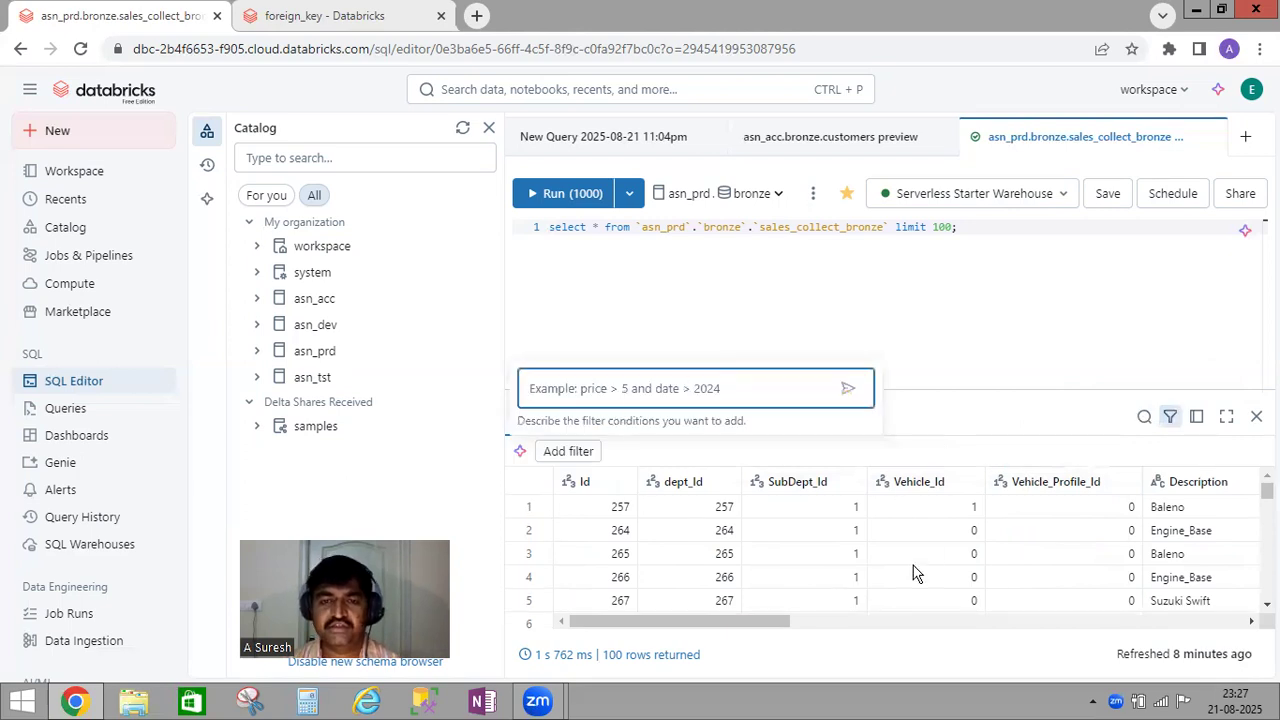
{"action": "left_click_drag", "start_coordinate": [754, 631], "coordinate": [876, 633]}
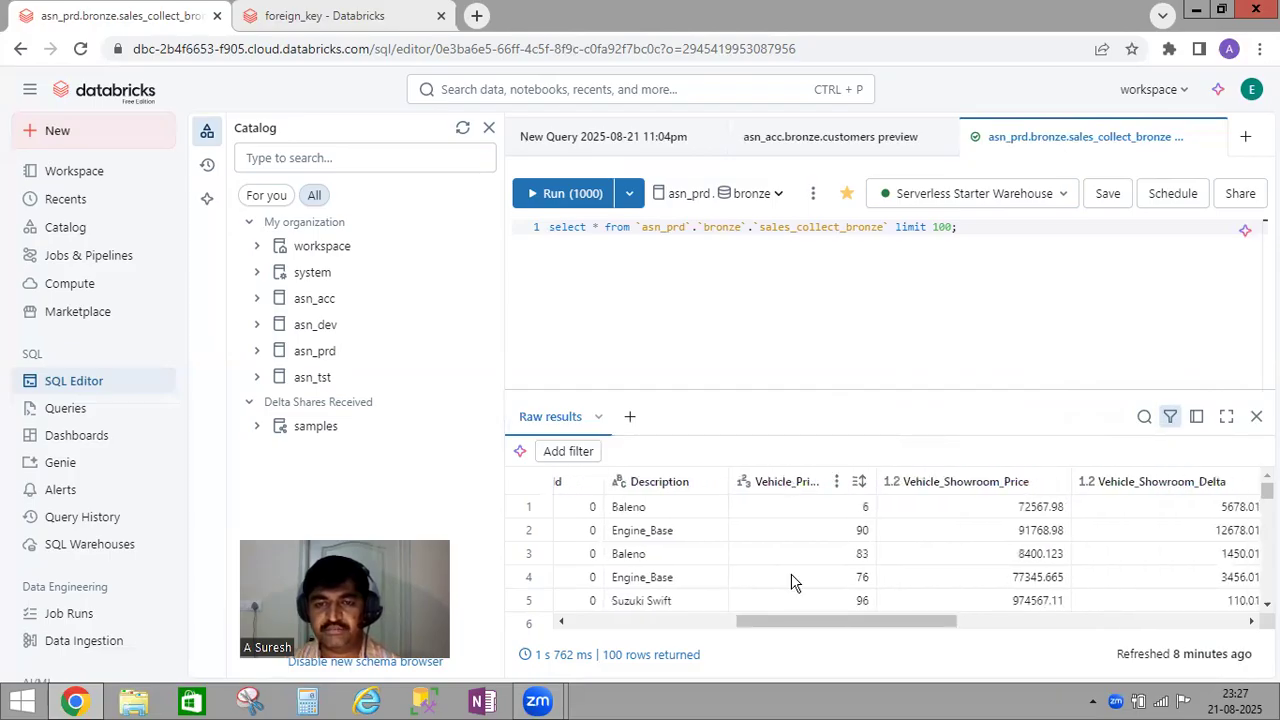
{"action": "double_click", "coordinate": [789, 482]}
{"action": "key", "text": "ctrl+c"}
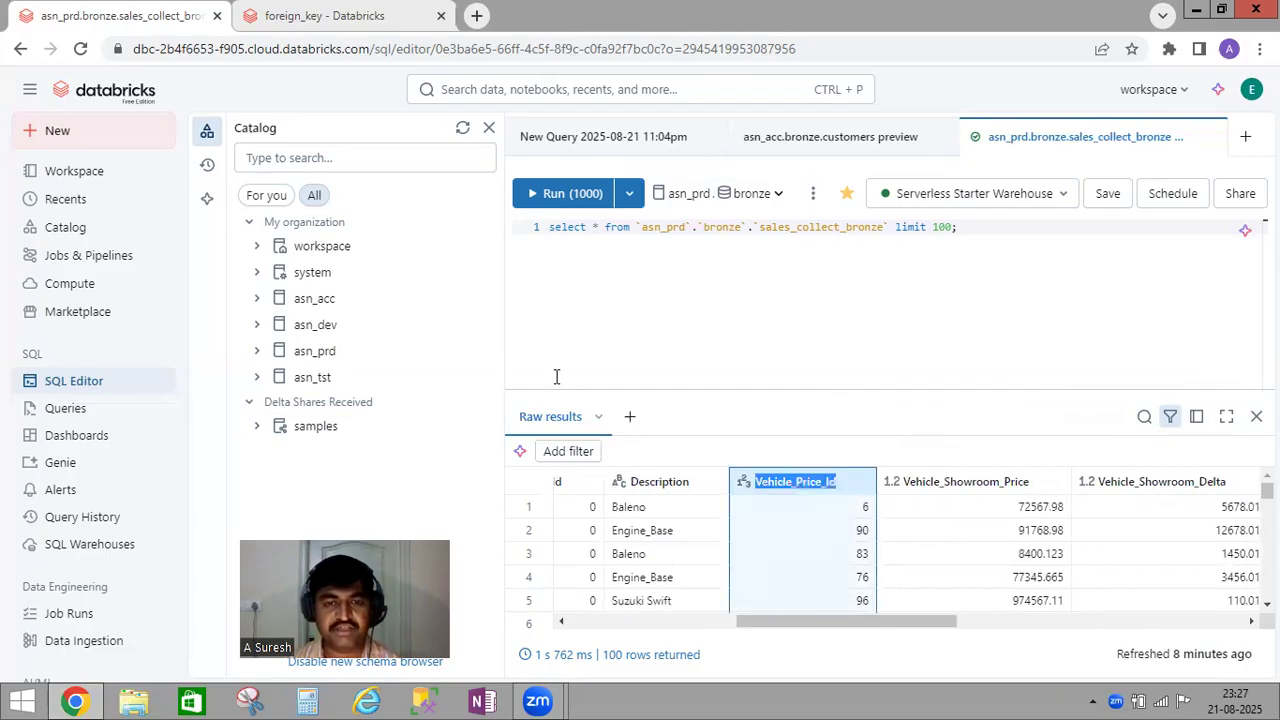
{"action": "left_click", "coordinate": [1170, 419]}
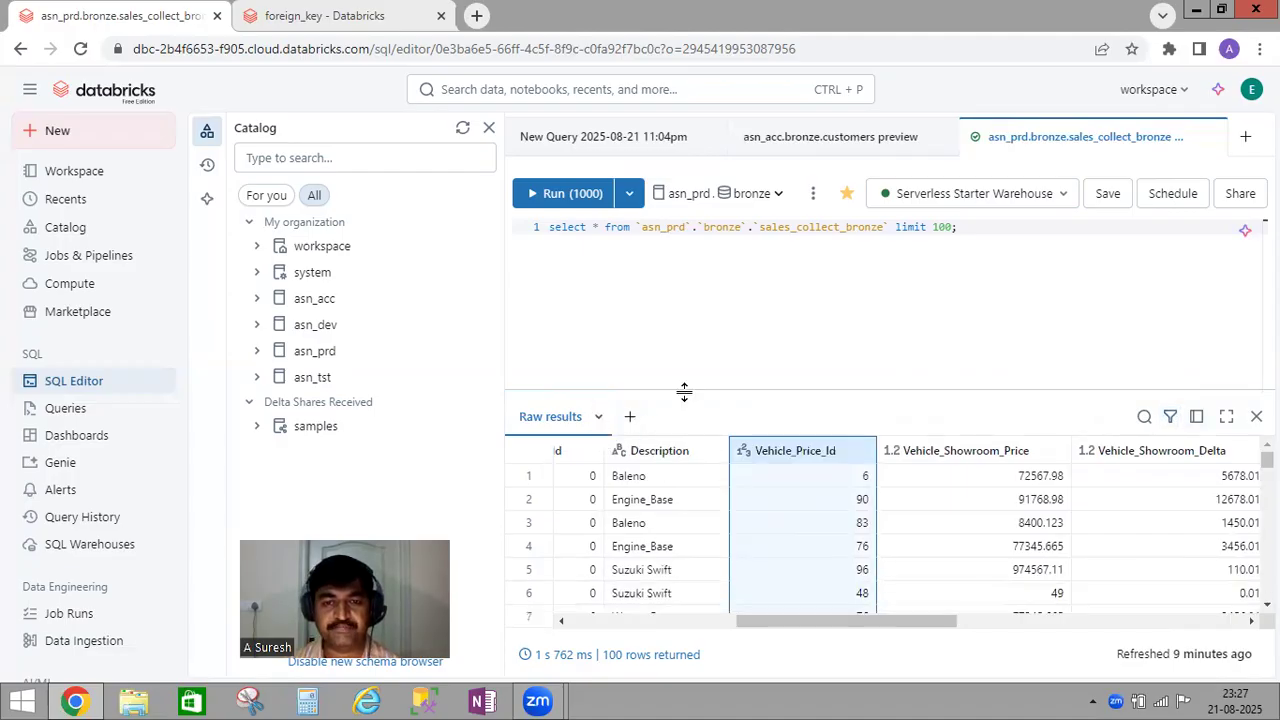
{"action": "left_click", "coordinate": [1166, 419]}
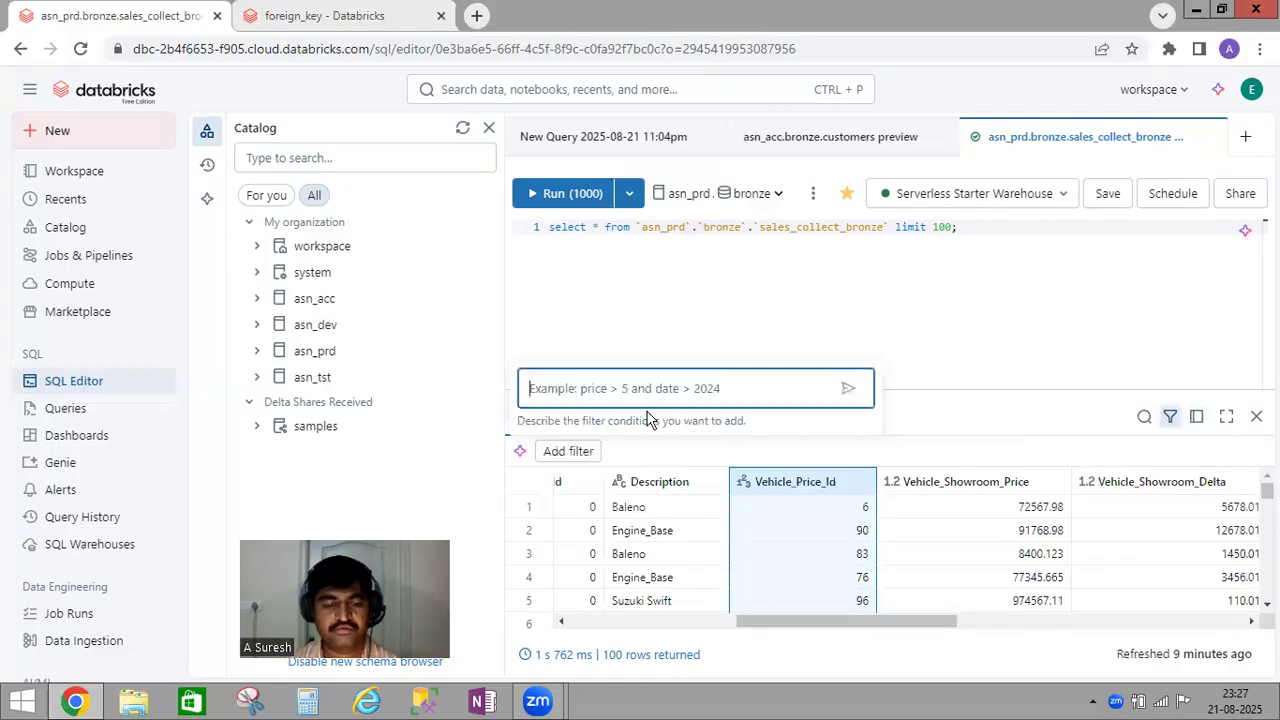
{"action": "key", "text": "ctrl+v"}
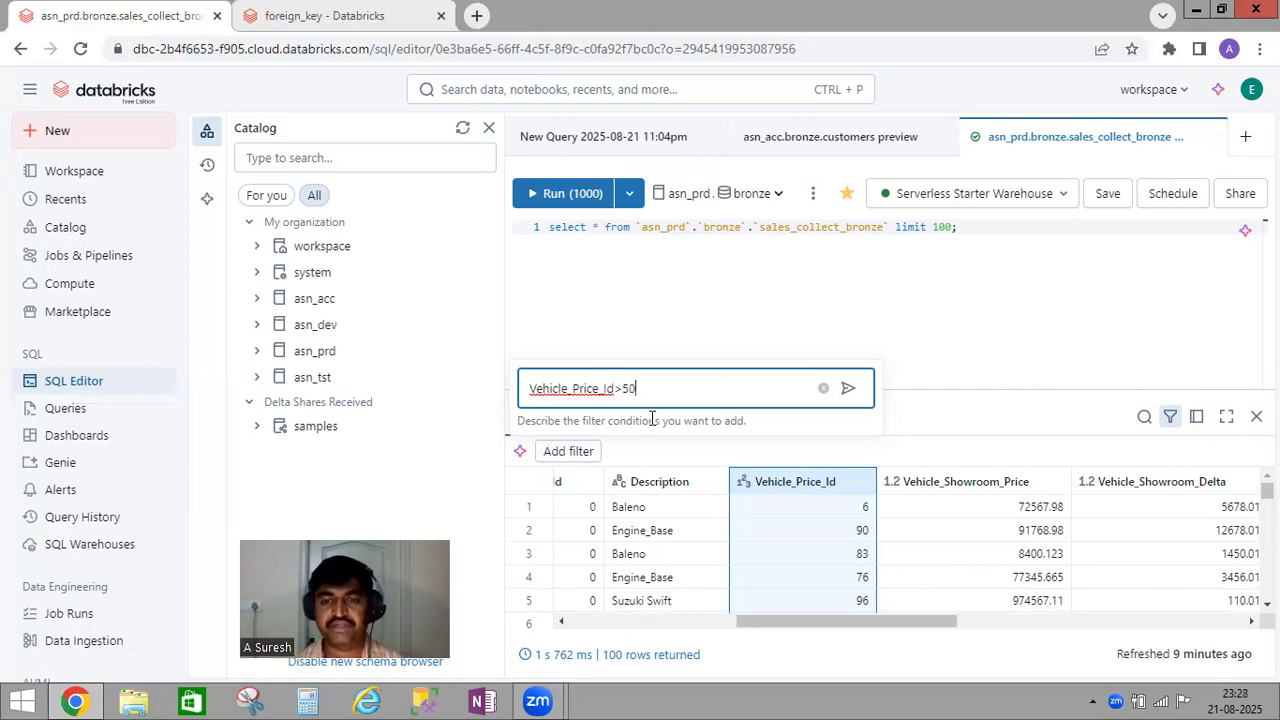
{"action": "key", "text": "Return"}
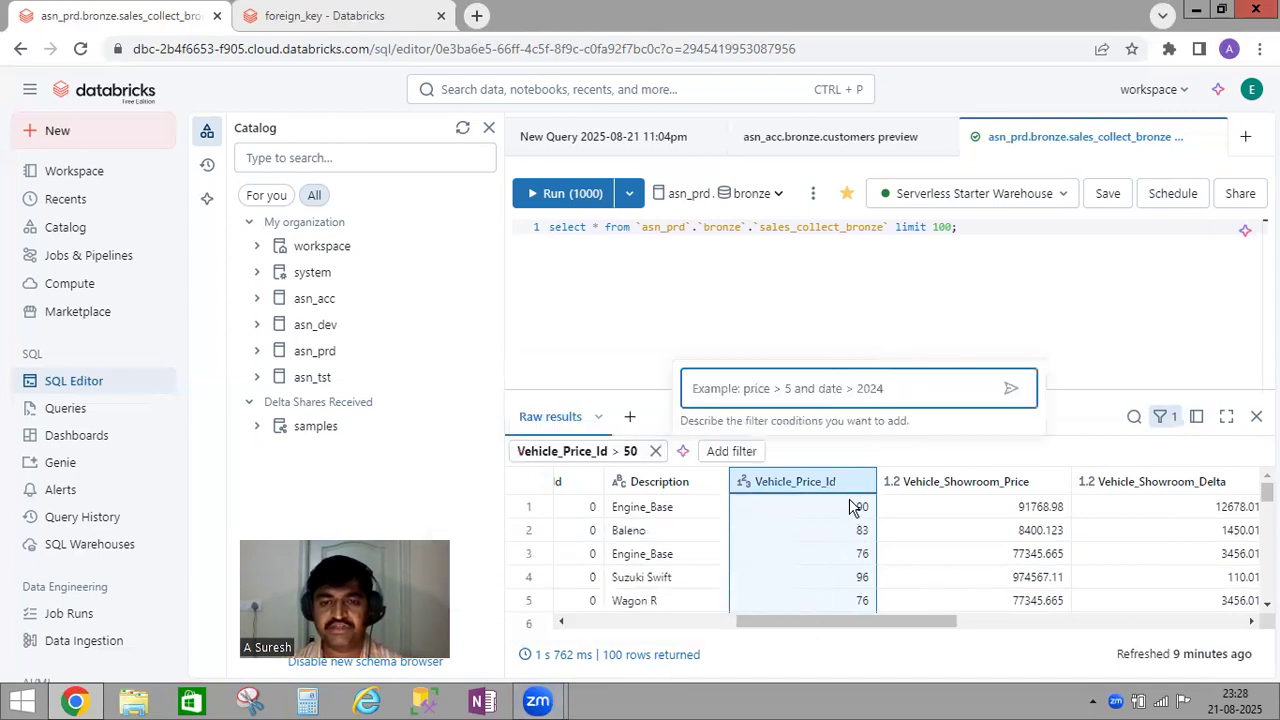
Step: Look through the filtered rows, give the results pane more height, and remove the Vehicle_Price_Id filter
{"action": "scroll", "coordinate": [830, 519], "scroll_direction": "down", "scroll_amount": 5}
{"action": "scroll", "coordinate": [830, 519], "scroll_direction": "down", "scroll_amount": 8}
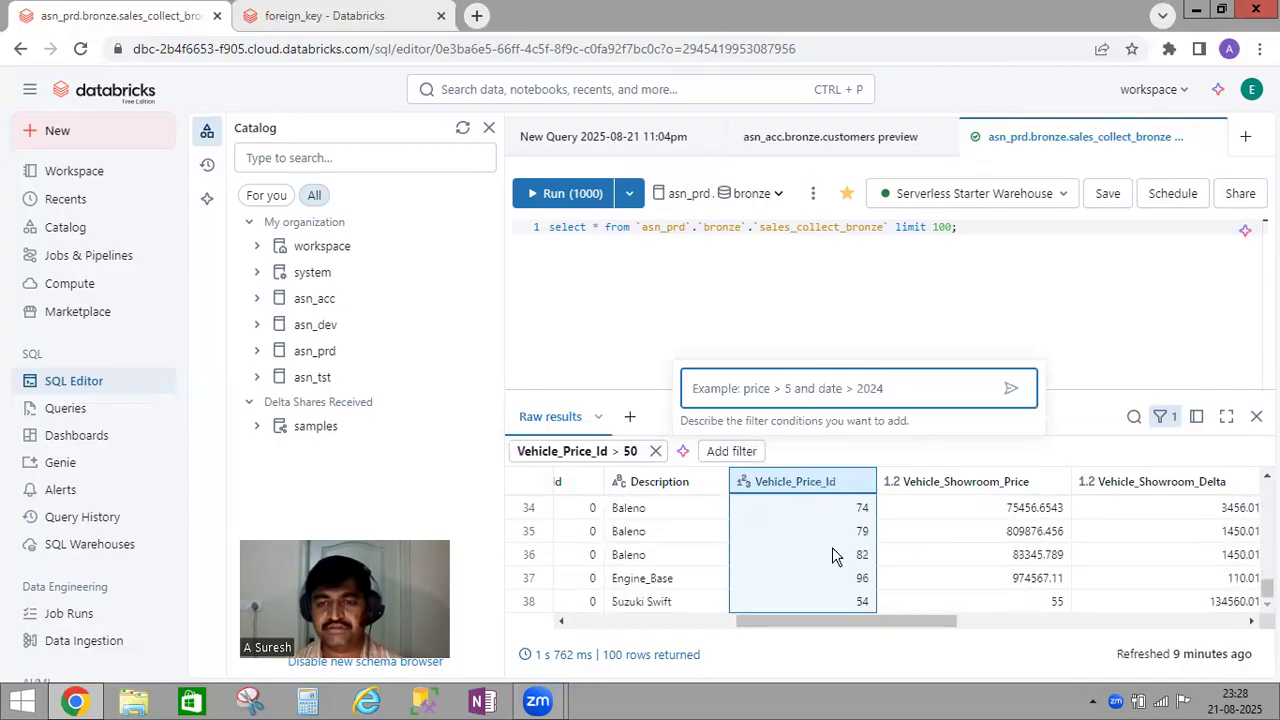
{"action": "scroll", "coordinate": [832, 555], "scroll_direction": "up", "scroll_amount": 13}
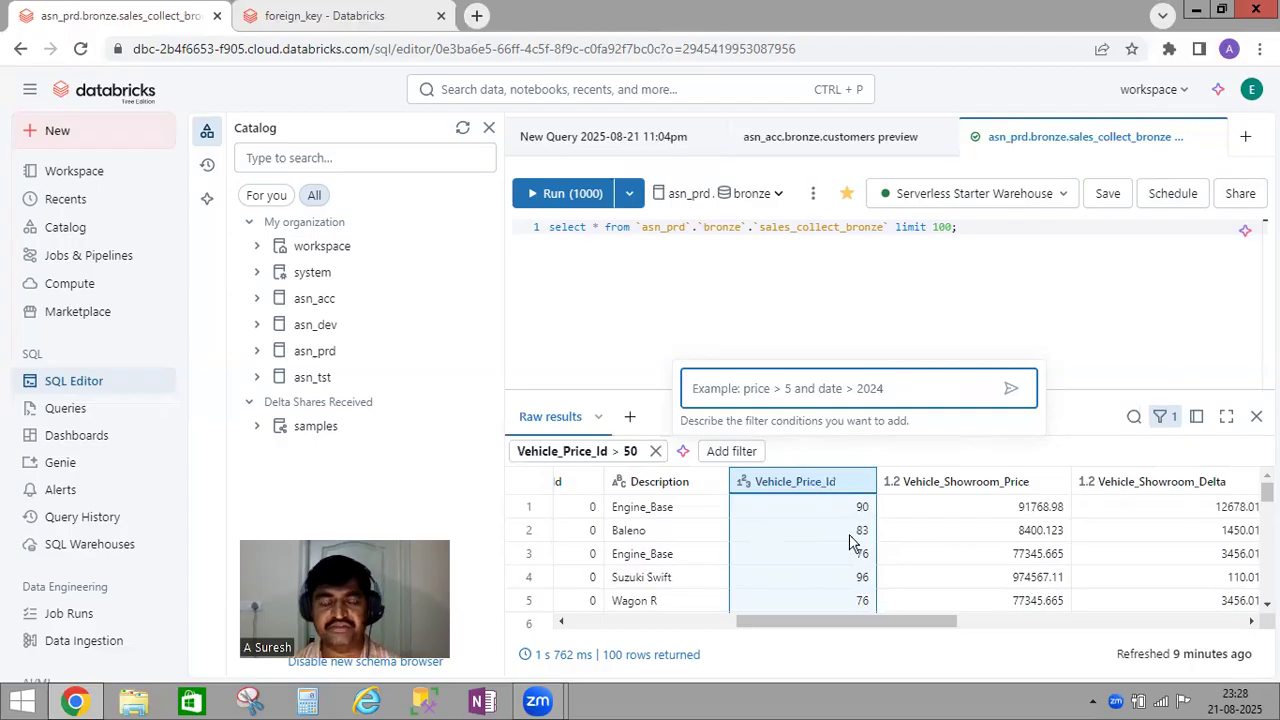
{"action": "left_click_drag", "start_coordinate": [815, 628], "coordinate": [817, 598]}
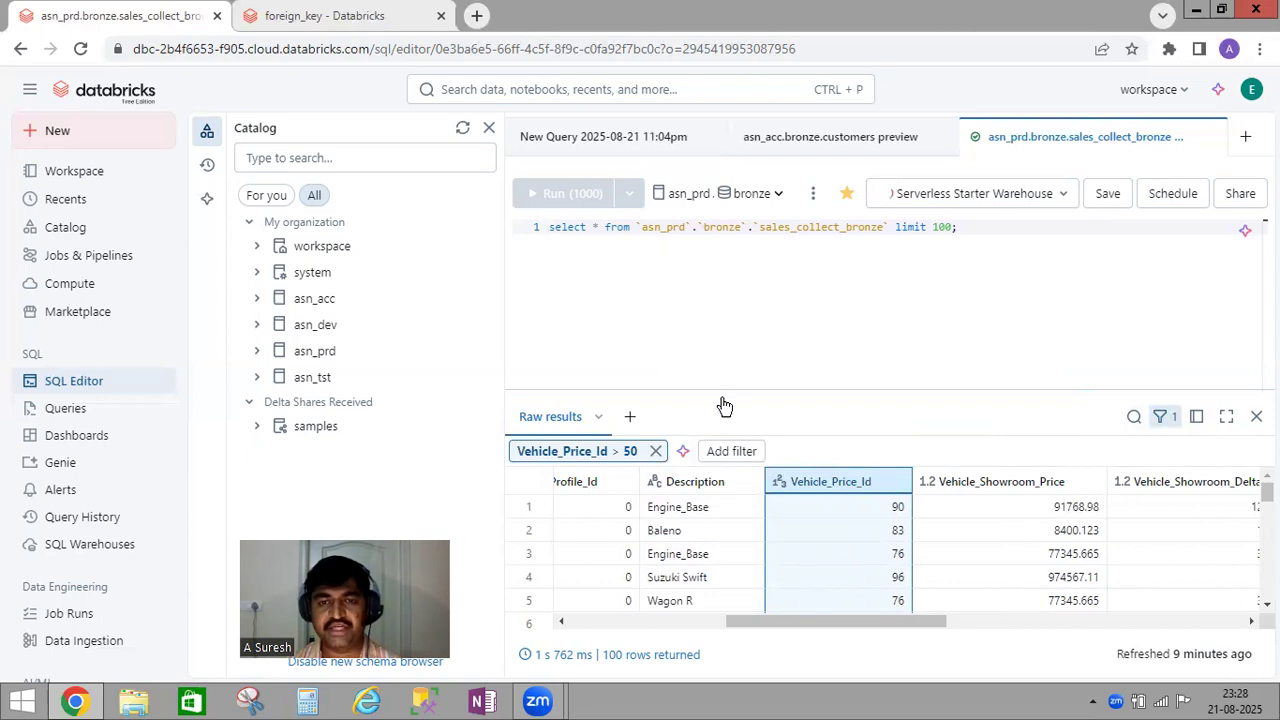
{"action": "left_click_drag", "start_coordinate": [729, 390], "coordinate": [744, 311]}
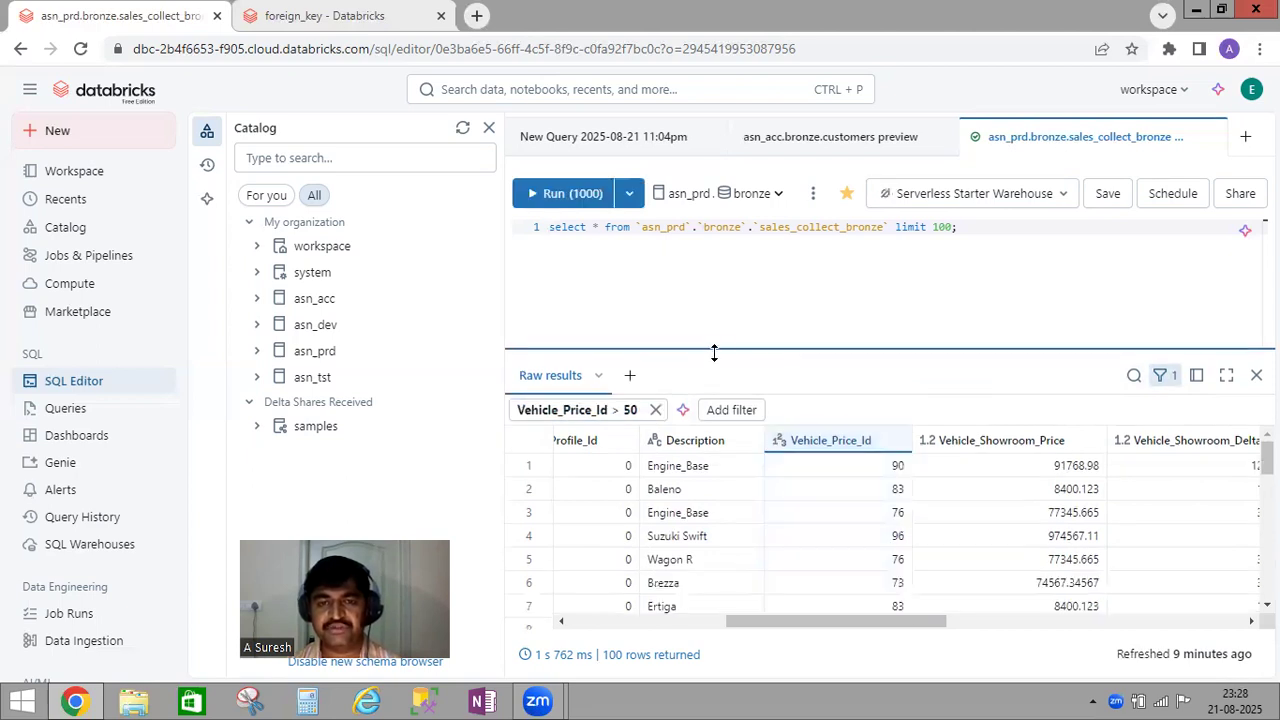
{"action": "left_click", "coordinate": [655, 410]}
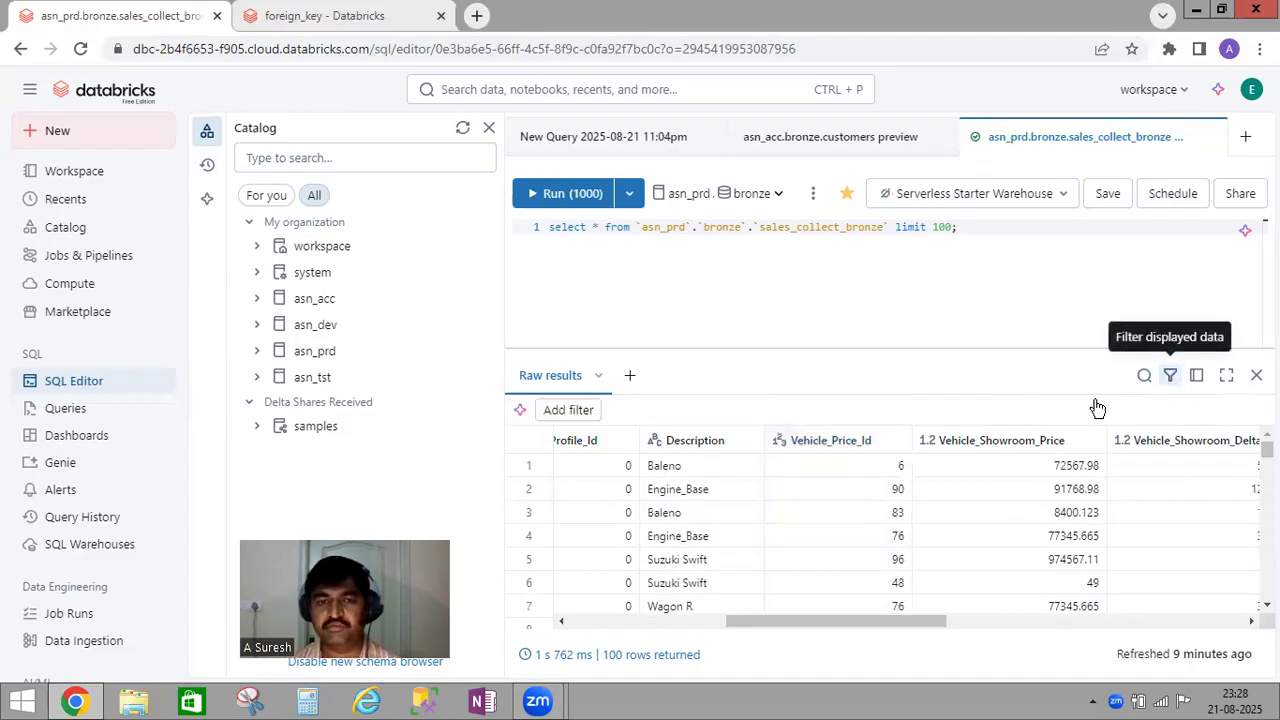
Step: Show the selection details for the Description cell in the first row, and close the details
{"action": "left_click", "coordinate": [1197, 376]}
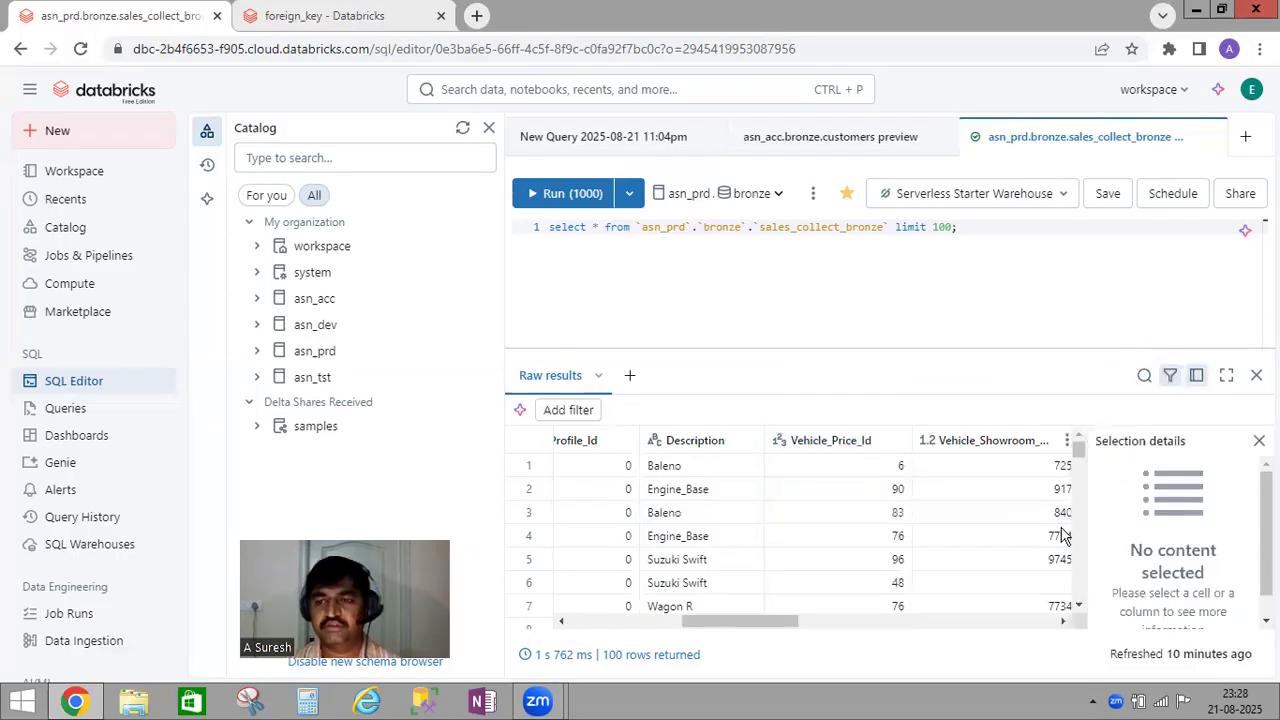
{"action": "left_click", "coordinate": [674, 466]}
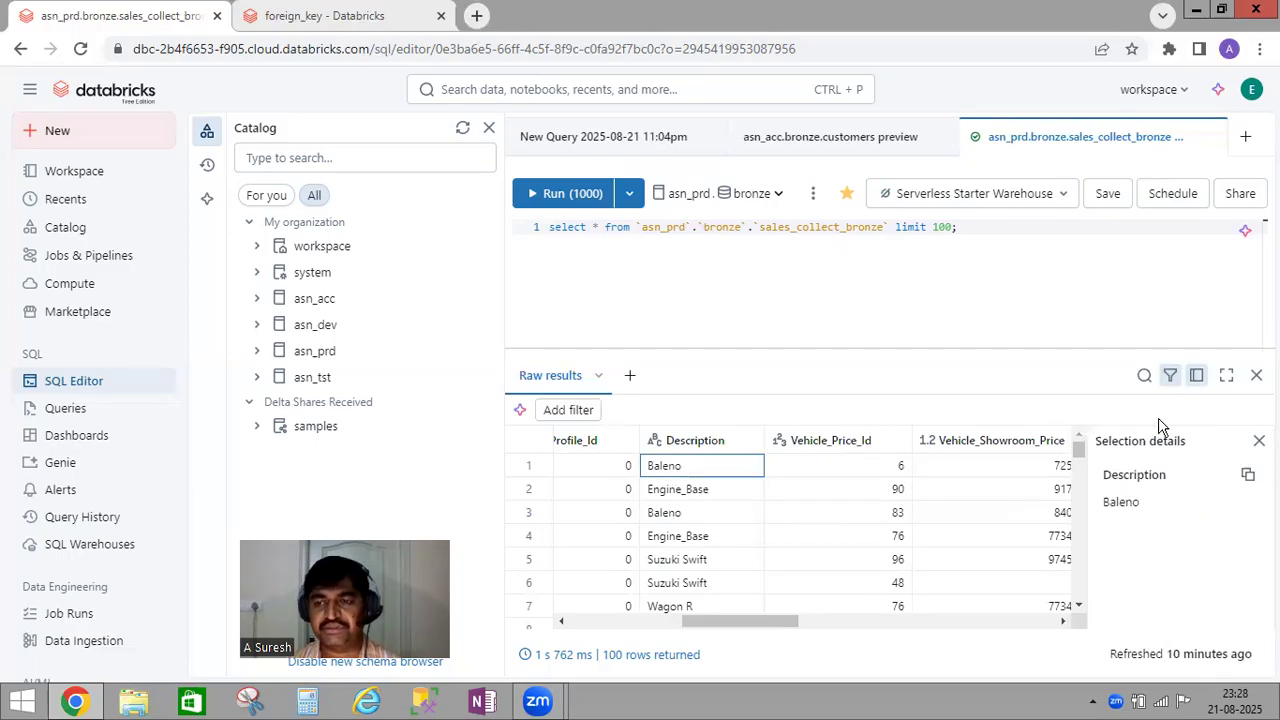
{"action": "left_click", "coordinate": [1259, 440]}
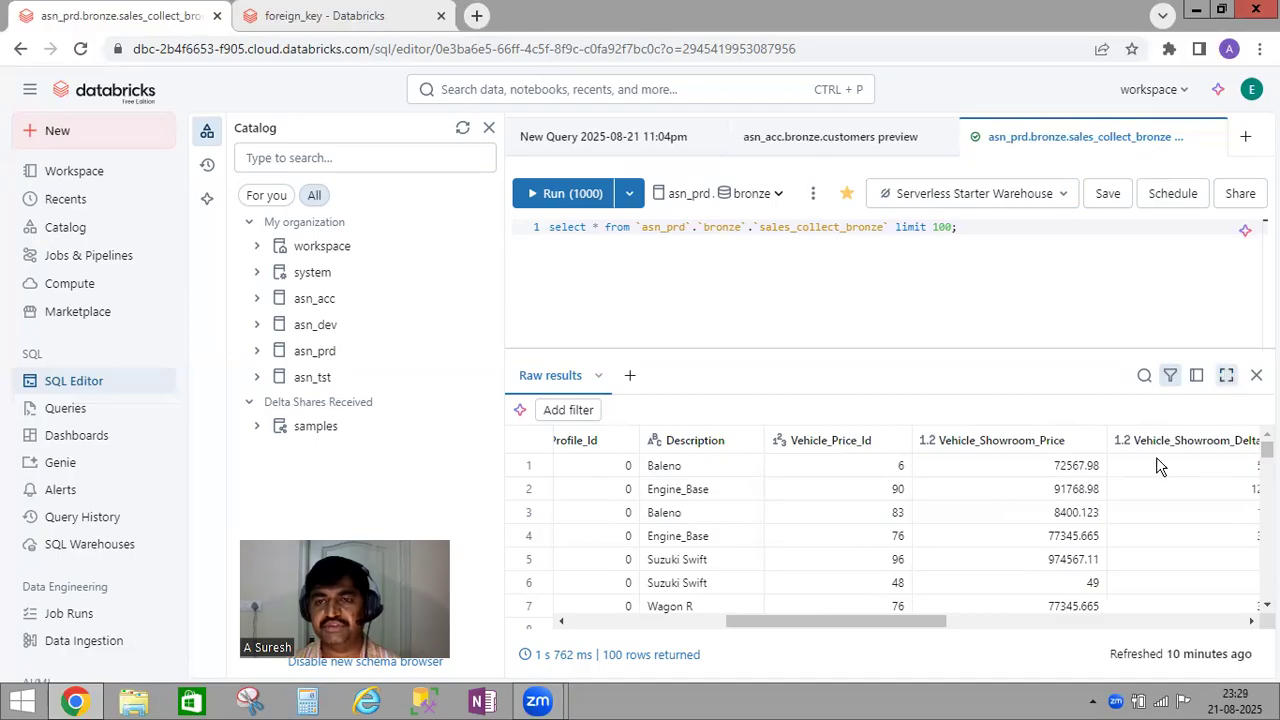
Step: Try the full-size view of the results pane, and hide the pane and reopen it
{"action": "left_click", "coordinate": [1226, 375]}
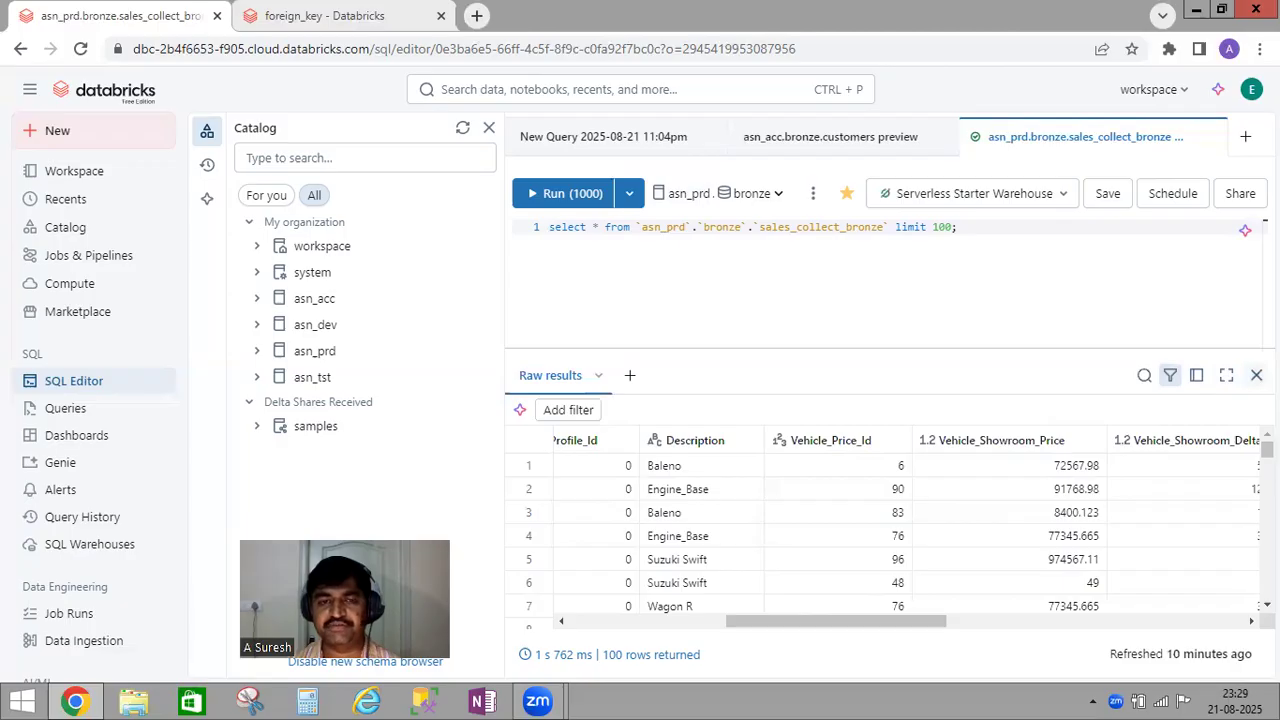
{"action": "left_click", "coordinate": [1256, 375]}
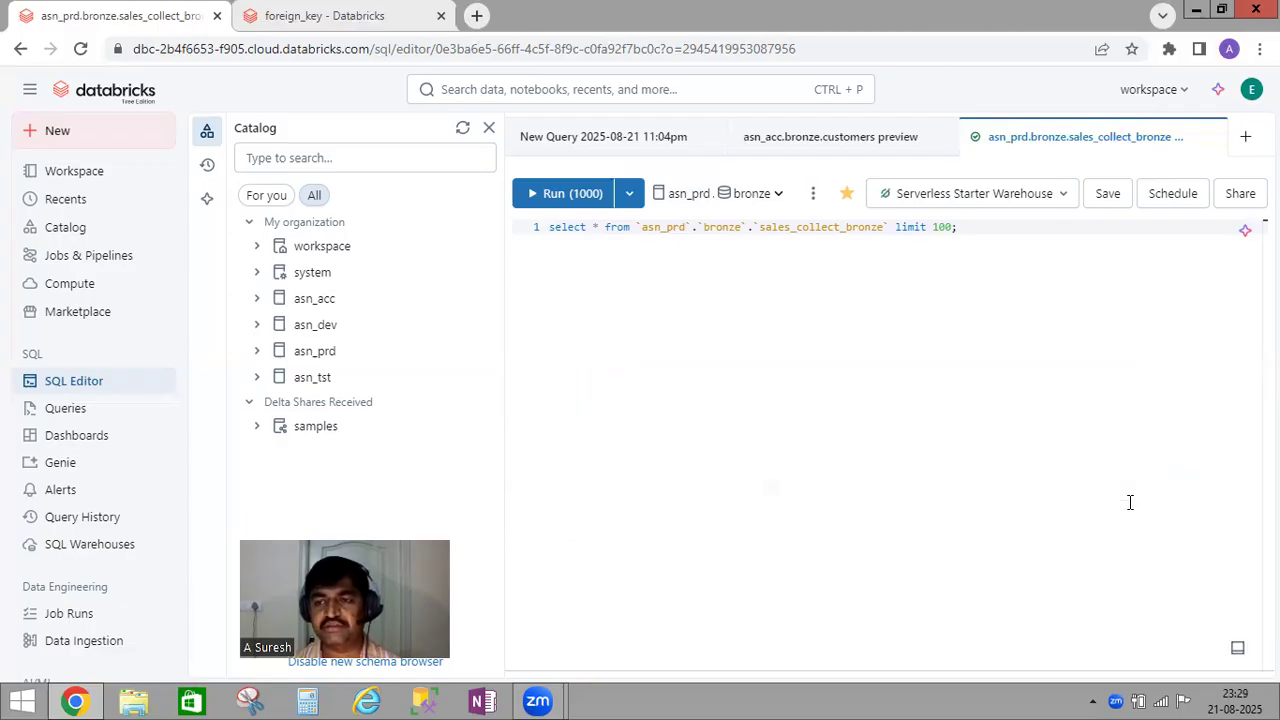
{"action": "left_click", "coordinate": [1238, 648]}
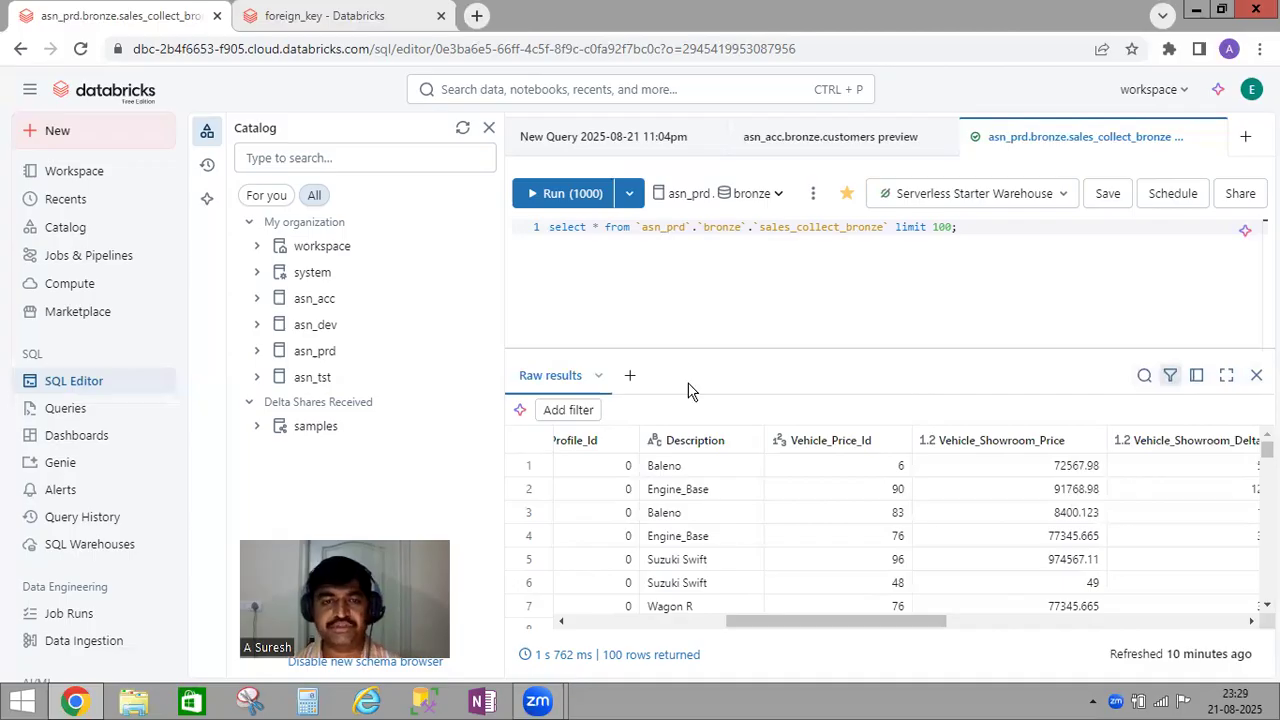
Step: Check the export options for the raw results and download them as CSV
{"action": "left_click", "coordinate": [598, 376]}
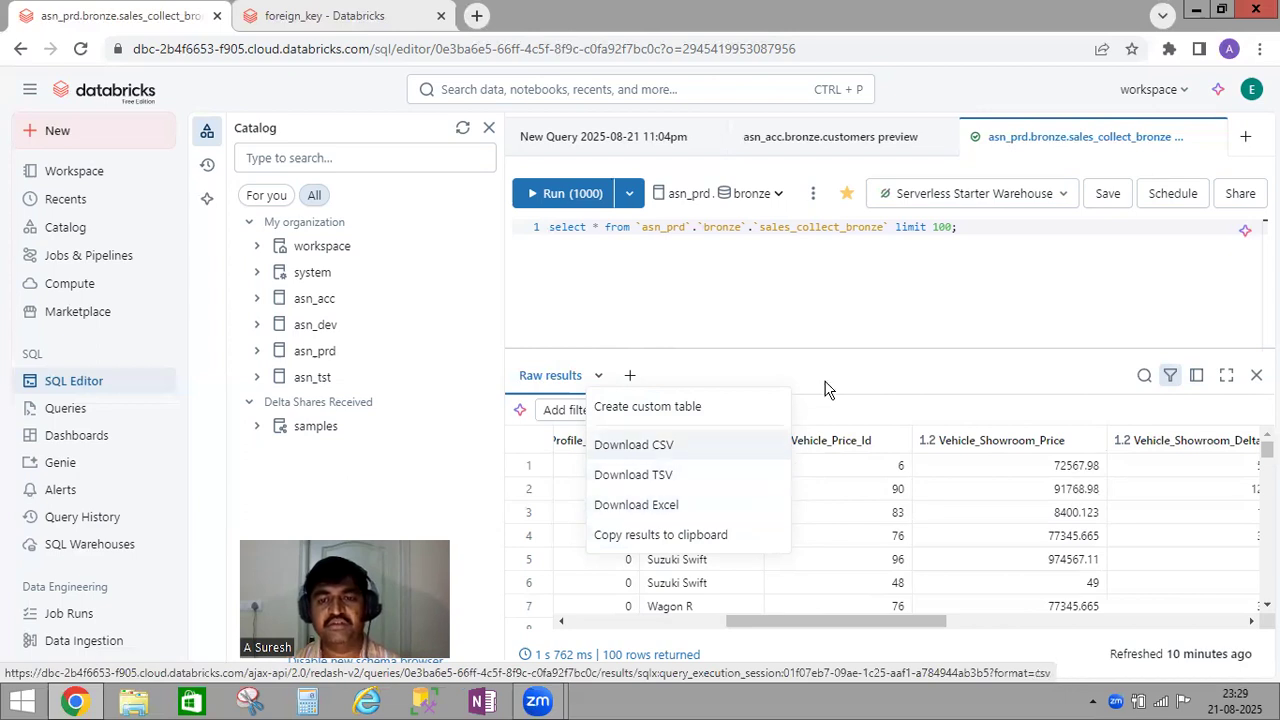
{"action": "left_click", "coordinate": [868, 488]}
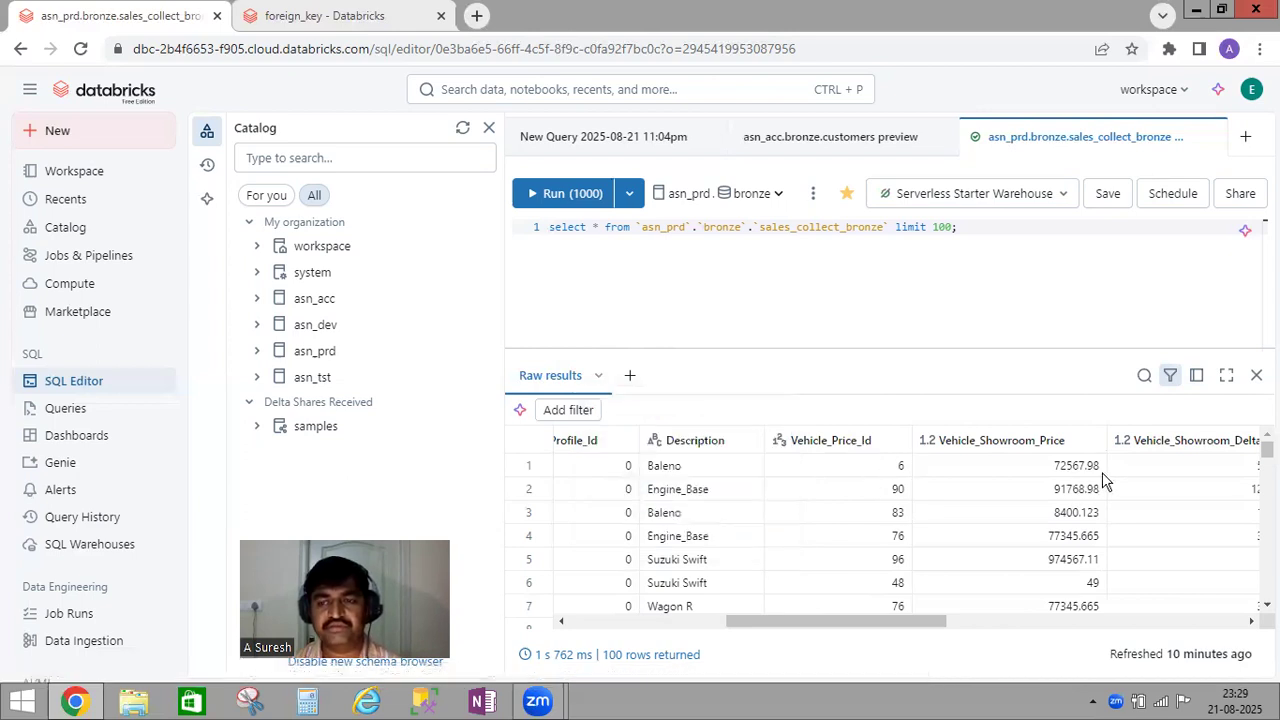
{"action": "left_click", "coordinate": [598, 376]}
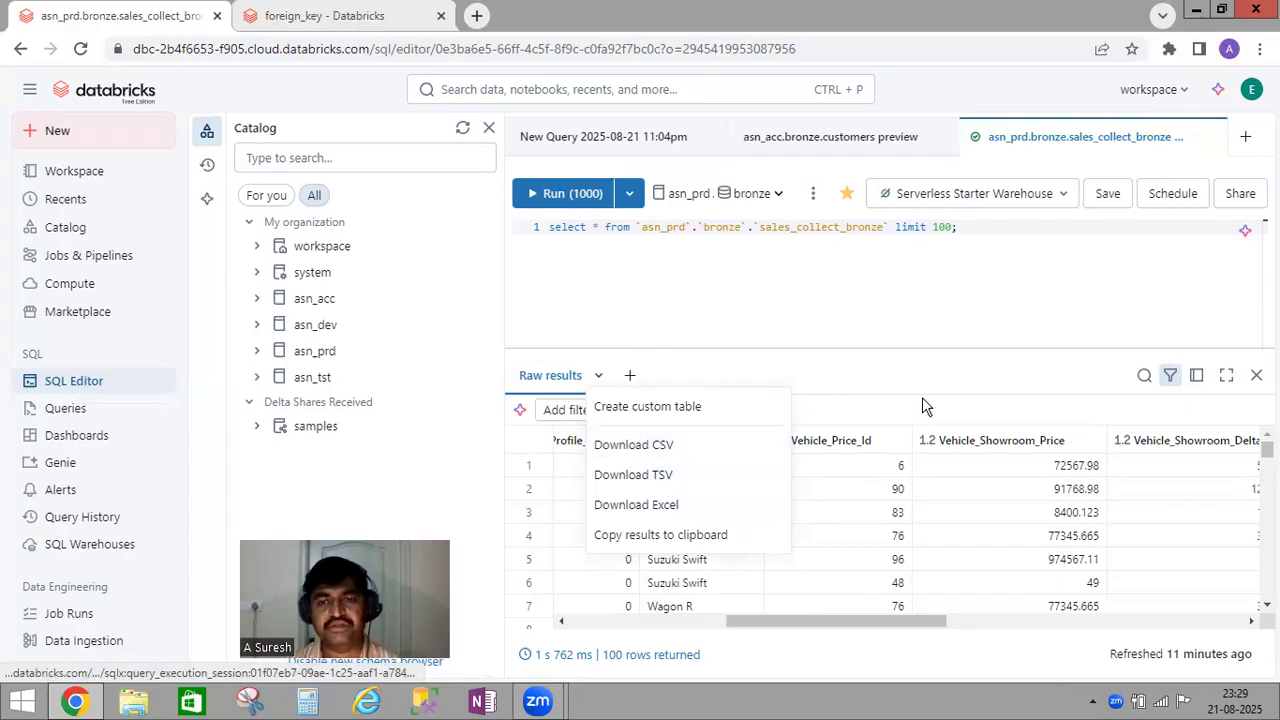
{"action": "left_click", "coordinate": [657, 443]}
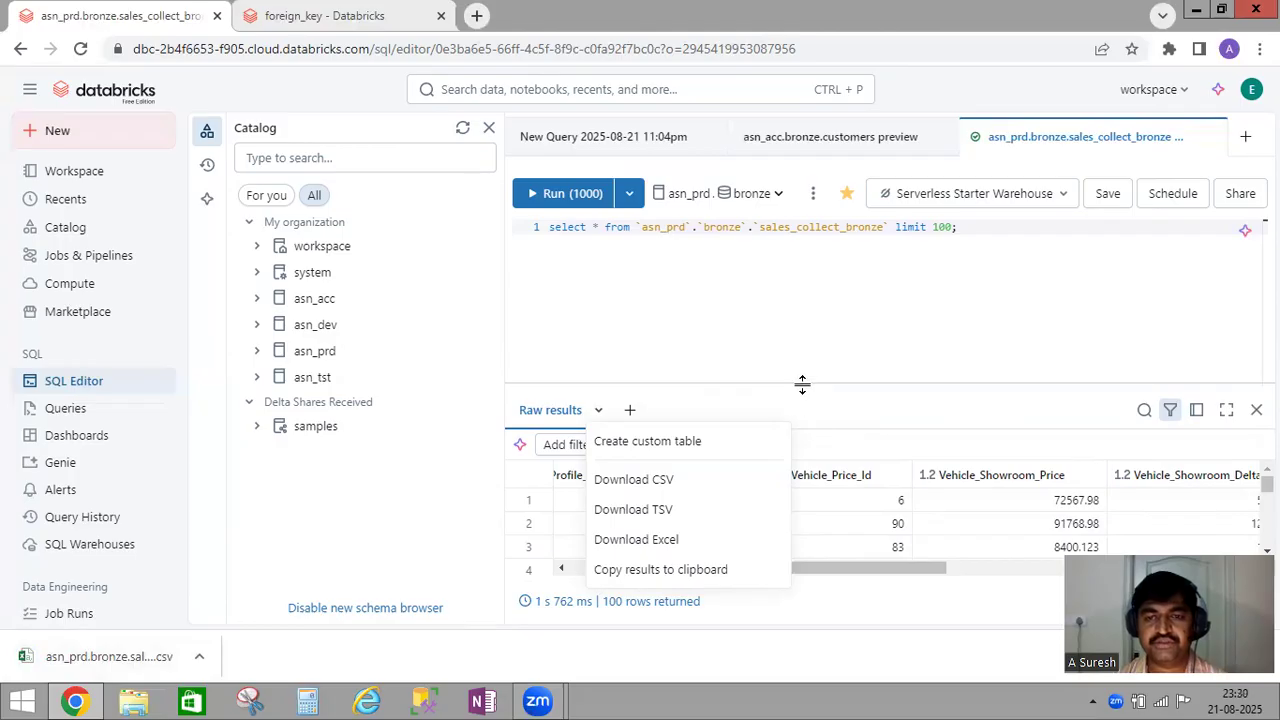
{"action": "left_click", "coordinate": [658, 443]}
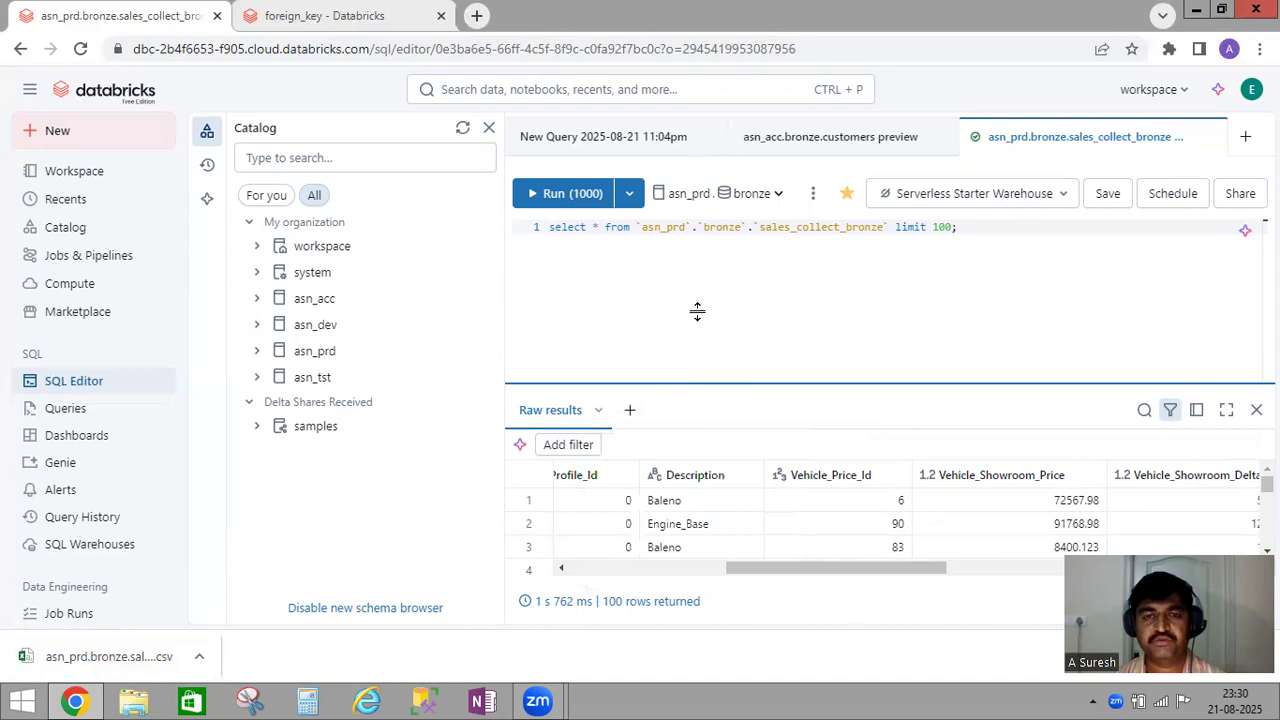
Step: Enlarge the results pane over the query text and start creating a custom table from the raw results
{"action": "left_click_drag", "start_coordinate": [695, 250], "coordinate": [742, 224]}
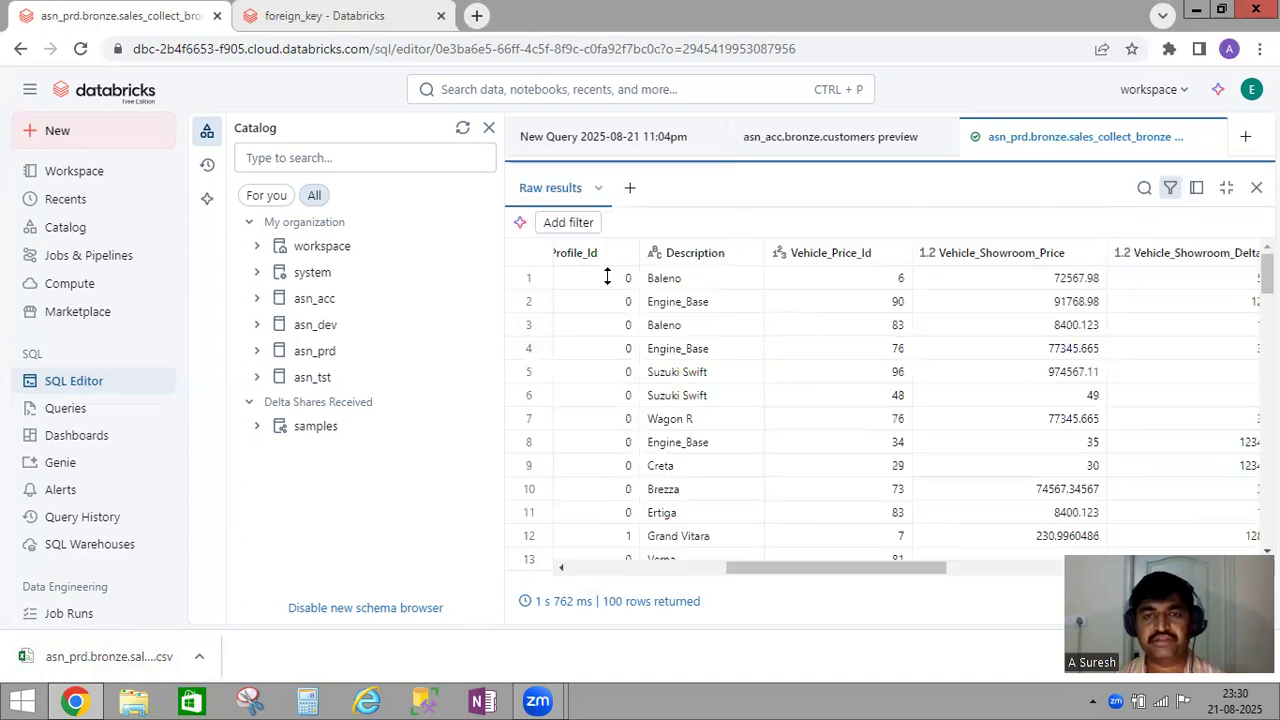
{"action": "left_click", "coordinate": [629, 189]}
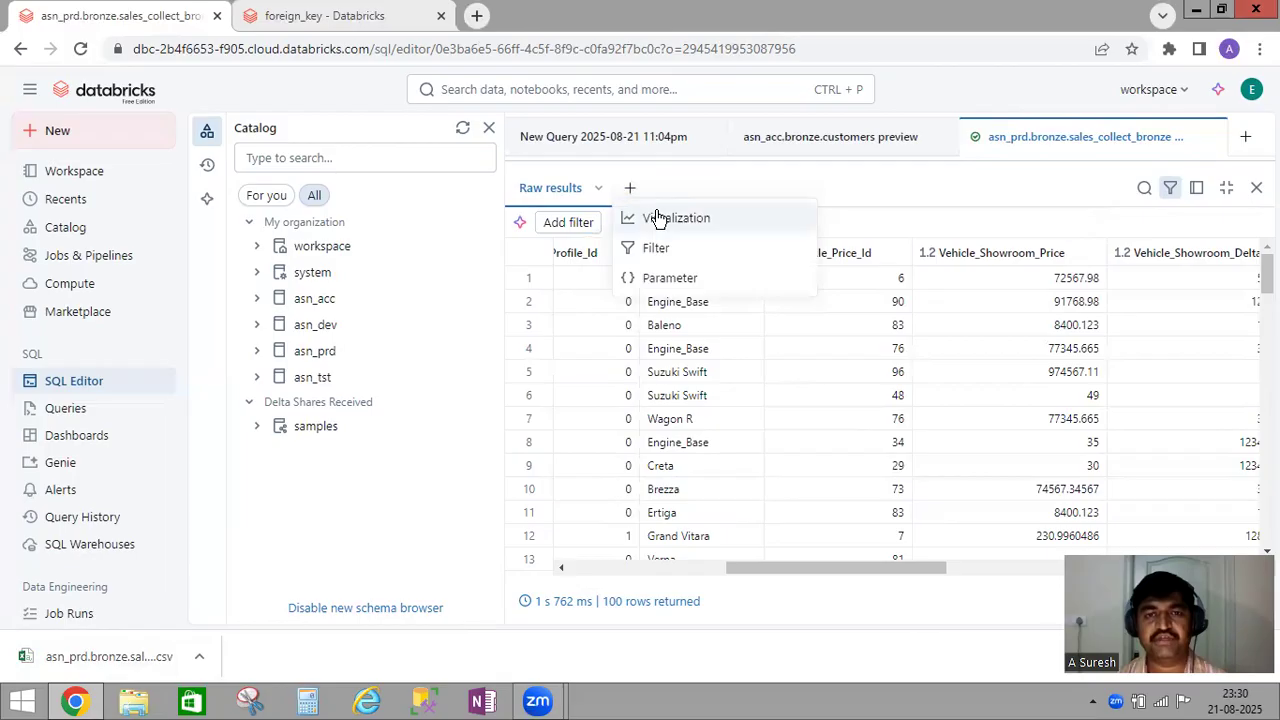
{"action": "left_click", "coordinate": [597, 193]}
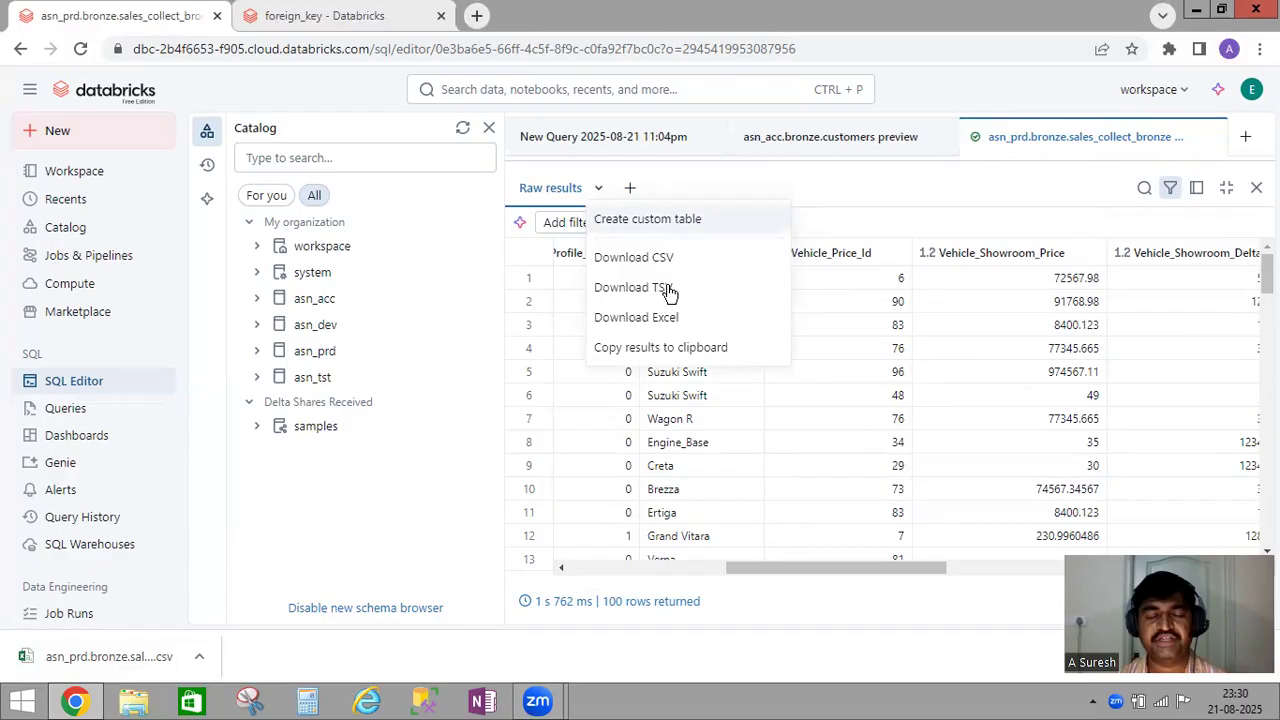
{"action": "left_click", "coordinate": [503, 143]}
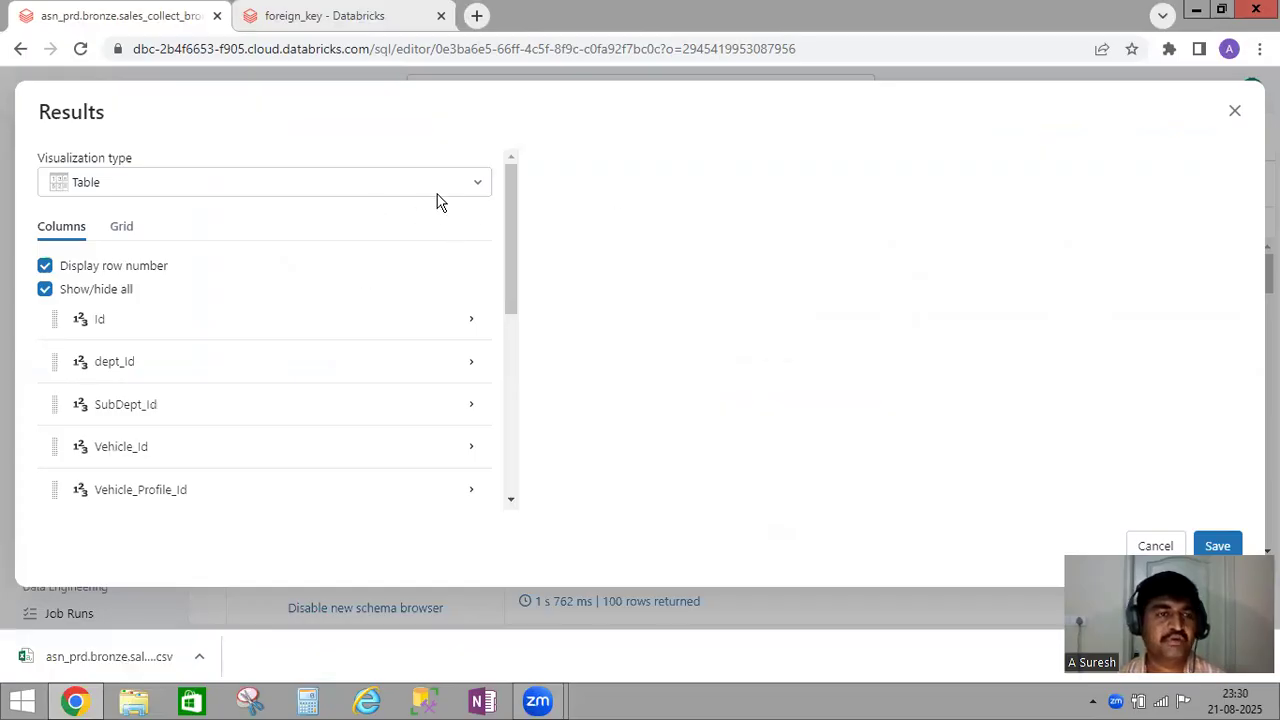
Step: Look through the available visualization types and keep Table for the custom table
{"action": "left_click", "coordinate": [476, 190]}
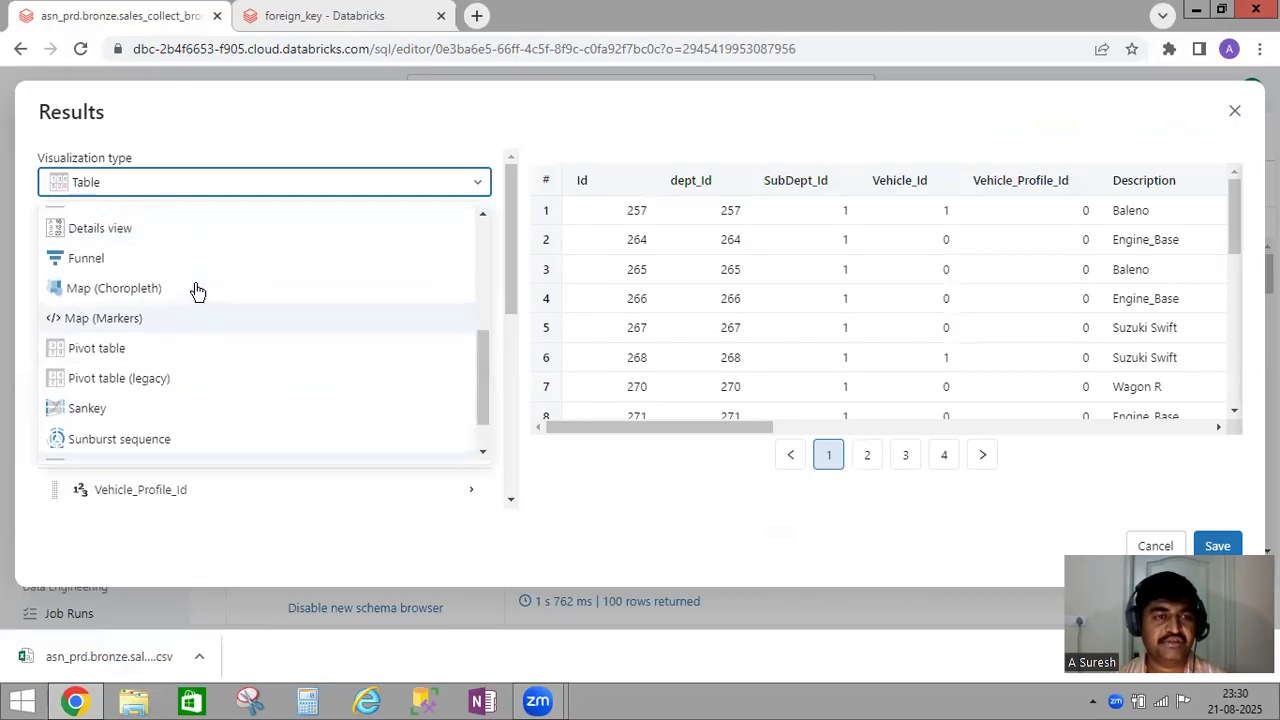
{"action": "scroll", "coordinate": [197, 290], "scroll_direction": "up", "scroll_amount": 5}
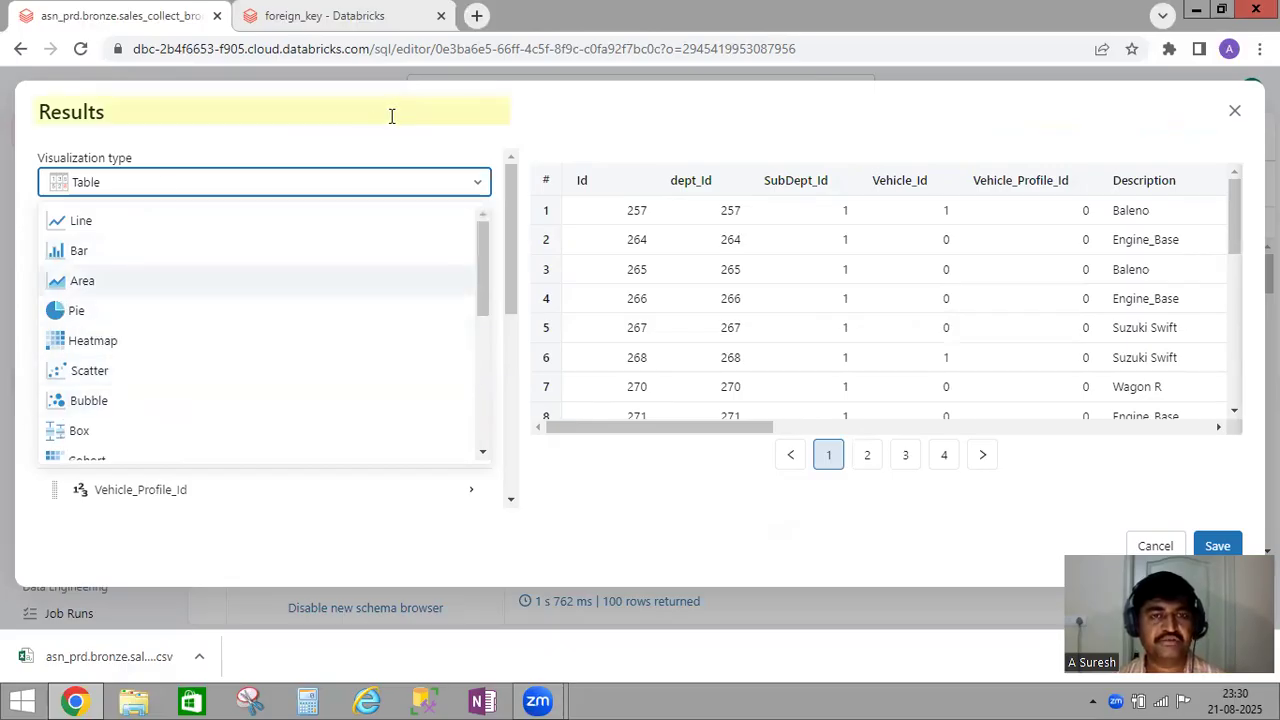
{"action": "key", "text": "Escape"}
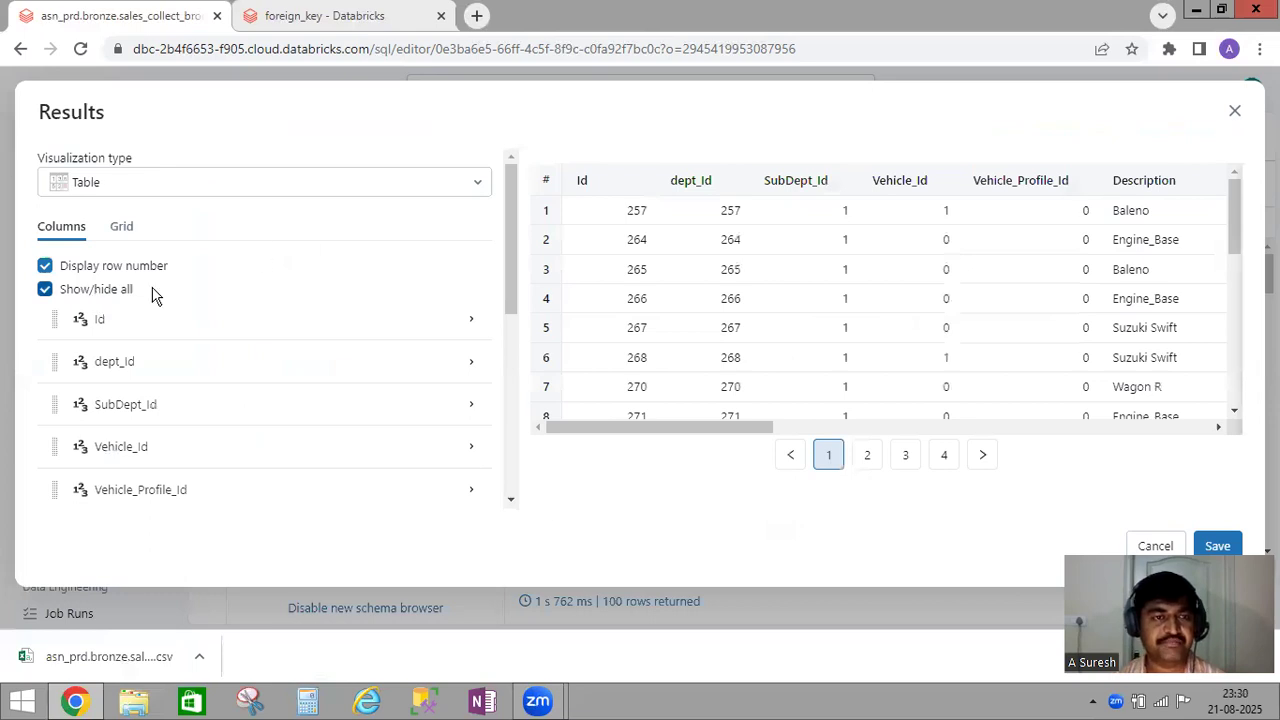
Step: Hide and redisplay the custom table's row numbers, and hide and redisplay all of its columns
{"action": "left_click", "coordinate": [45, 267]}
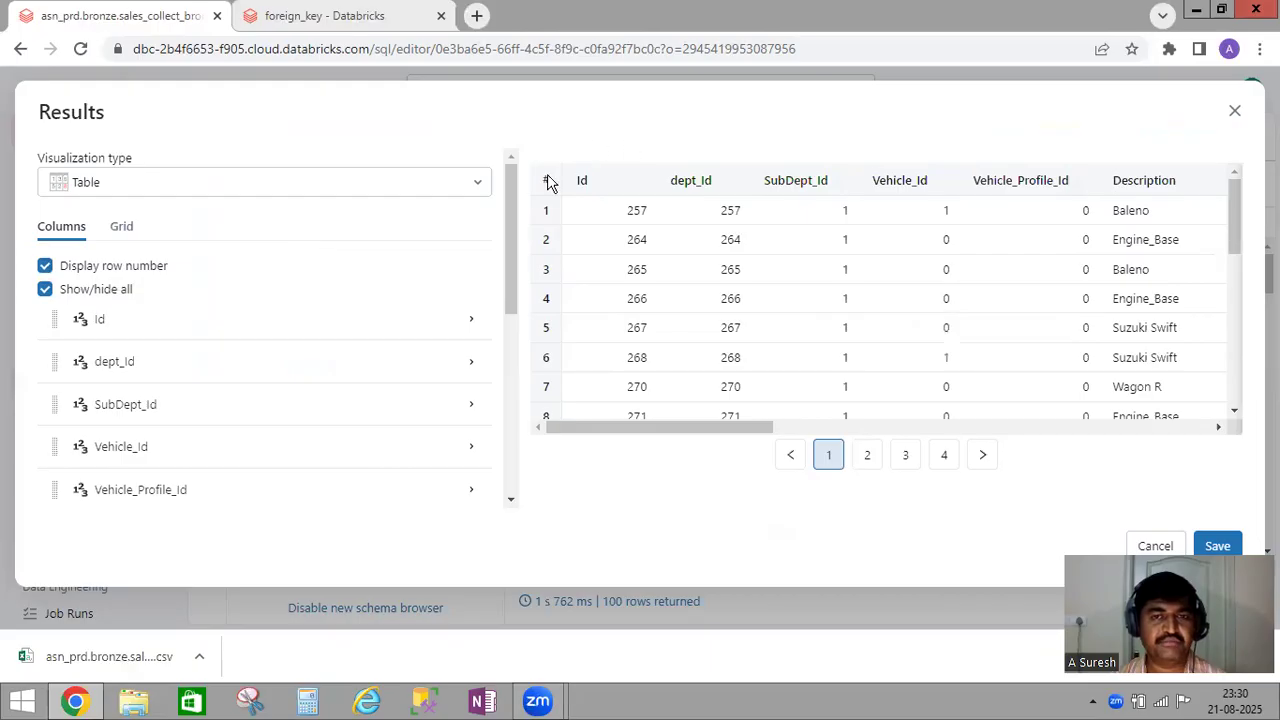
{"action": "left_click", "coordinate": [45, 267]}
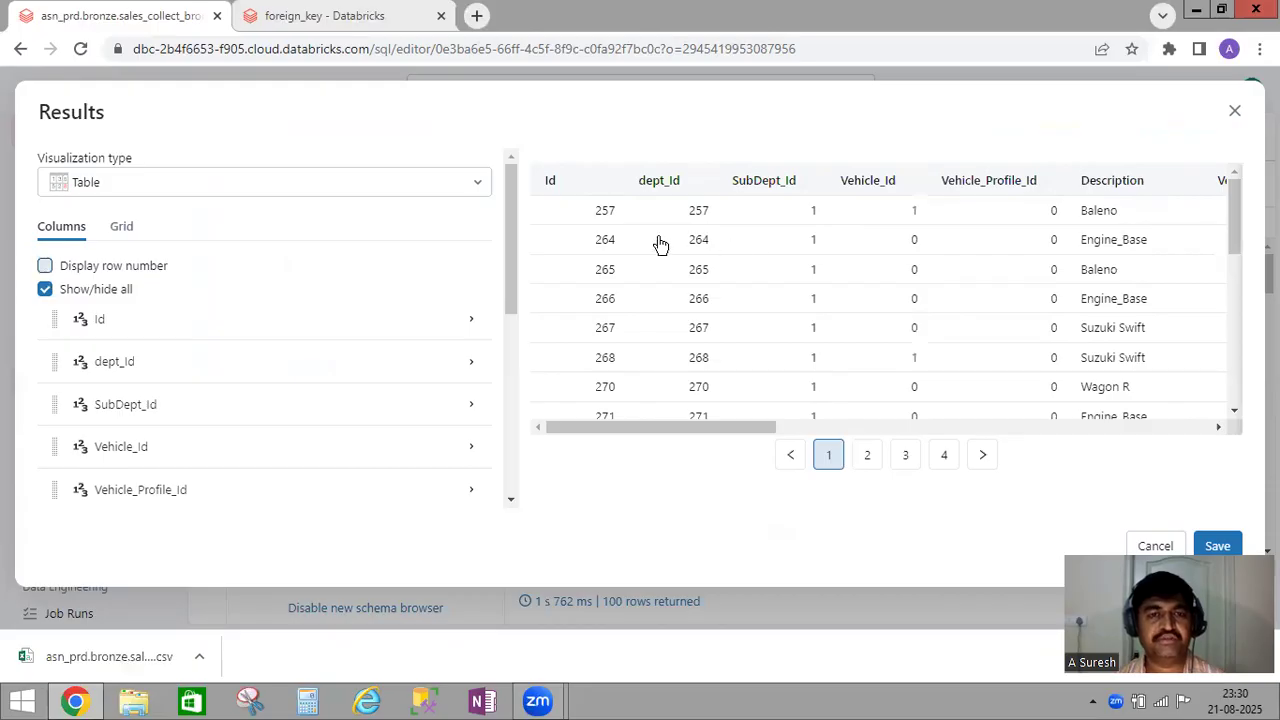
{"action": "key", "text": "space"}
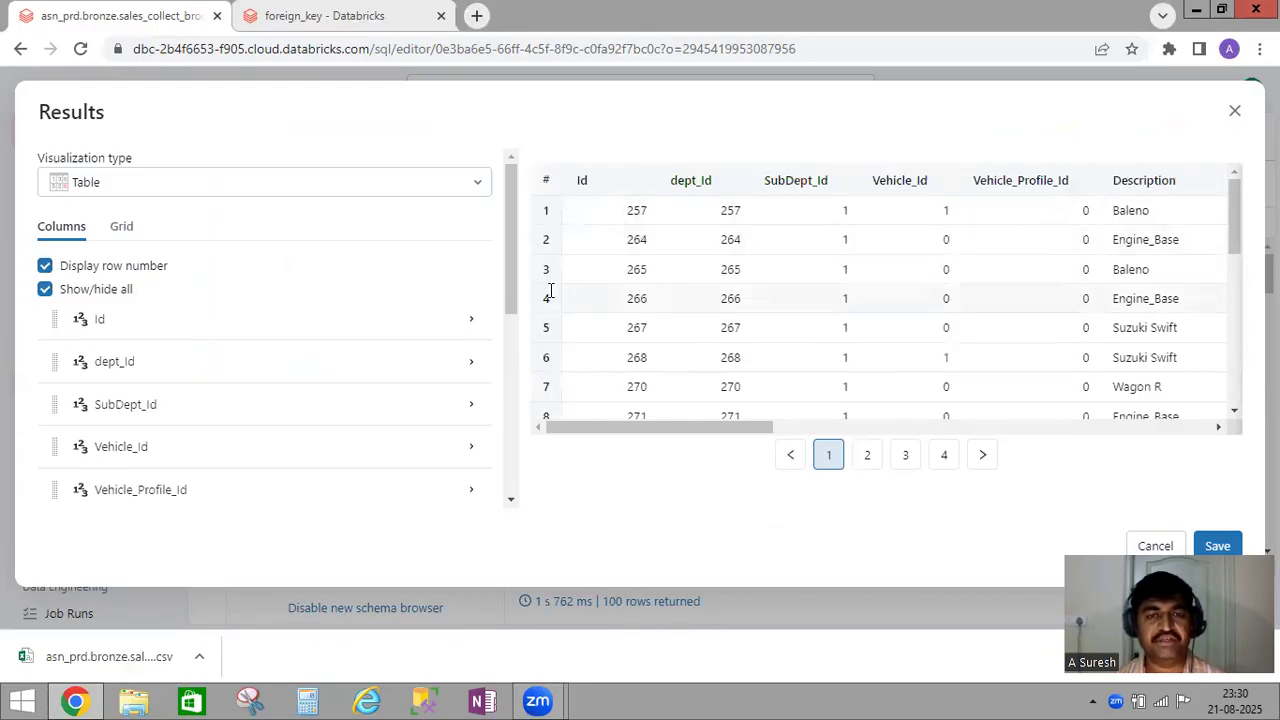
{"action": "left_click", "coordinate": [45, 290]}
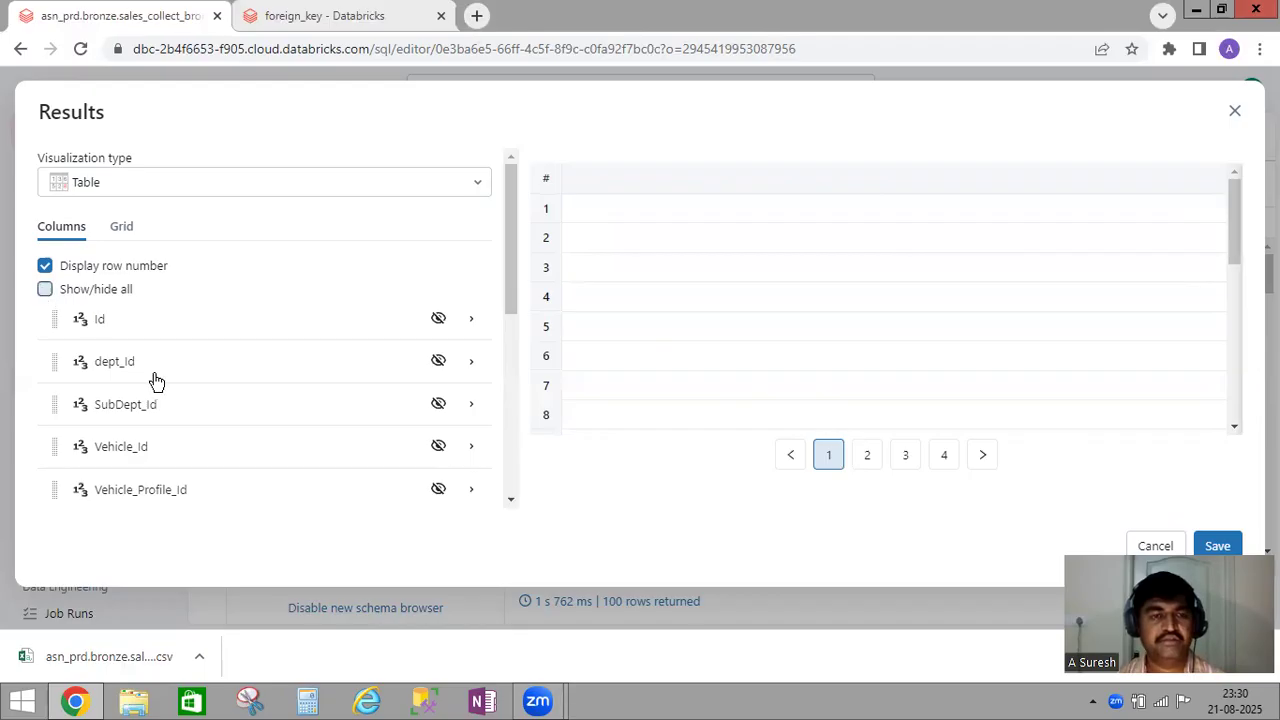
{"action": "left_click", "coordinate": [450, 360]}
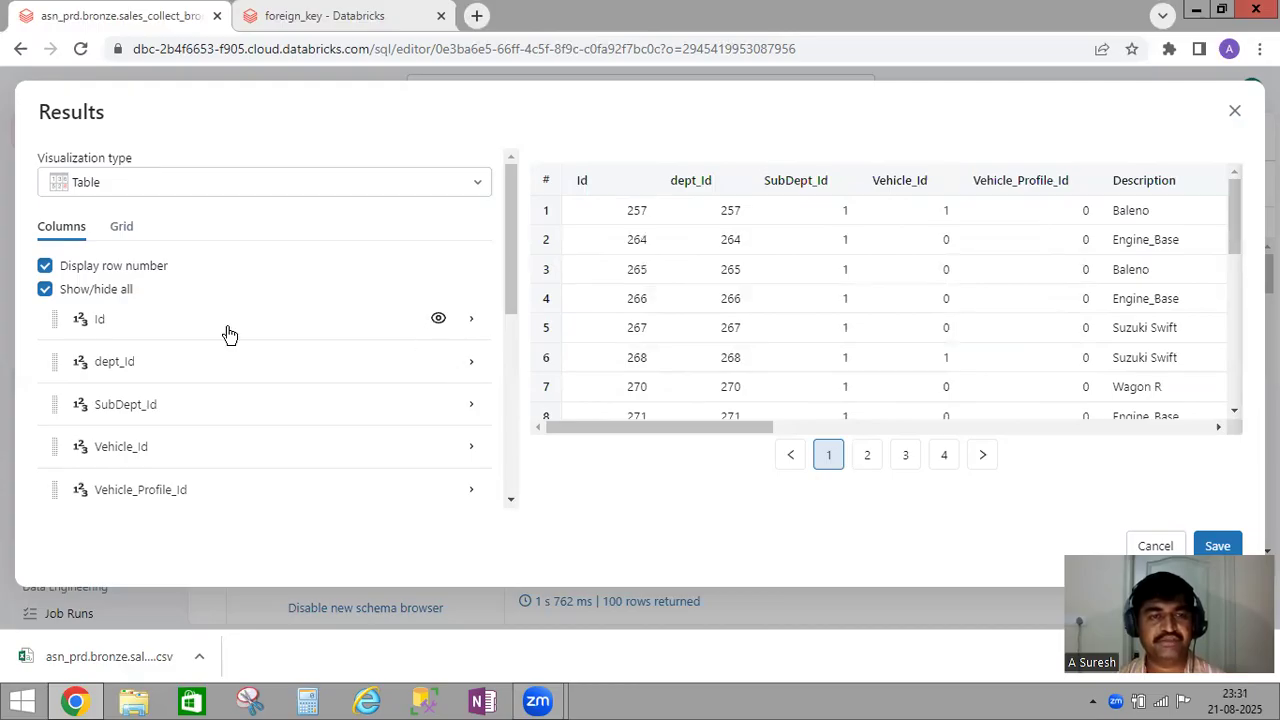
Step: Expand the Id column's settings, try centre alignment for its values and set them to left-aligned
{"action": "left_click", "coordinate": [135, 326]}
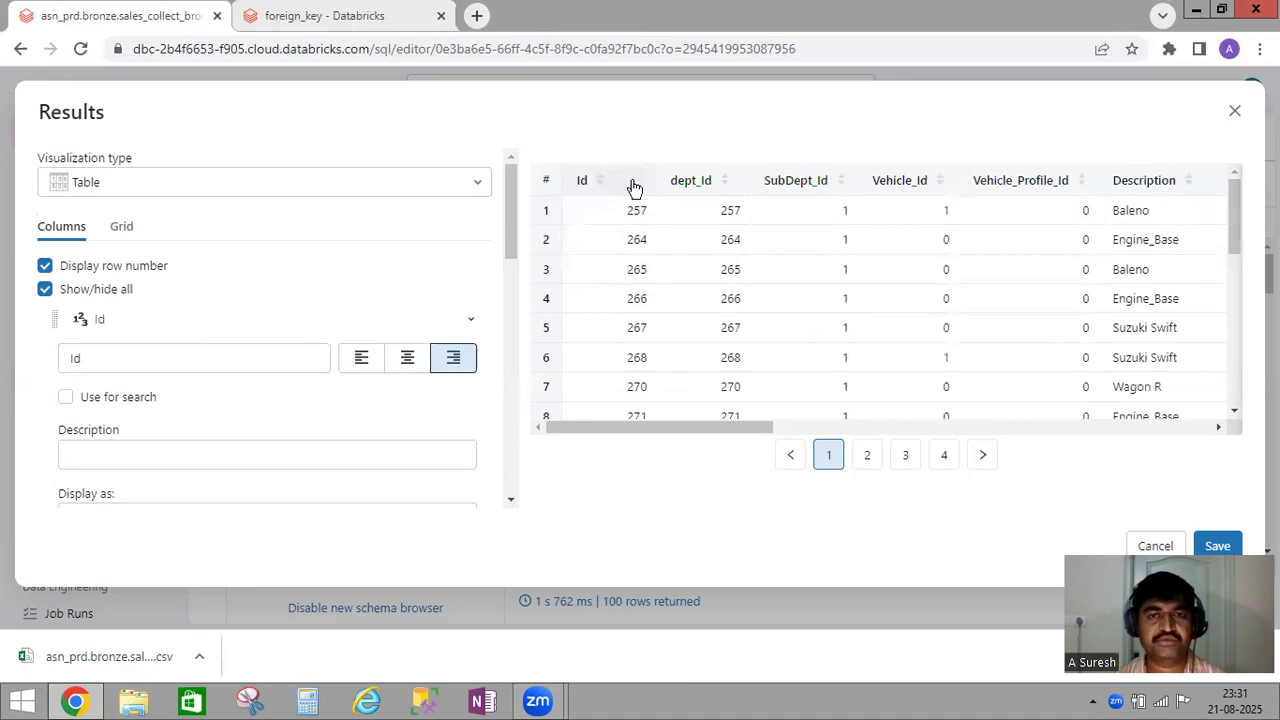
{"action": "left_click", "coordinate": [407, 362]}
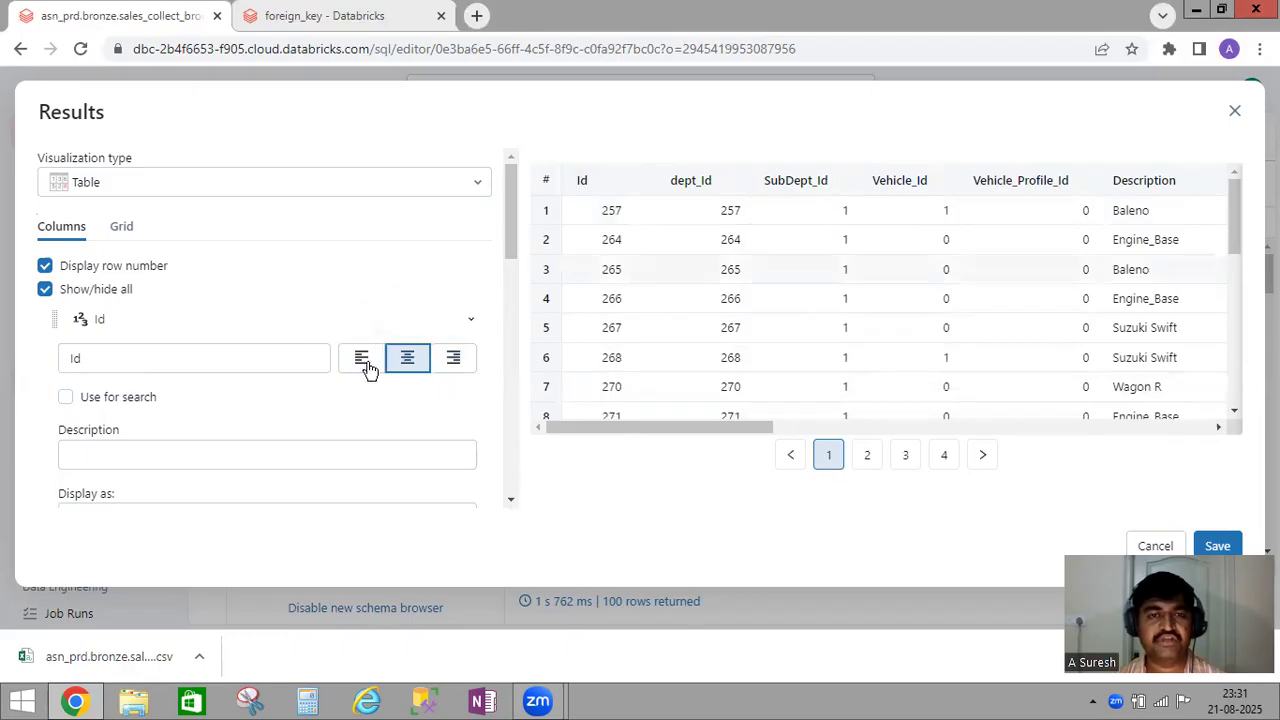
{"action": "left_click", "coordinate": [365, 364]}
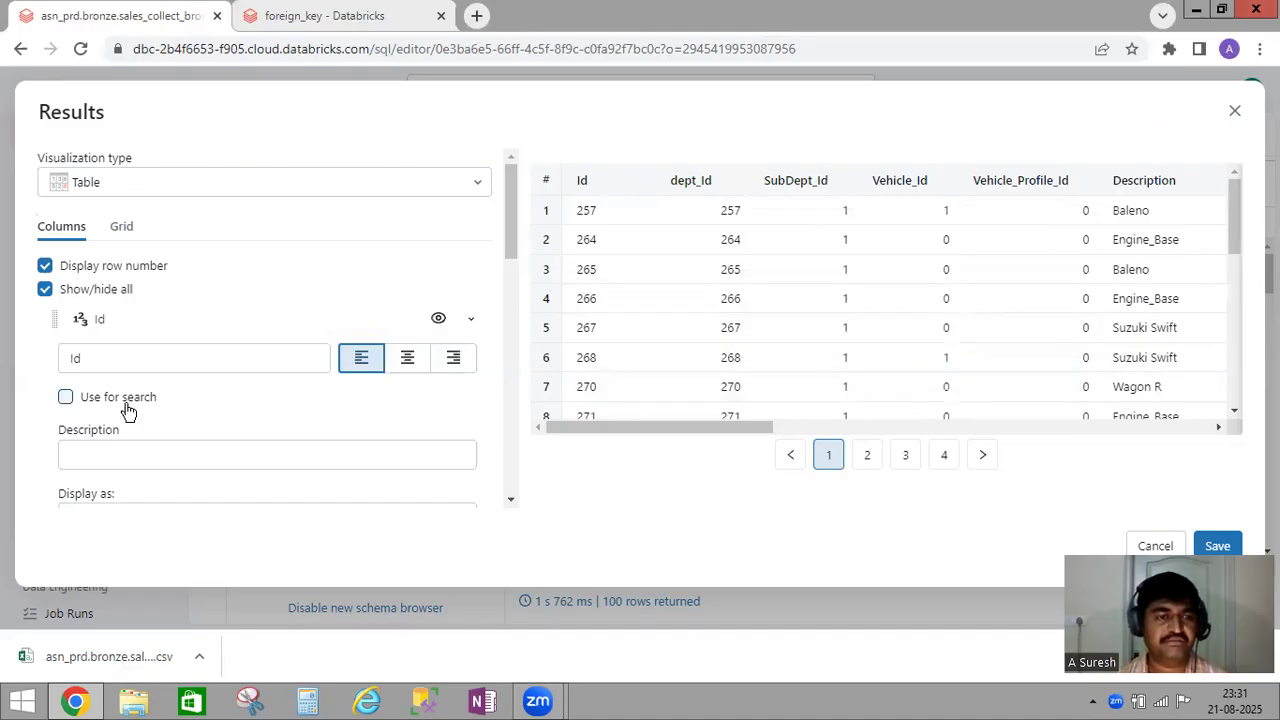
Step: Enter "assess" as the Id column's description and check its tooltip in the table preview
{"action": "scroll", "coordinate": [127, 405], "scroll_direction": "down", "scroll_amount": 1}
{"action": "left_click", "coordinate": [127, 365]}
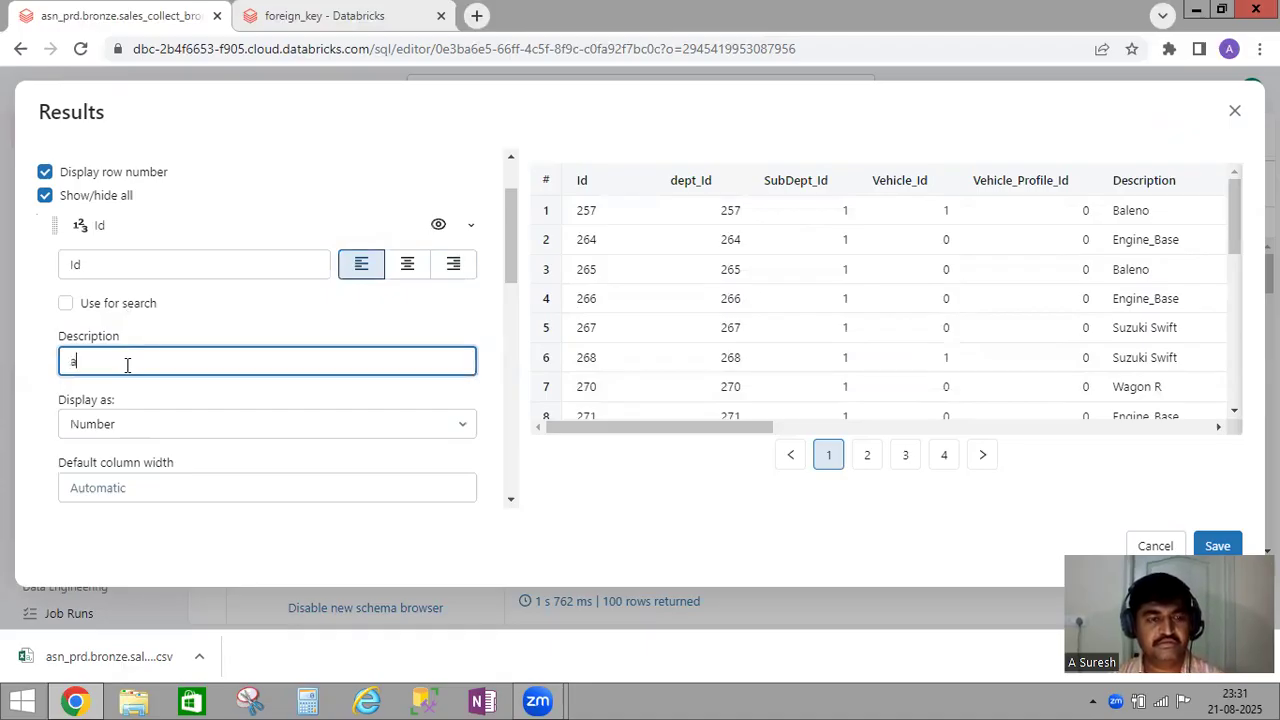
{"action": "type", "text": "asses"}
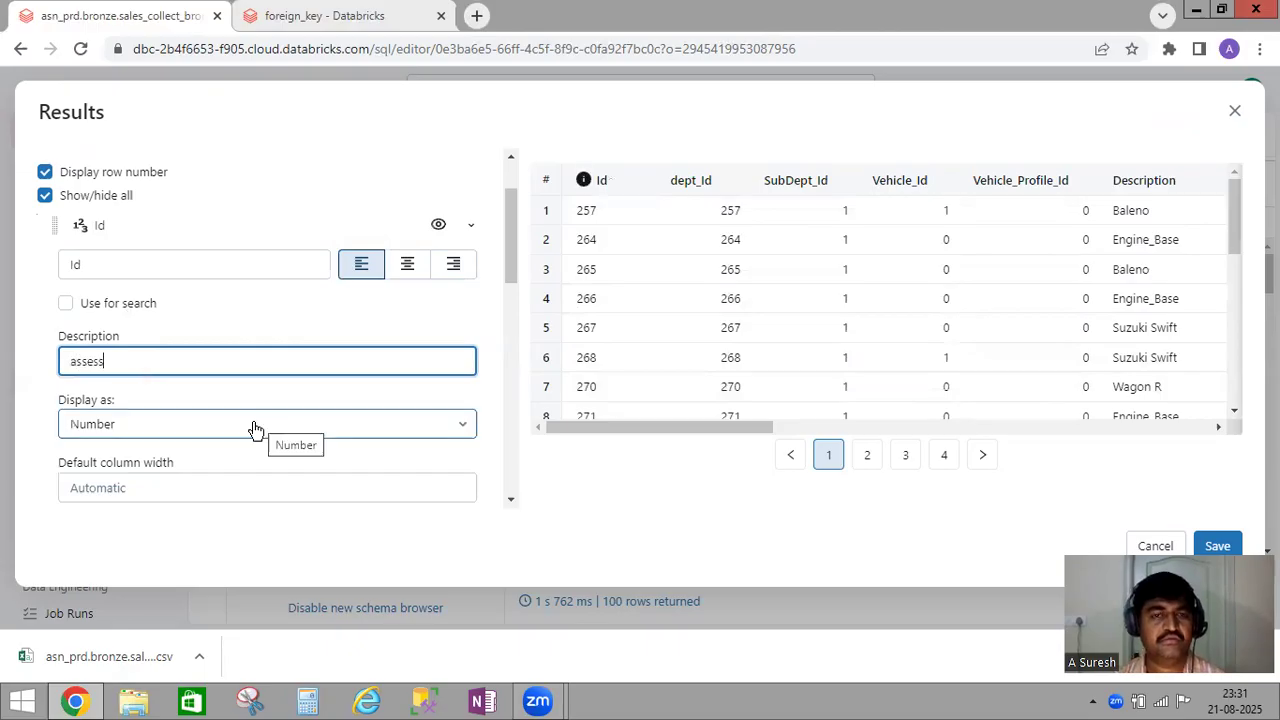
{"action": "type", "text": "s"}
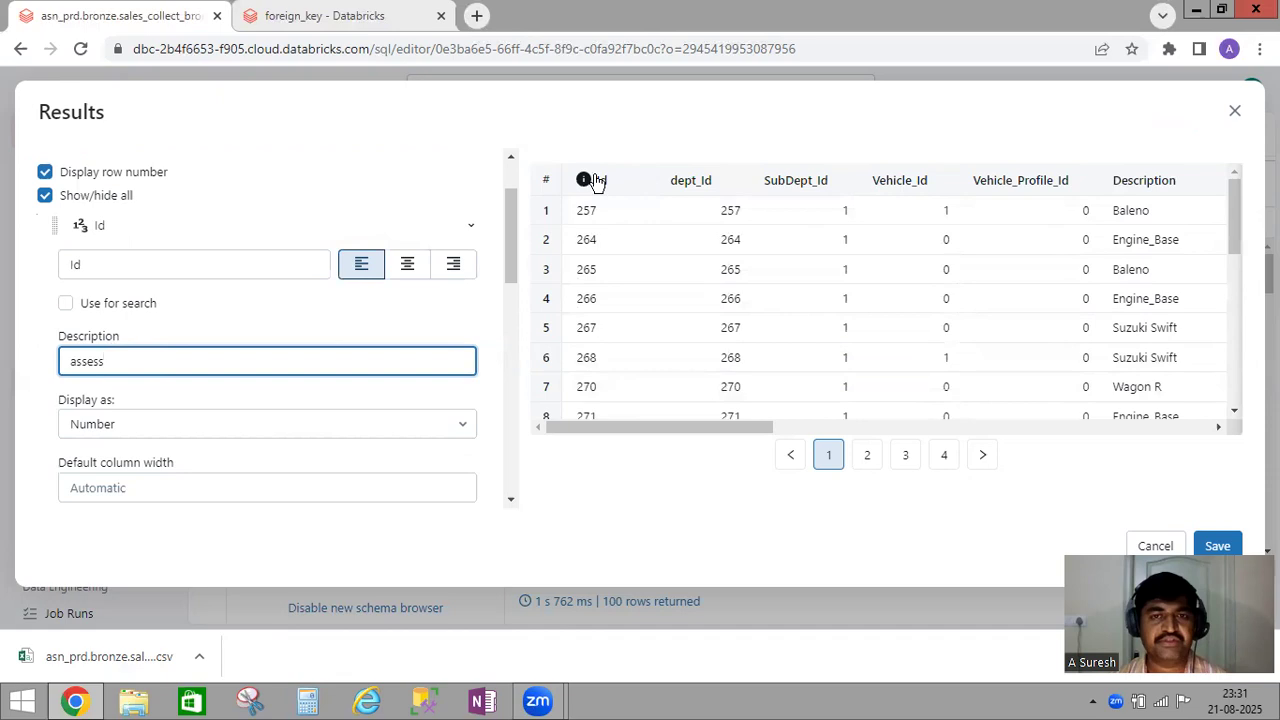
{"action": "mouse_move", "coordinate": [585, 186]}
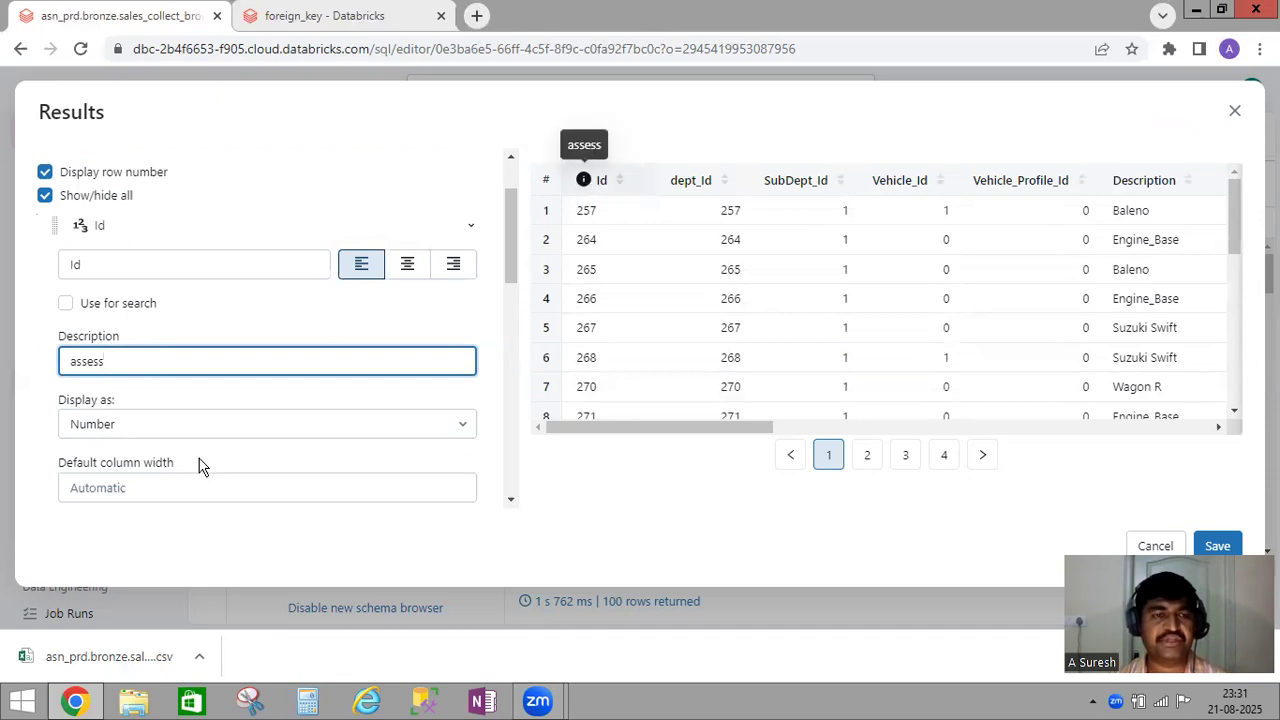
Step: Try displaying the Id column as Text and switch it back to Number
{"action": "left_click", "coordinate": [460, 428]}
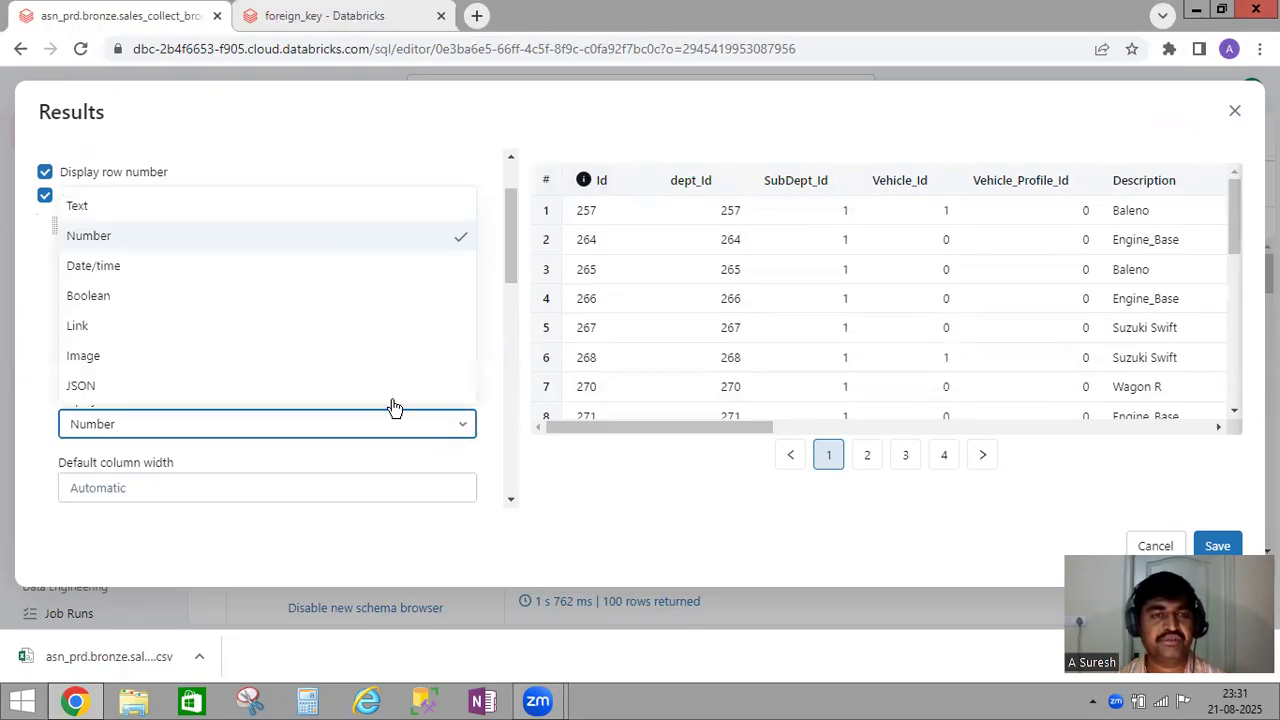
{"action": "left_click", "coordinate": [145, 217]}
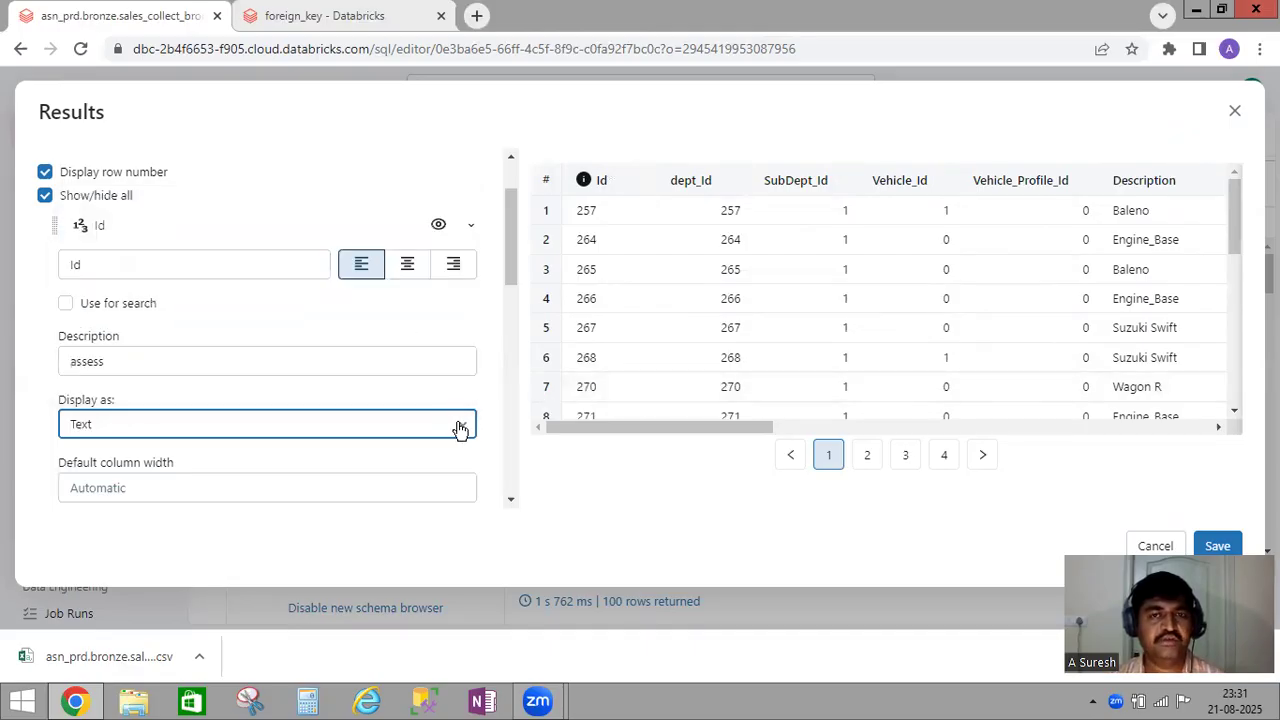
{"action": "left_click", "coordinate": [200, 424]}
{"action": "left_click", "coordinate": [107, 244]}
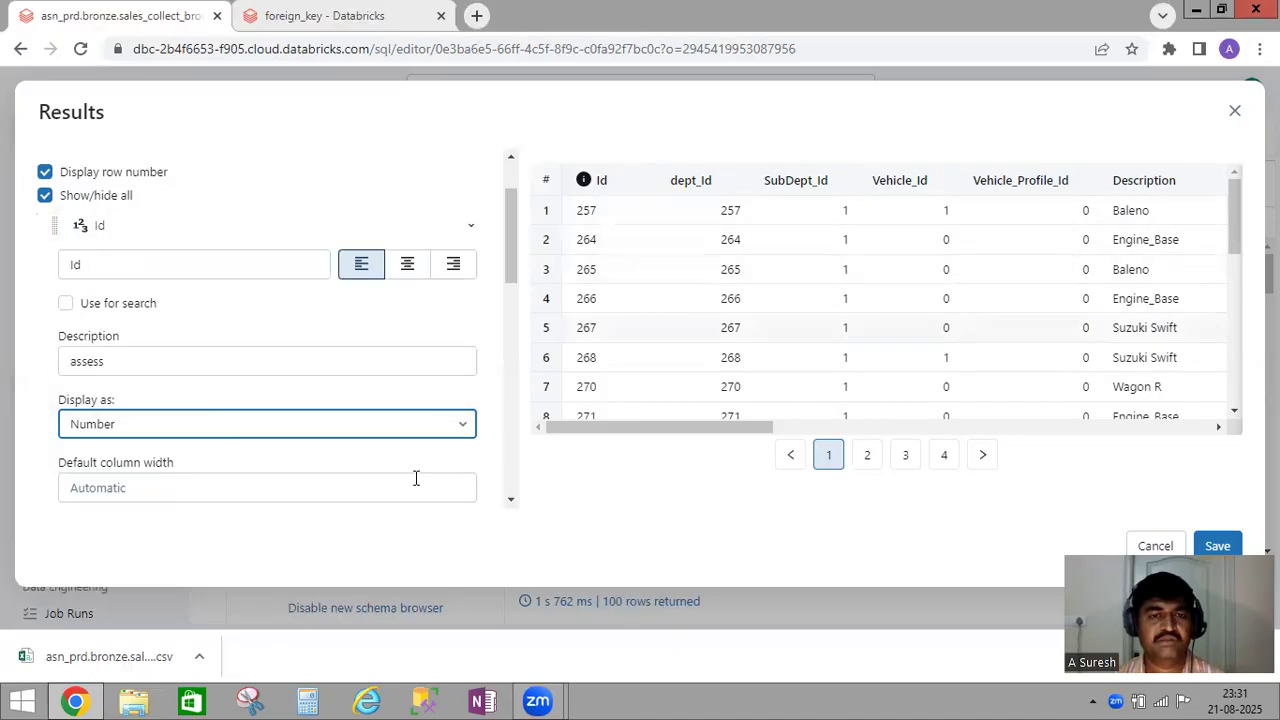
Step: Try the Date/time, Boolean and Image display types on the Id column
{"action": "left_click", "coordinate": [463, 423]}
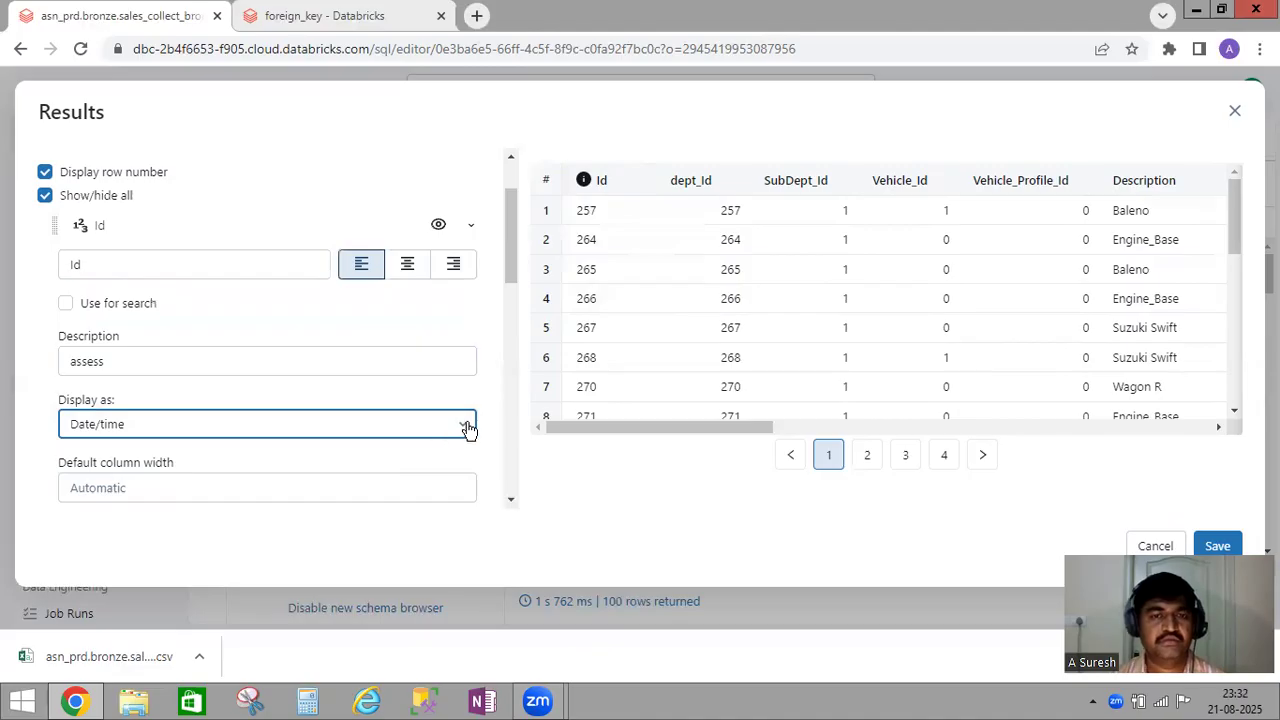
{"action": "left_click", "coordinate": [400, 432]}
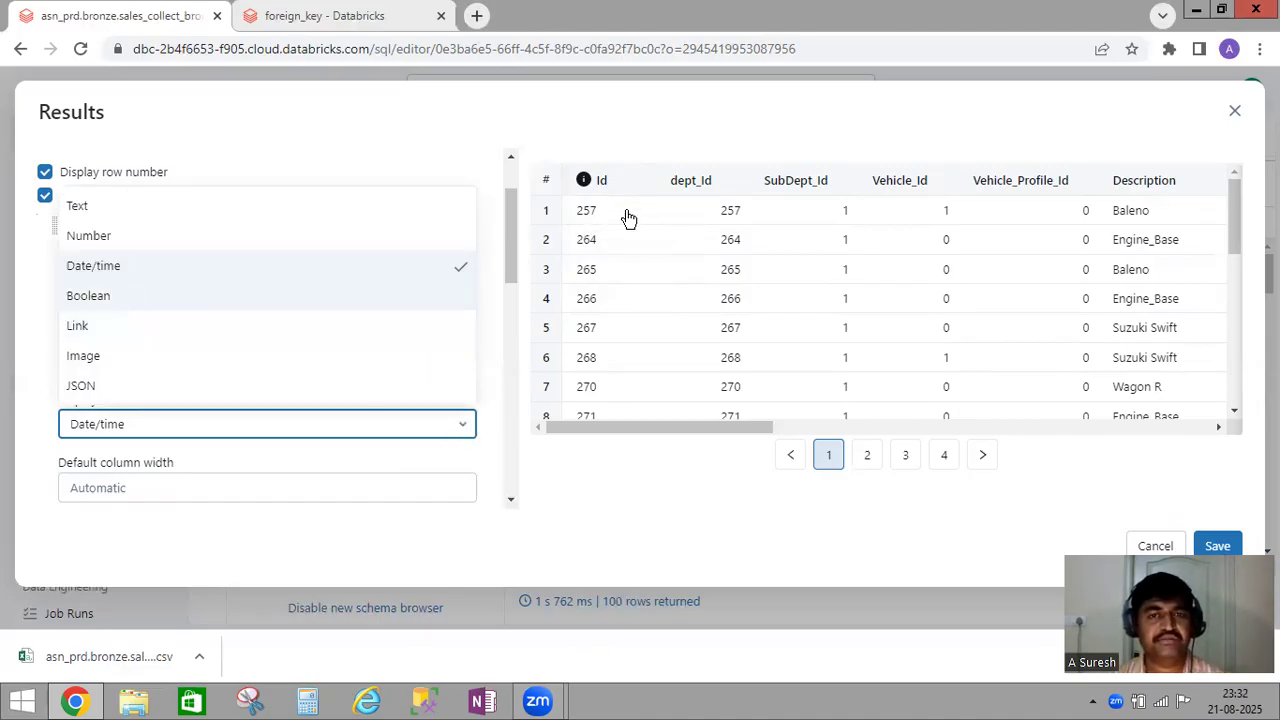
{"action": "left_click", "coordinate": [465, 428]}
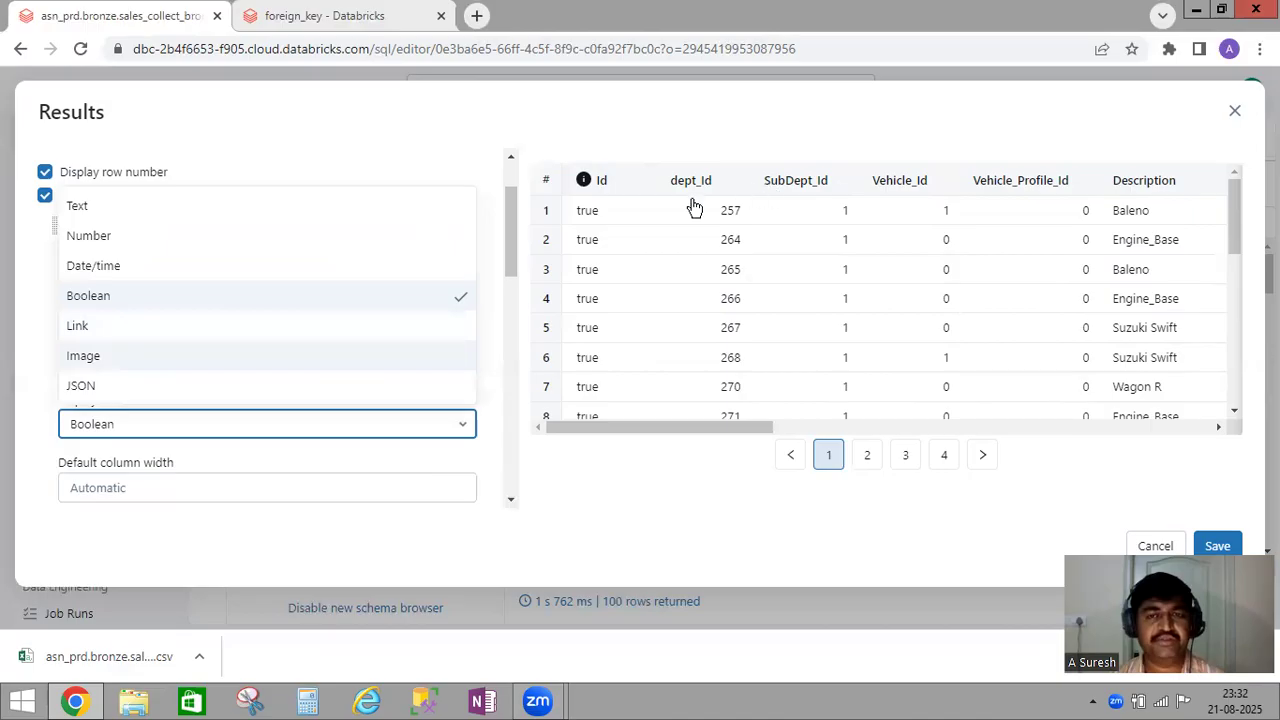
{"action": "key", "text": "Return"}
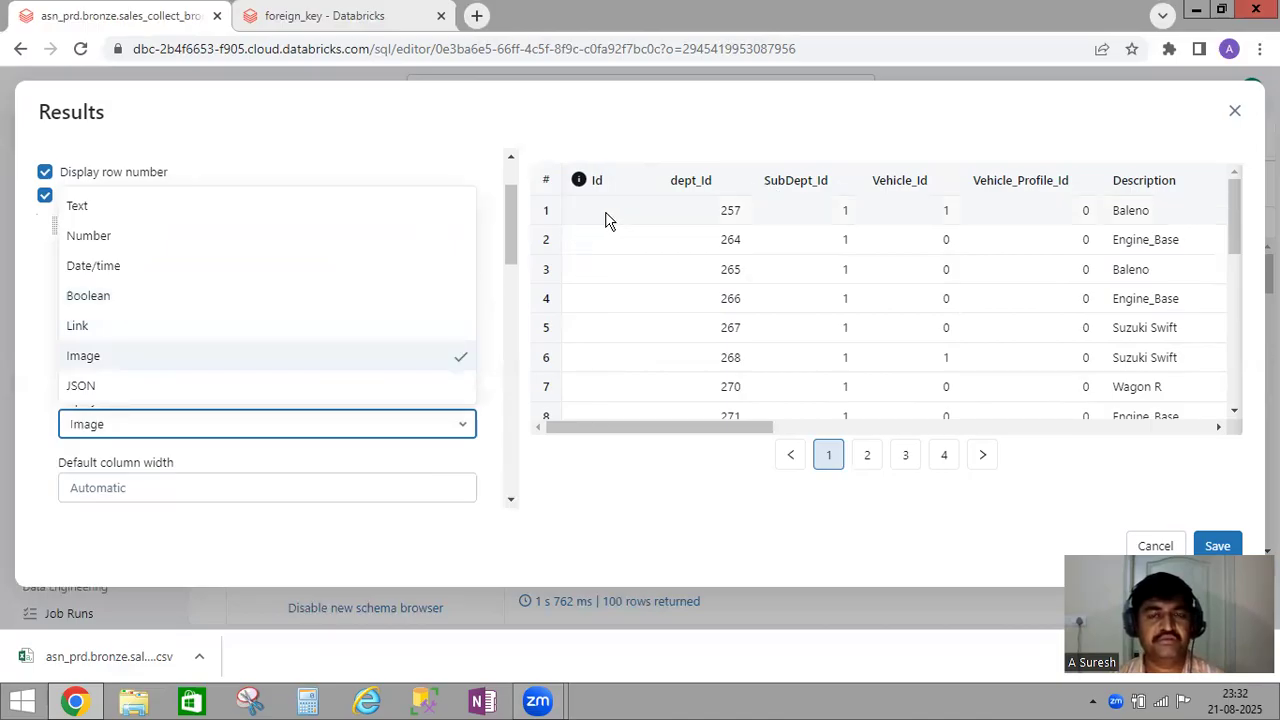
Step: Keep Image as the Id column's display type and look through its URL template, size, width and title settings
{"action": "left_click", "coordinate": [466, 426]}
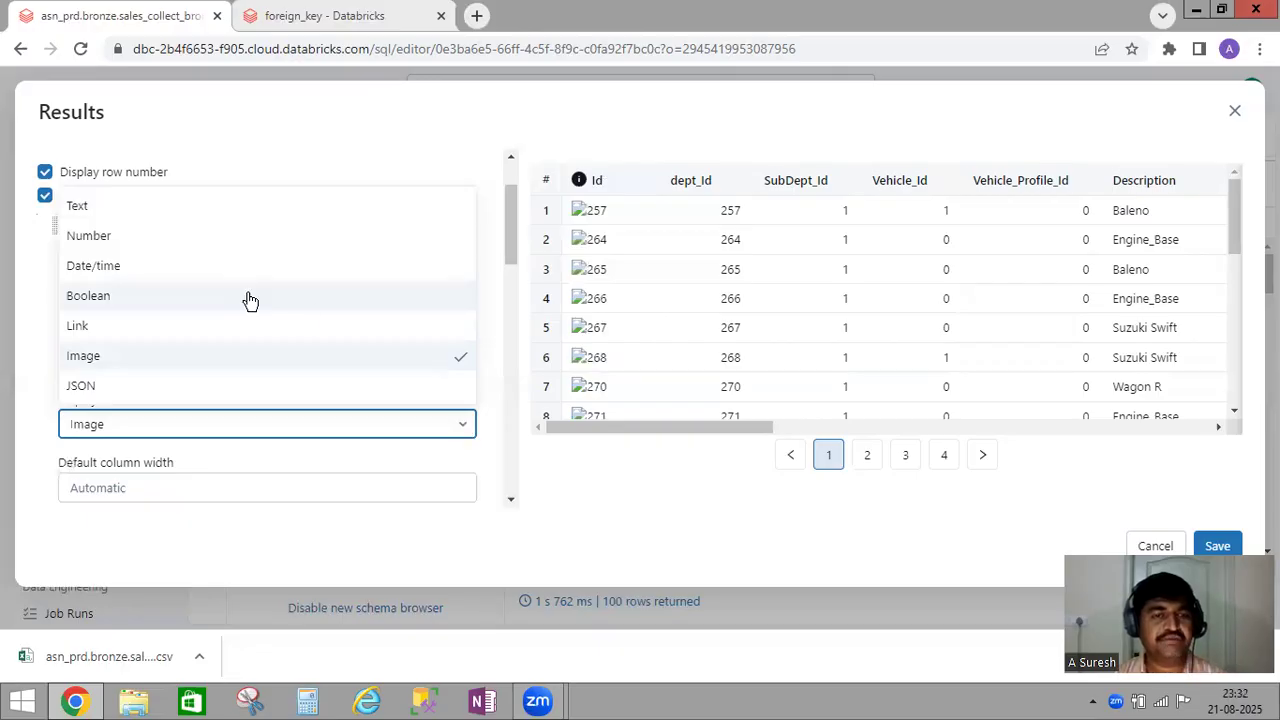
{"action": "left_click", "coordinate": [243, 362]}
{"action": "scroll", "coordinate": [268, 443], "scroll_direction": "down", "scroll_amount": 3}
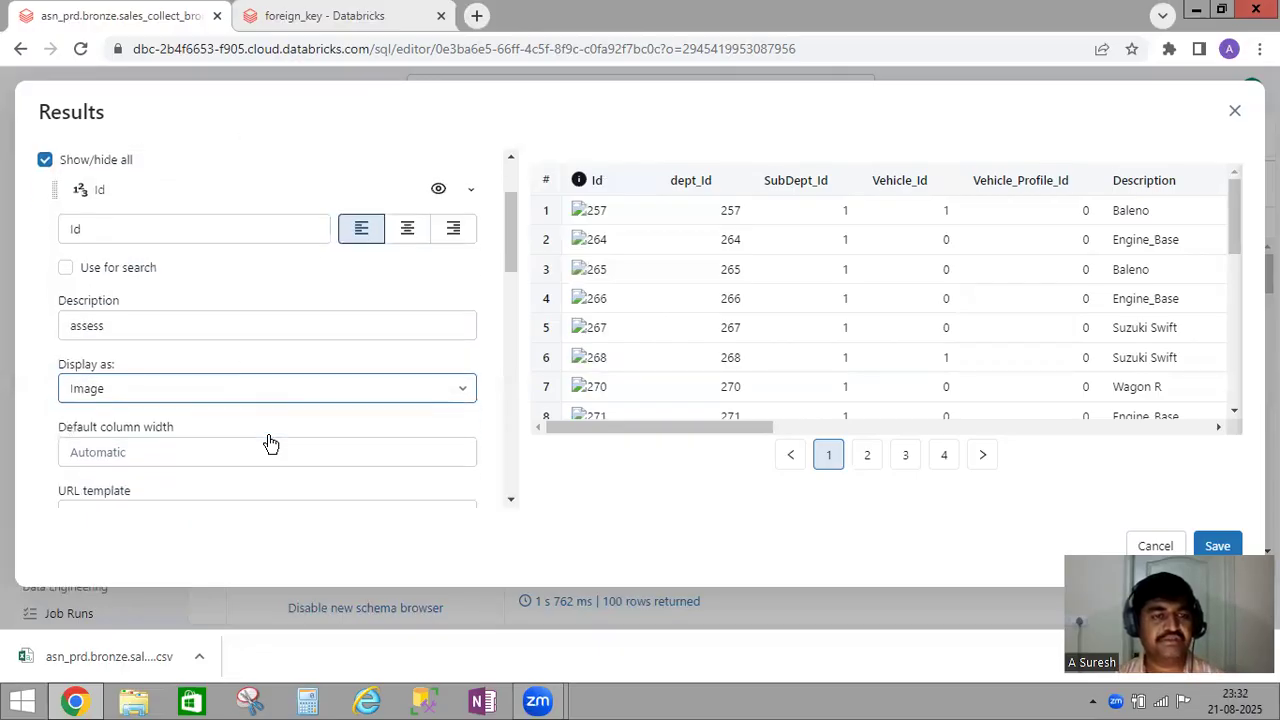
{"action": "scroll", "coordinate": [268, 443], "scroll_direction": "down", "scroll_amount": 5}
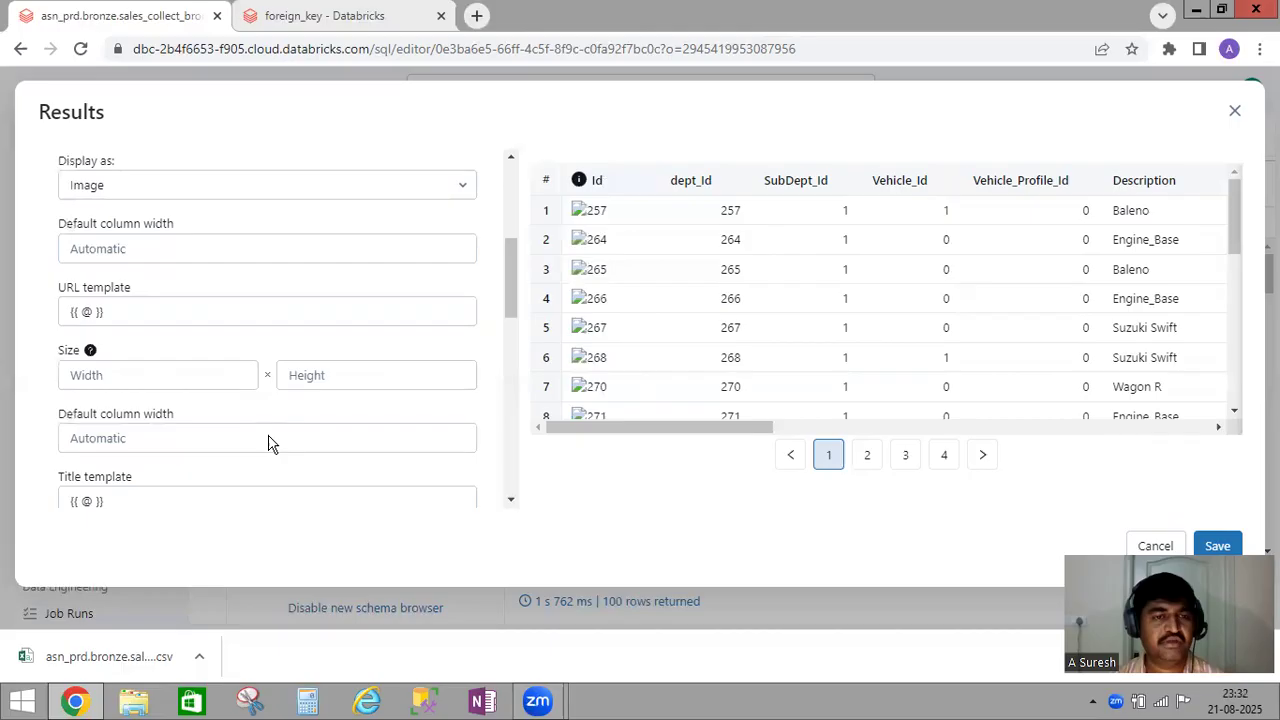
{"action": "scroll", "coordinate": [268, 443], "scroll_direction": "down", "scroll_amount": 4}
{"action": "scroll", "coordinate": [268, 443], "scroll_direction": "up", "scroll_amount": 6}
{"action": "left_click", "coordinate": [229, 336]}
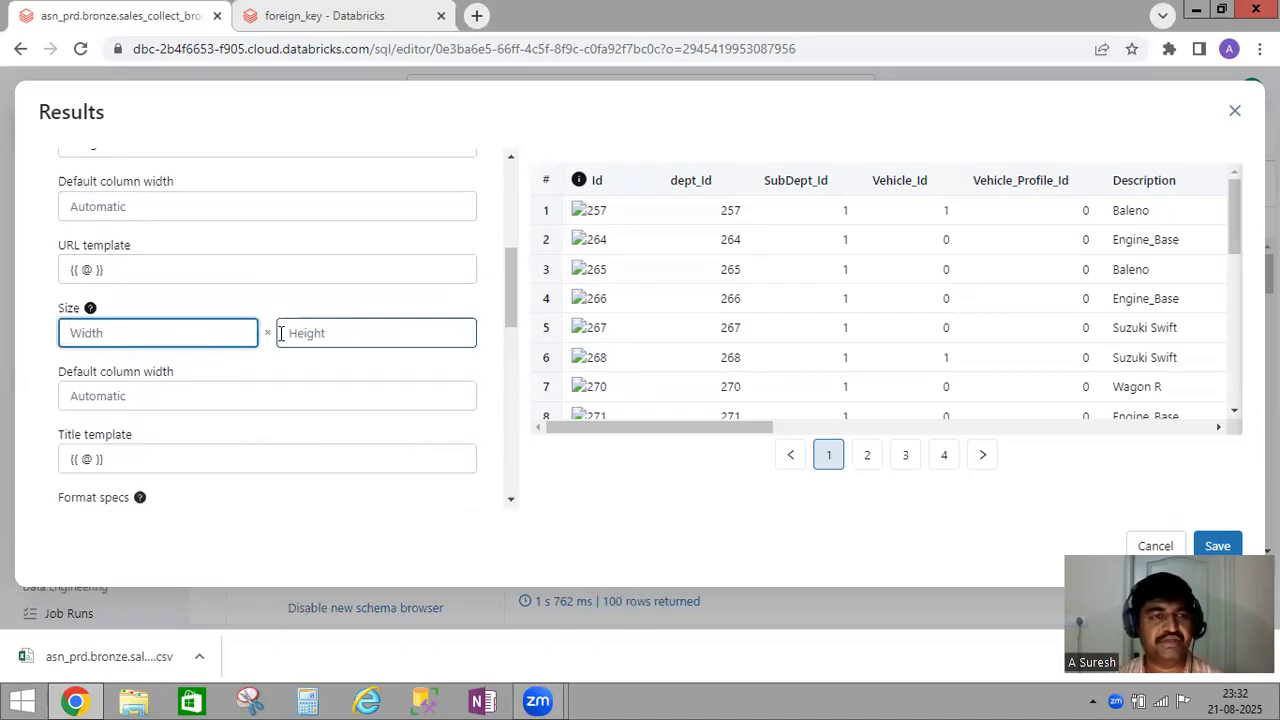
Step: Set the Id column to display as Text, and hide and redisplay the column in the preview
{"action": "scroll", "coordinate": [281, 334], "scroll_direction": "up", "scroll_amount": 4}
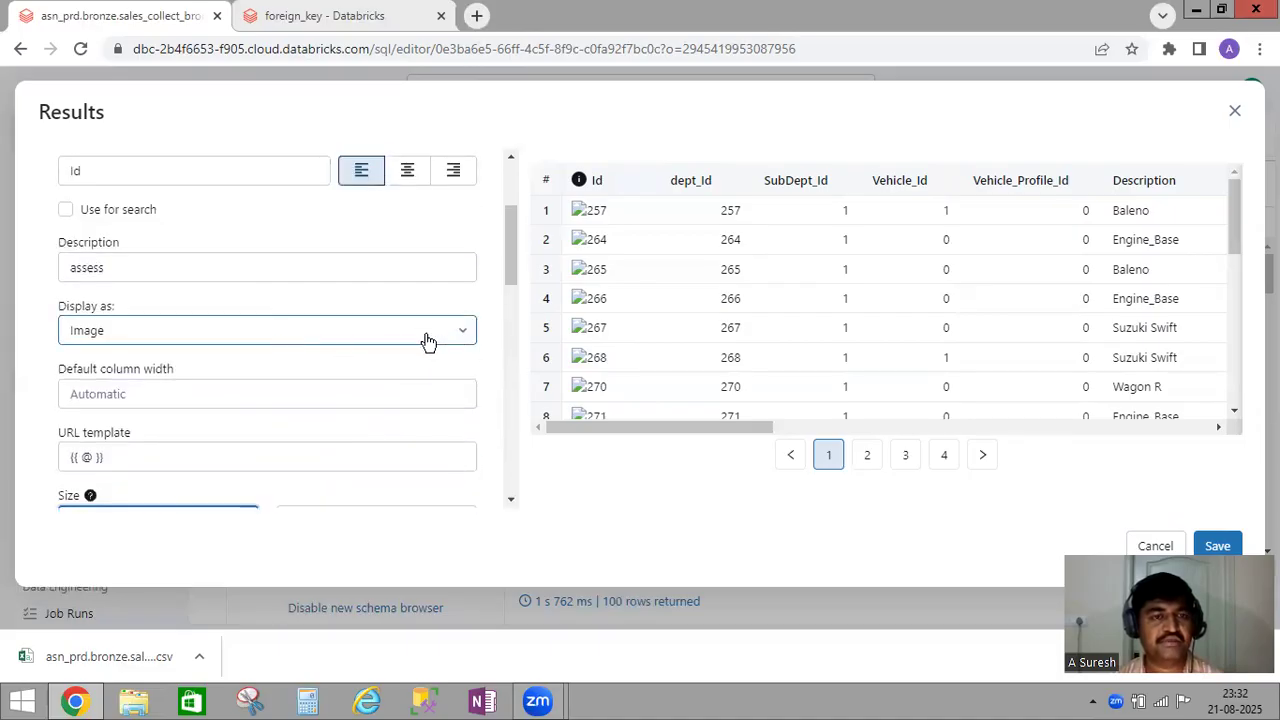
{"action": "left_click", "coordinate": [427, 342]}
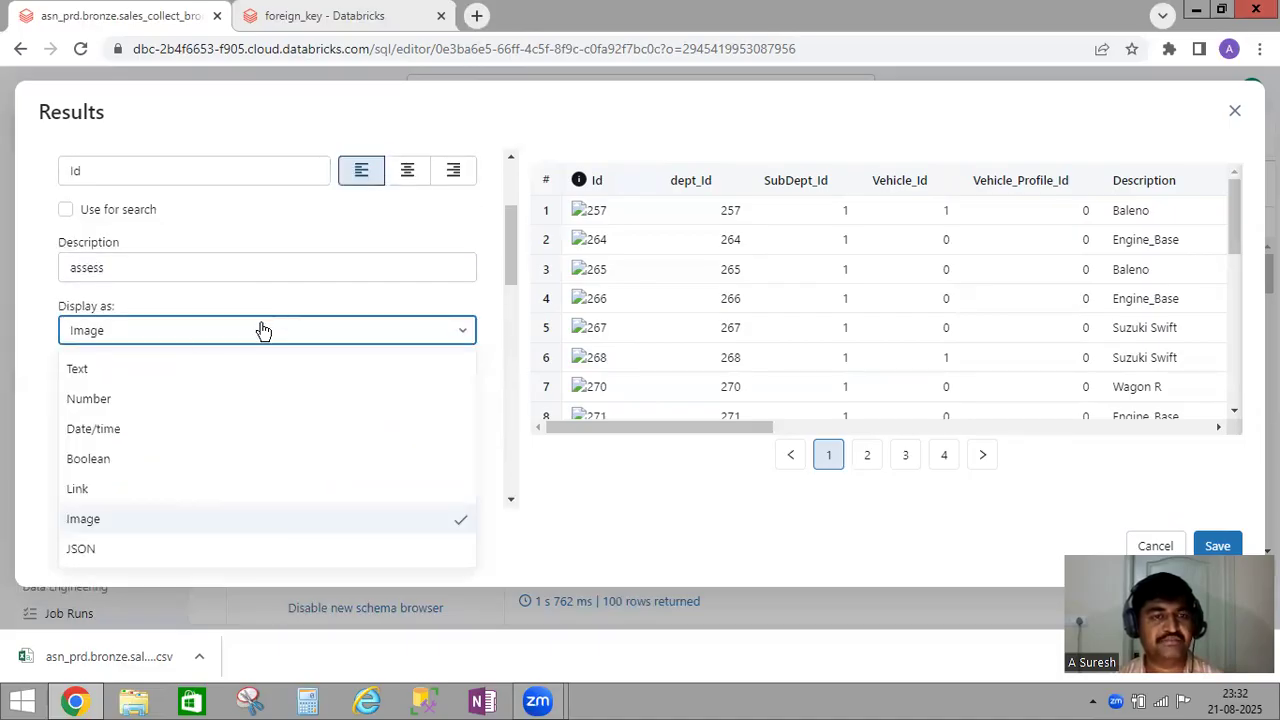
{"action": "left_click", "coordinate": [136, 369]}
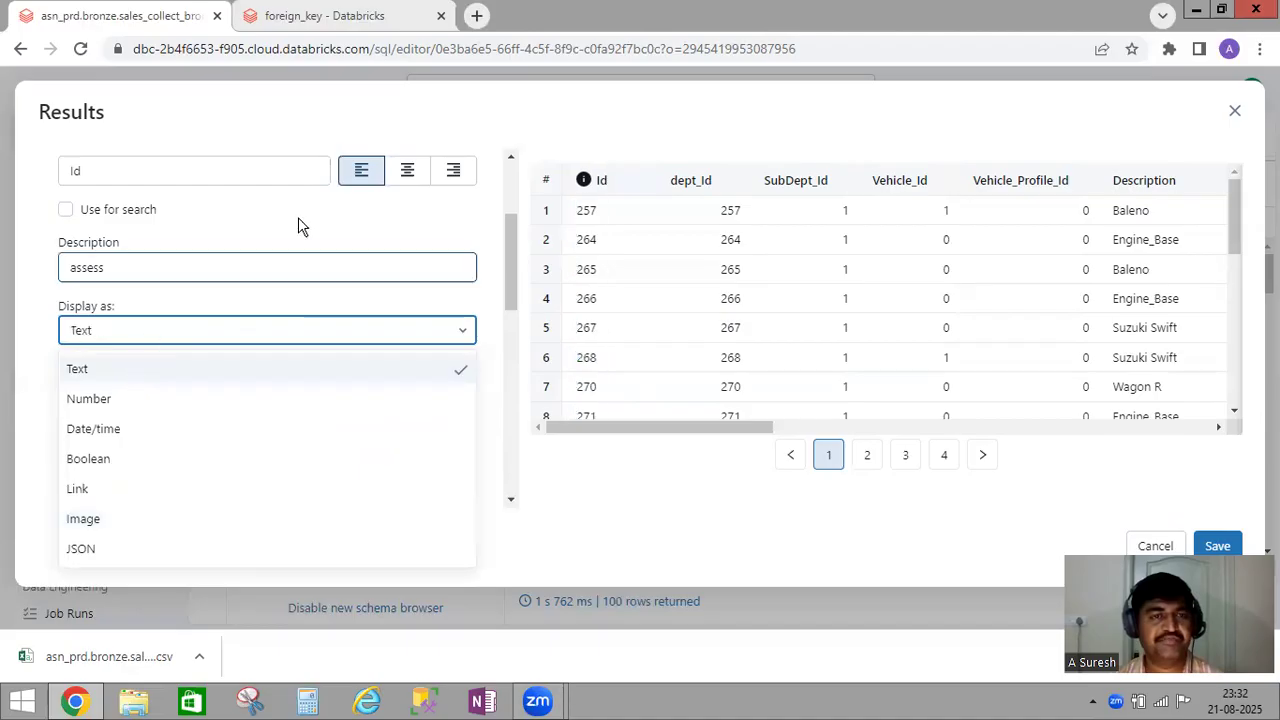
{"action": "scroll", "coordinate": [298, 217], "scroll_direction": "up", "scroll_amount": 3}
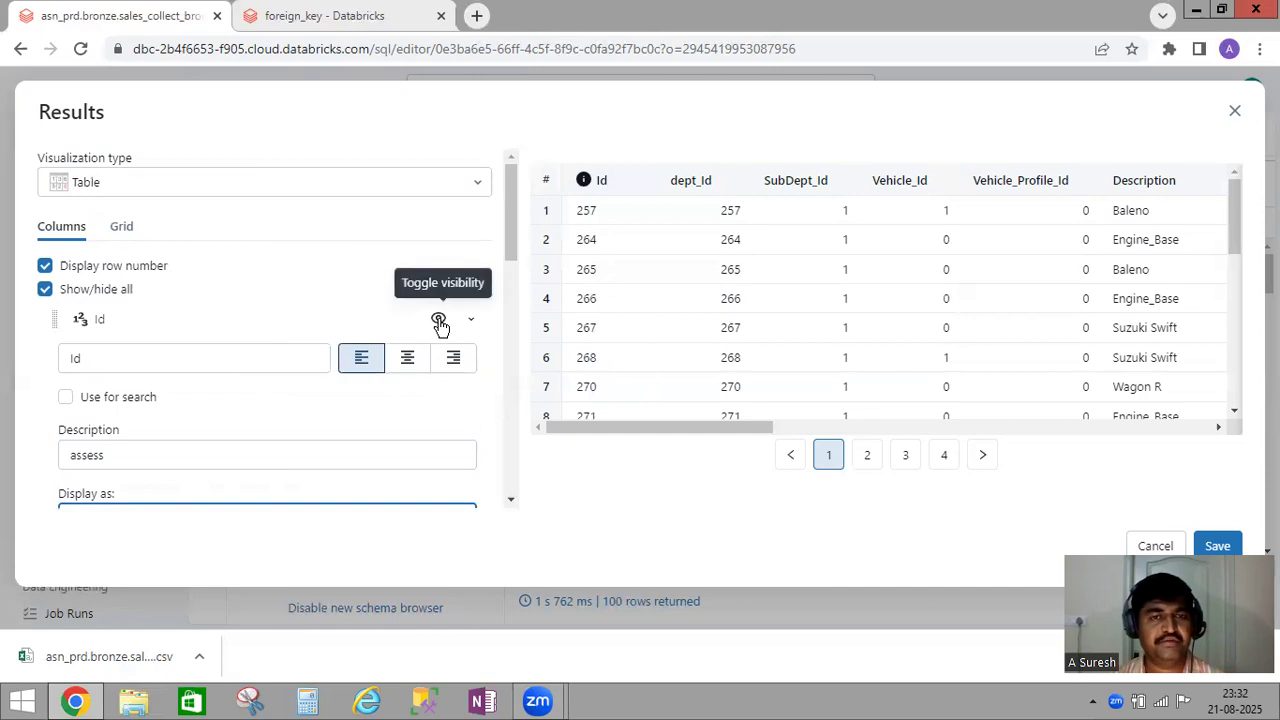
{"action": "left_click", "coordinate": [439, 321]}
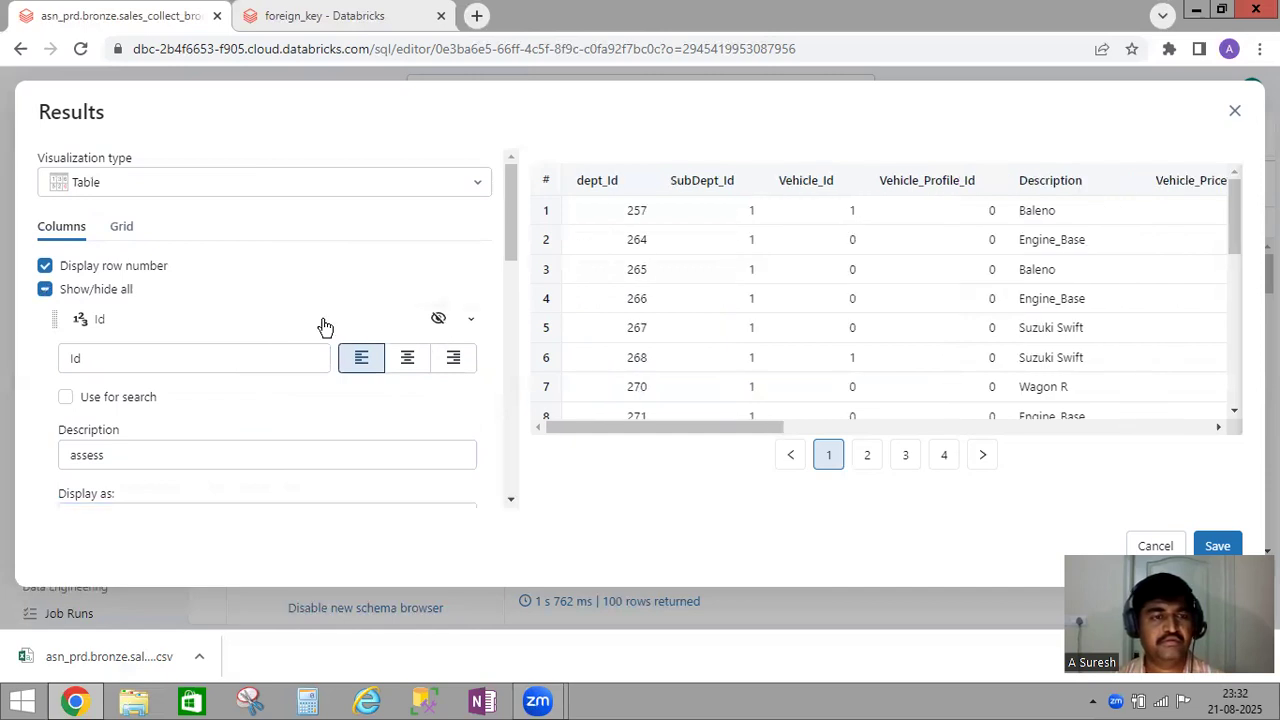
Step: Try blue as the Id column's default font color and set it to pink (#FF7DE3)
{"action": "scroll", "coordinate": [324, 330], "scroll_direction": "down", "scroll_amount": 4}
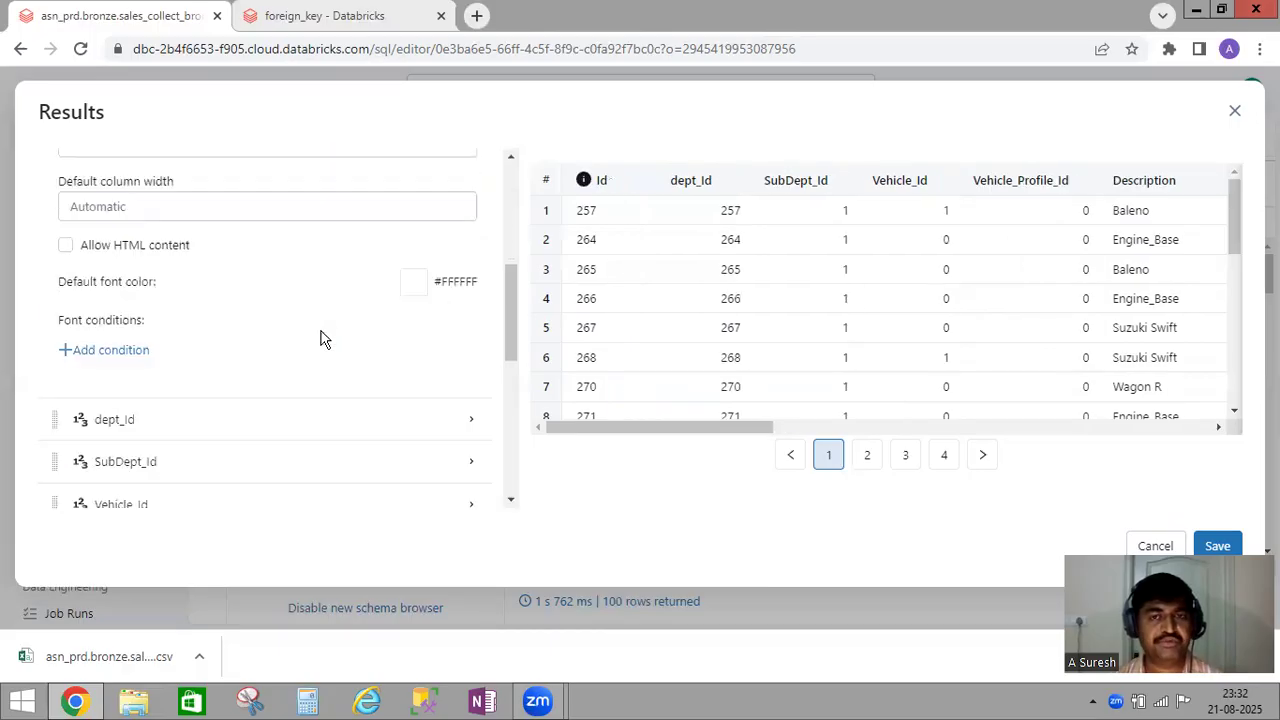
{"action": "scroll", "coordinate": [322, 338], "scroll_direction": "up", "scroll_amount": 2}
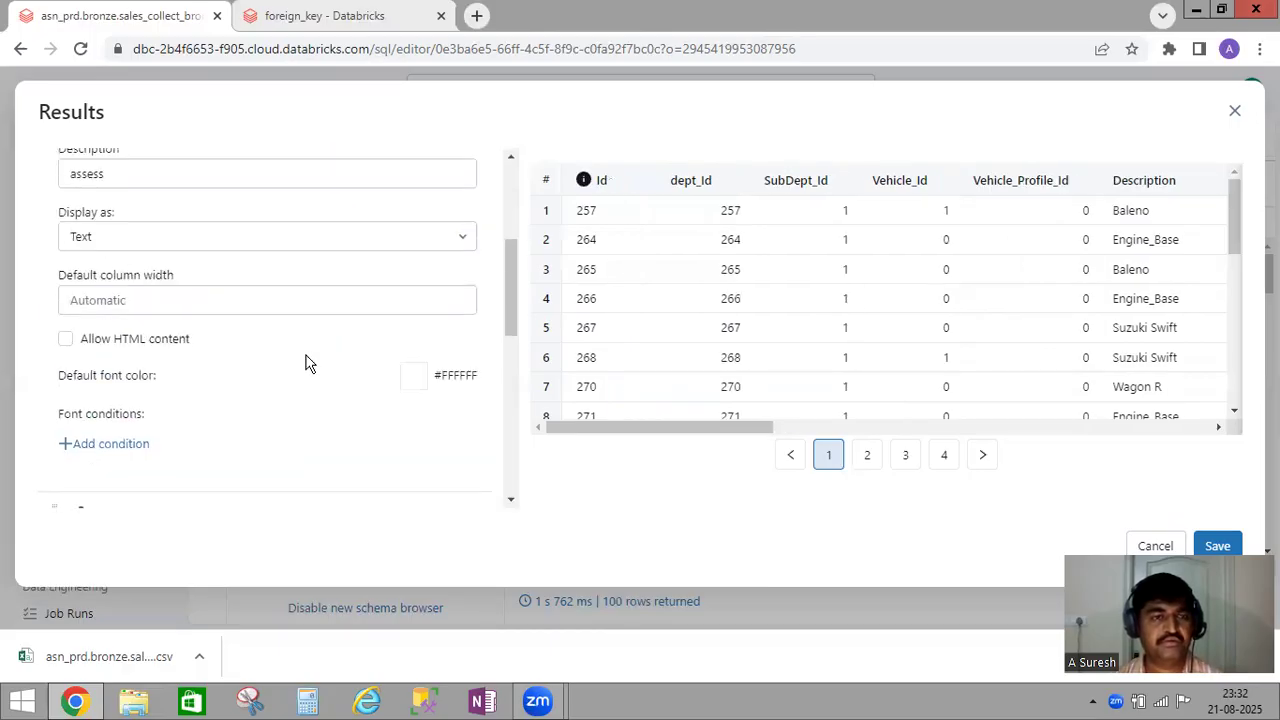
{"action": "left_click", "coordinate": [449, 378]}
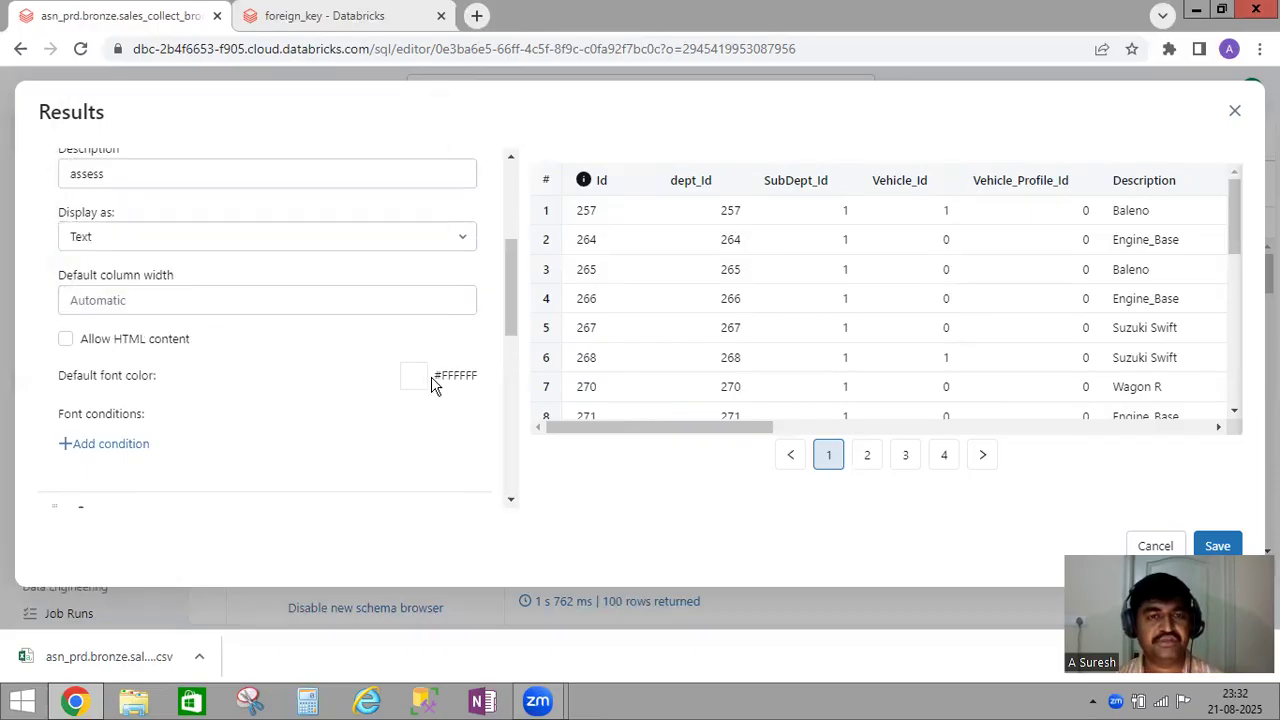
{"action": "left_click", "coordinate": [416, 378]}
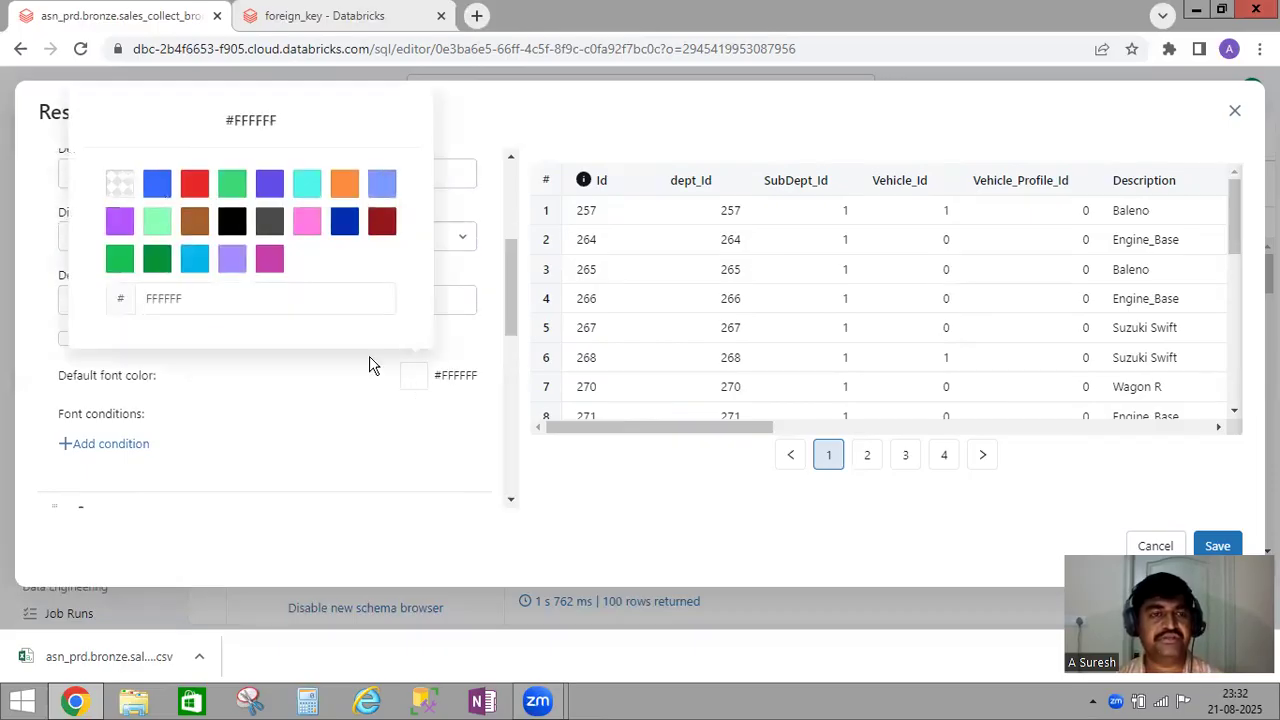
{"action": "left_click", "coordinate": [158, 186]}
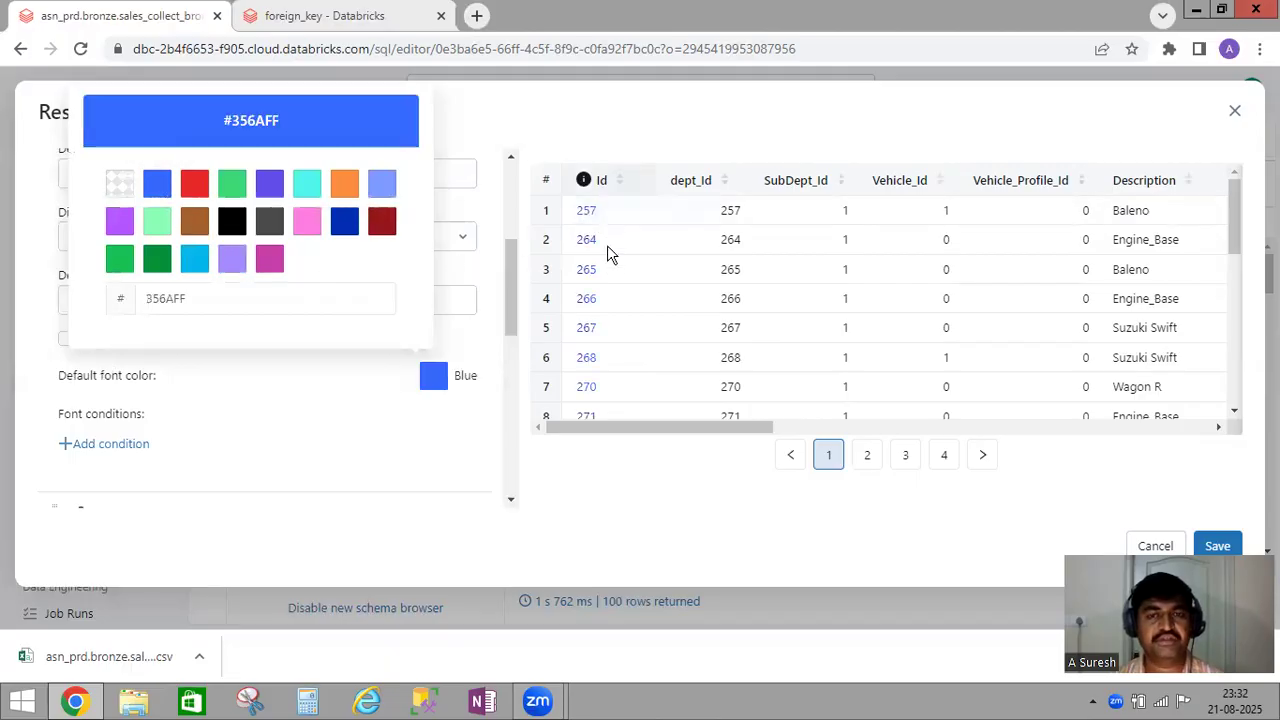
{"action": "left_click", "coordinate": [320, 223]}
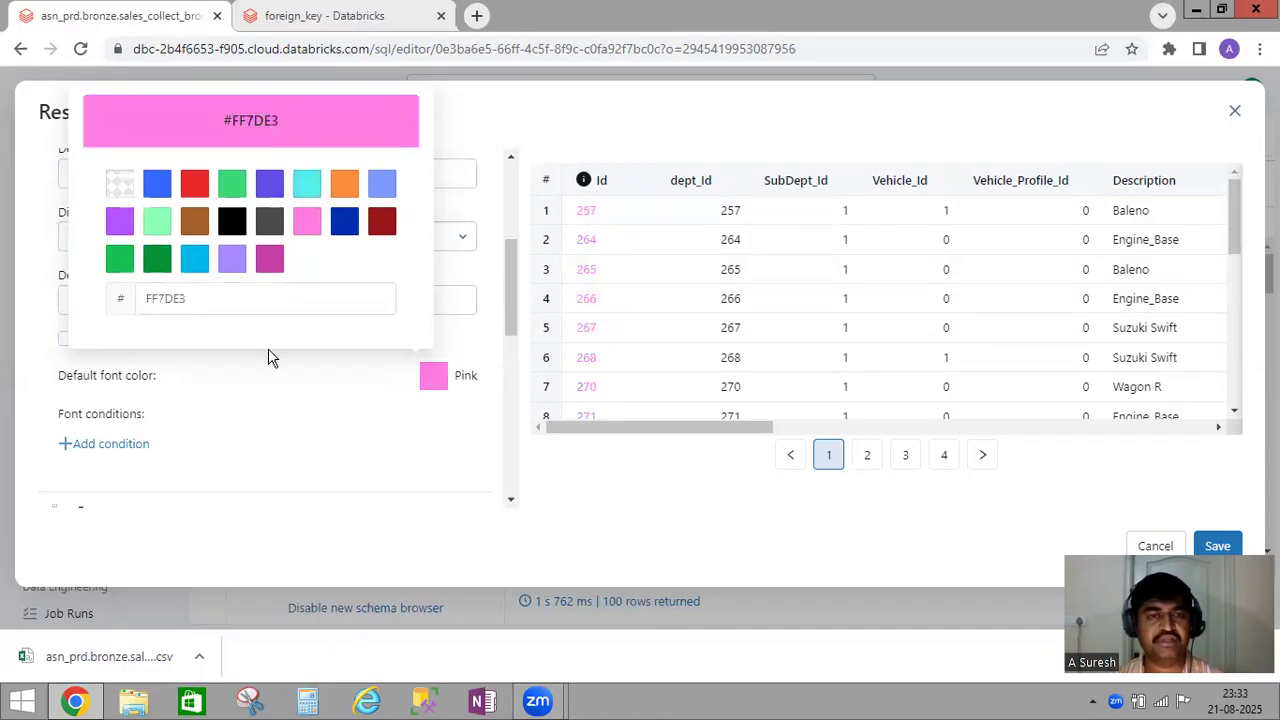
{"action": "left_click", "coordinate": [262, 418]}
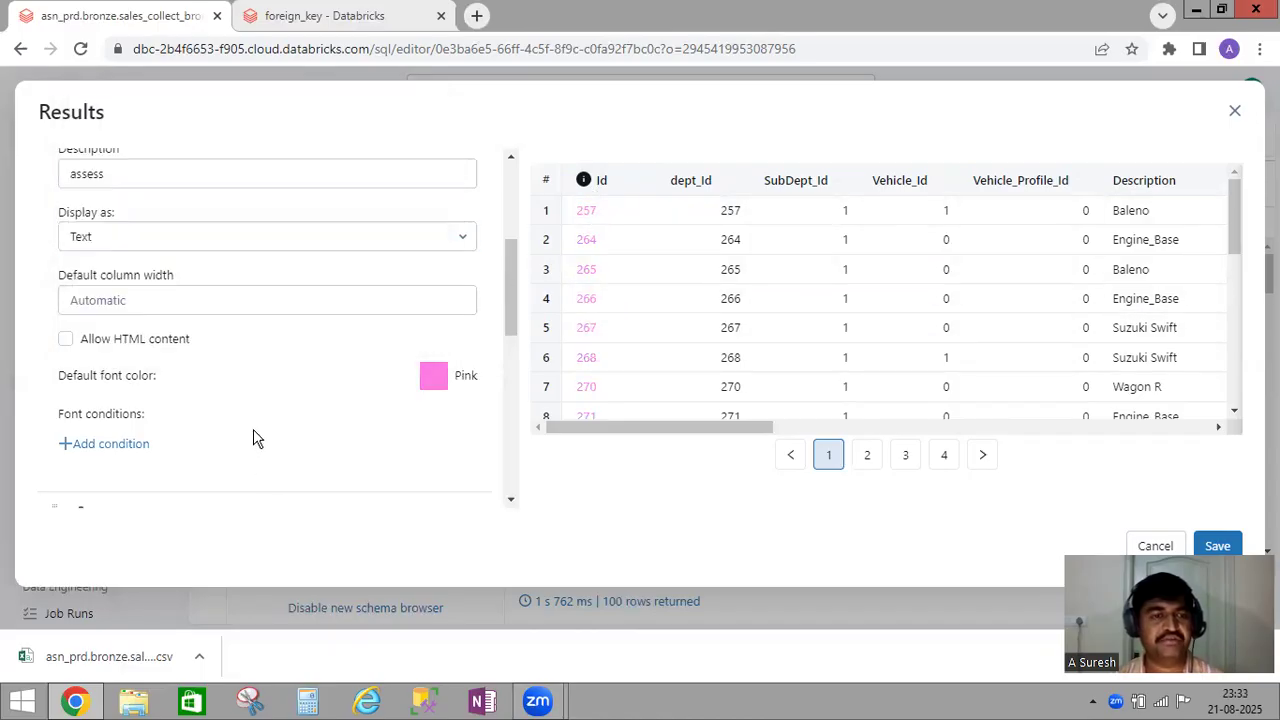
Step: Review the Id column's remaining settings, including font conditions, and look through the list of the other columns
{"action": "scroll", "coordinate": [253, 429], "scroll_direction": "down", "scroll_amount": 1}
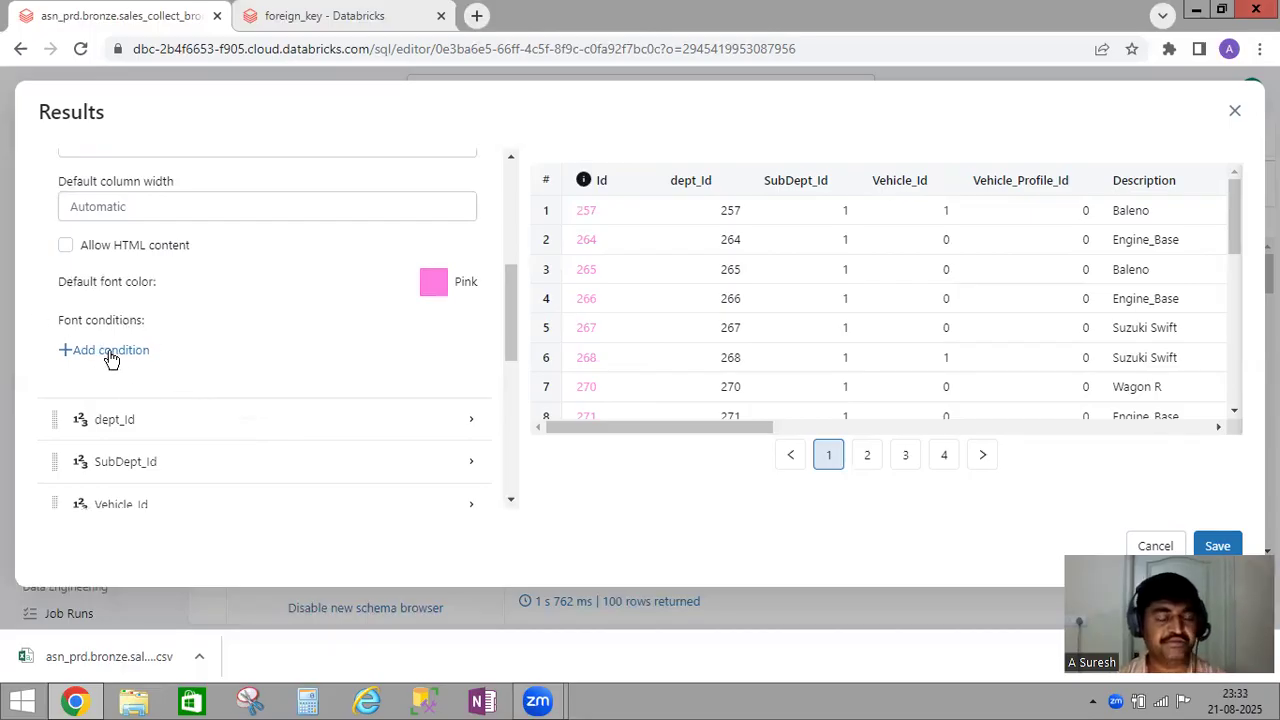
{"action": "scroll", "coordinate": [175, 360], "scroll_direction": "up", "scroll_amount": 1}
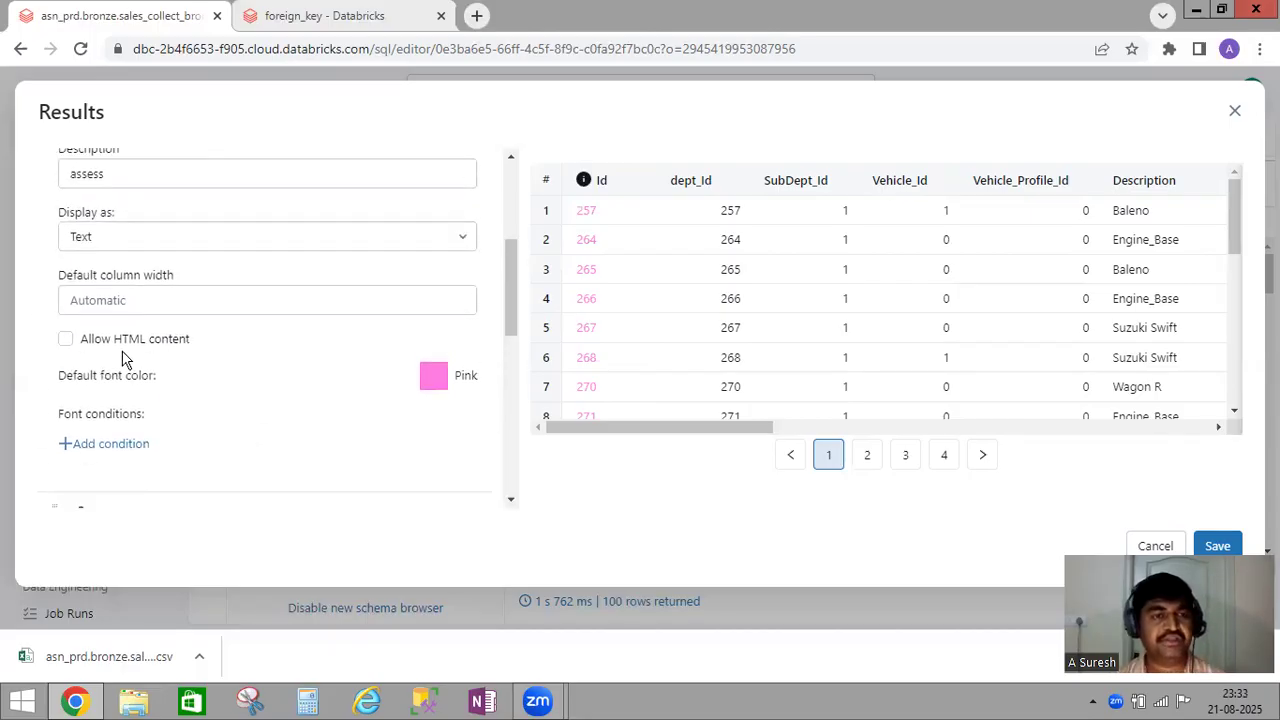
{"action": "scroll", "coordinate": [84, 356], "scroll_direction": "up", "scroll_amount": 1}
{"action": "scroll", "coordinate": [84, 356], "scroll_direction": "up", "scroll_amount": 2}
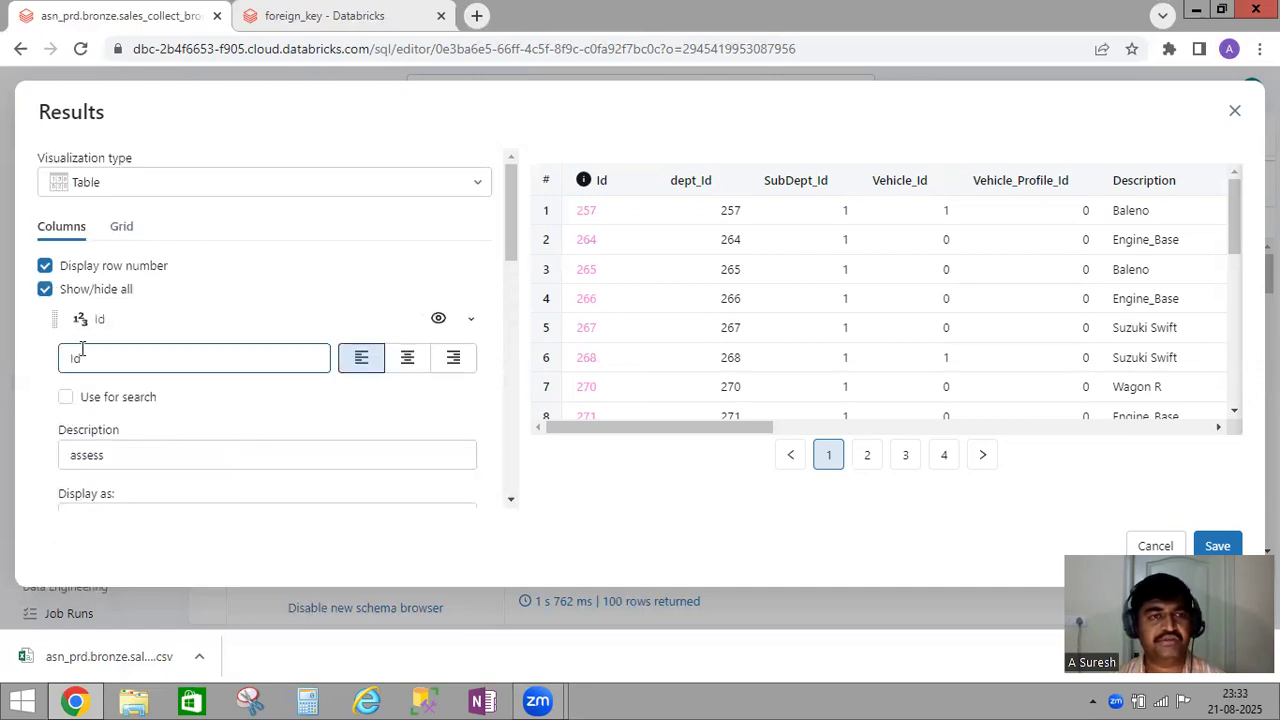
{"action": "scroll", "coordinate": [82, 348], "scroll_direction": "down", "scroll_amount": 8}
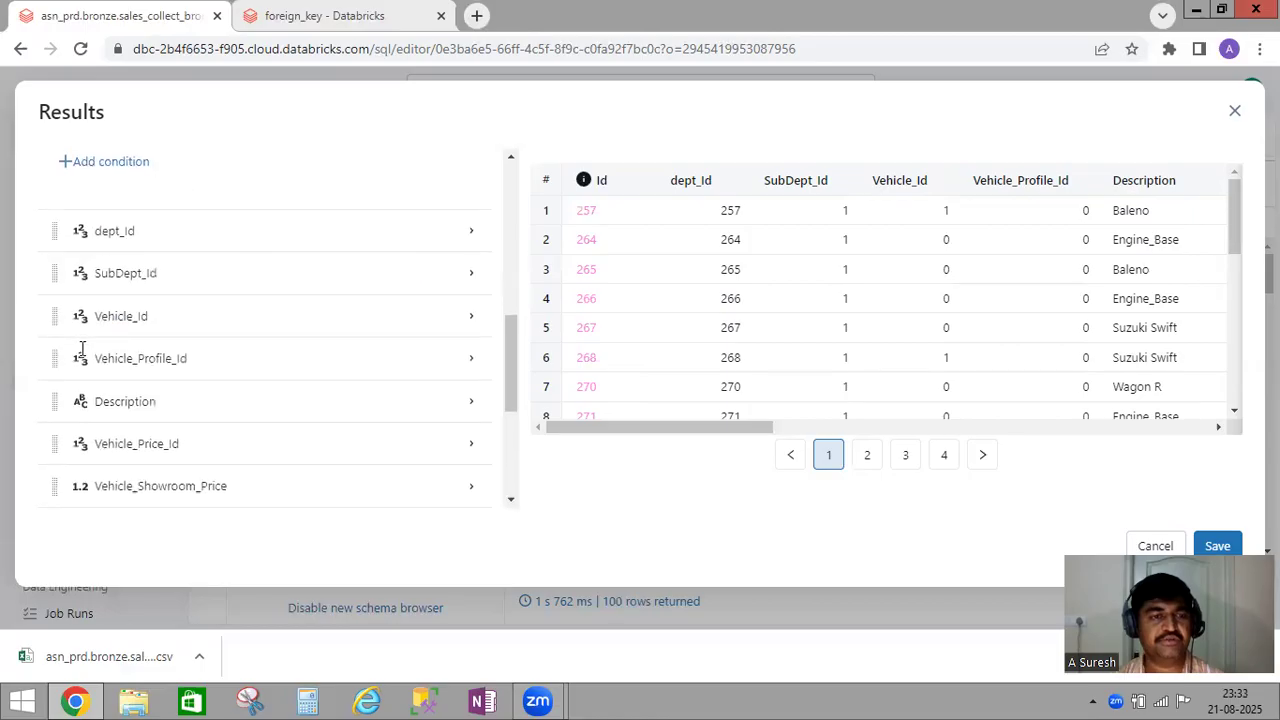
{"action": "scroll", "coordinate": [82, 348], "scroll_direction": "down", "scroll_amount": 1}
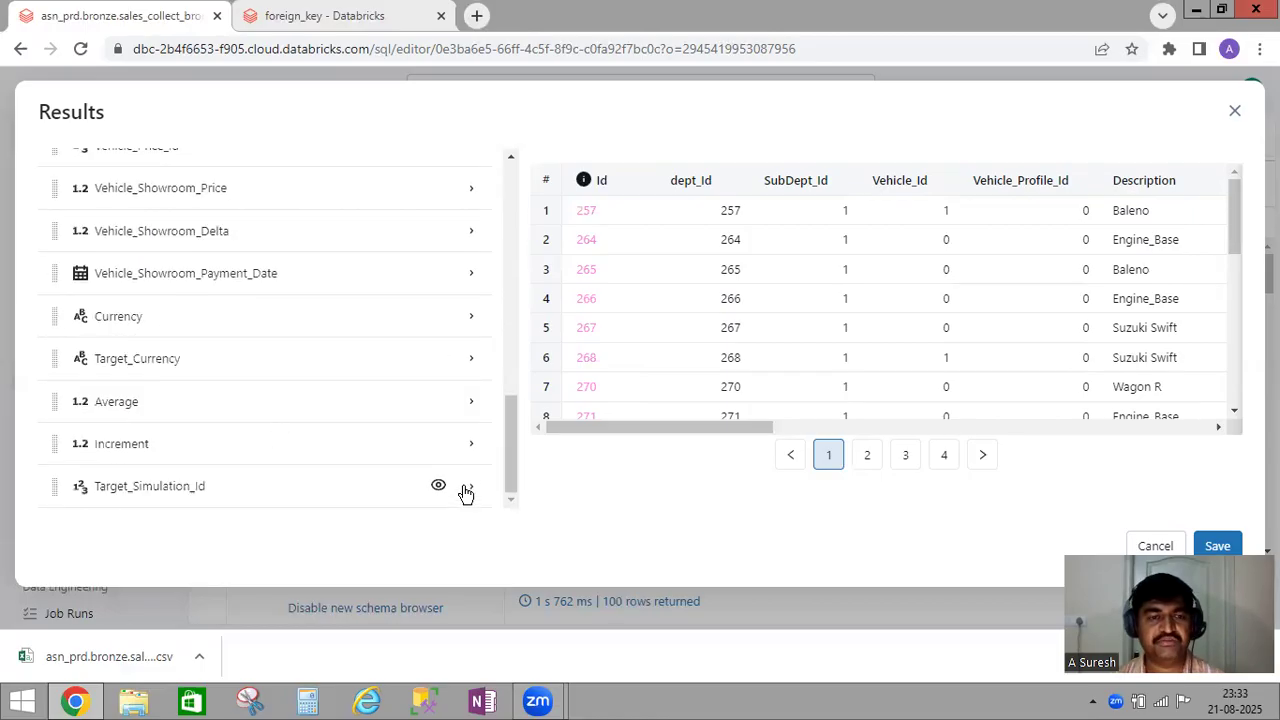
Step: Set the table grid to 50 items per page and check the preview down to the last row of the page
{"action": "scroll", "coordinate": [384, 370], "scroll_direction": "up", "scroll_amount": 10}
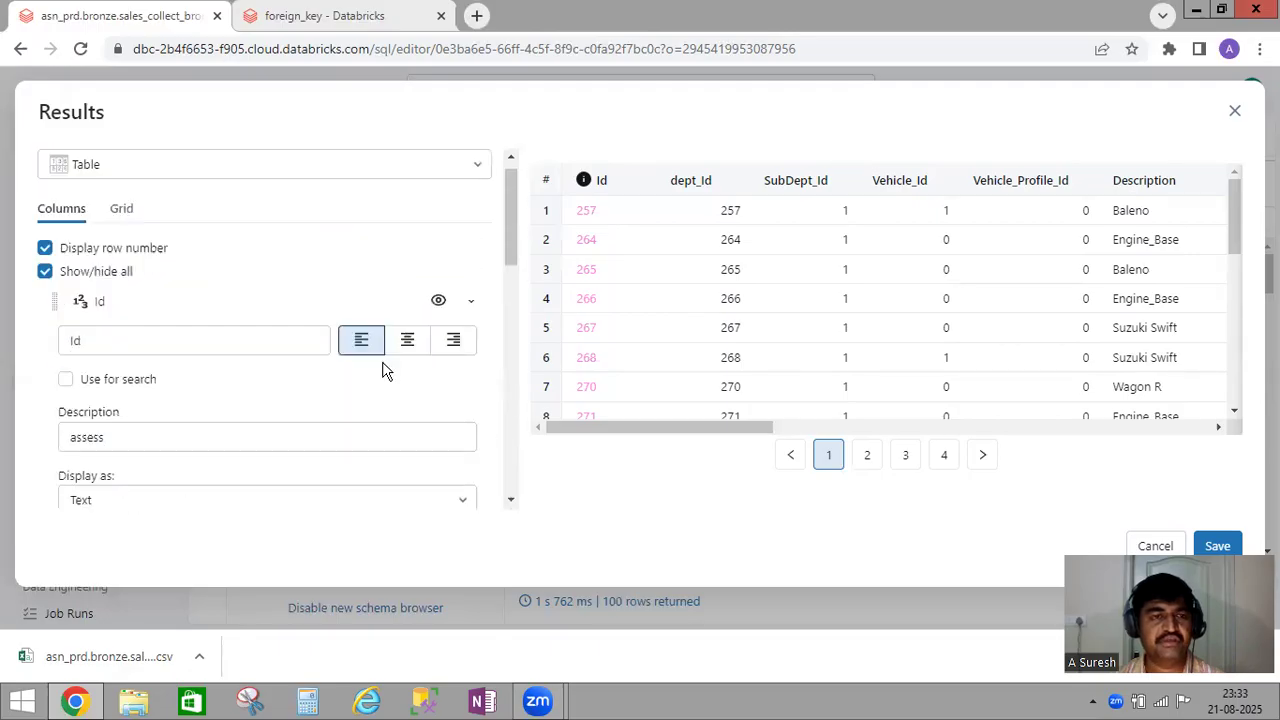
{"action": "scroll", "coordinate": [384, 370], "scroll_direction": "down", "scroll_amount": 2}
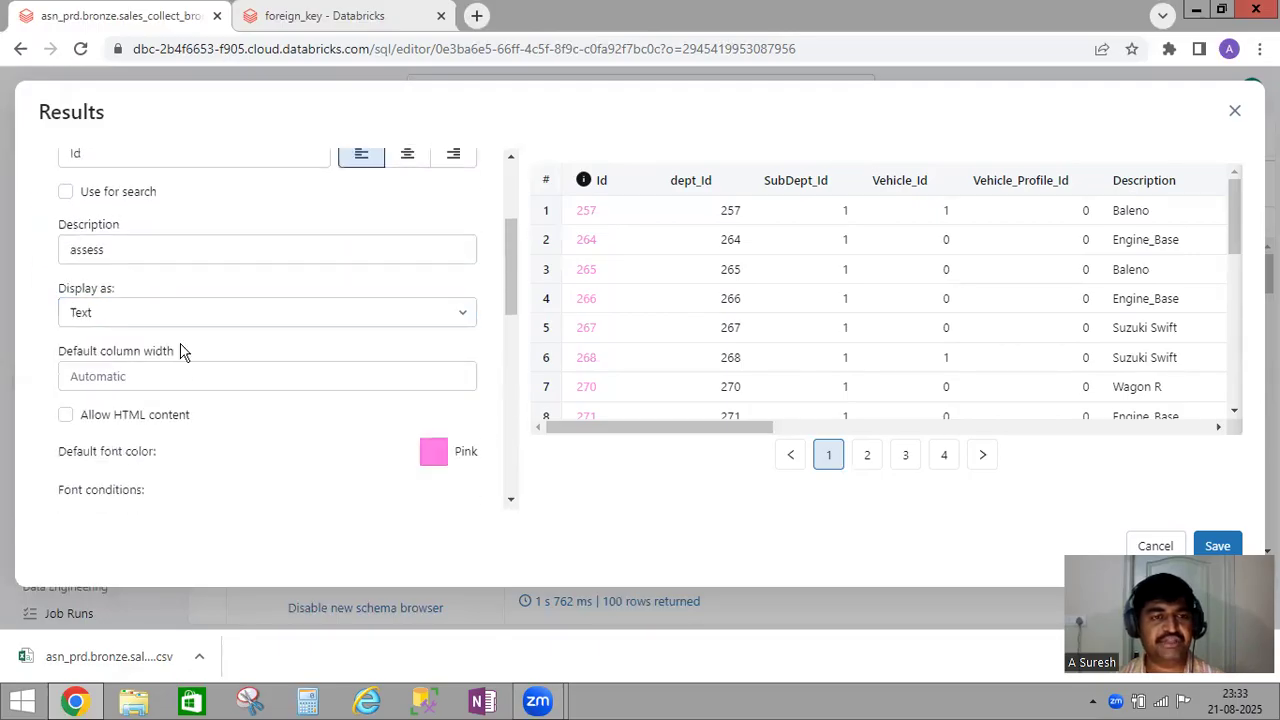
{"action": "scroll", "coordinate": [170, 410], "scroll_direction": "down", "scroll_amount": 1}
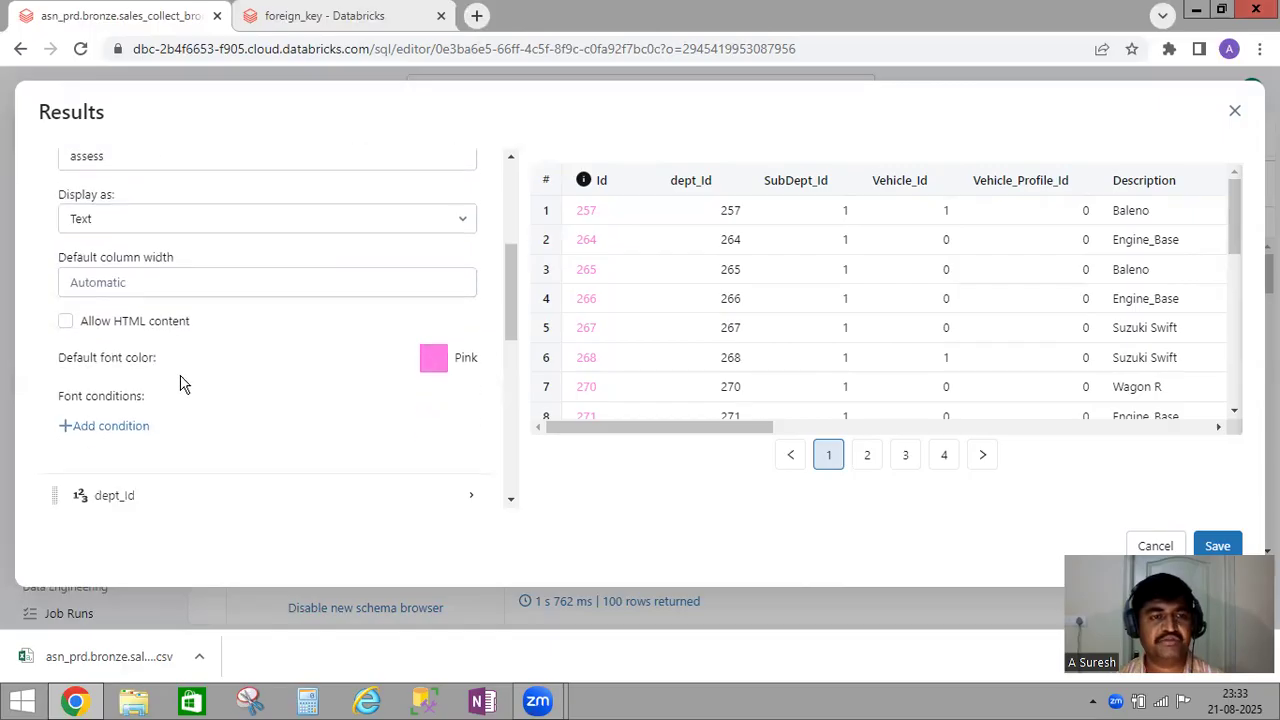
{"action": "scroll", "coordinate": [200, 347], "scroll_direction": "up", "scroll_amount": 3}
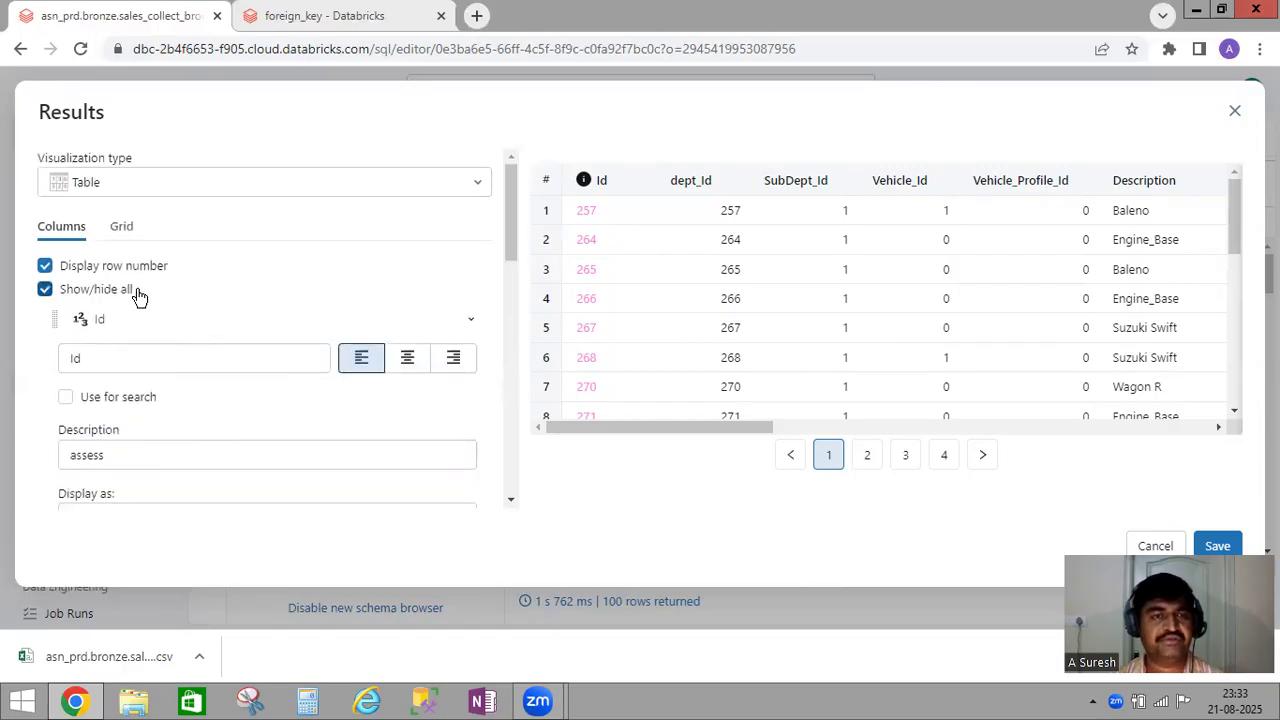
{"action": "left_click", "coordinate": [121, 230]}
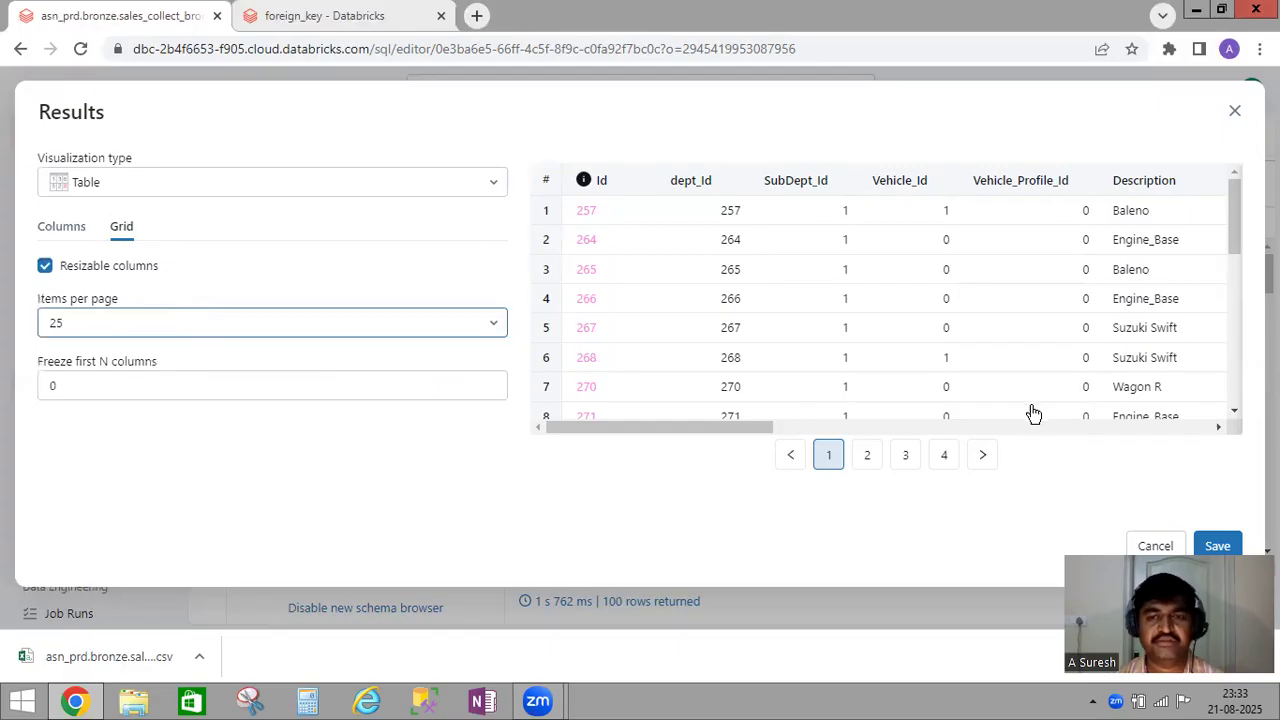
{"action": "scroll", "coordinate": [1215, 330], "scroll_direction": "down", "scroll_amount": 5}
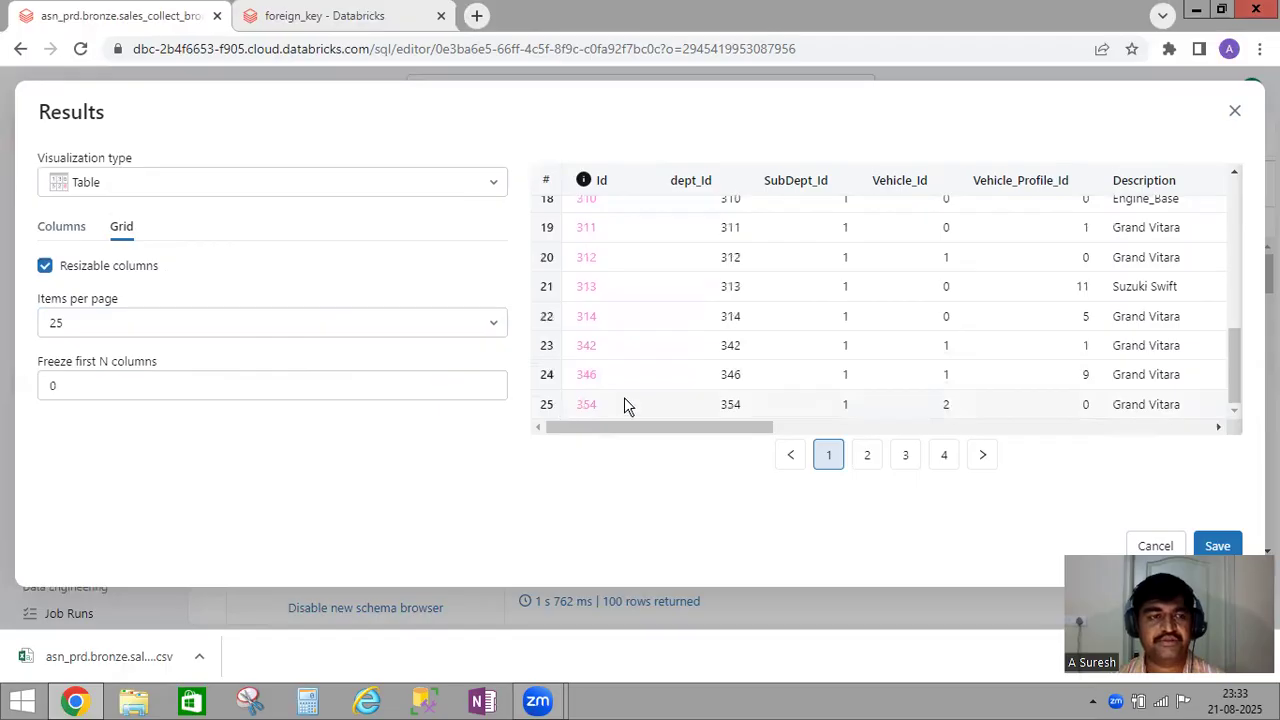
{"action": "left_click", "coordinate": [480, 325]}
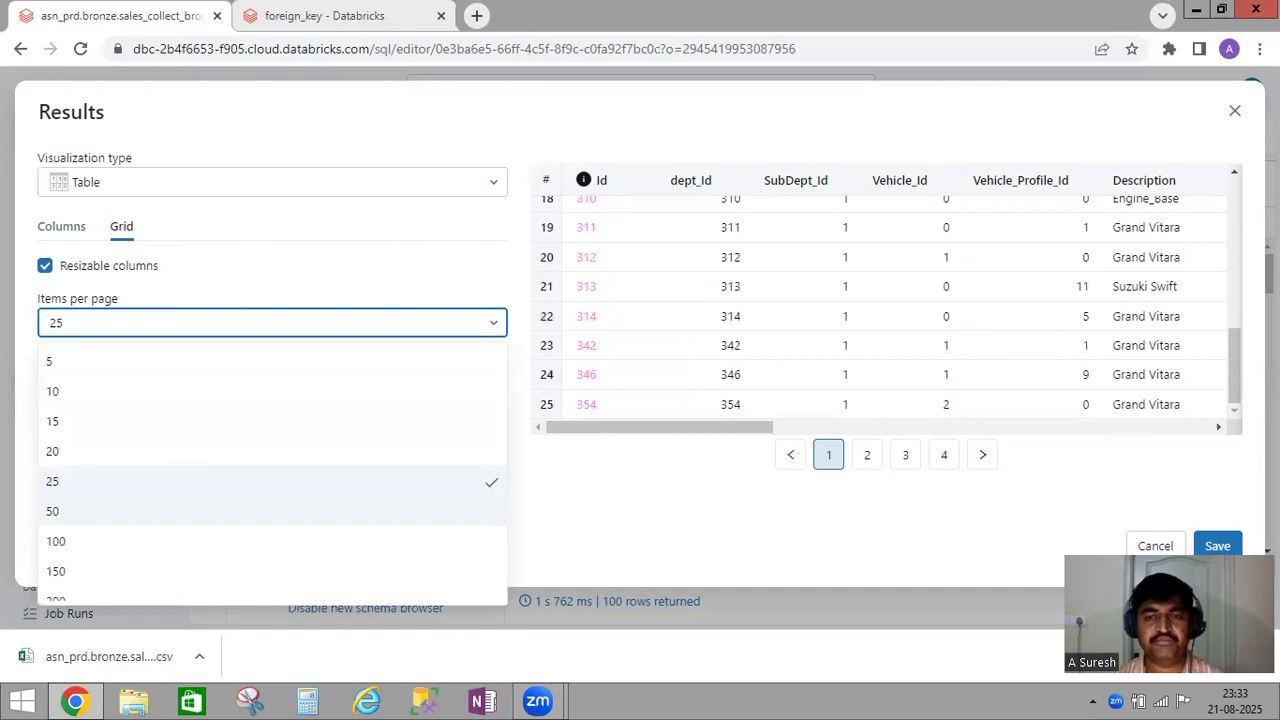
{"action": "left_click", "coordinate": [1123, 358]}
{"action": "scroll", "coordinate": [1237, 306], "scroll_direction": "down", "scroll_amount": 4}
{"action": "scroll", "coordinate": [1232, 418], "scroll_direction": "down", "scroll_amount": 3}
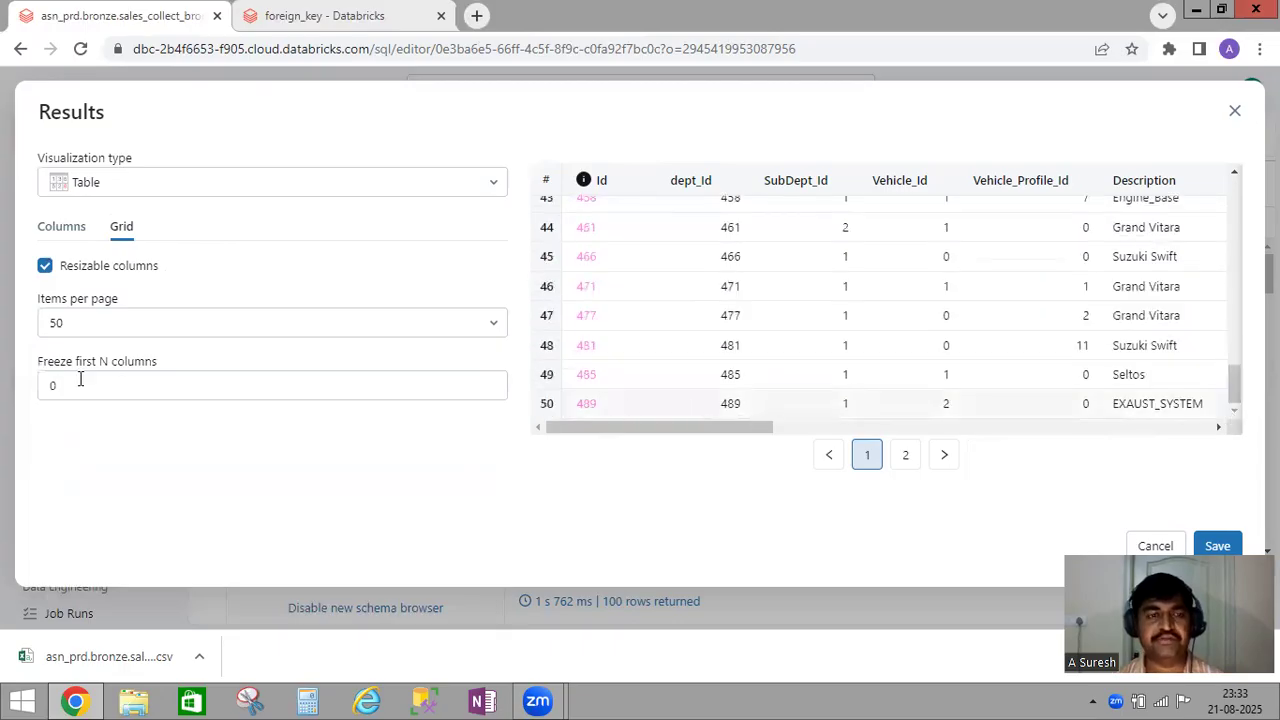
Step: Freeze the first 5 columns of the table and check the frozen columns across the width of the preview
{"action": "left_click", "coordinate": [57, 383]}
{"action": "left_click", "coordinate": [63, 386]}
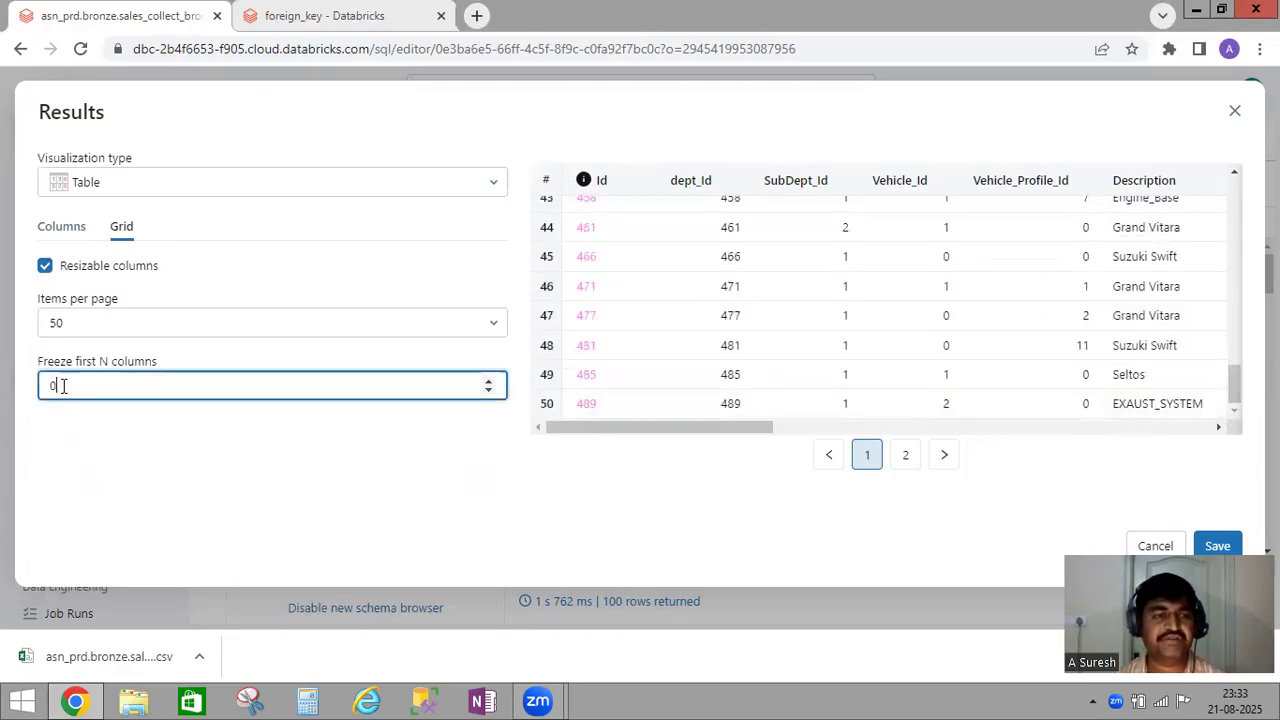
{"action": "left_click", "coordinate": [680, 430]}
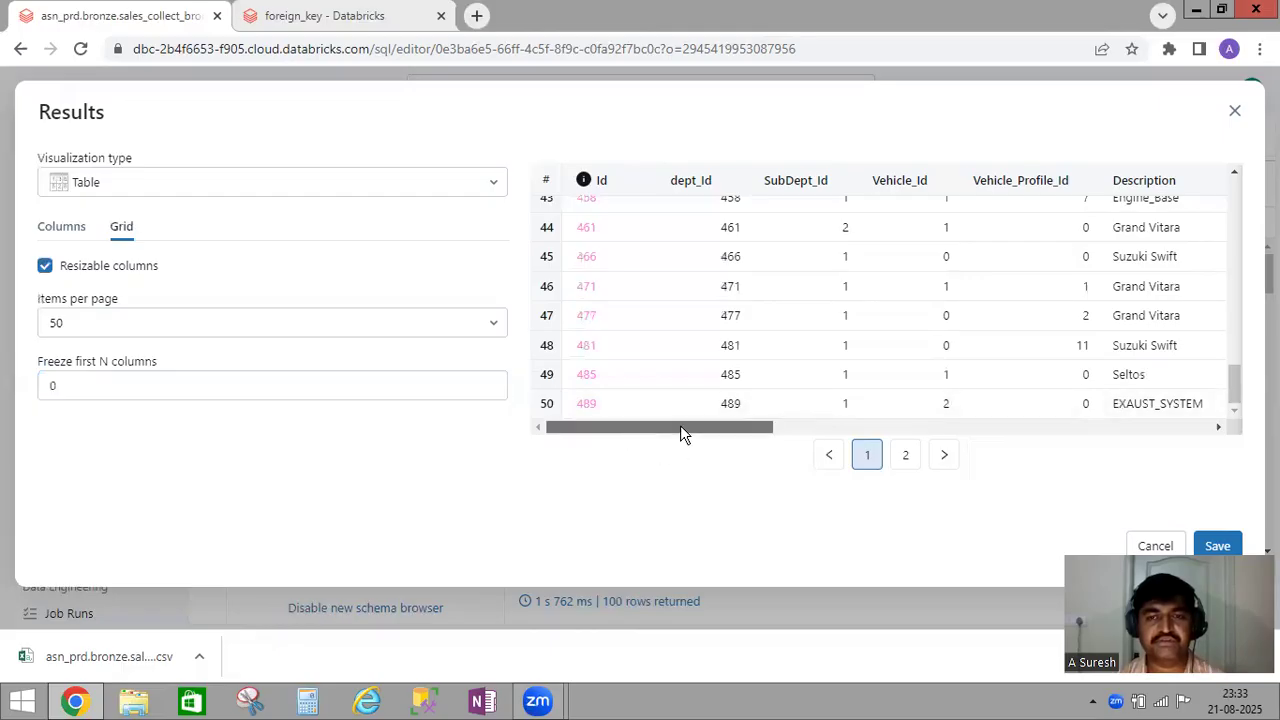
{"action": "left_click_drag", "start_coordinate": [849, 413], "coordinate": [1200, 427]}
{"action": "scroll", "coordinate": [540, 400], "scroll_direction": "left", "scroll_amount": 10}
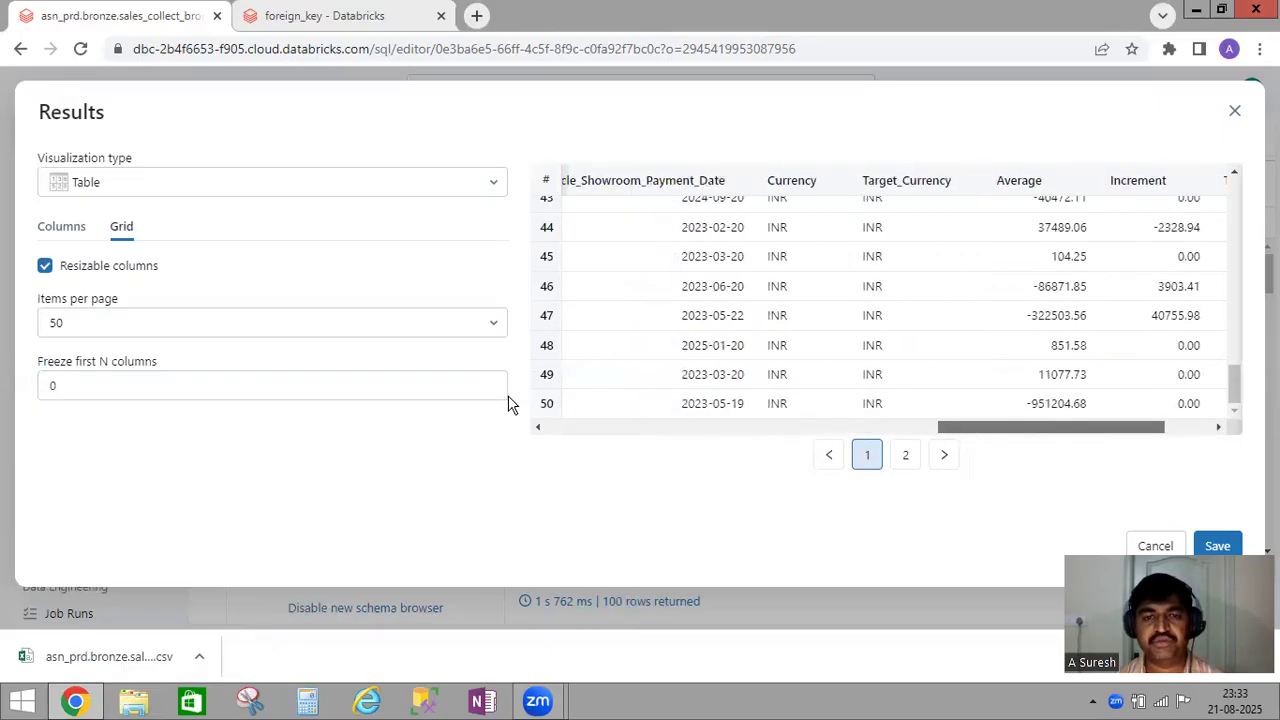
{"action": "left_click_drag", "start_coordinate": [112, 378], "coordinate": [34, 380]}
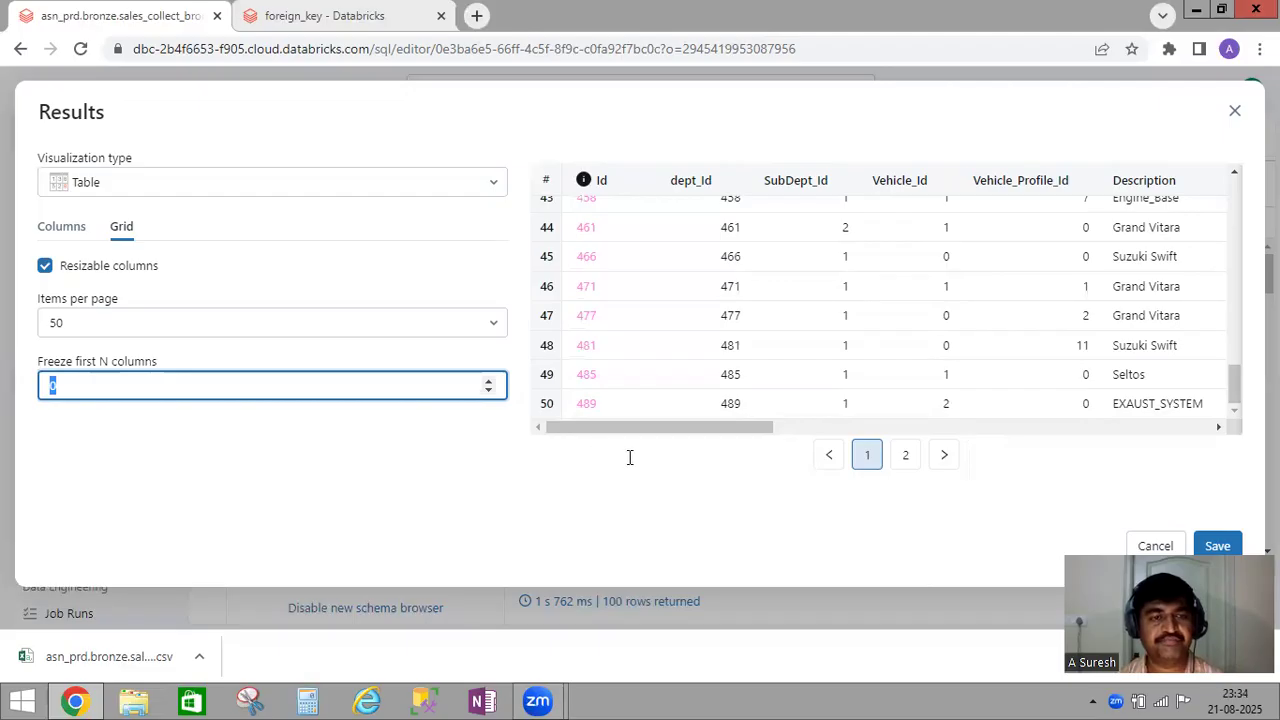
{"action": "type", "text": "5"}
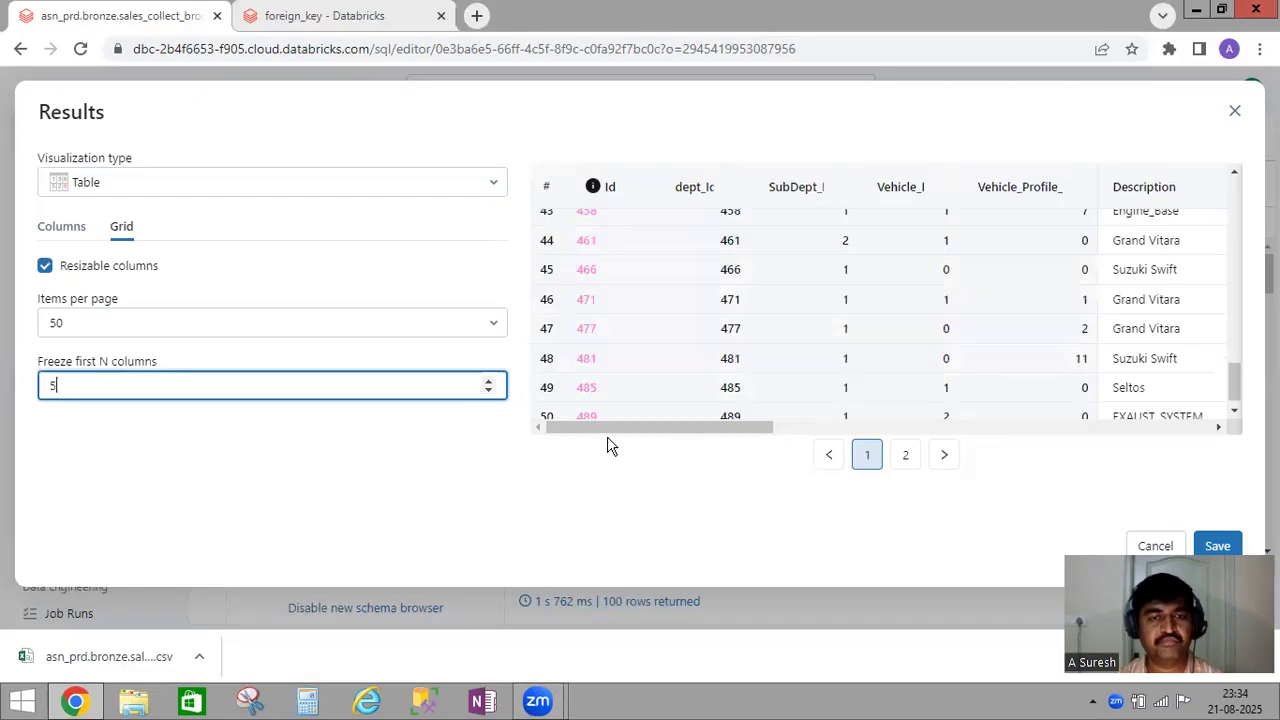
{"action": "left_click_drag", "start_coordinate": [606, 429], "coordinate": [575, 432]}
{"action": "left_click_drag", "start_coordinate": [680, 433], "coordinate": [1103, 428]}
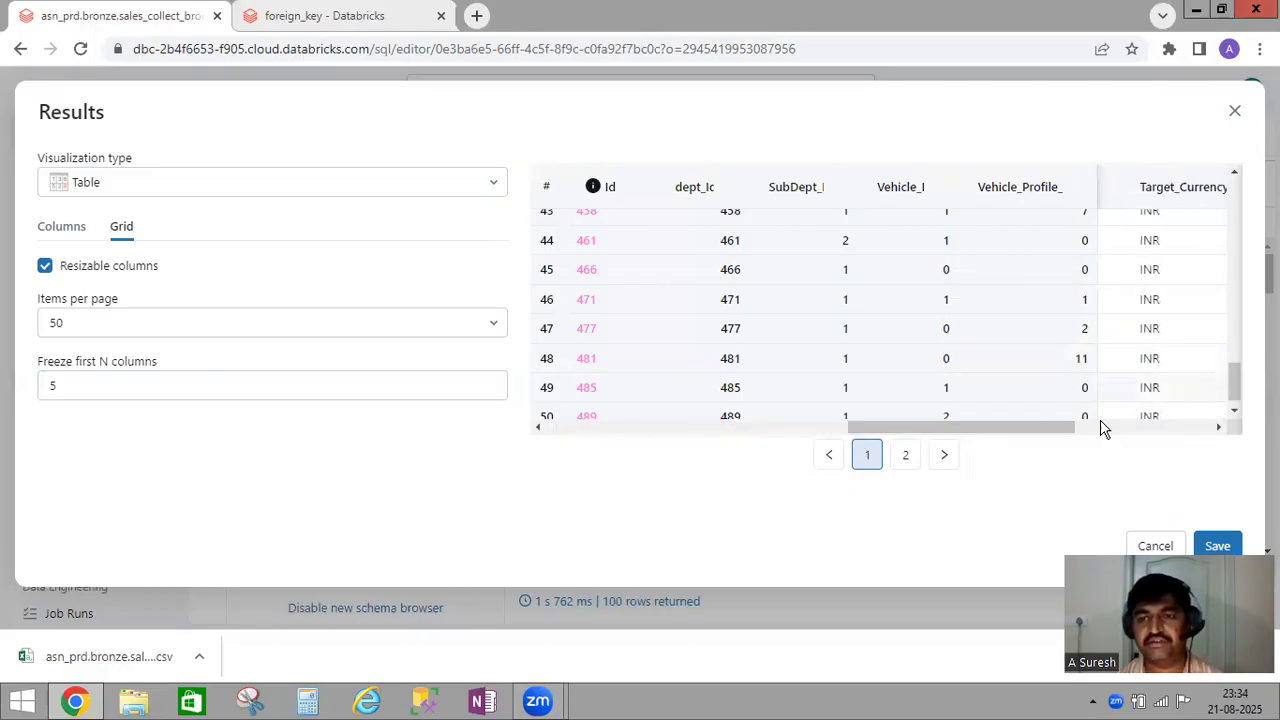
{"action": "left_click_drag", "start_coordinate": [1006, 429], "coordinate": [1214, 420]}
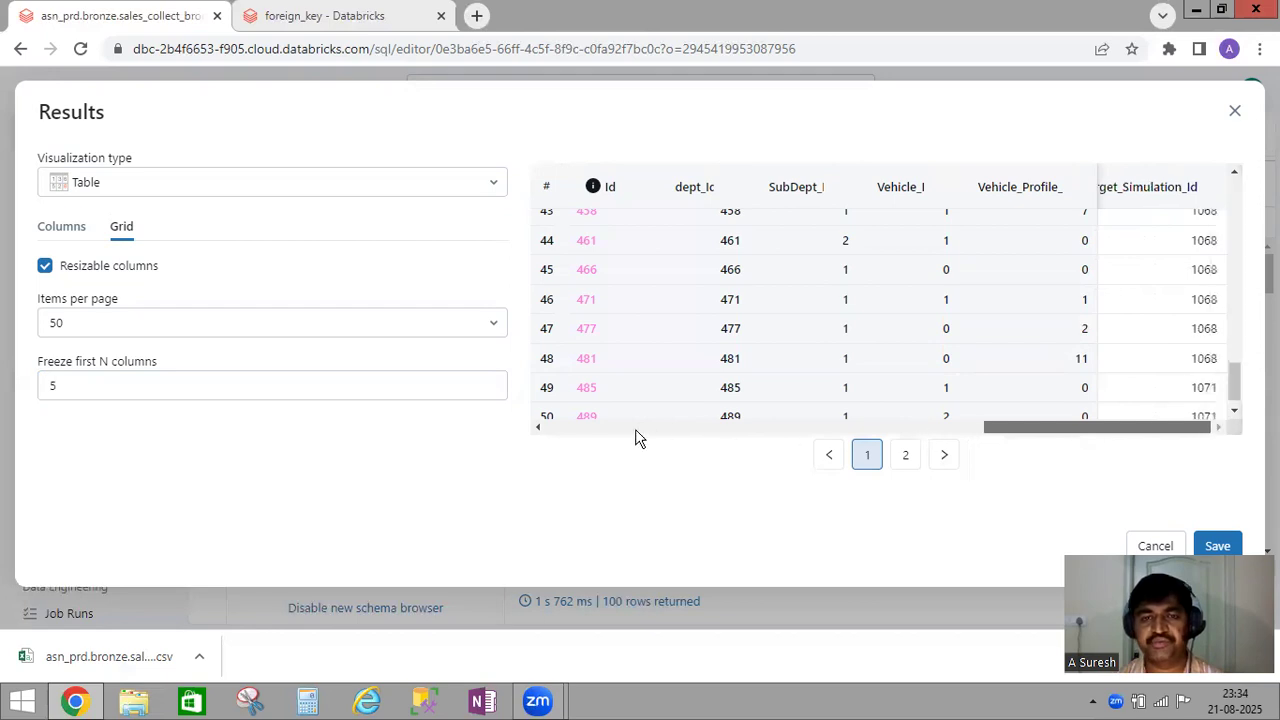
{"action": "left_click_drag", "start_coordinate": [546, 423], "coordinate": [530, 422]}
Step: Reduce the frozen columns to the first 3, check the preview, and discard the unsaved table visualization changes
{"action": "left_click_drag", "start_coordinate": [76, 389], "coordinate": [24, 382]}
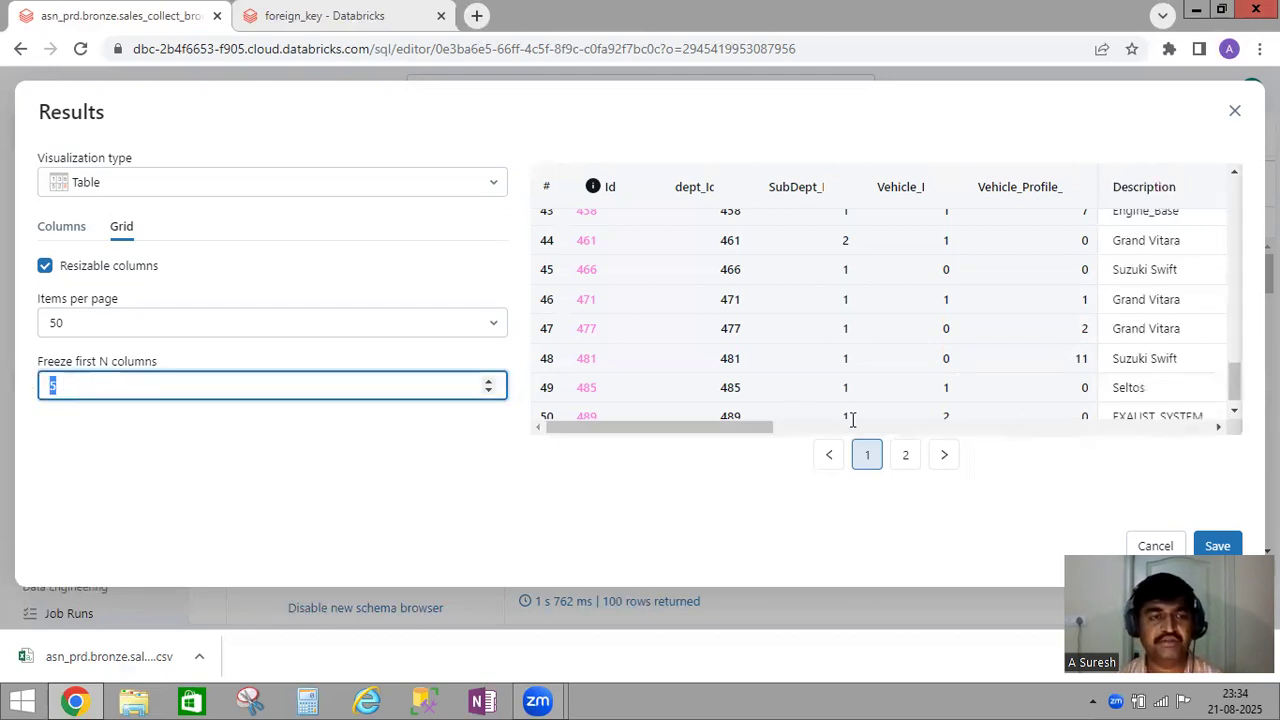
{"action": "type", "text": "3"}
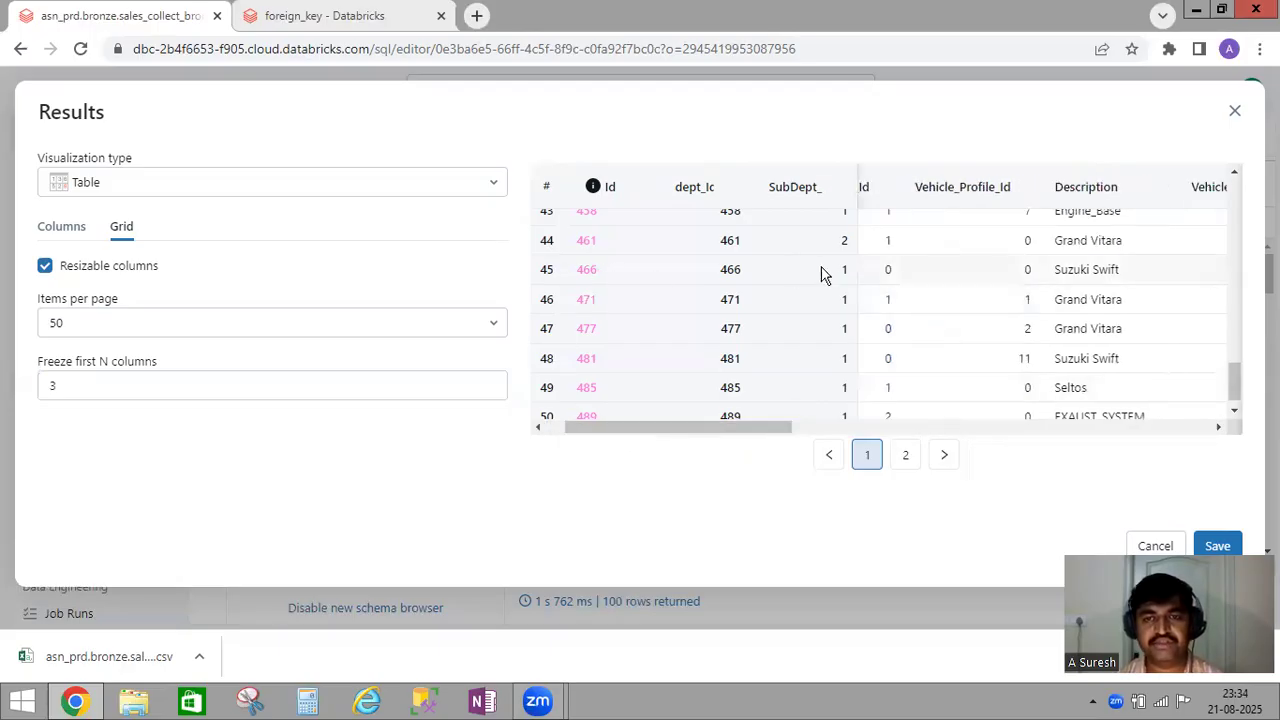
{"action": "left_click_drag", "start_coordinate": [650, 424], "coordinate": [549, 432]}
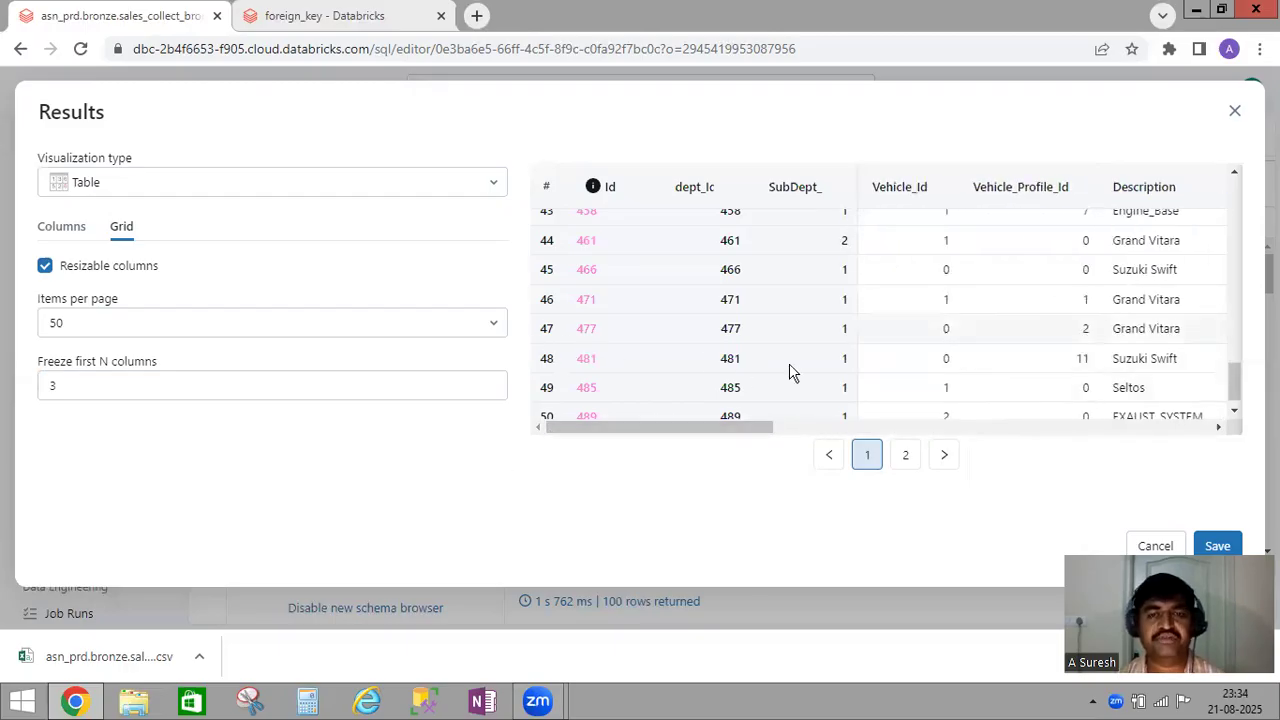
{"action": "key", "text": "Escape"}
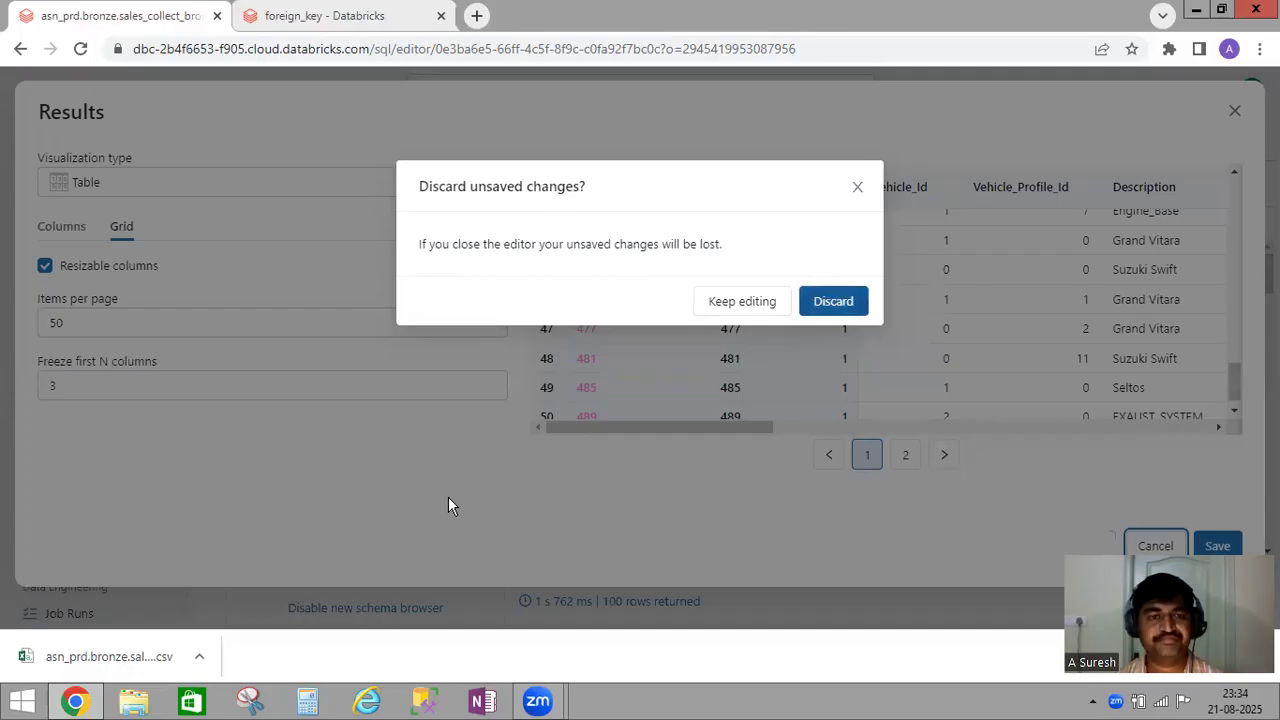
{"action": "key", "text": "Return"}
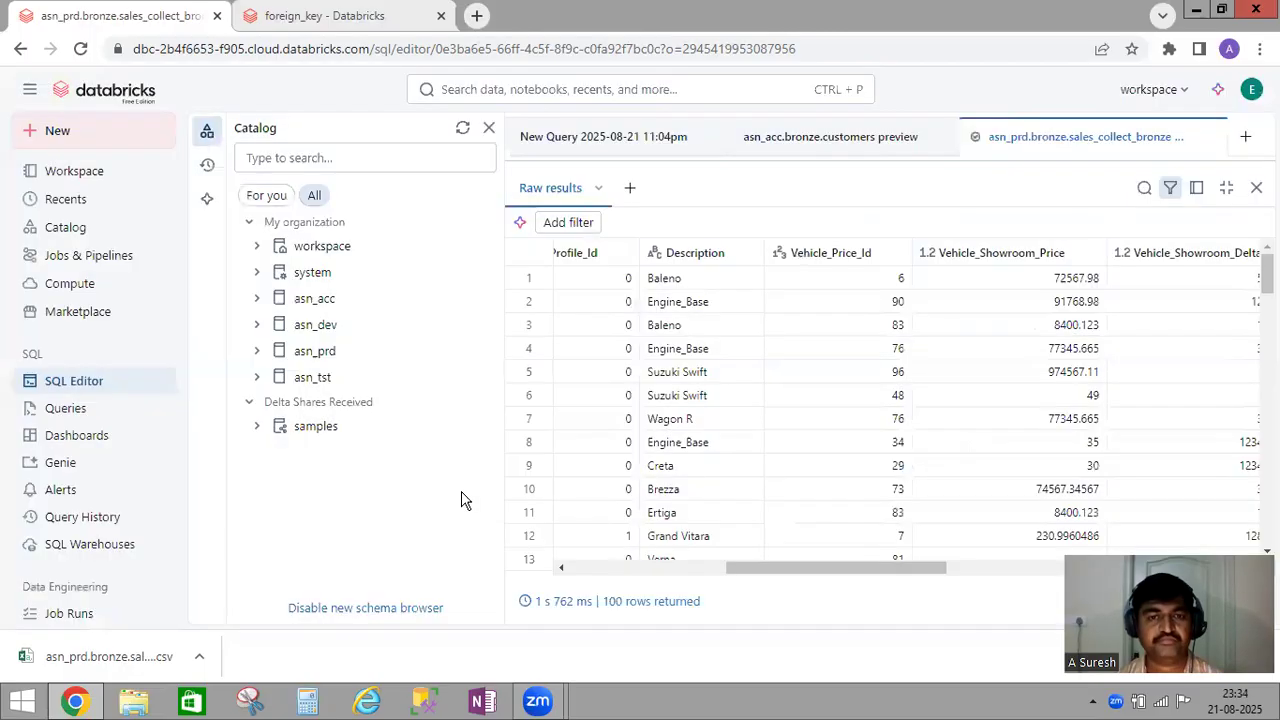
Step: Add a bar chart visualization to the raw results with Vehicle_Id as the X column
{"action": "left_click", "coordinate": [599, 189]}
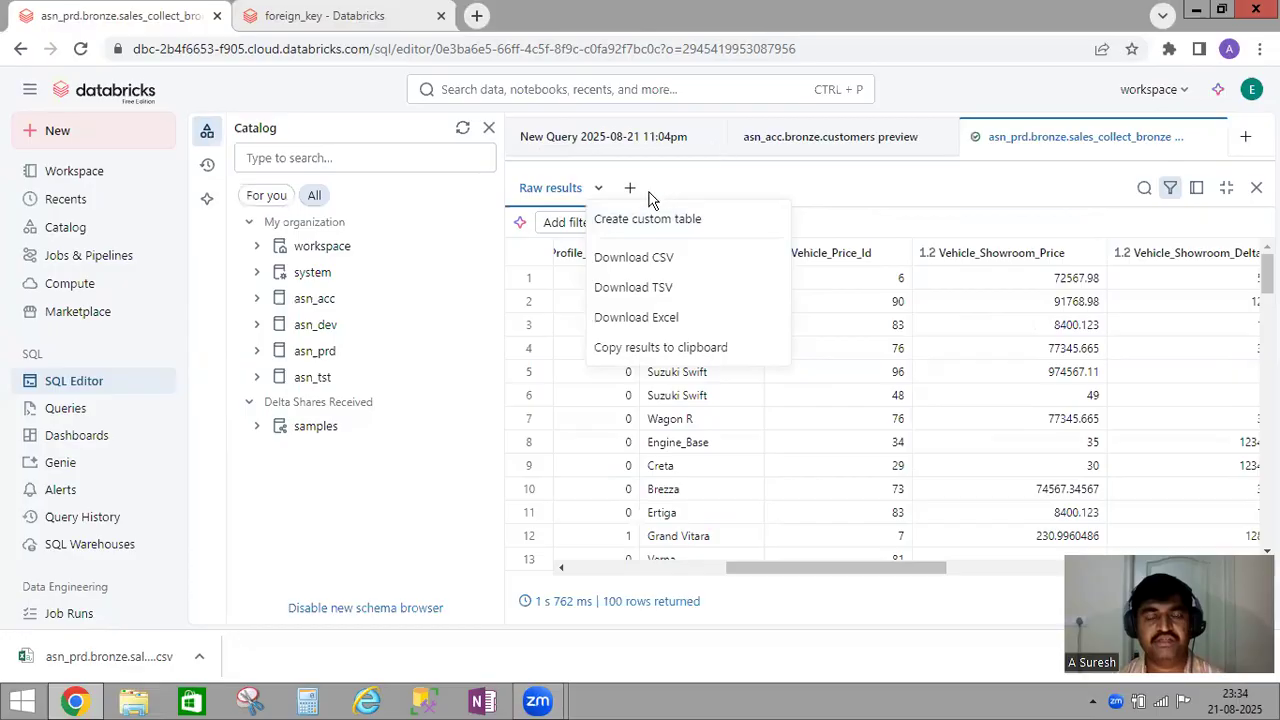
{"action": "left_click", "coordinate": [652, 188]}
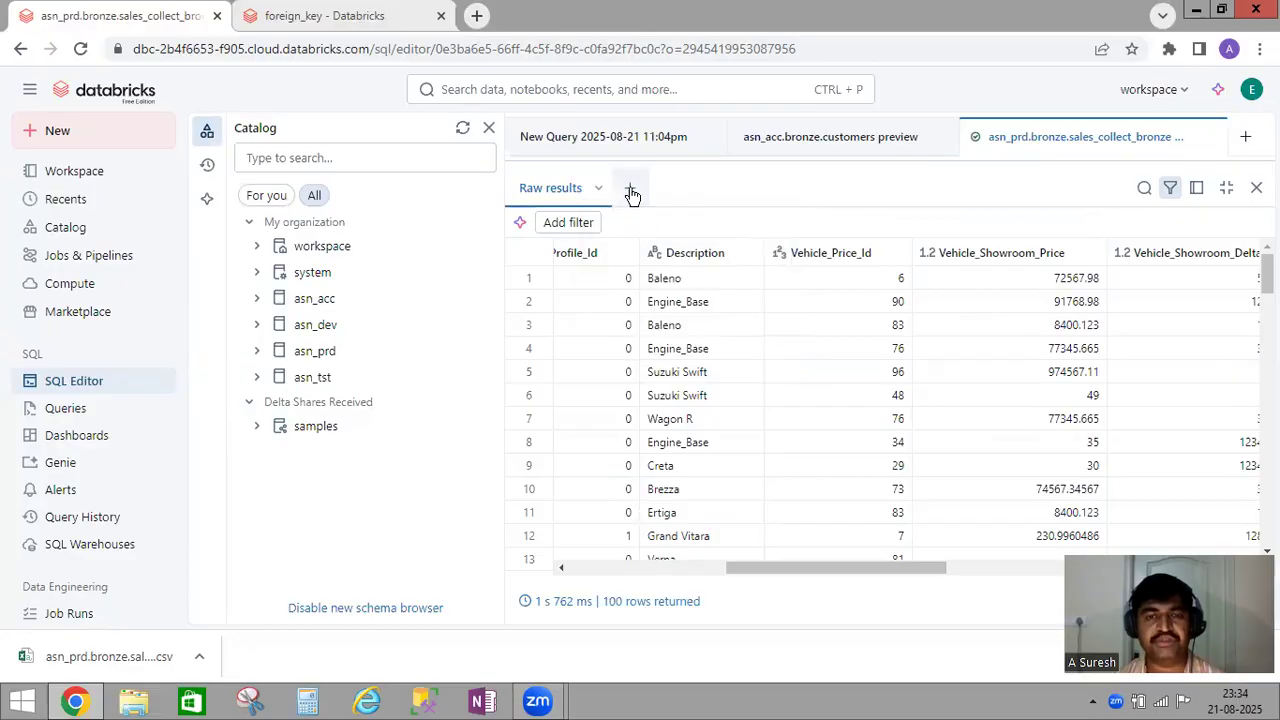
{"action": "left_click", "coordinate": [630, 190]}
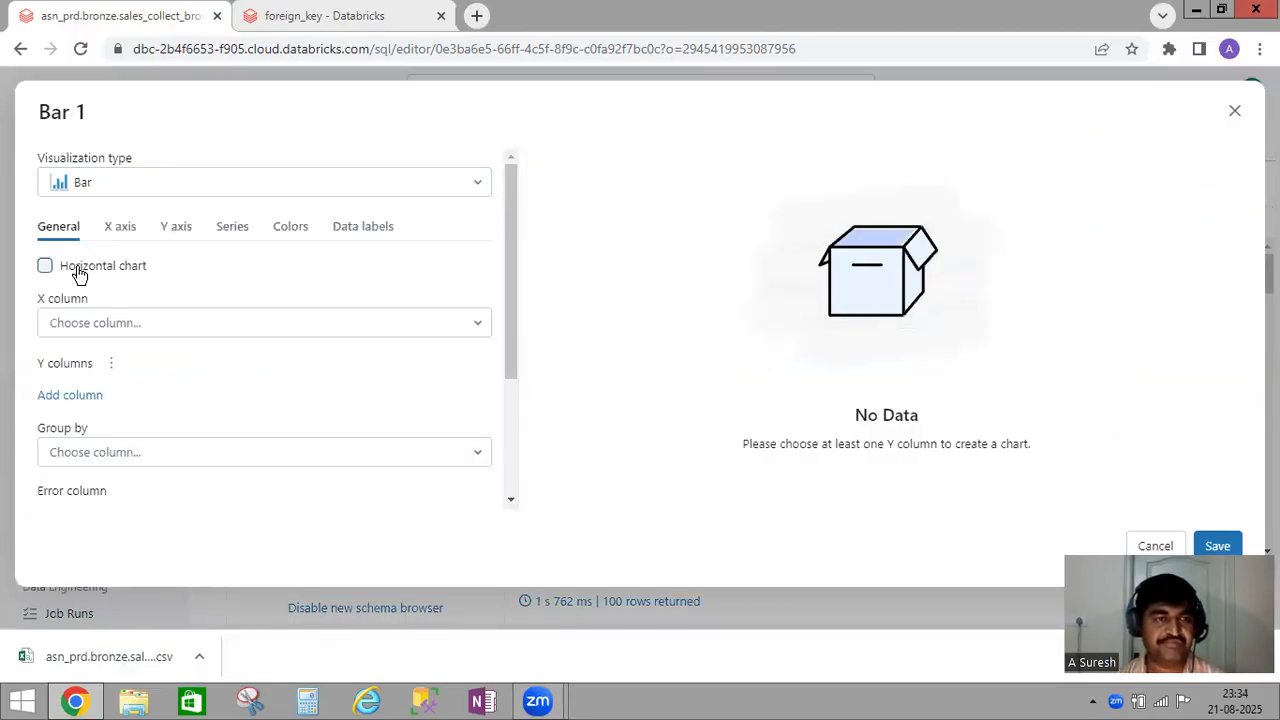
{"action": "left_click", "coordinate": [476, 321]}
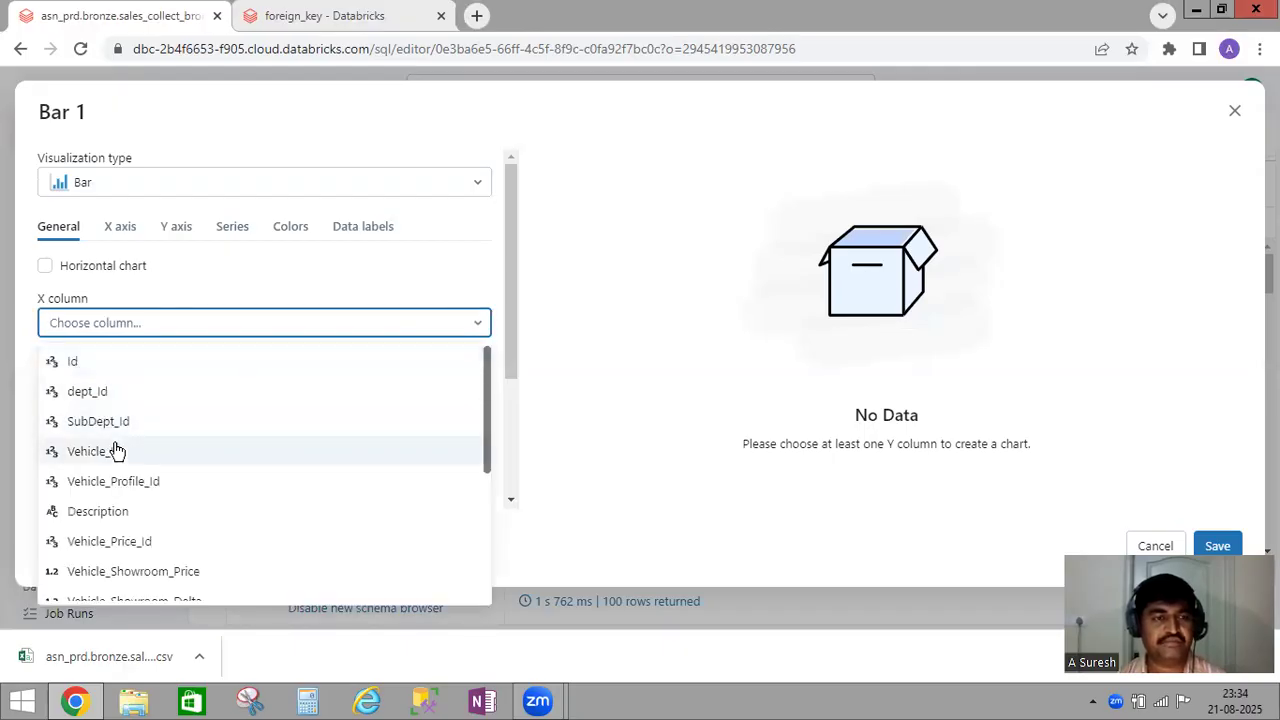
{"action": "key", "text": "Return"}
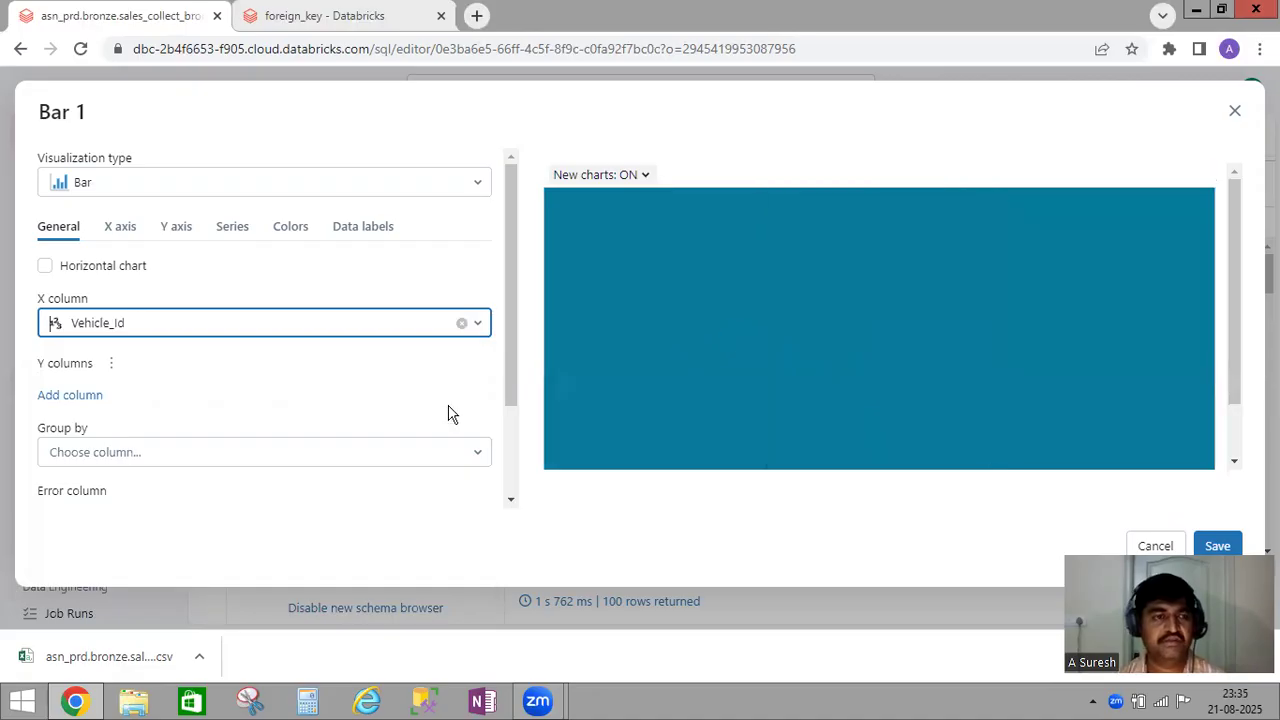
Step: Add Description as the bar chart's Y column, aggregated by Count distinct
{"action": "left_click", "coordinate": [90, 397]}
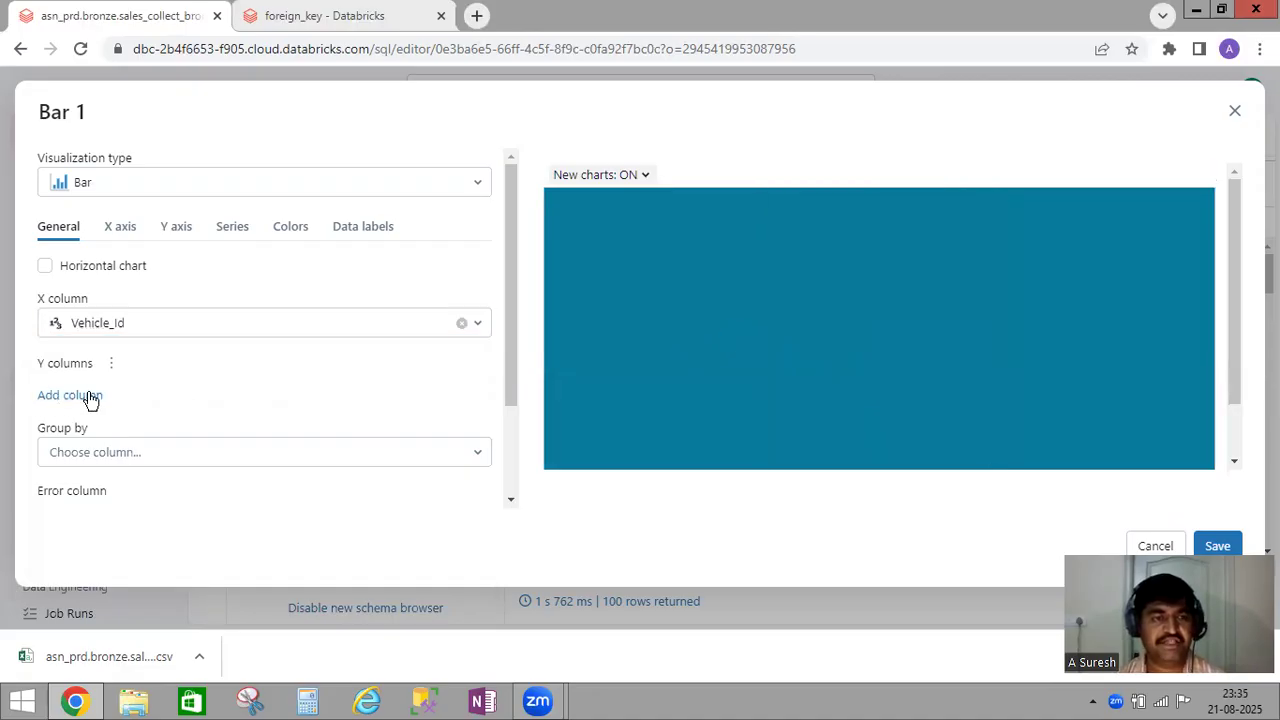
{"action": "left_click", "coordinate": [195, 393]}
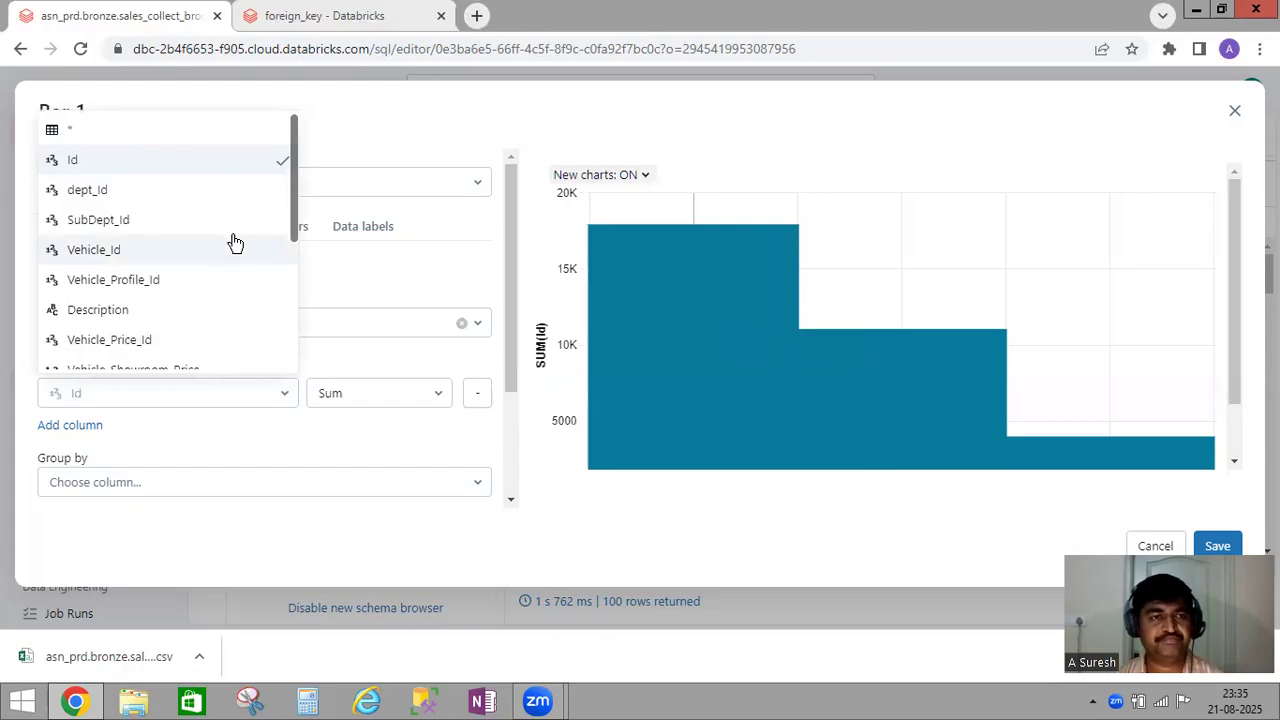
{"action": "scroll", "coordinate": [121, 286], "scroll_direction": "down", "scroll_amount": 1}
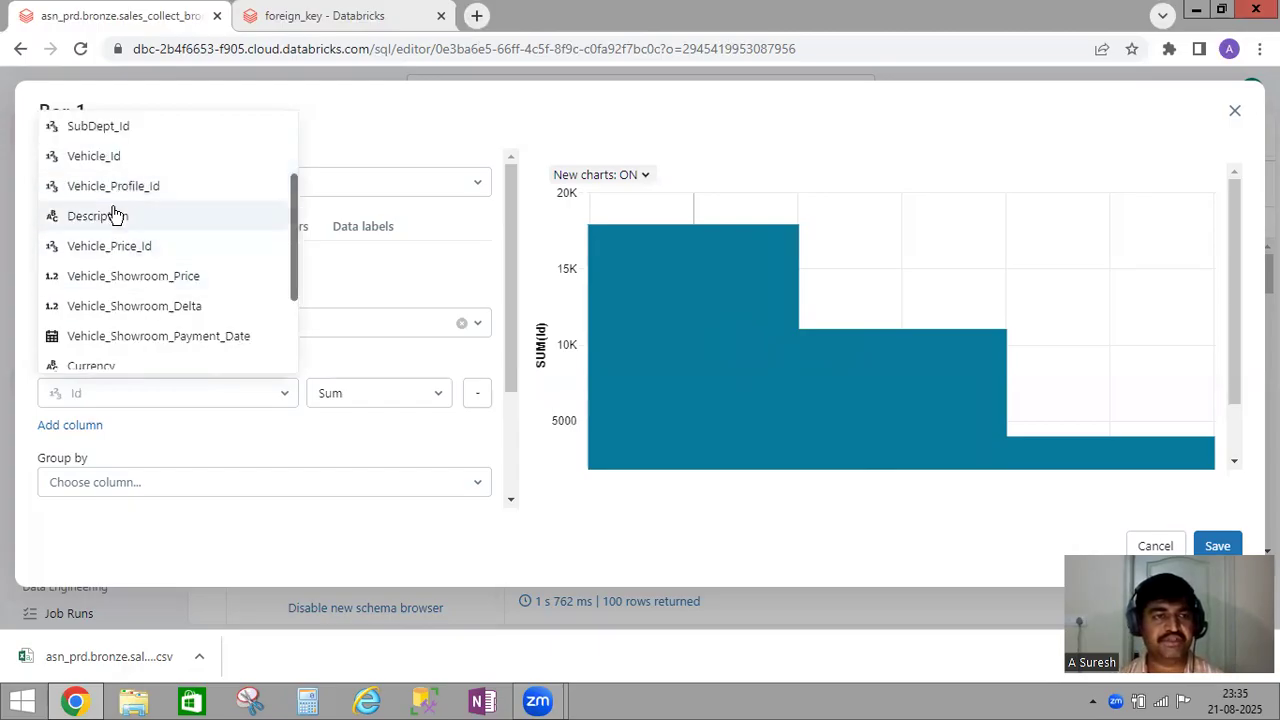
{"action": "left_click", "coordinate": [155, 230]}
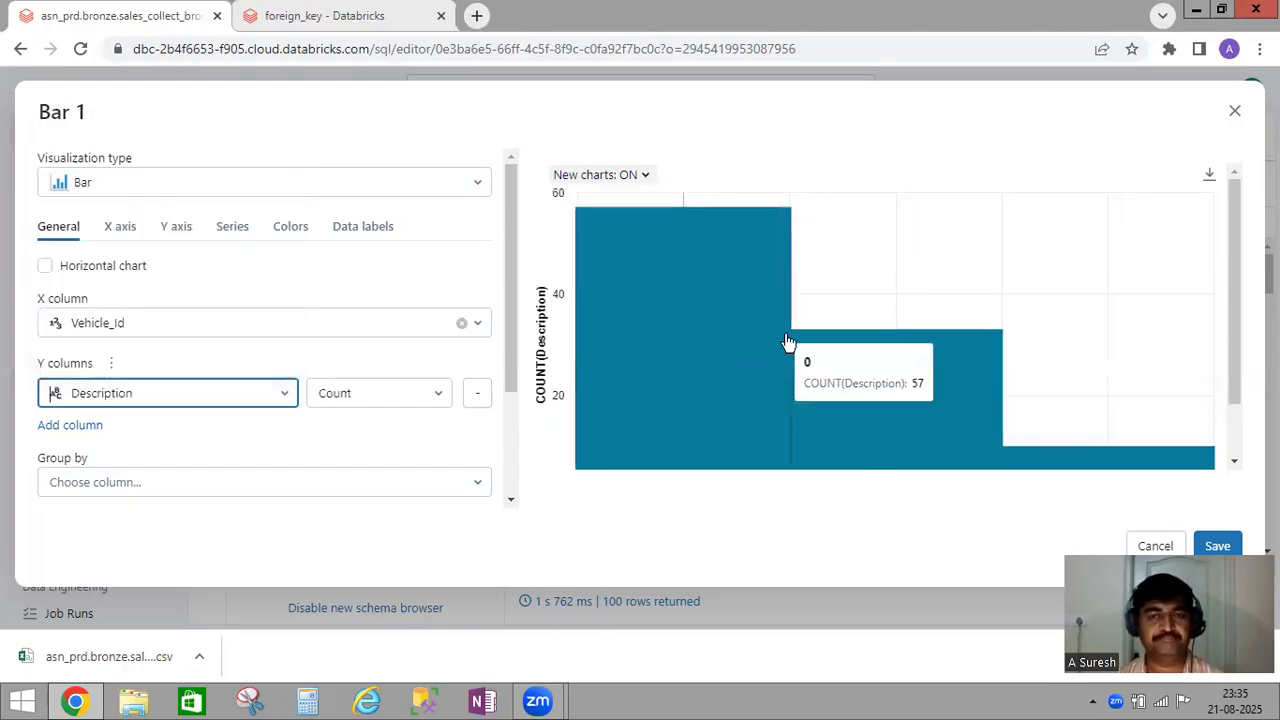
{"action": "left_click", "coordinate": [438, 390]}
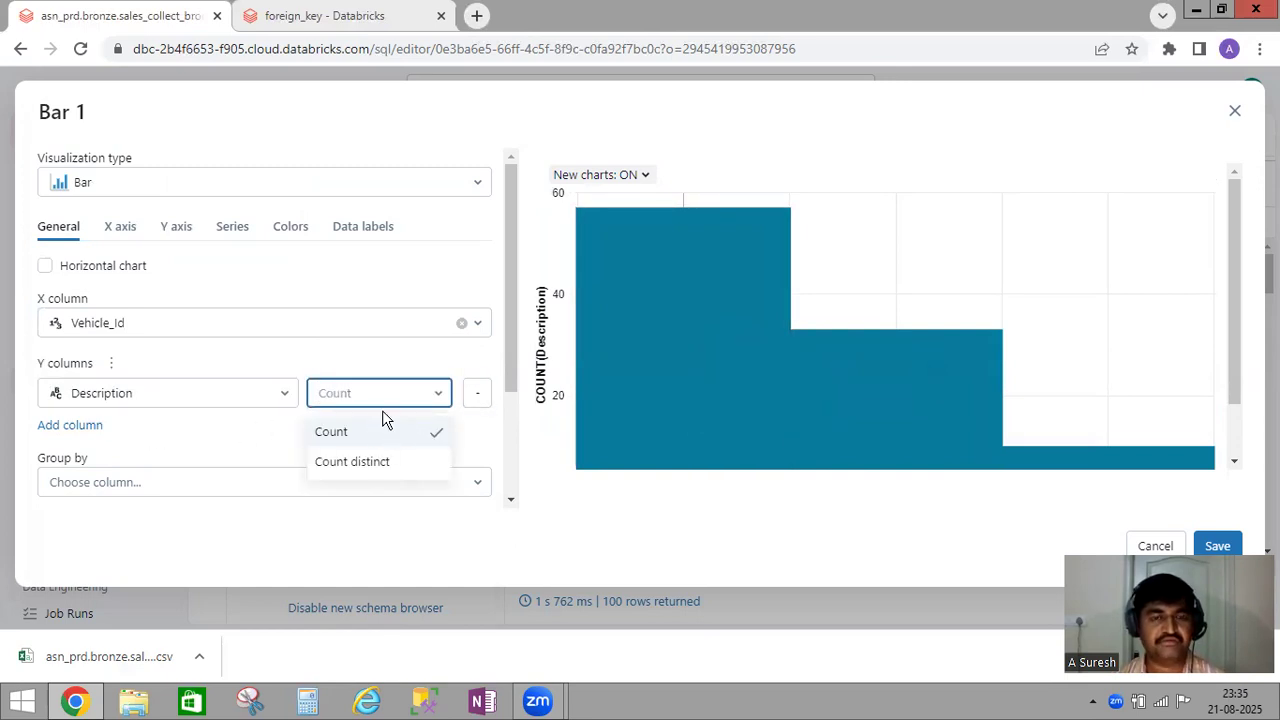
{"action": "left_click", "coordinate": [356, 464]}
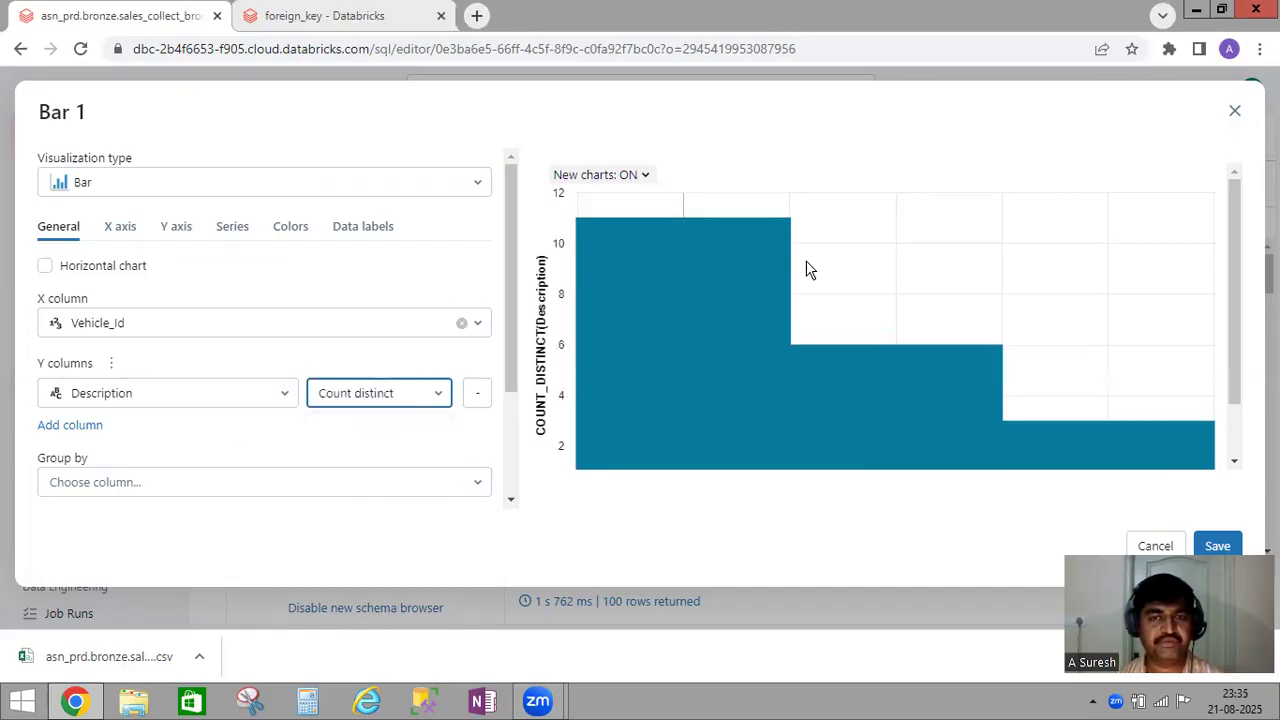
Step: Group the bar chart by the Id column
{"action": "scroll", "coordinate": [378, 444], "scroll_direction": "down", "scroll_amount": 1}
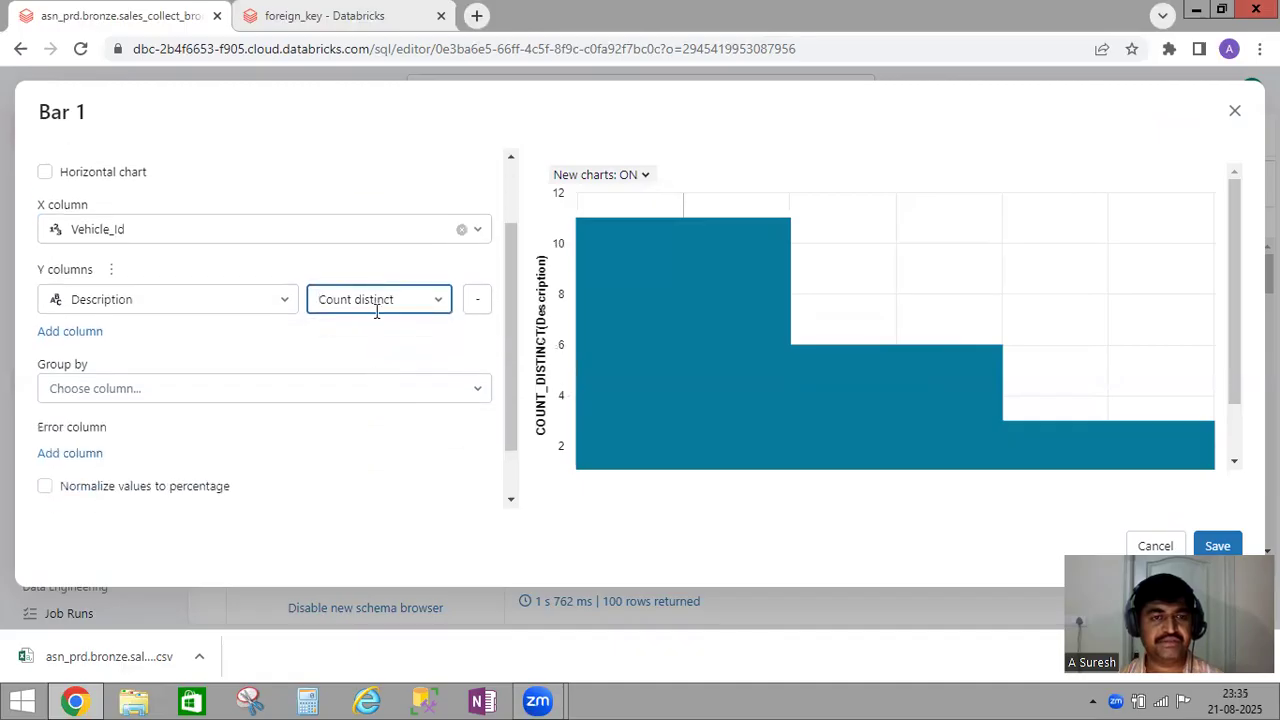
{"action": "left_click", "coordinate": [322, 389]}
{"action": "left_click", "coordinate": [479, 390]}
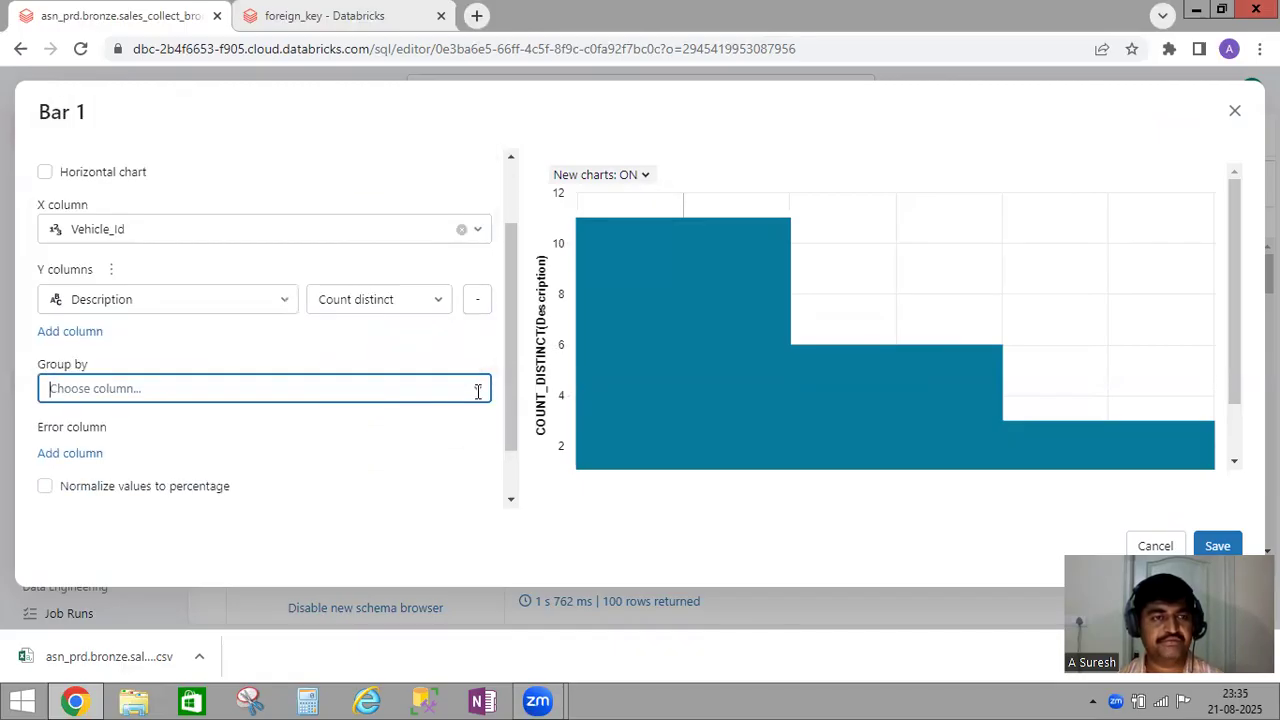
{"action": "left_click", "coordinate": [478, 390]}
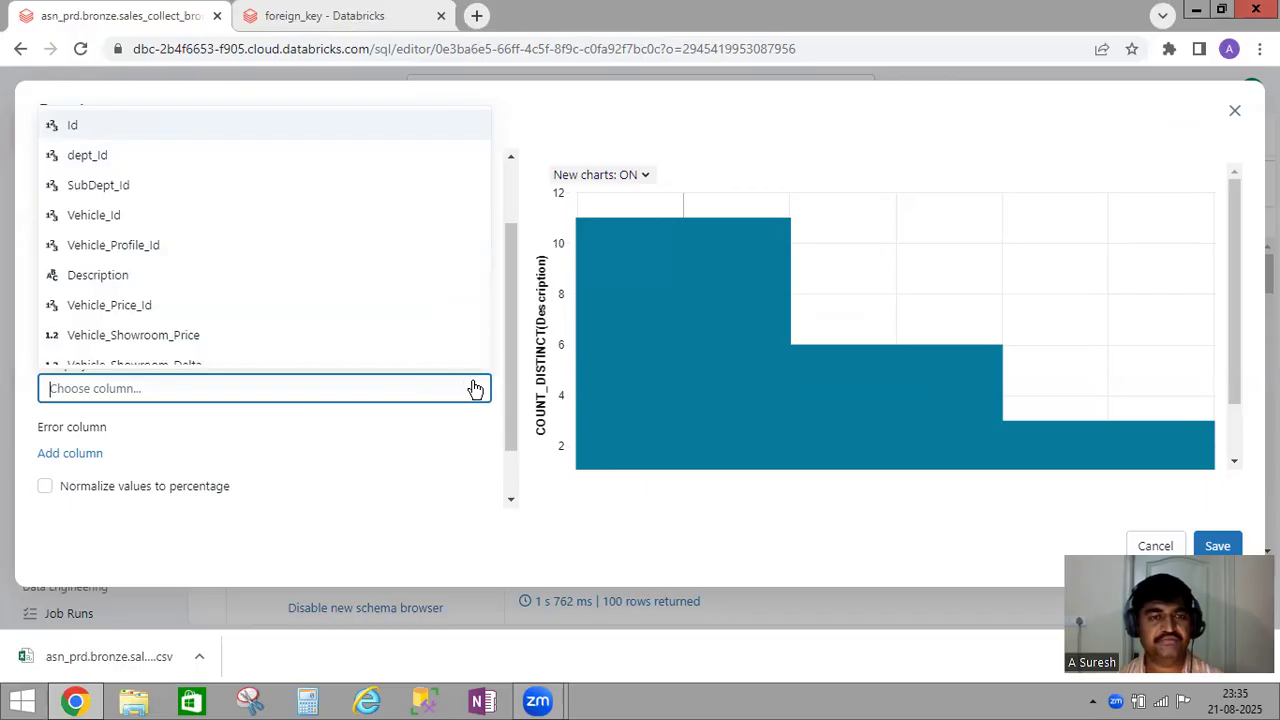
{"action": "left_click", "coordinate": [75, 126]}
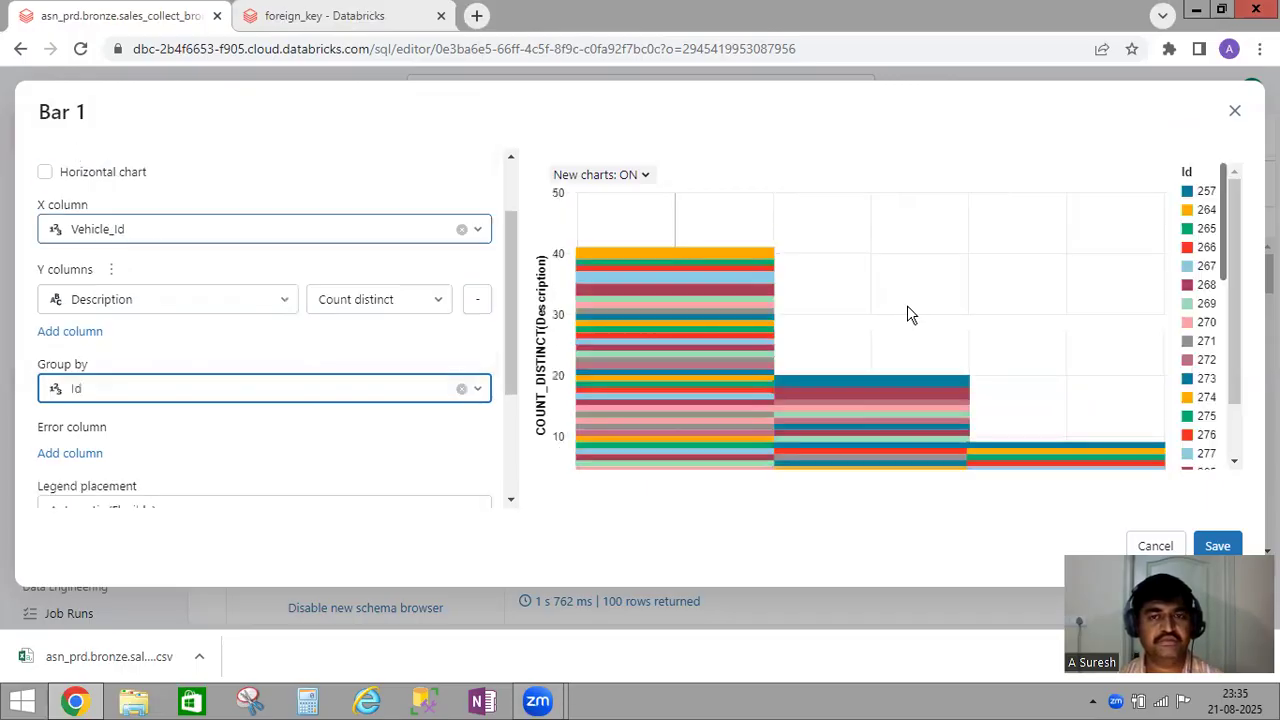
Step: Change the bar chart's grouping to the Average column and discard the unsaved visualization
{"action": "left_click", "coordinate": [473, 387]}
{"action": "scroll", "coordinate": [110, 280], "scroll_direction": "down", "scroll_amount": 2}
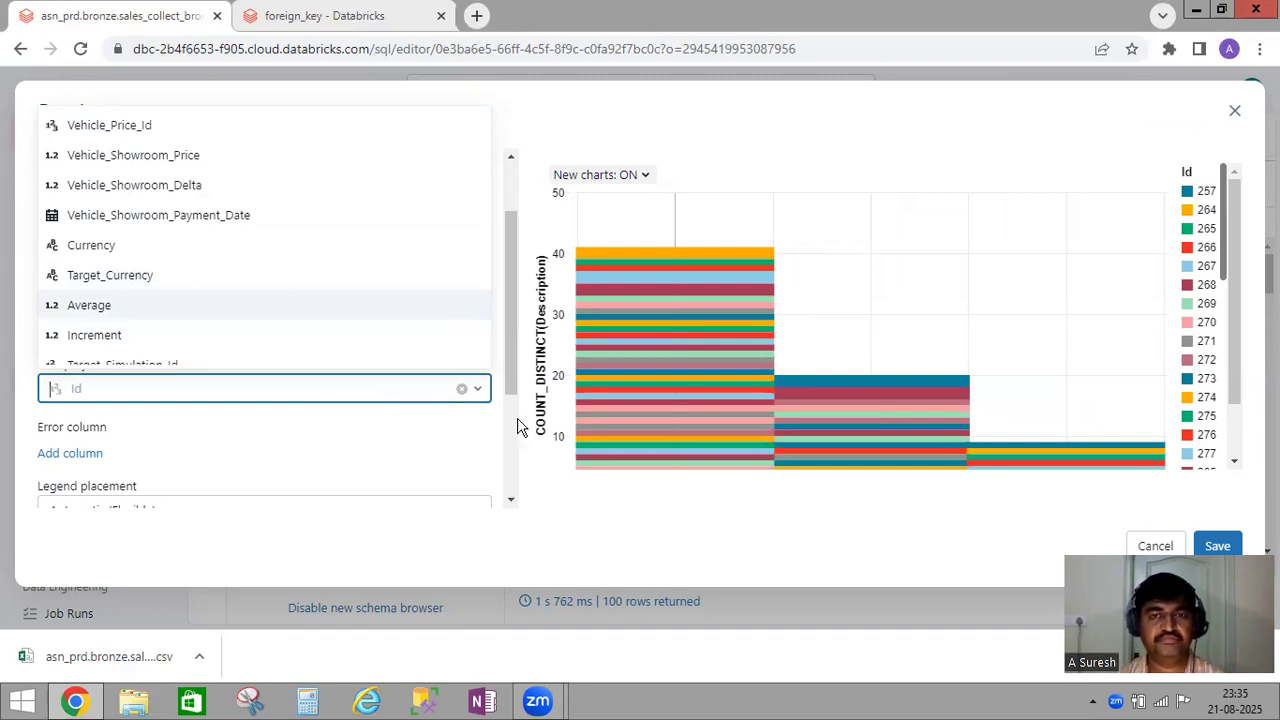
{"action": "key", "text": "Return"}
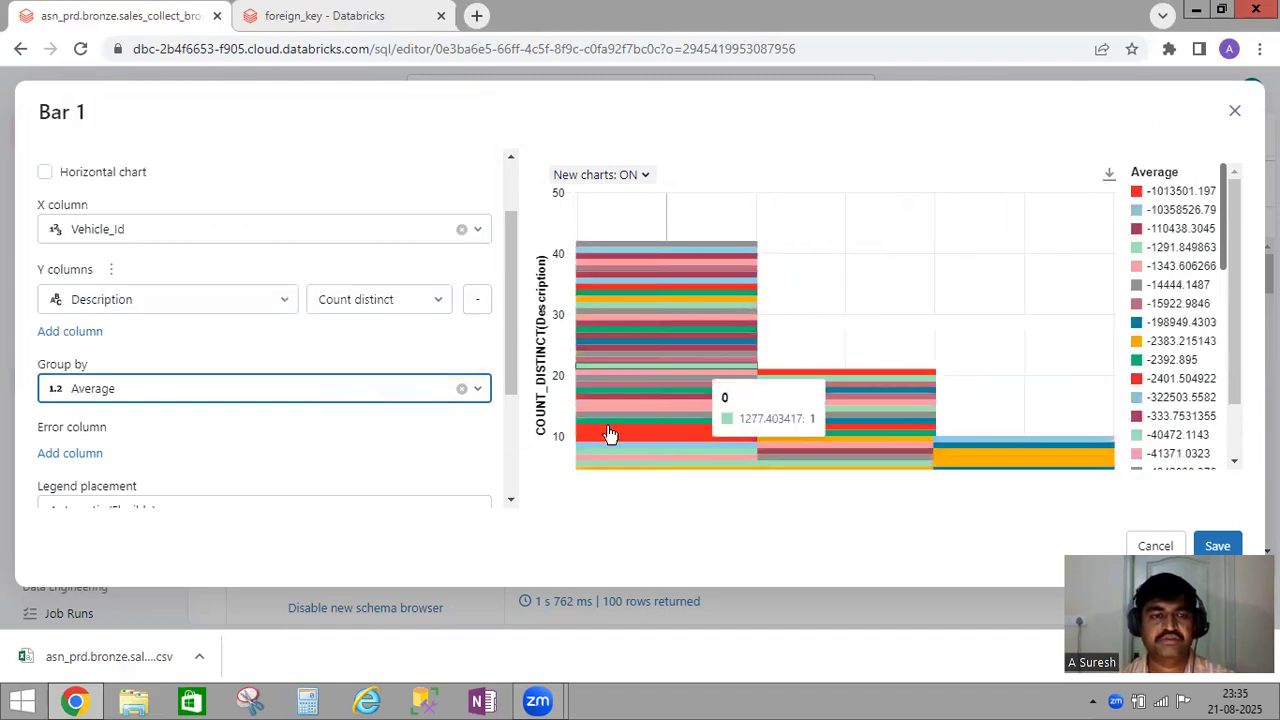
{"action": "scroll", "coordinate": [281, 428], "scroll_direction": "down", "scroll_amount": 2}
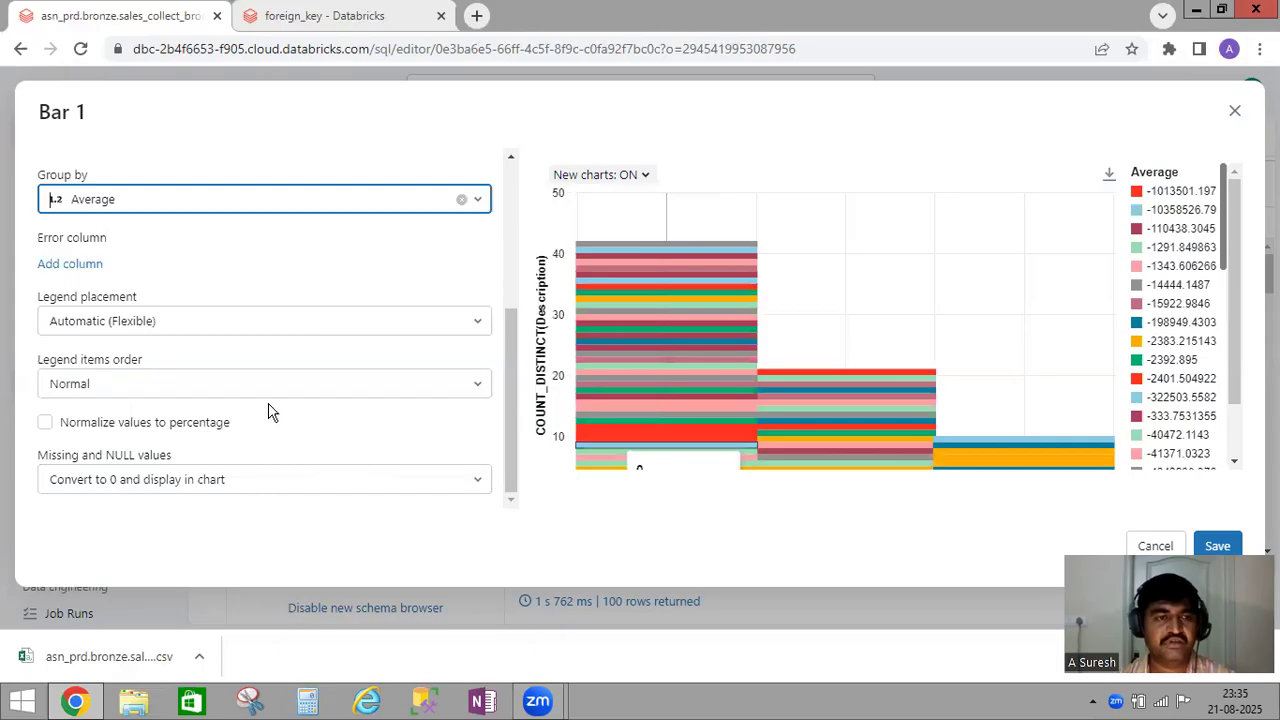
{"action": "left_click", "coordinate": [1155, 545]}
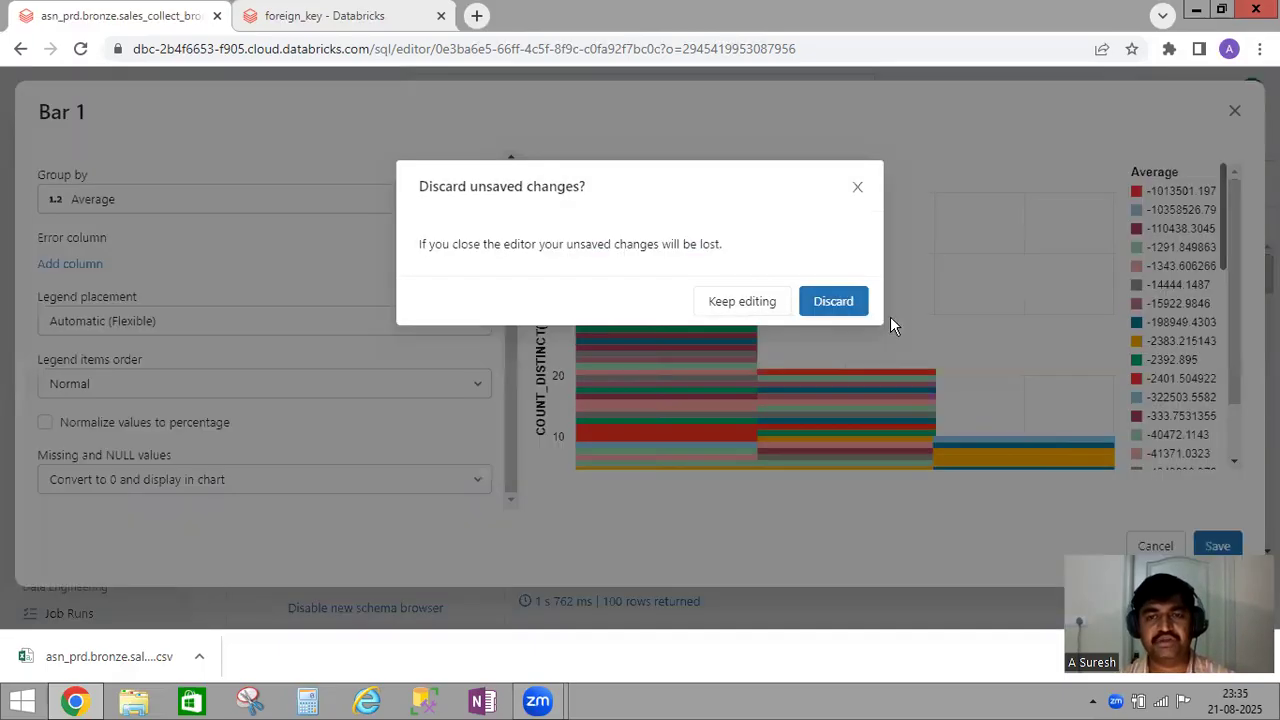
{"action": "key", "text": "Return"}
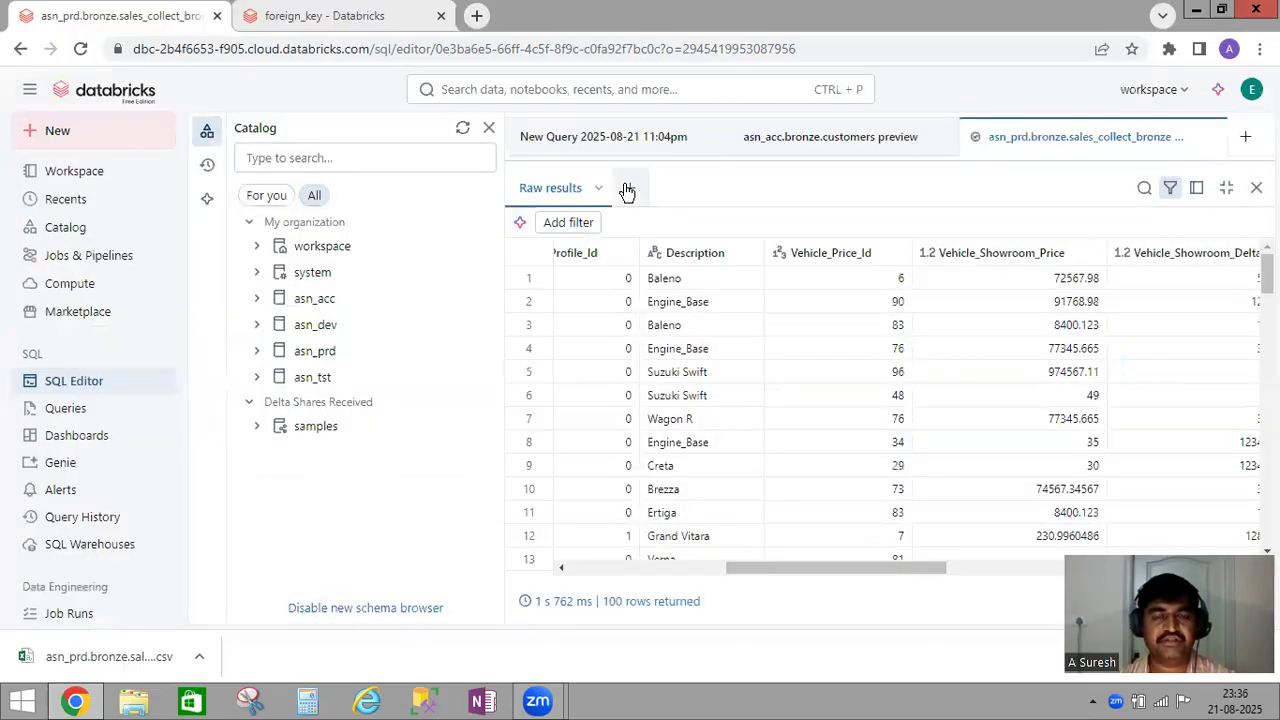
Step: Add a Single select filter on the Description column to the raw results, sorted in ascending order
{"action": "left_click", "coordinate": [631, 195]}
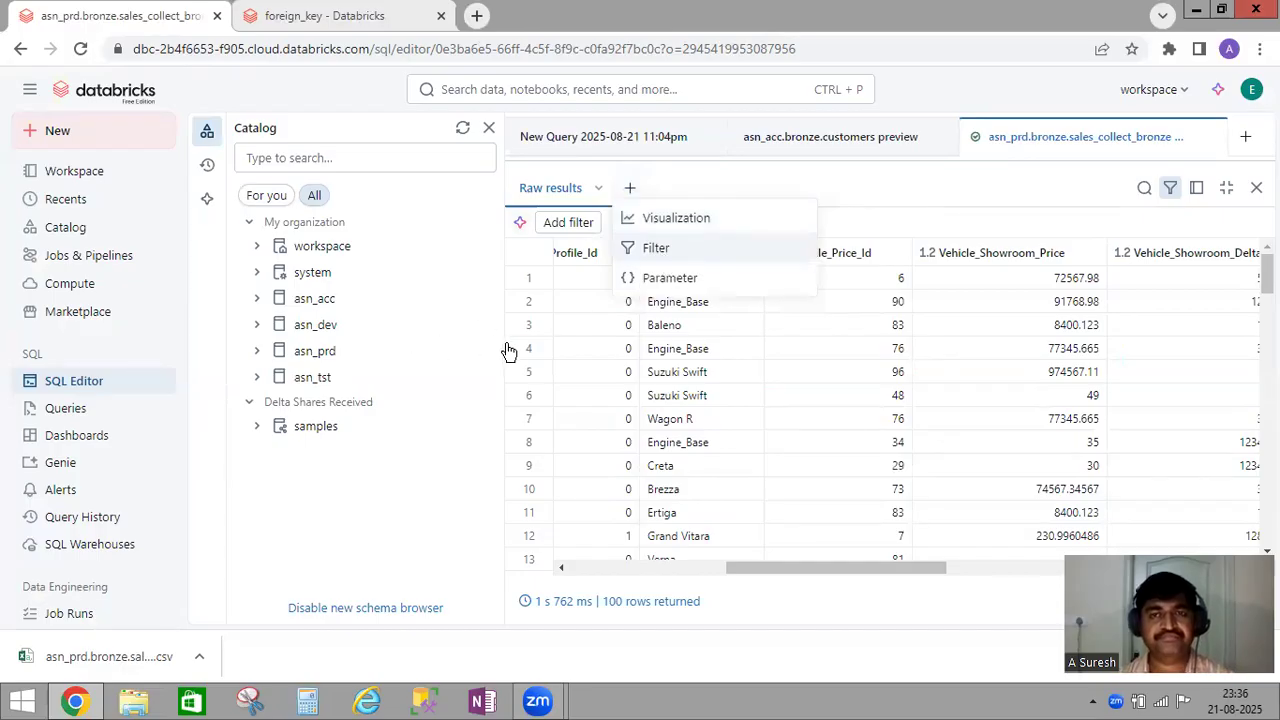
{"action": "left_click", "coordinate": [1091, 18]}
{"action": "key", "text": "ctrl+p"}
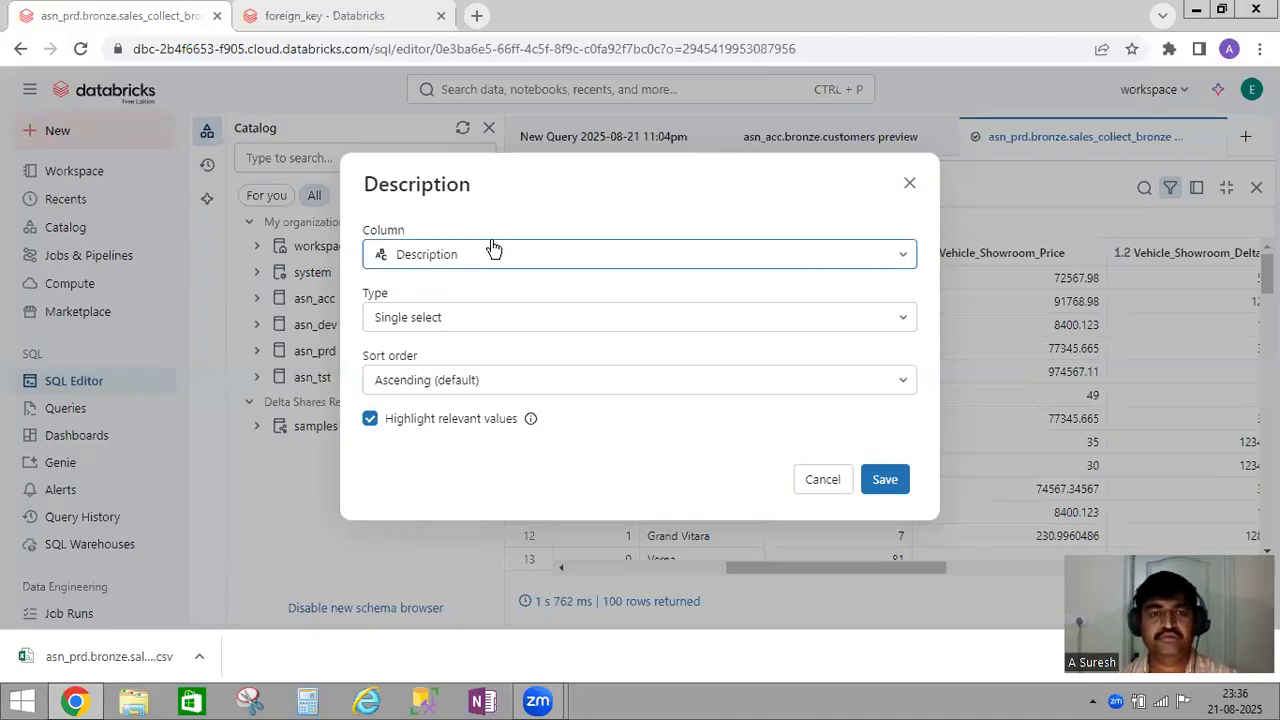
{"action": "left_click", "coordinate": [903, 255]}
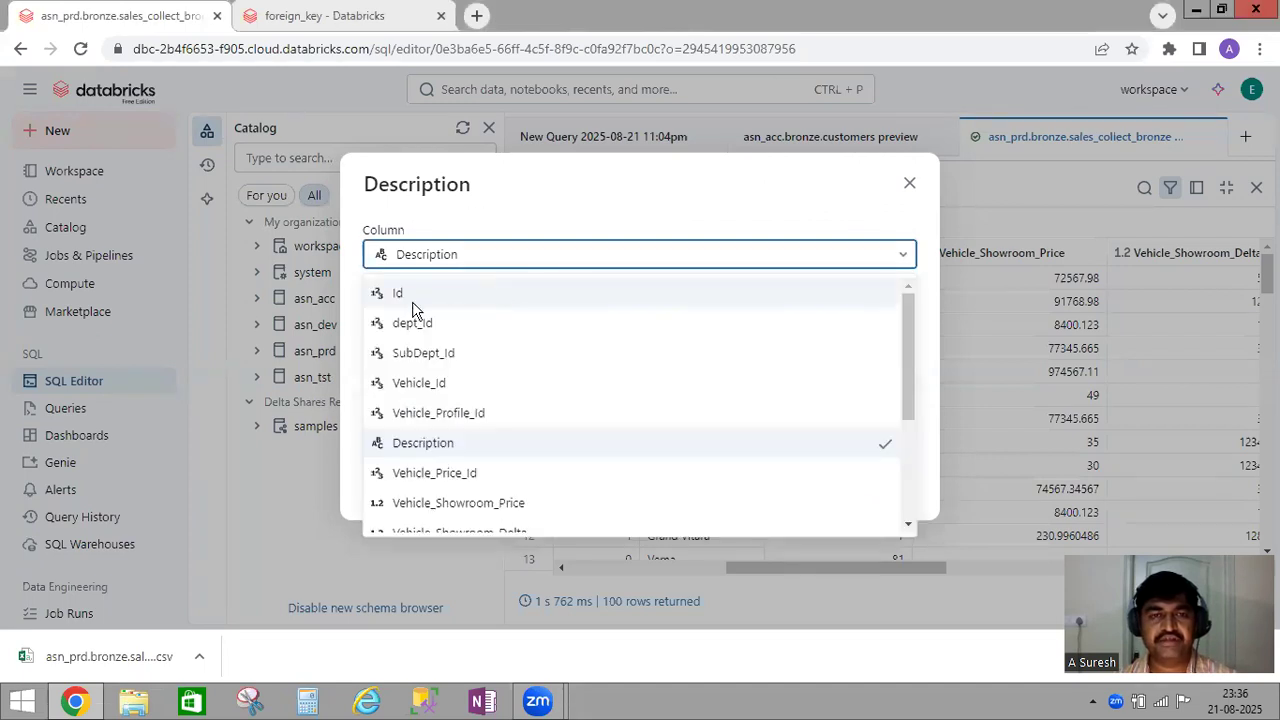
{"action": "key", "text": "Escape"}
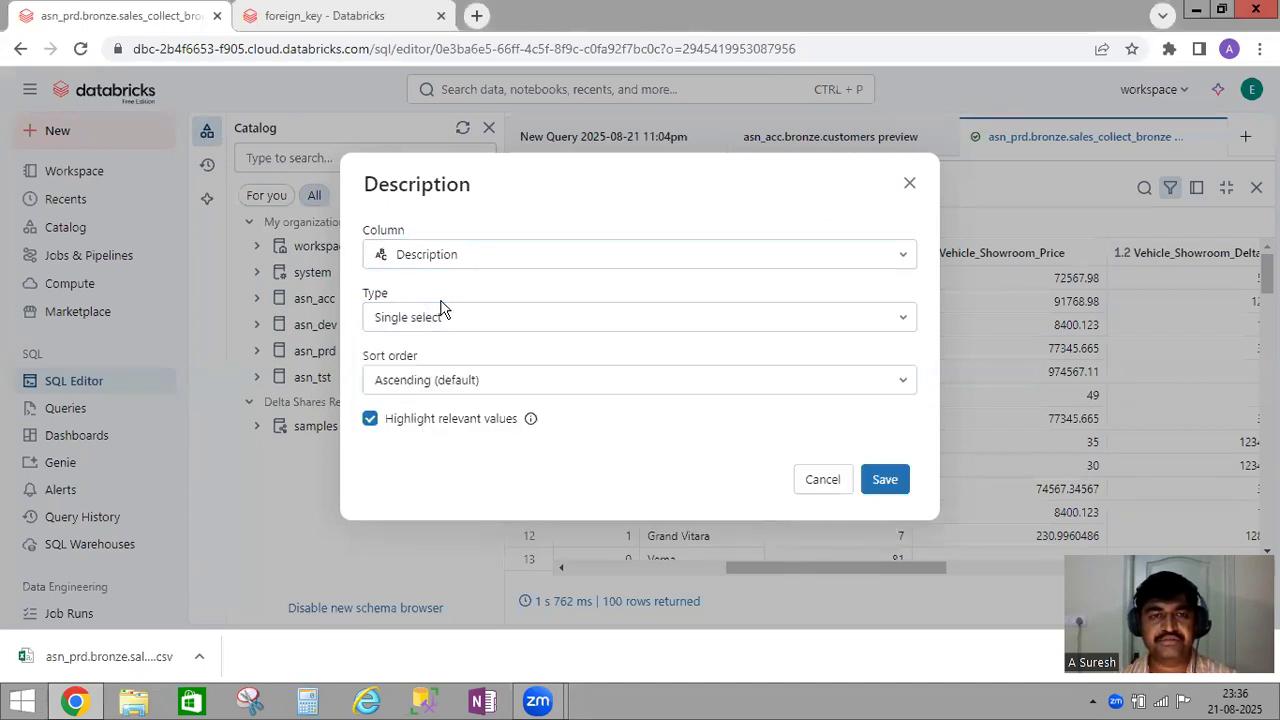
{"action": "left_click", "coordinate": [908, 319]}
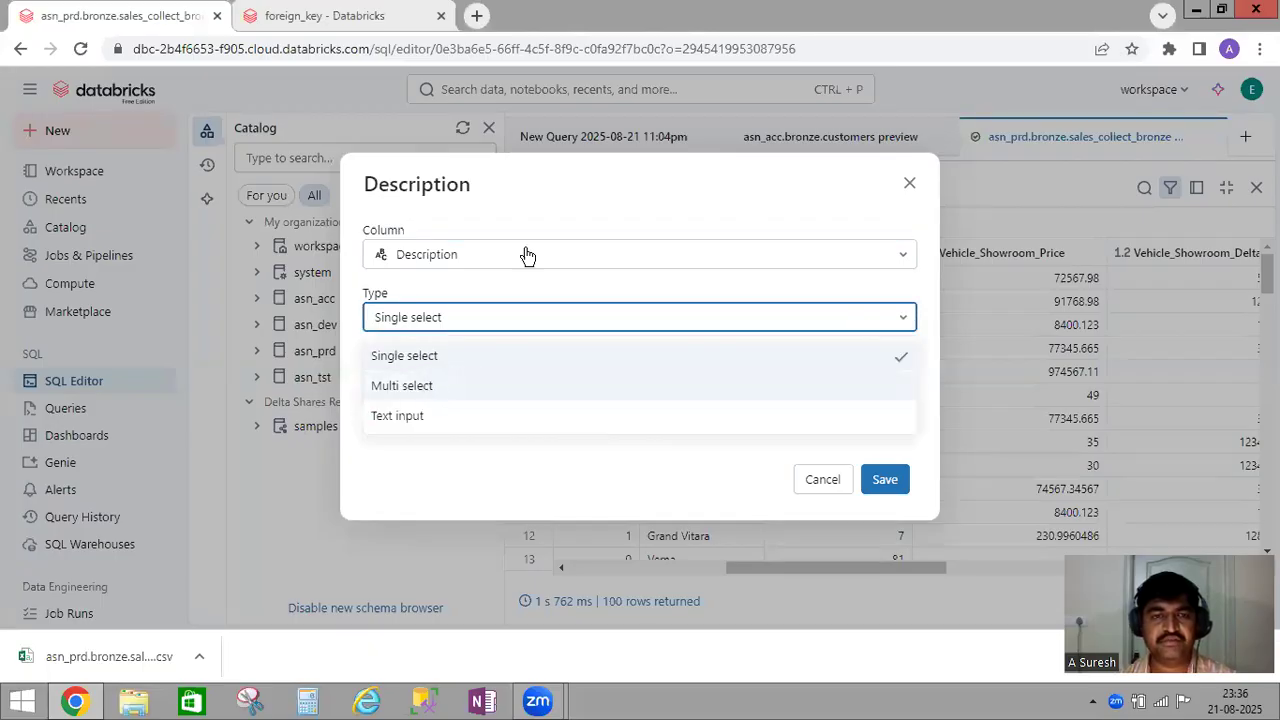
{"action": "left_click", "coordinate": [551, 204]}
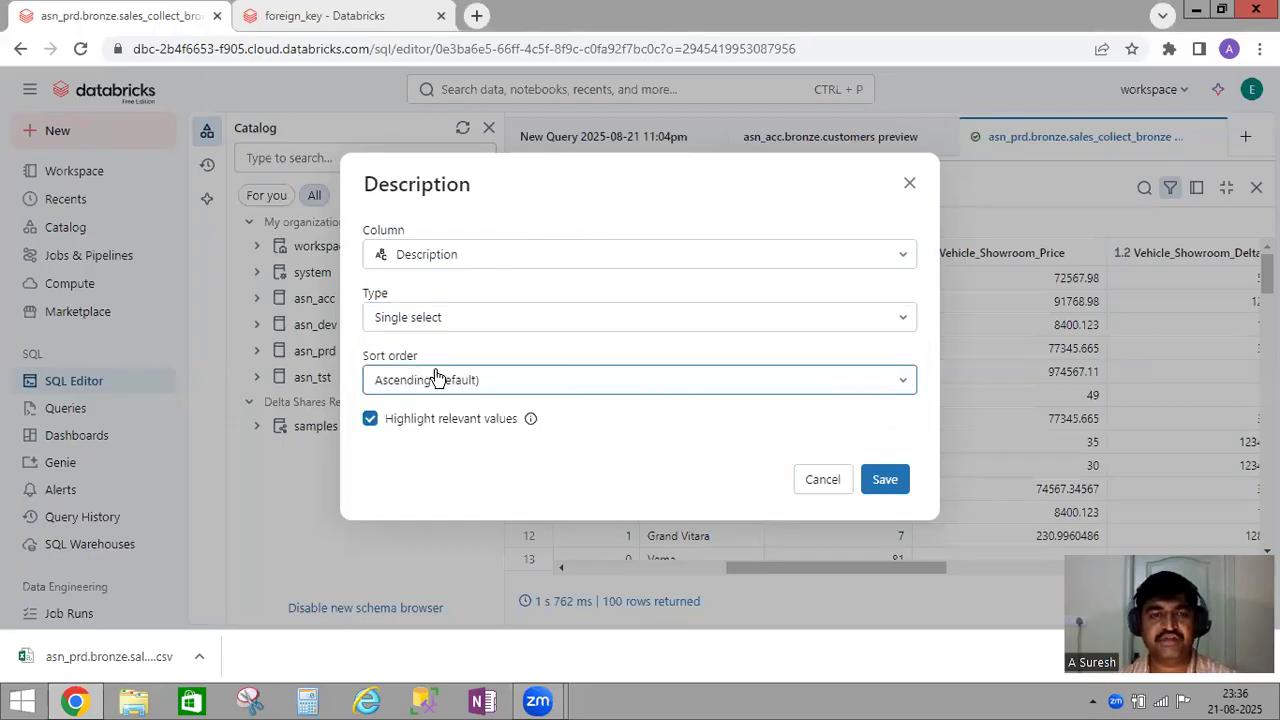
{"action": "left_click", "coordinate": [874, 480]}
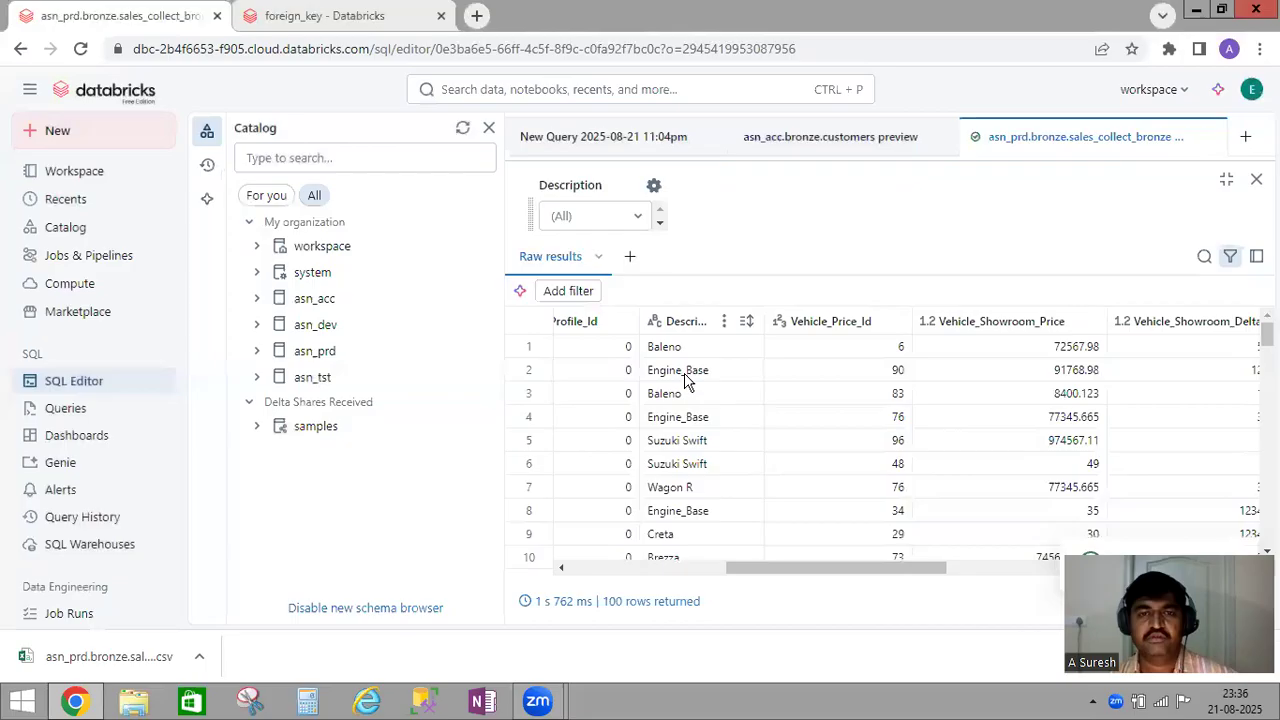
Step: Filter the results by the description Baleno and view the filtered rows' price columns
{"action": "left_click", "coordinate": [640, 216]}
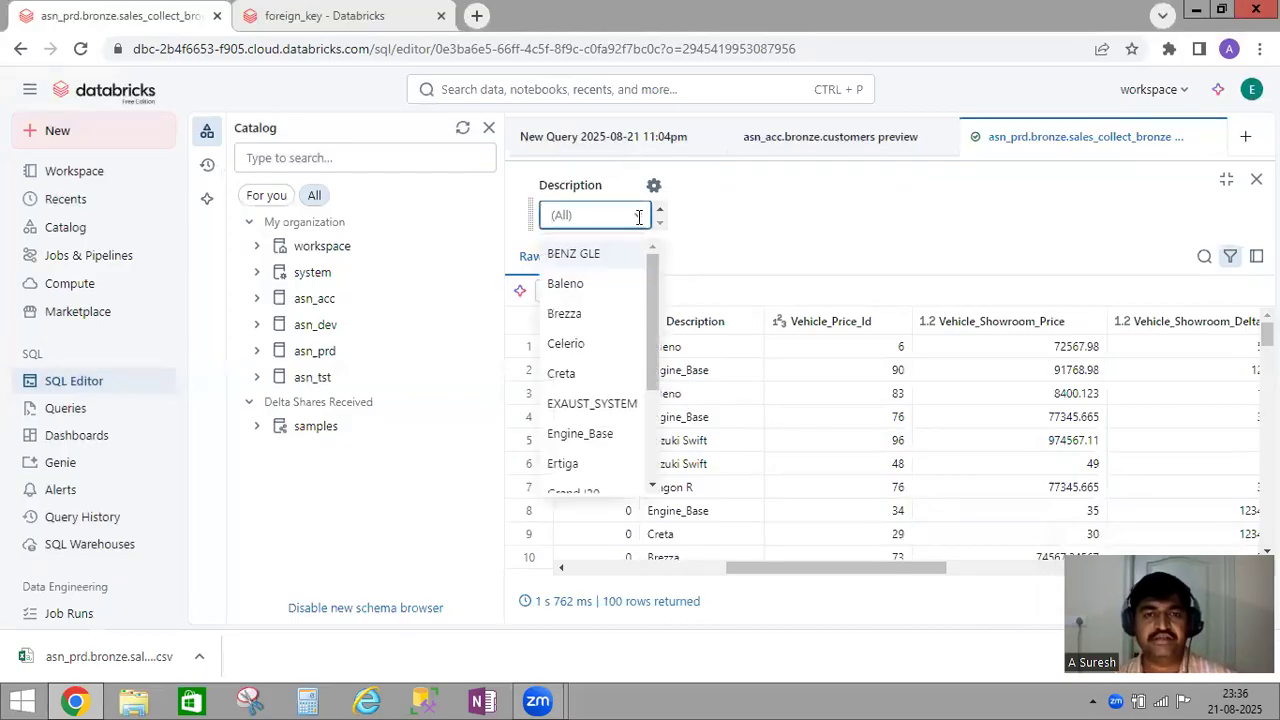
{"action": "left_click", "coordinate": [689, 339]}
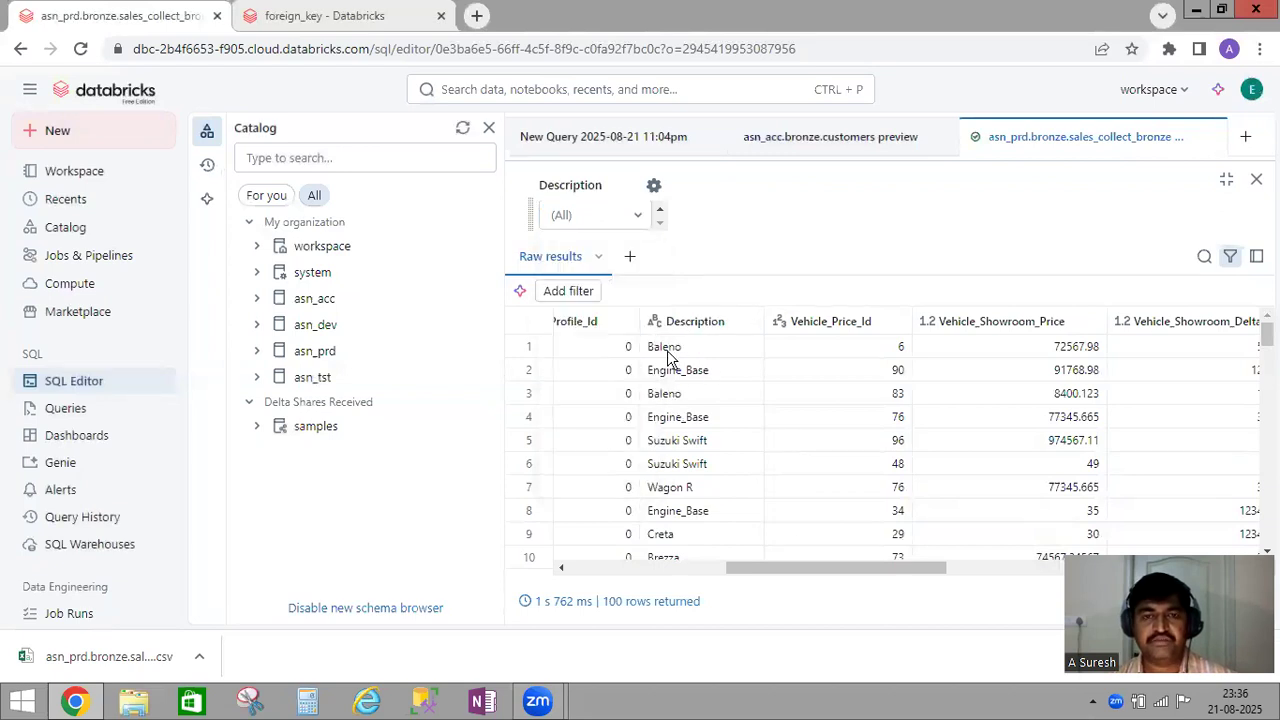
{"action": "left_click", "coordinate": [640, 214]}
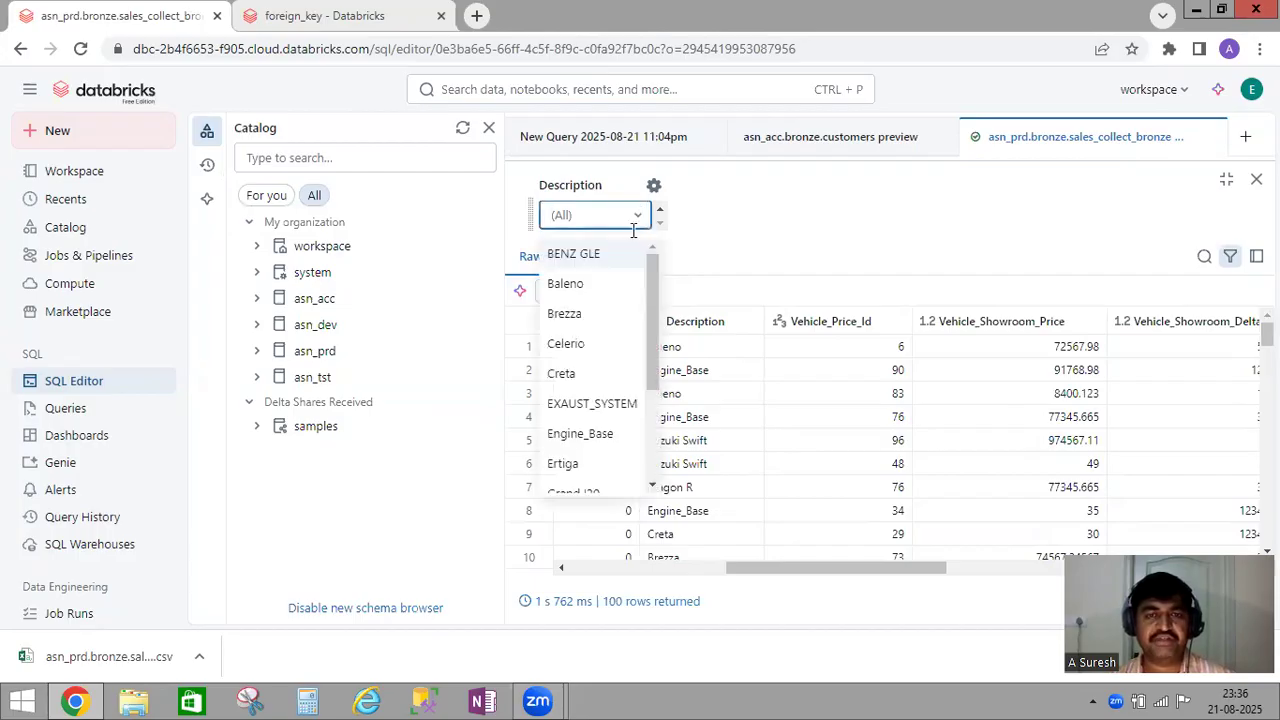
{"action": "left_click", "coordinate": [565, 284]}
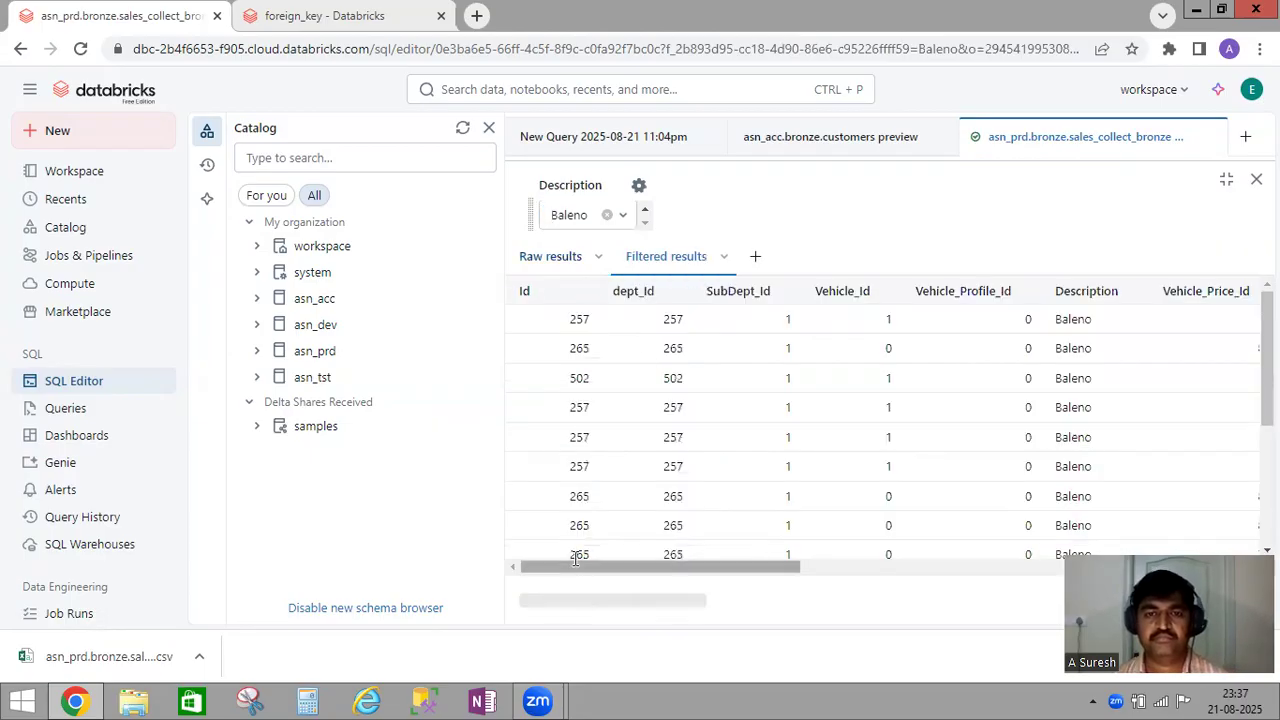
{"action": "left_click_drag", "start_coordinate": [666, 577], "coordinate": [742, 577]}
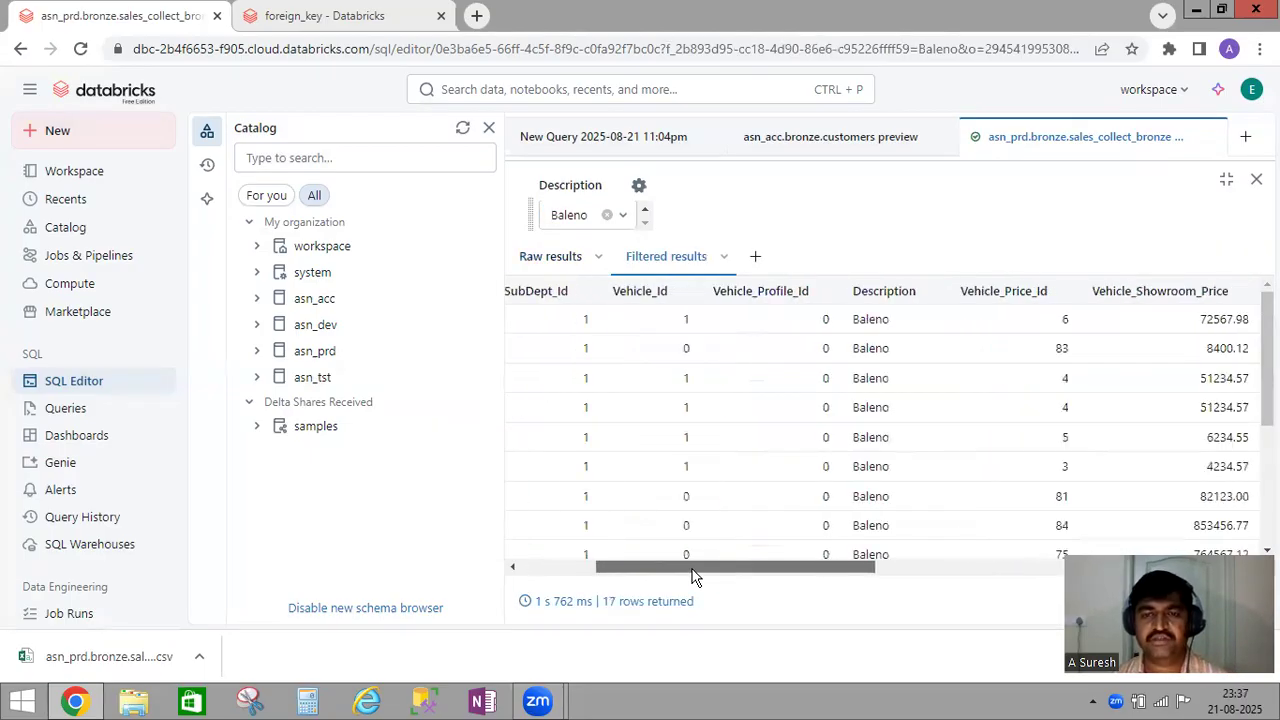
Step: Switch the Description filter's value to Ertiga and delete the filter
{"action": "left_click", "coordinate": [623, 214]}
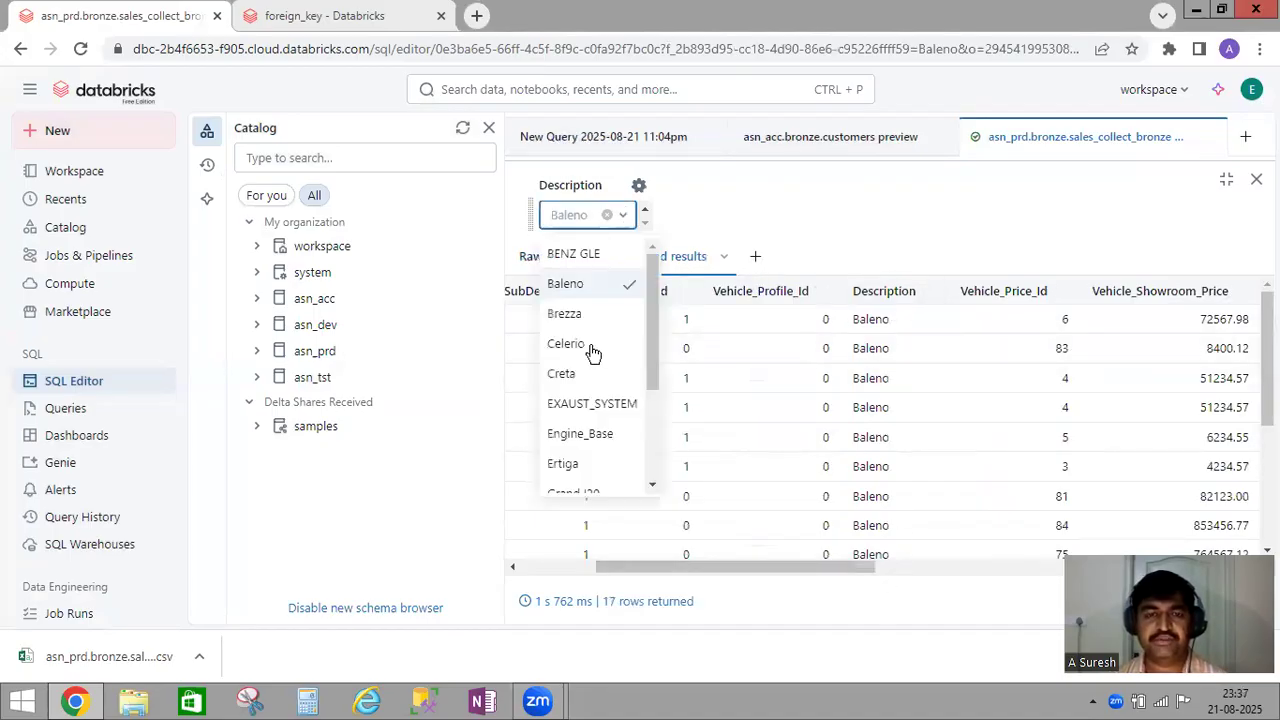
{"action": "scroll", "coordinate": [590, 355], "scroll_direction": "down", "scroll_amount": 3}
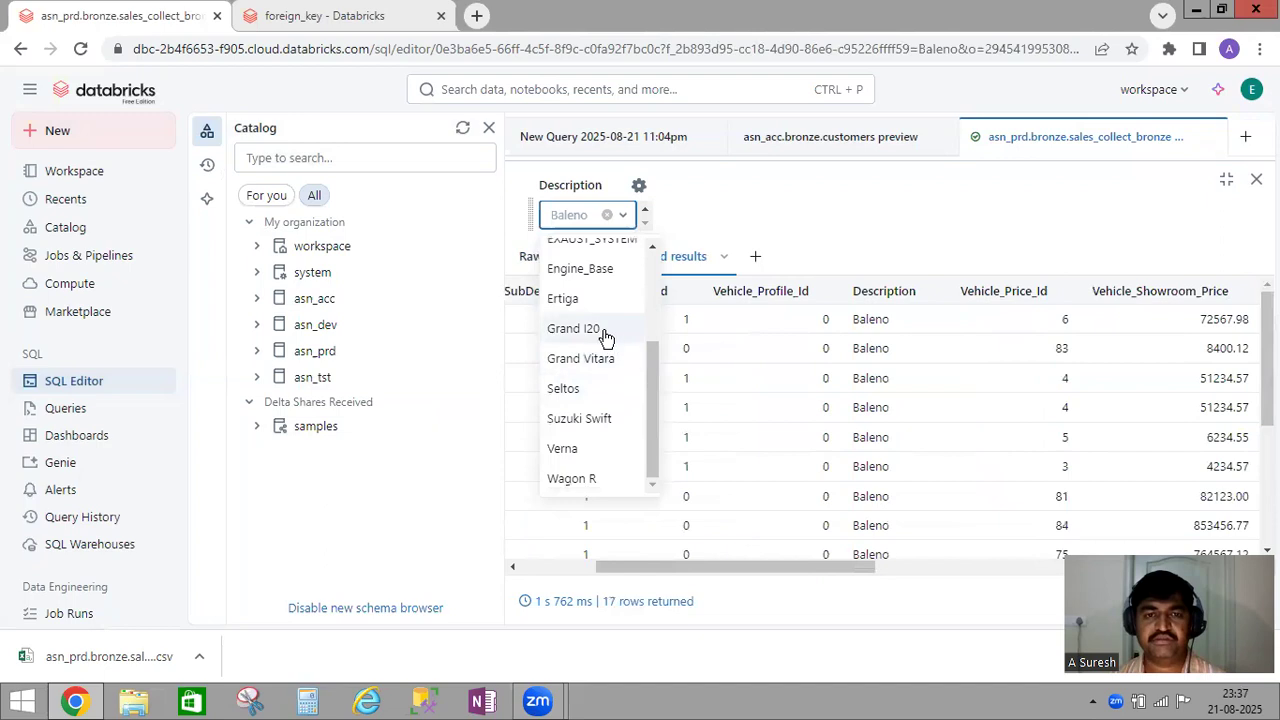
{"action": "left_click", "coordinate": [574, 298]}
{"action": "left_click", "coordinate": [858, 200]}
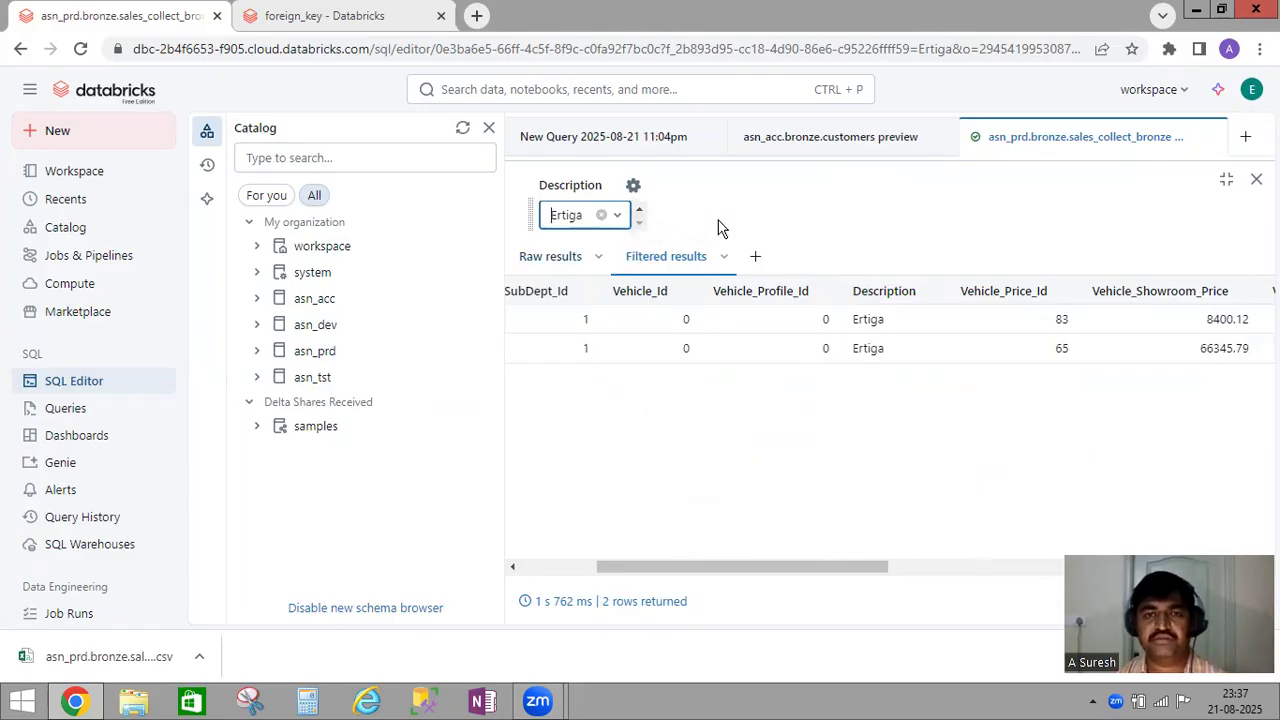
{"action": "left_click", "coordinate": [634, 188]}
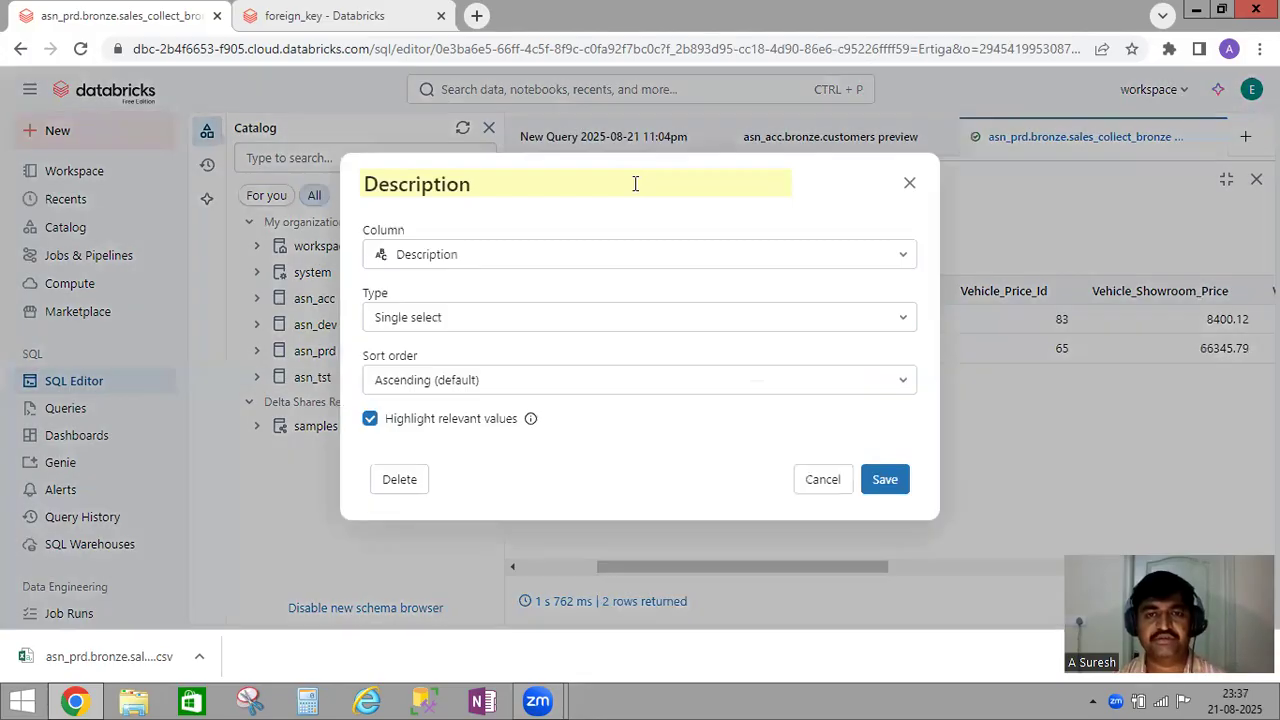
{"action": "left_click", "coordinate": [403, 481]}
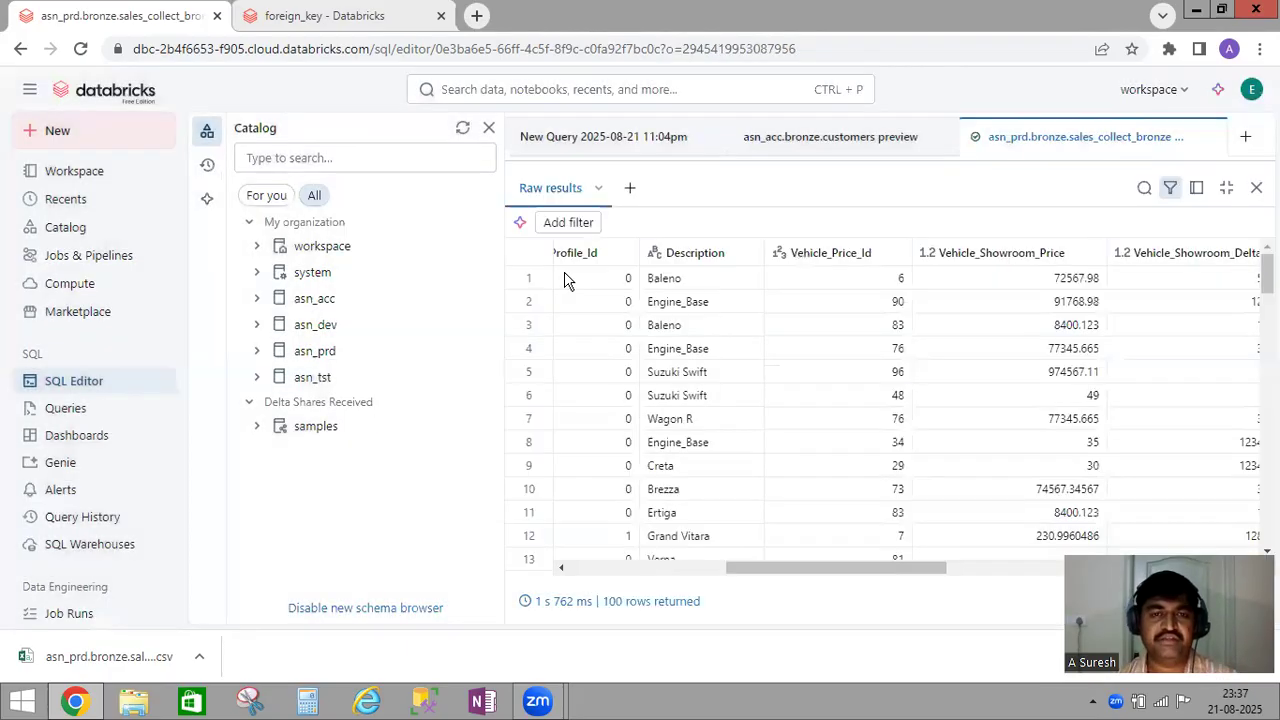
Step: Add a Multi select filter on the Description column with the sort order set to Descending
{"action": "left_click", "coordinate": [630, 192]}
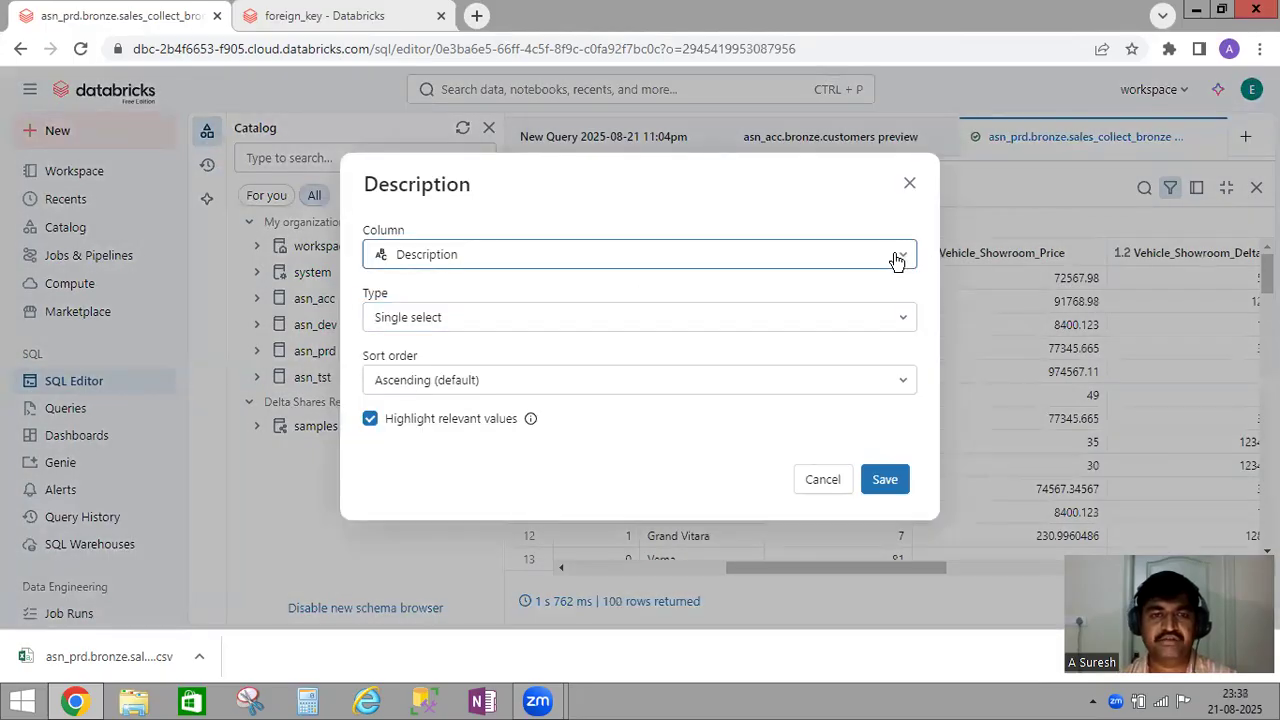
{"action": "left_click", "coordinate": [897, 316]}
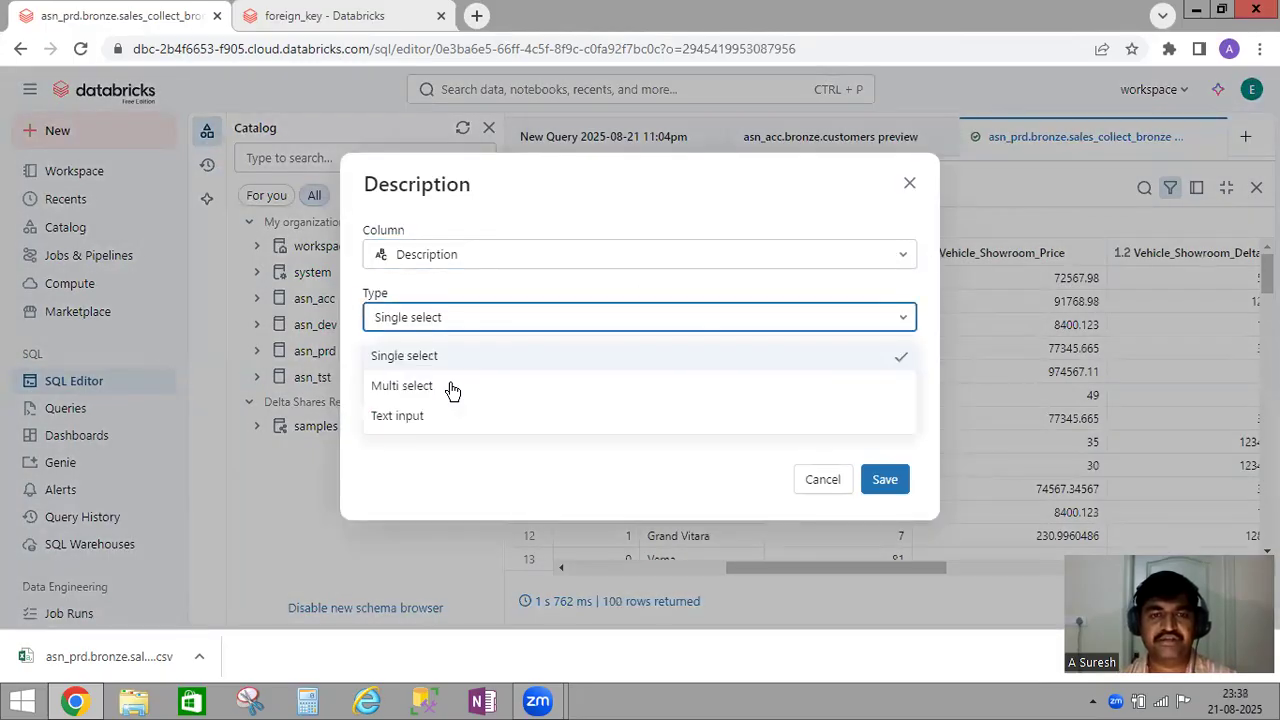
{"action": "left_click", "coordinate": [473, 392]}
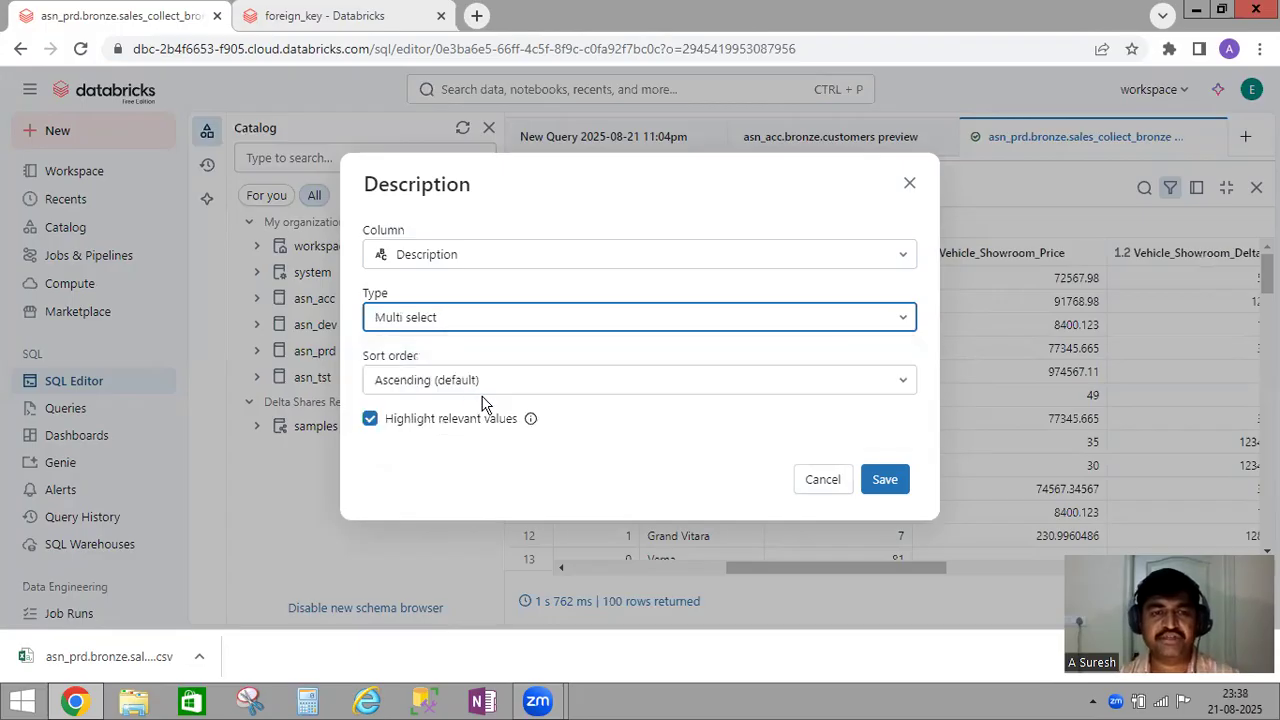
{"action": "left_click", "coordinate": [903, 389]}
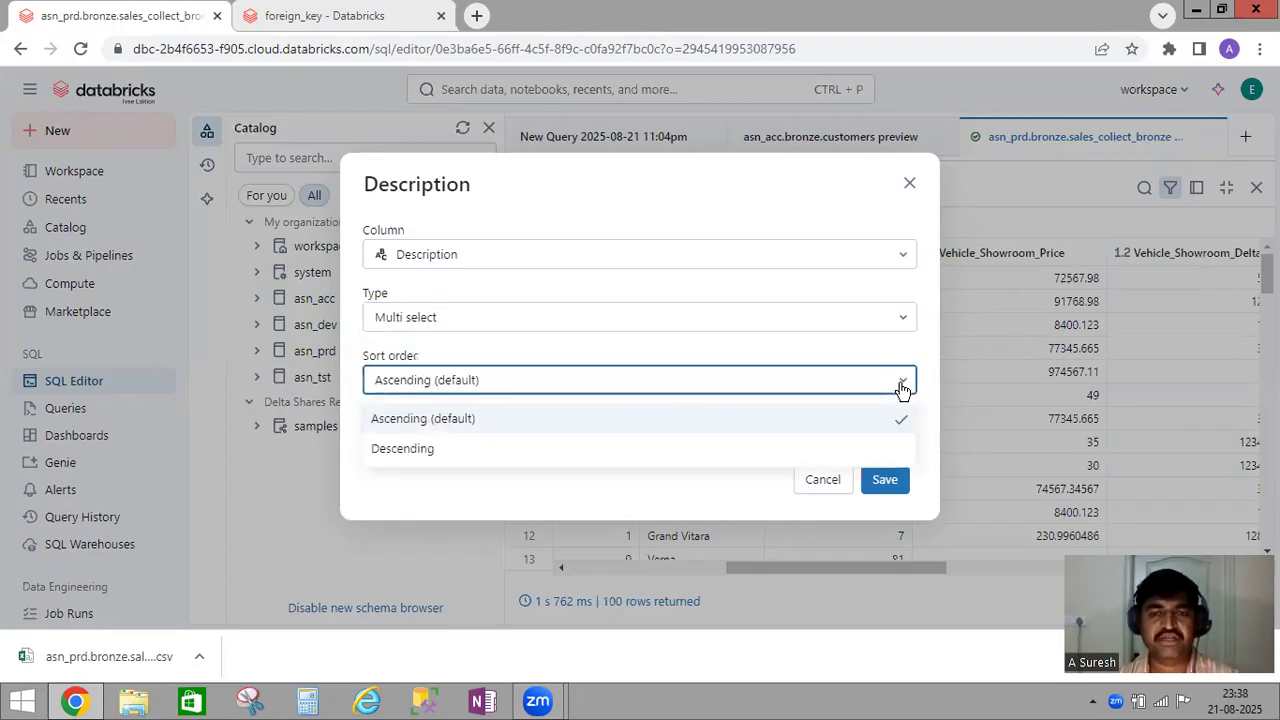
{"action": "left_click", "coordinate": [638, 452]}
{"action": "left_click", "coordinate": [886, 480]}
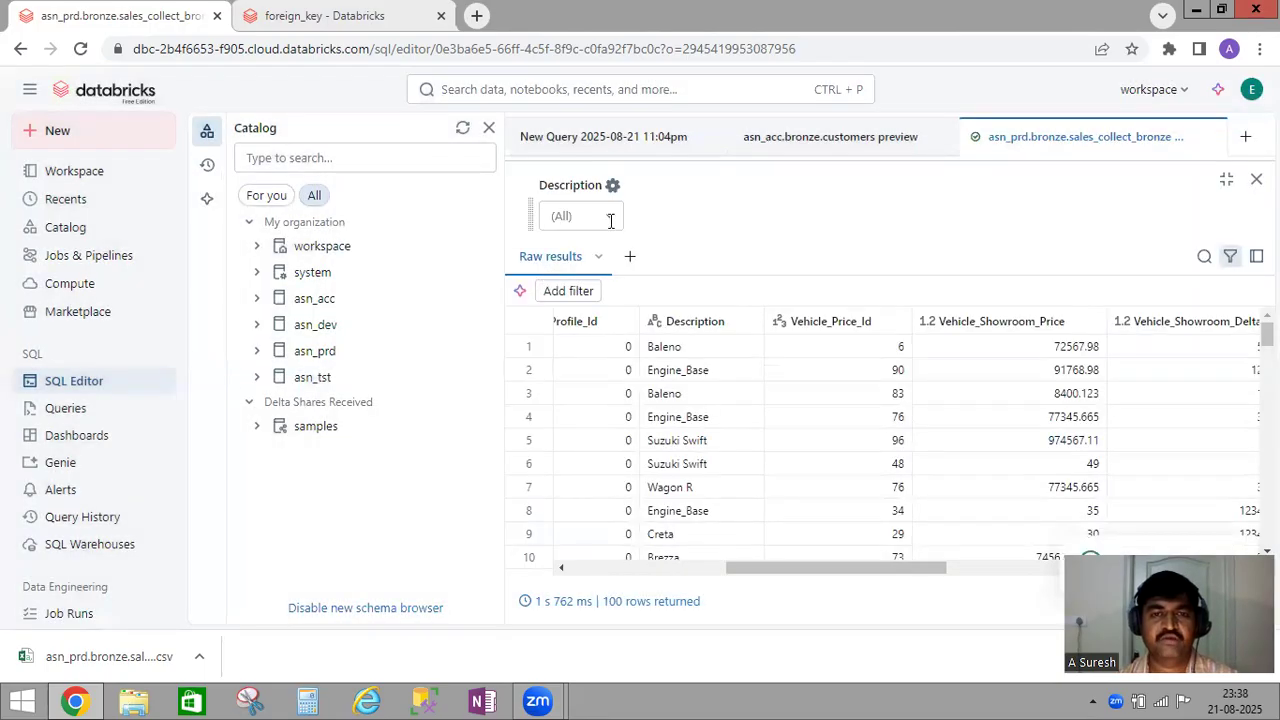
Step: Filter the results by the description Creta
{"action": "left_click", "coordinate": [611, 216]}
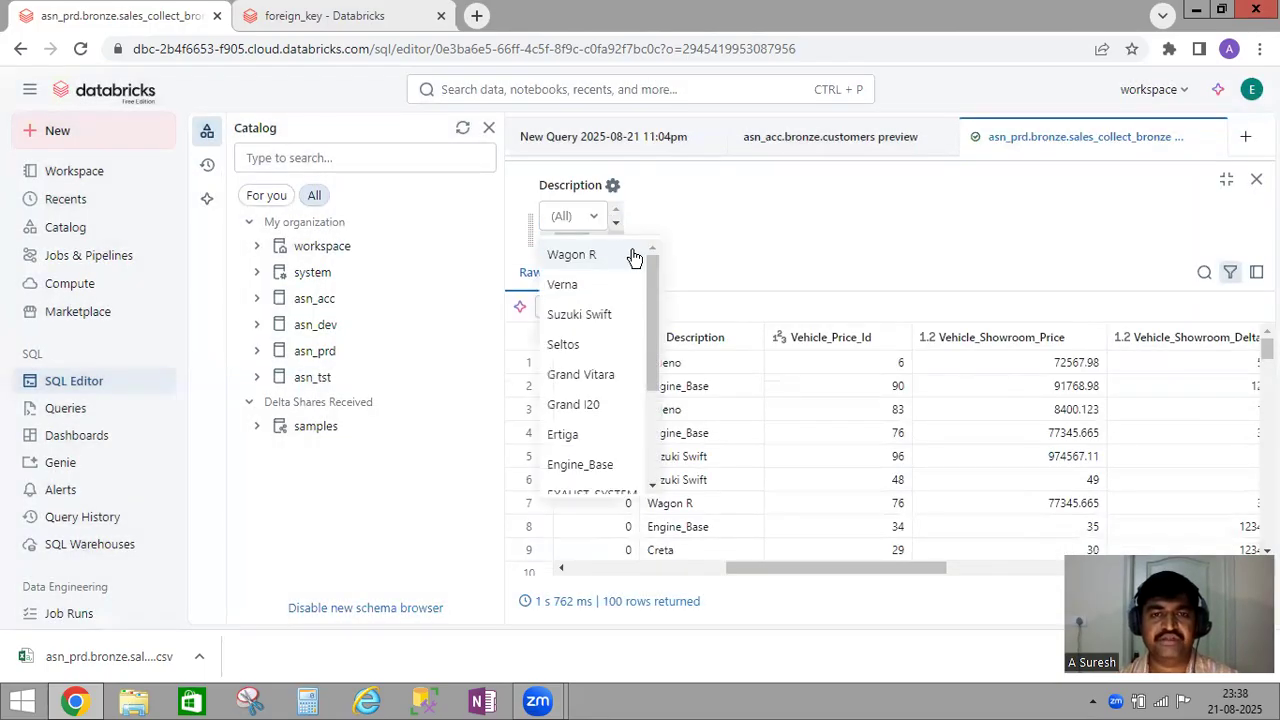
{"action": "scroll", "coordinate": [615, 315], "scroll_direction": "down", "scroll_amount": 3}
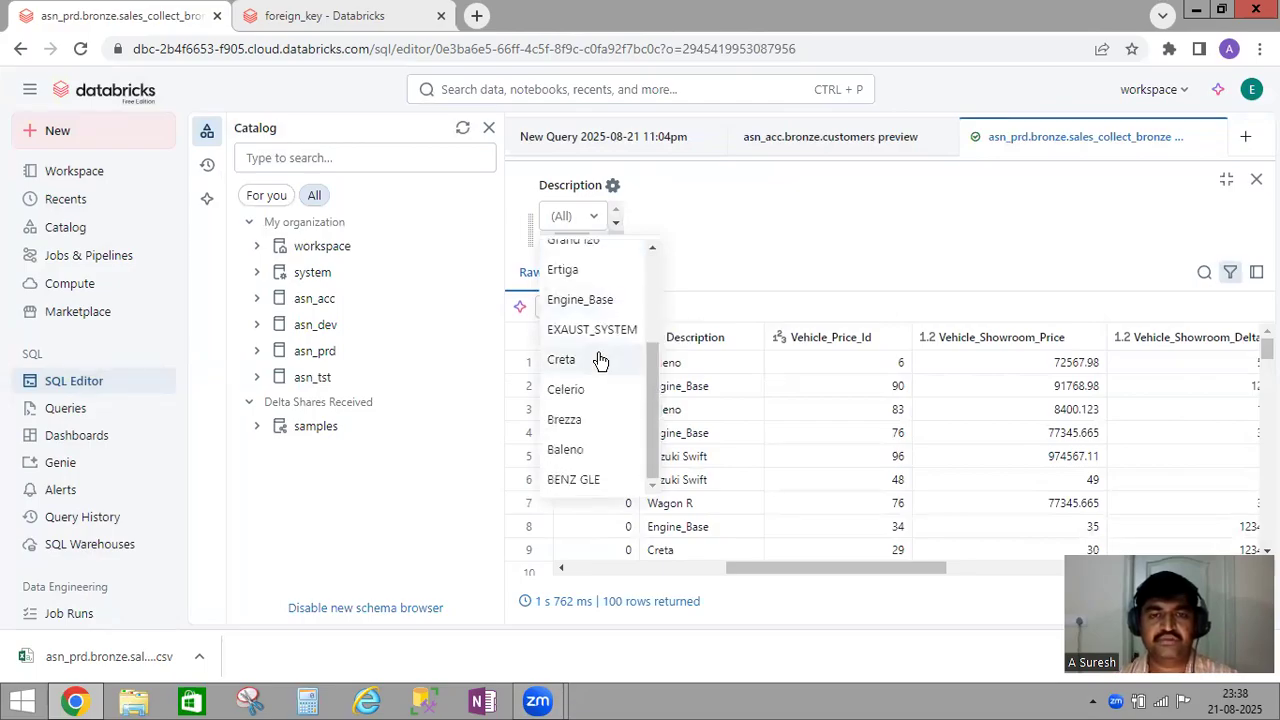
{"action": "left_click", "coordinate": [600, 360]}
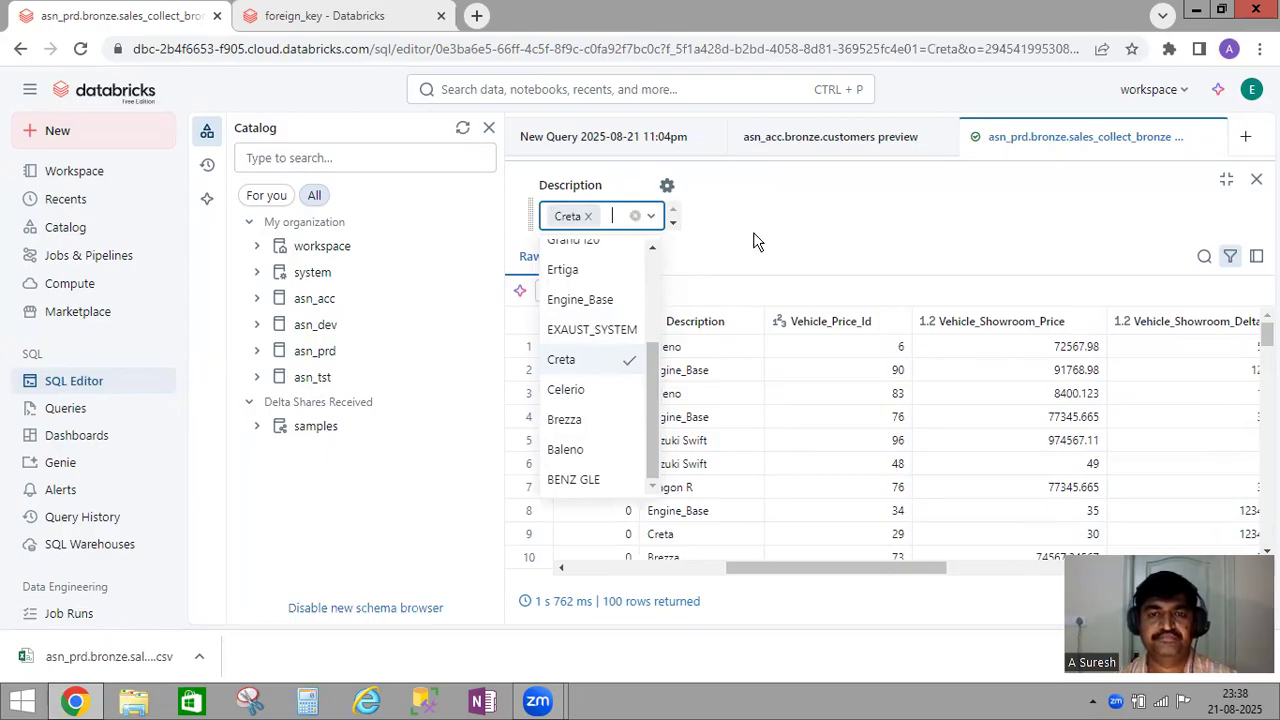
{"action": "left_click", "coordinate": [755, 241]}
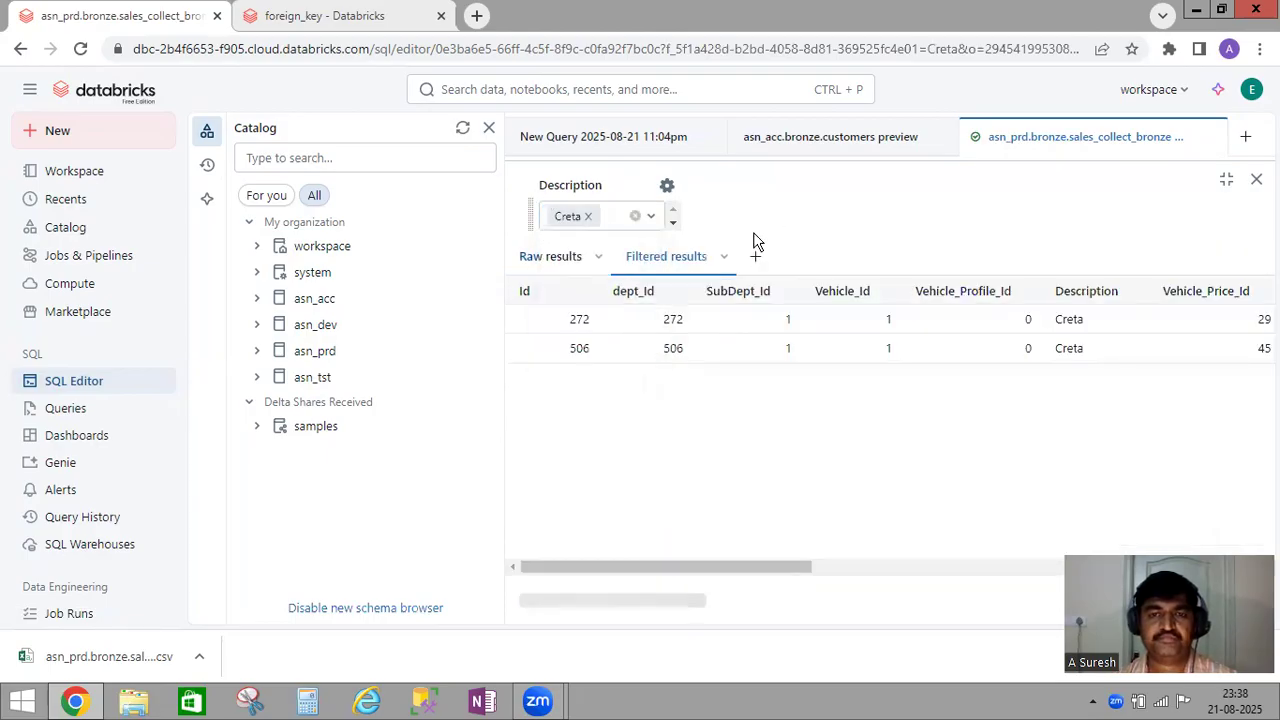
Step: Add Brezza to the Description filter's selection so the results cover both Creta and Brezza
{"action": "left_click", "coordinate": [612, 216]}
{"action": "left_click", "coordinate": [648, 216]}
{"action": "left_click", "coordinate": [648, 216]}
{"action": "left_click", "coordinate": [653, 216]}
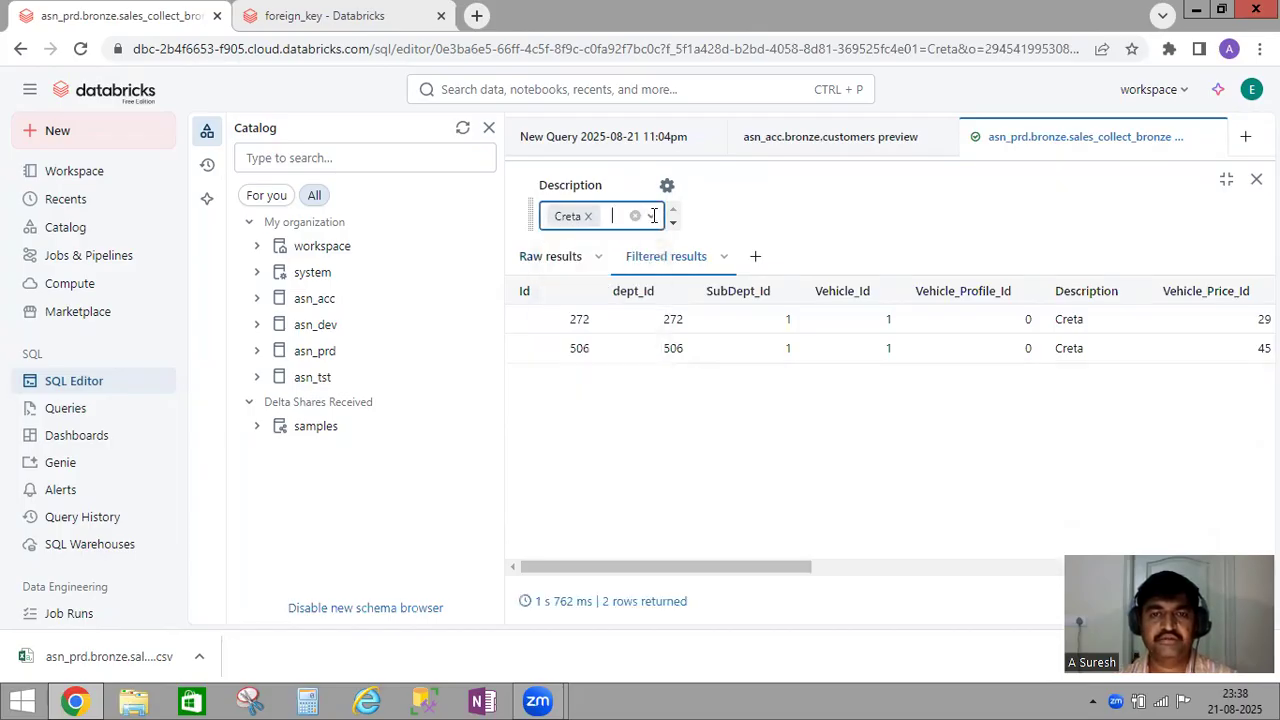
{"action": "left_click", "coordinate": [774, 217]}
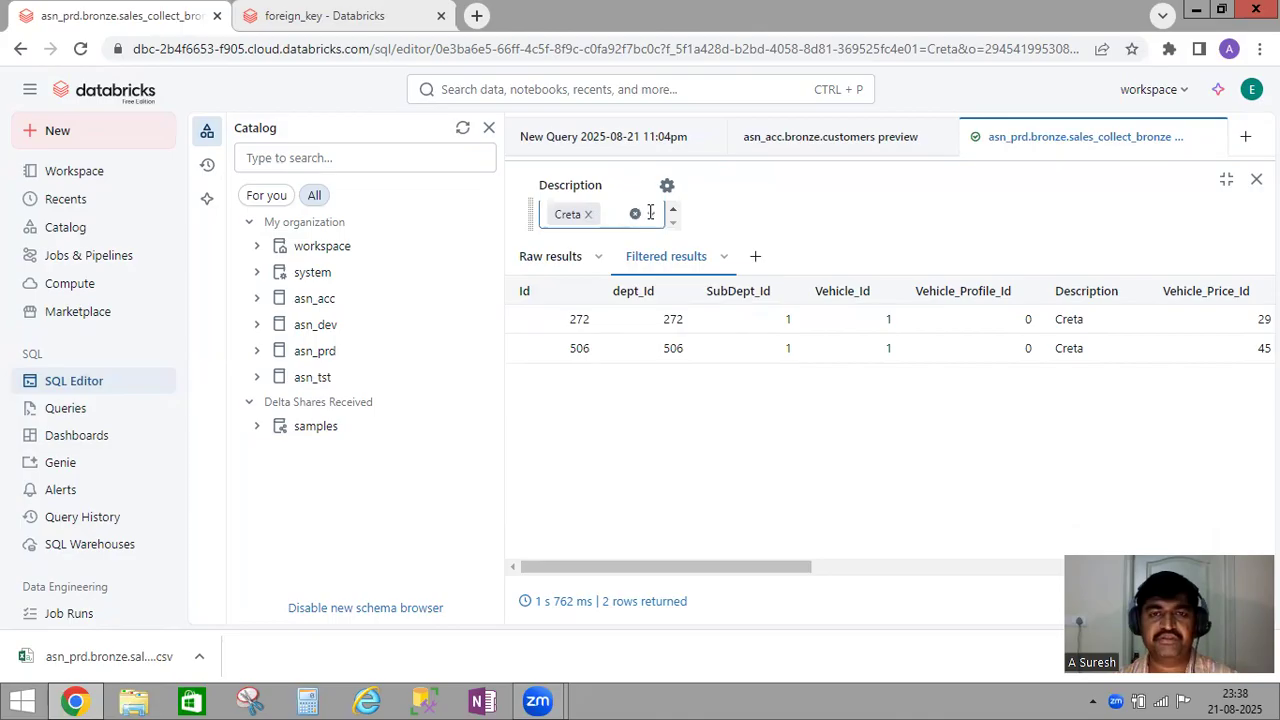
{"action": "left_click", "coordinate": [650, 212]}
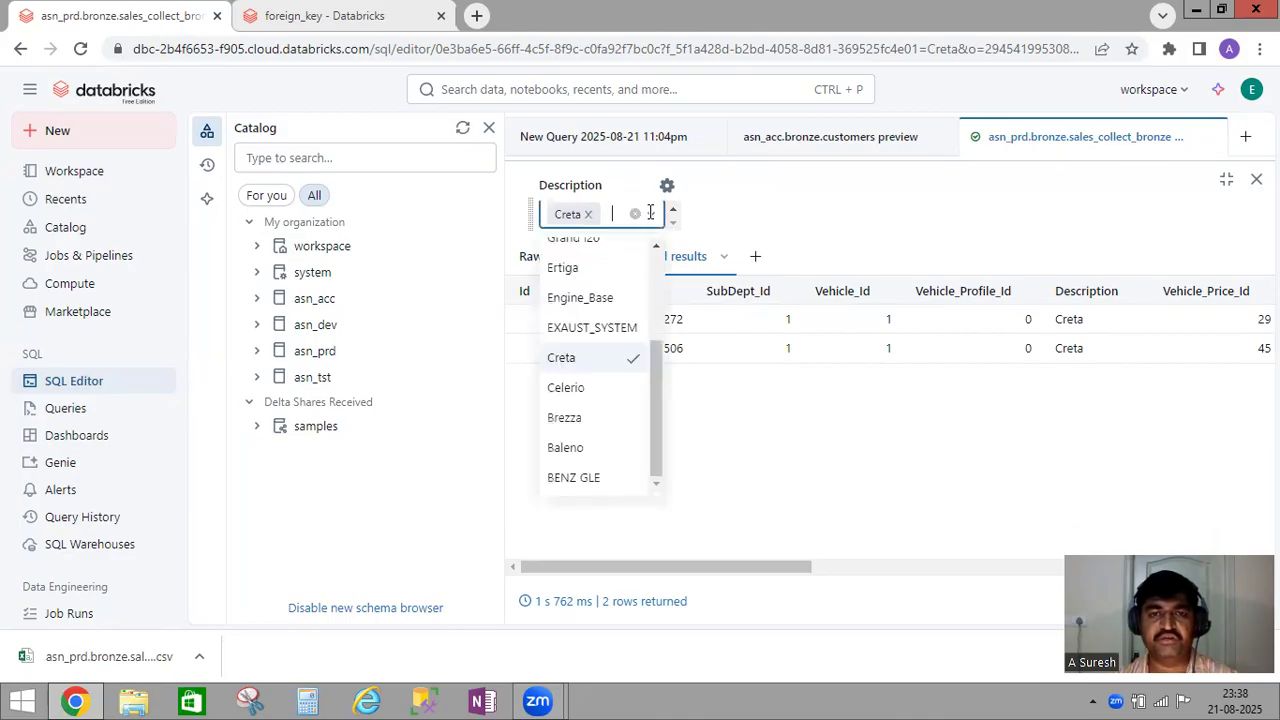
{"action": "left_click", "coordinate": [583, 426]}
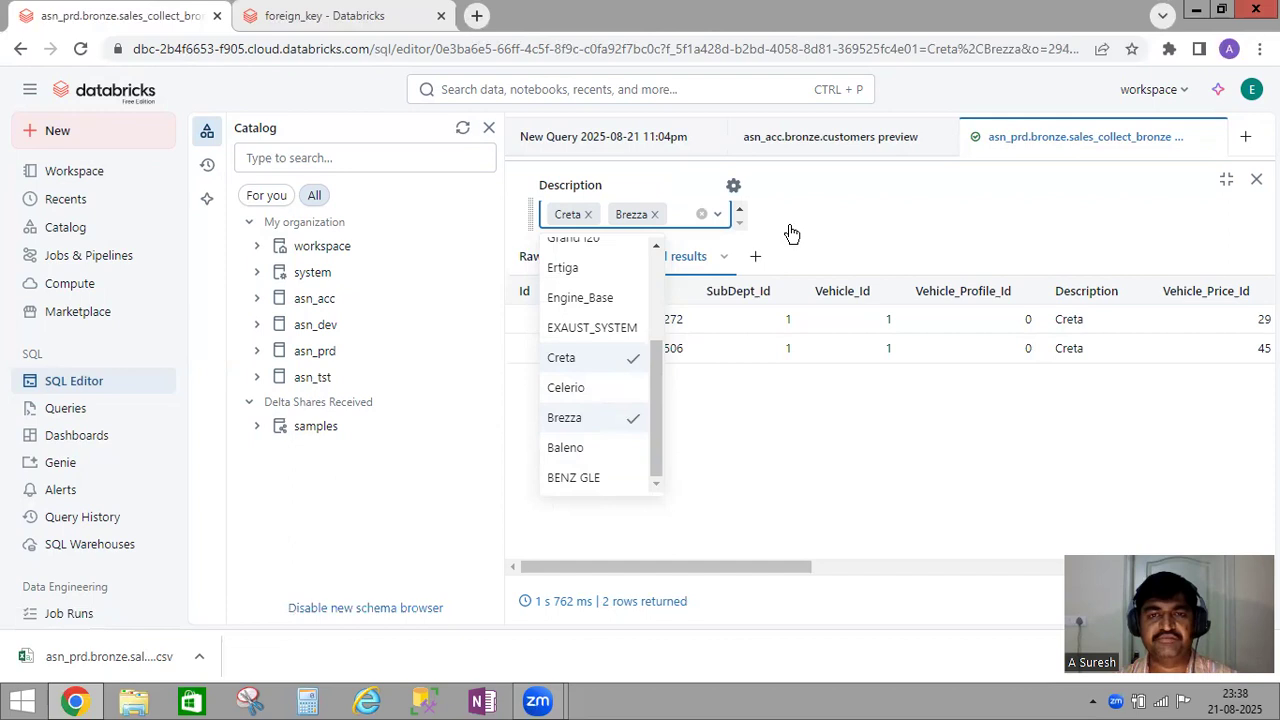
{"action": "left_click", "coordinate": [565, 218]}
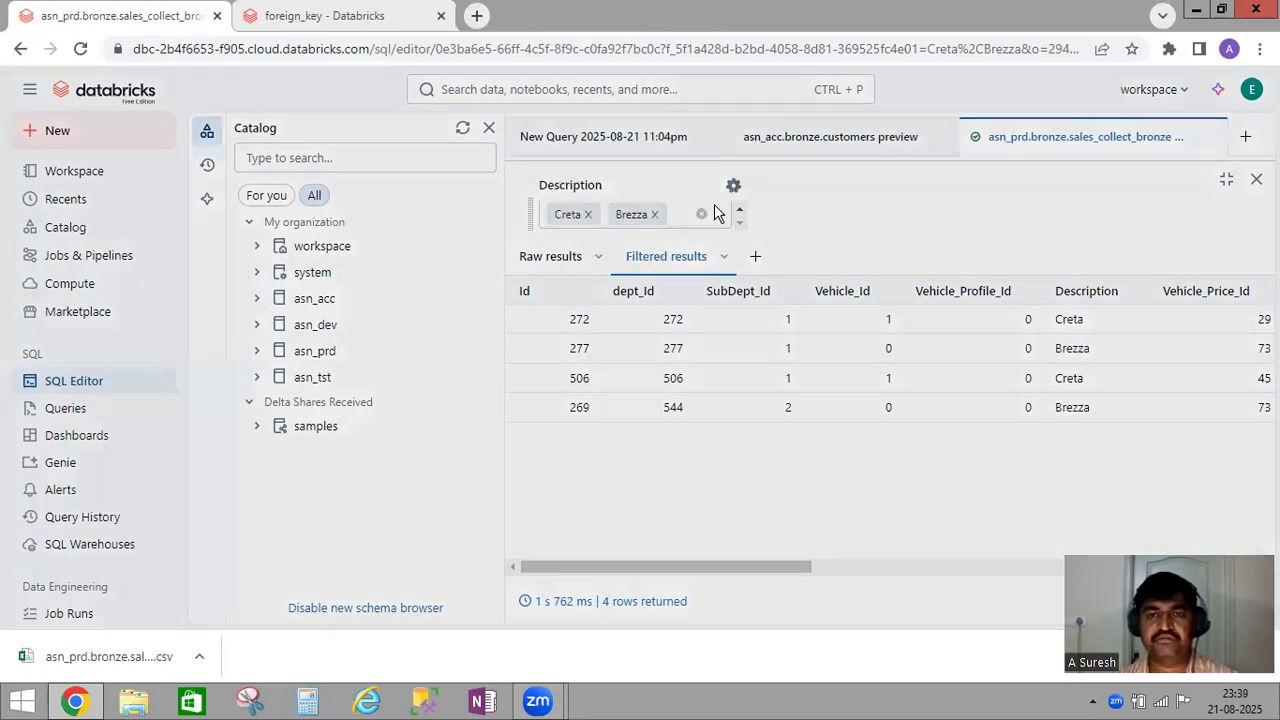
Step: Change the Description filter's type to Text input and save it
{"action": "left_click", "coordinate": [733, 186]}
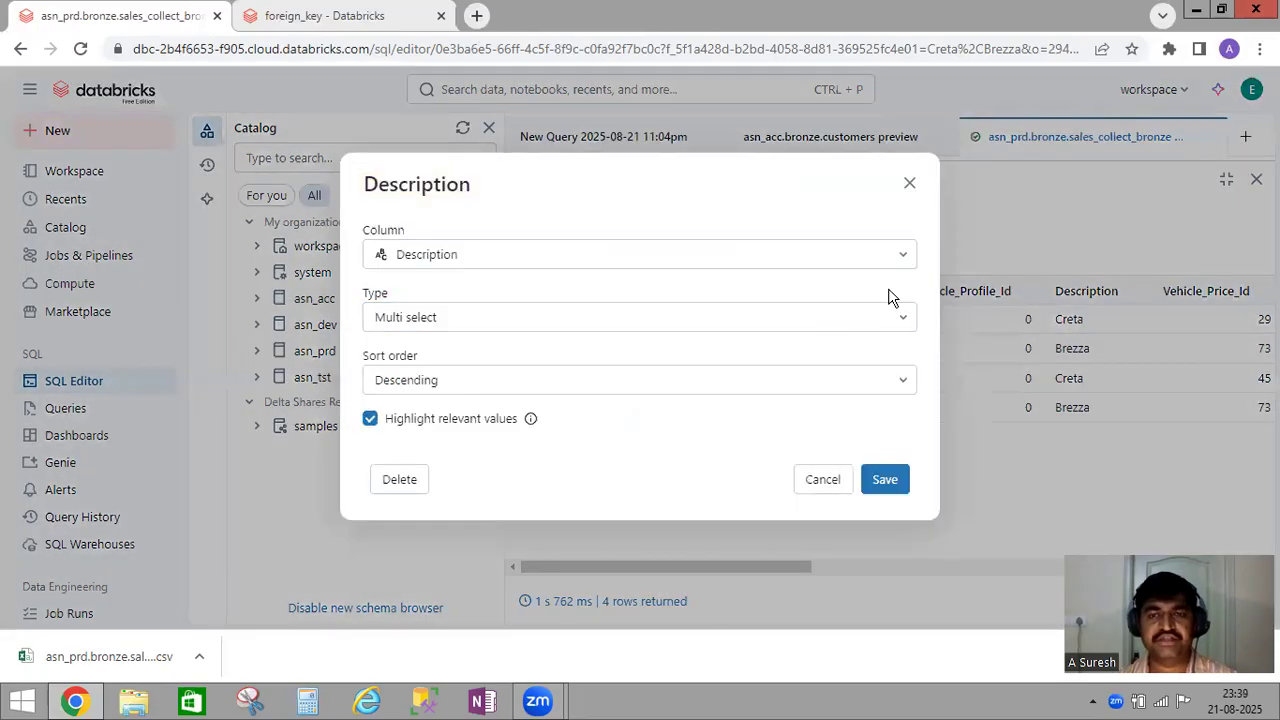
{"action": "left_click", "coordinate": [905, 318]}
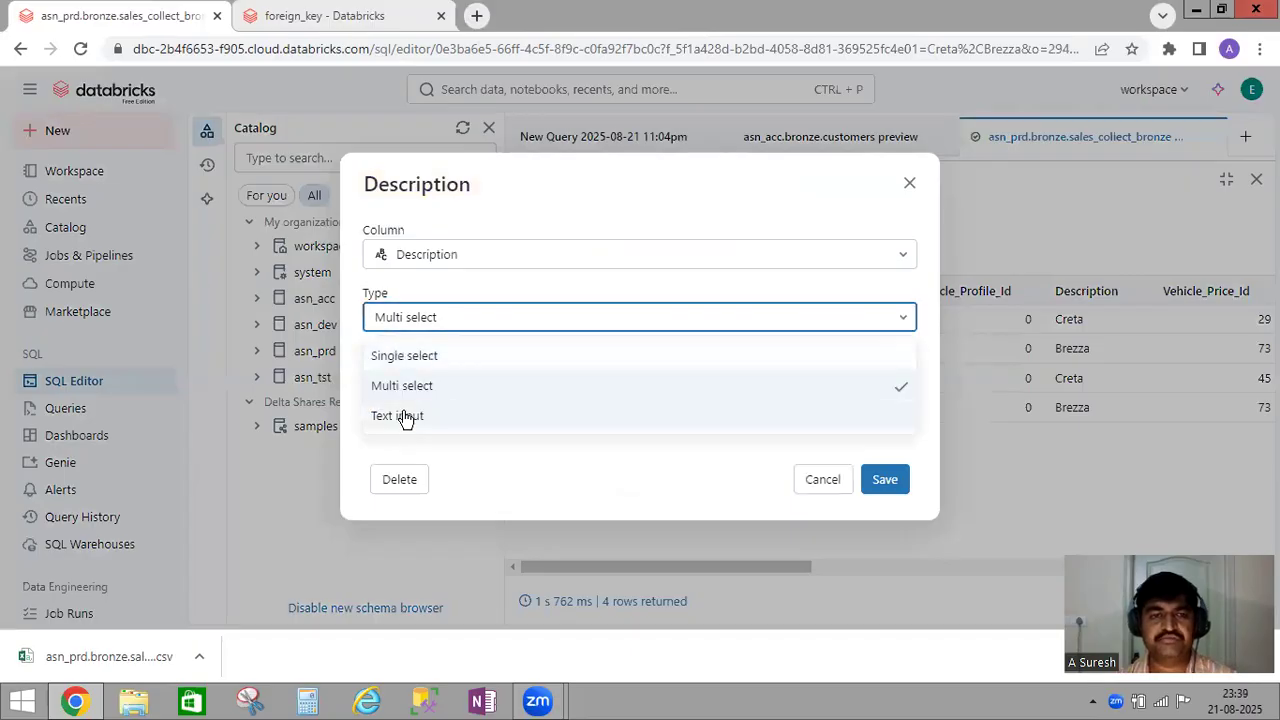
{"action": "left_click", "coordinate": [404, 416]}
{"action": "left_click", "coordinate": [885, 479]}
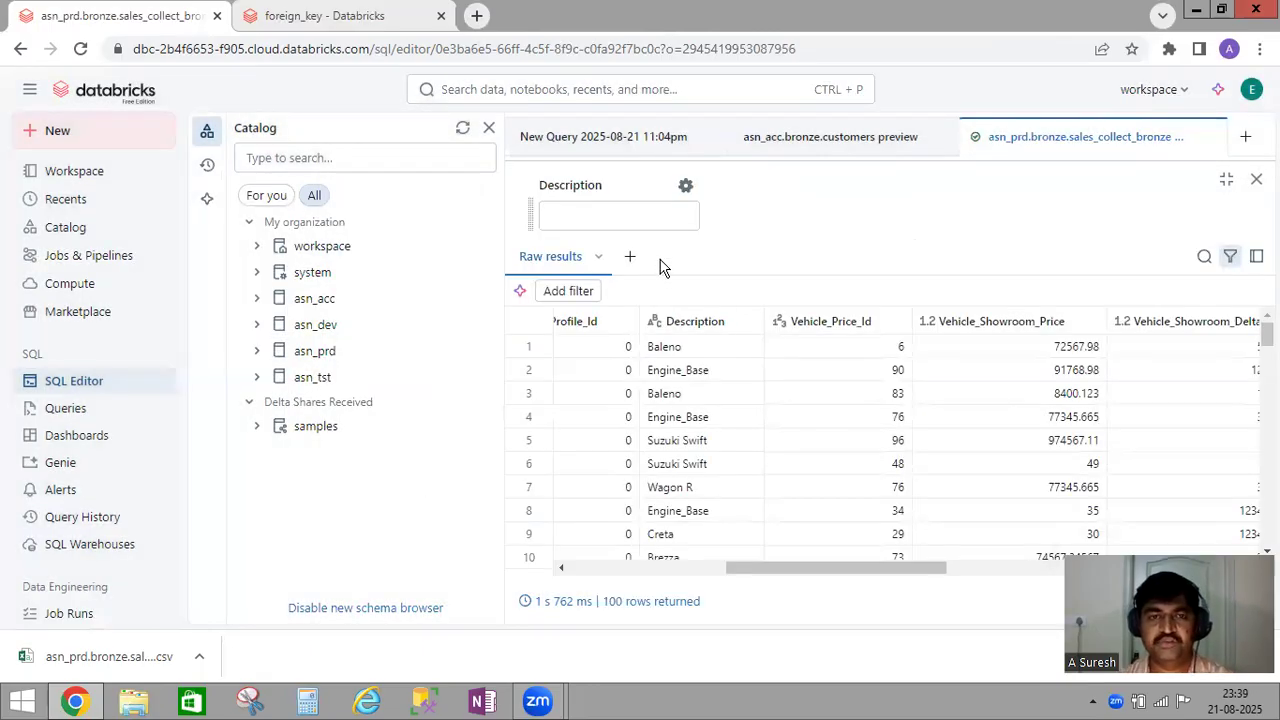
Step: Filter the results by the text Baleno copied from the Description column's first row, and reopen the filter's settings
{"action": "left_click", "coordinate": [590, 215]}
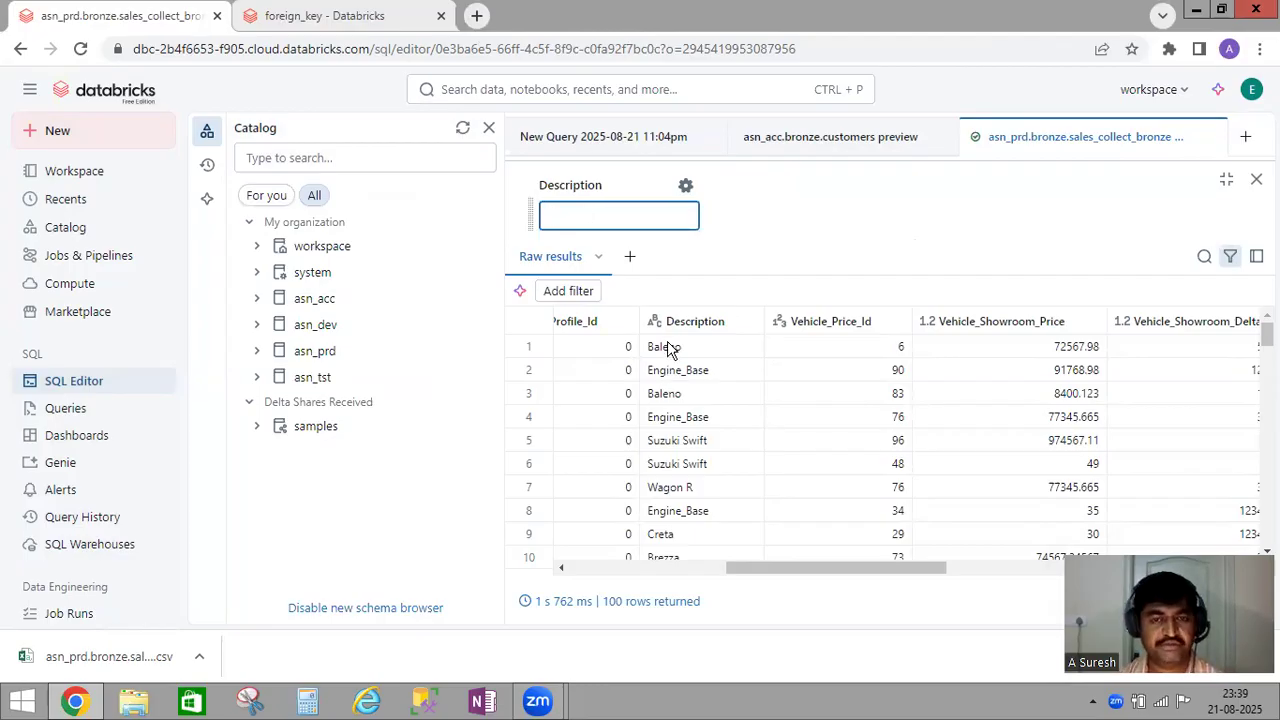
{"action": "key", "text": "Tab"}
{"action": "key", "text": "ctrl+c"}
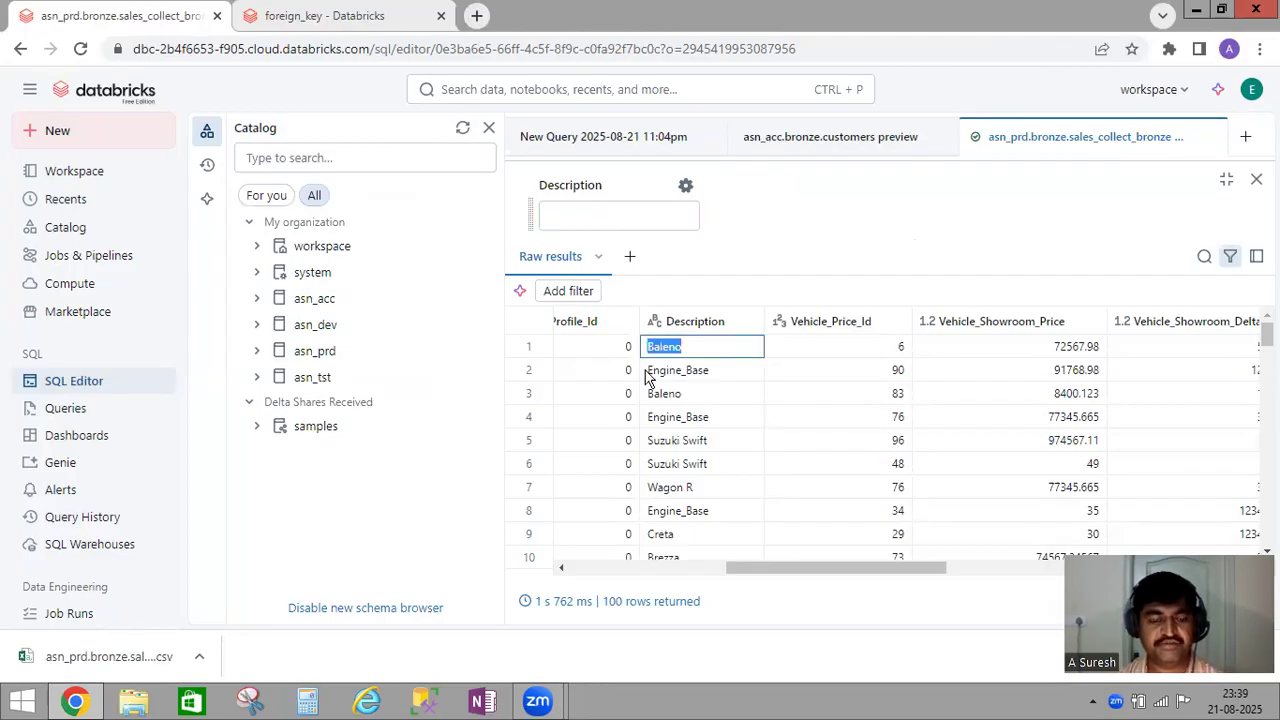
{"action": "left_click", "coordinate": [550, 222]}
{"action": "key", "text": "ctrl+v"}
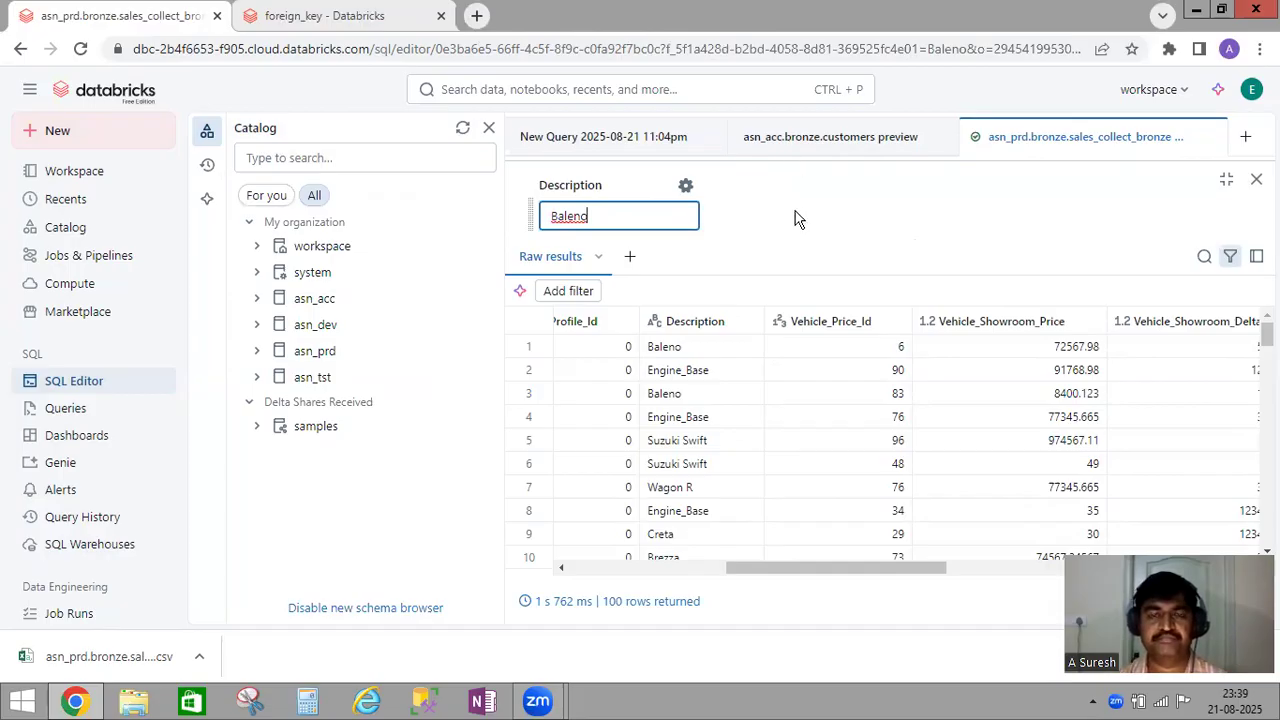
{"action": "left_click", "coordinate": [709, 350]}
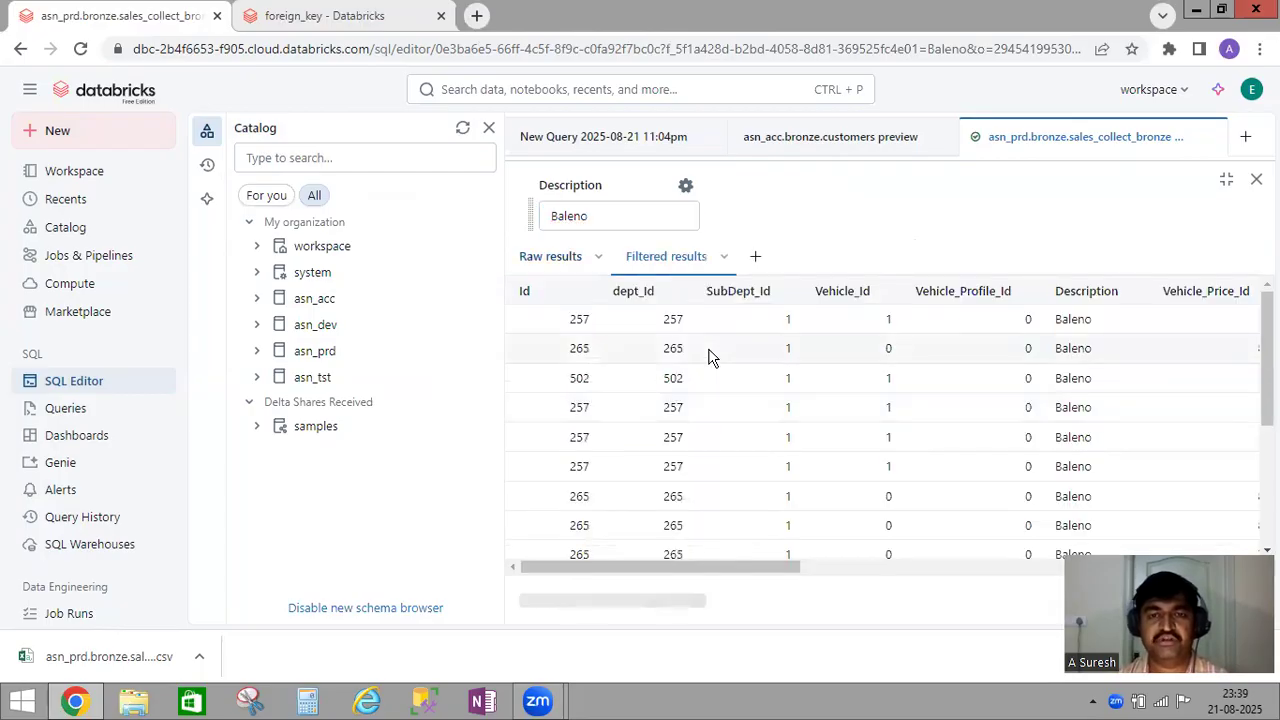
{"action": "left_click", "coordinate": [686, 186]}
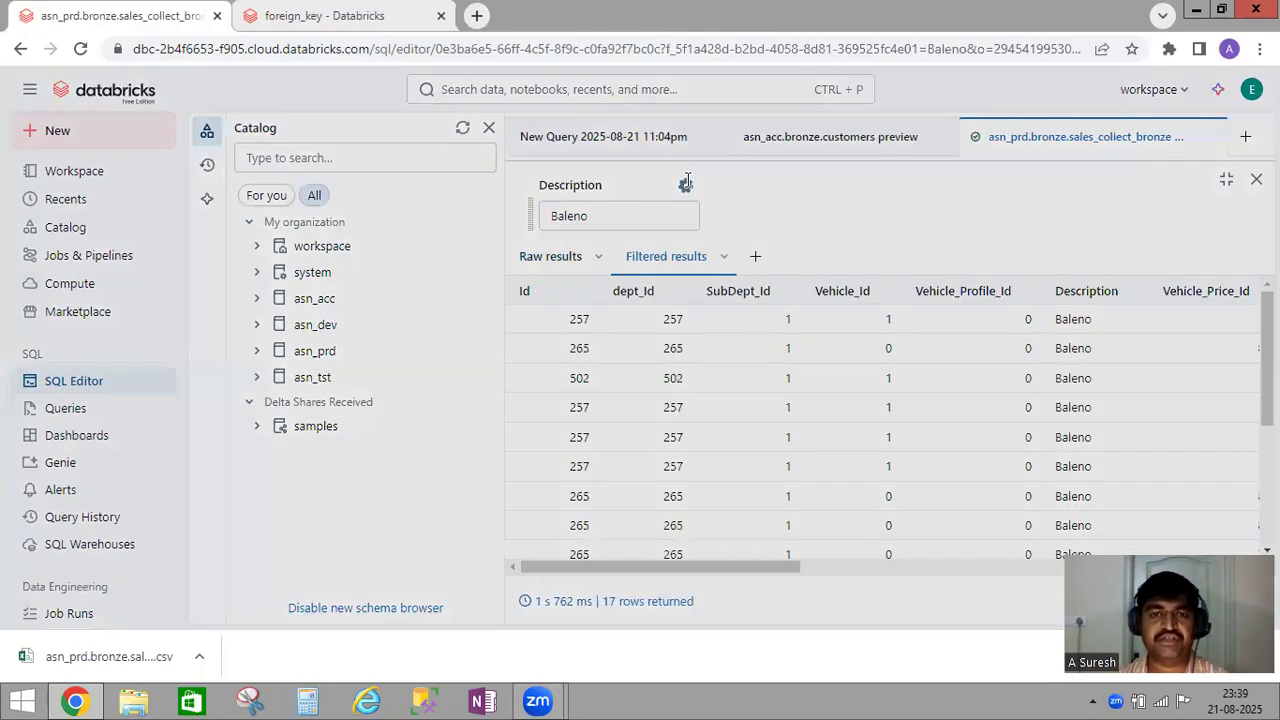
{"action": "left_click", "coordinate": [400, 478]}
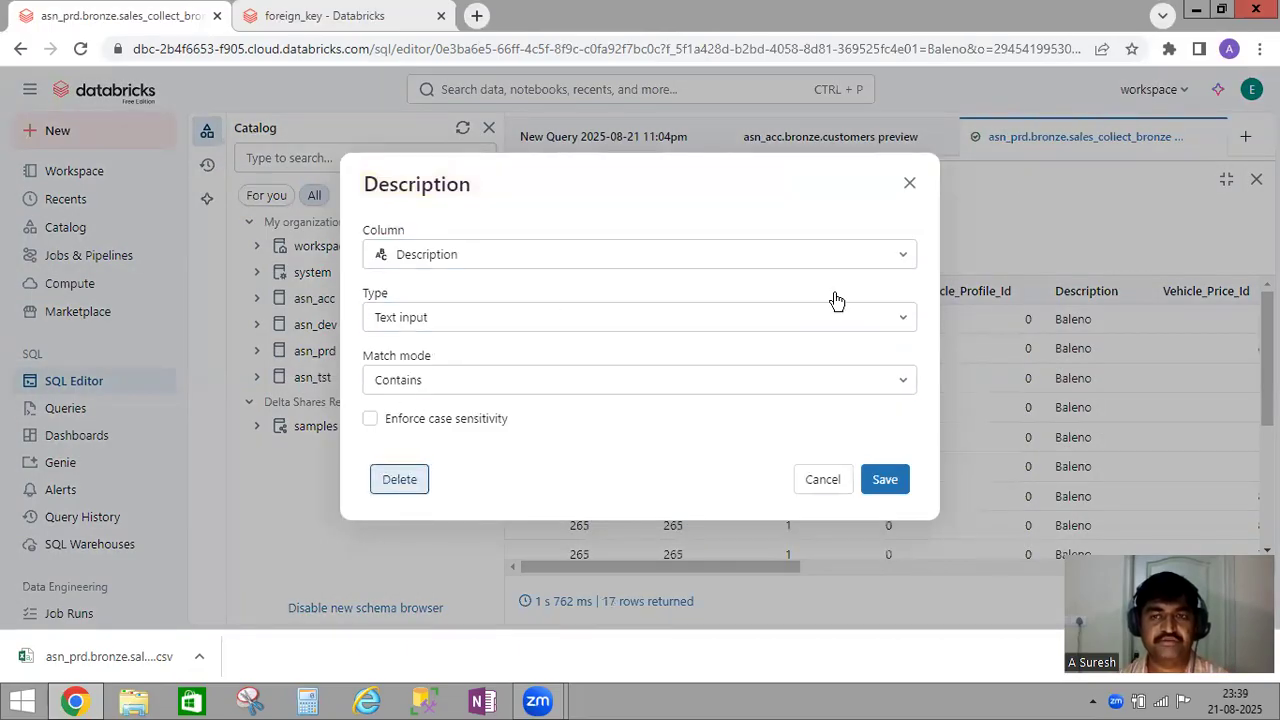
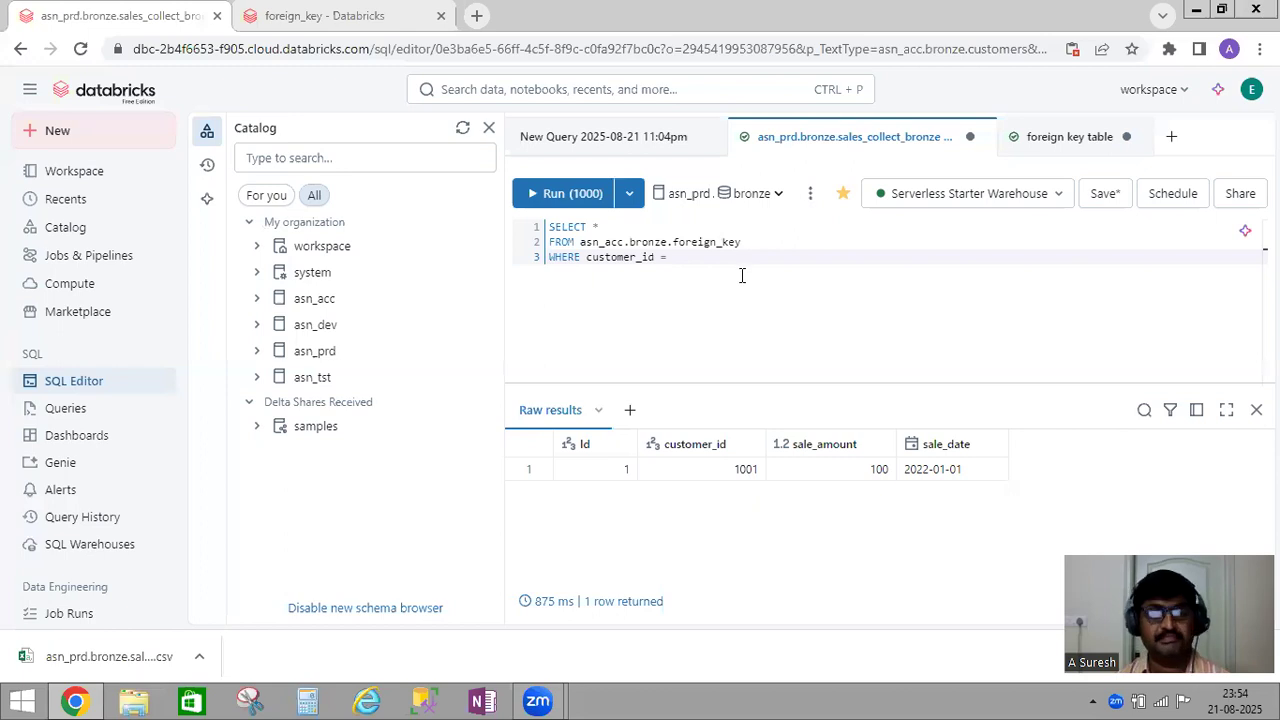
Step: Start adding a query parameter to the foreign_key query with the keyword value
{"action": "left_click", "coordinate": [630, 412]}
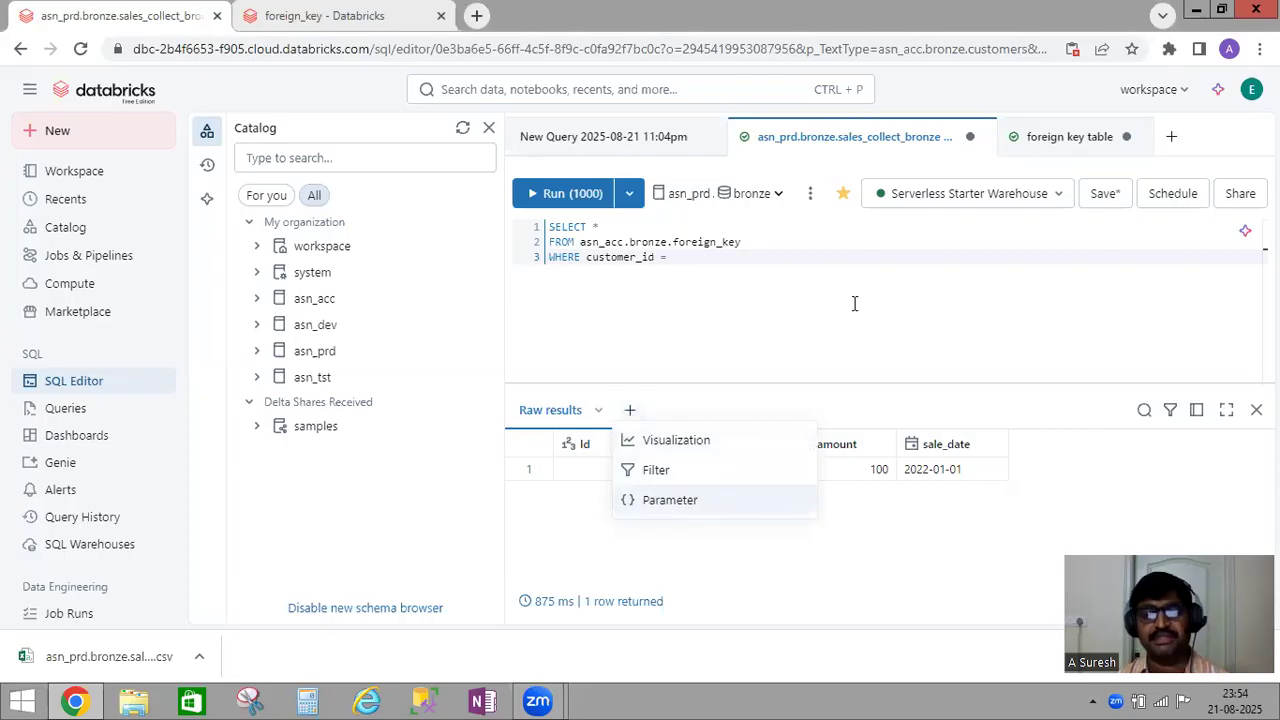
{"action": "left_click", "coordinate": [684, 506]}
{"action": "left_click", "coordinate": [553, 257]}
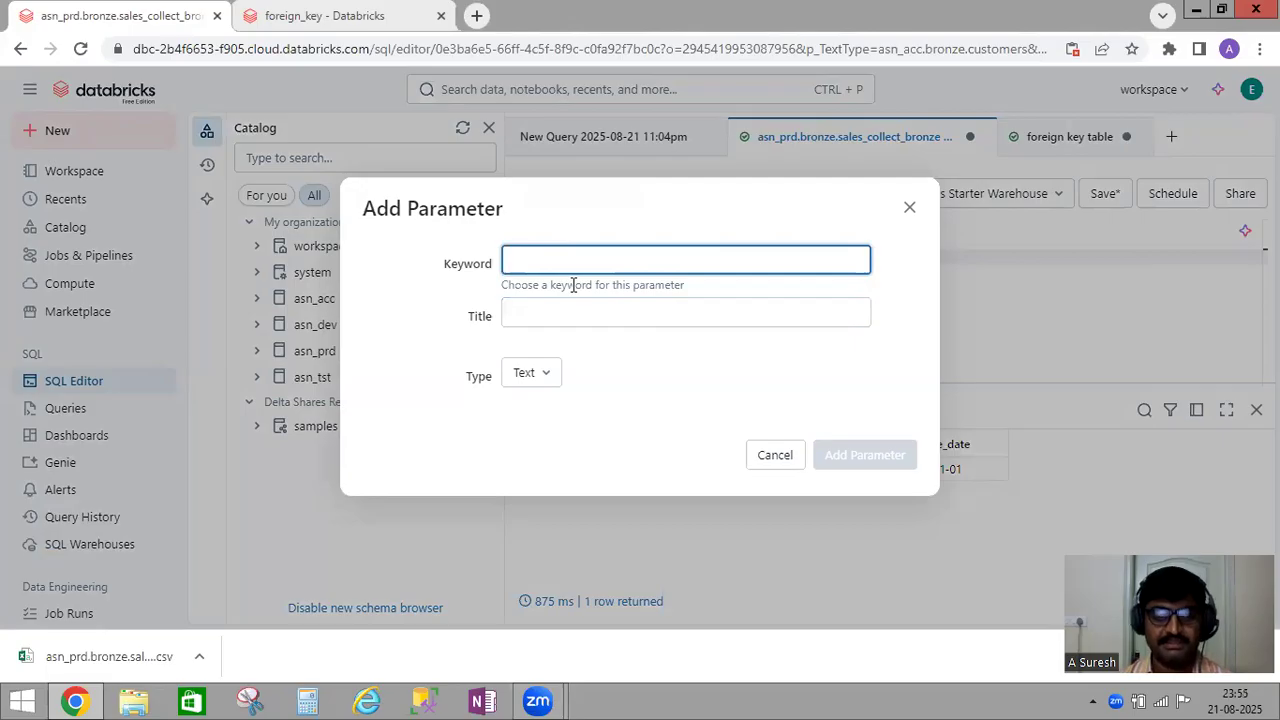
{"action": "type", "text": "v"}
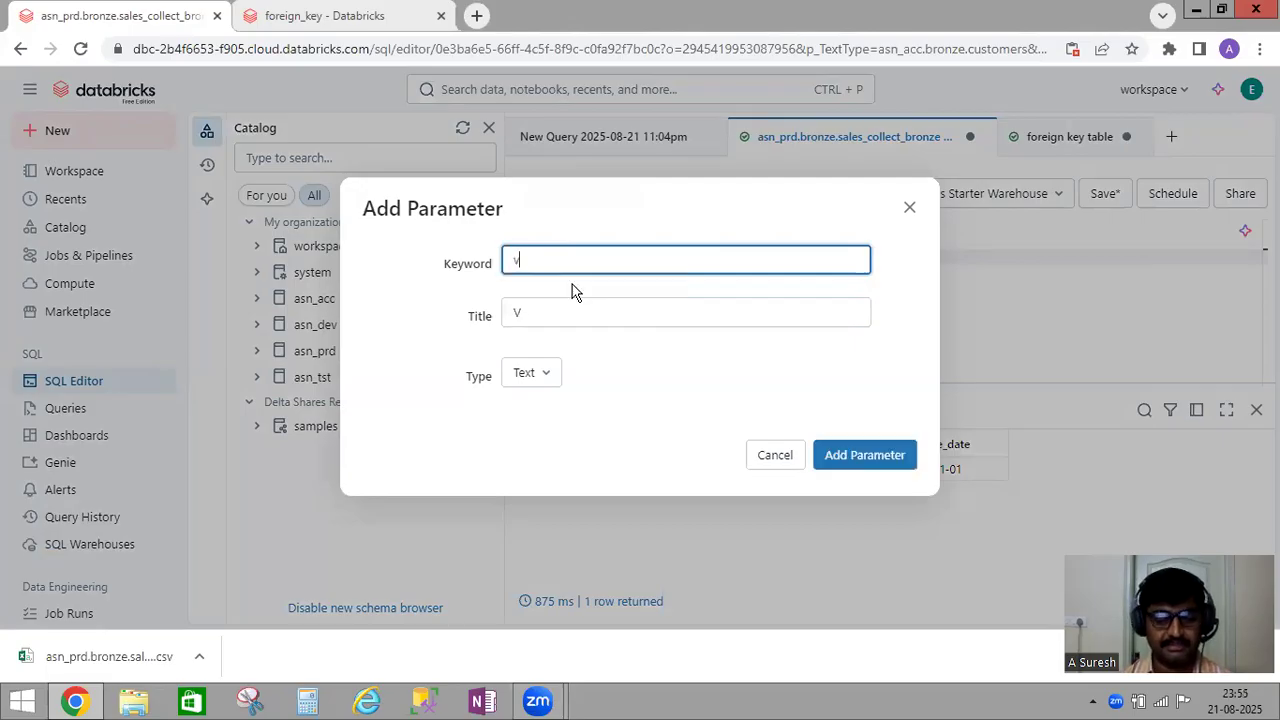
{"action": "type", "text": "alue"}
Step: Look through the types available for the new parameter, from text and number to dropdown lists and date ranges
{"action": "left_click", "coordinate": [537, 373]}
{"action": "scroll", "coordinate": [671, 197], "scroll_direction": "down", "scroll_amount": 1}
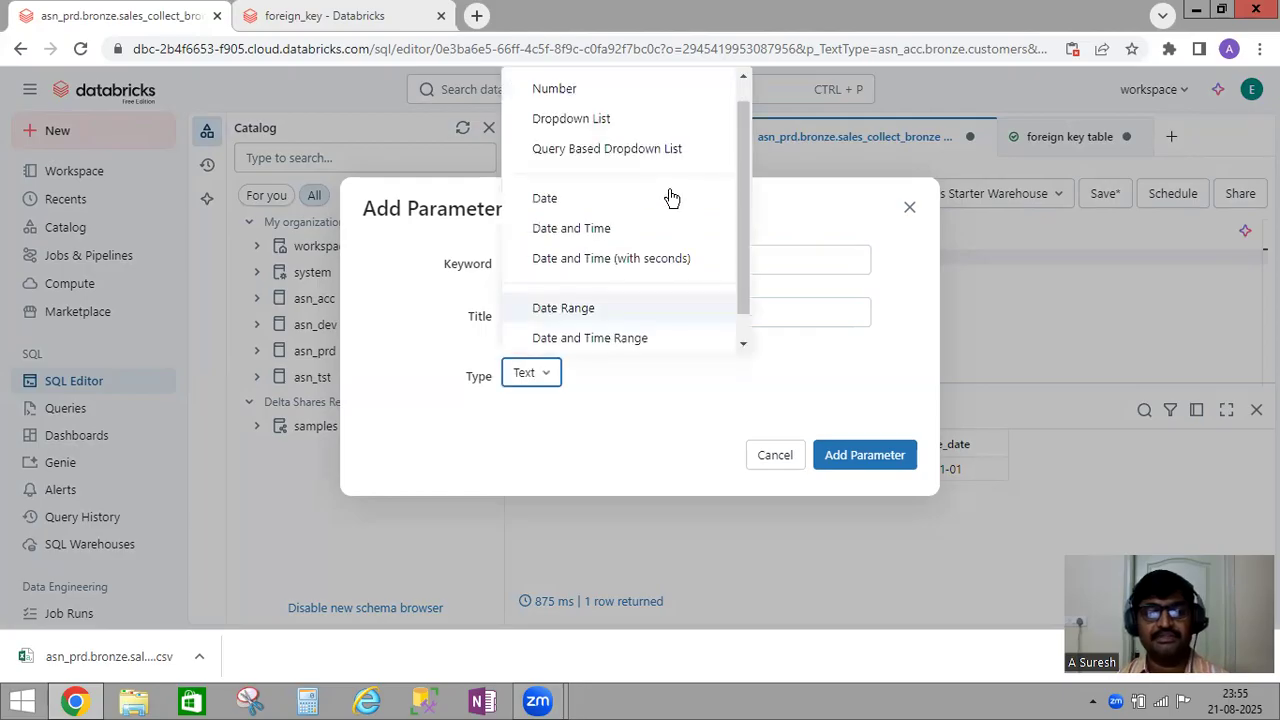
{"action": "scroll", "coordinate": [655, 178], "scroll_direction": "up", "scroll_amount": 1}
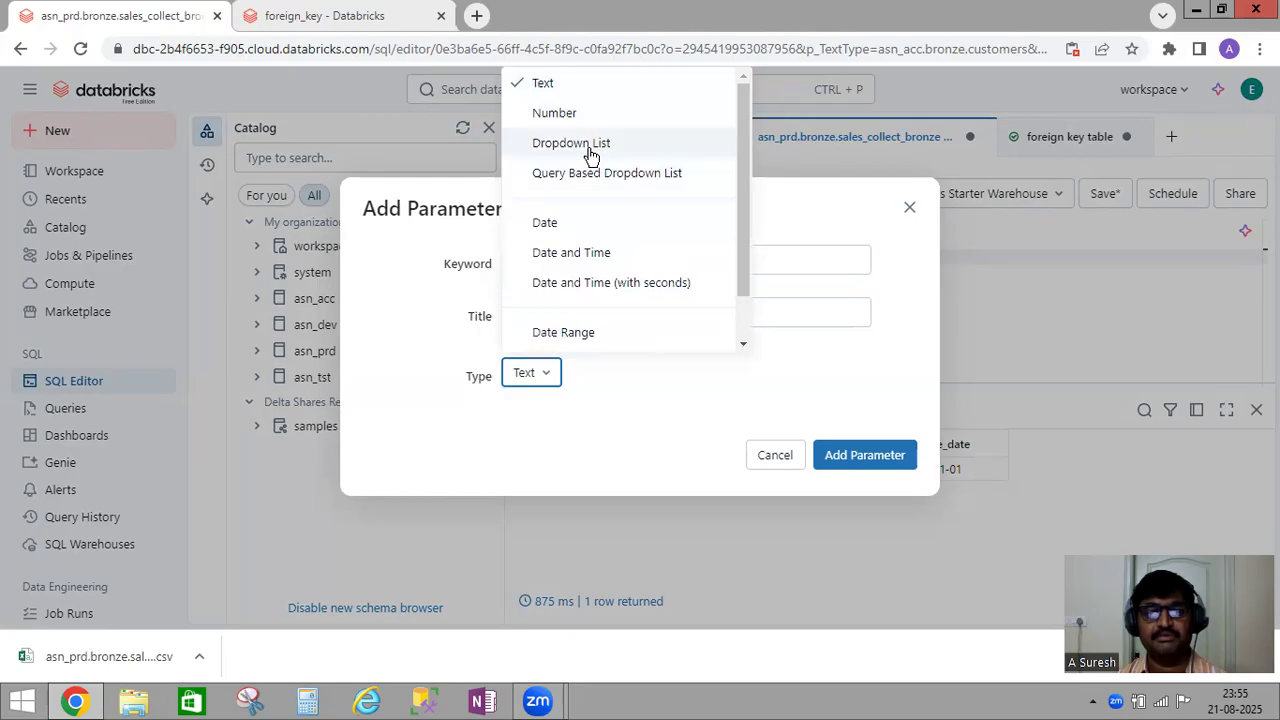
{"action": "scroll", "coordinate": [601, 248], "scroll_direction": "down", "scroll_amount": 1}
{"action": "scroll", "coordinate": [601, 248], "scroll_direction": "down", "scroll_amount": 1}
{"action": "scroll", "coordinate": [601, 248], "scroll_direction": "up", "scroll_amount": 2}
{"action": "scroll", "coordinate": [601, 248], "scroll_direction": "down", "scroll_amount": 2}
{"action": "scroll", "coordinate": [601, 250], "scroll_direction": "up", "scroll_amount": 2}
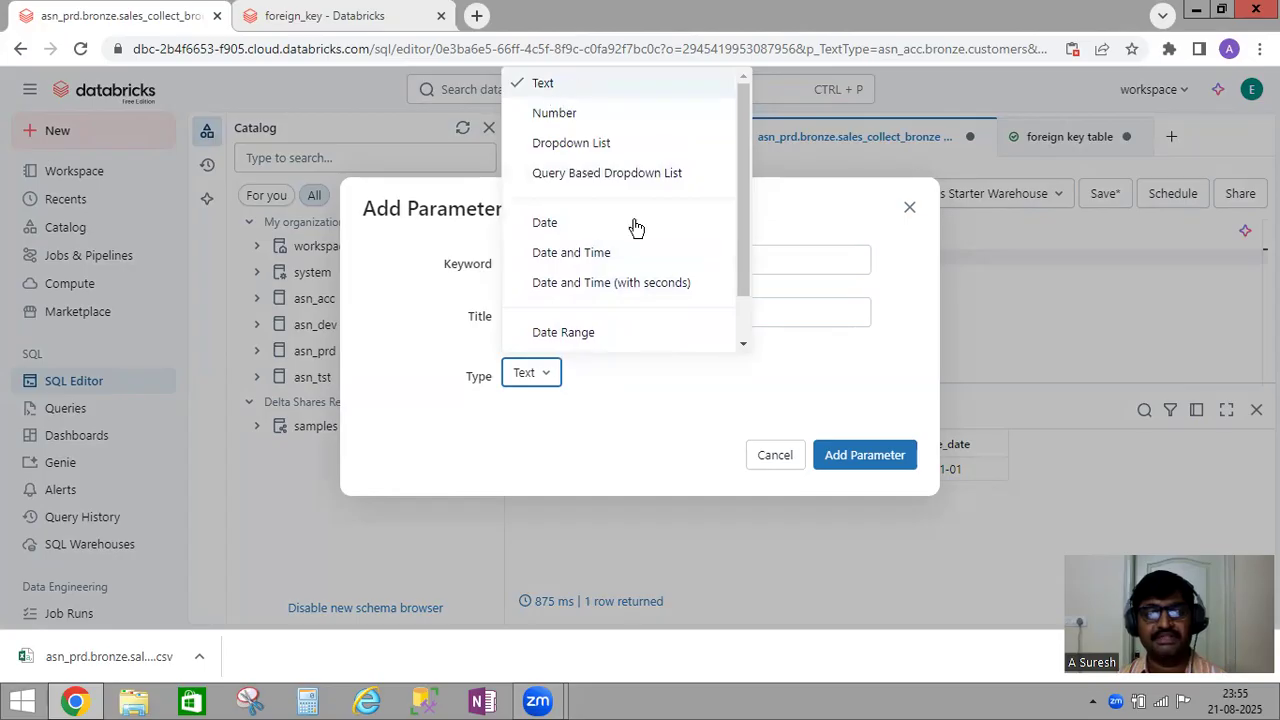
Step: Add a Text parameter with the keyword "value" and the title "Value" to the query
{"action": "left_click", "coordinate": [803, 420]}
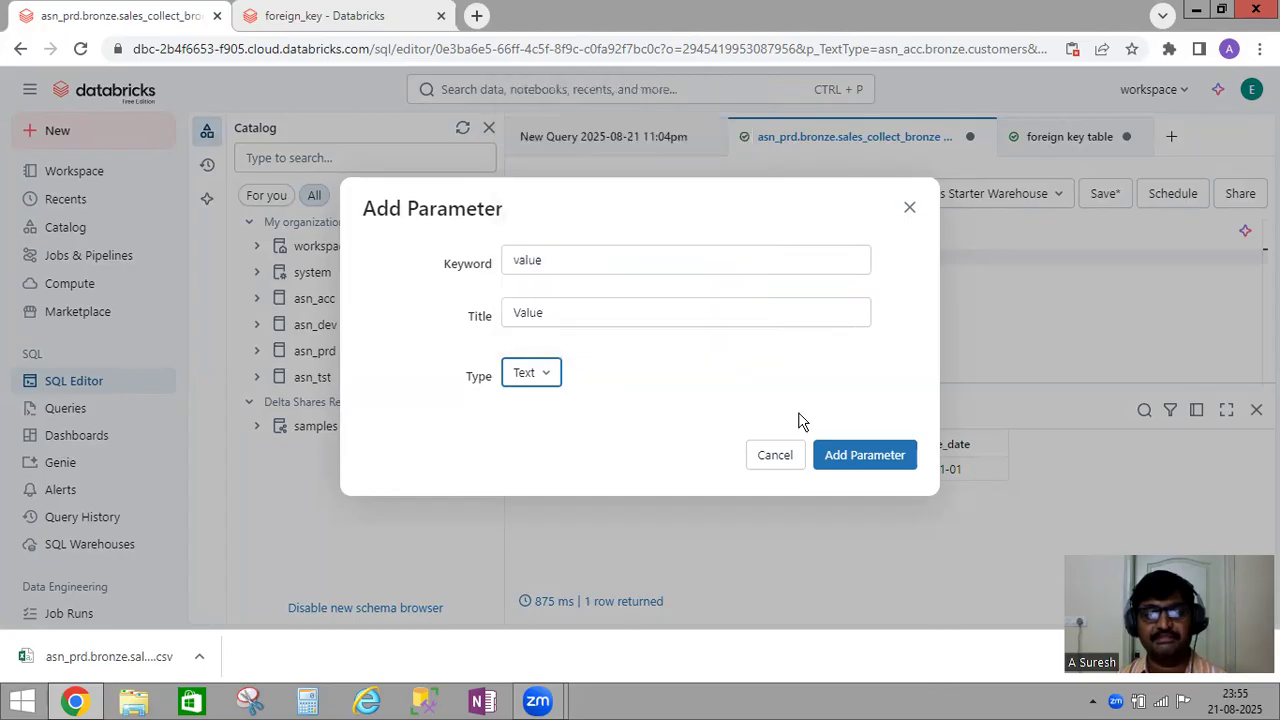
{"action": "left_click", "coordinate": [843, 456]}
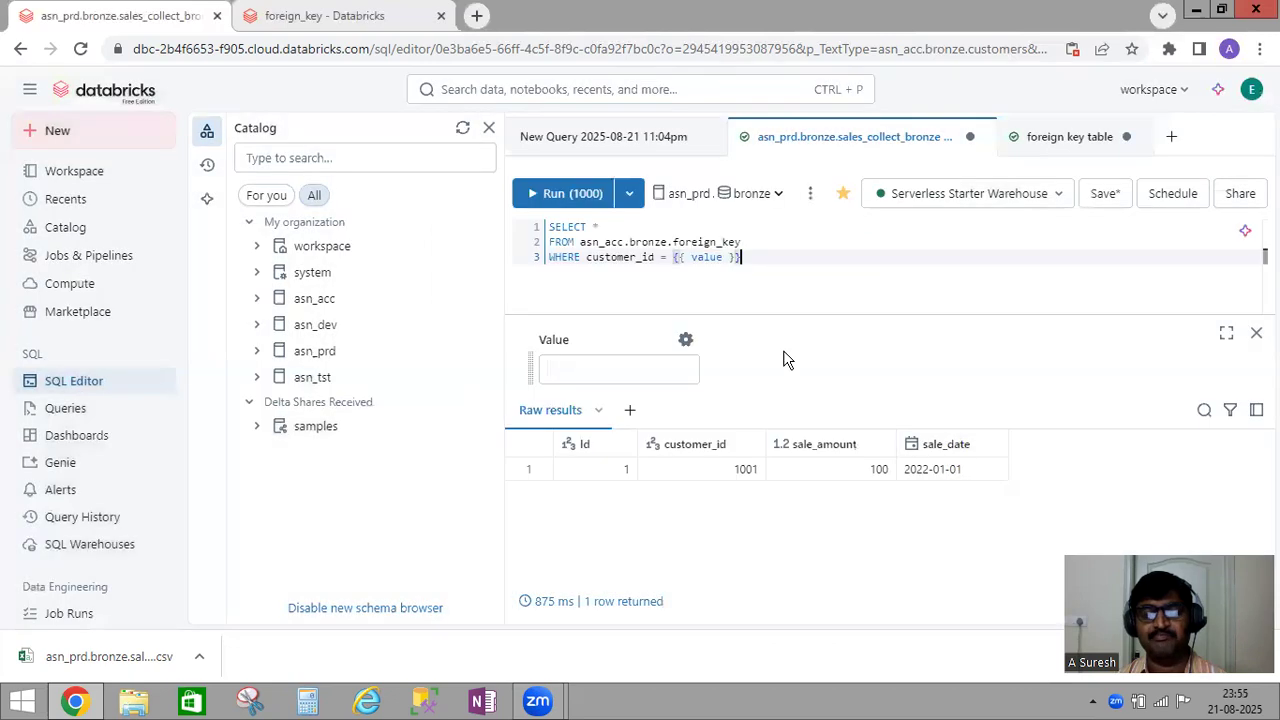
{"action": "left_click", "coordinate": [571, 372]}
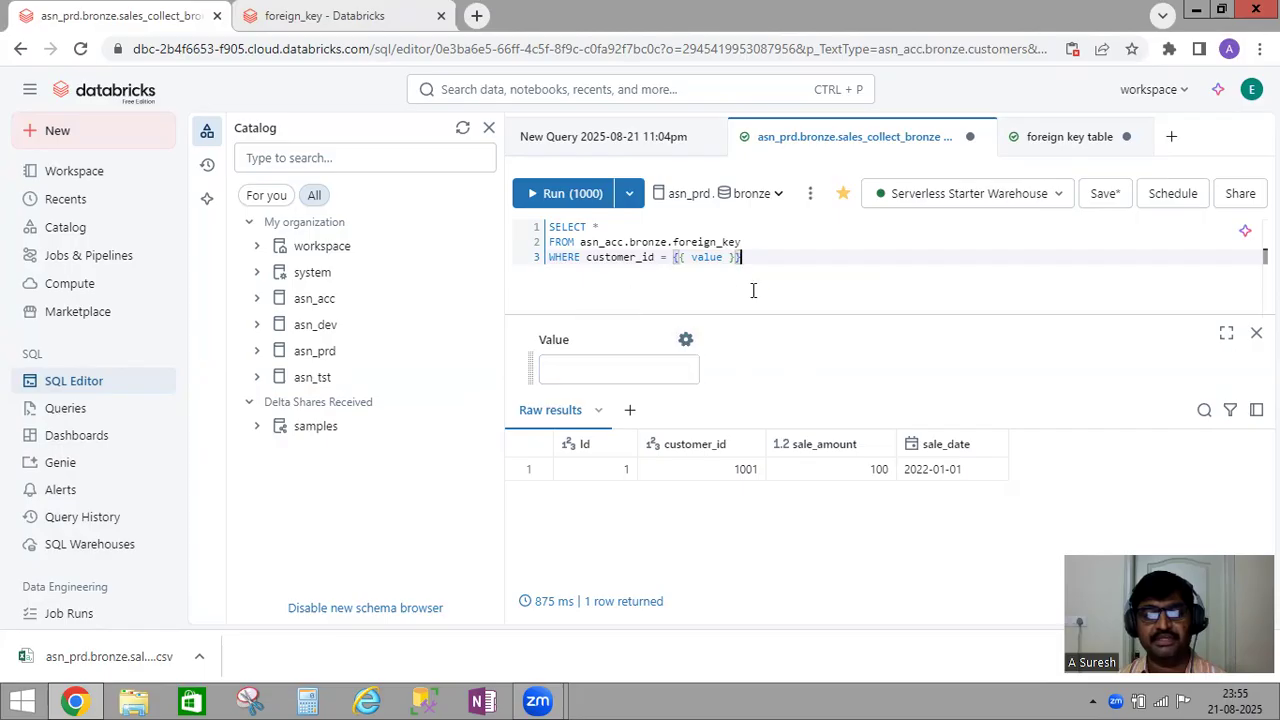
Step: Examine the {{ value }} placeholder in the WHERE clause and the customer_id column in the foreign key table query's results
{"action": "left_click_drag", "start_coordinate": [674, 257], "coordinate": [741, 257]}
{"action": "left_click", "coordinate": [676, 257]}
{"action": "left_click_drag", "start_coordinate": [729, 255], "coordinate": [743, 257]}
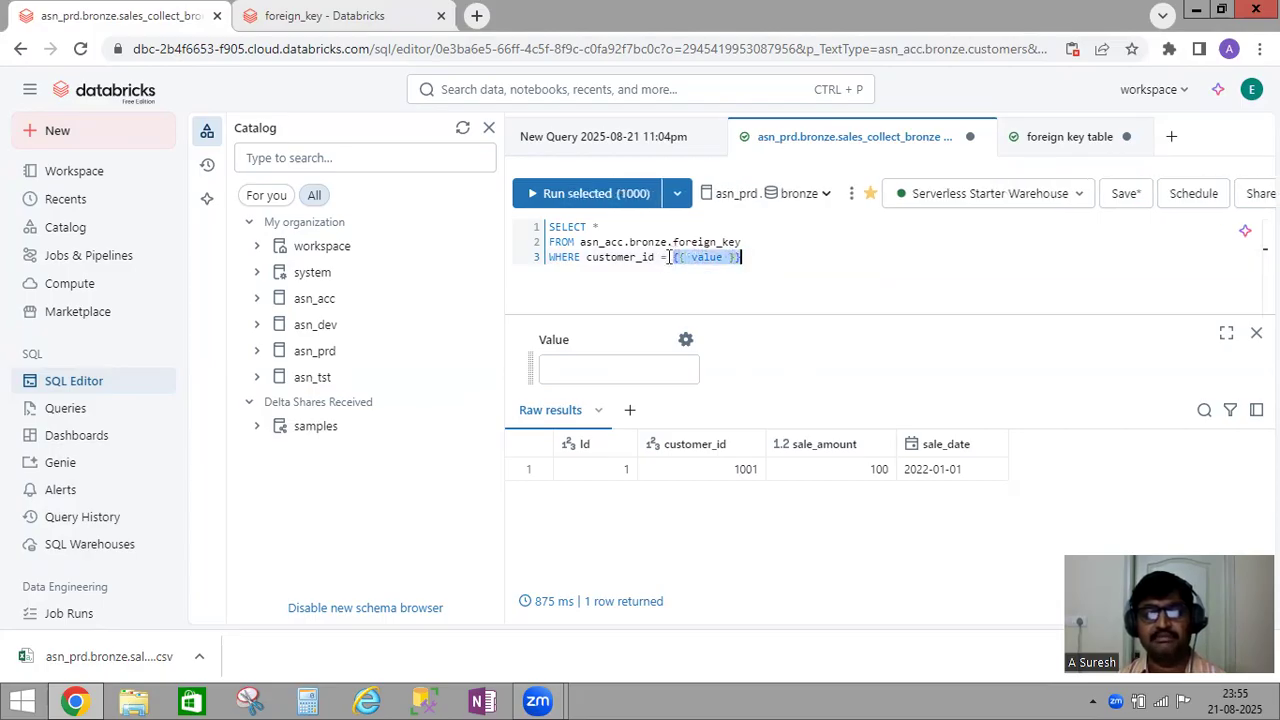
{"action": "left_click", "coordinate": [705, 258]}
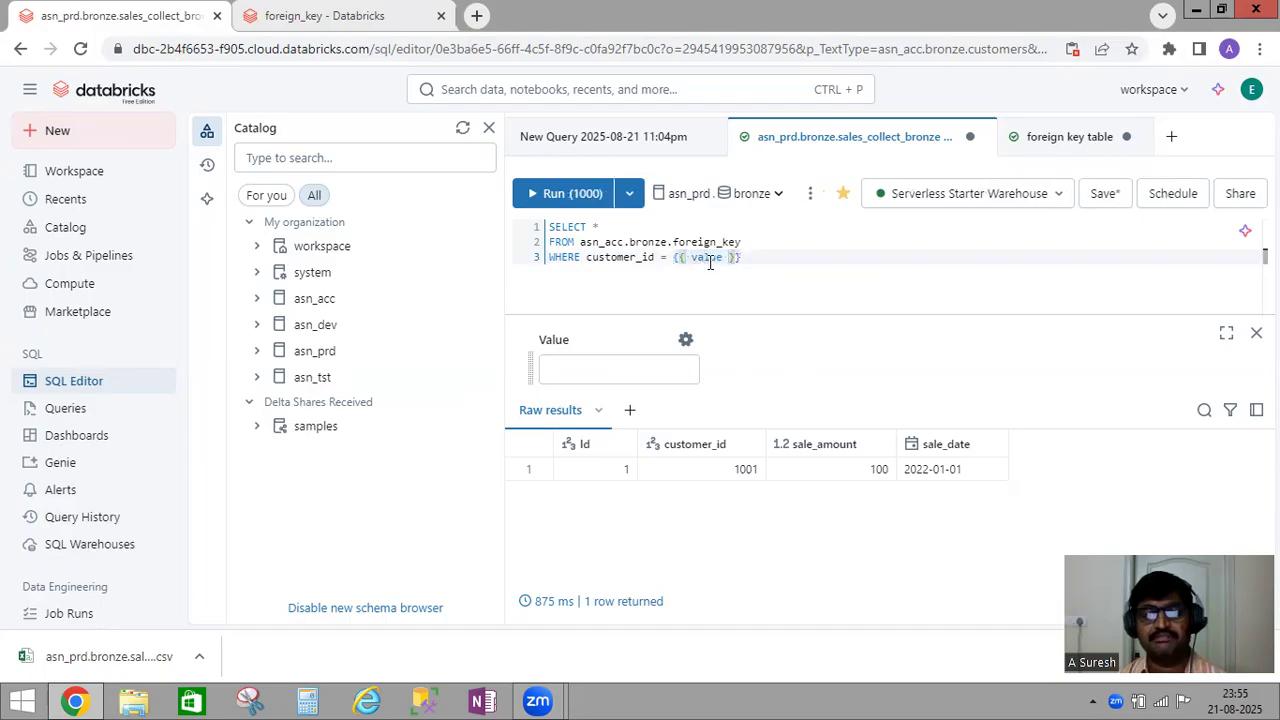
{"action": "double_click", "coordinate": [705, 257]}
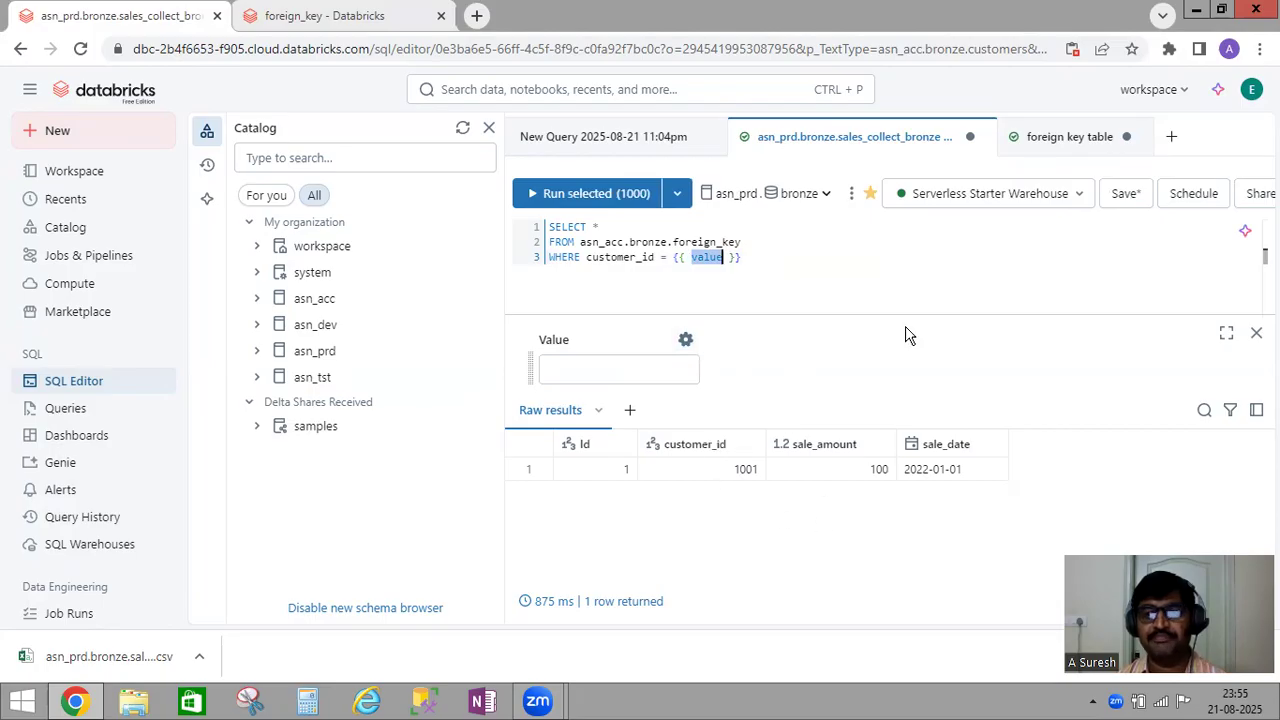
{"action": "left_click", "coordinate": [1062, 143]}
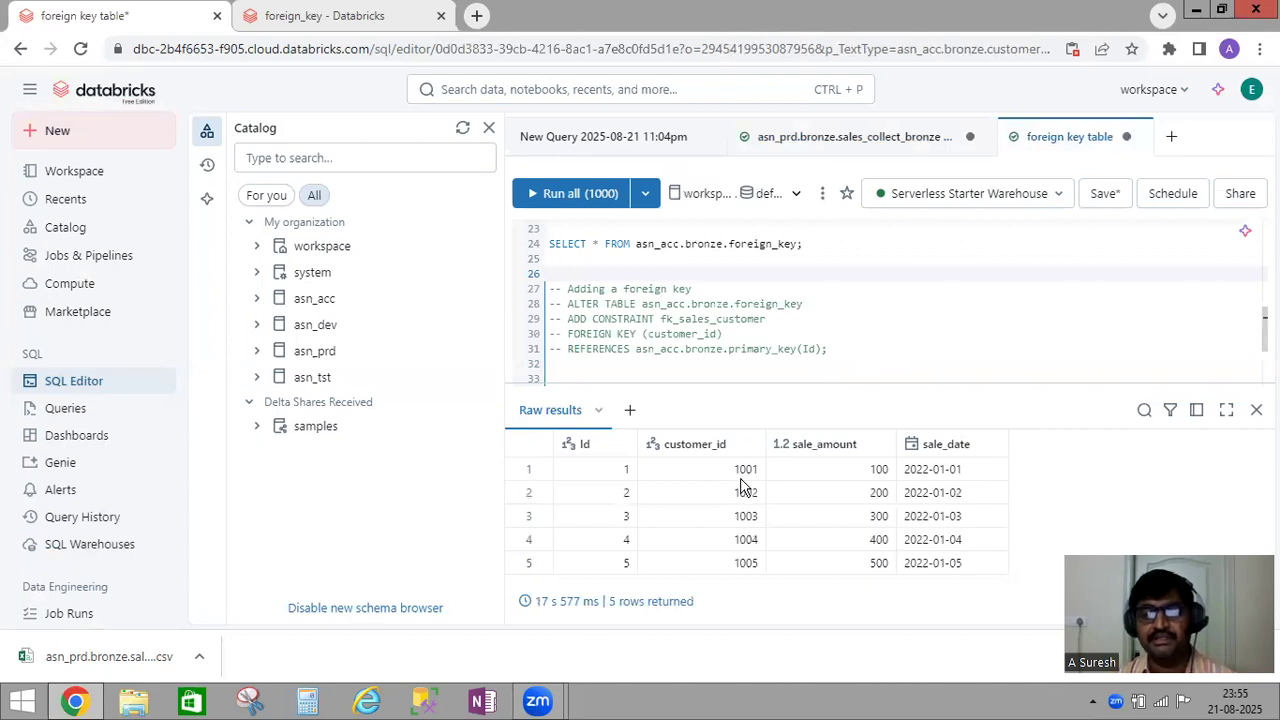
{"action": "left_click", "coordinate": [871, 136]}
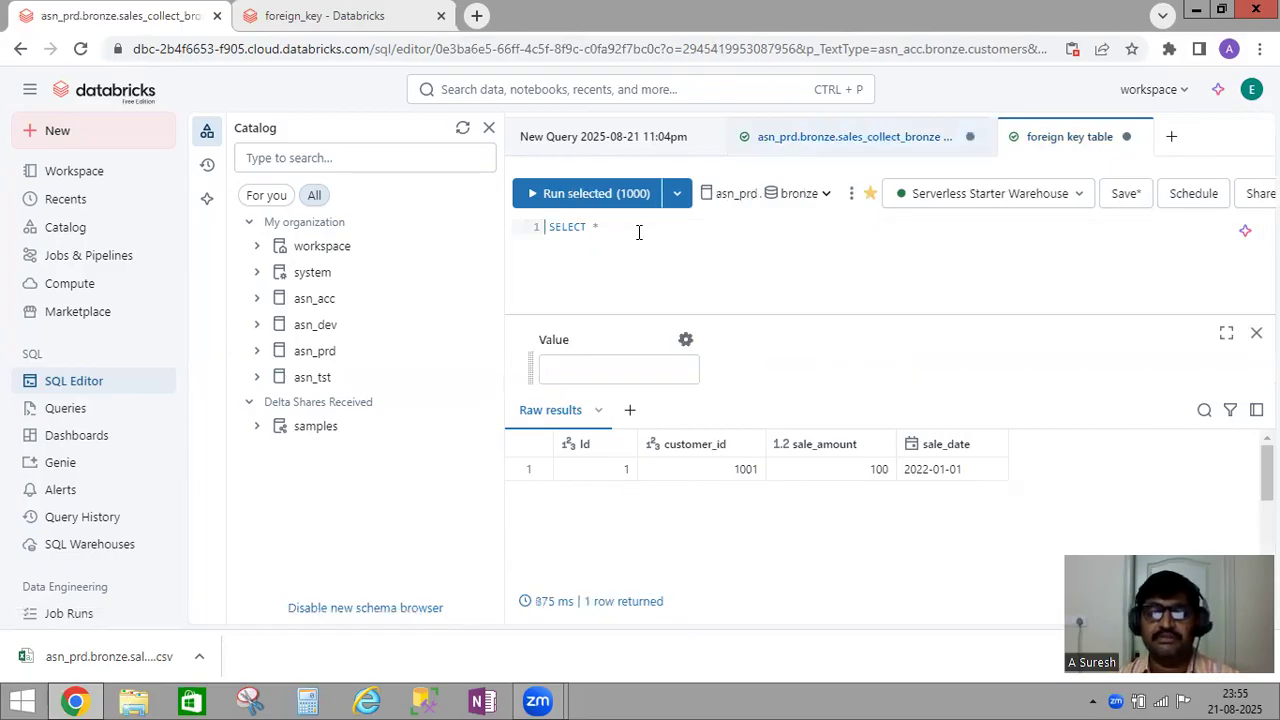
{"action": "left_click", "coordinate": [705, 259]}
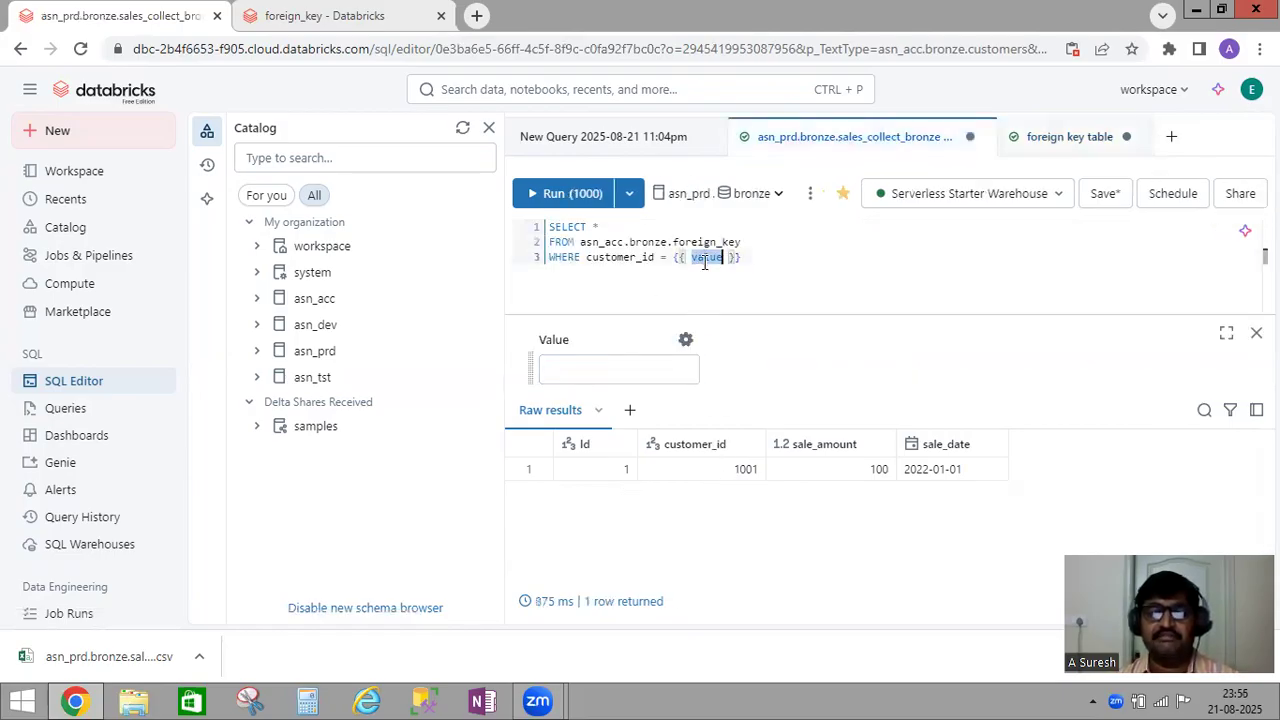
Step: Set the Value parameter to the customer ID from the first row of results and apply the change
{"action": "left_click", "coordinate": [606, 374]}
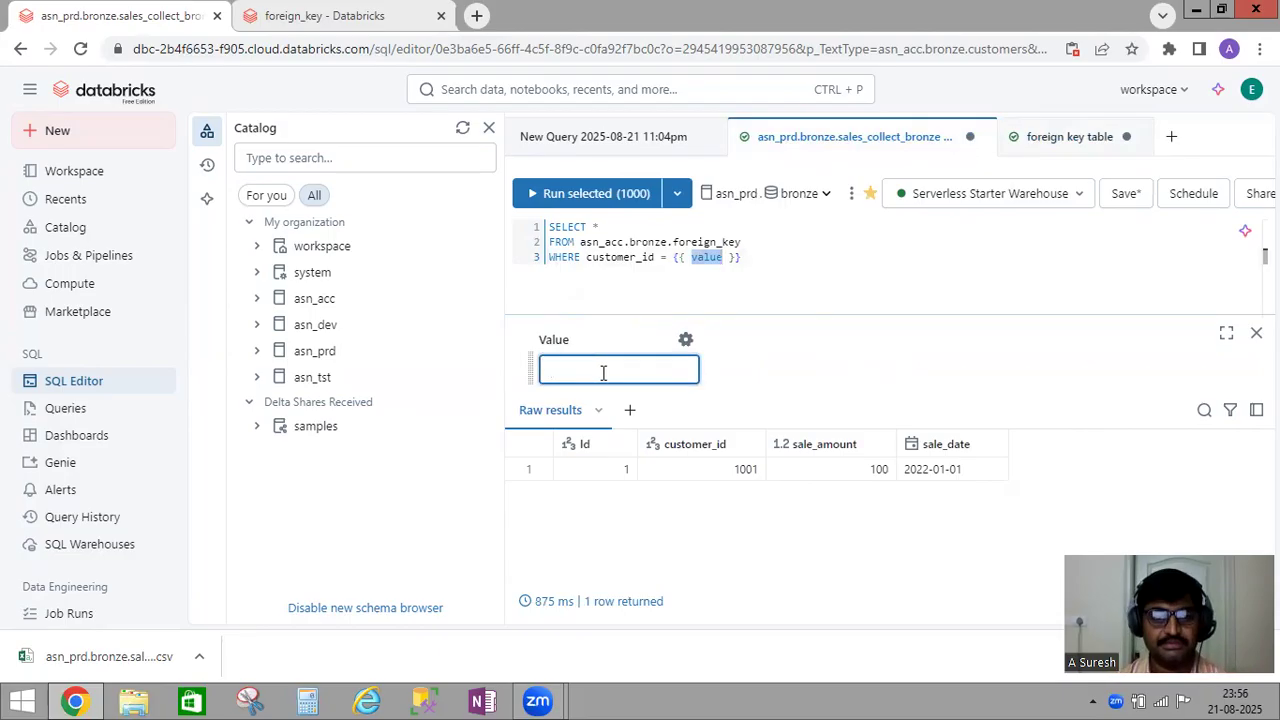
{"action": "type", "text": "1001"}
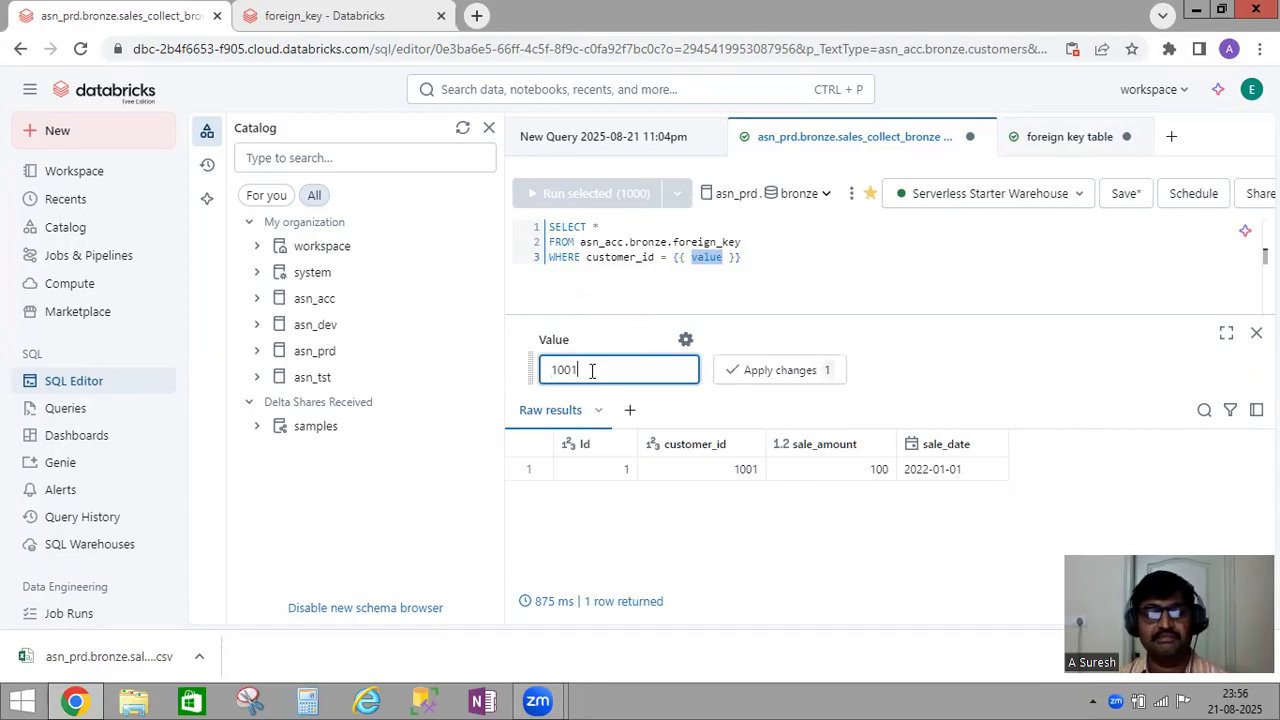
{"action": "left_click", "coordinate": [775, 373]}
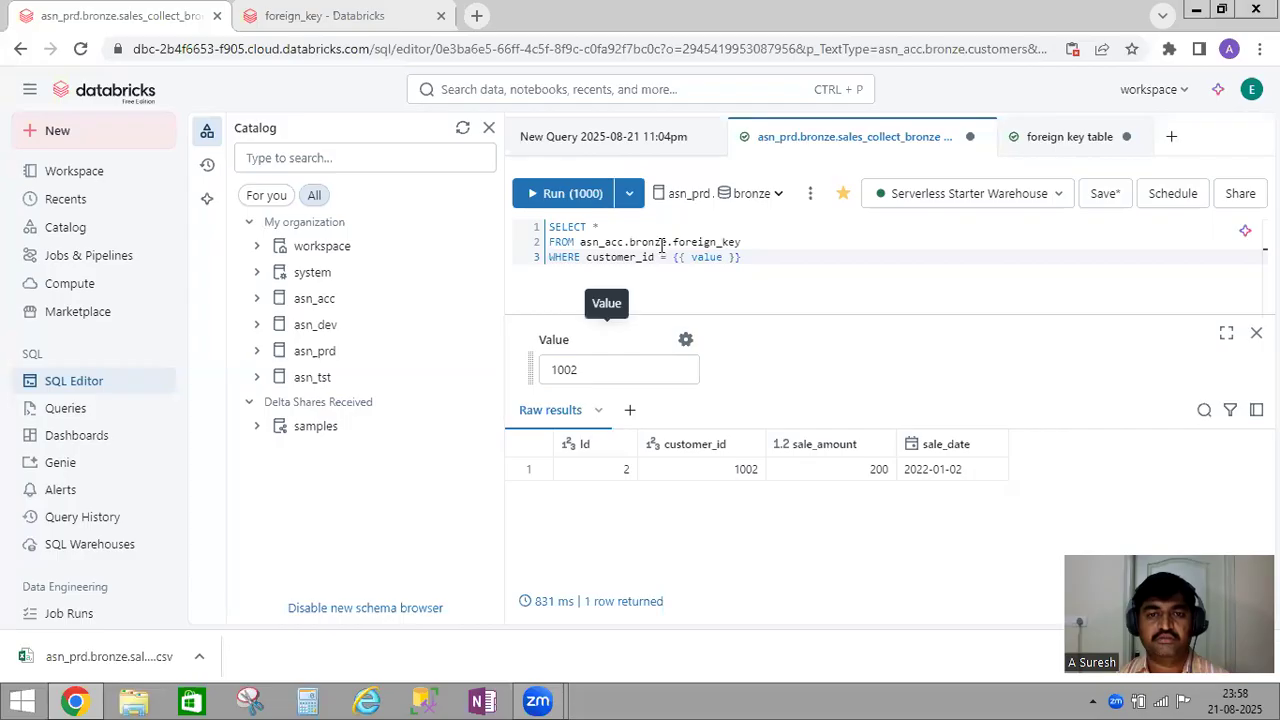
Step: Review the customer_id condition, its {{ value }} placeholder and the parameter value against the full rows in the foreign key table query
{"action": "double_click", "coordinate": [640, 257]}
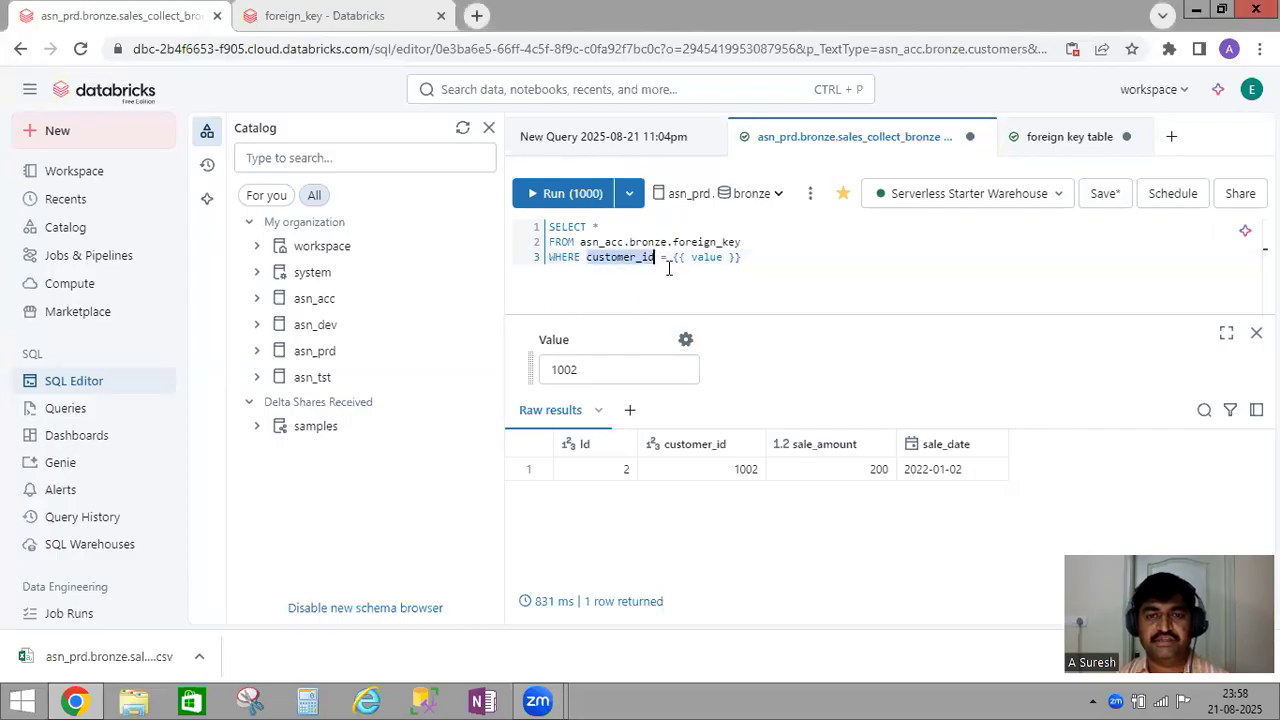
{"action": "left_click", "coordinate": [661, 257]}
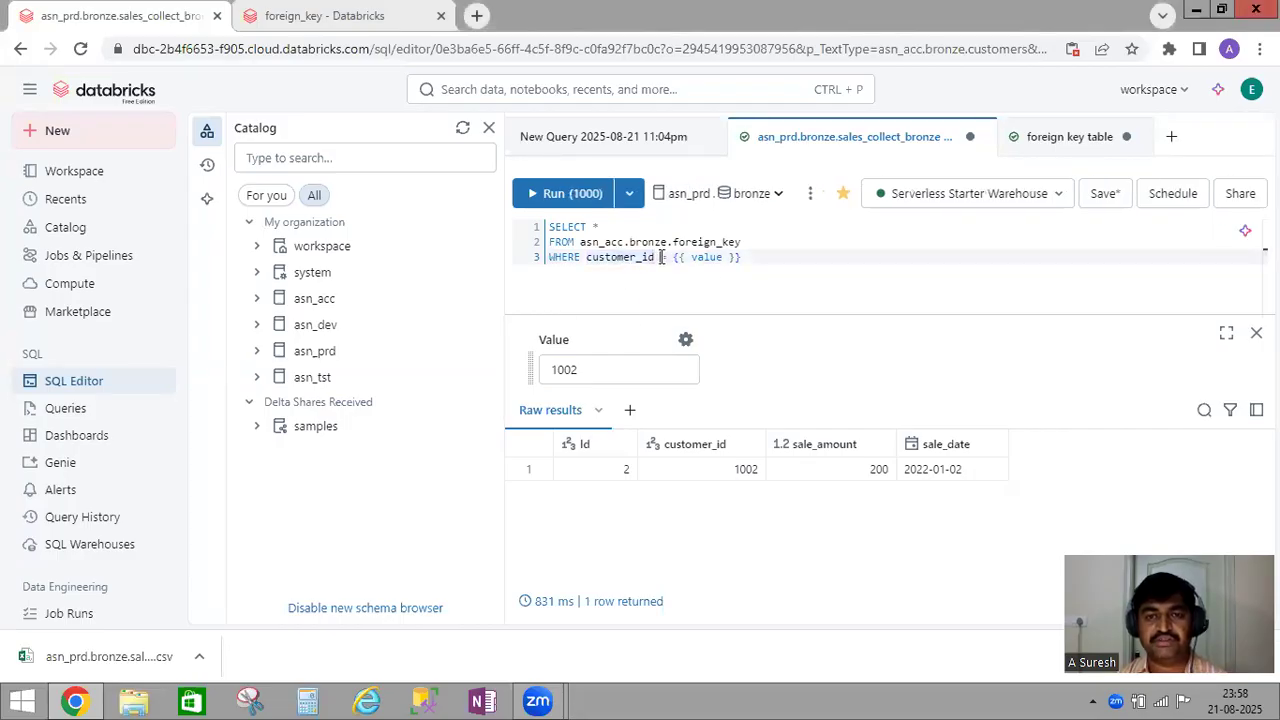
{"action": "double_click", "coordinate": [706, 257]}
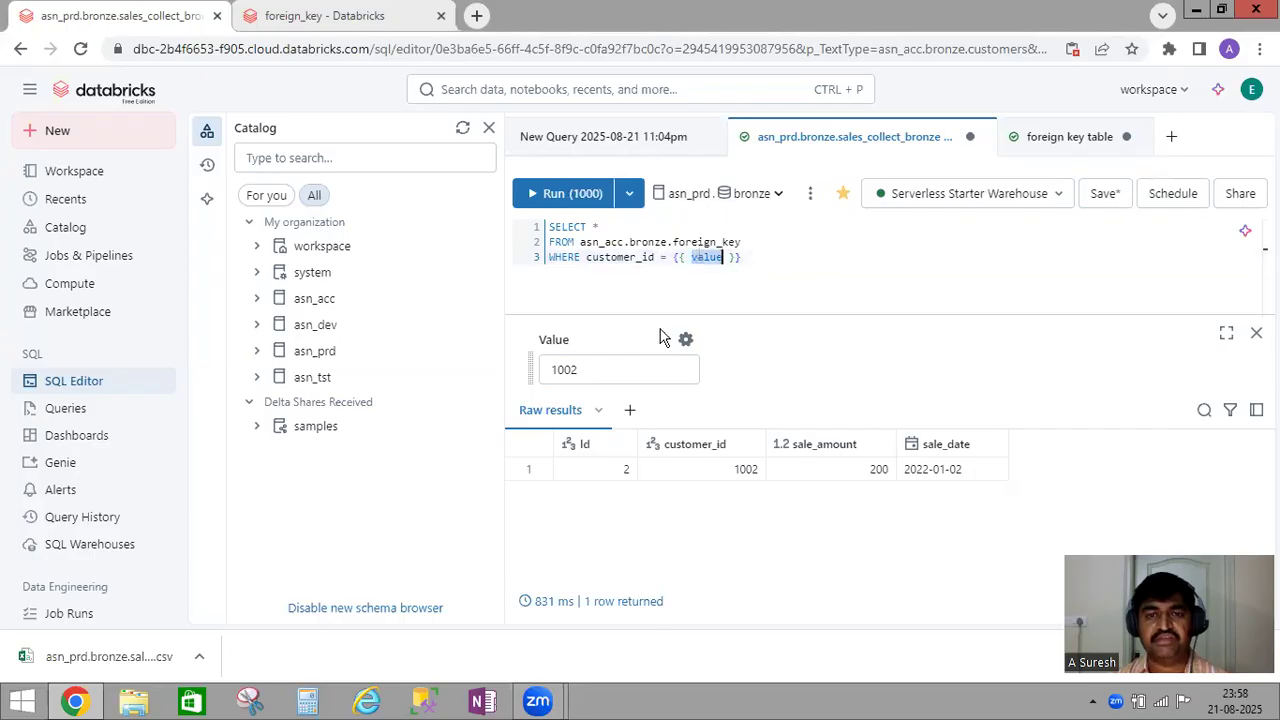
{"action": "left_click", "coordinate": [612, 369]}
{"action": "left_click_drag", "start_coordinate": [586, 370], "coordinate": [543, 370]}
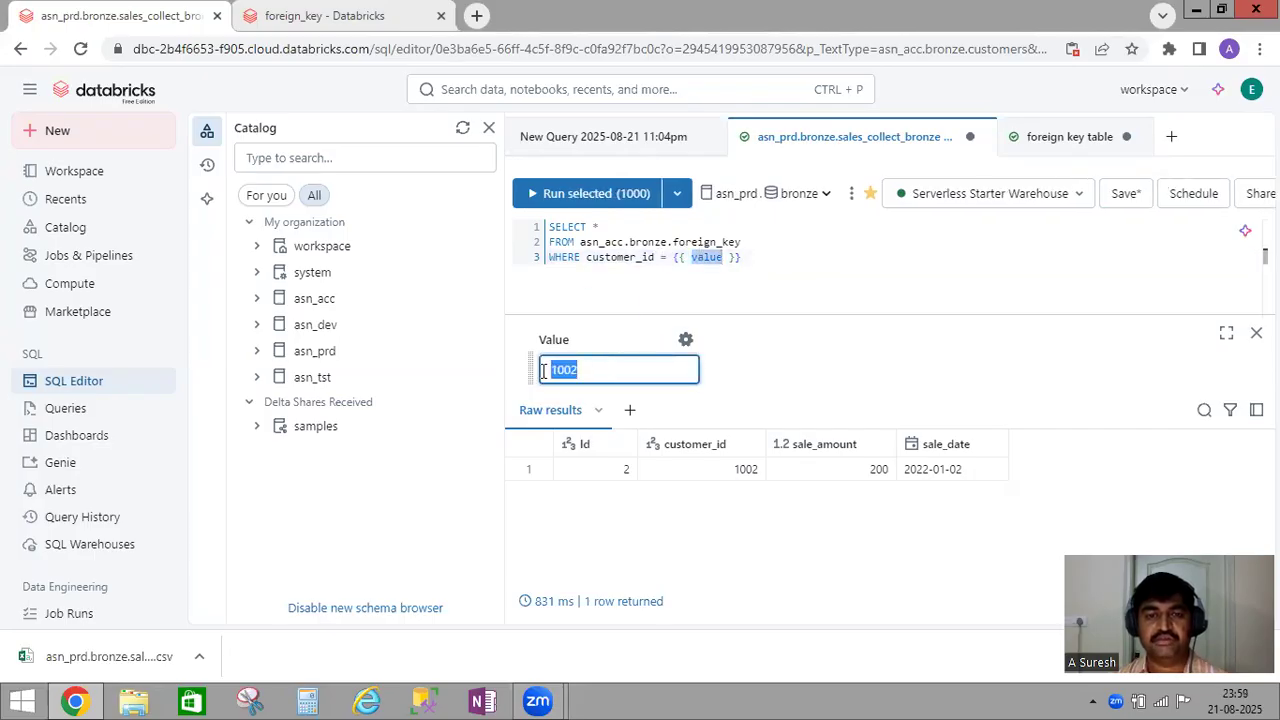
{"action": "left_click", "coordinate": [710, 473]}
{"action": "left_click", "coordinate": [1047, 141]}
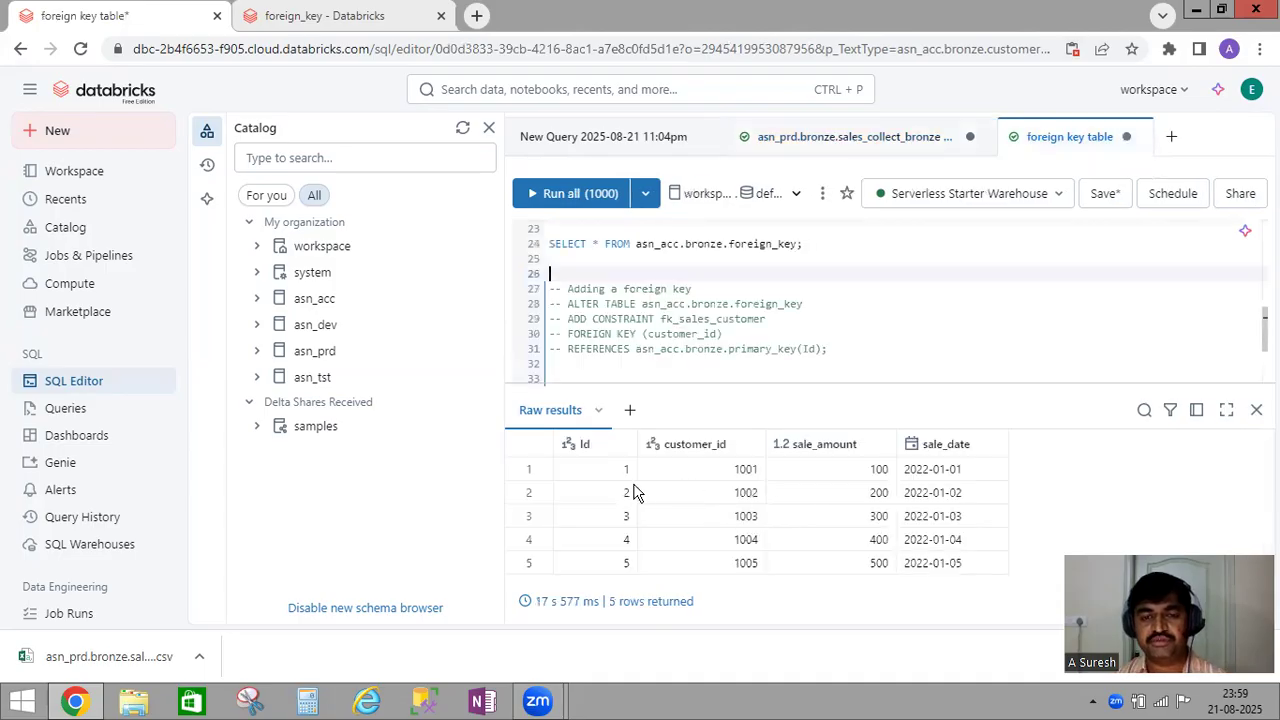
{"action": "left_click", "coordinate": [527, 496]}
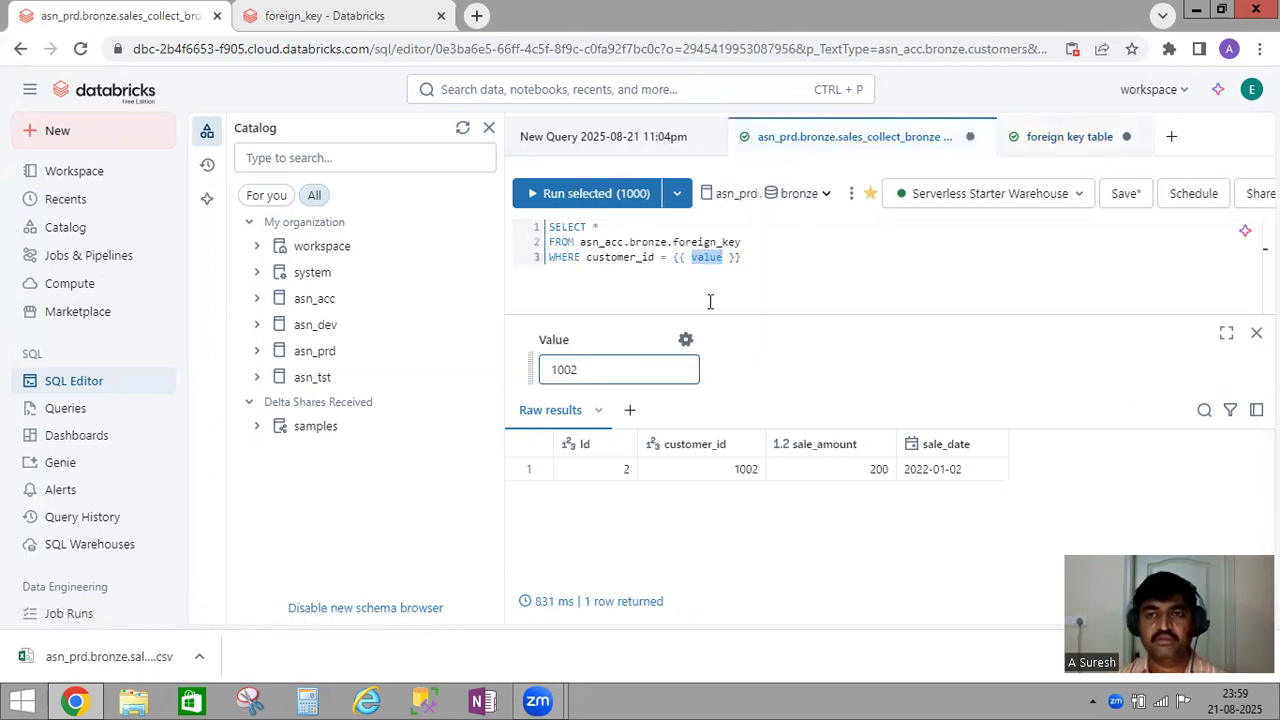
Step: Replace customer_id in the WHERE clause with the copied column name sale_amount, keeping the condition on one line
{"action": "left_click", "coordinate": [1041, 149]}
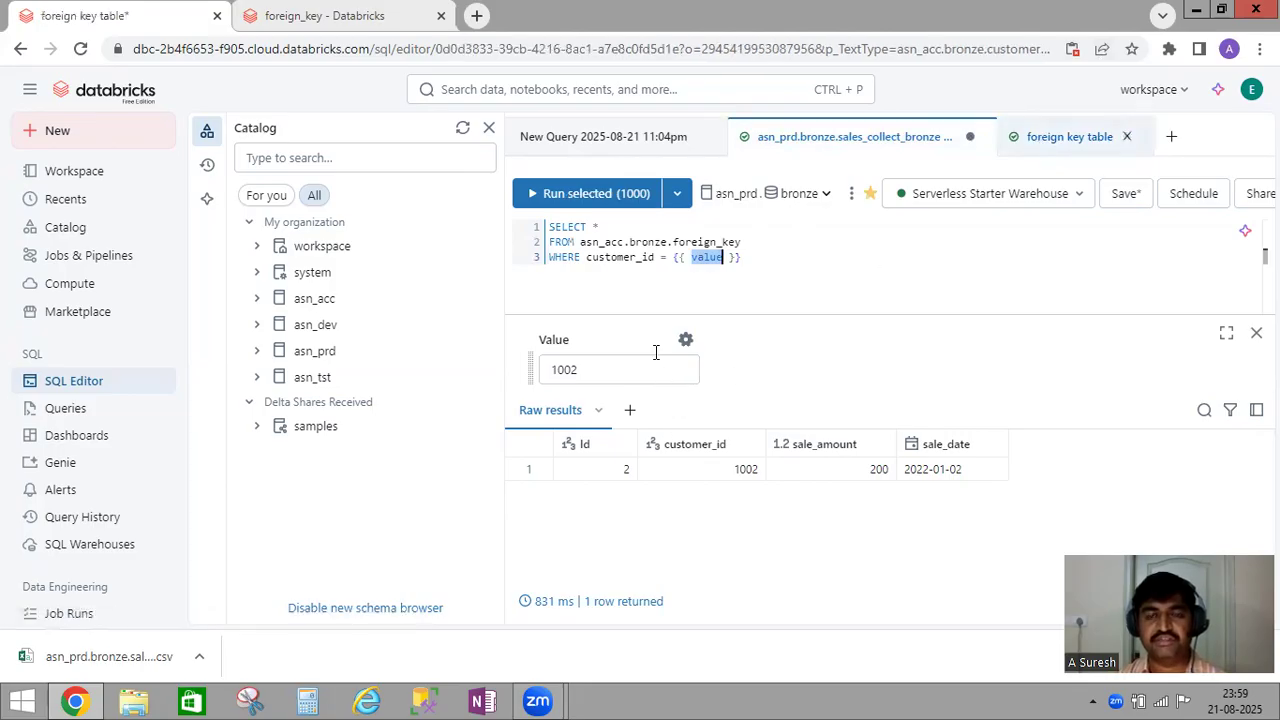
{"action": "double_click", "coordinate": [810, 447]}
{"action": "key", "text": "ctrl+c"}
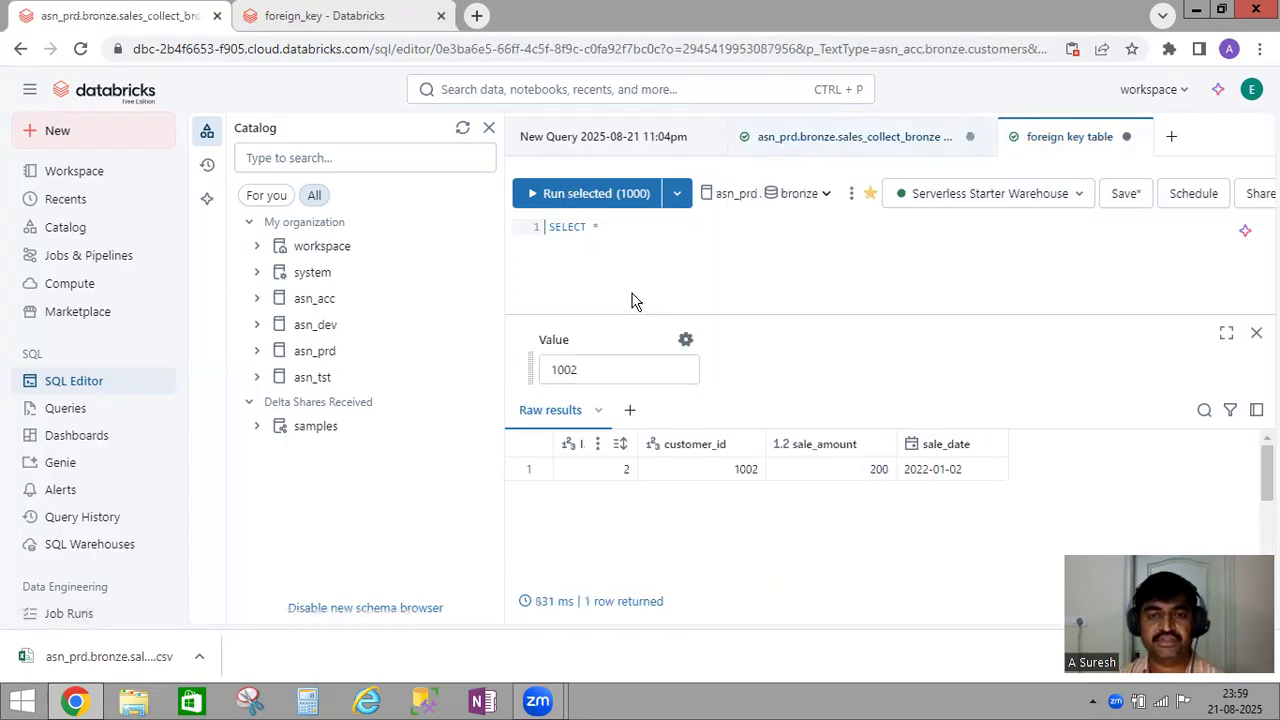
{"action": "double_click", "coordinate": [611, 259]}
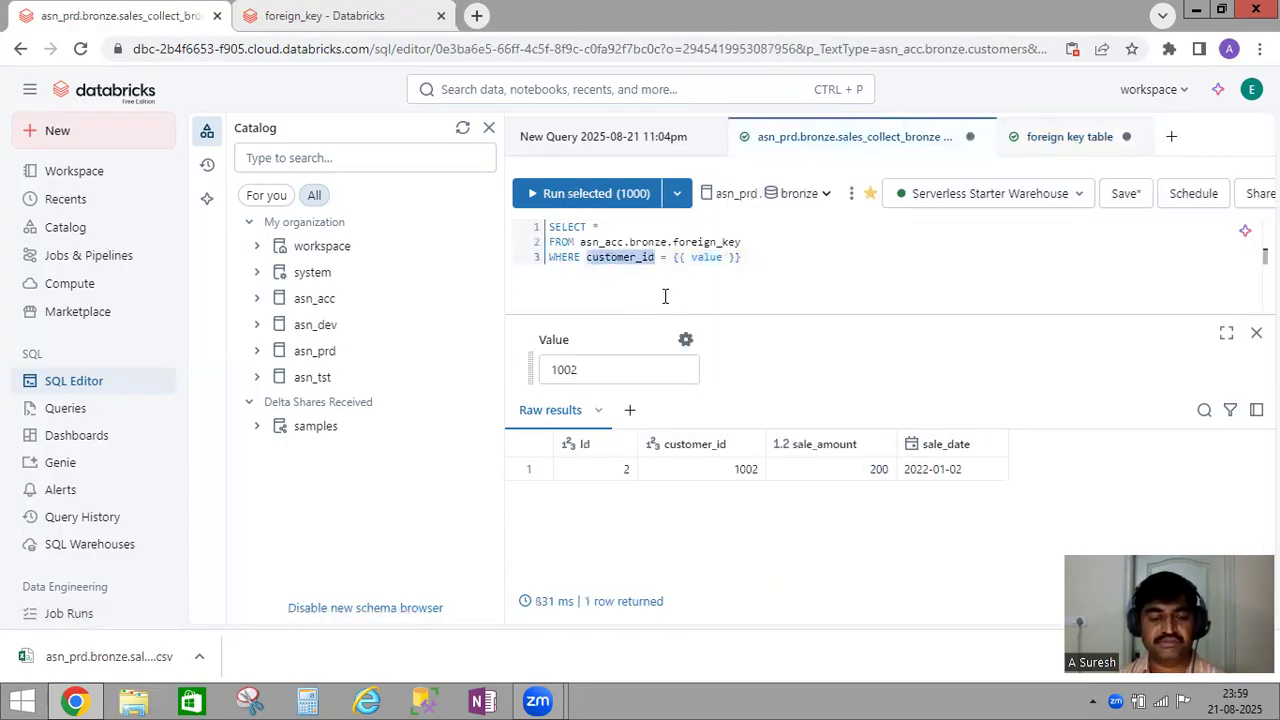
{"action": "key", "text": "ctrl+v"}
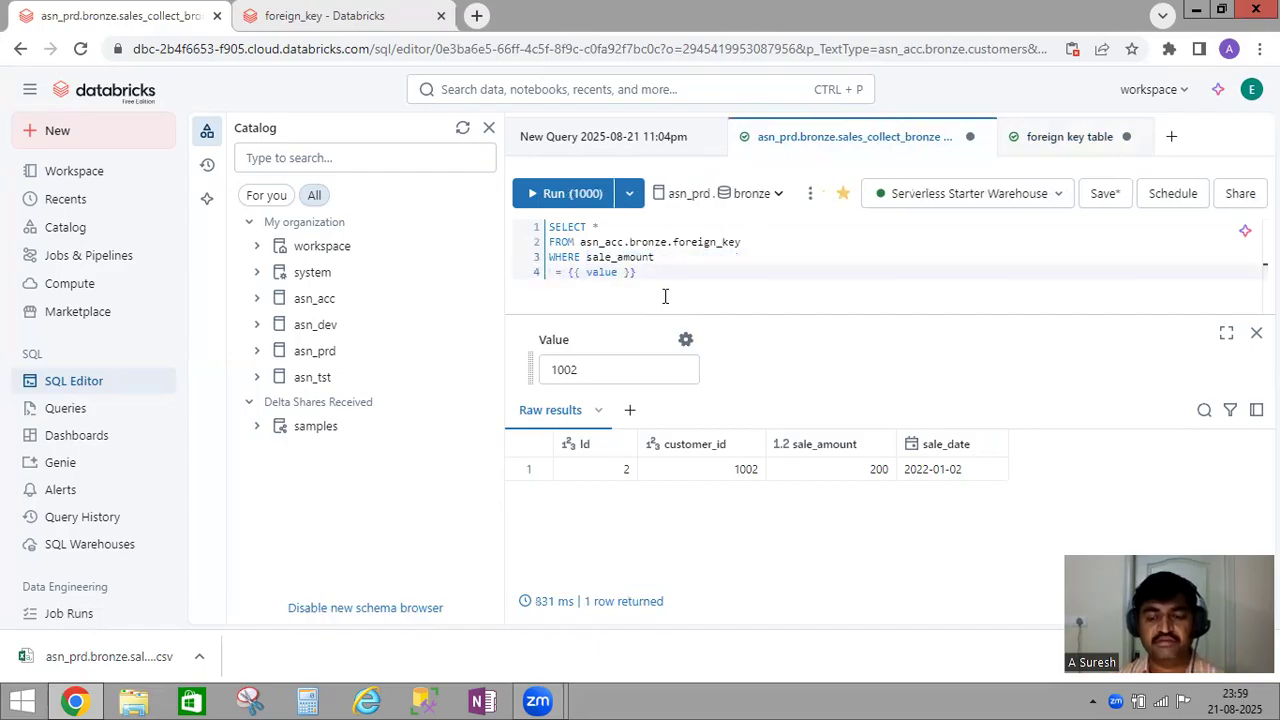
{"action": "key", "text": "BackSpace"}
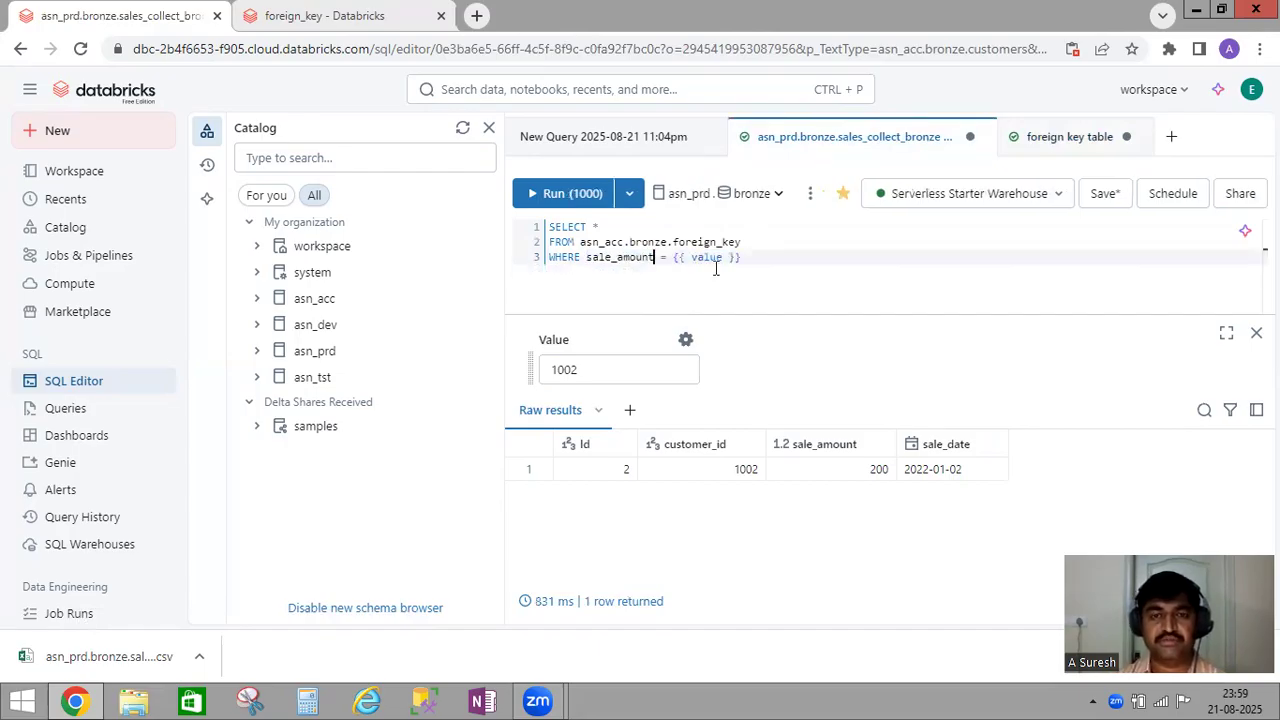
Step: Set the Value parameter to 200, apply the change and run the query filtered by sale_amount
{"action": "double_click", "coordinate": [631, 369]}
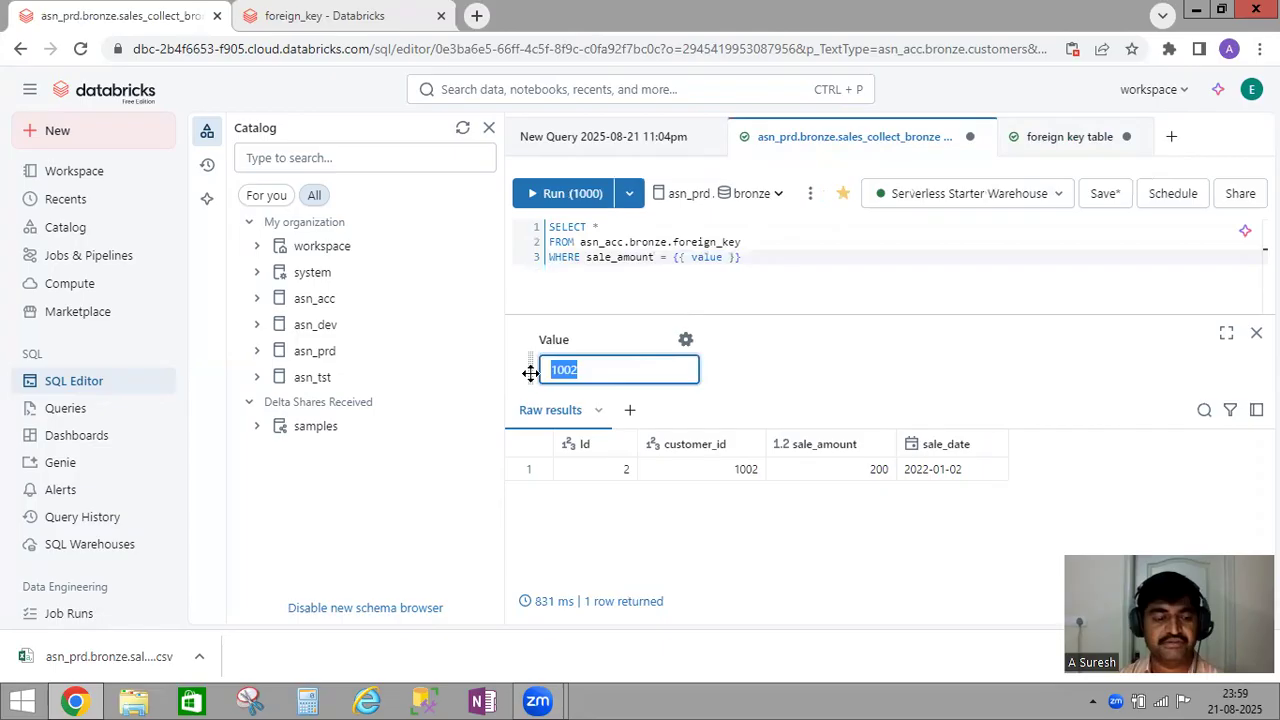
{"action": "type", "text": "200"}
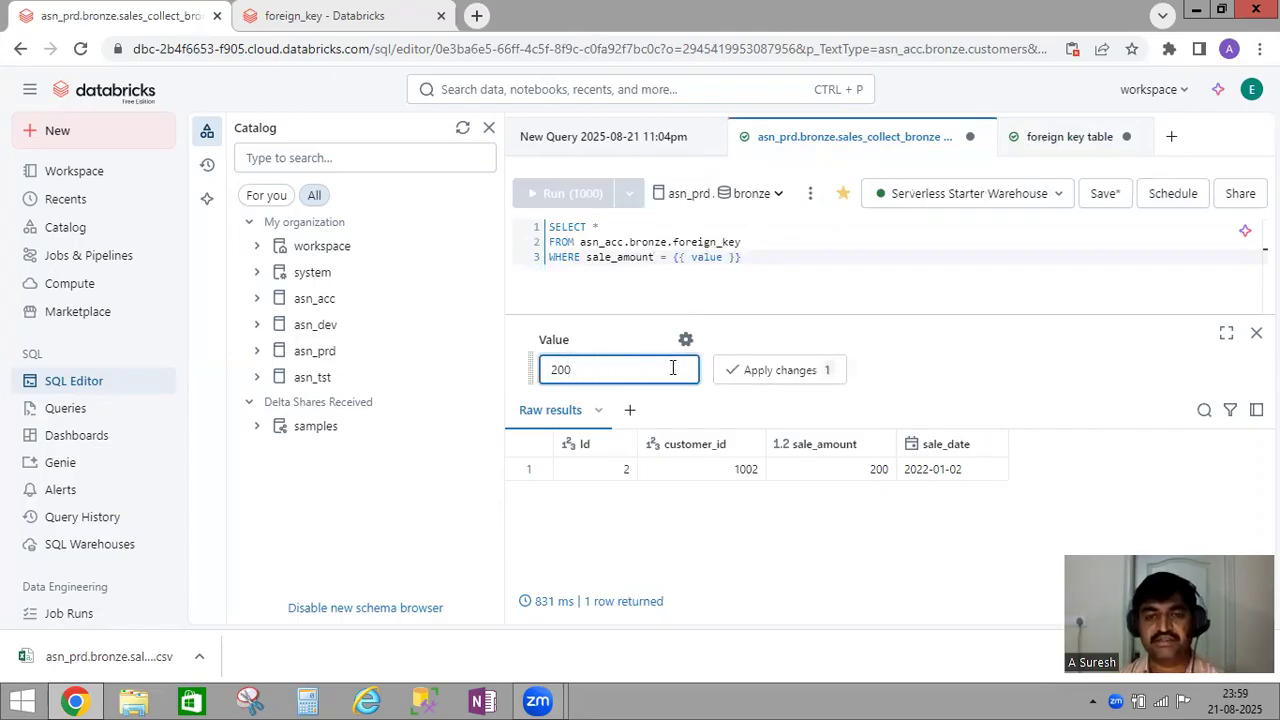
{"action": "left_click", "coordinate": [788, 372]}
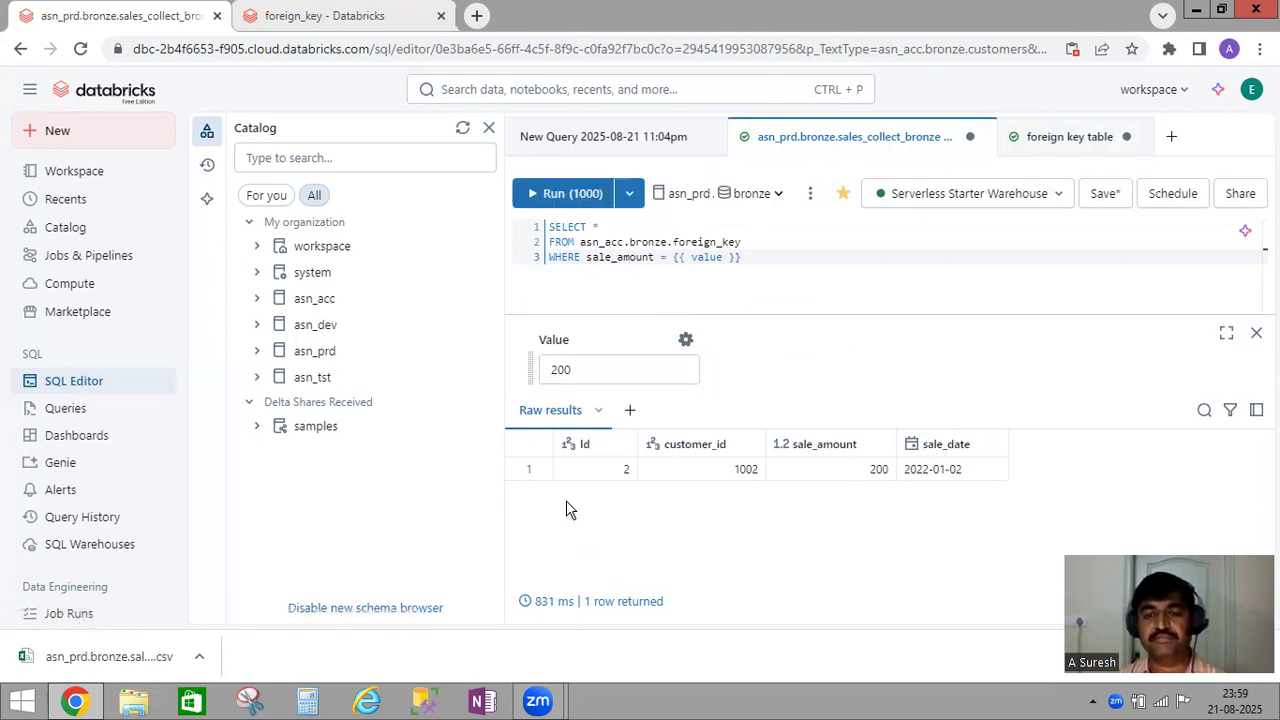
{"action": "key", "text": "ctrl+Return"}
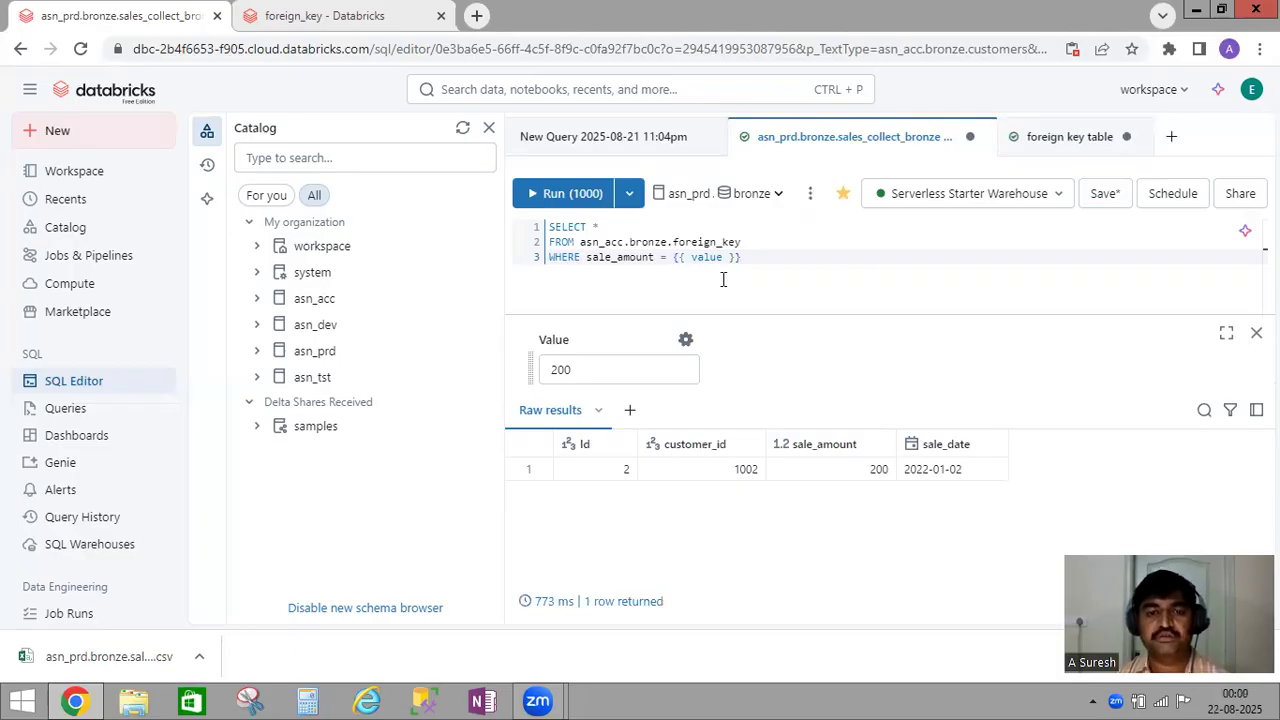
Step: Change the type of the value parameter from Text to Date in its settings
{"action": "double_click", "coordinate": [617, 257]}
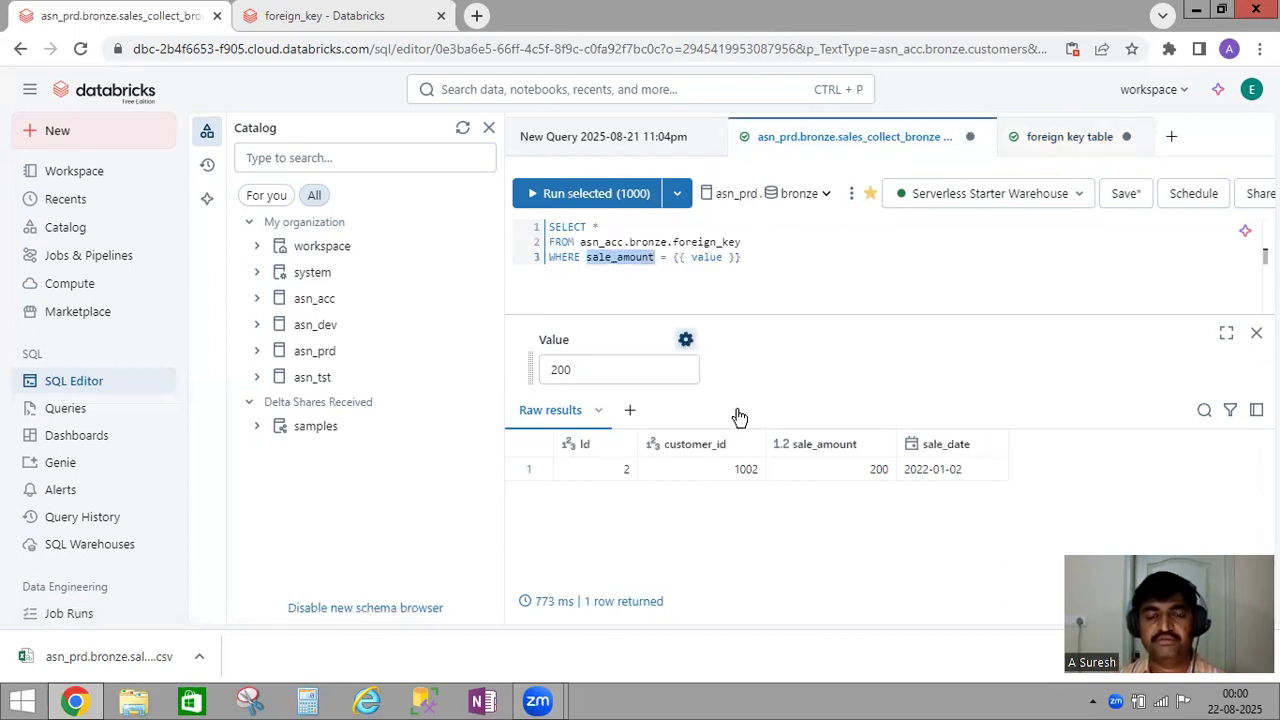
{"action": "left_click", "coordinate": [685, 339]}
{"action": "left_click", "coordinate": [818, 322]}
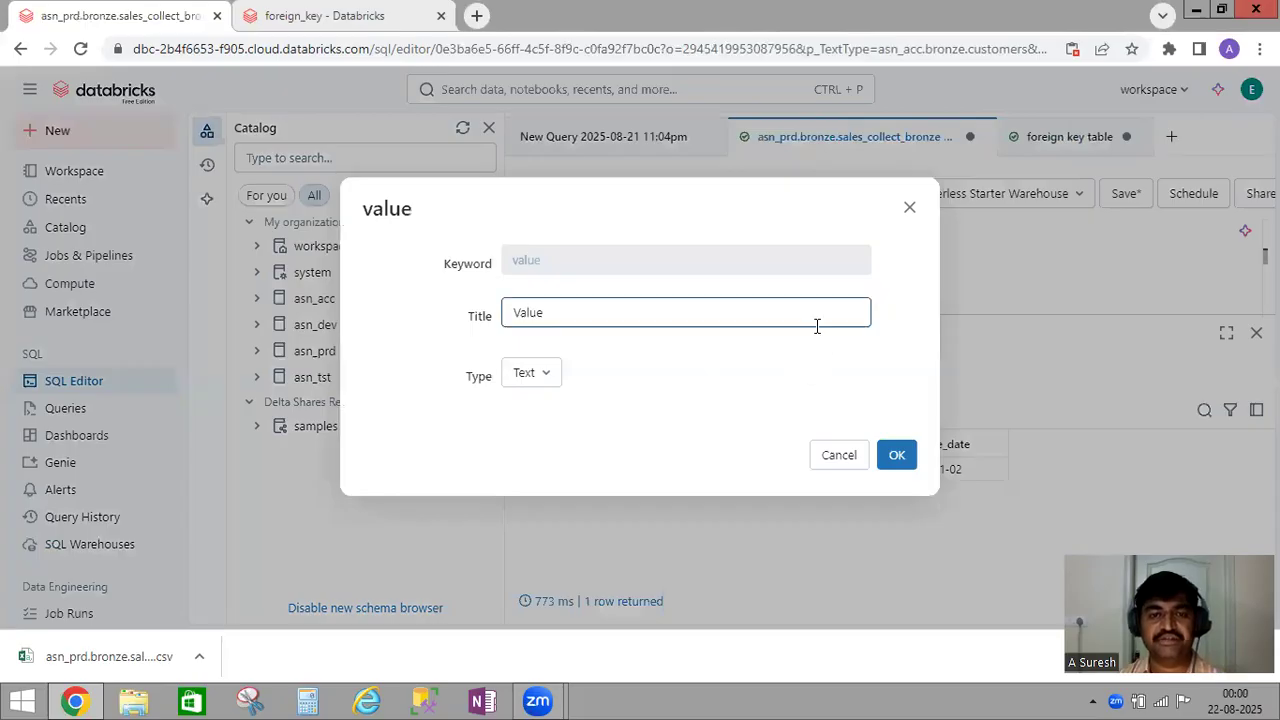
{"action": "left_click", "coordinate": [537, 372]}
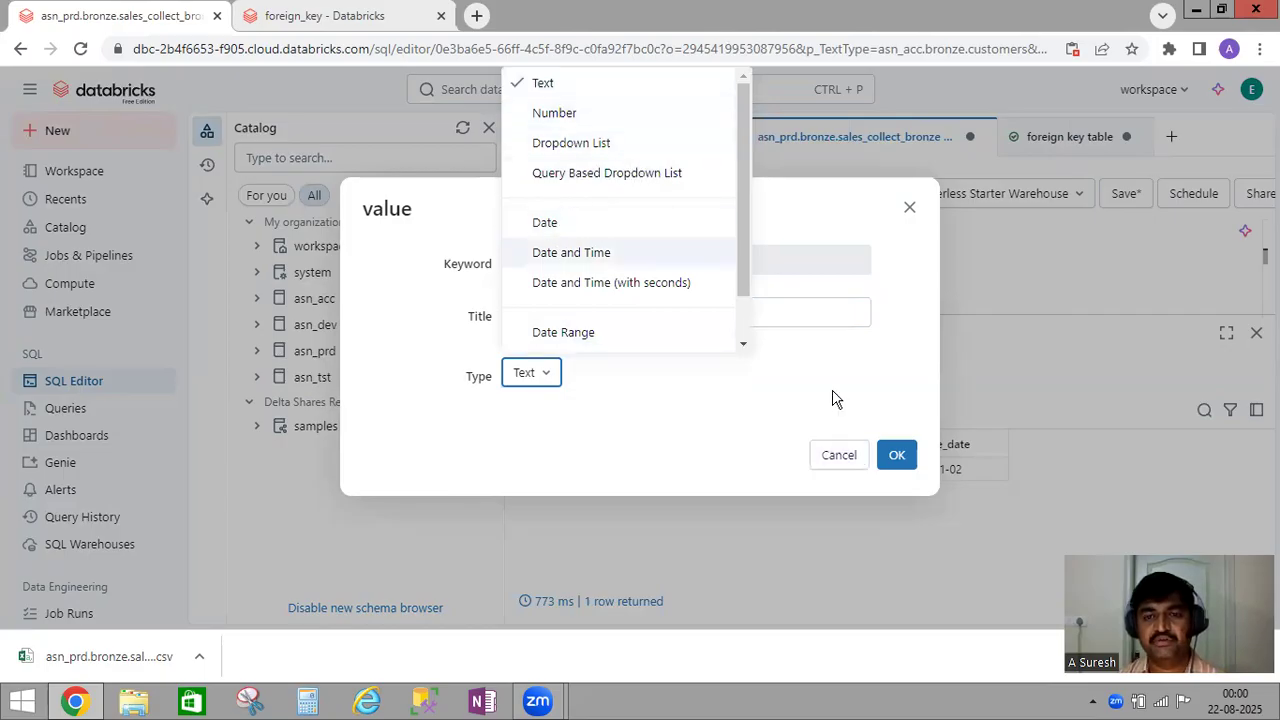
{"action": "left_click", "coordinate": [551, 226]}
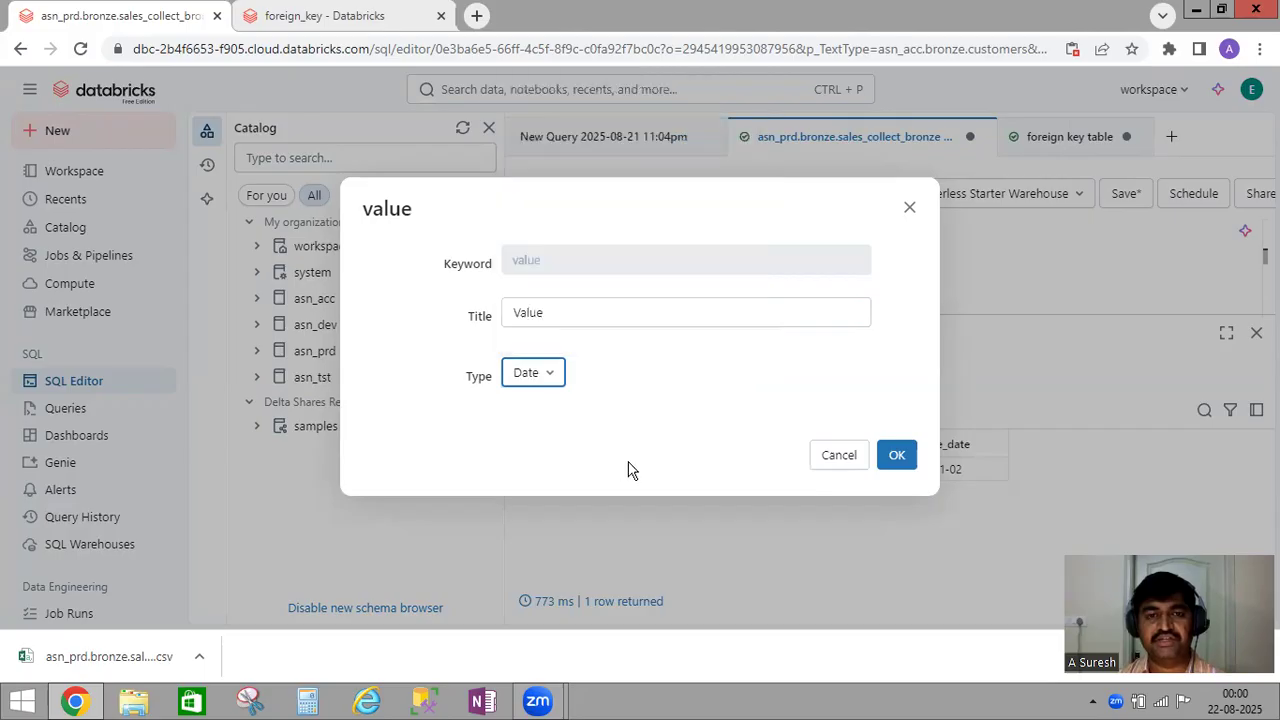
{"action": "left_click", "coordinate": [886, 457]}
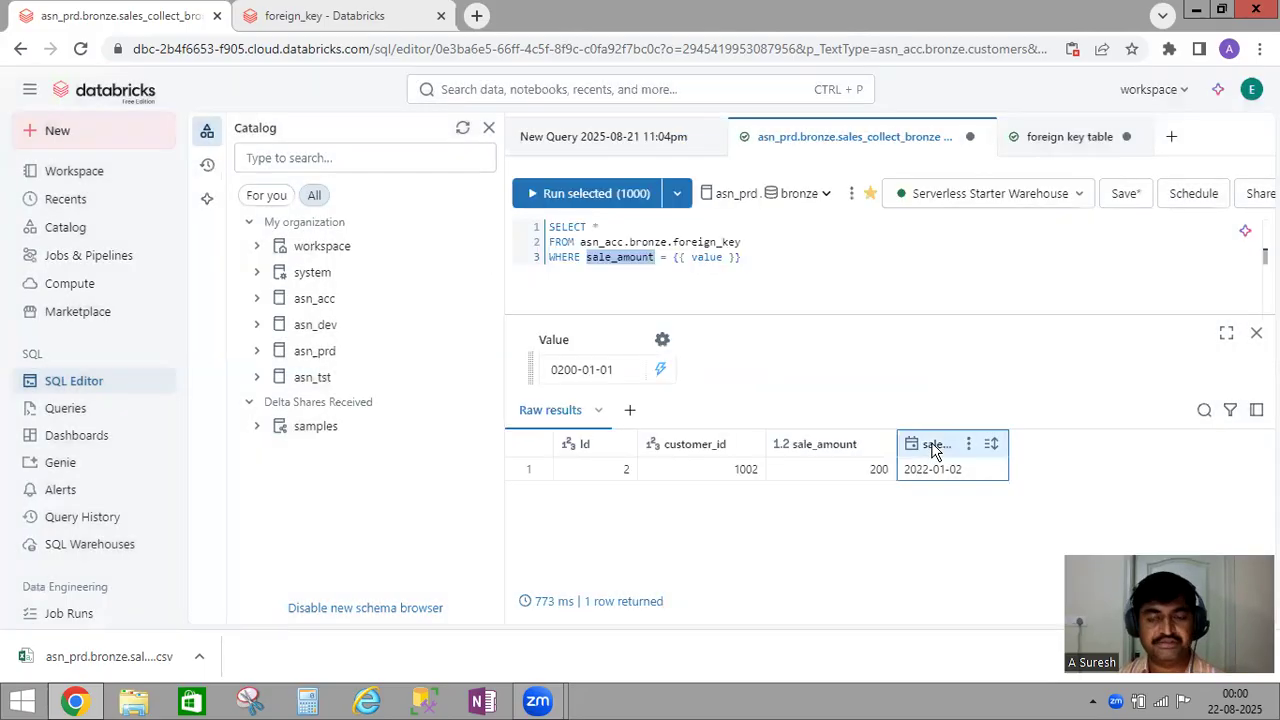
Step: Replace sale_amount in the WHERE clause with the copied column name sale_date, keeping the condition on one line
{"action": "double_click", "coordinate": [932, 446]}
{"action": "key", "text": "ctrl+c"}
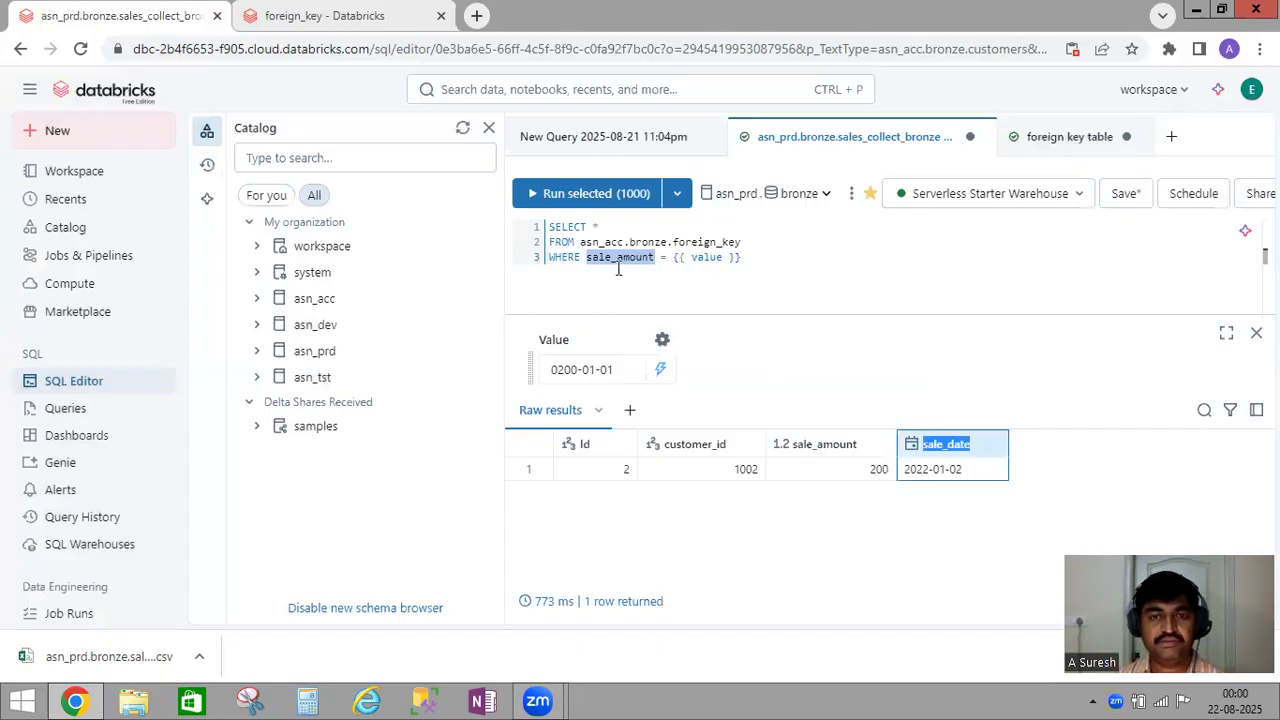
{"action": "left_click", "coordinate": [616, 272]}
{"action": "double_click", "coordinate": [617, 257]}
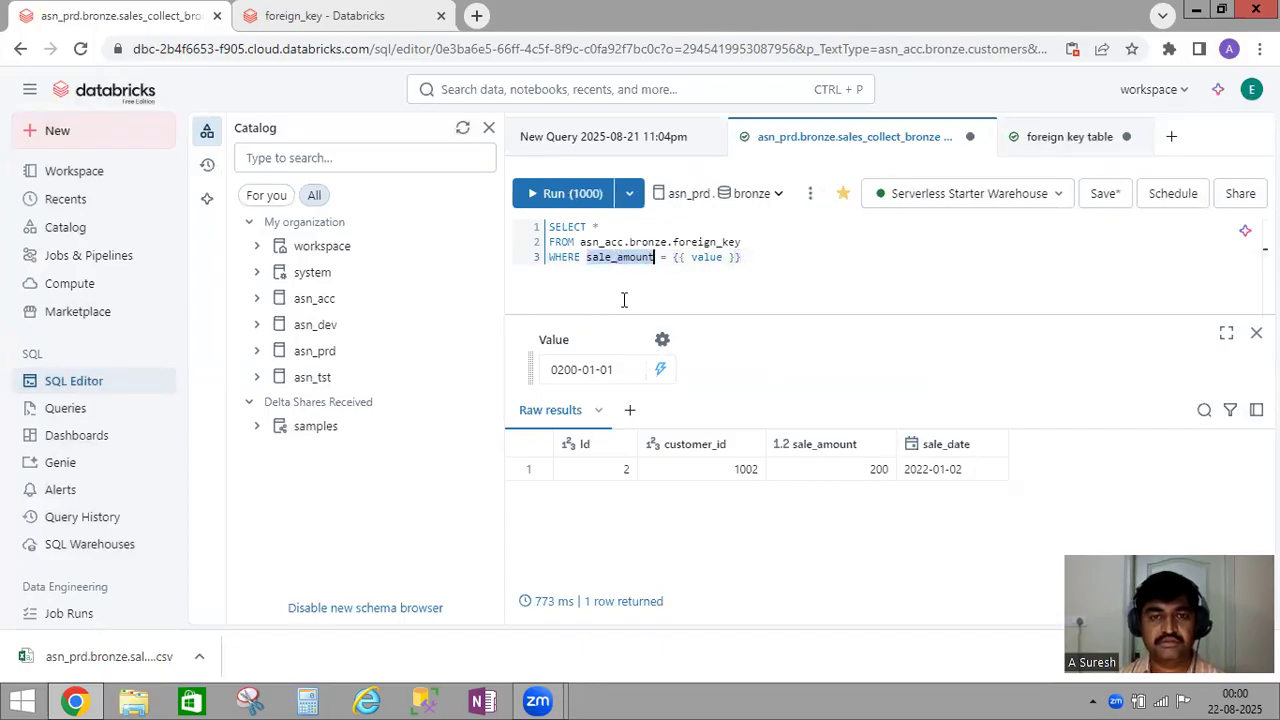
{"action": "key", "text": "ctrl+v"}
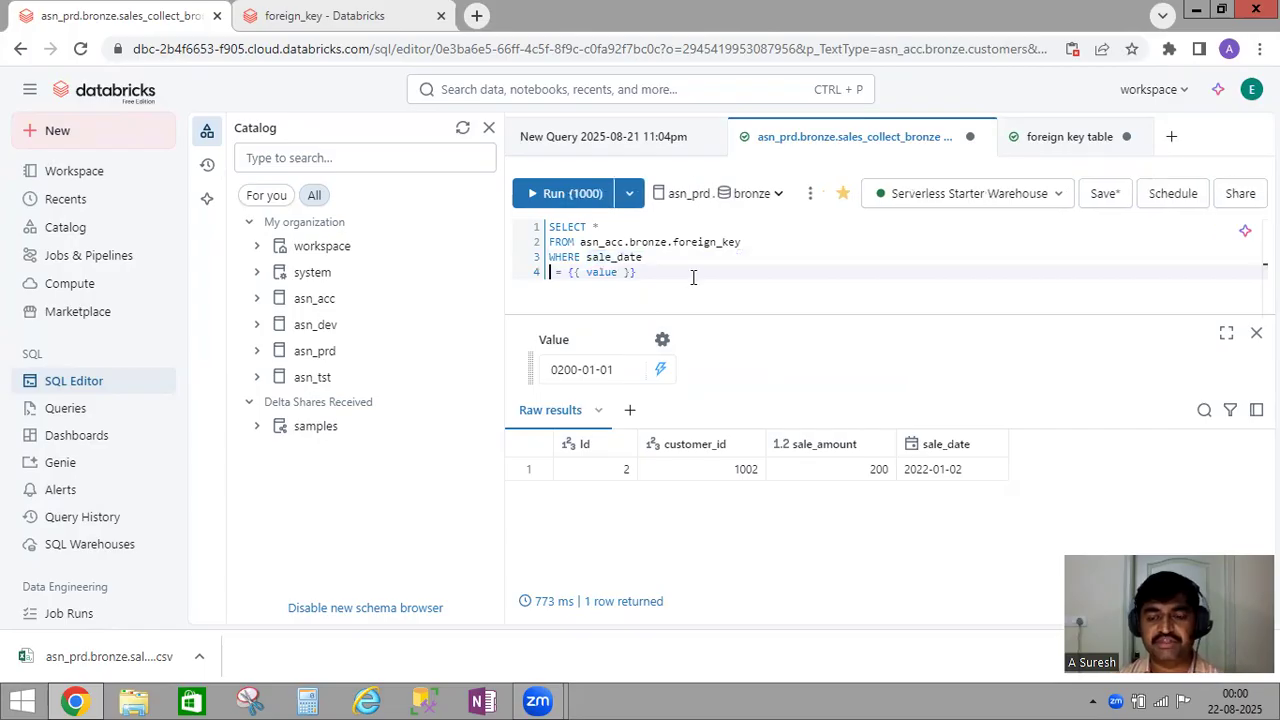
{"action": "key", "text": "BackSpace"}
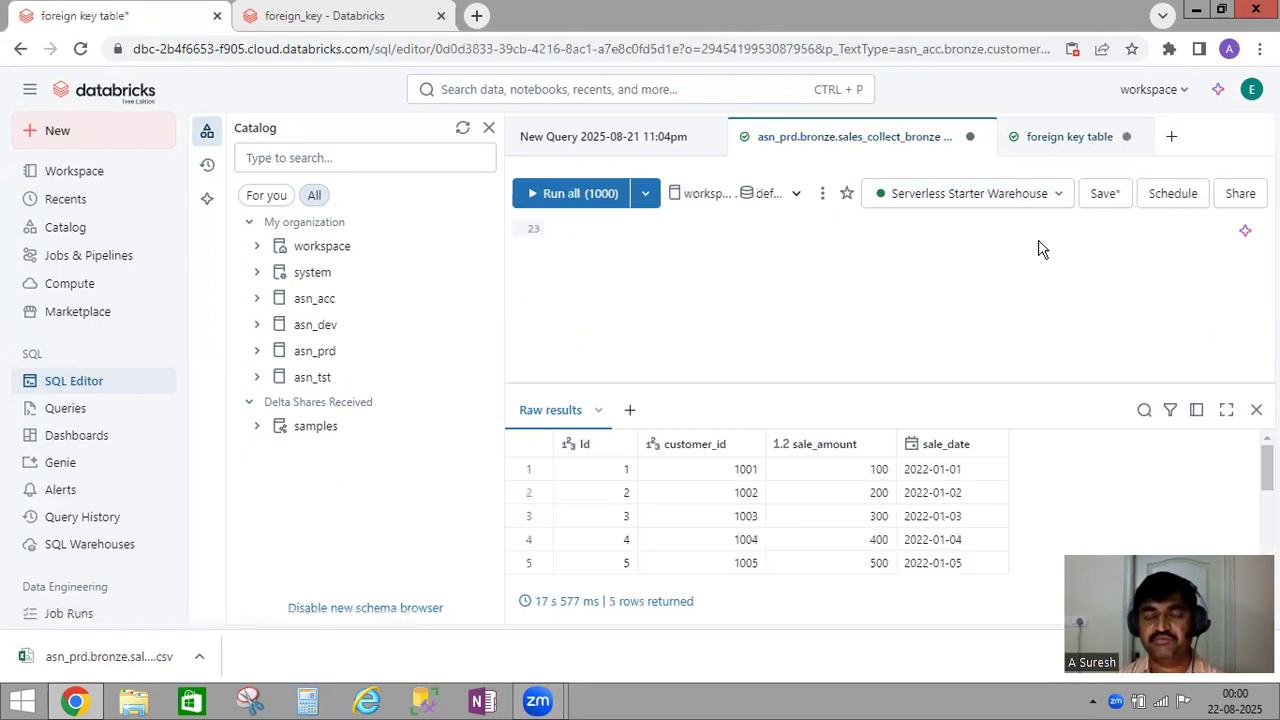
Step: Copy the sale_date value 2022-01-04 from the foreign key table results and return to the parameter query
{"action": "left_click", "coordinate": [928, 540]}
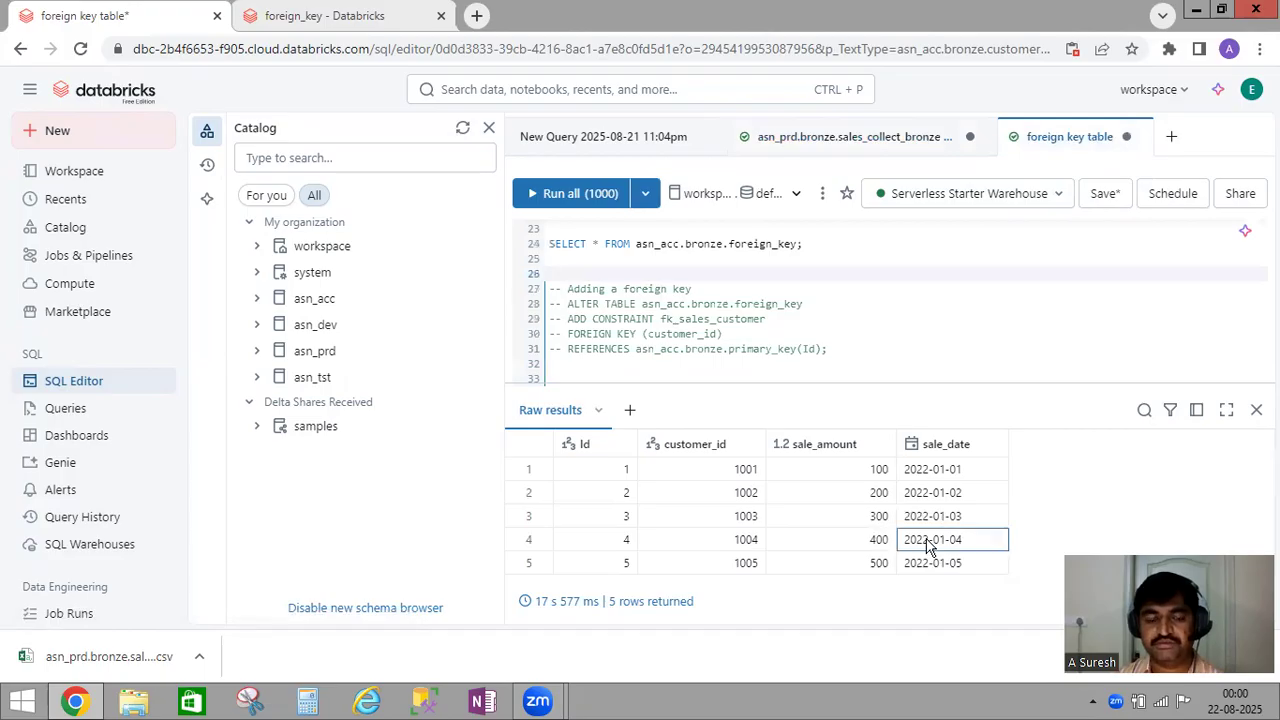
{"action": "key", "text": "Return"}
{"action": "key", "text": "ctrl+c"}
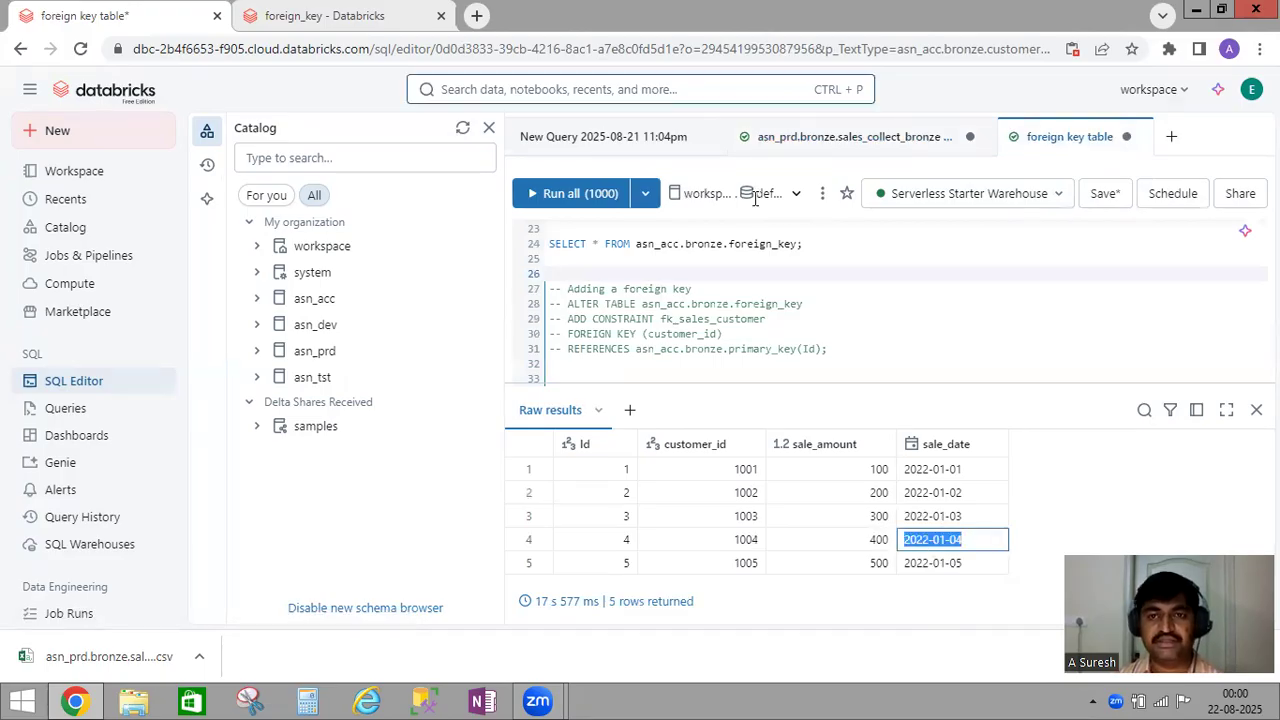
{"action": "left_click", "coordinate": [779, 150]}
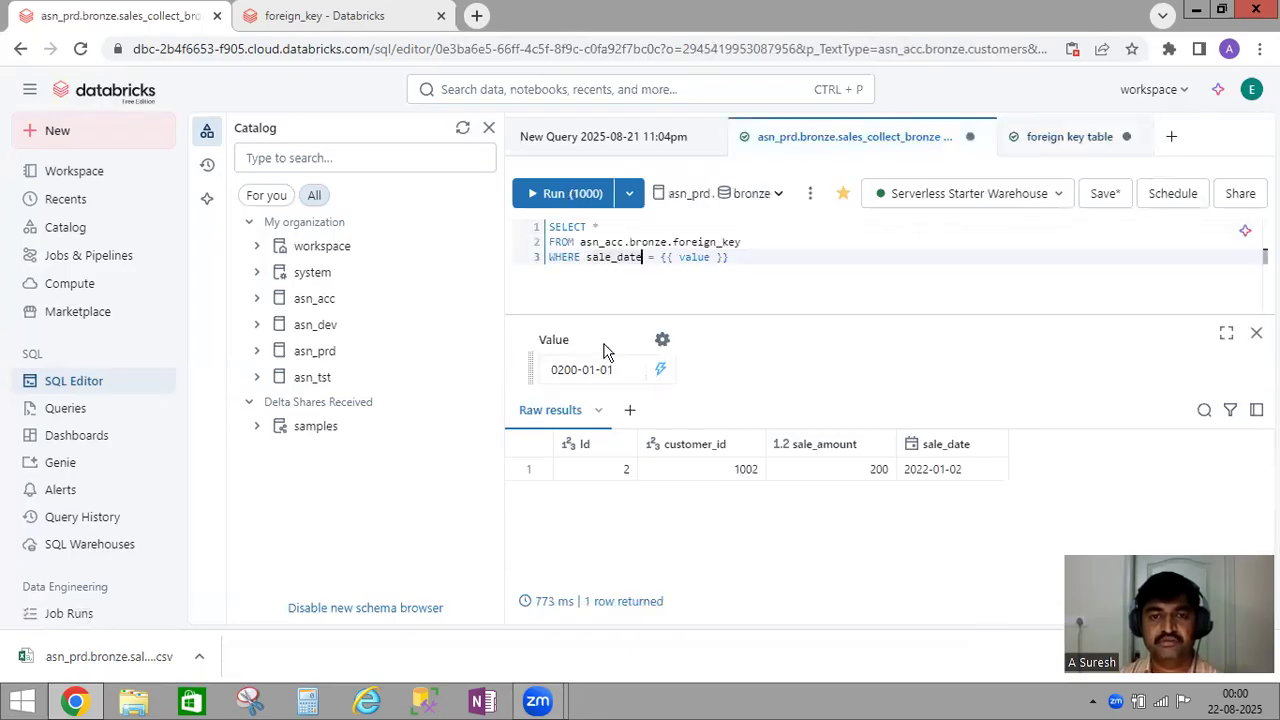
Step: Try to replace the Value parameter's existing date with 2022-01-04 and apply the change
{"action": "left_click_drag", "start_coordinate": [621, 373], "coordinate": [547, 375]}
{"action": "key", "text": "ctrl+v"}
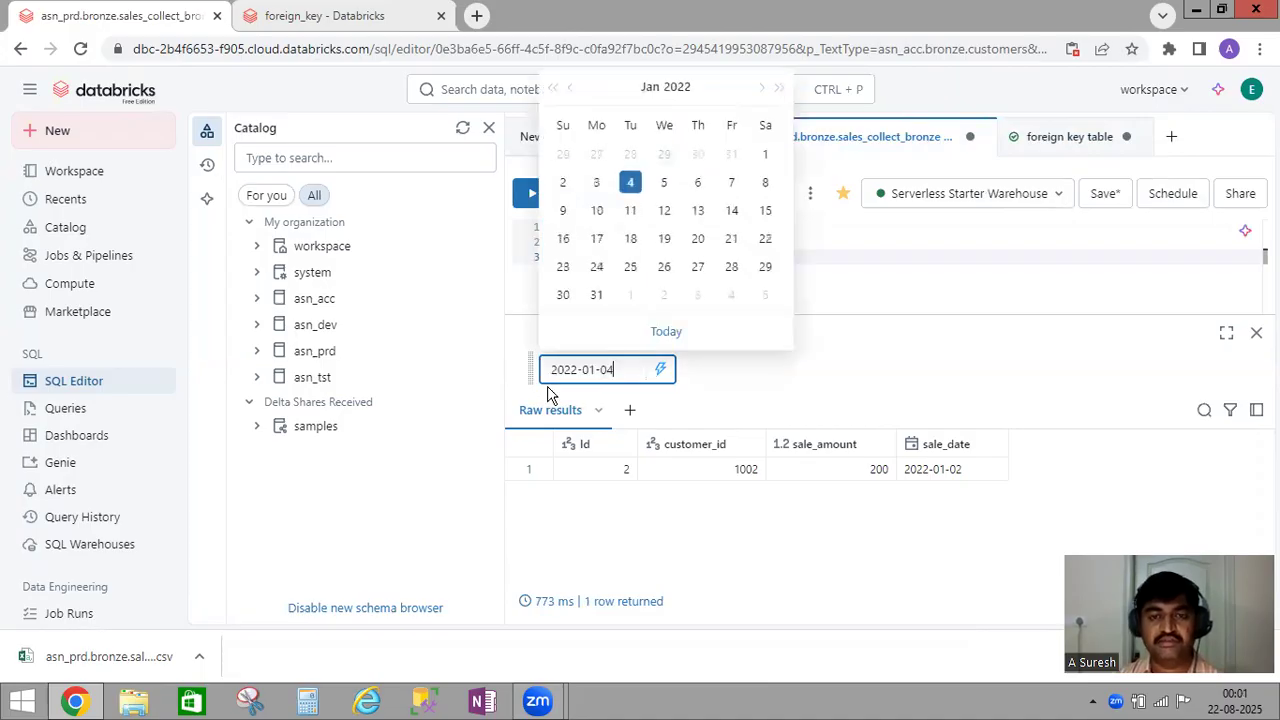
{"action": "left_click", "coordinate": [707, 375]}
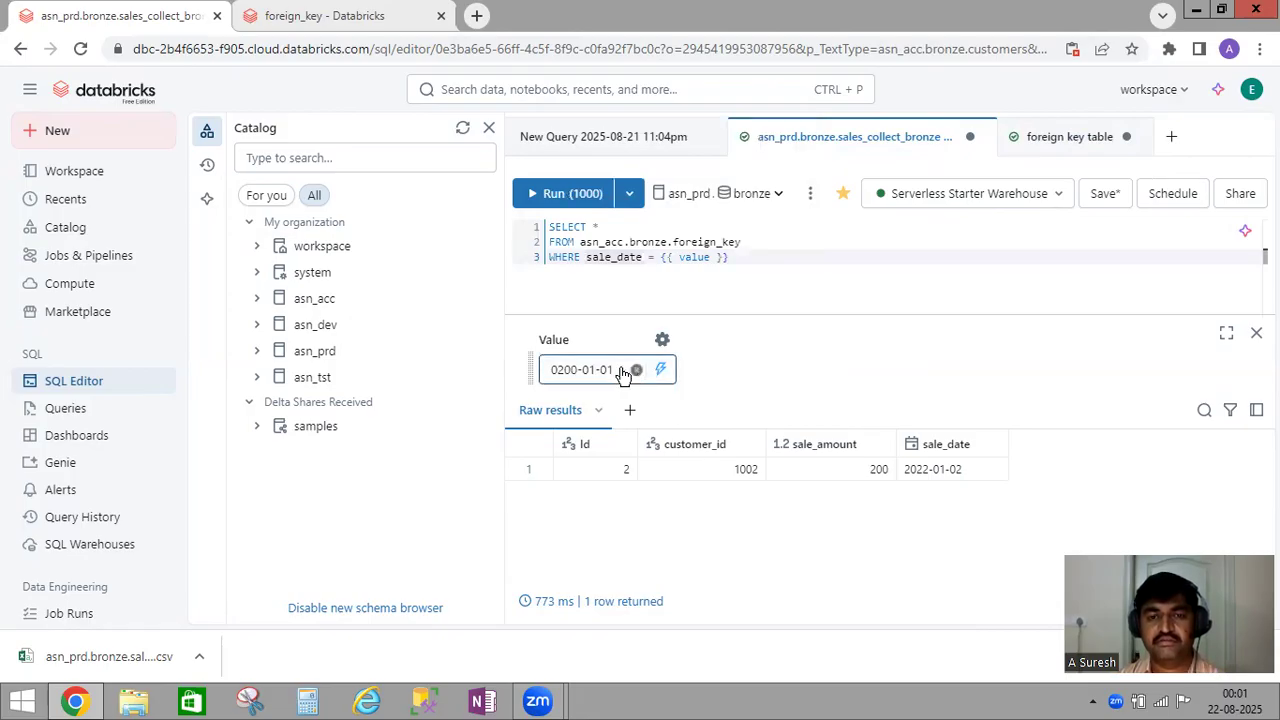
{"action": "left_click", "coordinate": [631, 370]}
{"action": "left_click", "coordinate": [635, 368]}
{"action": "type", "text": "2022-01-04"}
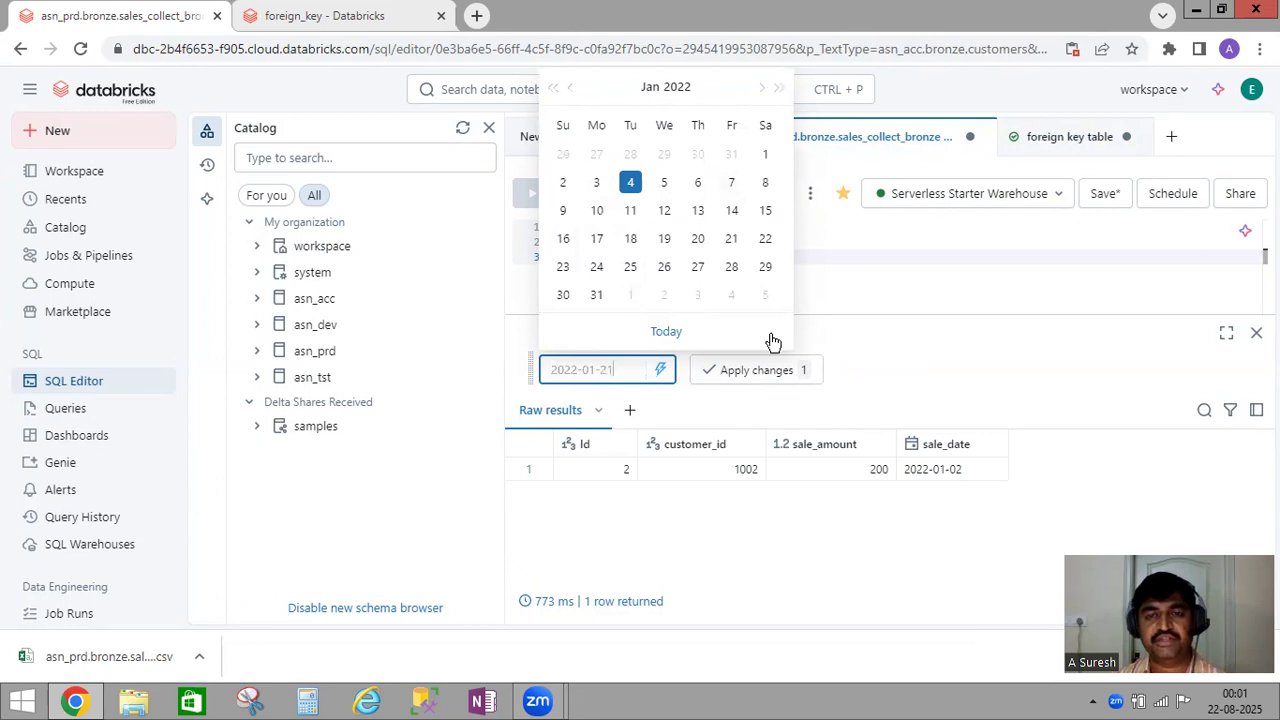
{"action": "left_click", "coordinate": [757, 370]}
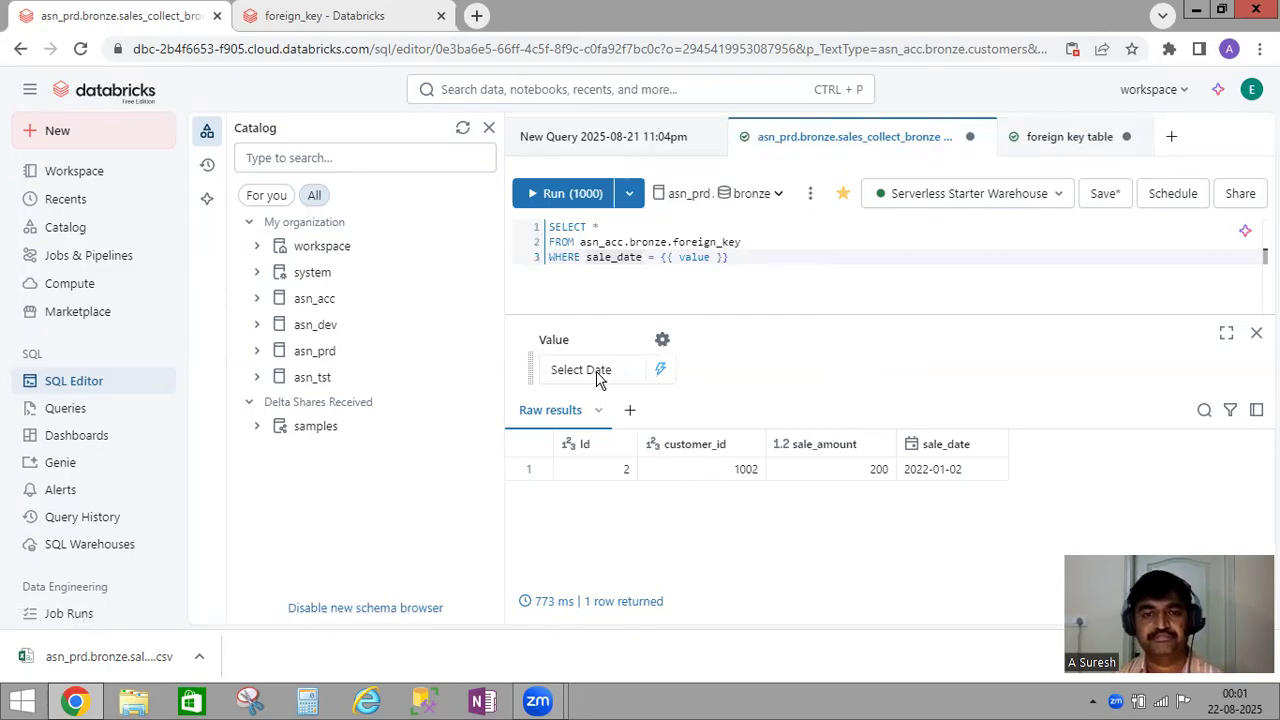
Step: Try to fill the emptied Value parameter by pasting 2022-01-04 and confirming it
{"action": "left_click", "coordinate": [590, 334]}
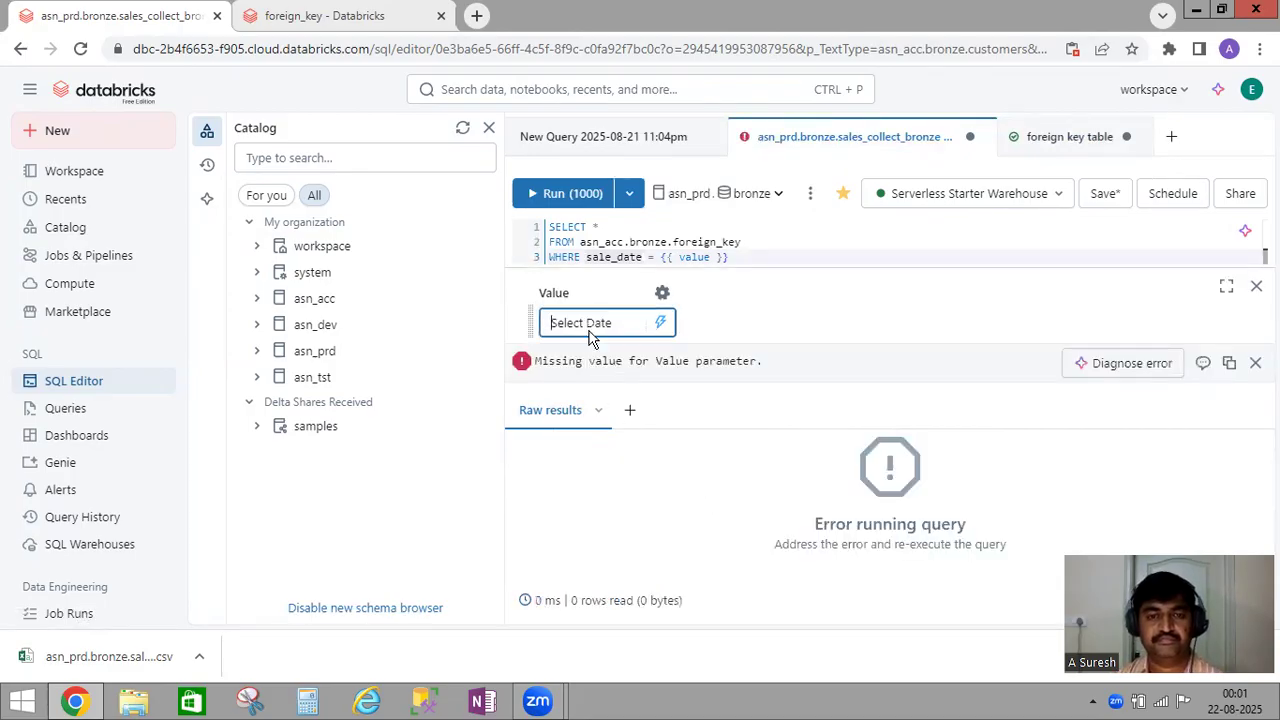
{"action": "key", "text": "ctrl+v"}
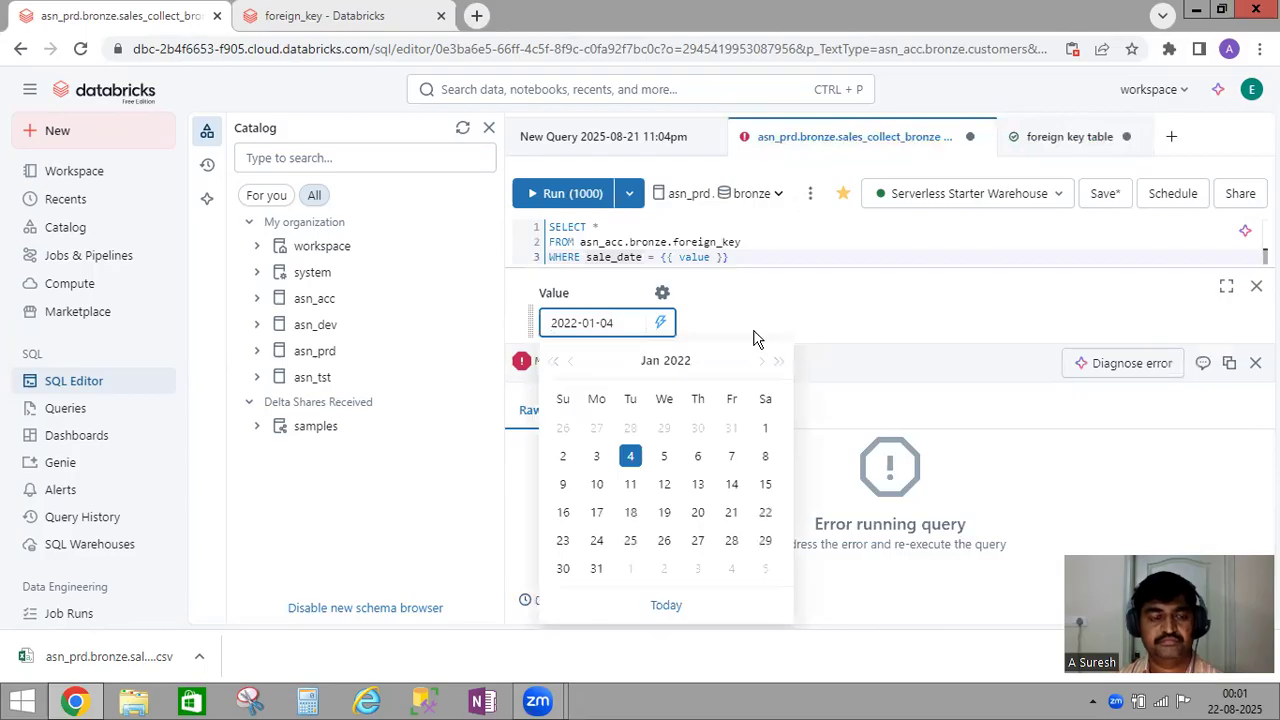
{"action": "key", "text": "Return"}
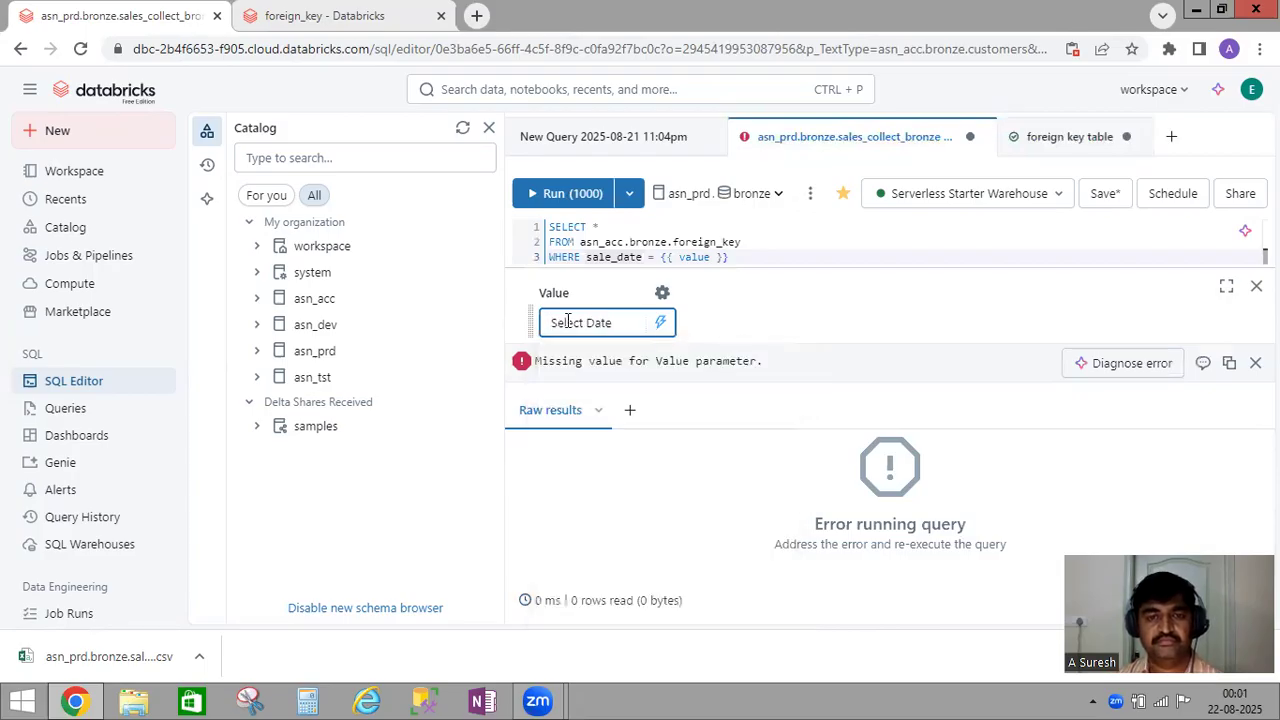
{"action": "left_click", "coordinate": [567, 321]}
{"action": "key", "text": "ctrl+v"}
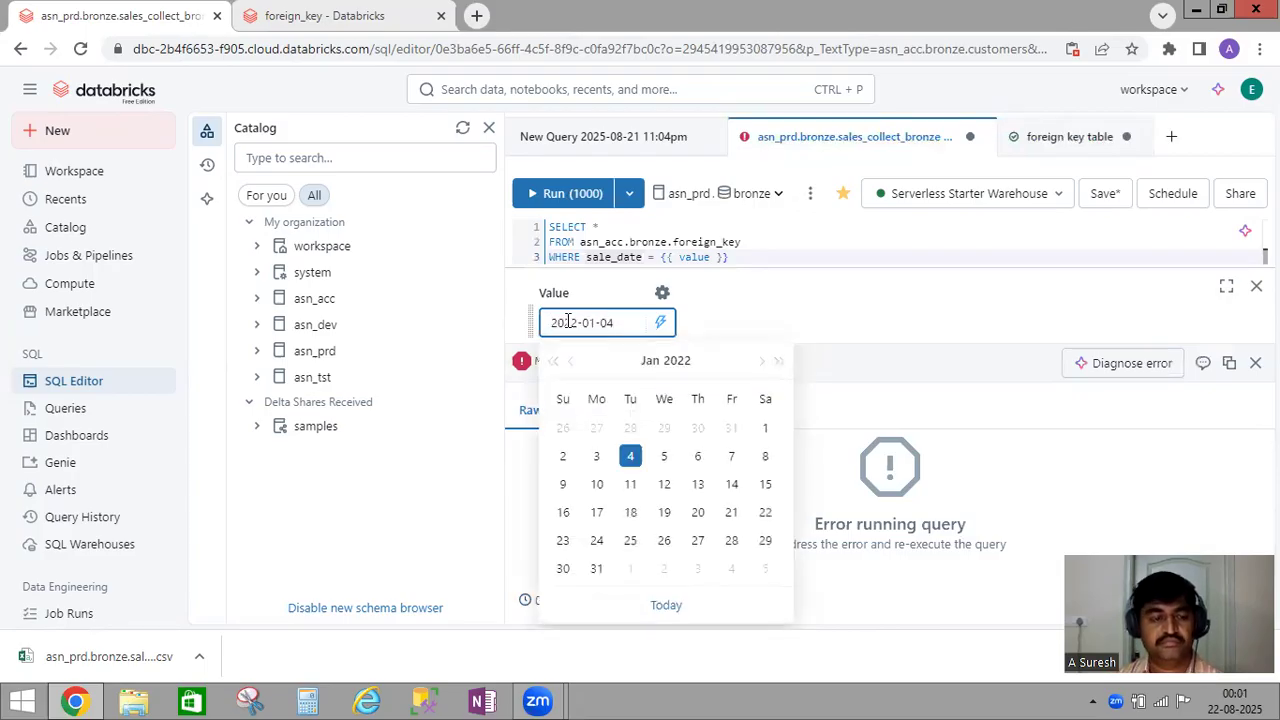
{"action": "key", "text": "Return"}
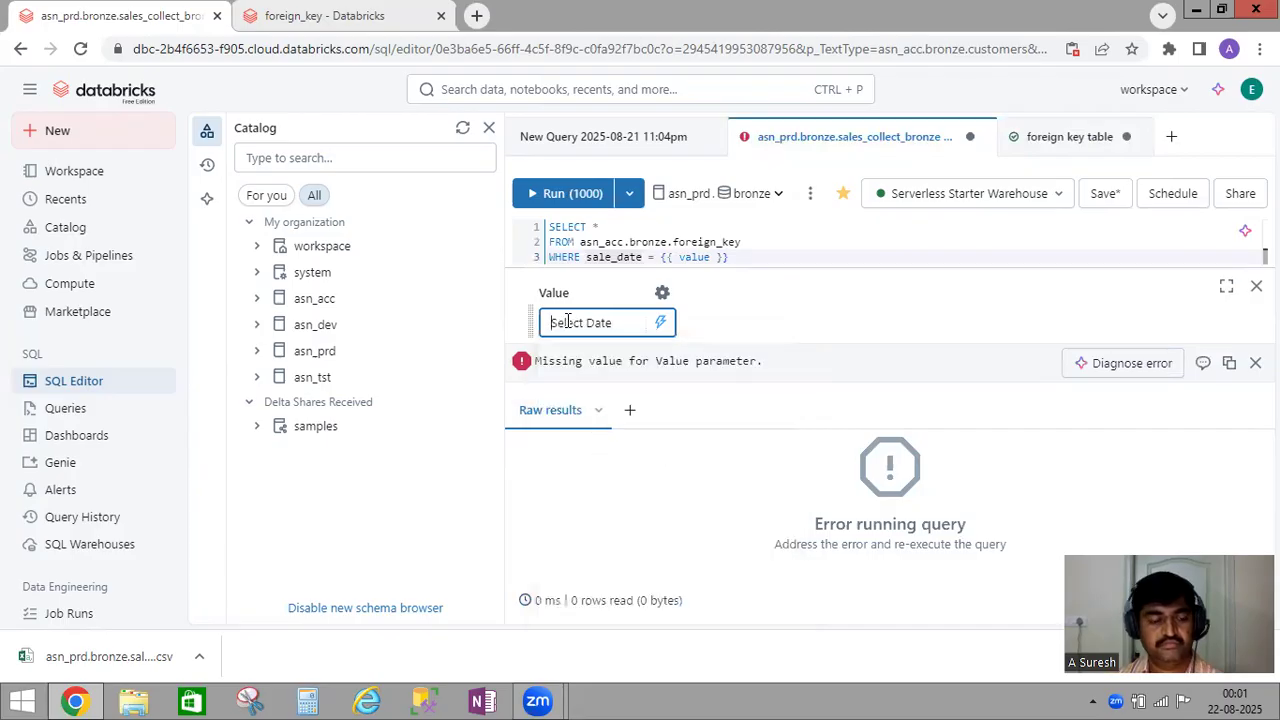
{"action": "left_click", "coordinate": [567, 321]}
{"action": "key", "text": "ctrl+v"}
{"action": "key", "text": "Return"}
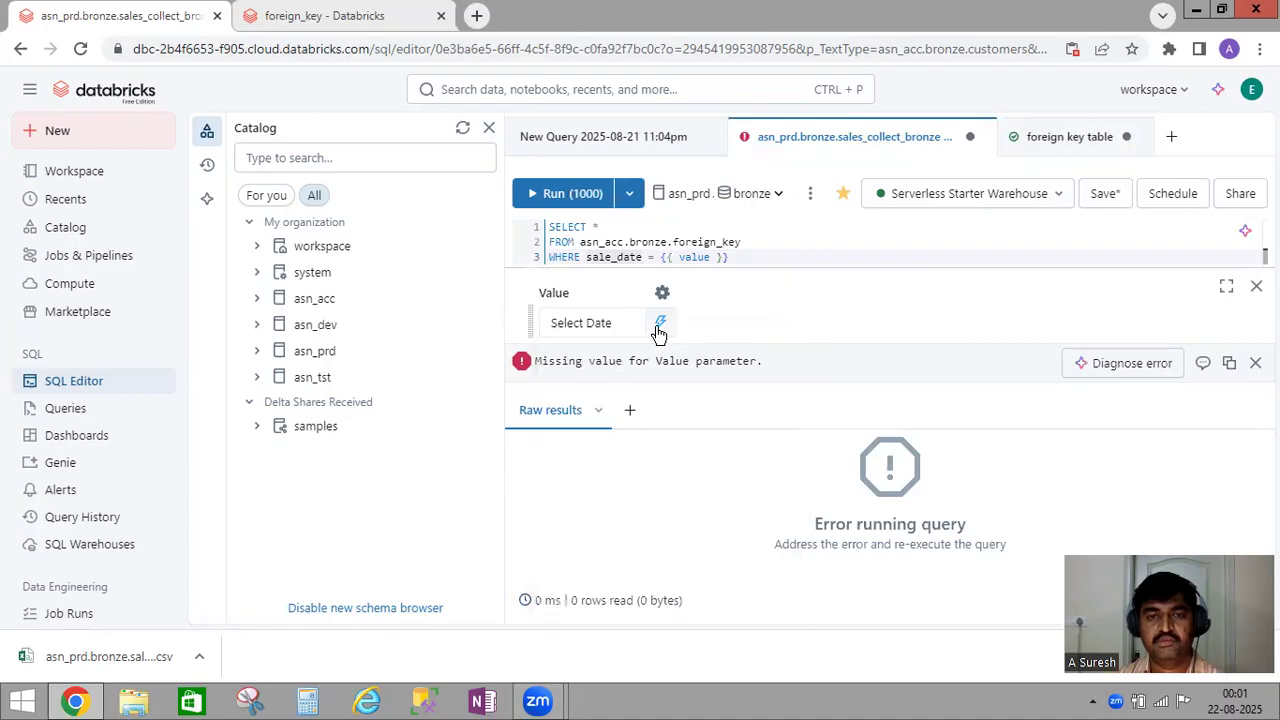
Step: Examine the Value parameter's dynamic date options, Today/Now and Yesterday, without keeping either one
{"action": "left_click", "coordinate": [660, 324]}
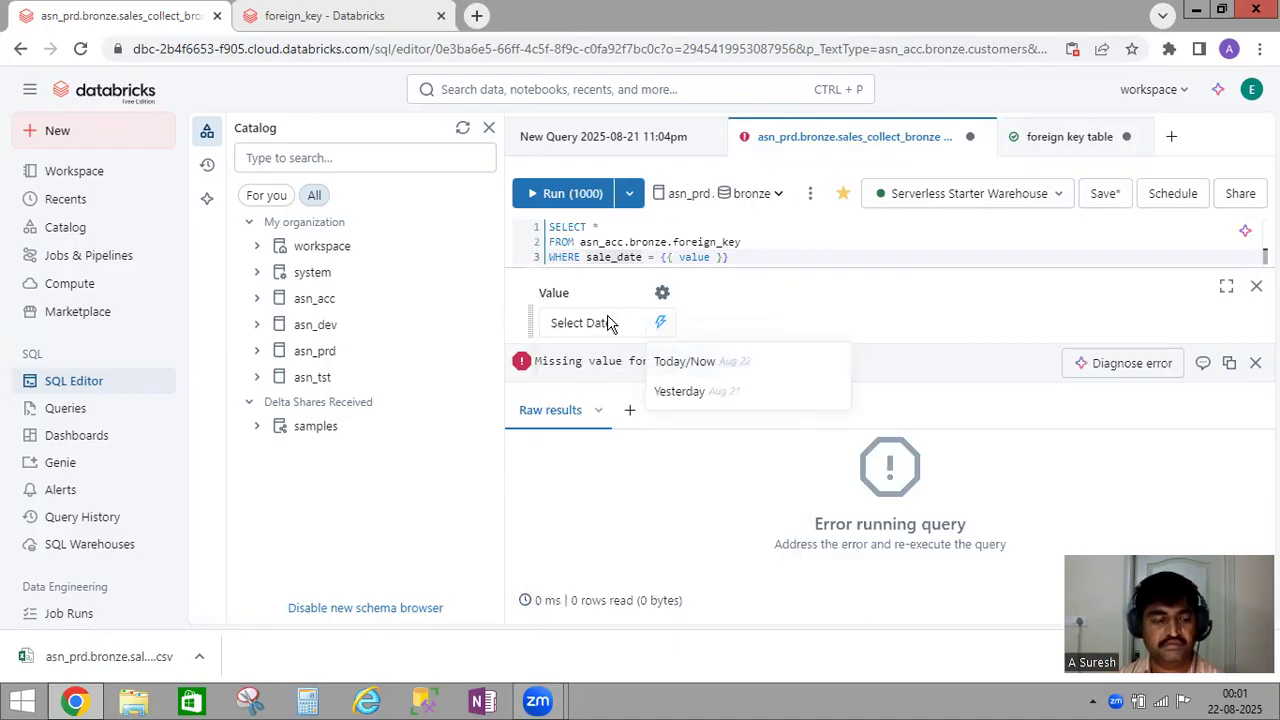
{"action": "left_click", "coordinate": [669, 361]}
{"action": "left_click", "coordinate": [660, 316]}
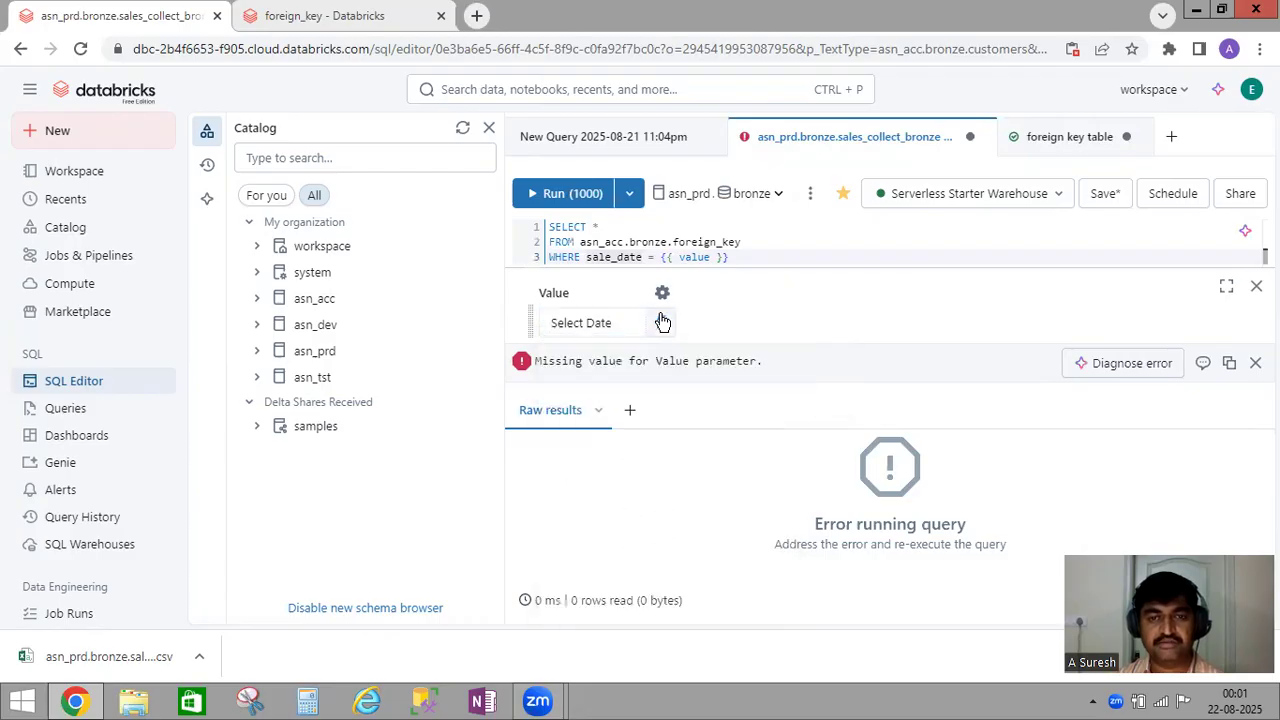
{"action": "left_click", "coordinate": [662, 328]}
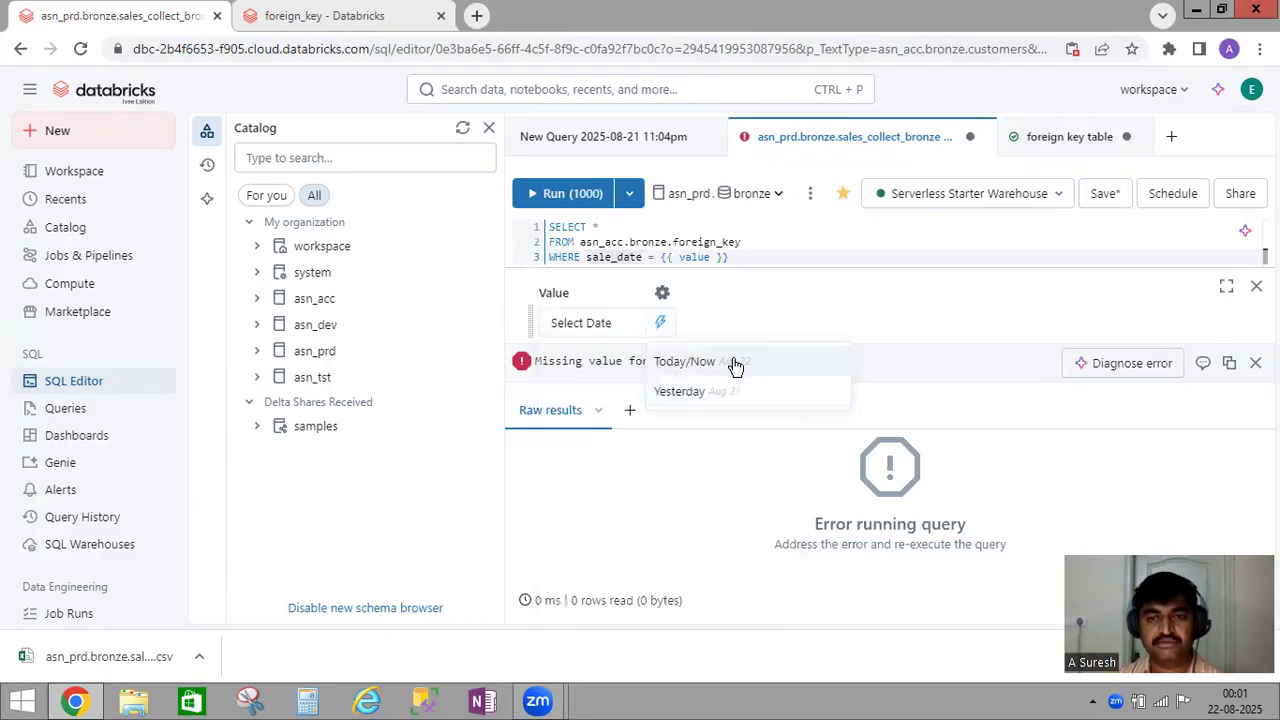
{"action": "left_click", "coordinate": [605, 325]}
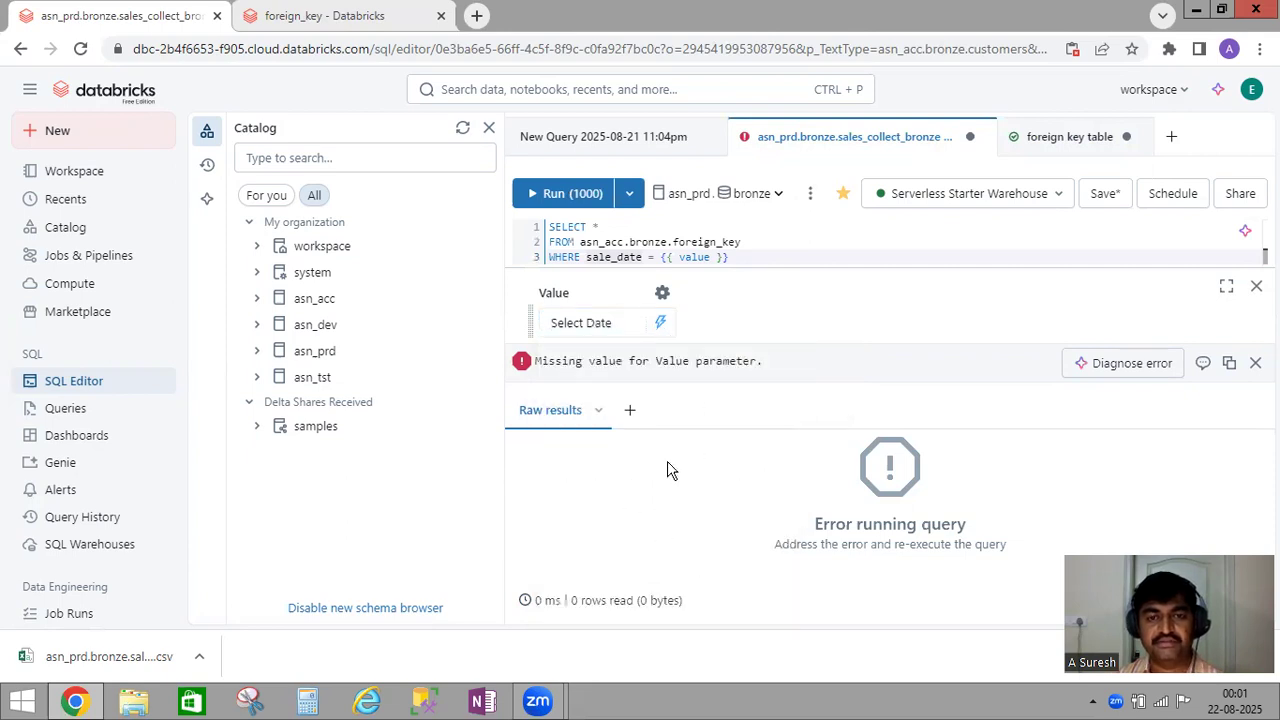
Step: Set the Value parameter to 2022-01-04 by picking the day in the calendar, apply it and run the sale_date query
{"action": "left_click", "coordinate": [618, 323]}
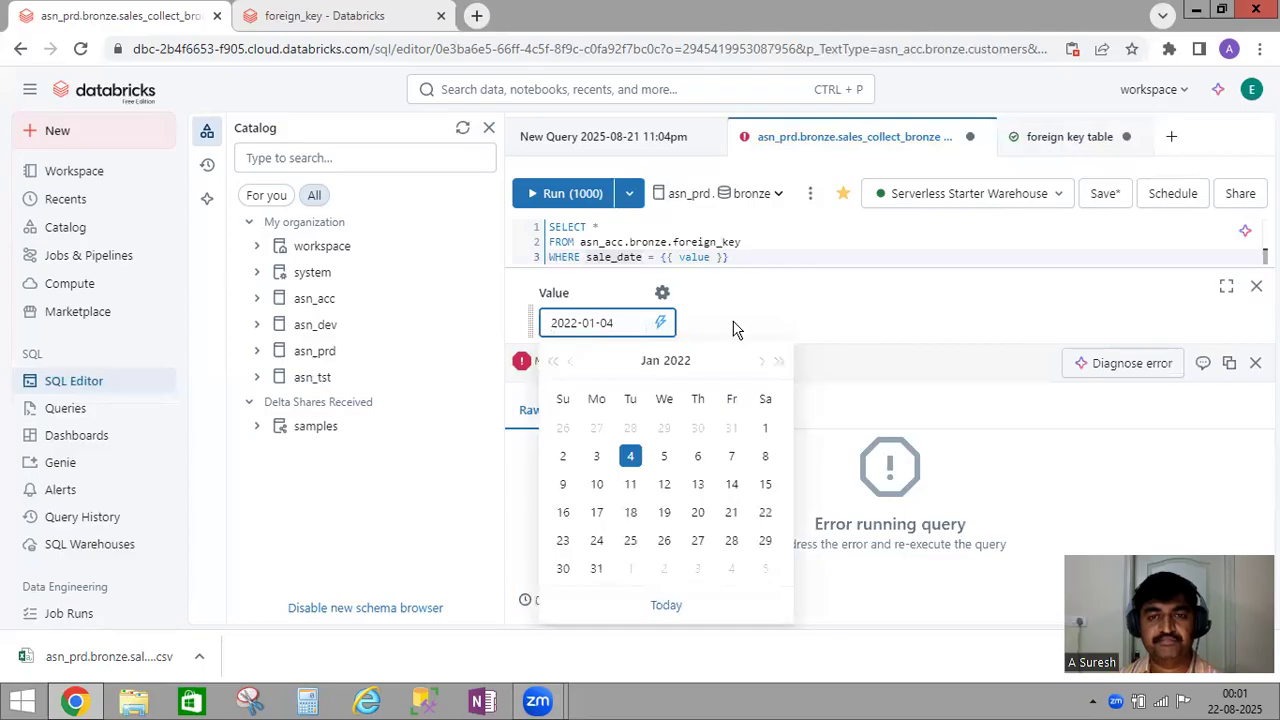
{"action": "left_click", "coordinate": [735, 330]}
{"action": "left_click", "coordinate": [640, 322]}
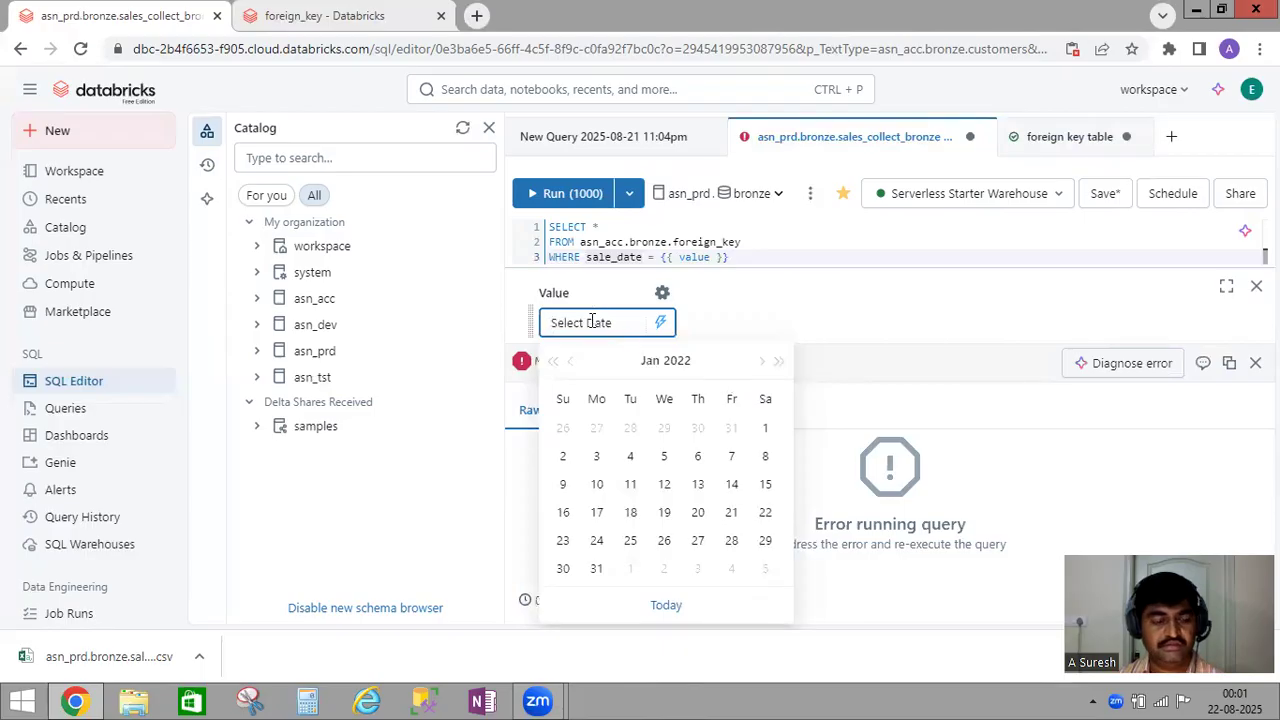
{"action": "key", "text": "ctrl+v"}
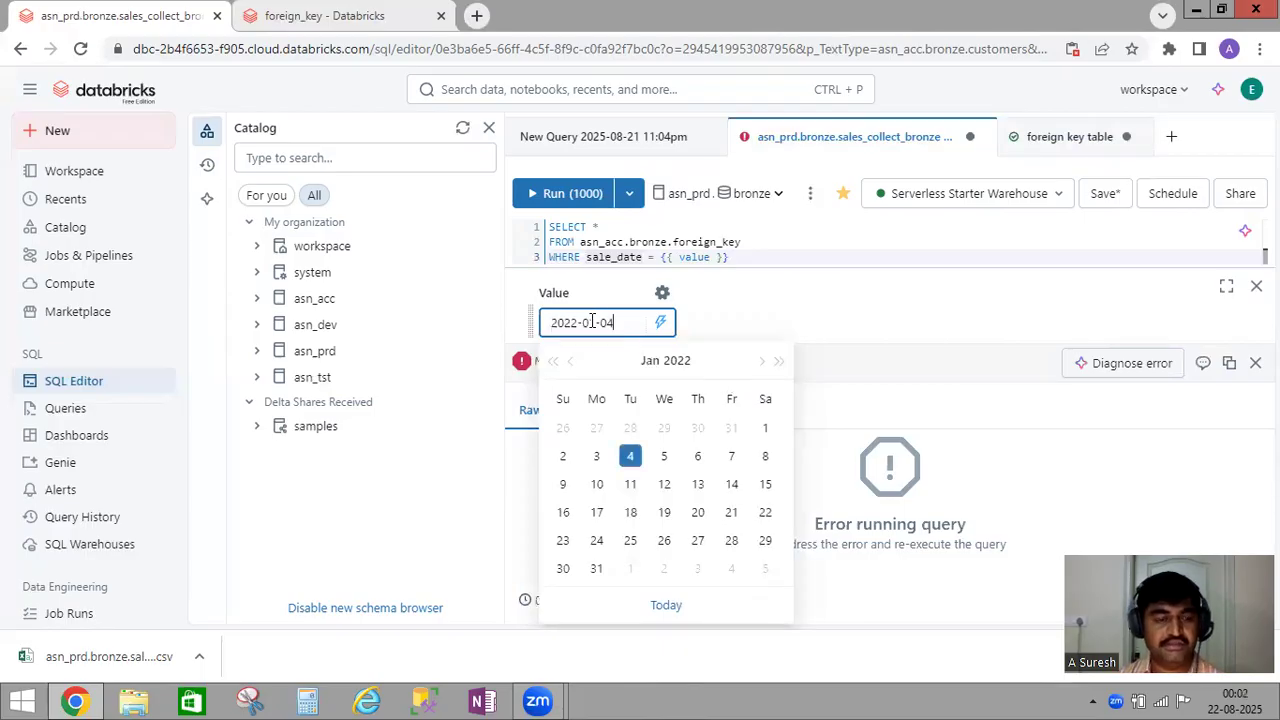
{"action": "left_click", "coordinate": [630, 458]}
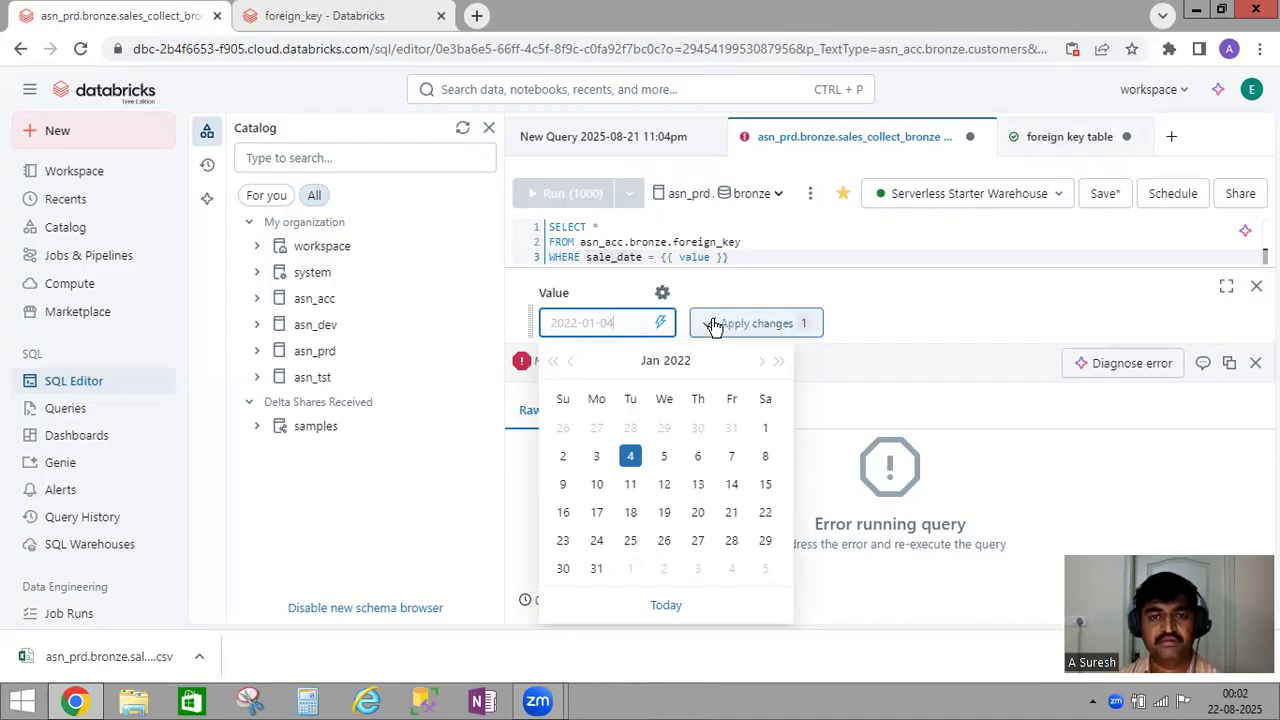
{"action": "left_click", "coordinate": [772, 321]}
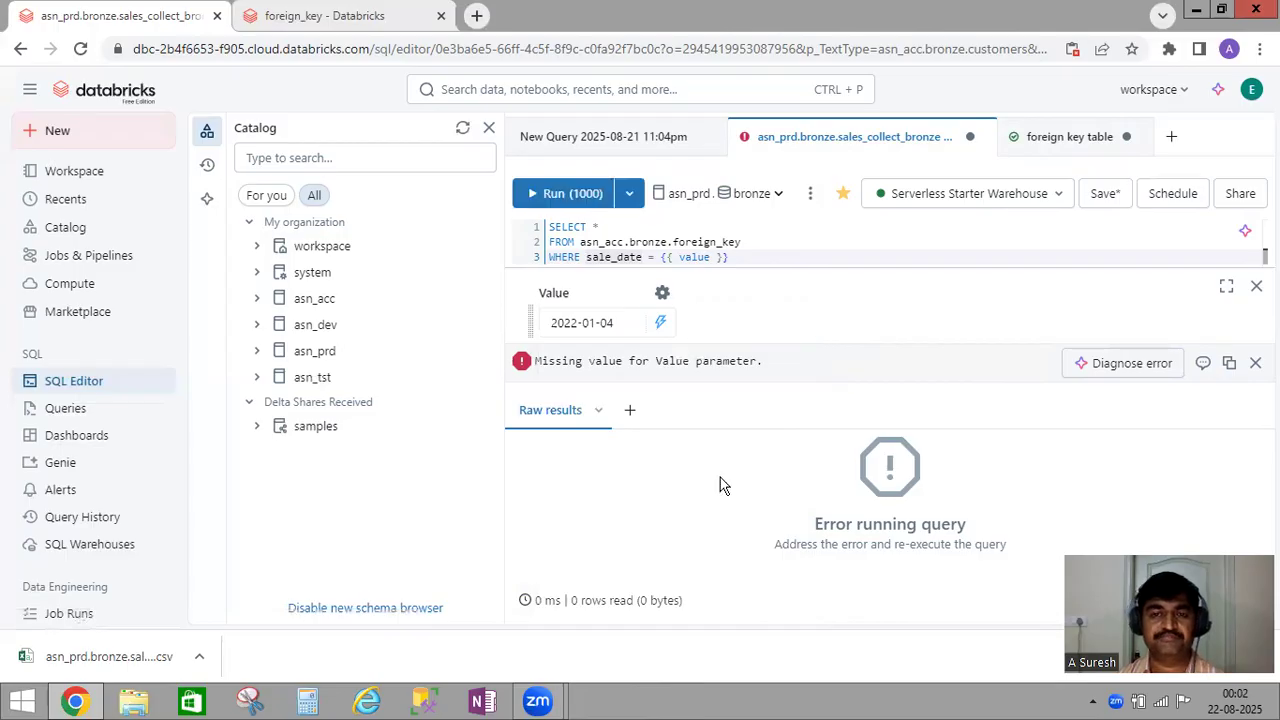
{"action": "key", "text": "ctrl+Return"}
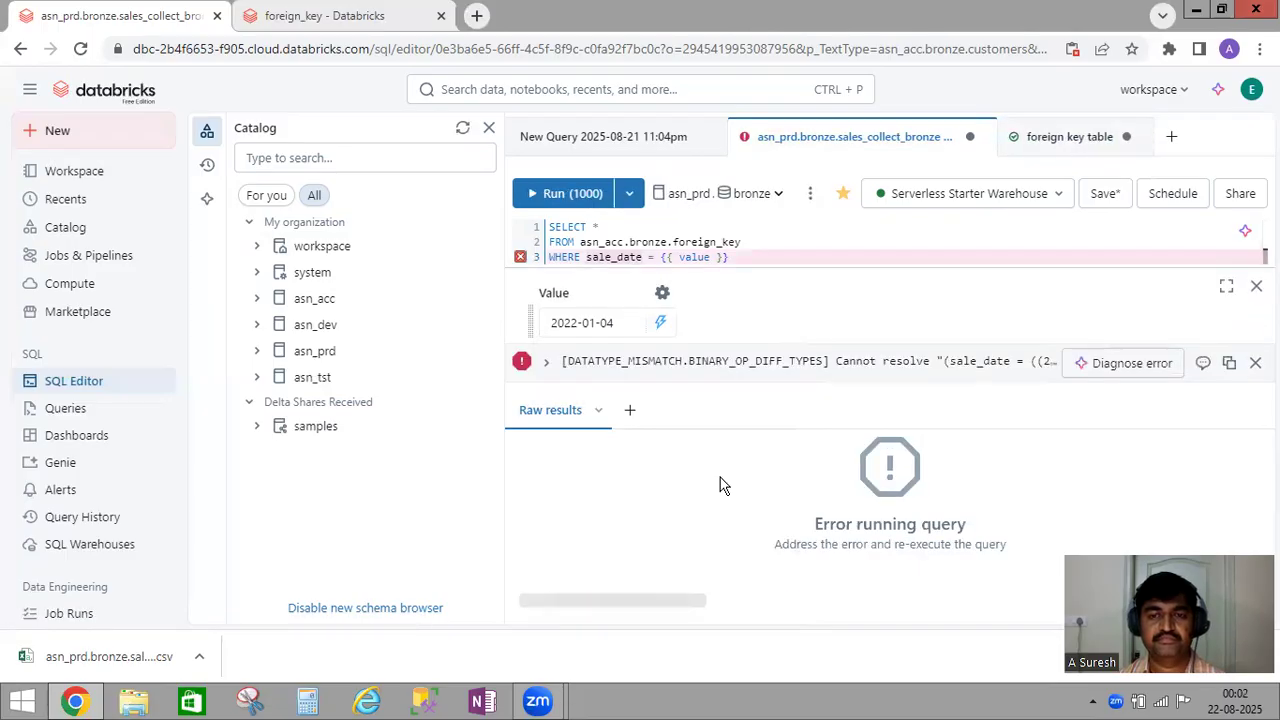
Step: Change the Value parameter's date to 2021-01-04, apply the change and run the query again
{"action": "left_click", "coordinate": [576, 322]}
{"action": "key", "text": "BackSpace"}
{"action": "type", "text": "1"}
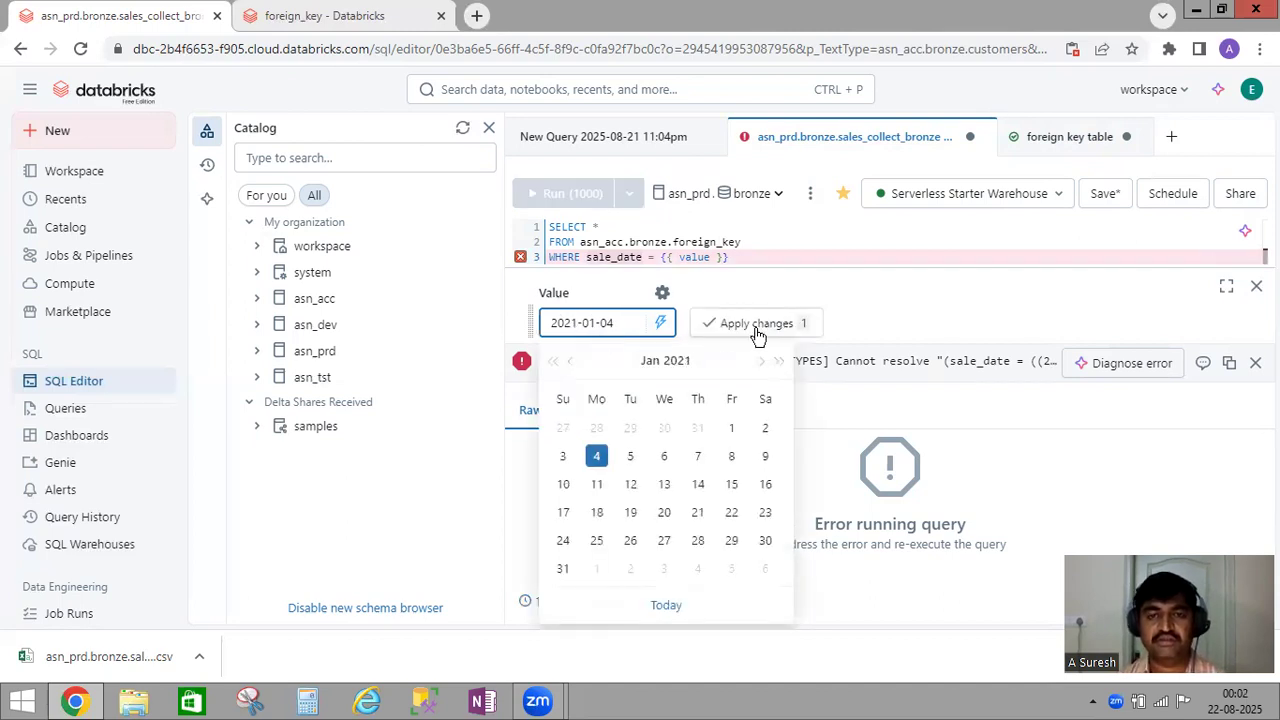
{"action": "left_click", "coordinate": [757, 326]}
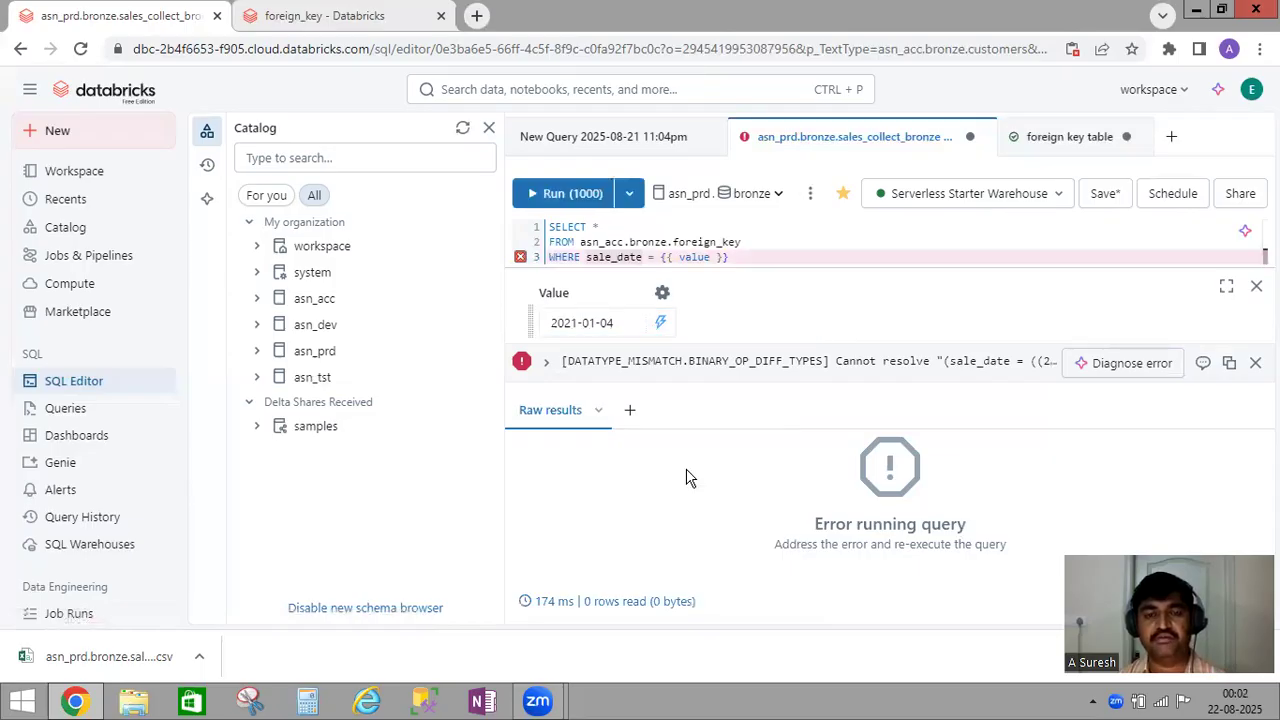
{"action": "key", "text": "ctrl+Return"}
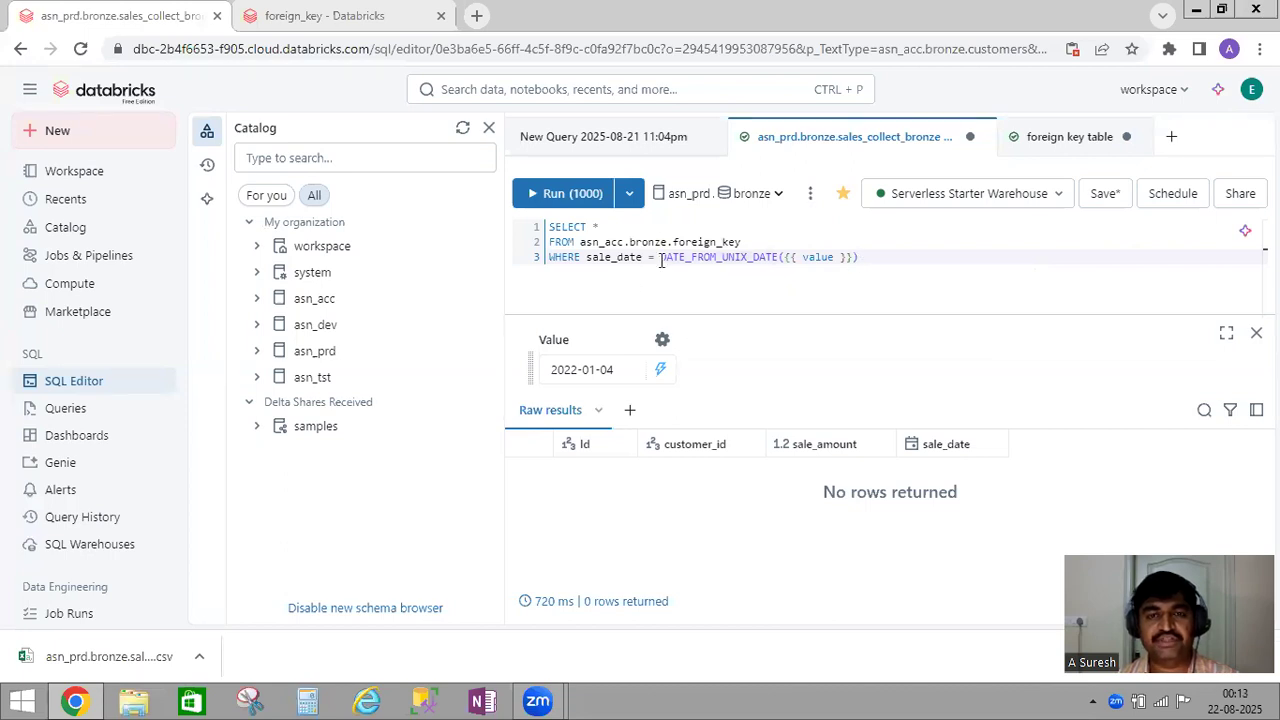
Step: Examine the DATE_FROM_UNIX_DATE function in the filter, the options for adding result items, and the Value parameter's settings without changing them
{"action": "double_click", "coordinate": [772, 257]}
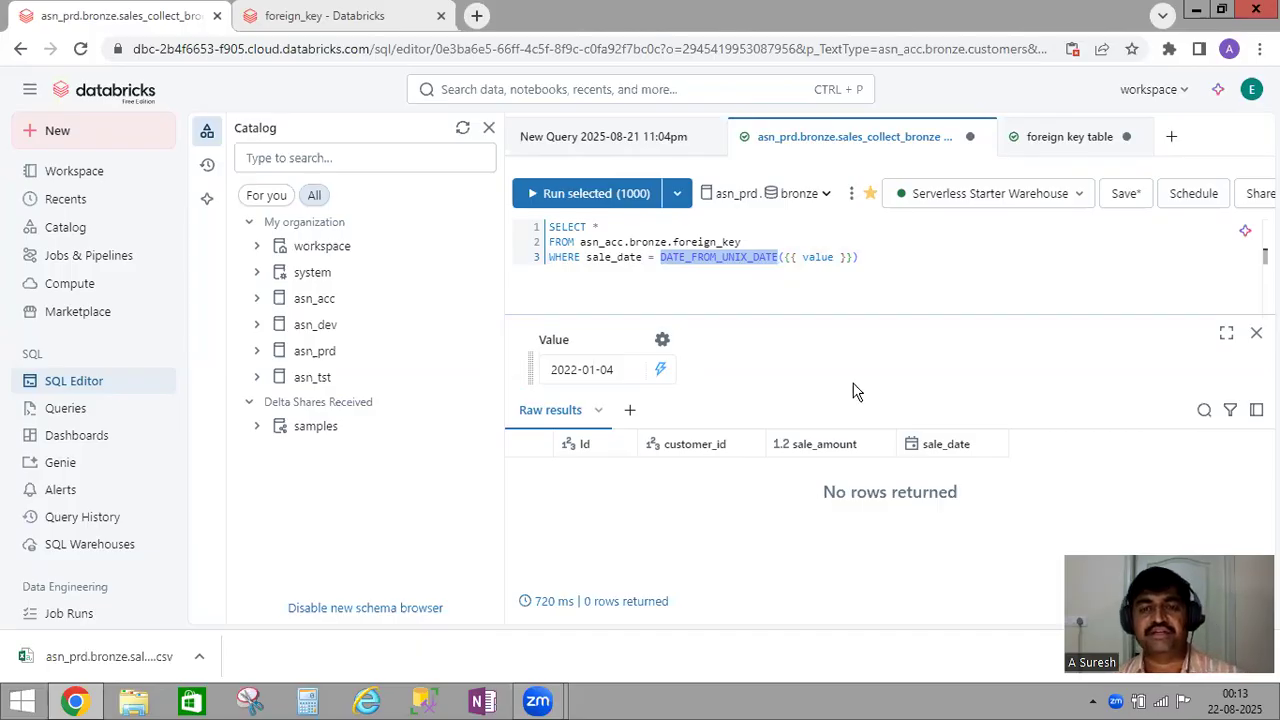
{"action": "left_click", "coordinate": [878, 257]}
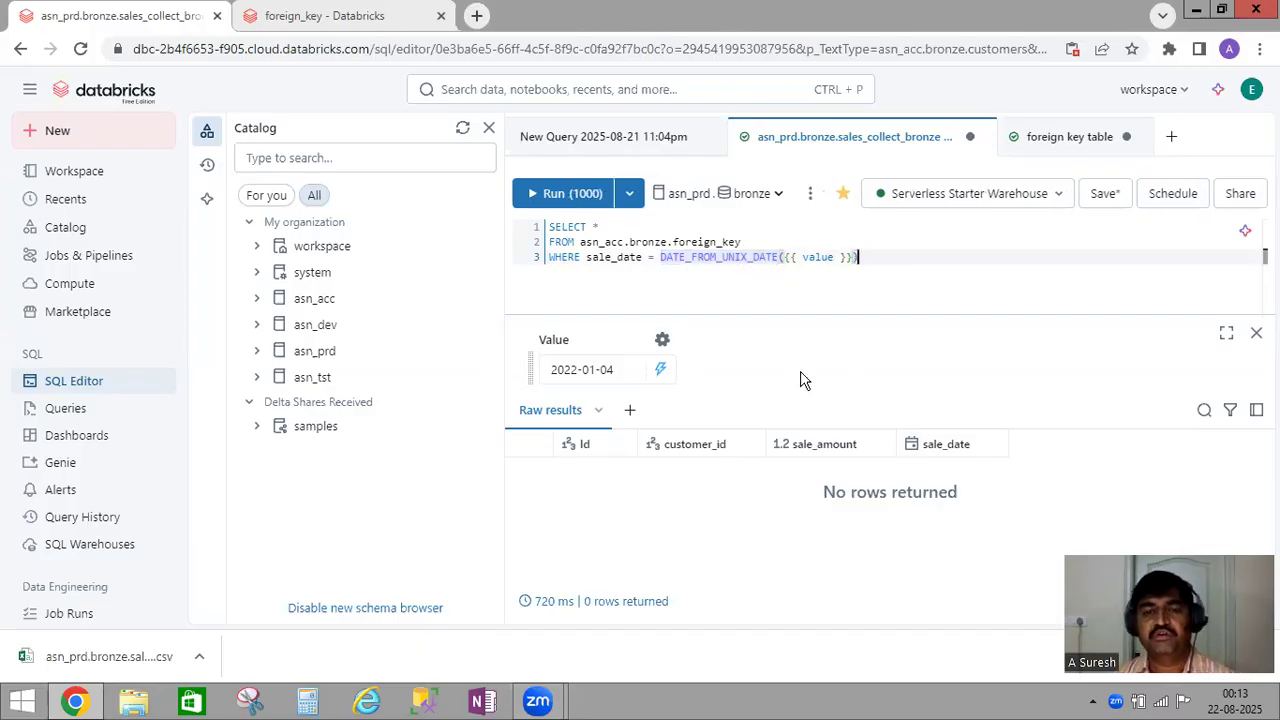
{"action": "left_click", "coordinate": [630, 411]}
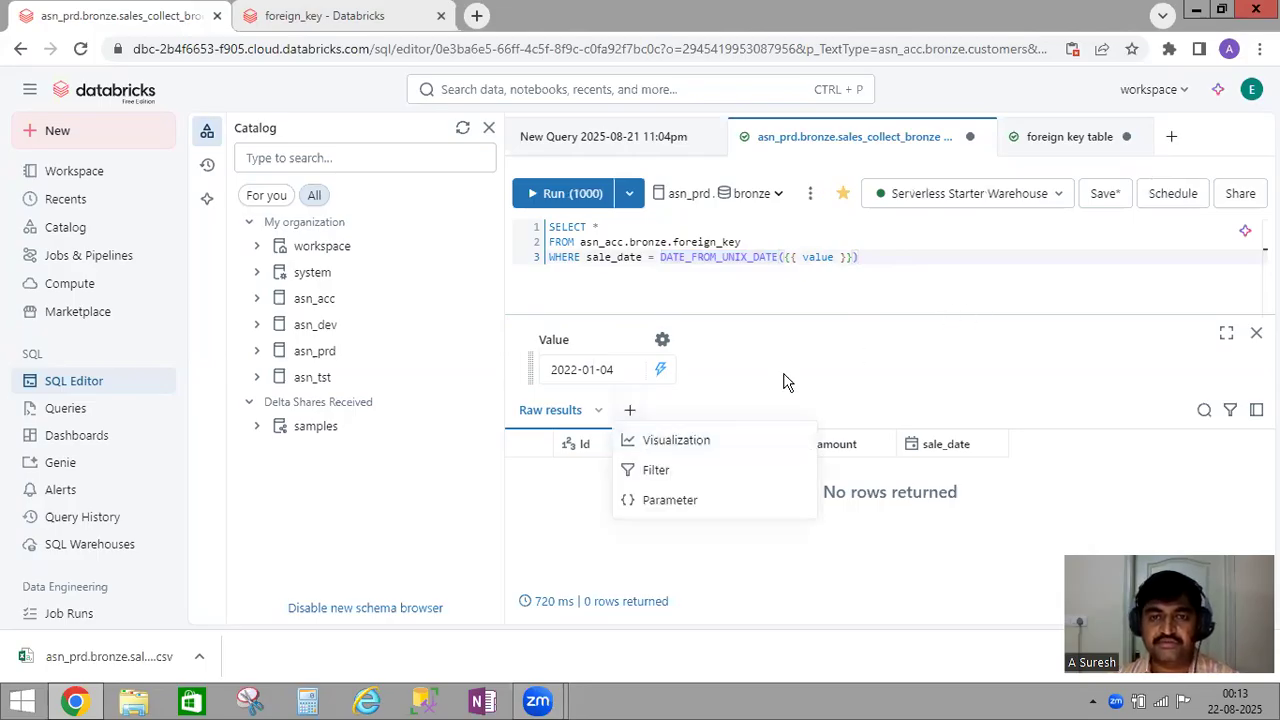
{"action": "left_click", "coordinate": [580, 372]}
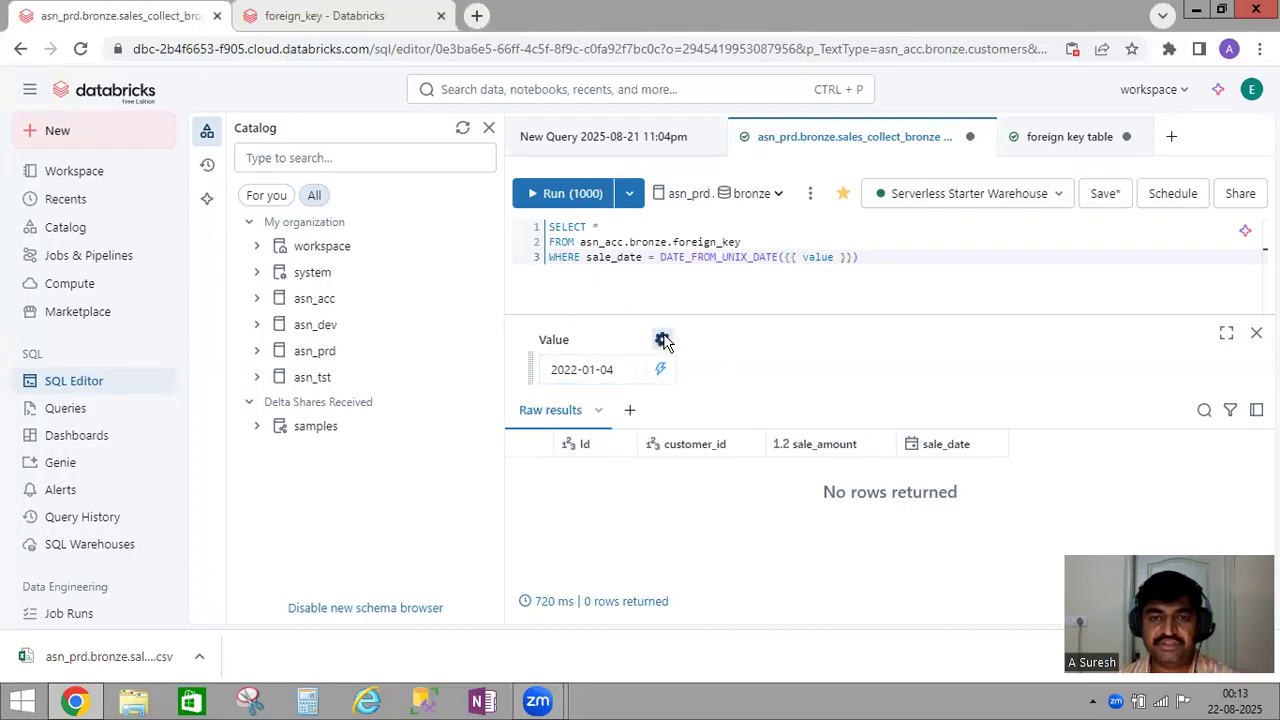
{"action": "left_click", "coordinate": [663, 340]}
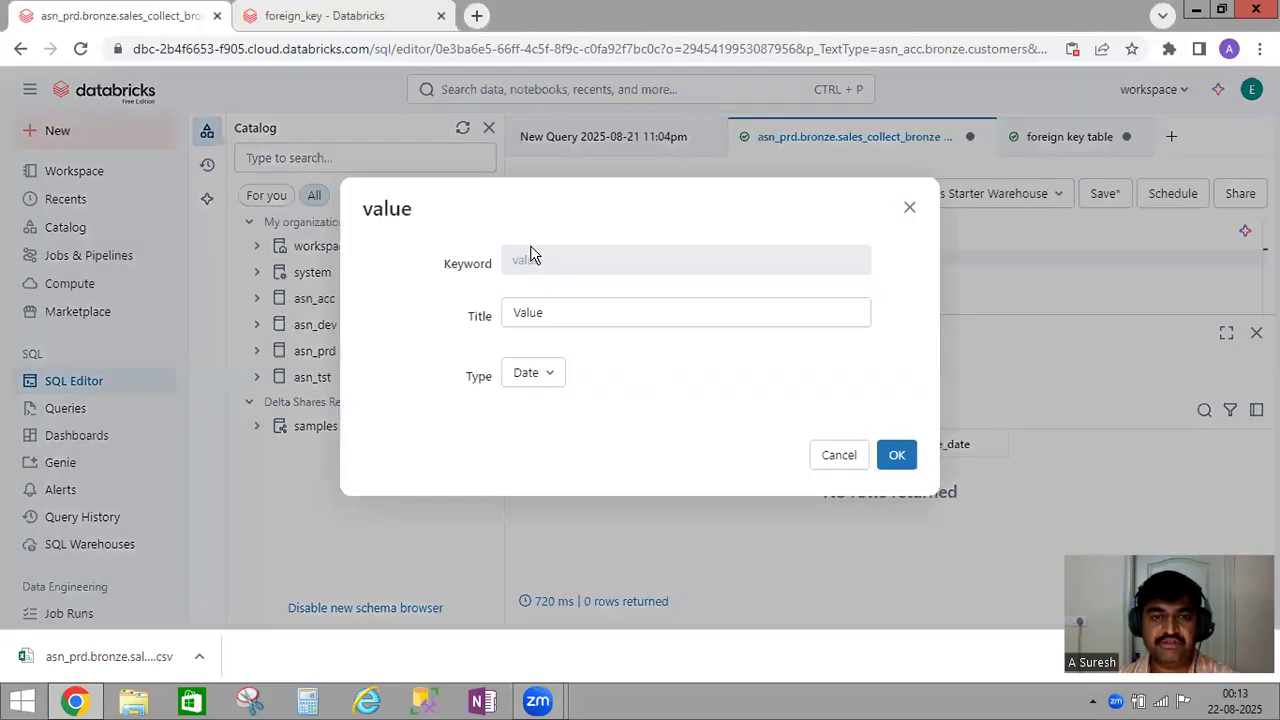
{"action": "left_click", "coordinate": [829, 458]}
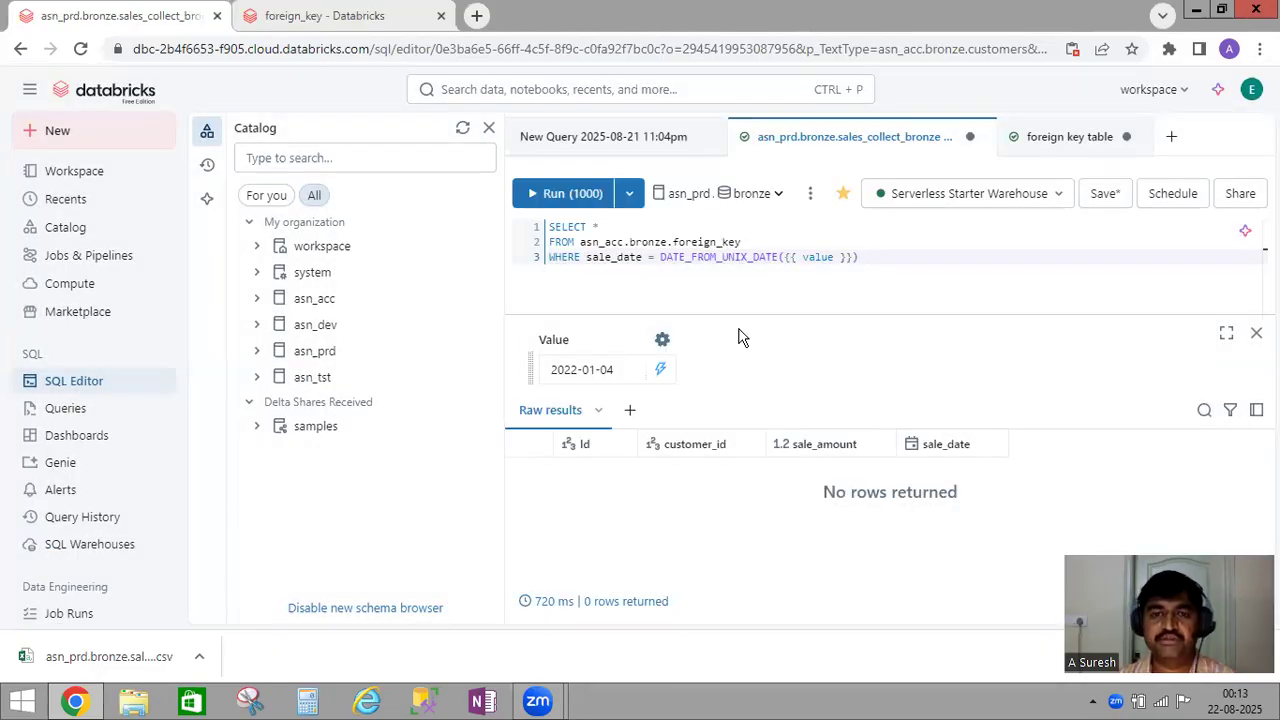
Step: Remove the {{ value }} parameter from inside the DATE_FROM_UNIX_DATE parentheses in the WHERE clause
{"action": "double_click", "coordinate": [781, 257]}
{"action": "left_click_drag", "start_coordinate": [785, 258], "coordinate": [852, 259]}
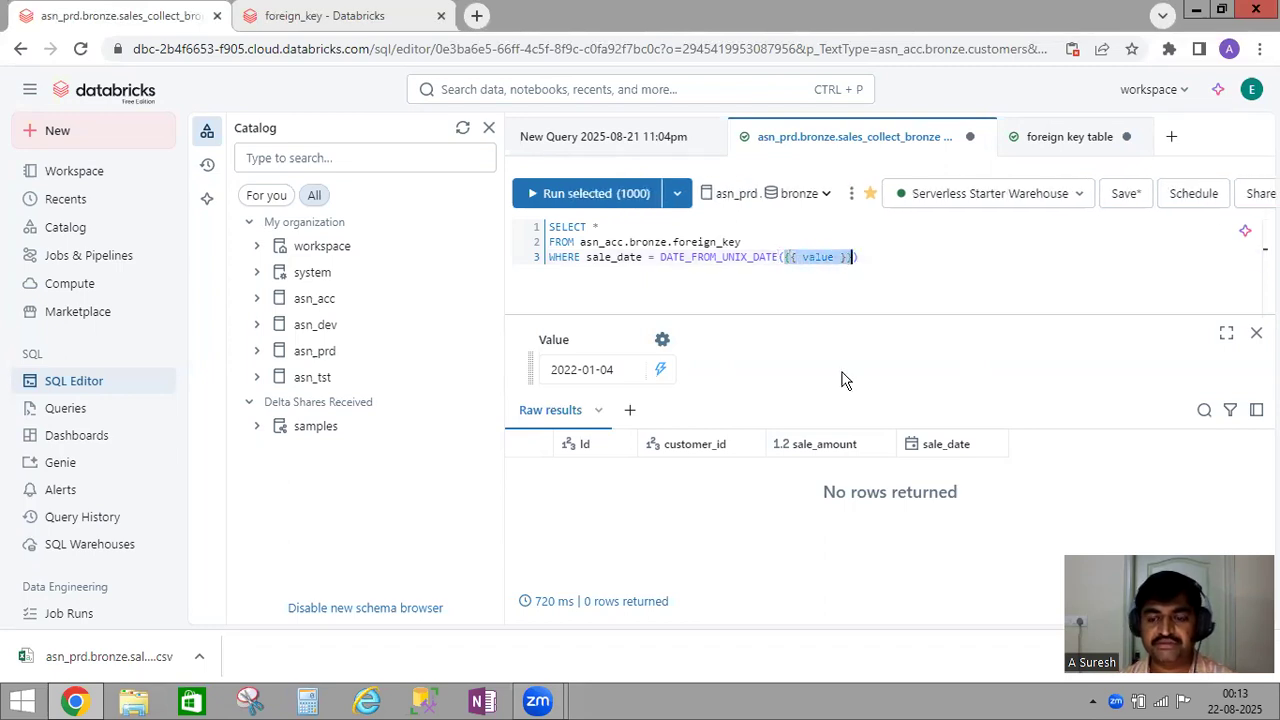
{"action": "key", "text": "BackSpace"}
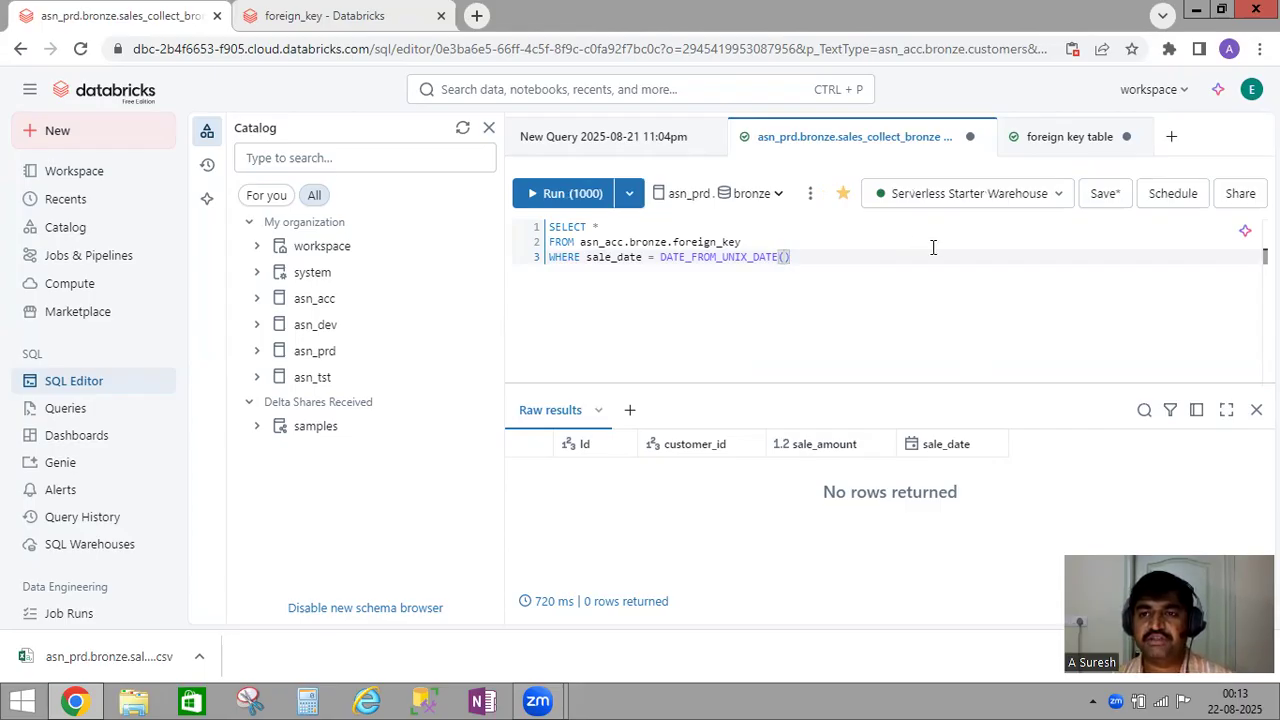
Step: Create a new blank query and close it again, discarding its unsaved changes
{"action": "left_click", "coordinate": [1173, 140]}
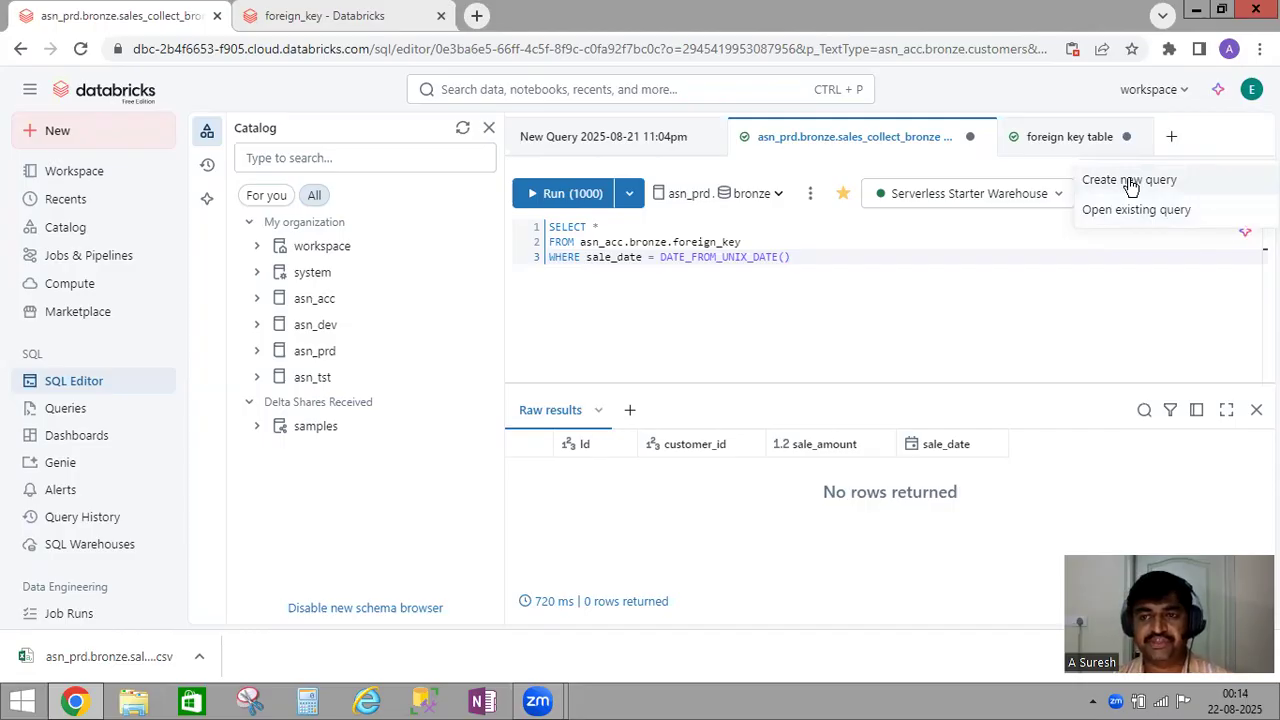
{"action": "key", "text": "Escape"}
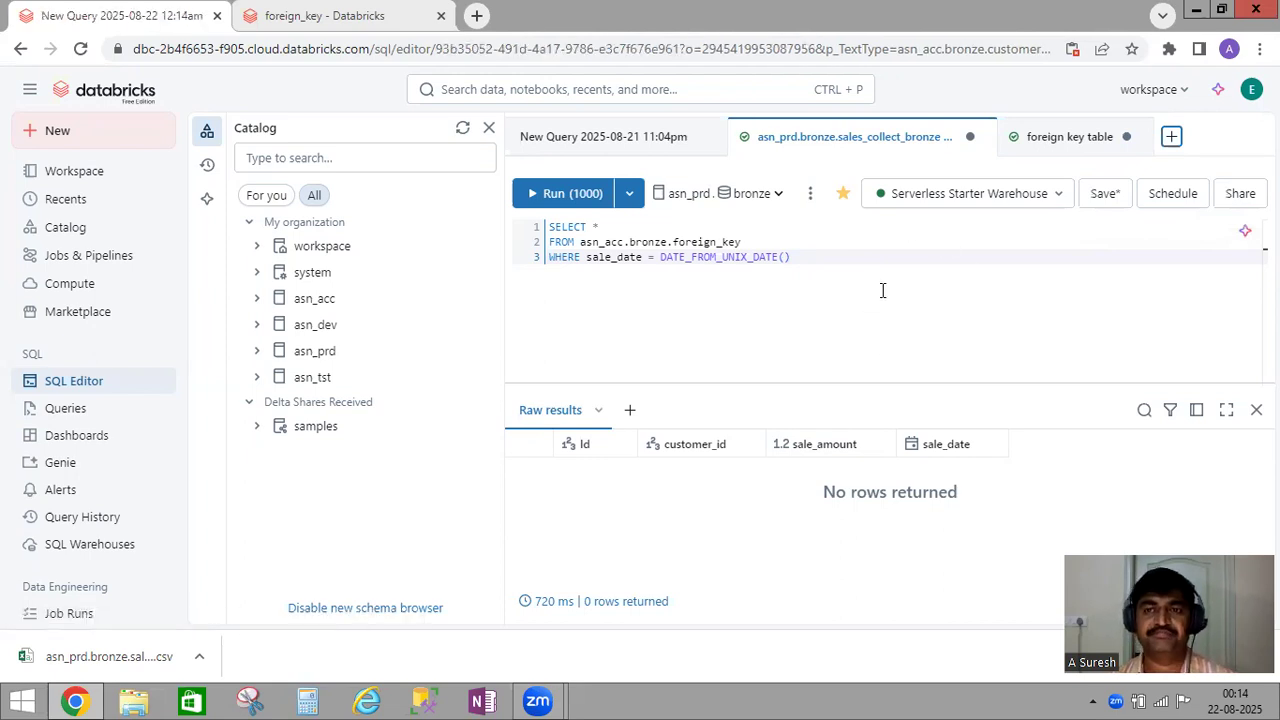
{"action": "left_click", "coordinate": [1172, 136]}
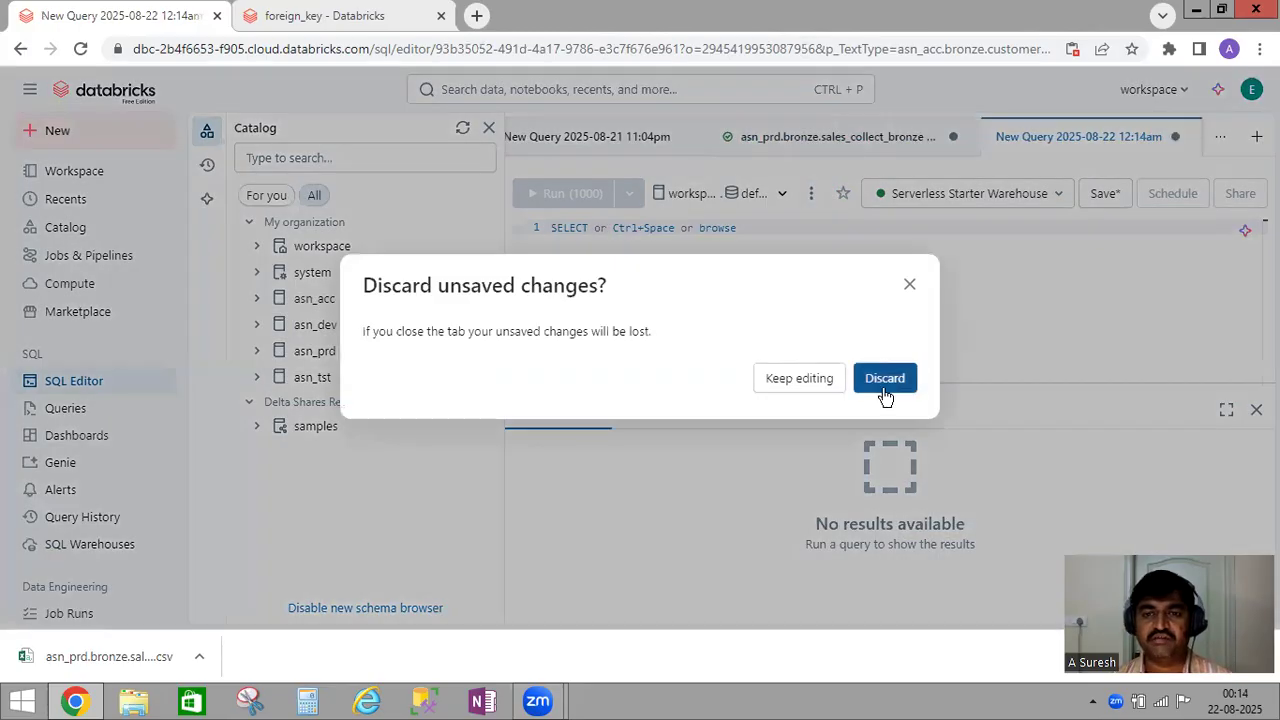
{"action": "left_click", "coordinate": [885, 388]}
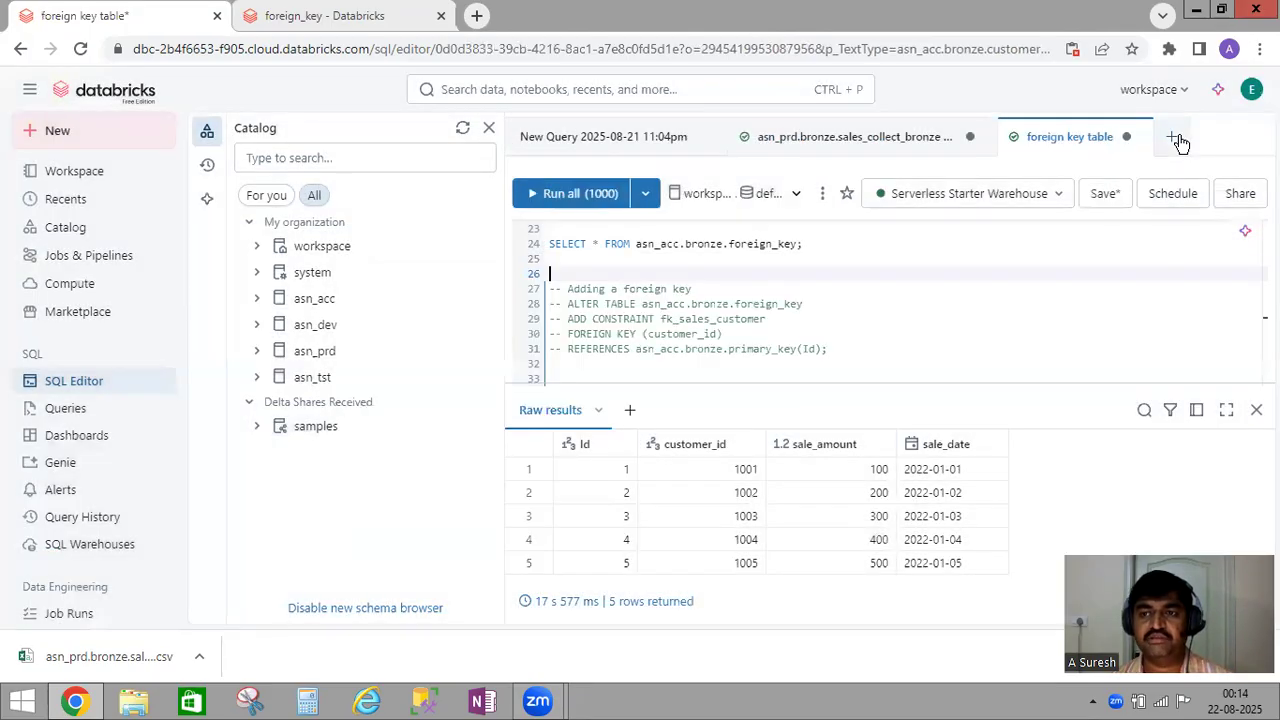
Step: Browse the saved queries available to open, close the list, and review the SQL script of the foreign key table query
{"action": "left_click", "coordinate": [1176, 139]}
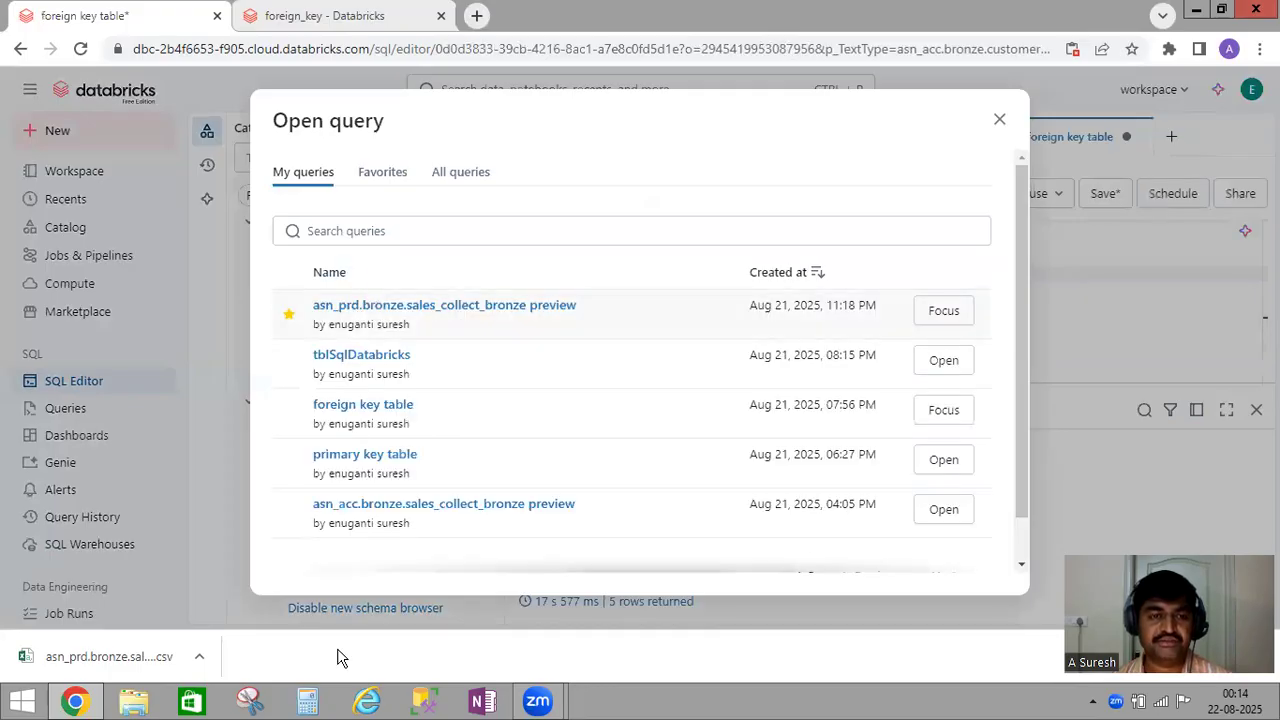
{"action": "scroll", "coordinate": [420, 357], "scroll_direction": "down", "scroll_amount": 1}
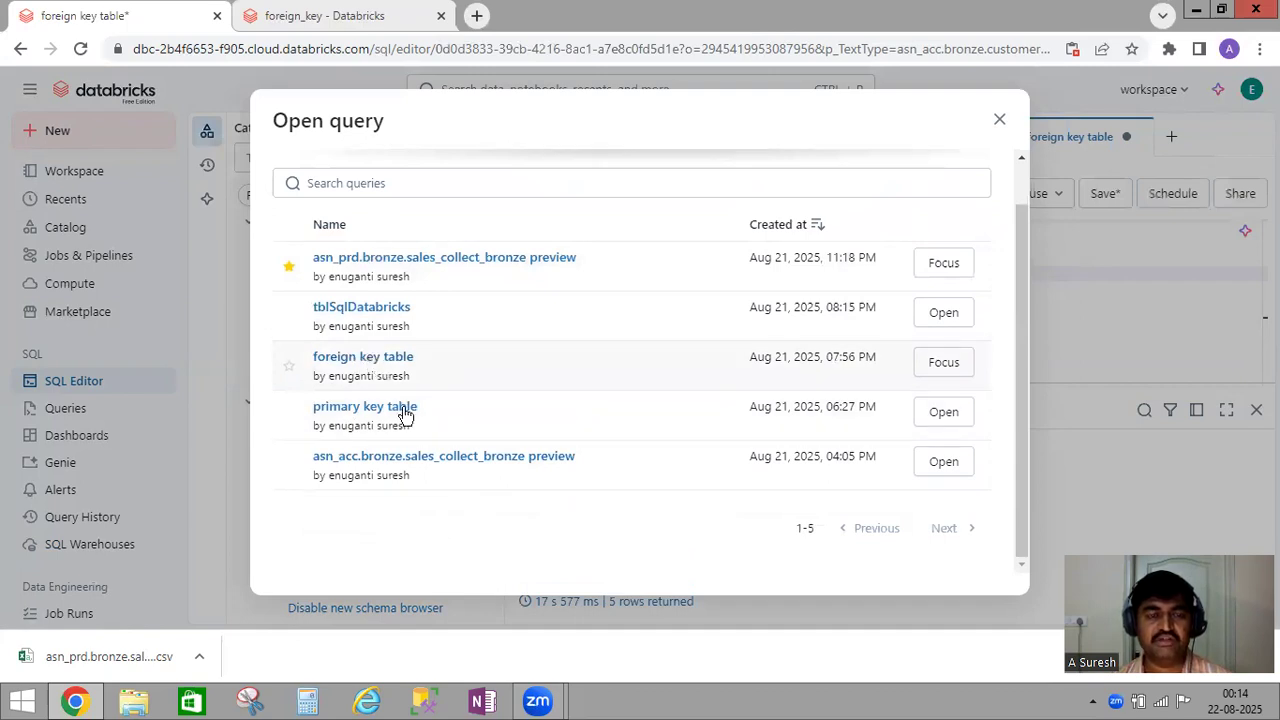
{"action": "left_click", "coordinate": [1134, 289]}
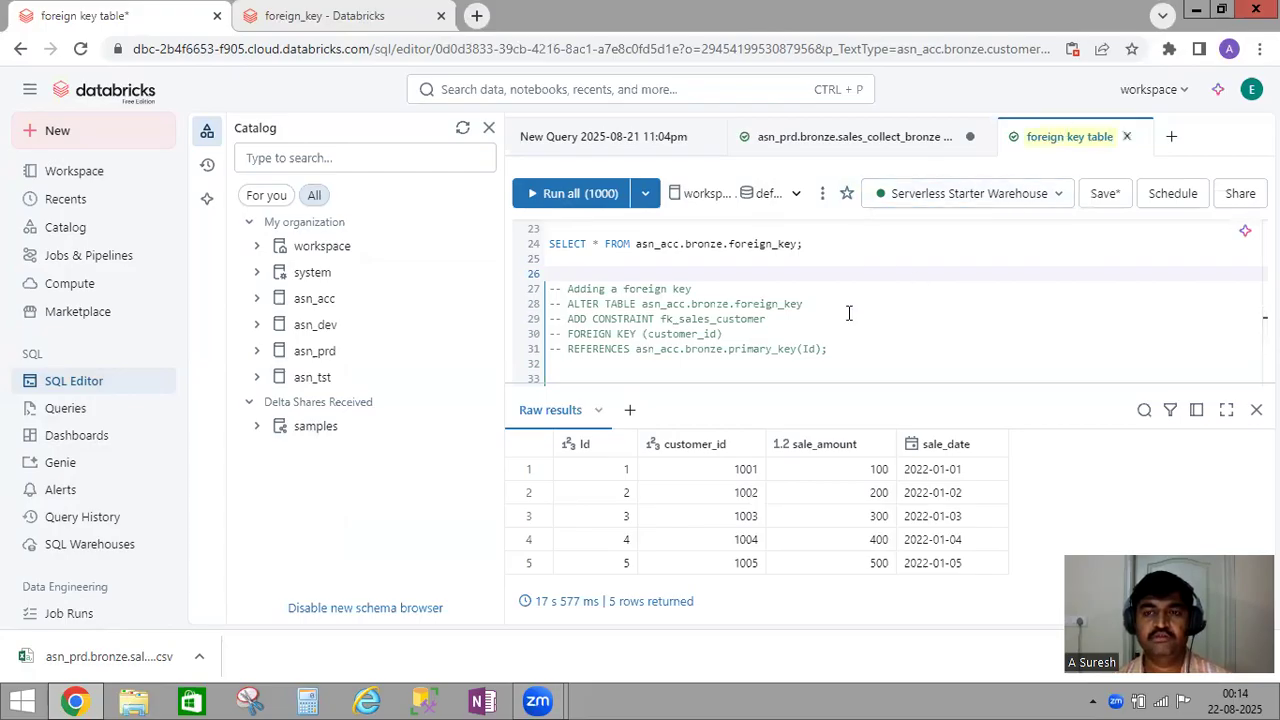
{"action": "scroll", "coordinate": [706, 298], "scroll_direction": "up", "scroll_amount": 5}
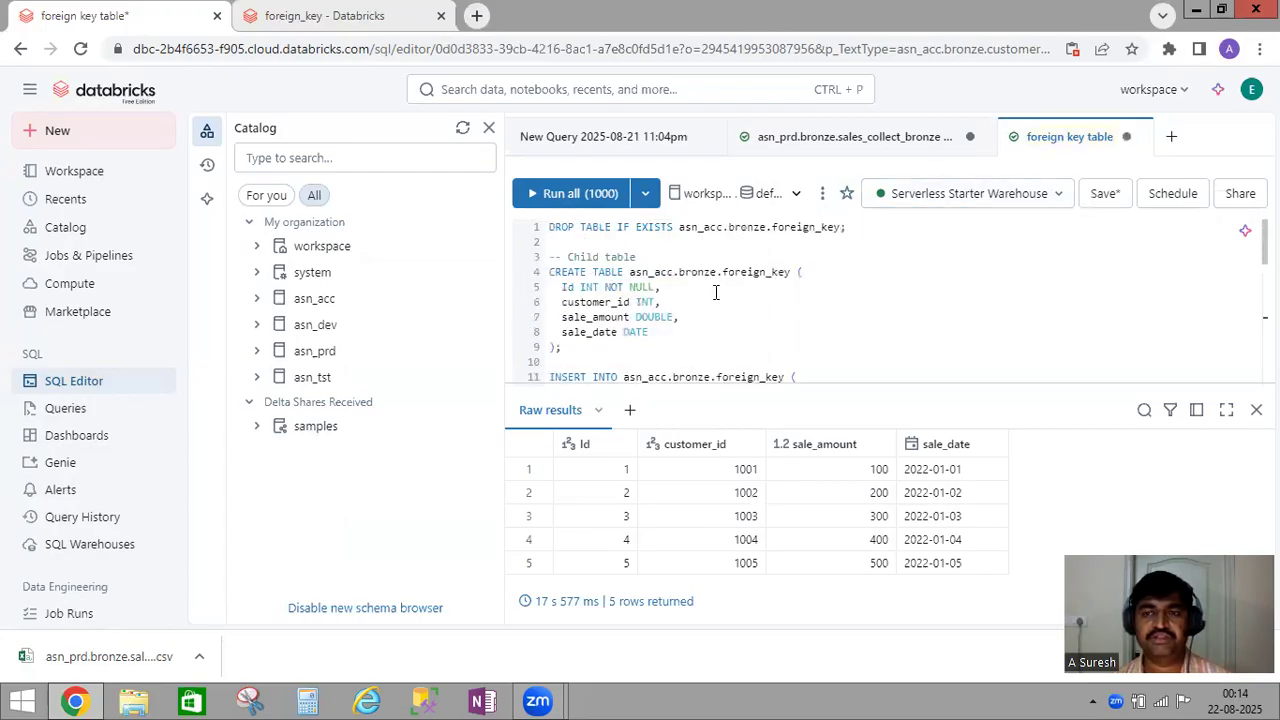
{"action": "scroll", "coordinate": [847, 273], "scroll_direction": "down", "scroll_amount": 3}
{"action": "scroll", "coordinate": [847, 273], "scroll_direction": "up", "scroll_amount": 3}
Step: Start a new schedule for the foreign key table query, trying an interval of every 12 hours and switching it to every day
{"action": "left_click", "coordinate": [1026, 279]}
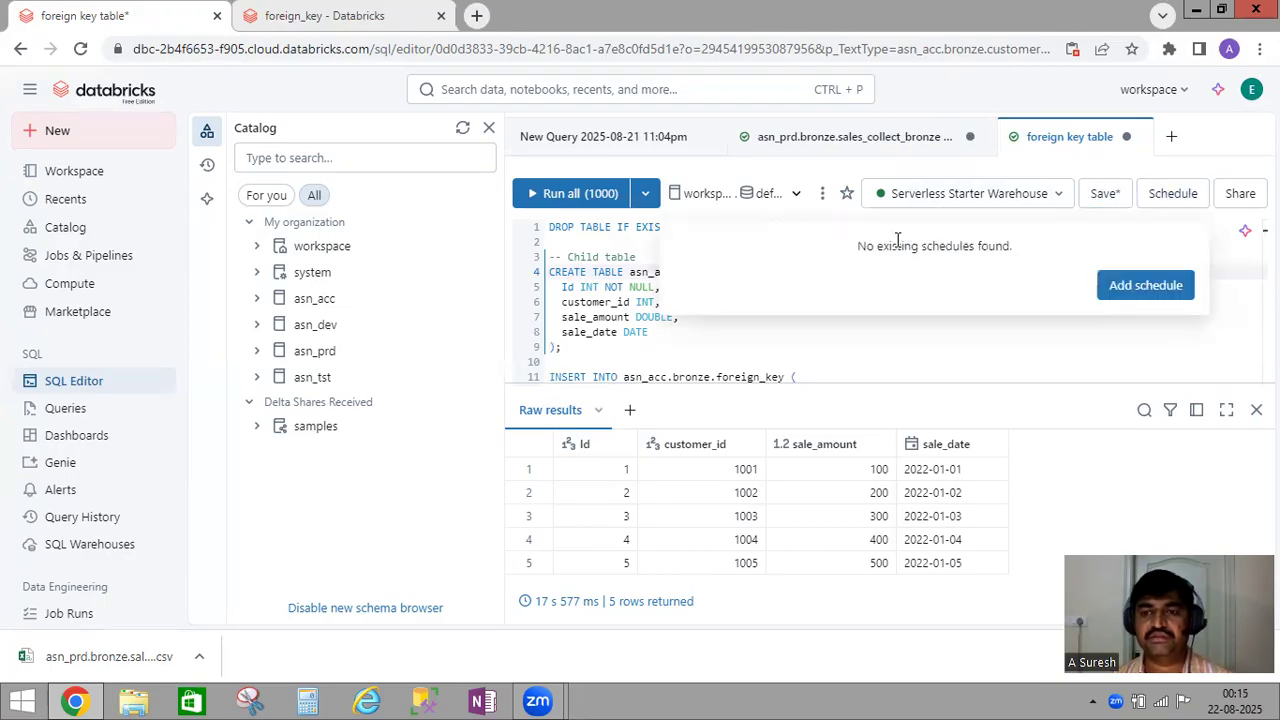
{"action": "left_click", "coordinate": [1128, 285]}
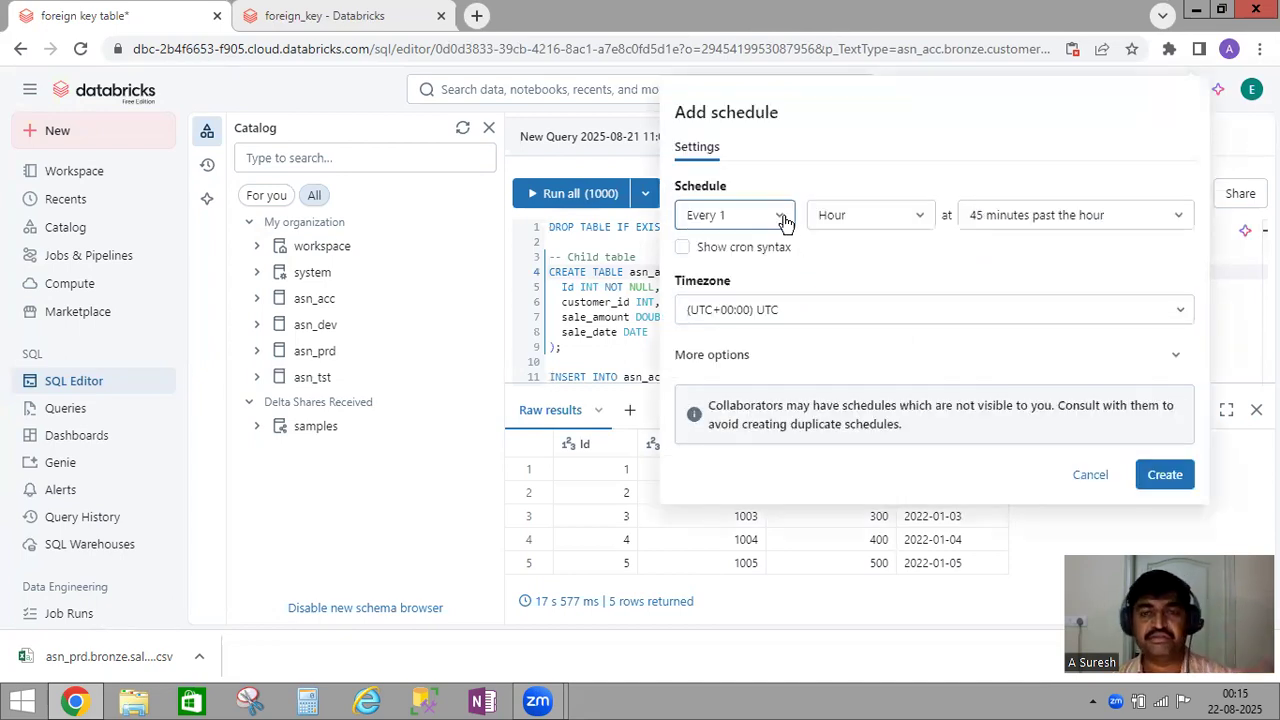
{"action": "left_click", "coordinate": [785, 220]}
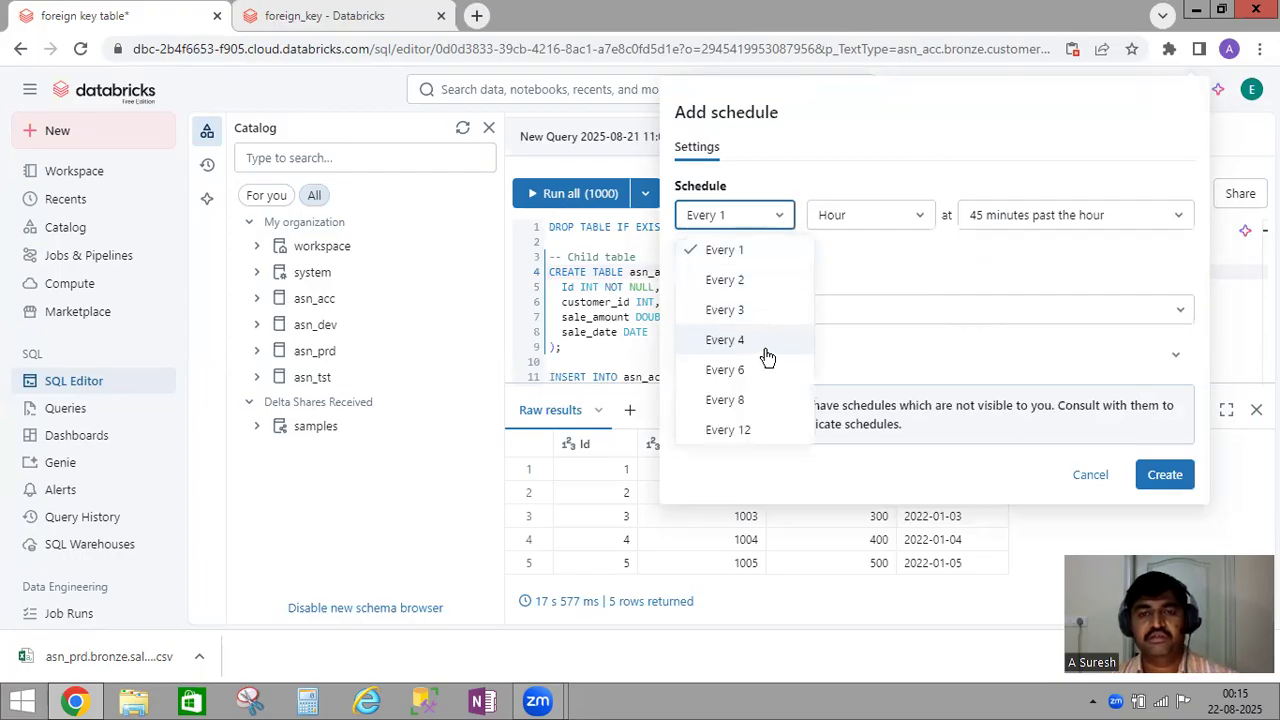
{"action": "left_click", "coordinate": [733, 430]}
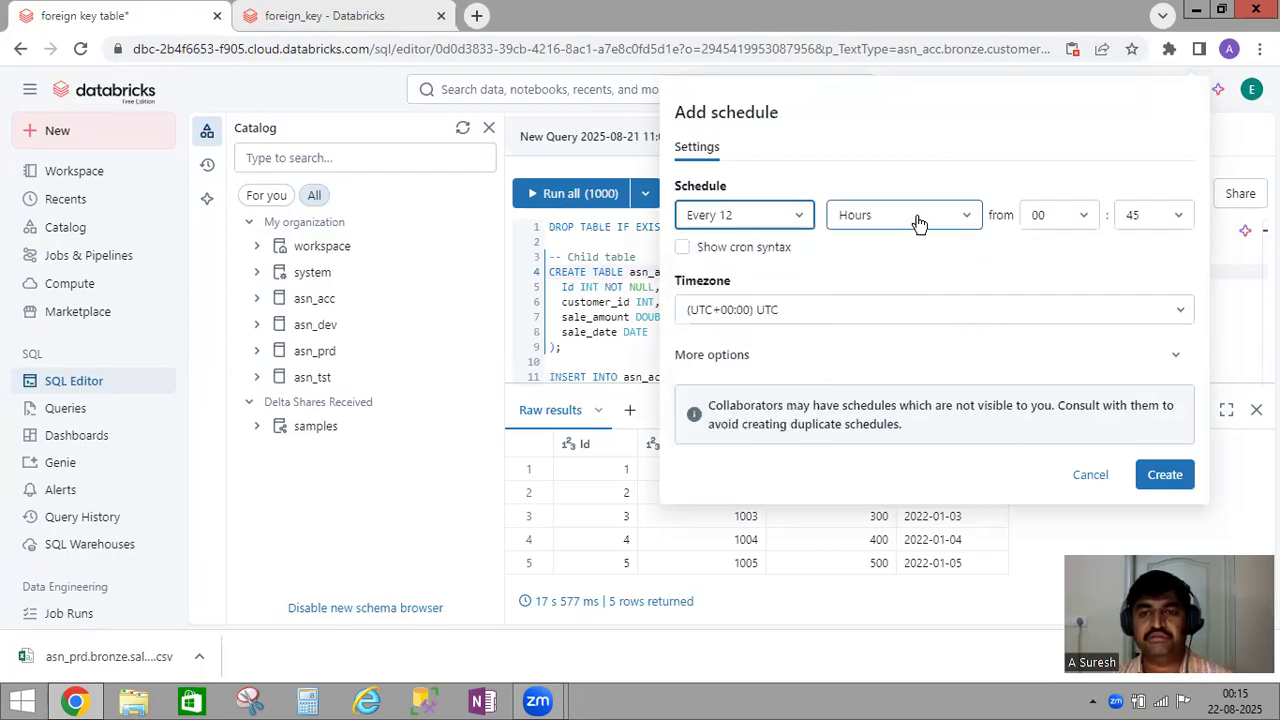
{"action": "left_click", "coordinate": [972, 219]}
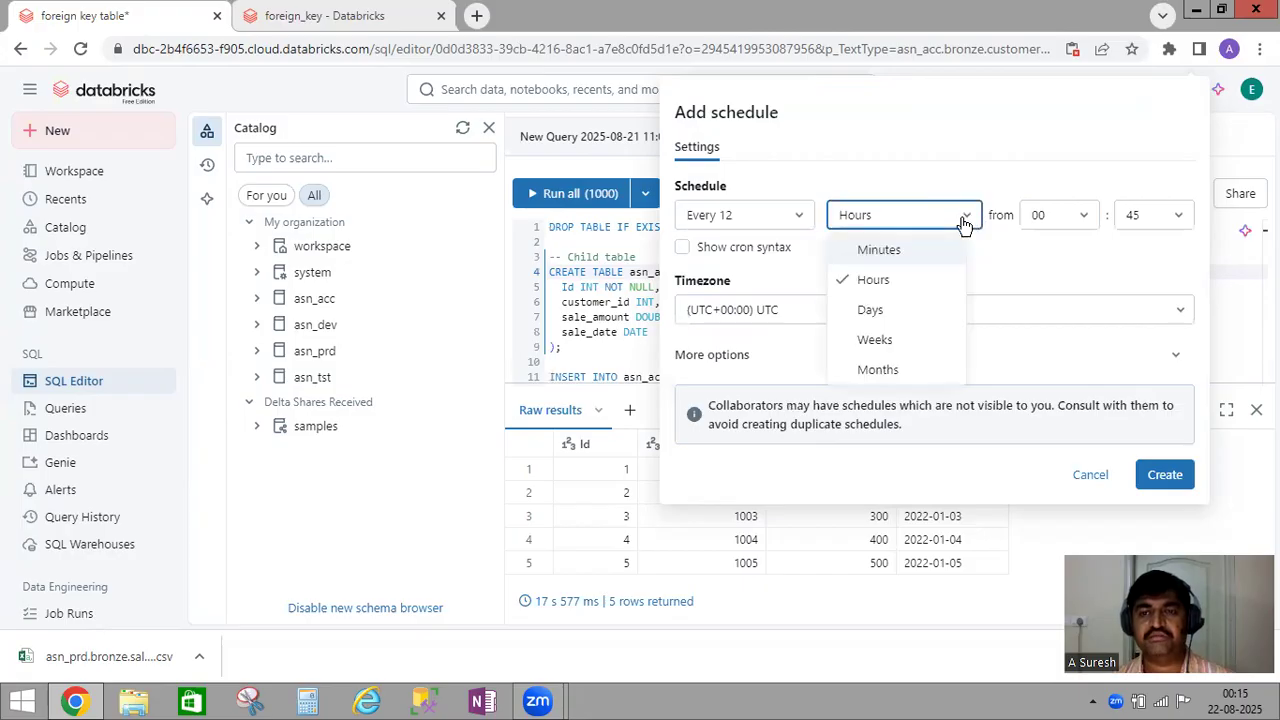
{"action": "left_click", "coordinate": [878, 311]}
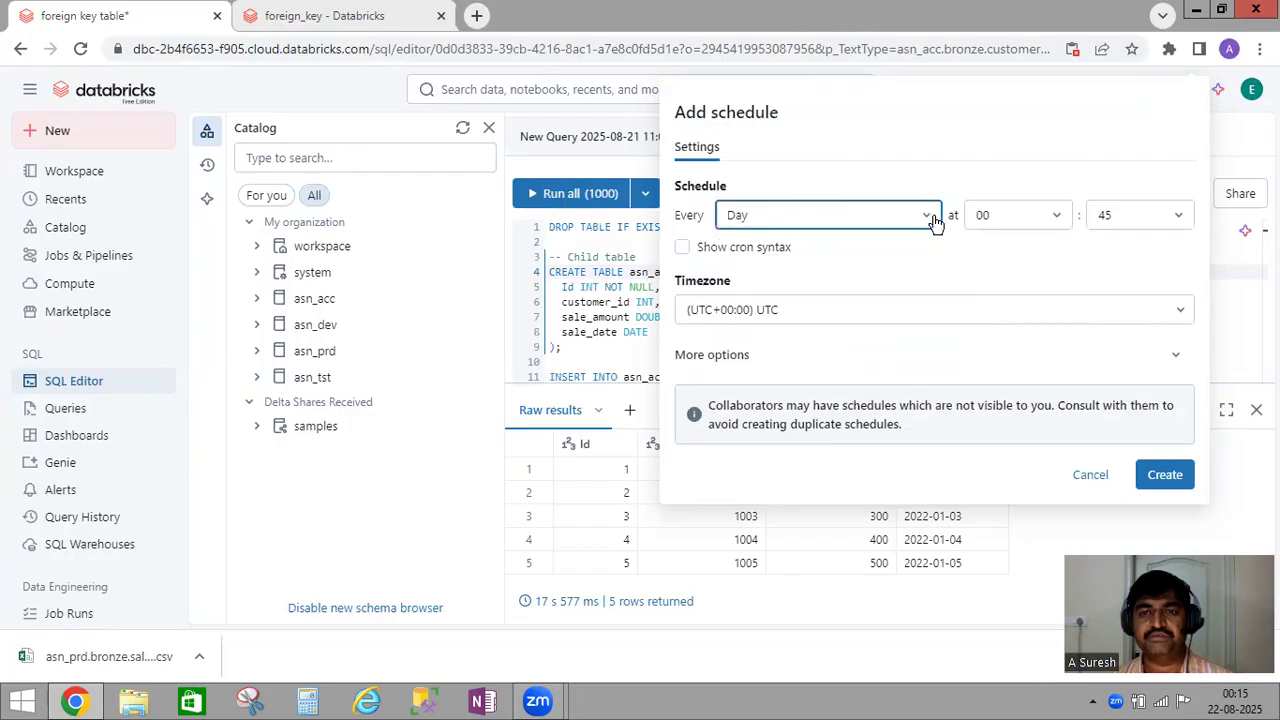
Step: Look through the schedule's interval, start time and timezone choices, and cancel the schedule without creating it
{"action": "left_click", "coordinate": [891, 221]}
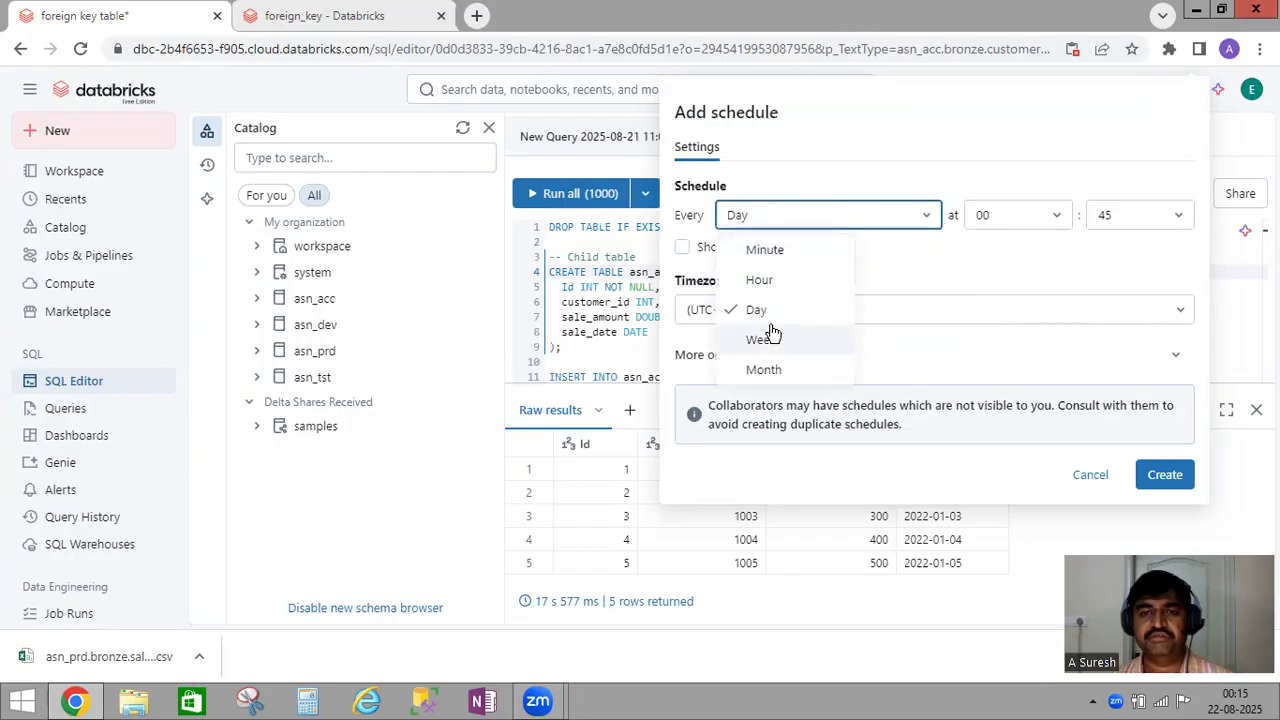
{"action": "left_click", "coordinate": [1015, 230]}
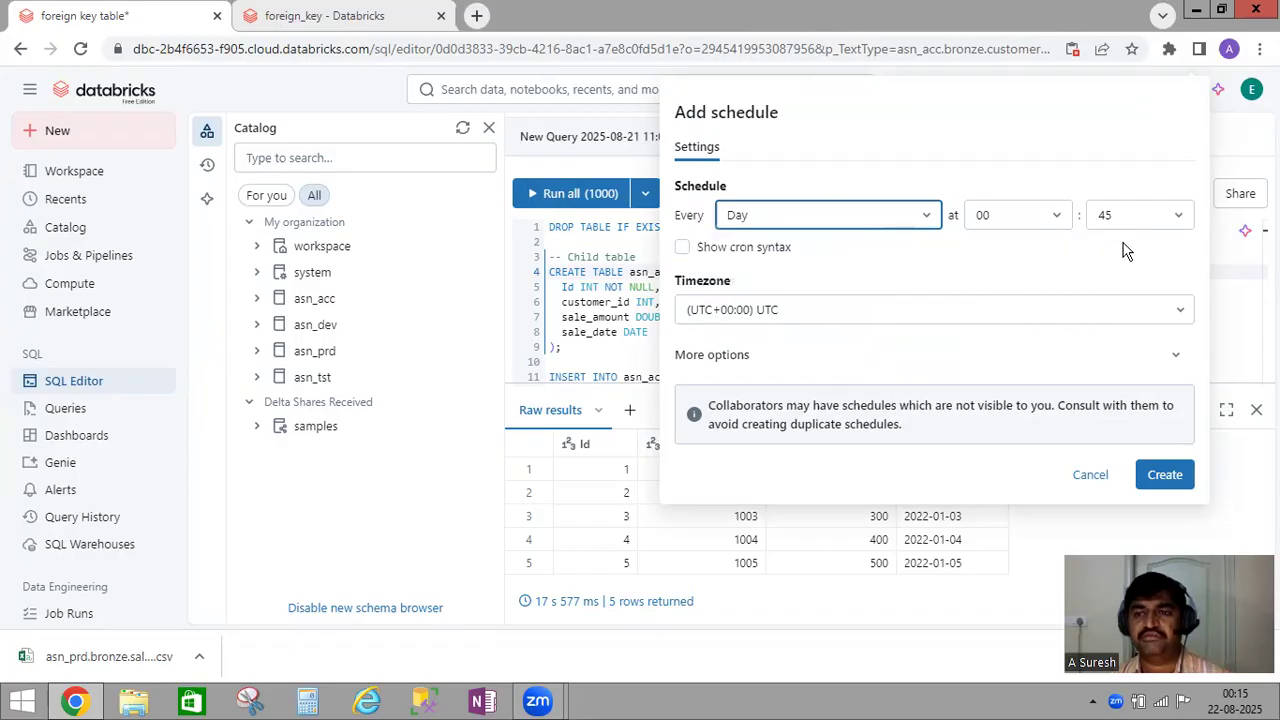
{"action": "left_click", "coordinate": [1060, 222]}
{"action": "left_click", "coordinate": [851, 397]}
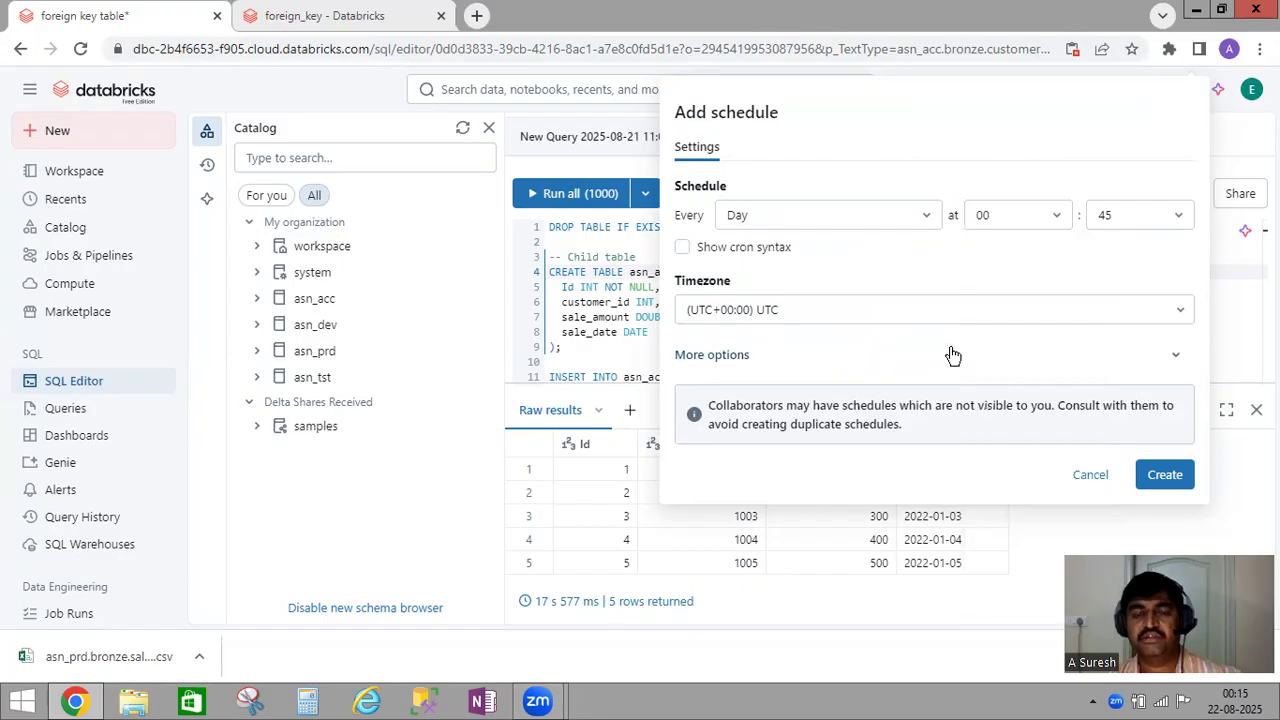
{"action": "left_click", "coordinate": [1016, 308]}
{"action": "left_click", "coordinate": [1180, 308]}
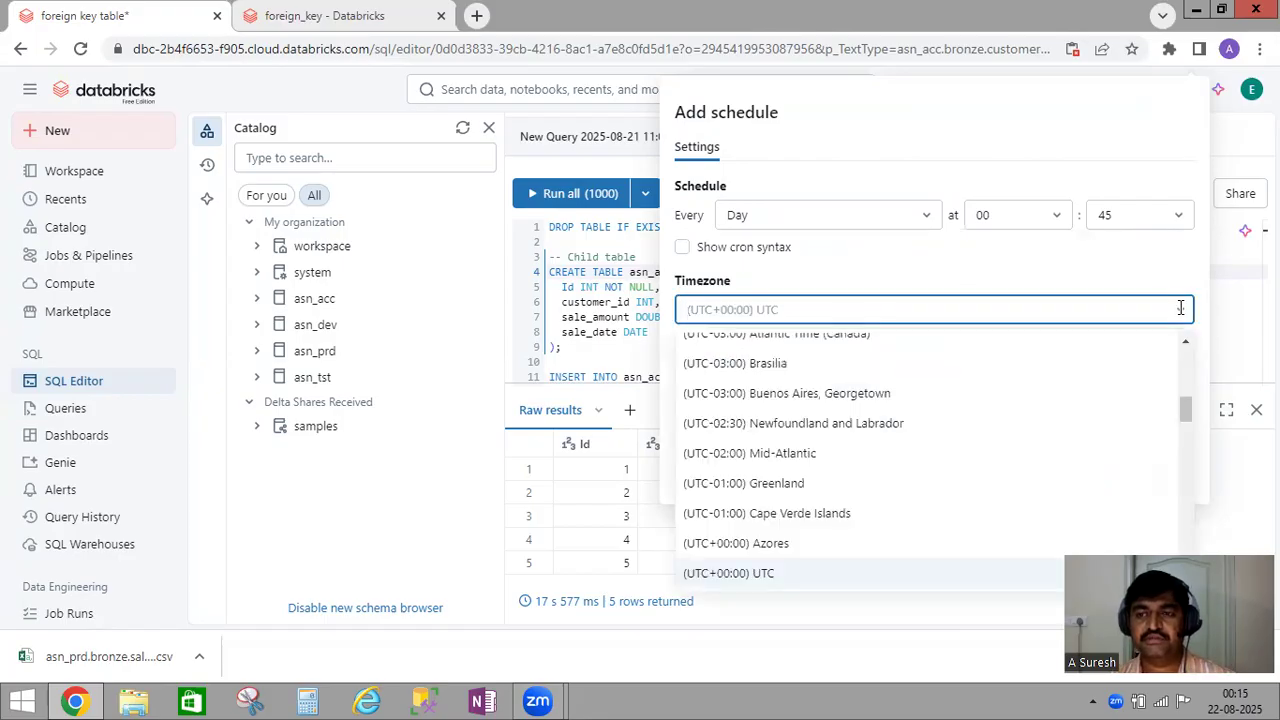
{"action": "left_click", "coordinate": [776, 314]}
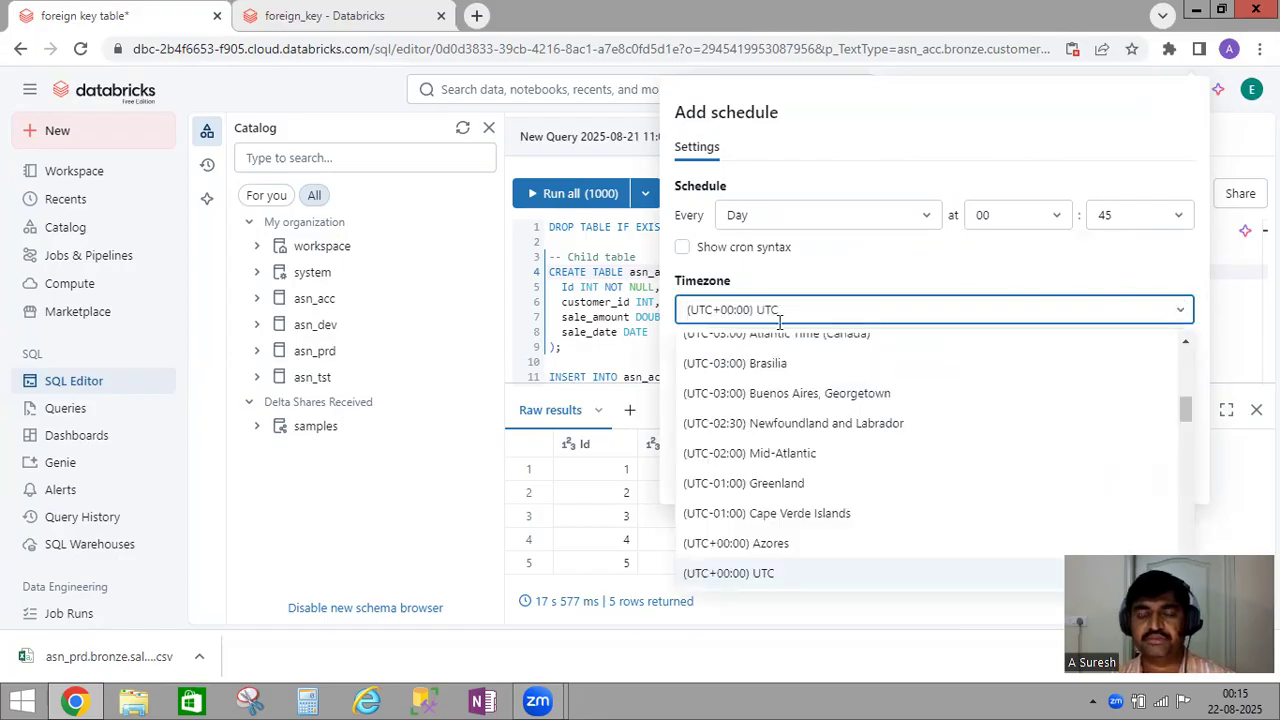
{"action": "left_click", "coordinate": [1152, 475]}
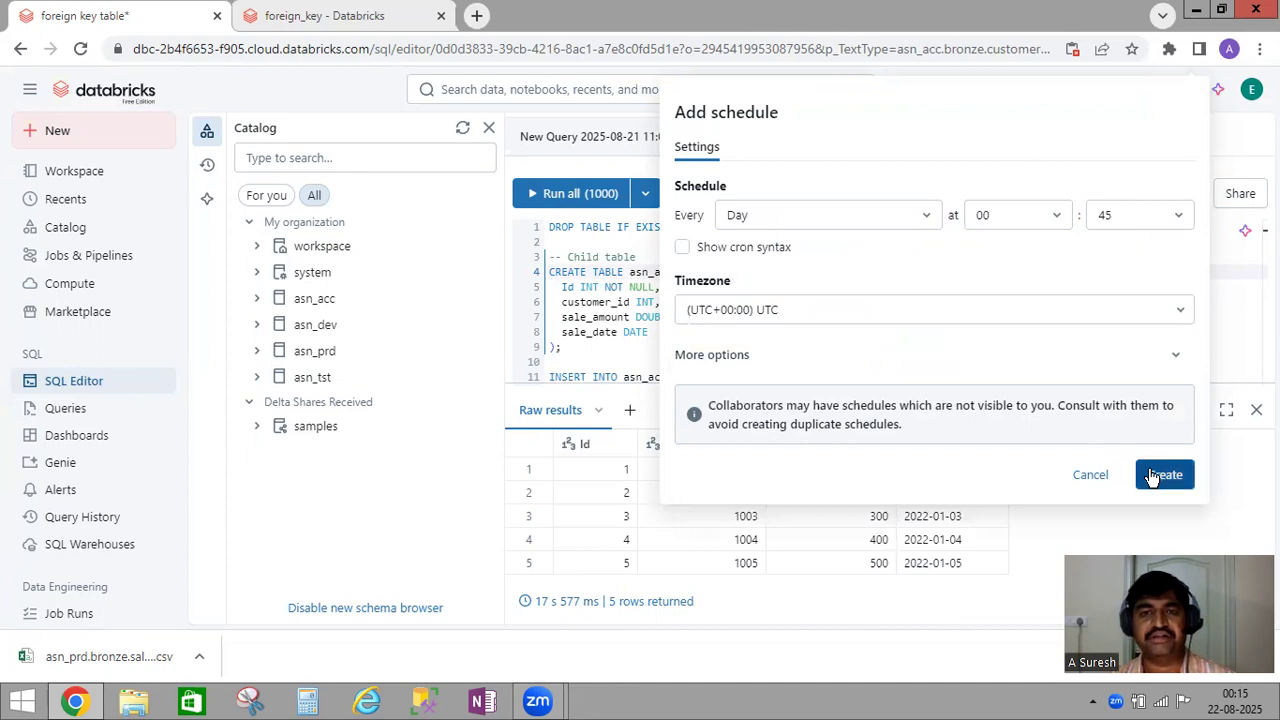
{"action": "left_click", "coordinate": [1080, 475]}
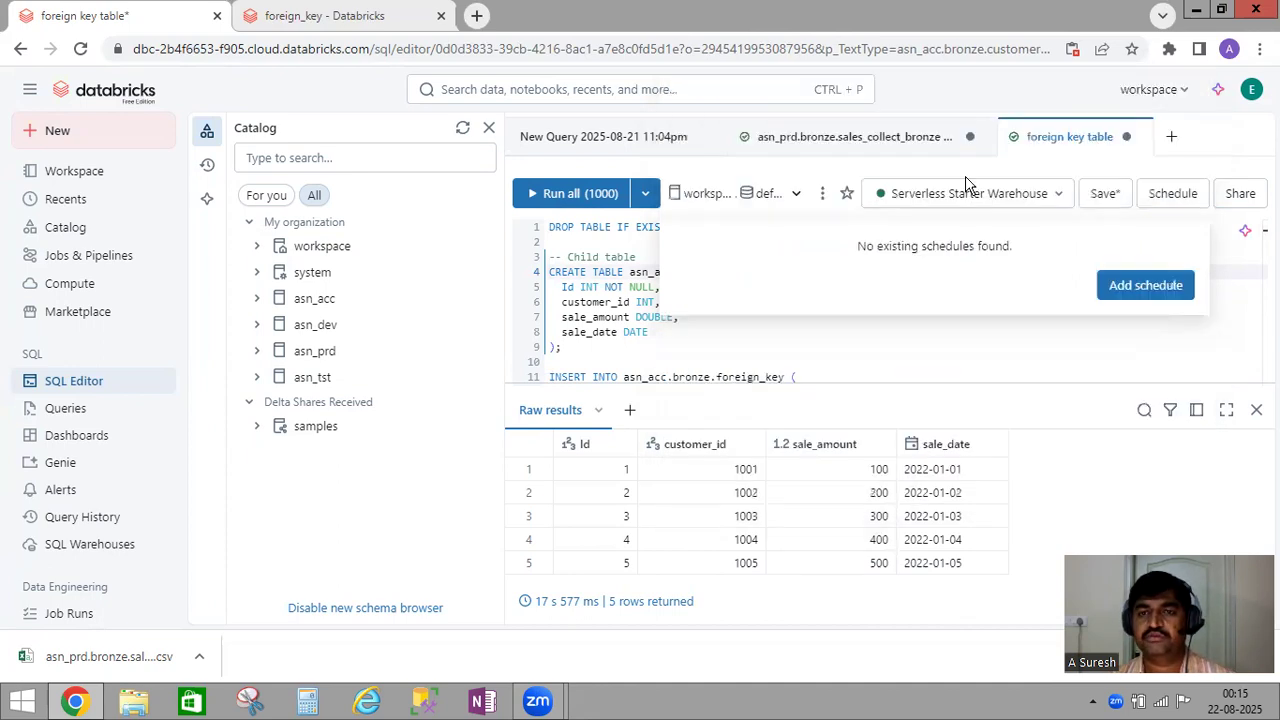
Step: Examine the sharing settings of the foreign key table query, including adding users or groups and permission levels, and close them without adding anyone
{"action": "left_click", "coordinate": [1193, 337]}
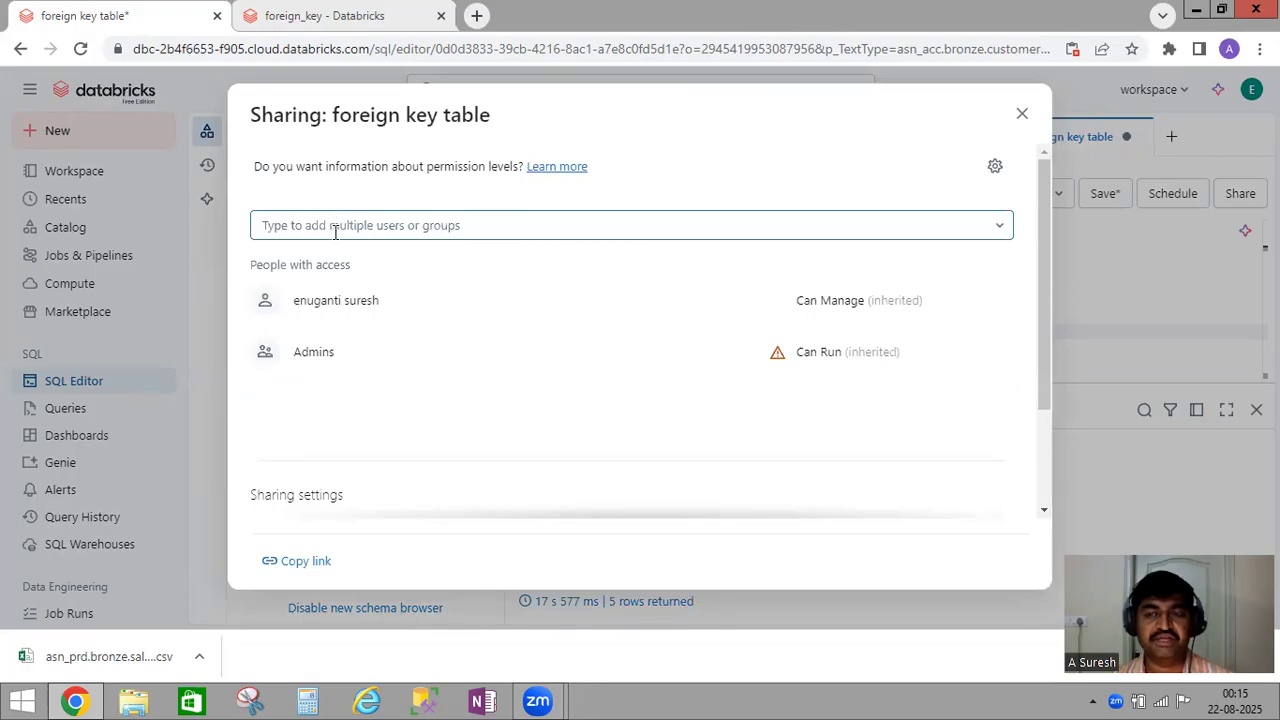
{"action": "left_click", "coordinate": [336, 230]}
{"action": "left_click", "coordinate": [1027, 505]}
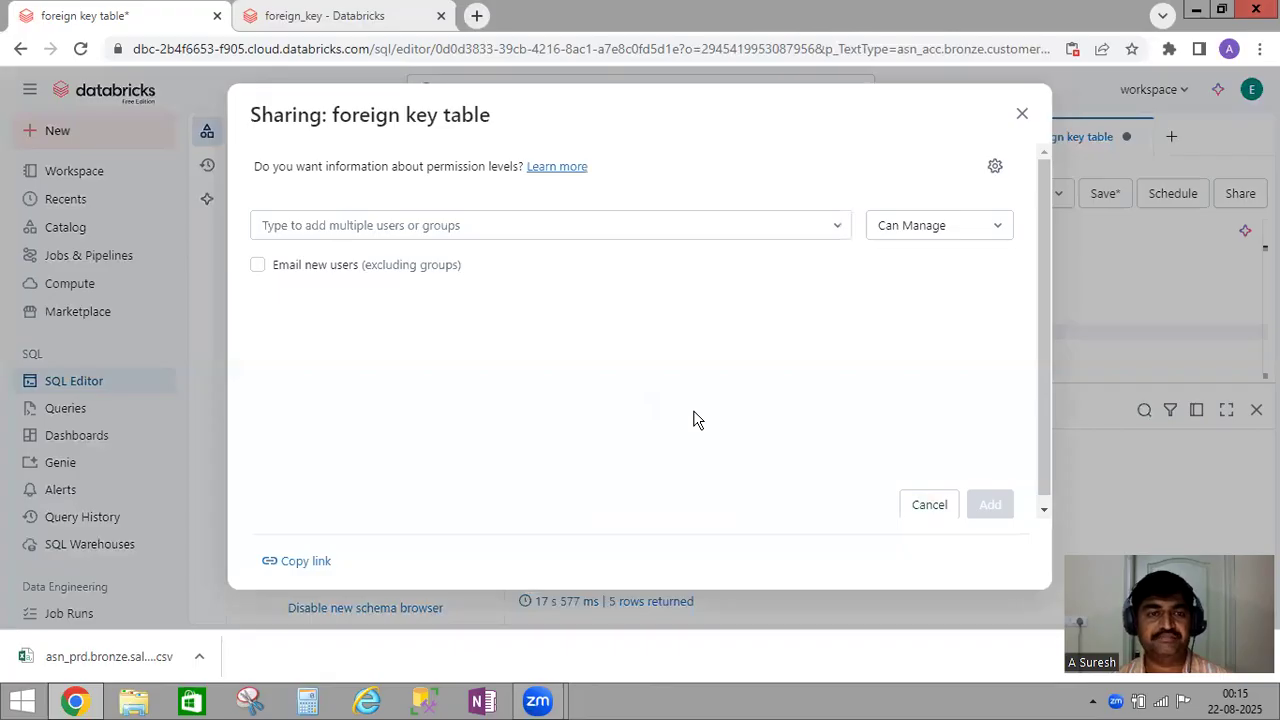
{"action": "scroll", "coordinate": [697, 420], "scroll_direction": "down", "scroll_amount": 1}
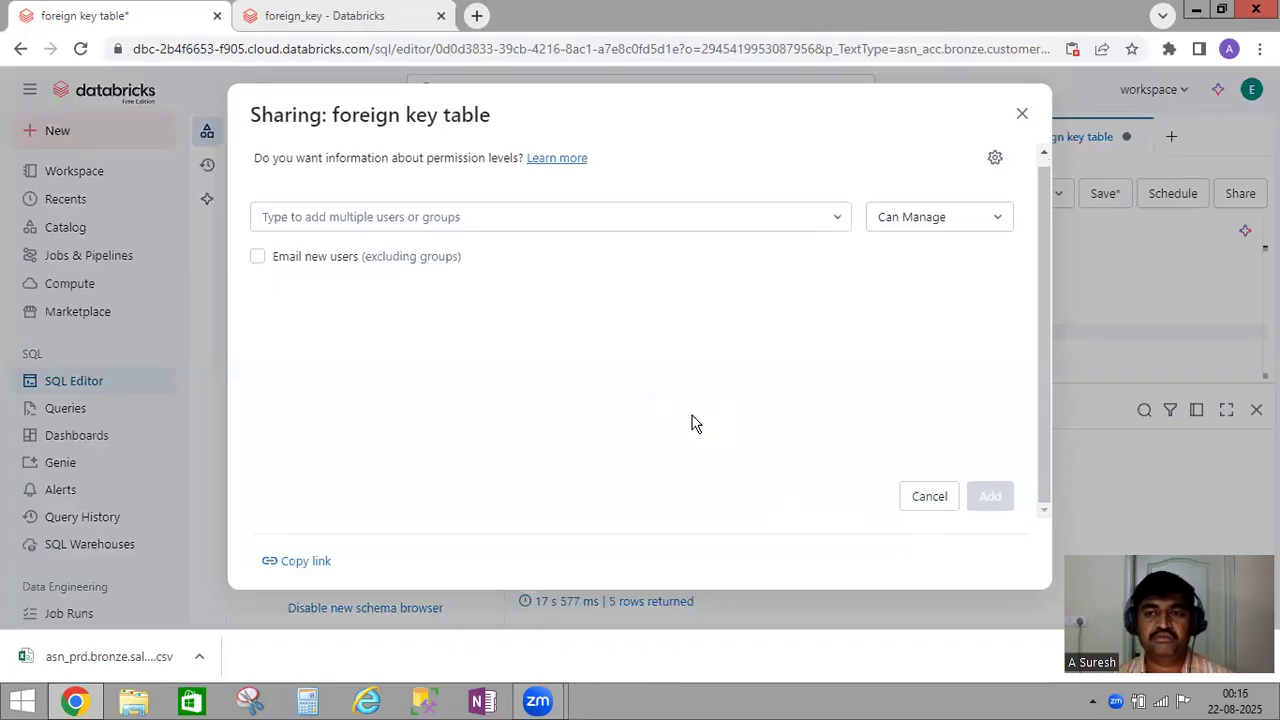
{"action": "left_click", "coordinate": [1126, 212]}
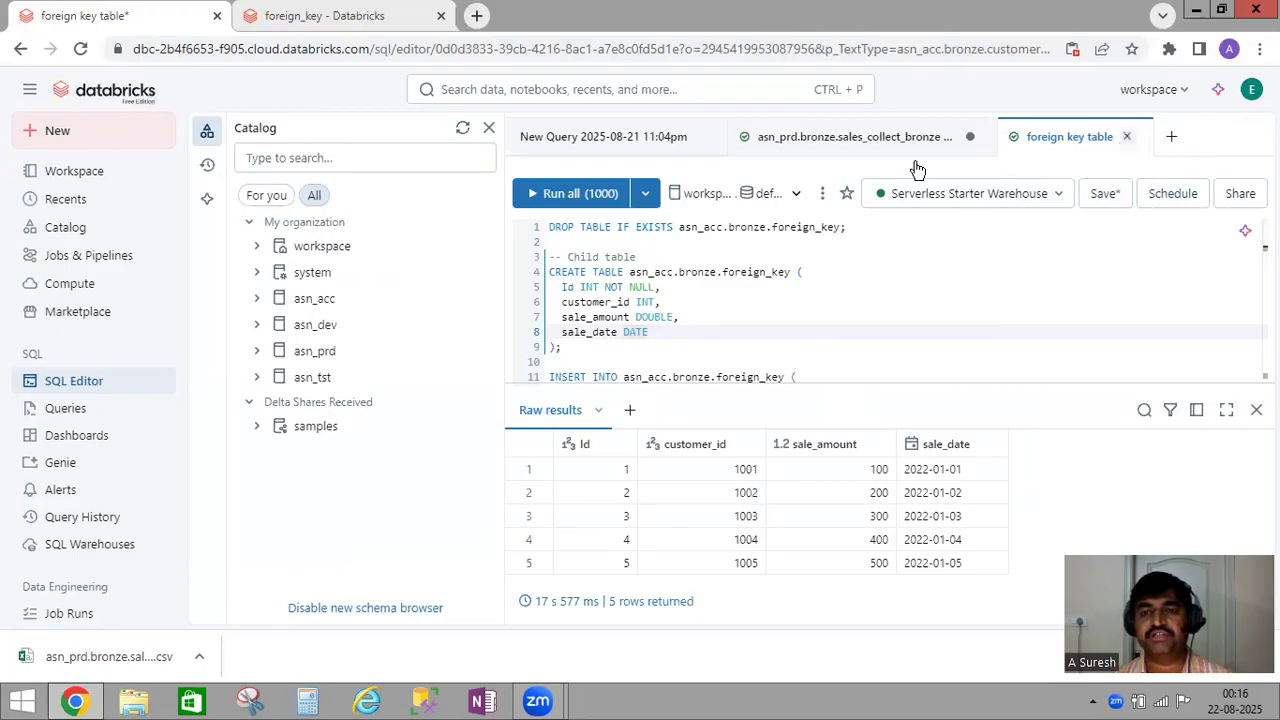
Step: Close the foreign key table query and discard its unsaved changes
{"action": "left_click", "coordinate": [970, 137]}
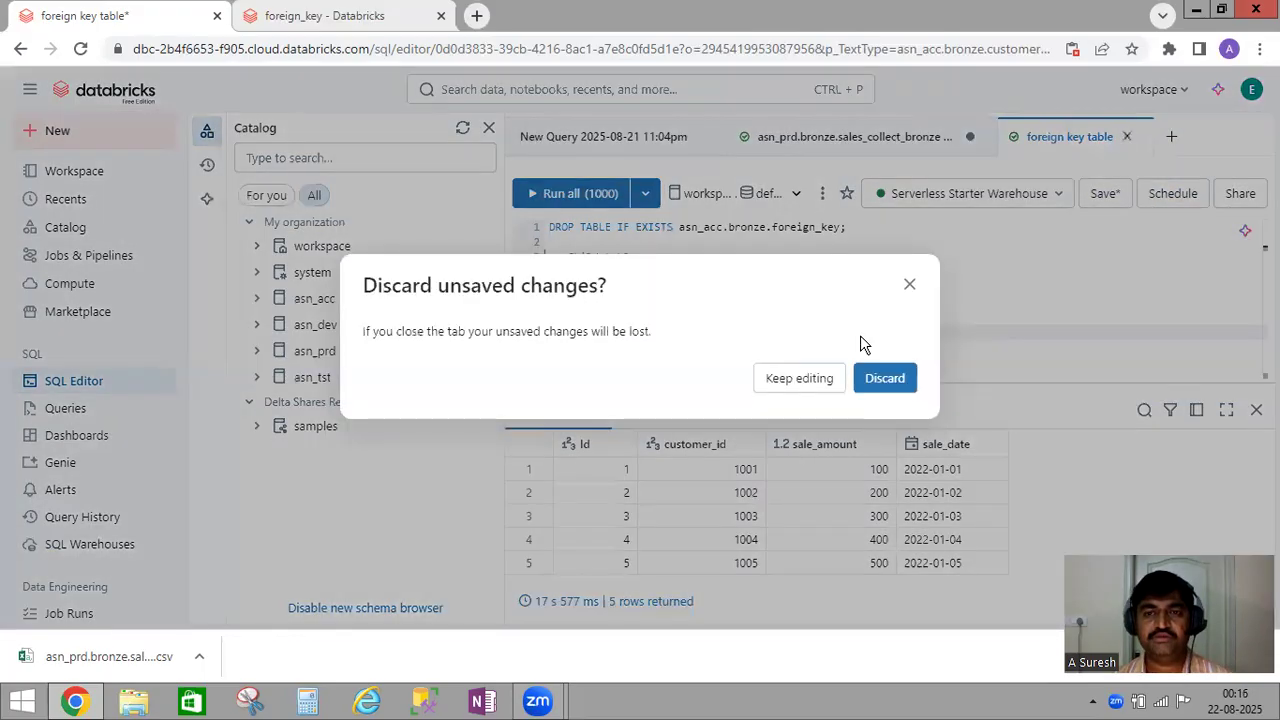
{"action": "left_click", "coordinate": [892, 382]}
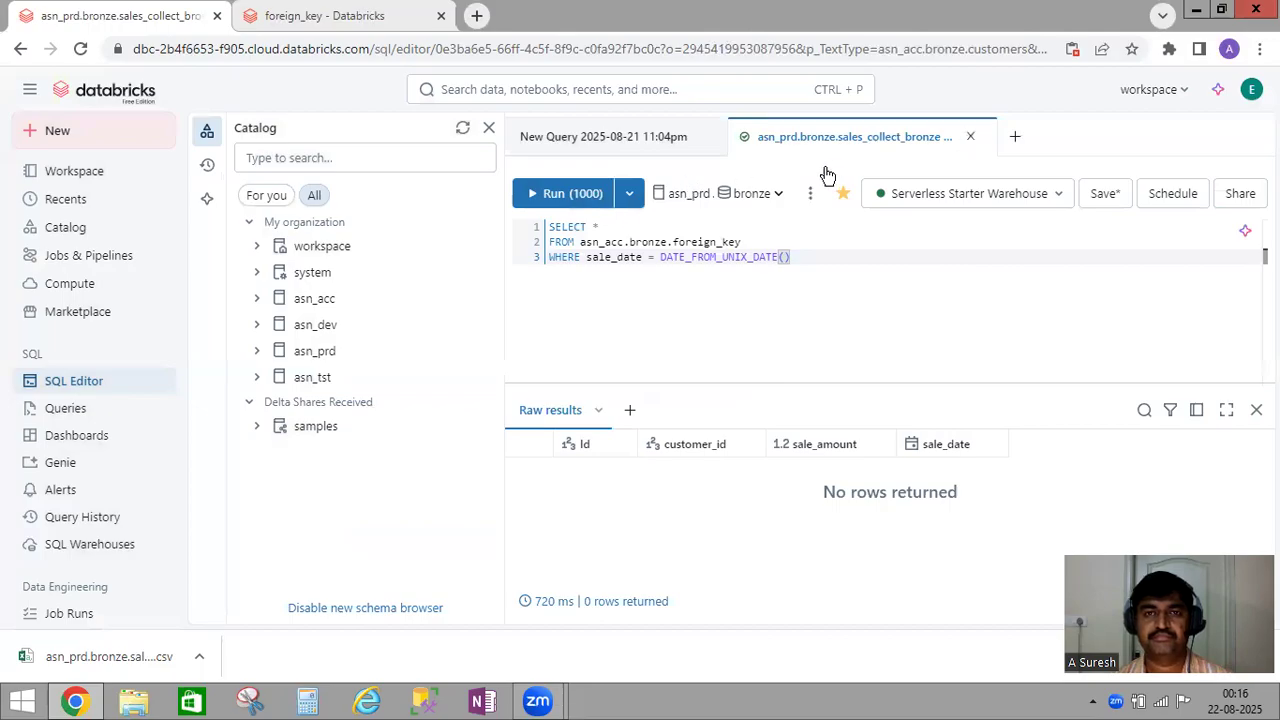
Step: Close the sales_collect_bronze preview query and the remaining new query, discarding their unsaved changes
{"action": "left_click", "coordinate": [970, 137]}
{"action": "left_click", "coordinate": [894, 375]}
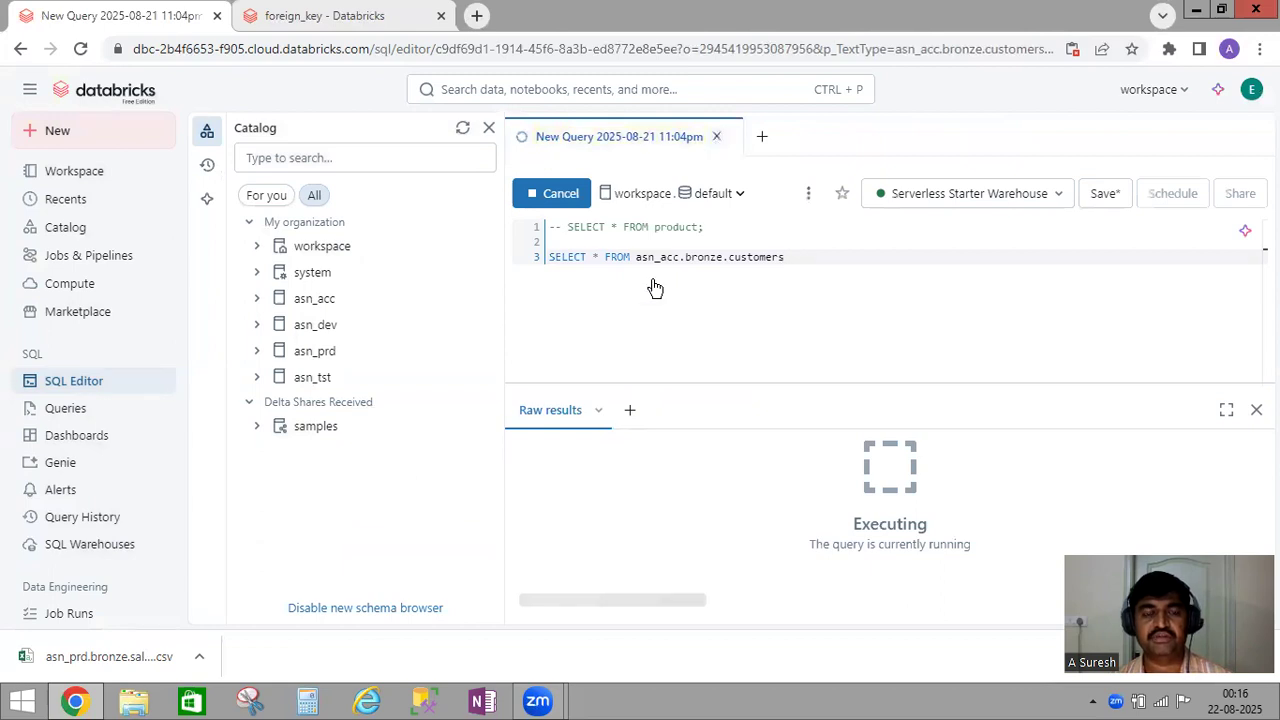
{"action": "left_click", "coordinate": [716, 136]}
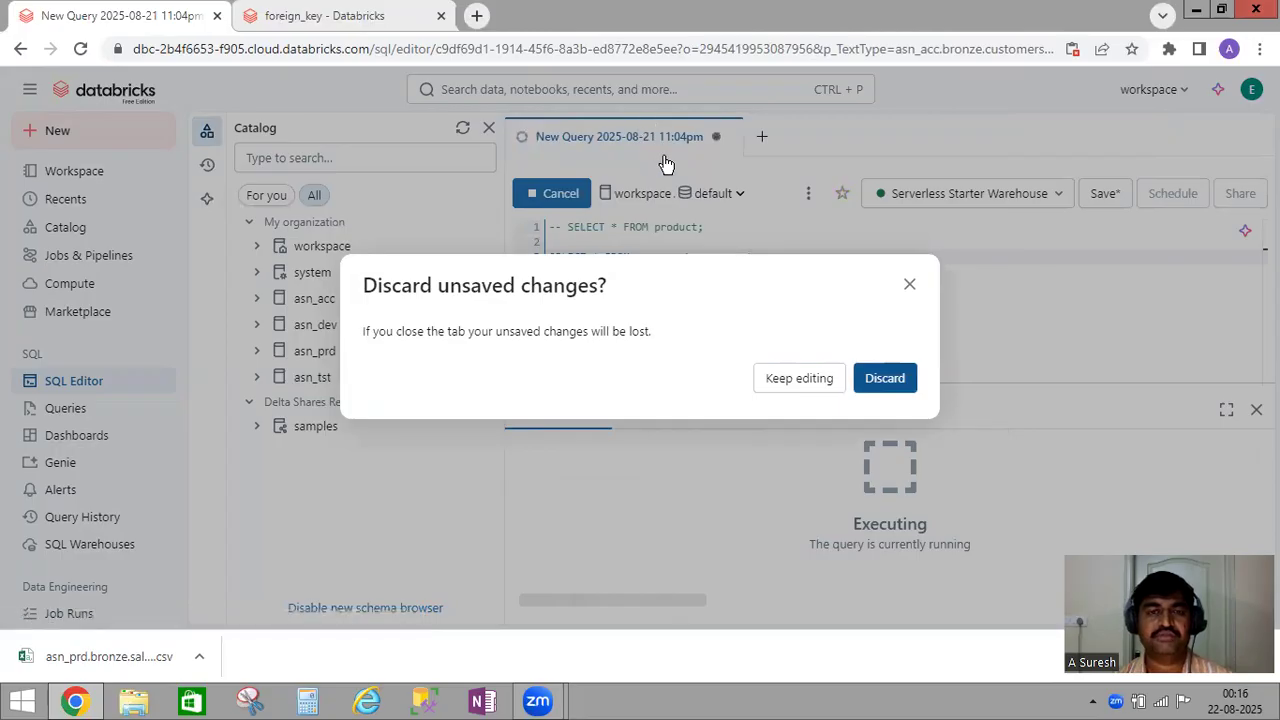
{"action": "key", "text": "Return"}
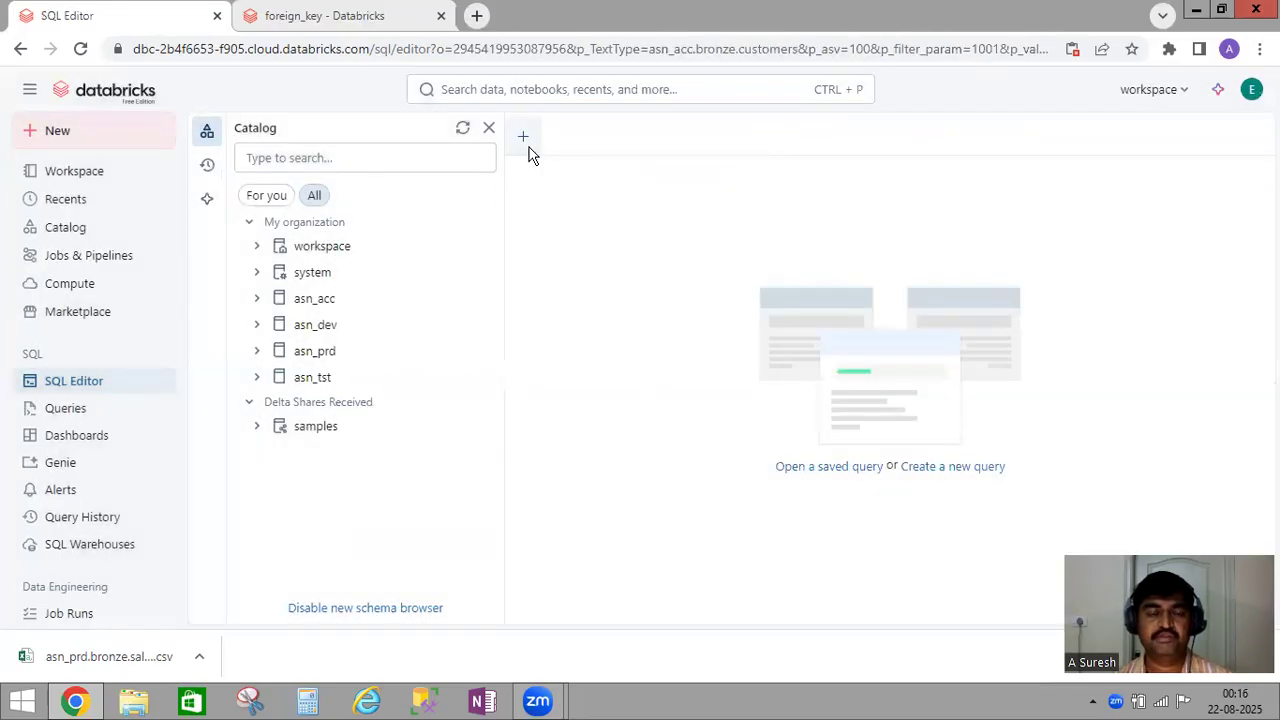
Step: Open the existing saved query "primary key table" in the SQL editor
{"action": "left_click", "coordinate": [528, 146]}
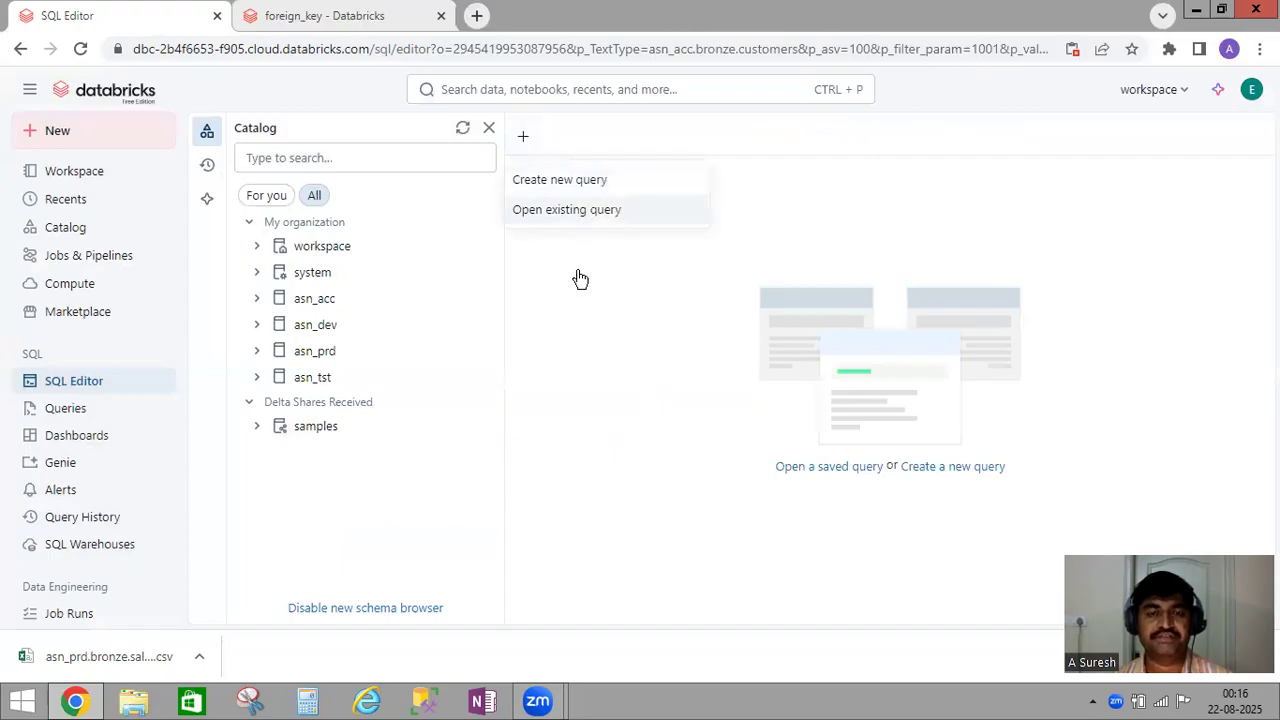
{"action": "left_click", "coordinate": [567, 210]}
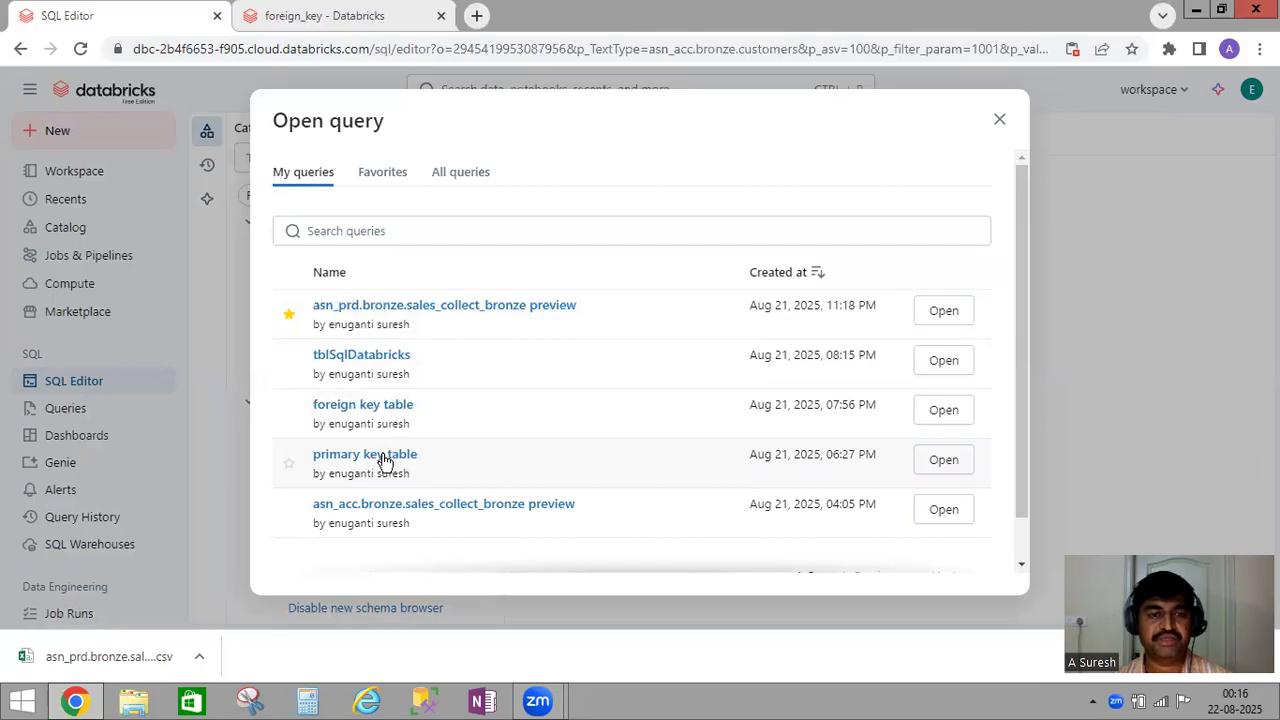
{"action": "left_click", "coordinate": [563, 387]}
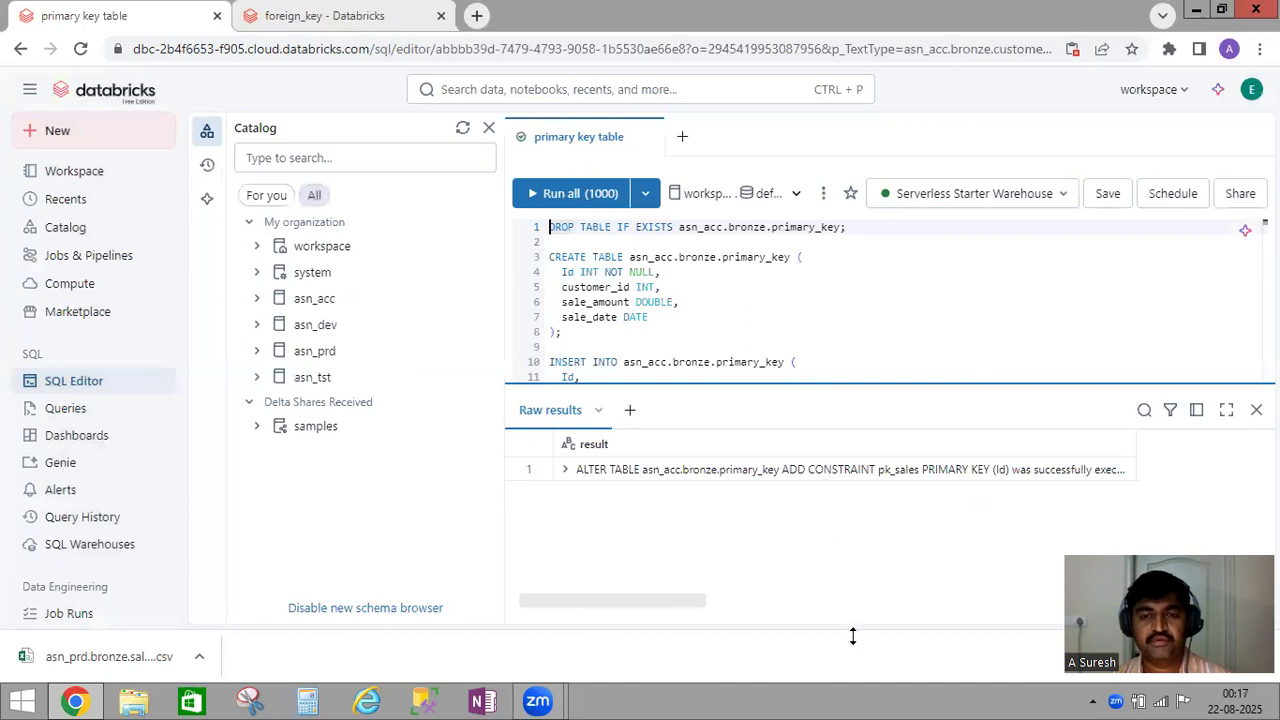
Step: Comment out the ALTER TABLE statement that adds the pk_sales constraint and run the rest of the primary key table query
{"action": "left_click_drag", "start_coordinate": [853, 636], "coordinate": [855, 632]}
{"action": "scroll", "coordinate": [760, 446], "scroll_direction": "down", "scroll_amount": 3}
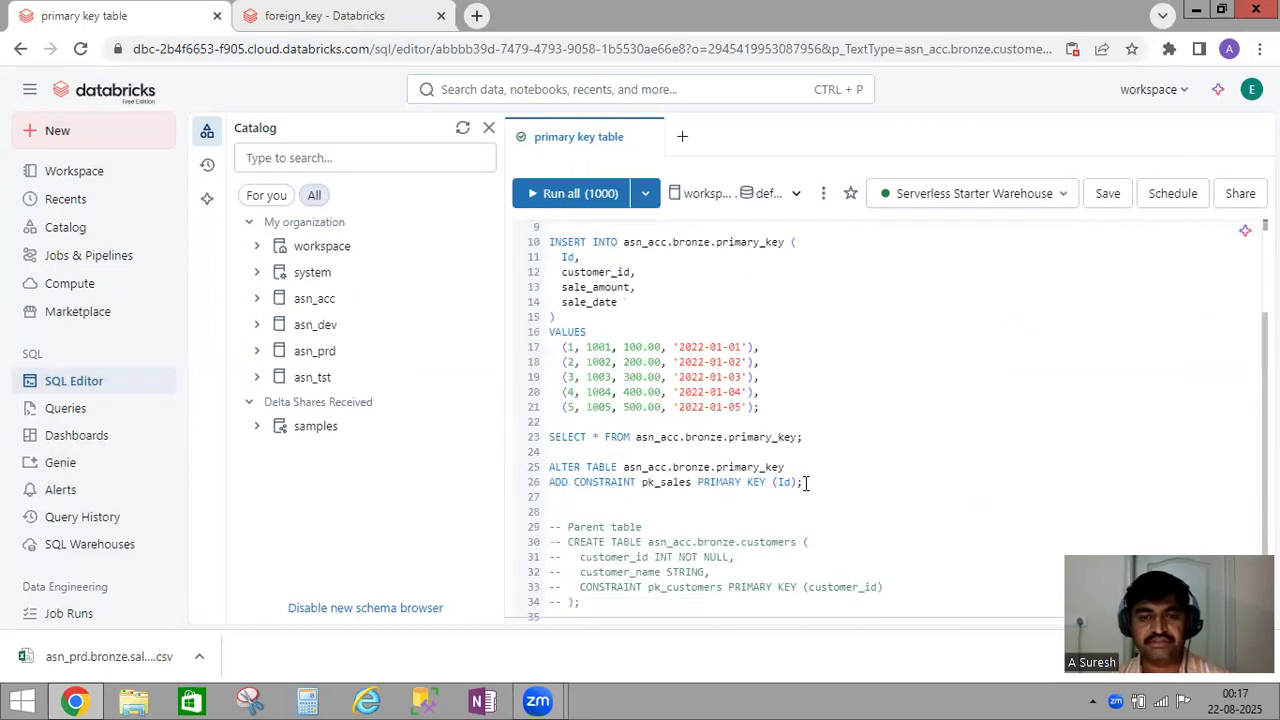
{"action": "left_click_drag", "start_coordinate": [548, 467], "coordinate": [803, 483]}
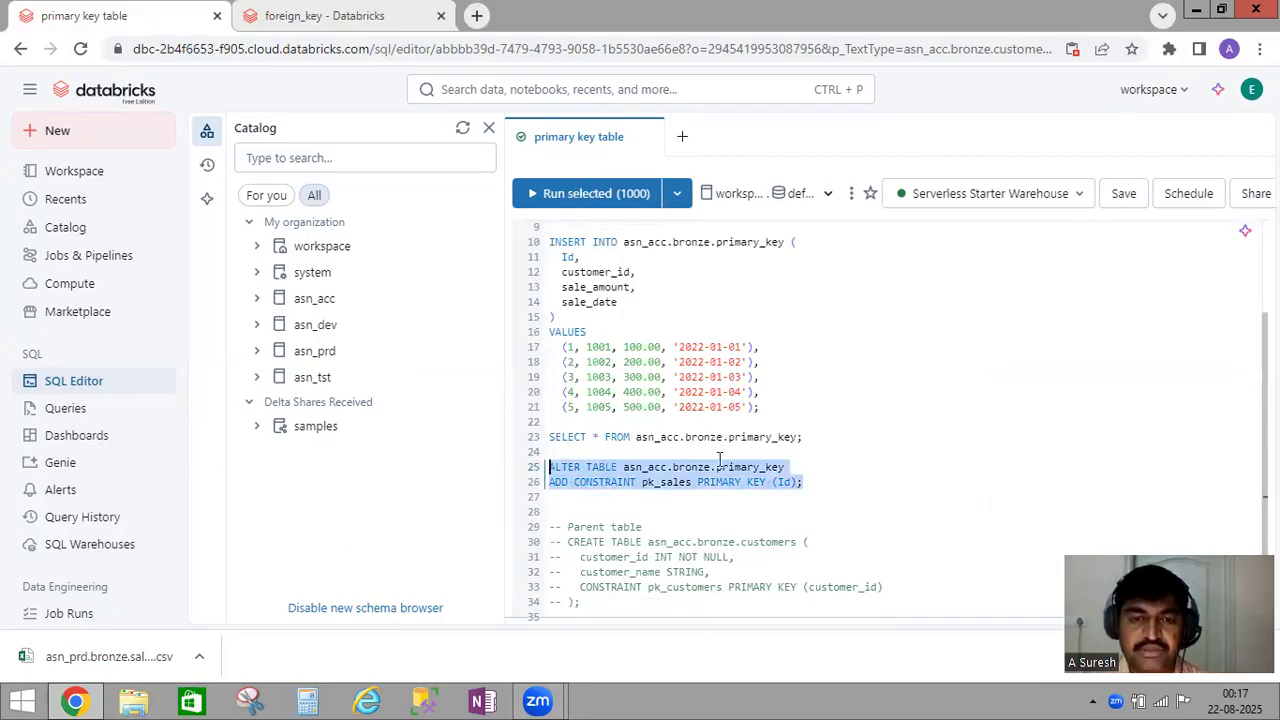
{"action": "key", "text": "ctrl+slash"}
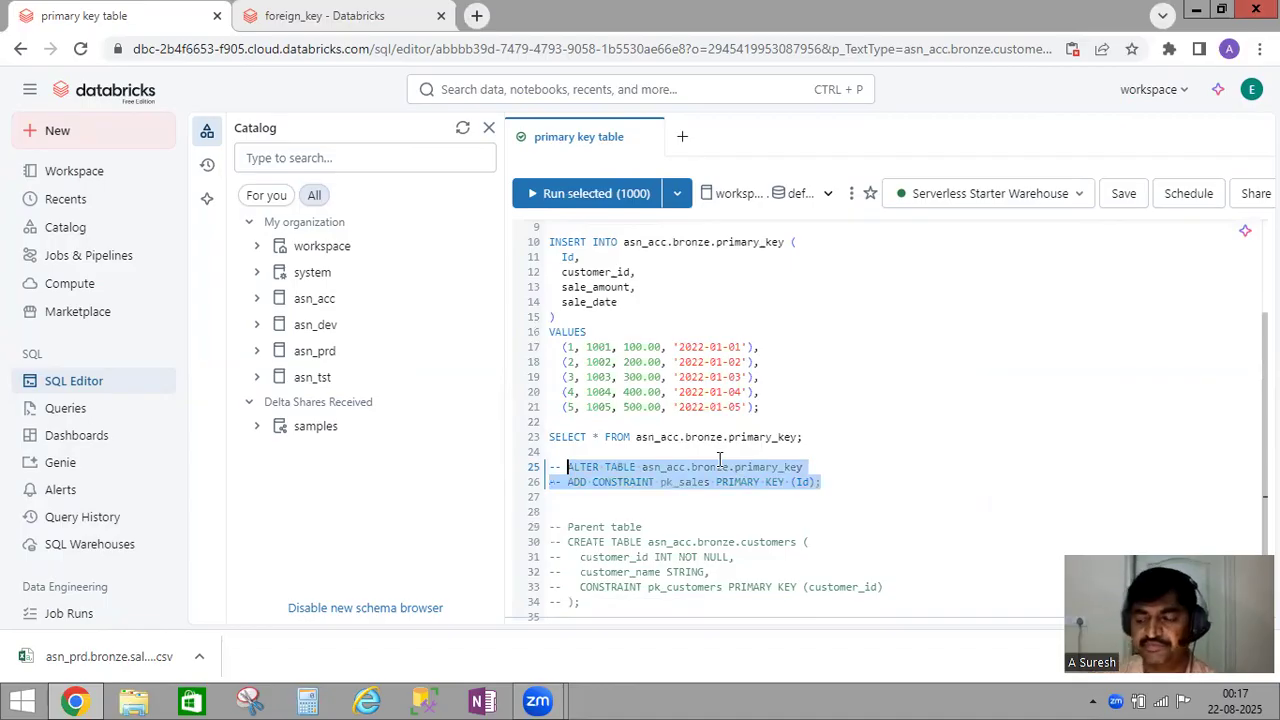
{"action": "left_click", "coordinate": [790, 392]}
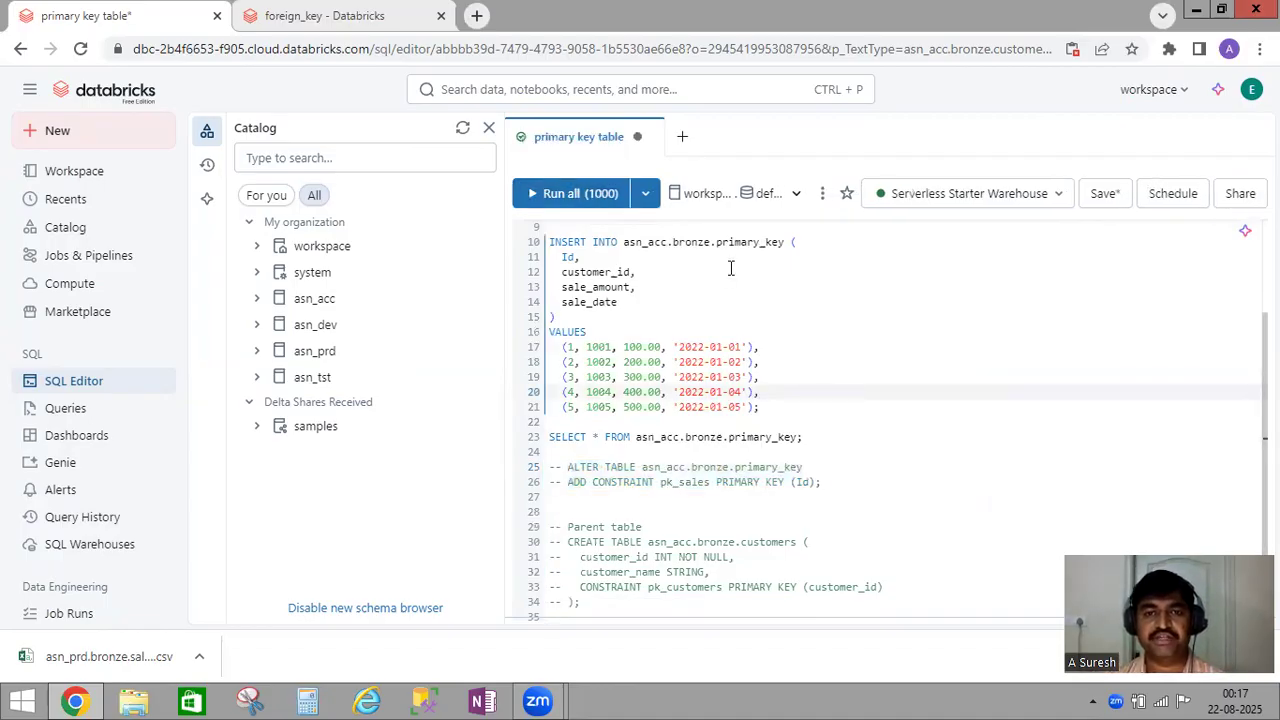
{"action": "key", "text": "ctrl+Return"}
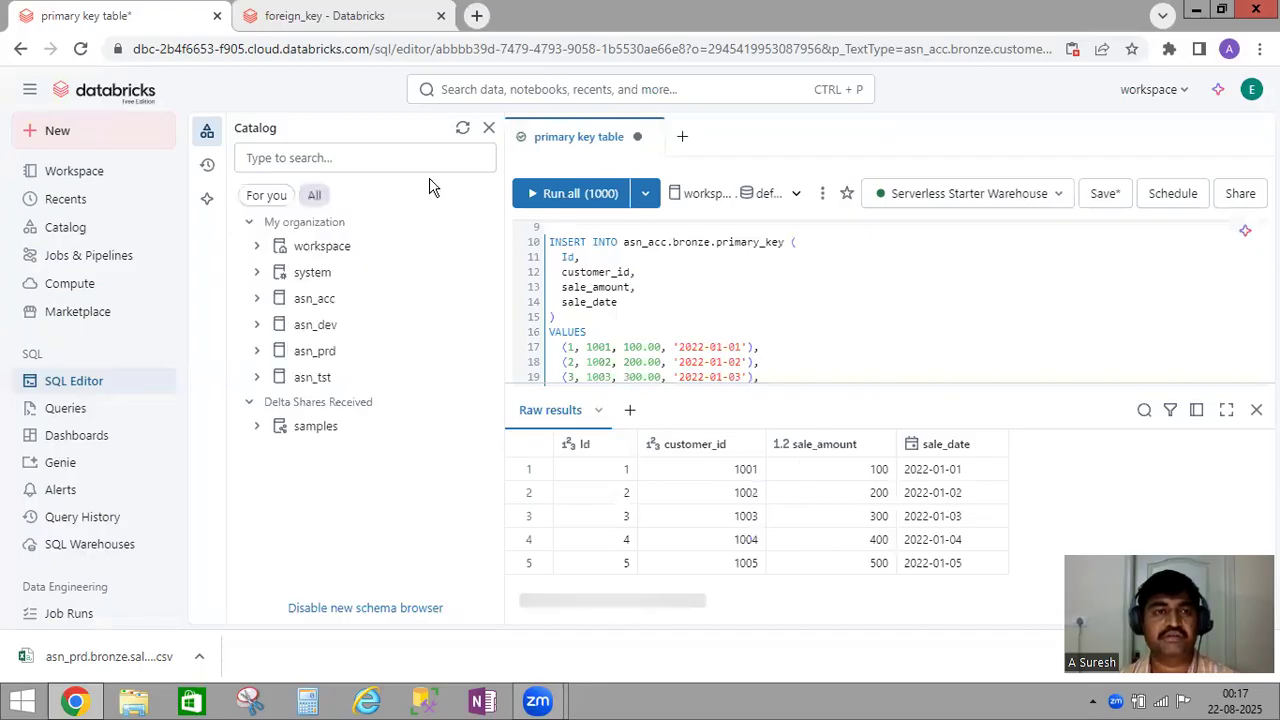
Step: View the foreign_key and primary_key tables of asn_acc.bronze in the catalog and return to the primary key table query
{"action": "left_click", "coordinate": [309, 17]}
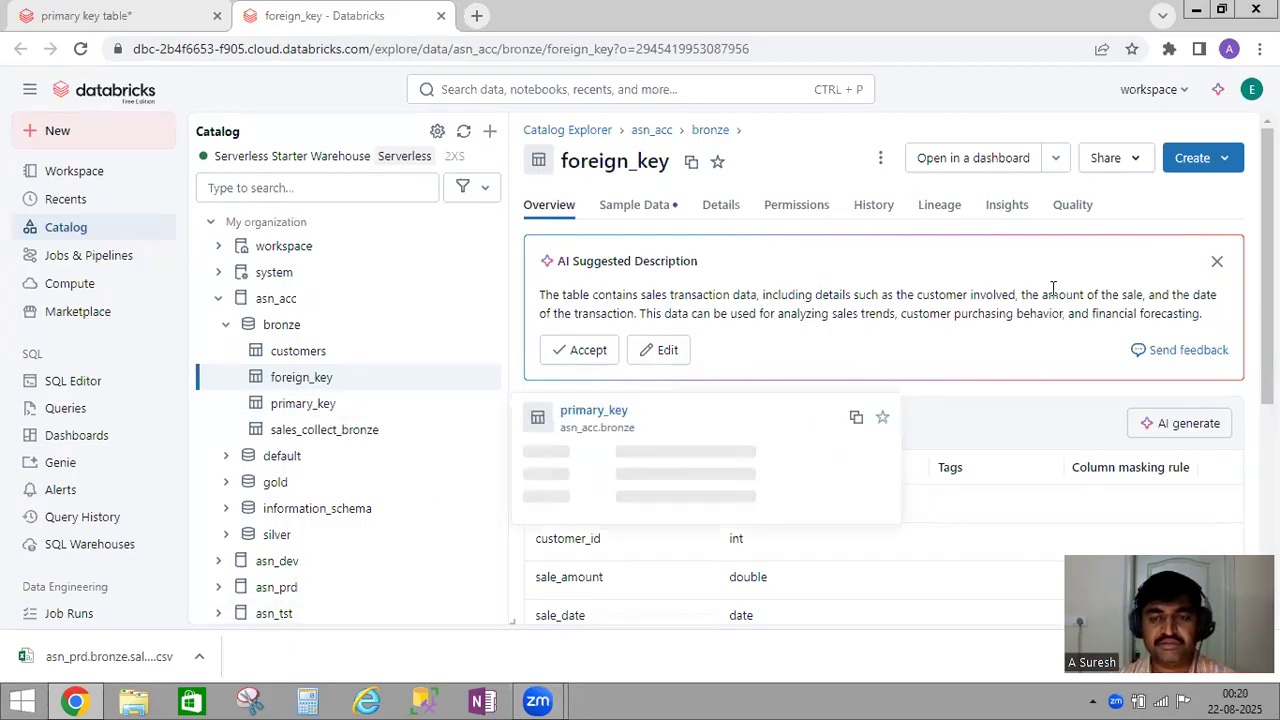
{"action": "left_click", "coordinate": [97, 15]}
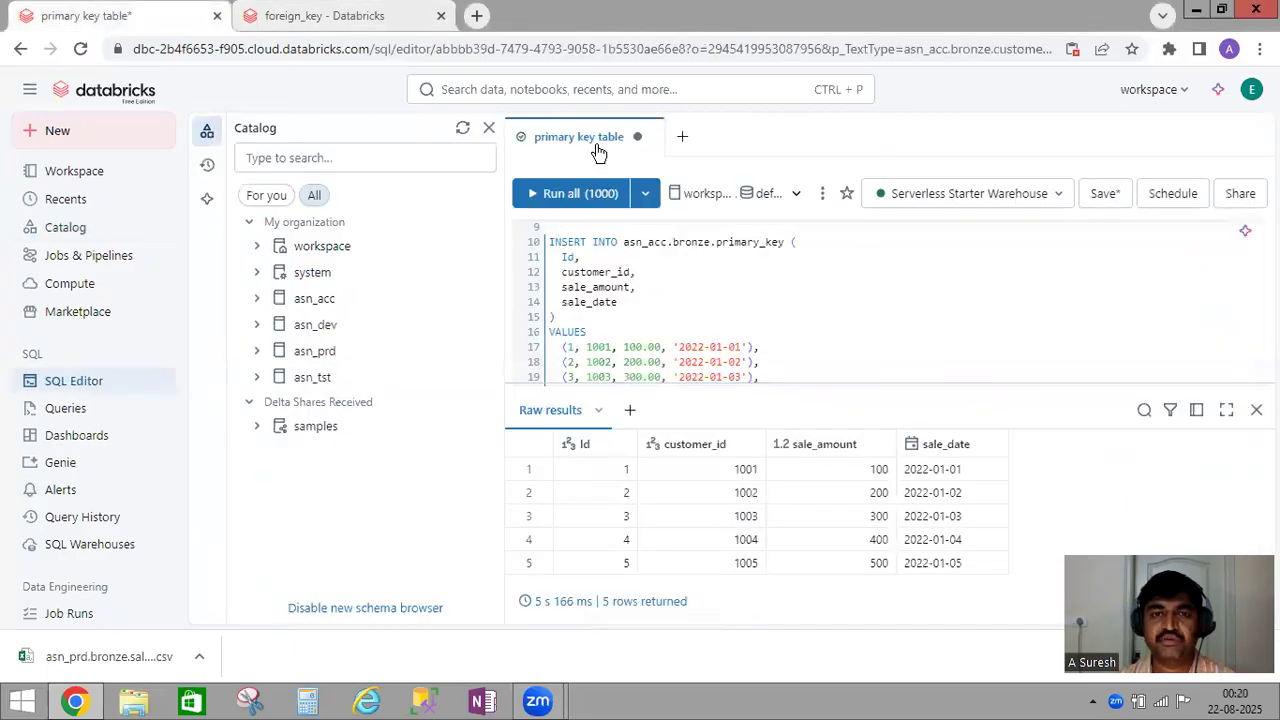
{"action": "left_click", "coordinate": [1219, 11]}
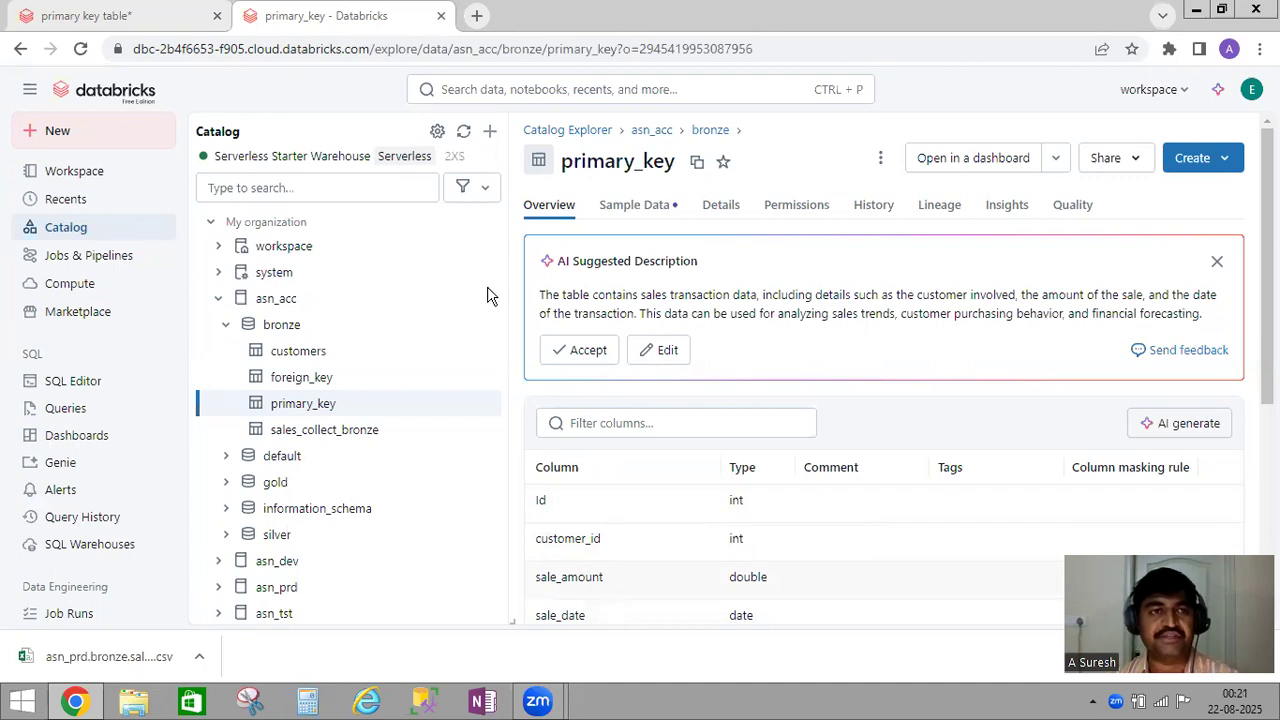
{"action": "left_click", "coordinate": [88, 15]}
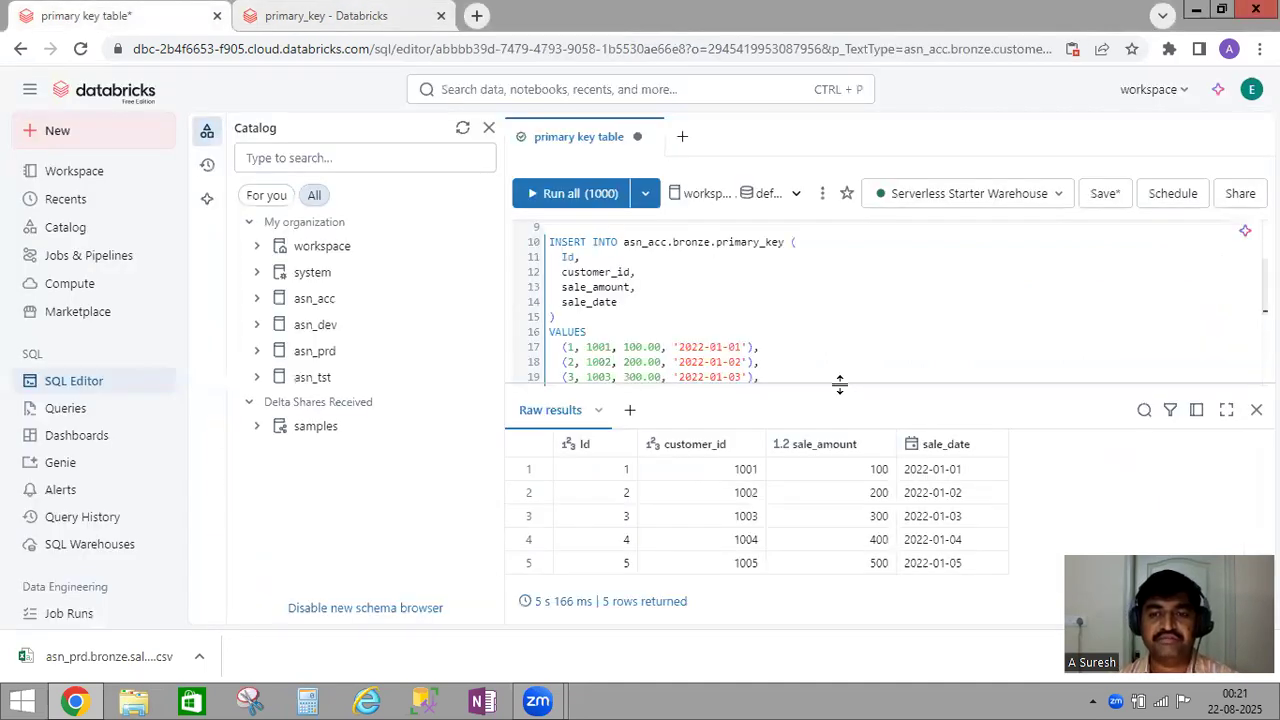
Step: Uncomment the ALTER TABLE statement that adds the pk_sales primary key constraint on Id
{"action": "left_click_drag", "start_coordinate": [847, 430], "coordinate": [850, 524]}
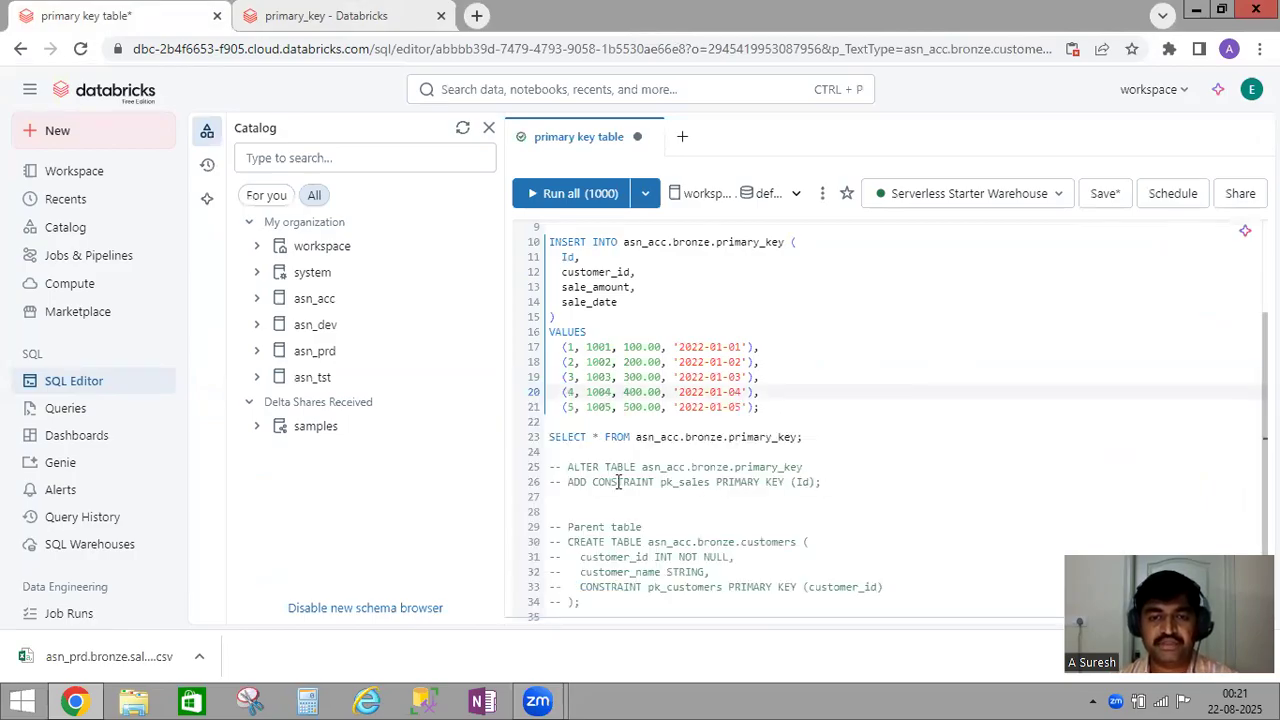
{"action": "left_click_drag", "start_coordinate": [822, 482], "coordinate": [534, 467]}
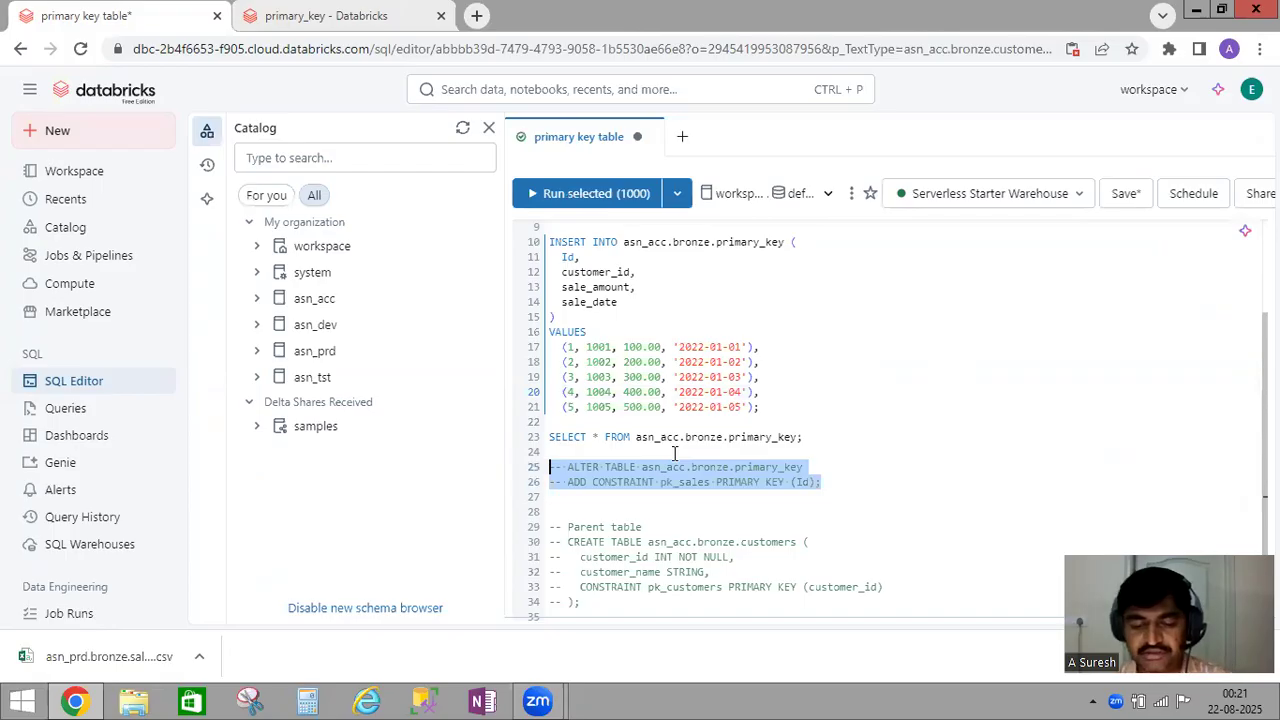
{"action": "key", "text": "ctrl+slash"}
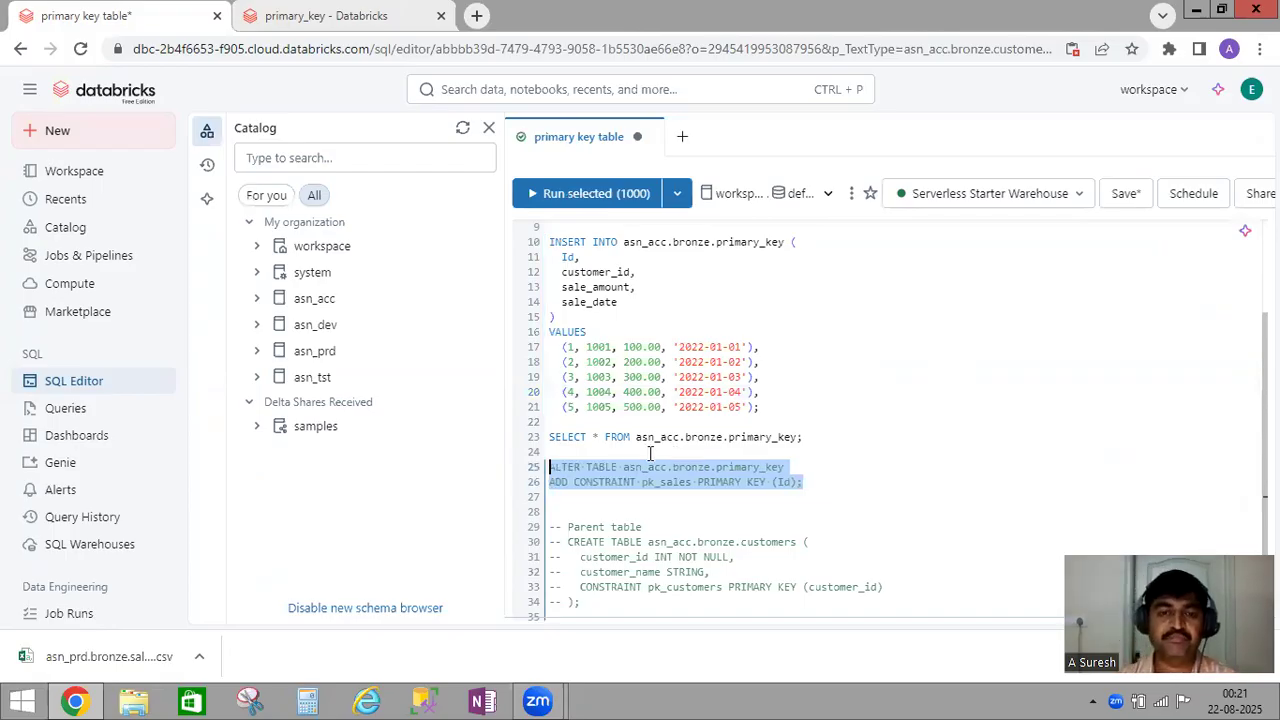
{"action": "left_click", "coordinate": [629, 467]}
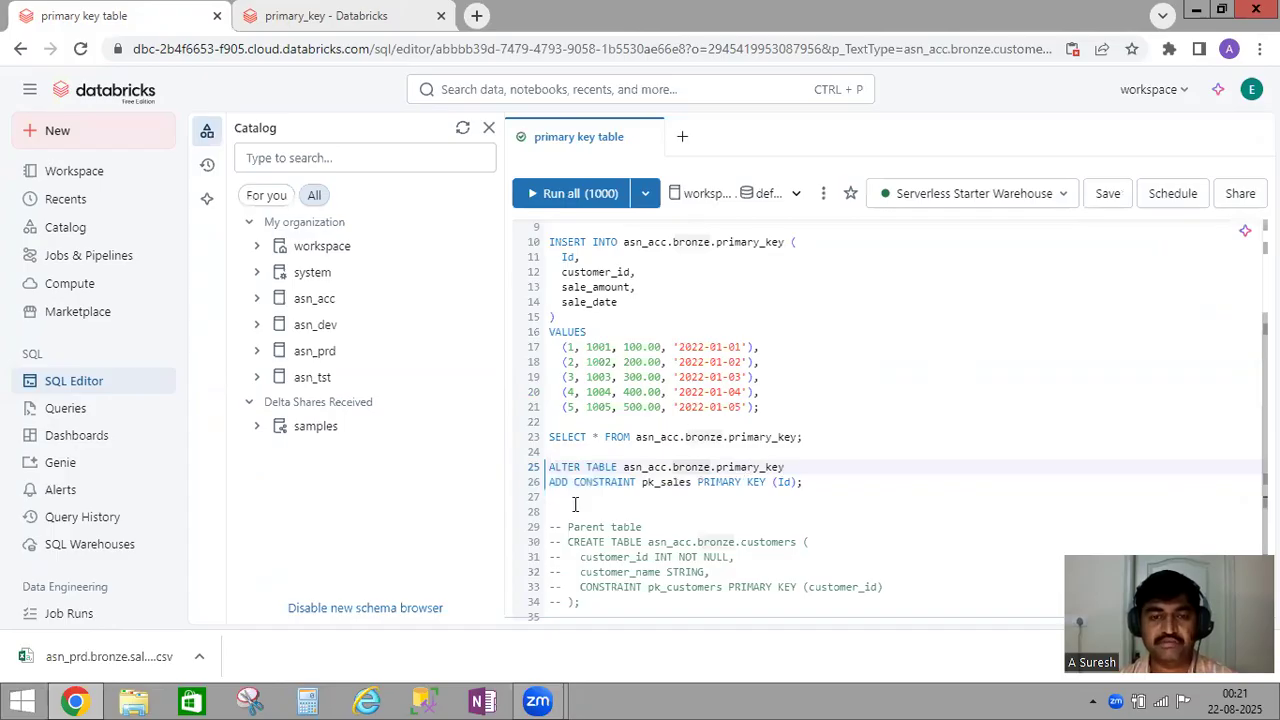
Step: Point out the constraint name pk_sales and its Id column, and try to run the query with only Id selected
{"action": "left_click", "coordinate": [655, 484]}
{"action": "double_click", "coordinate": [667, 484]}
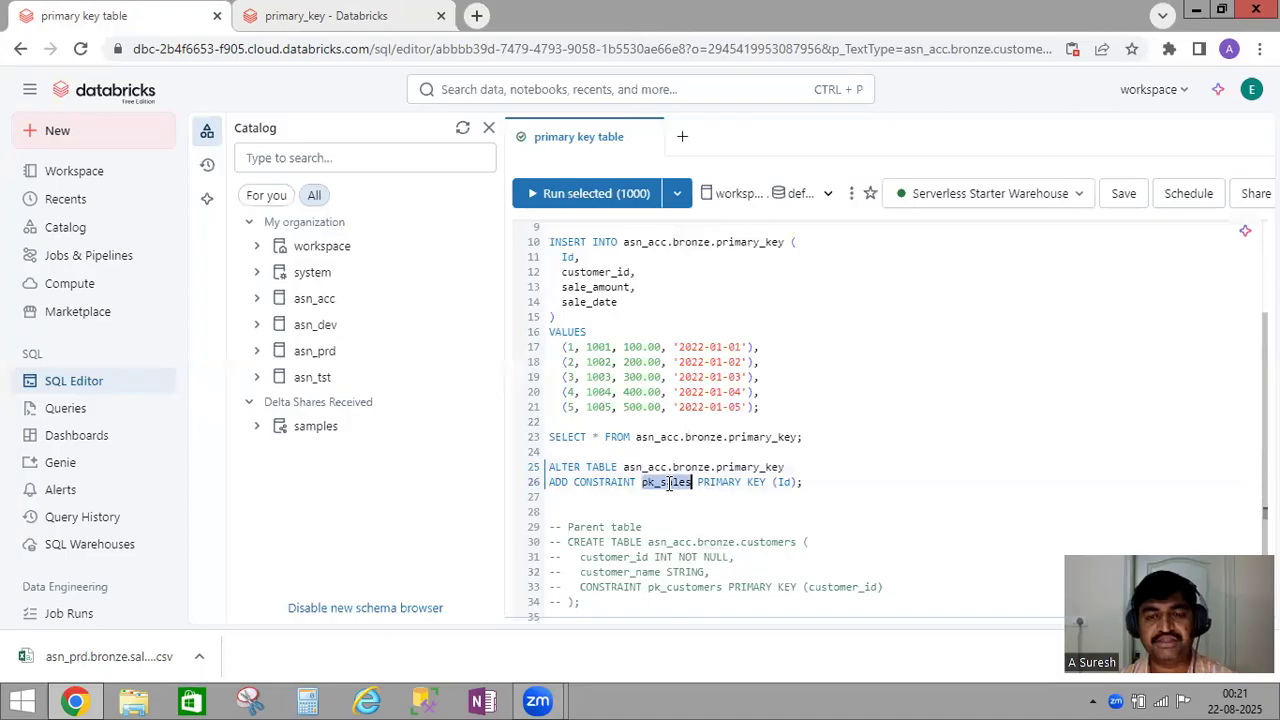
{"action": "left_click", "coordinate": [700, 483]}
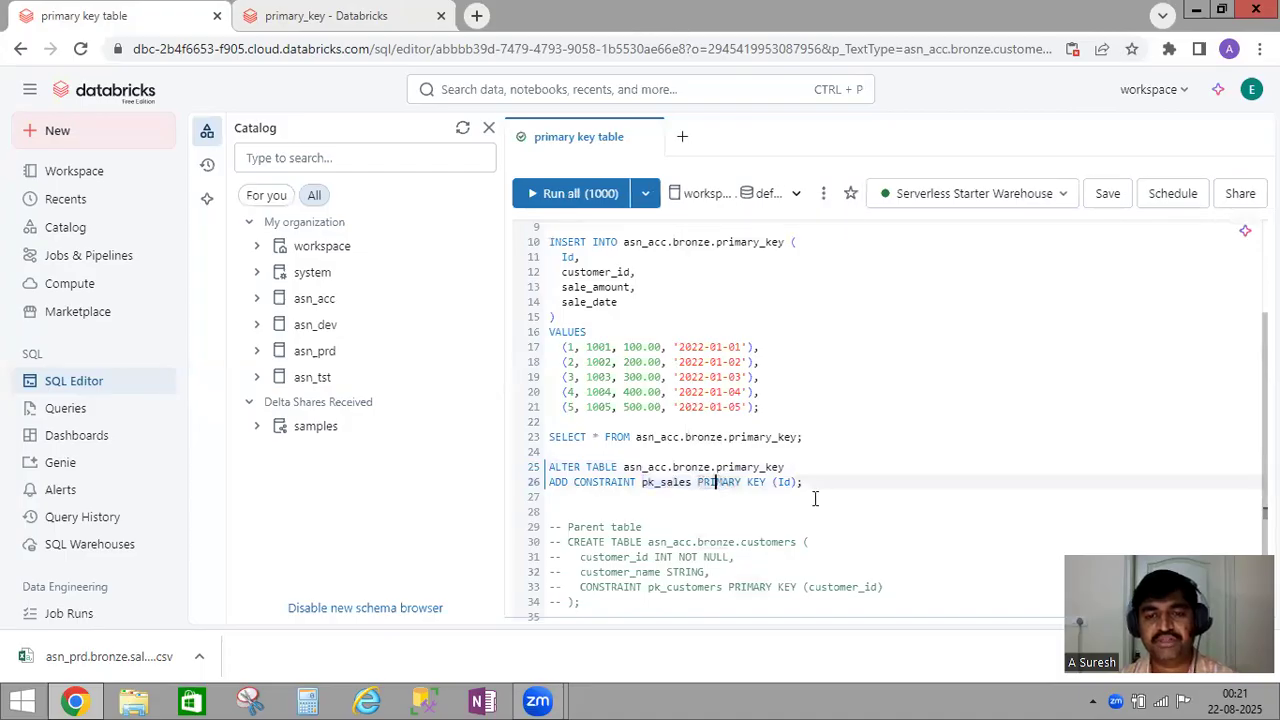
{"action": "double_click", "coordinate": [785, 482]}
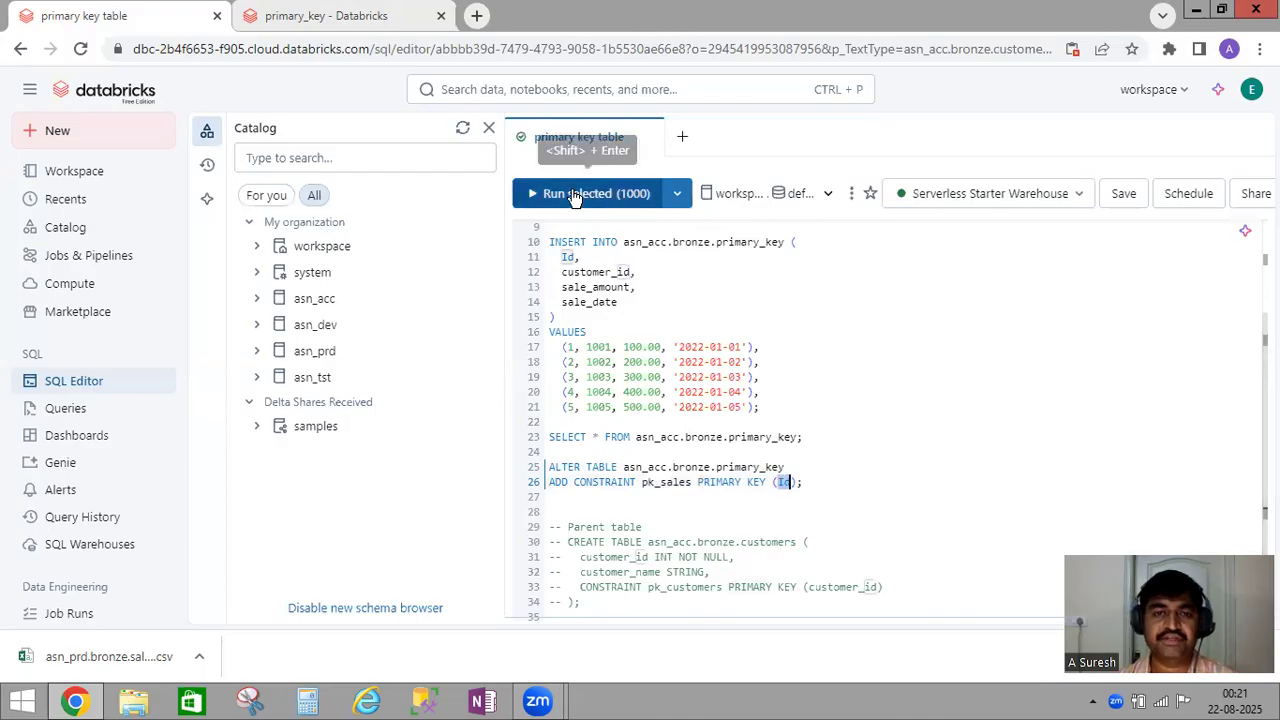
{"action": "left_click", "coordinate": [640, 205]}
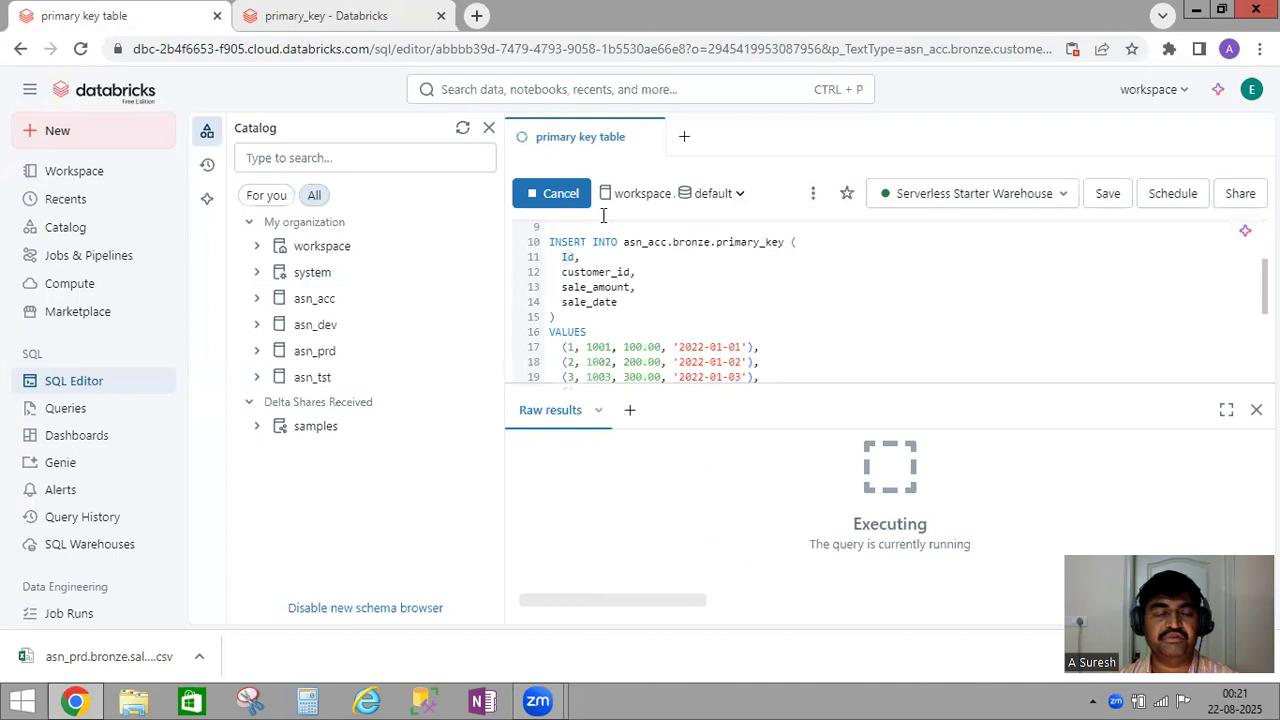
Step: Run only the ALTER TABLE statement that adds the pk_sales primary key on Id to asn_acc.bronze.primary_key
{"action": "left_click", "coordinate": [1222, 10]}
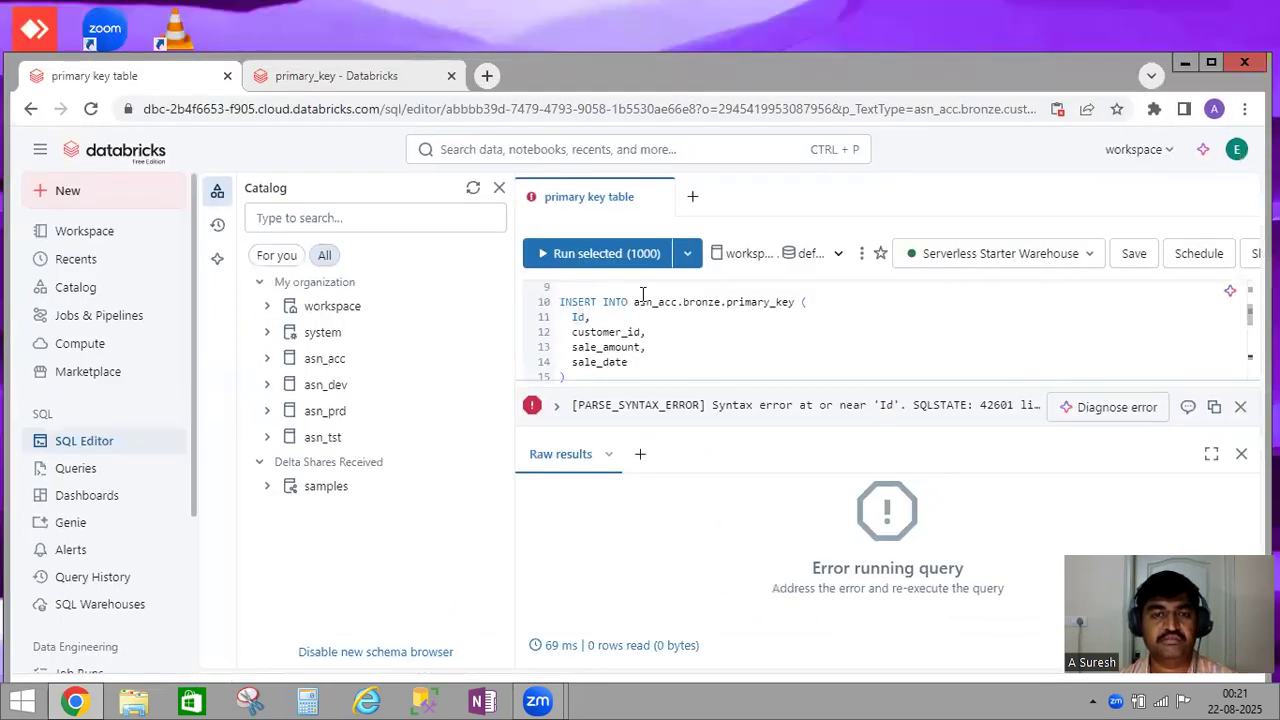
{"action": "scroll", "coordinate": [643, 293], "scroll_direction": "up", "scroll_amount": 3}
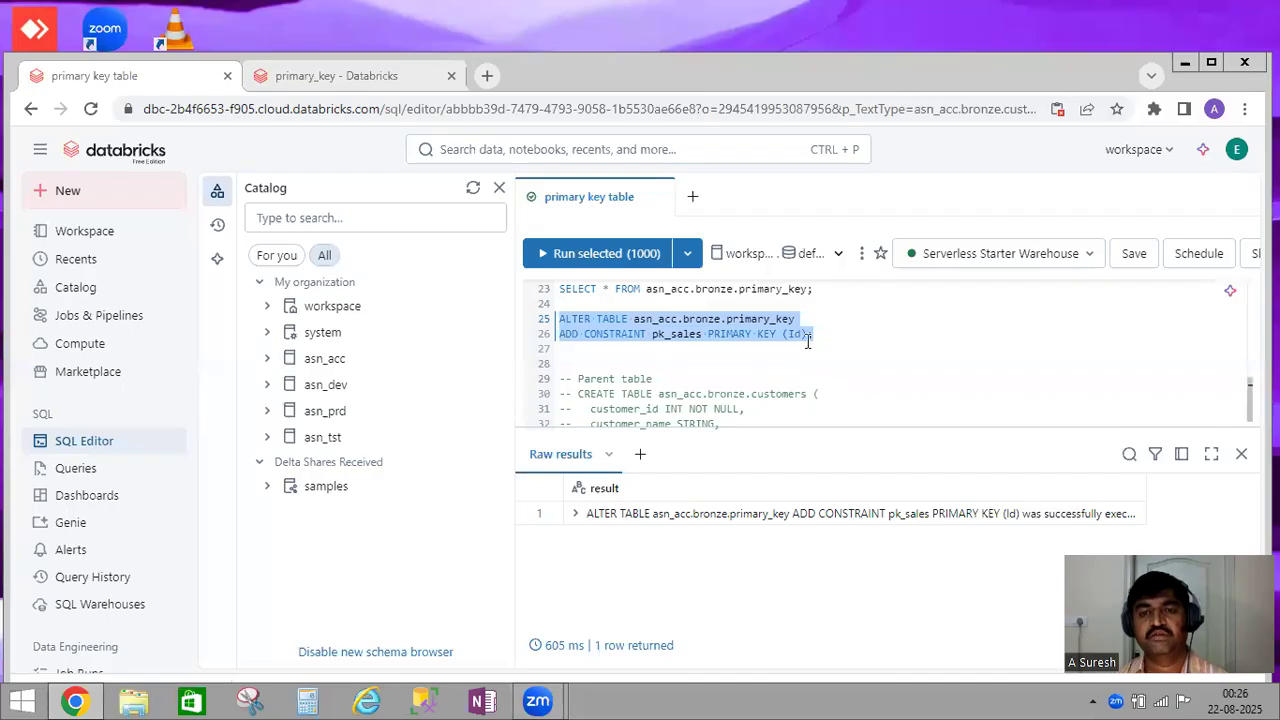
{"action": "left_click_drag", "start_coordinate": [817, 341], "coordinate": [553, 317]}
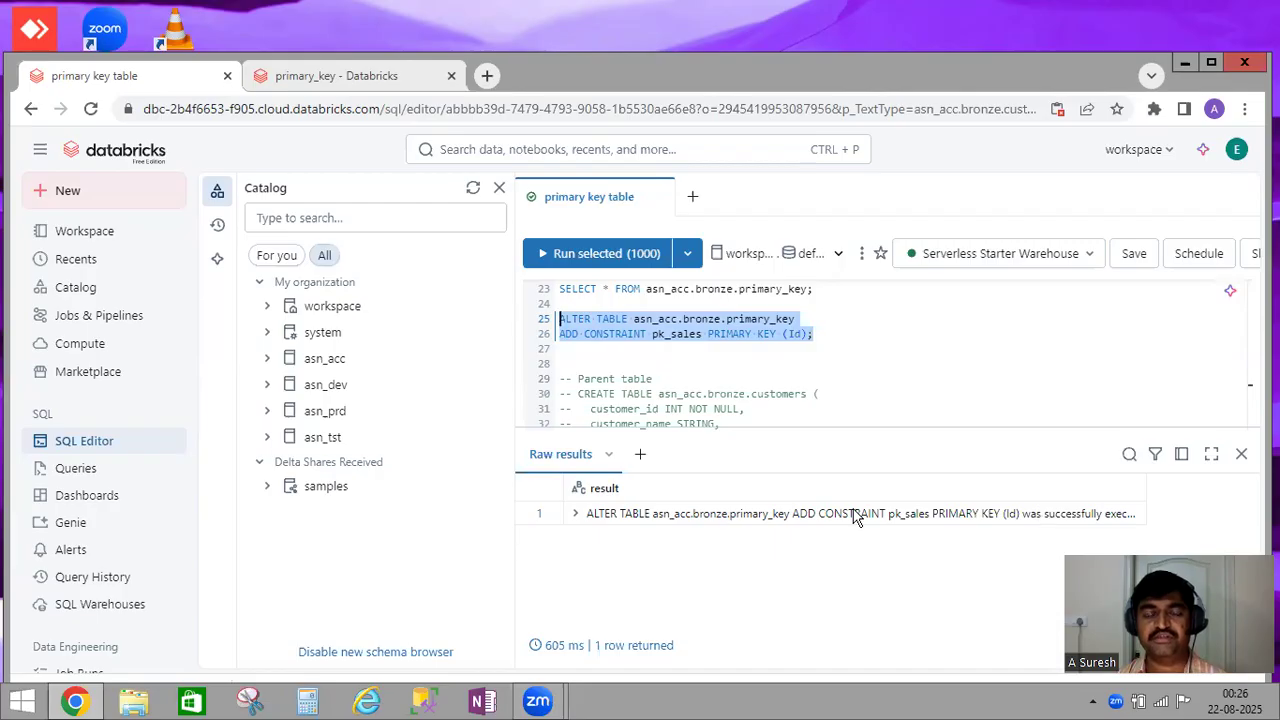
{"action": "left_click", "coordinate": [818, 336]}
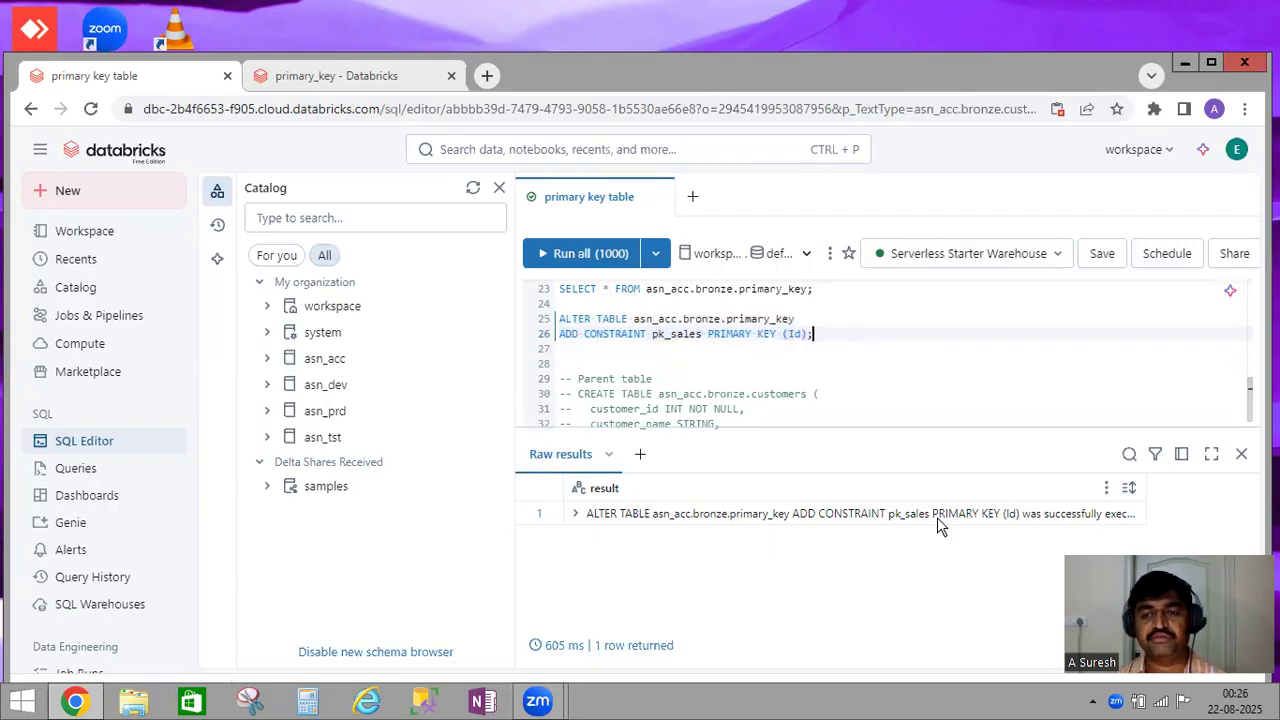
Step: Expand the ALTER TABLE result row to read its full message, and collapse it again
{"action": "left_click", "coordinate": [572, 515]}
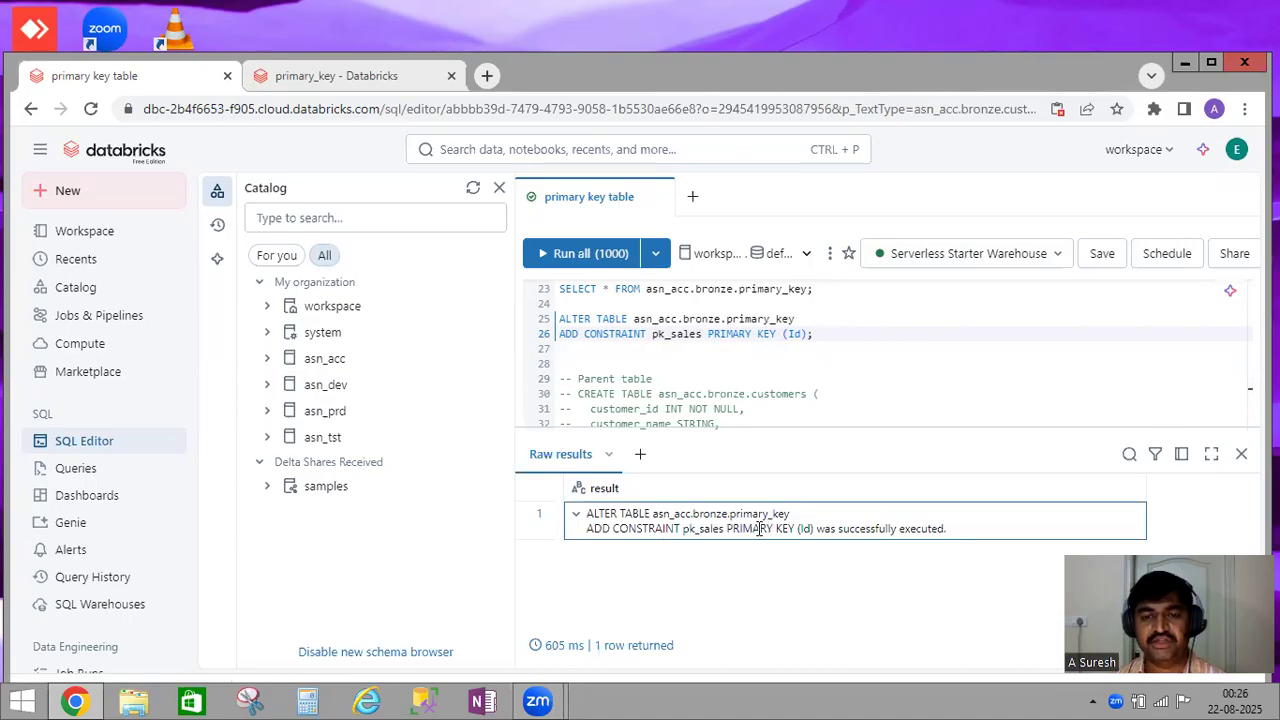
{"action": "left_click_drag", "start_coordinate": [684, 530], "coordinate": [980, 534]}
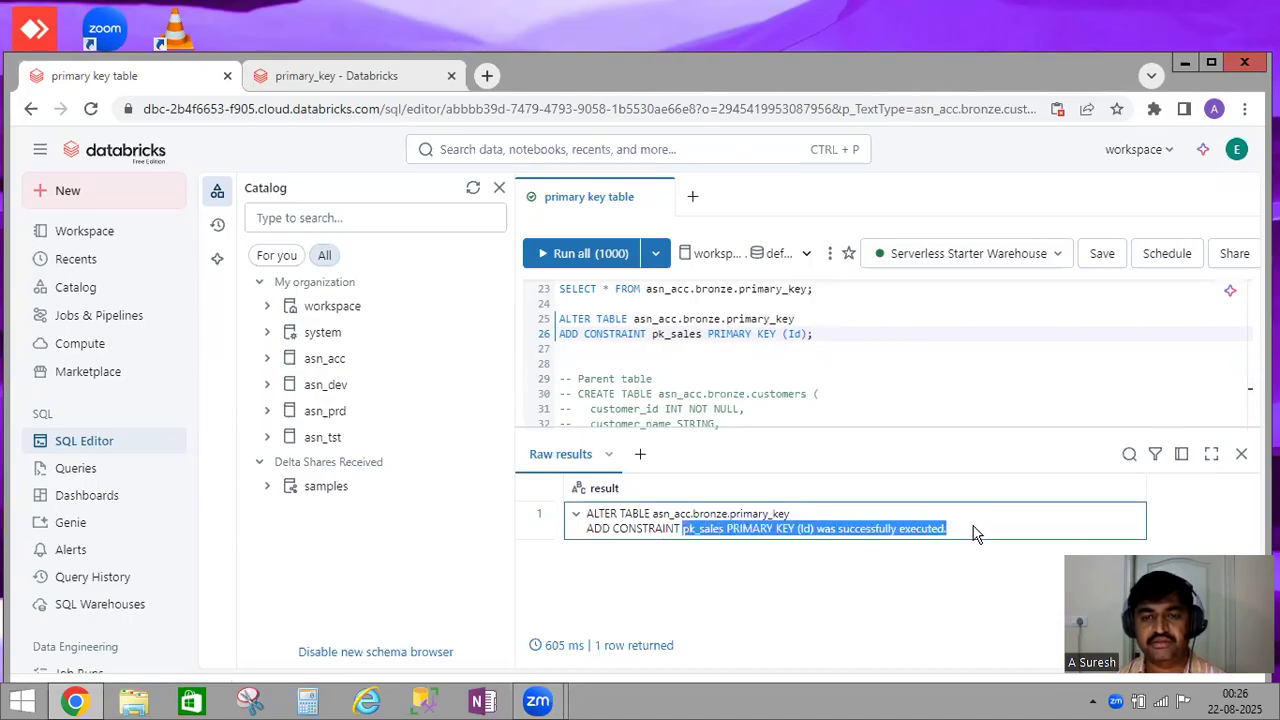
{"action": "left_click", "coordinate": [842, 523]}
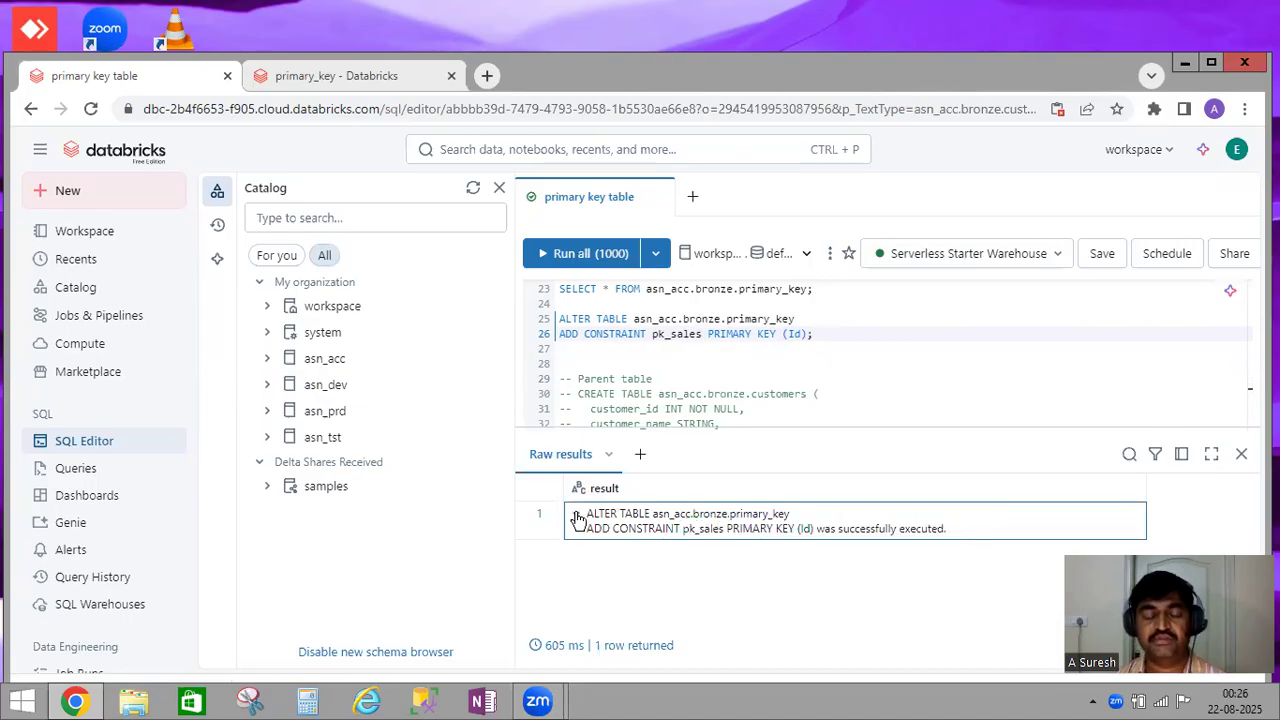
{"action": "left_click", "coordinate": [576, 516]}
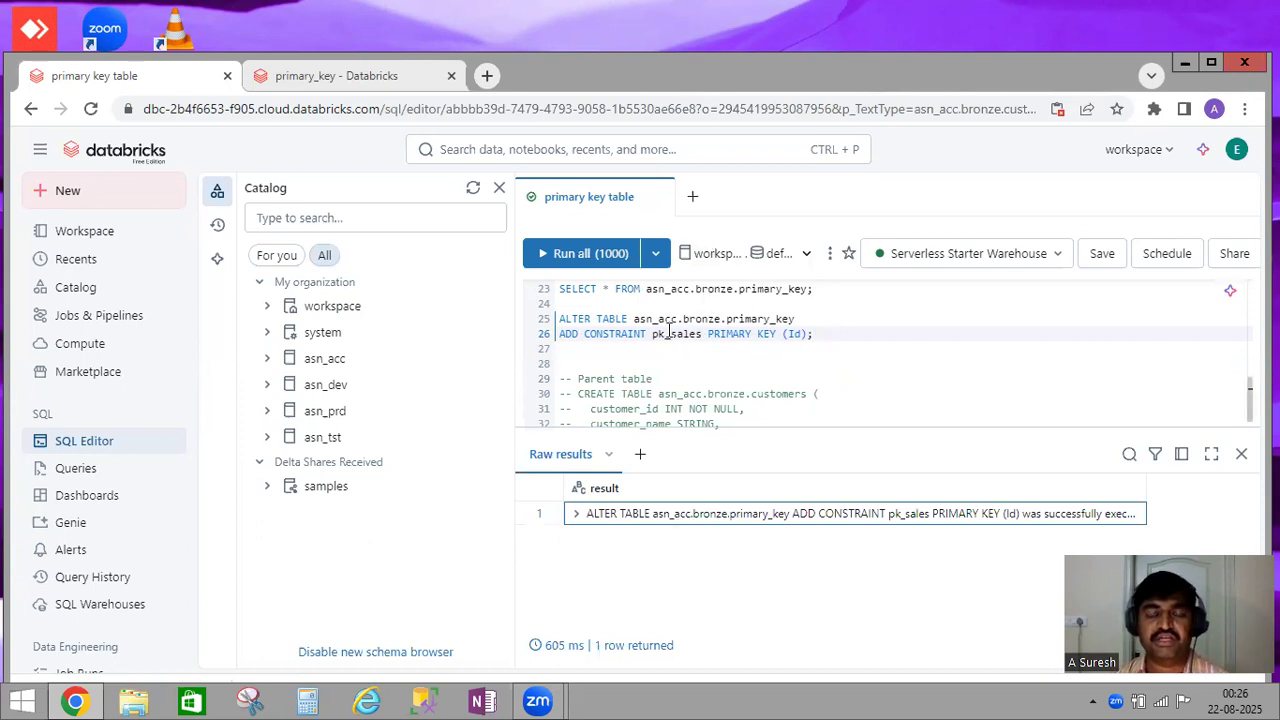
Step: Inspect the primary_key table's overview, sample data and details in the catalog
{"action": "left_click", "coordinate": [340, 76]}
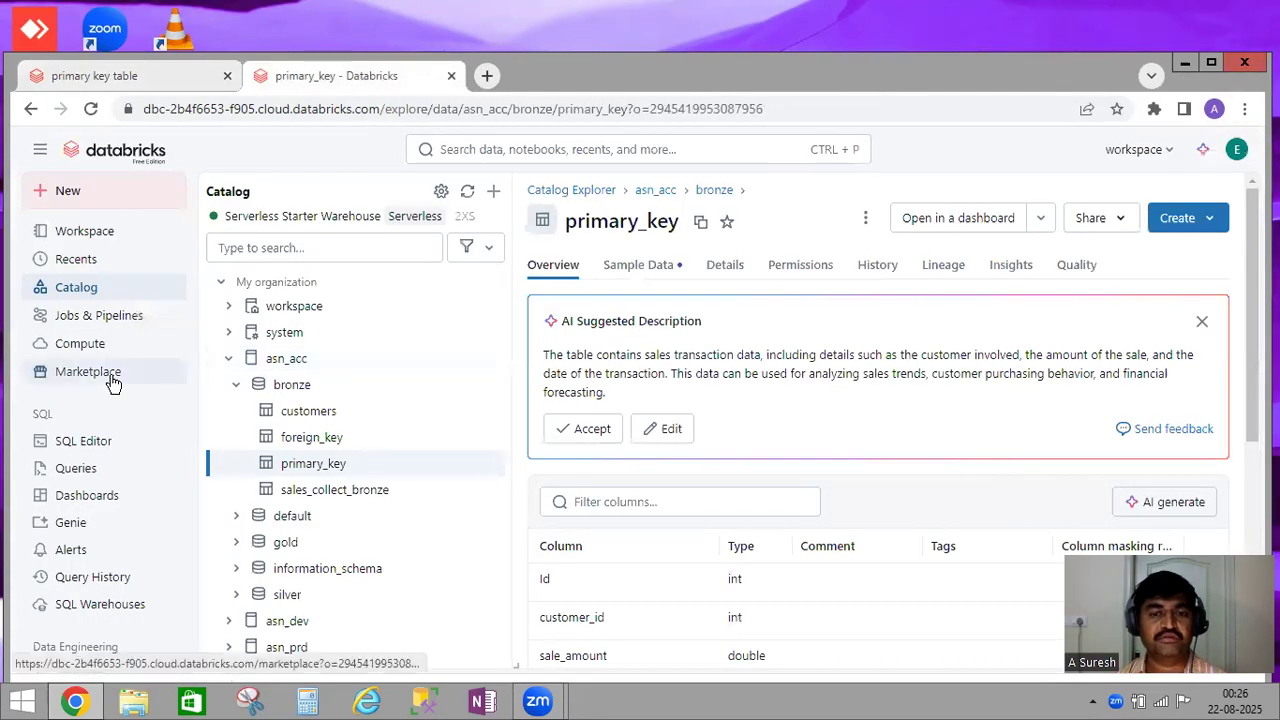
{"action": "left_click", "coordinate": [1206, 60]}
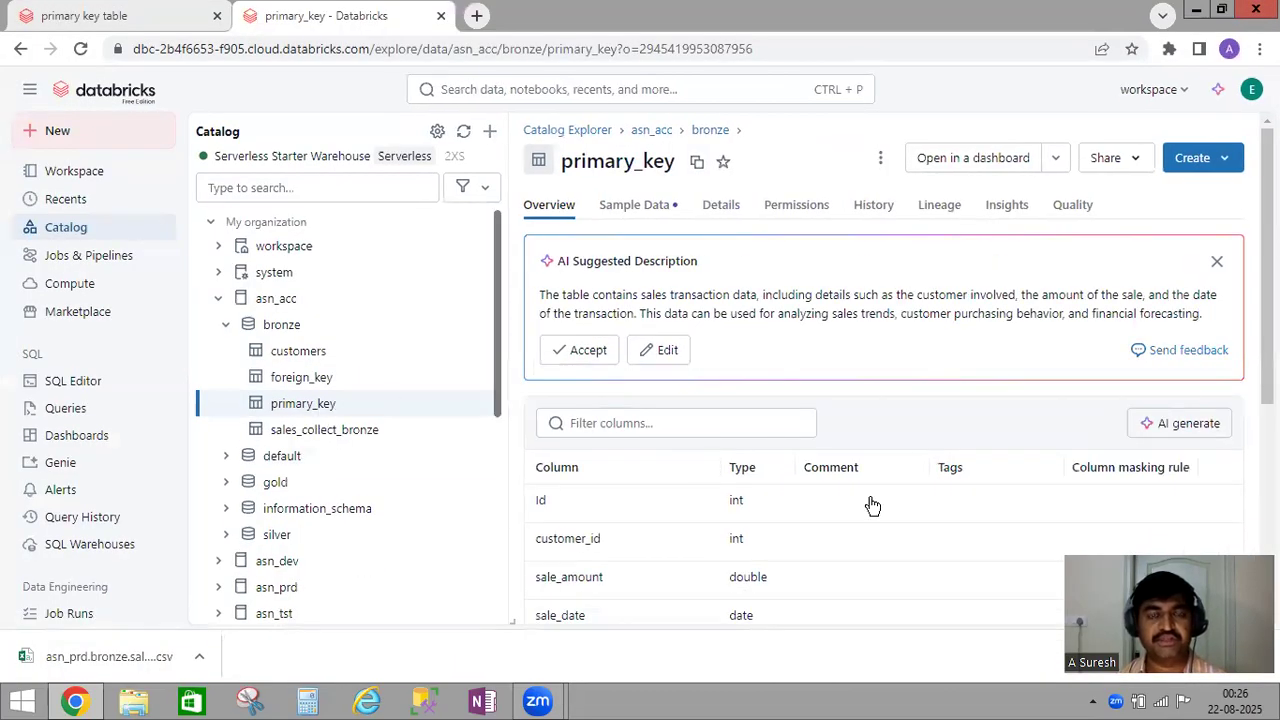
{"action": "left_click", "coordinate": [465, 132]}
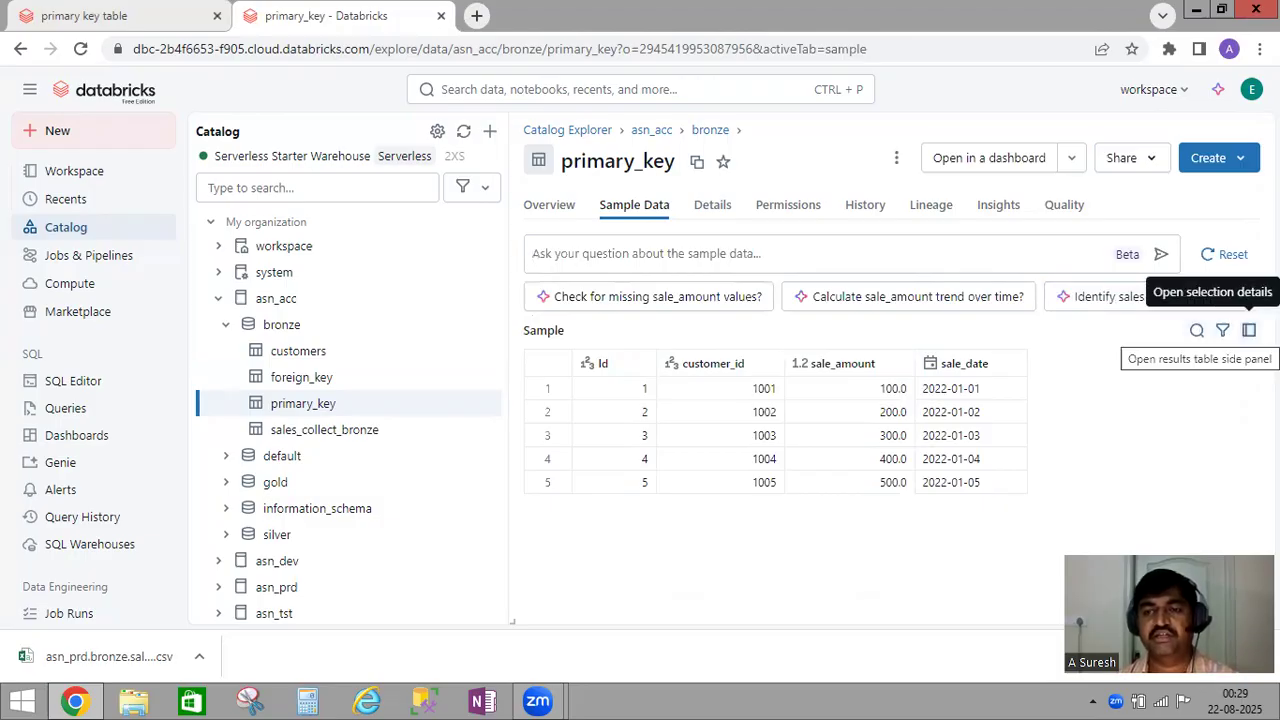
{"action": "left_click", "coordinate": [708, 204]}
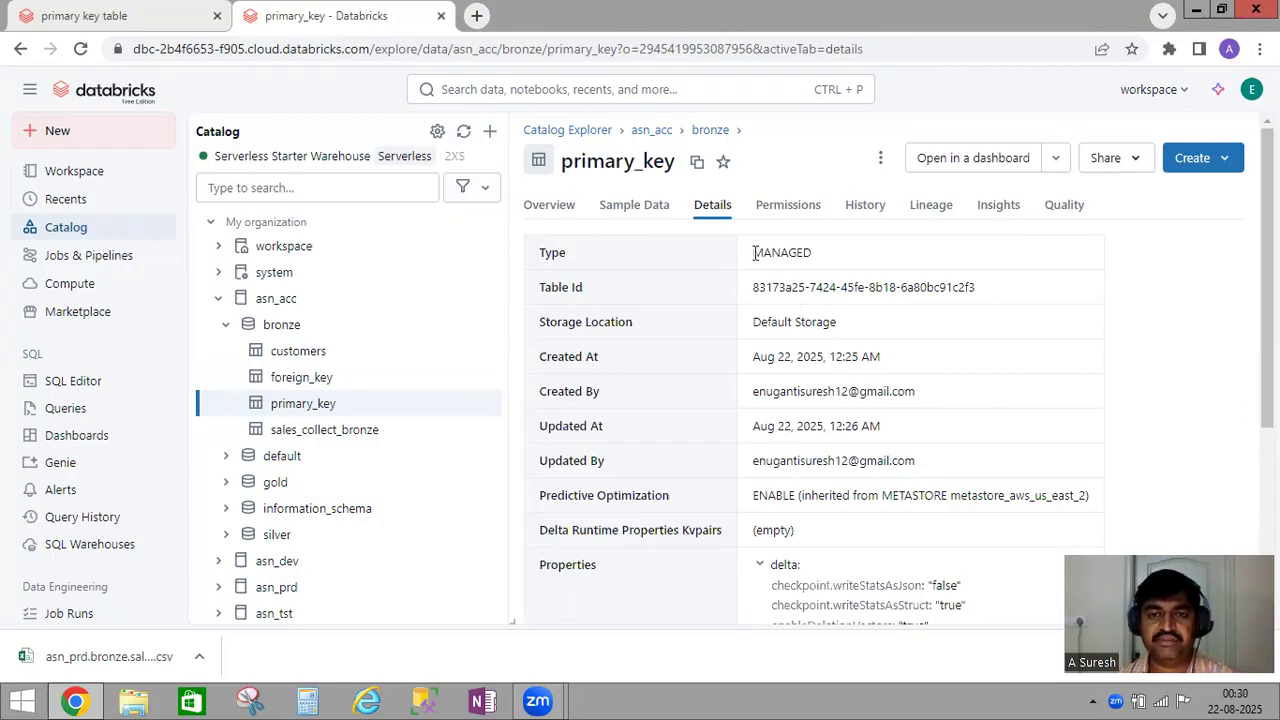
Step: Read through the primary_key table's detail properties, and check its permissions and history
{"action": "scroll", "coordinate": [943, 391], "scroll_direction": "down", "scroll_amount": 3}
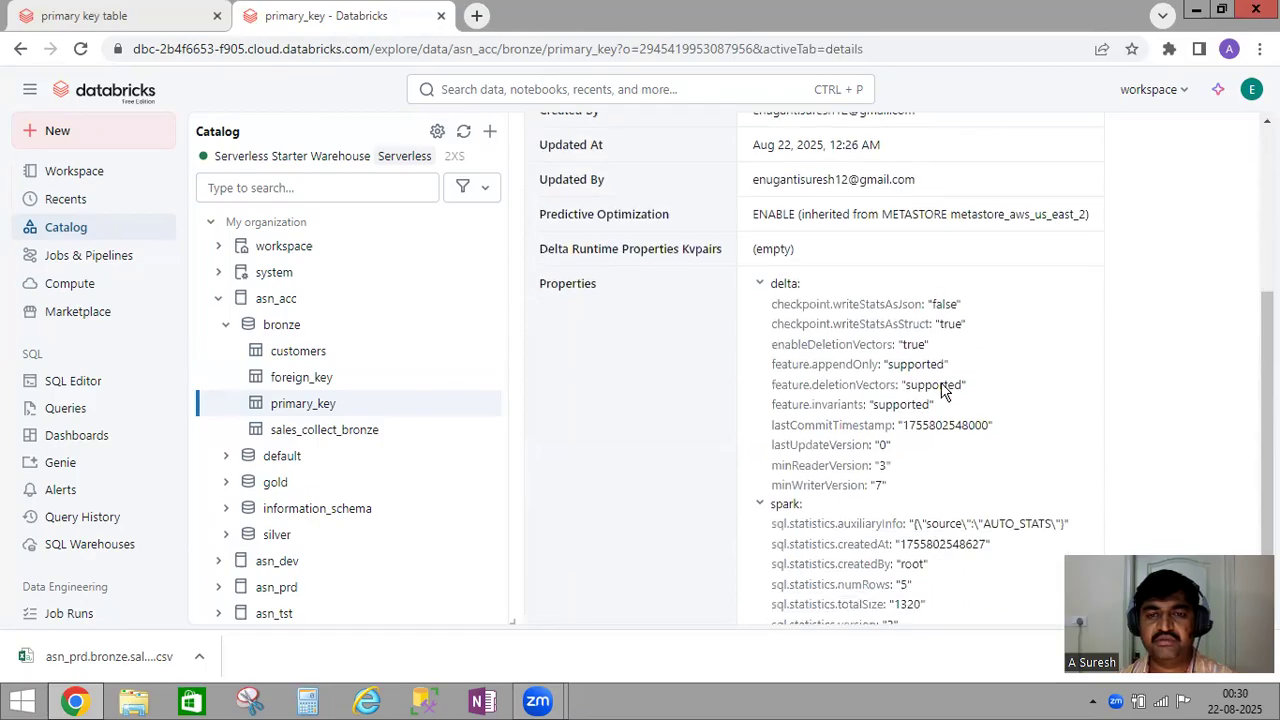
{"action": "scroll", "coordinate": [943, 384], "scroll_direction": "down", "scroll_amount": 1}
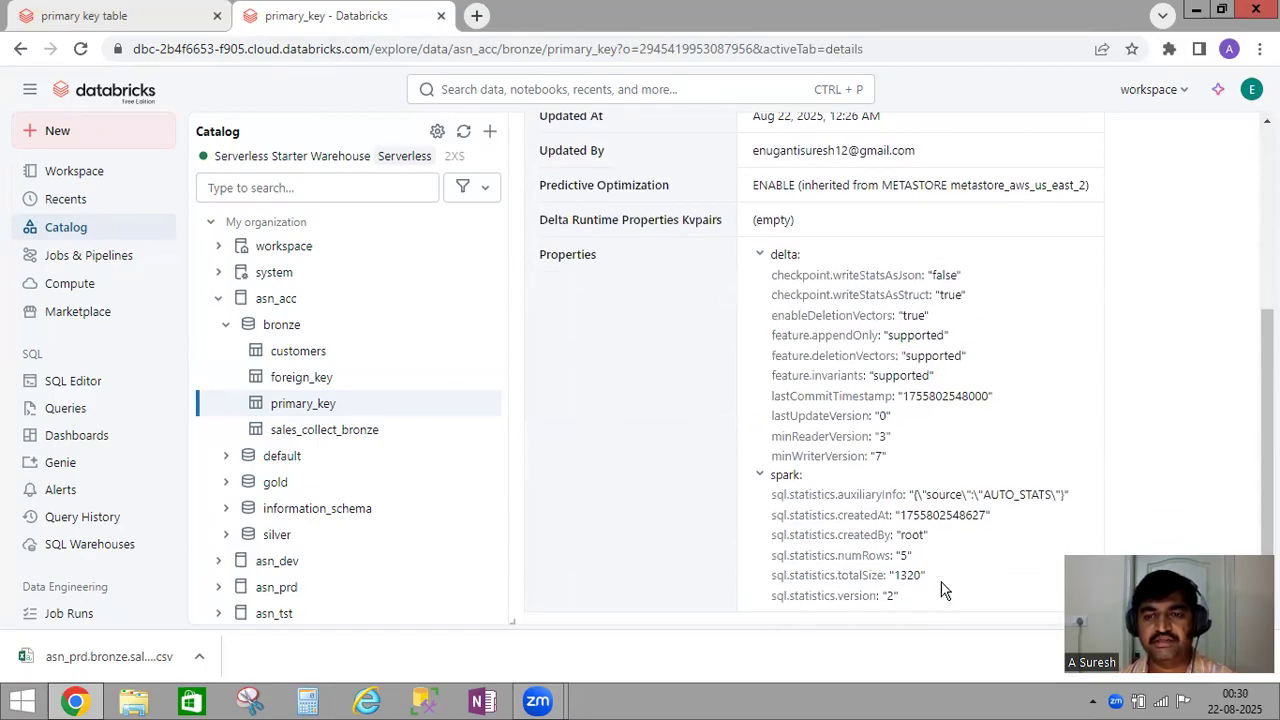
{"action": "scroll", "coordinate": [955, 577], "scroll_direction": "up", "scroll_amount": 5}
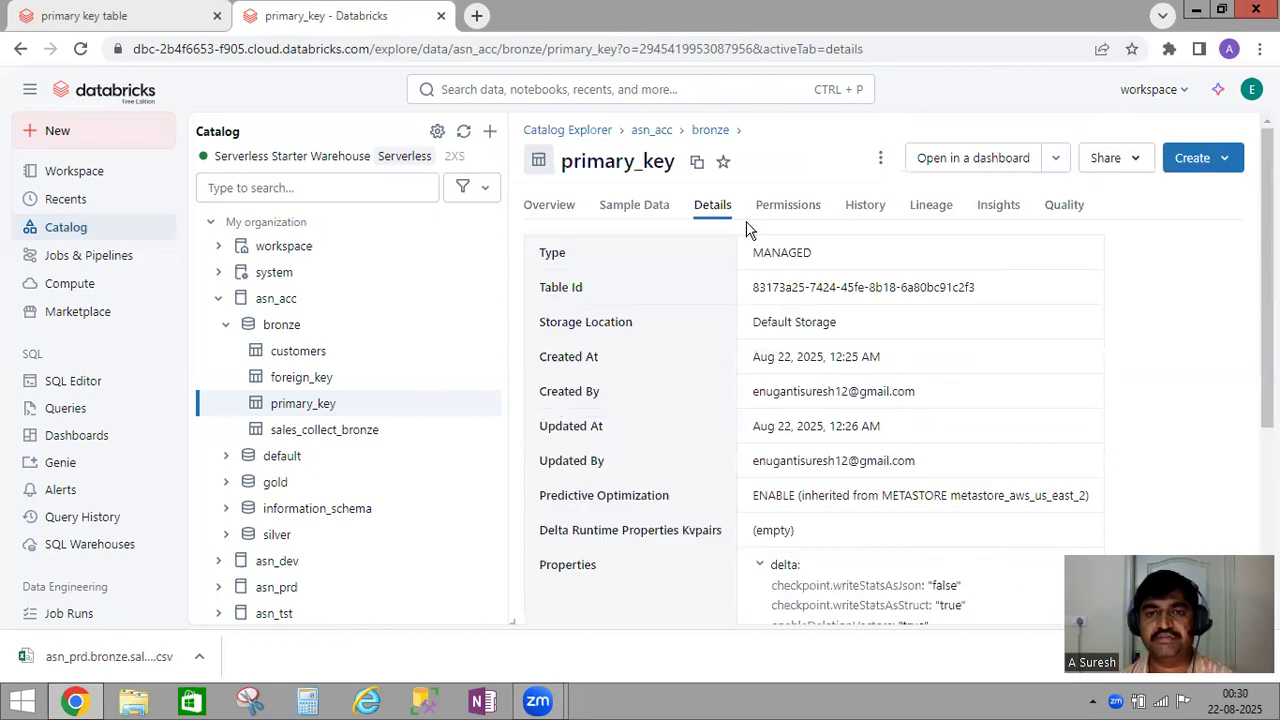
{"action": "left_click", "coordinate": [778, 206]}
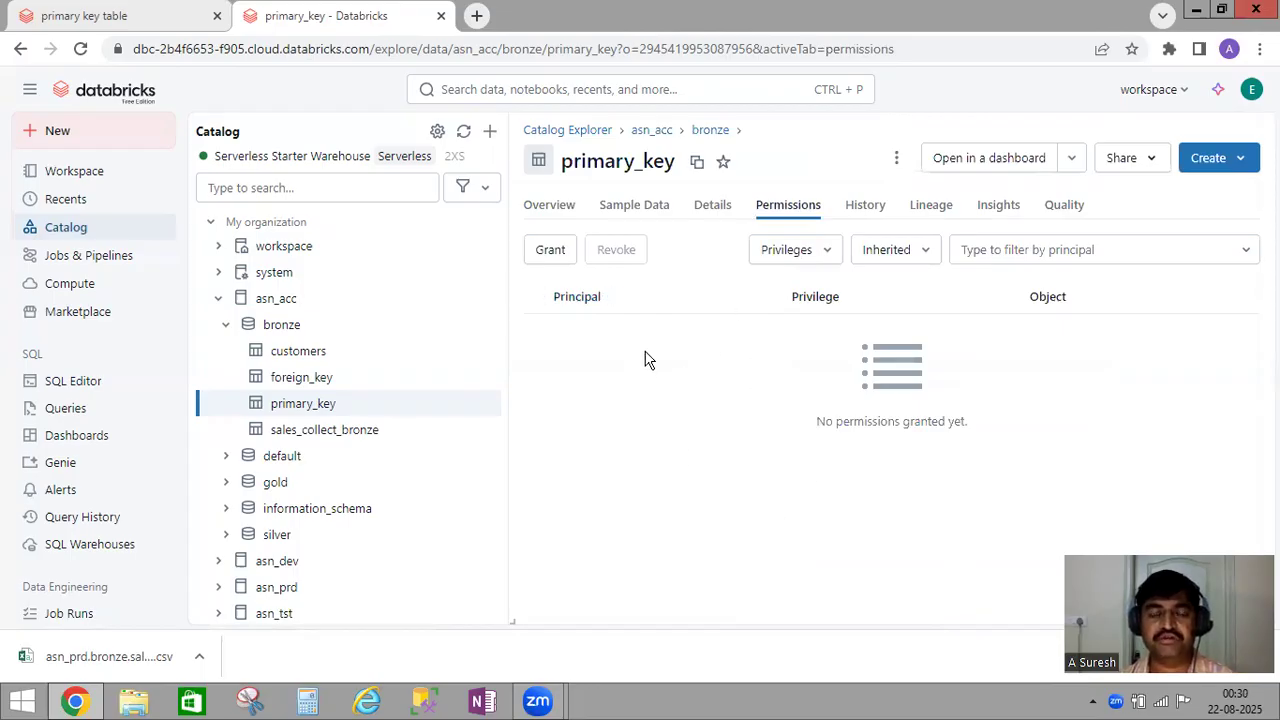
{"action": "left_click", "coordinate": [858, 206]}
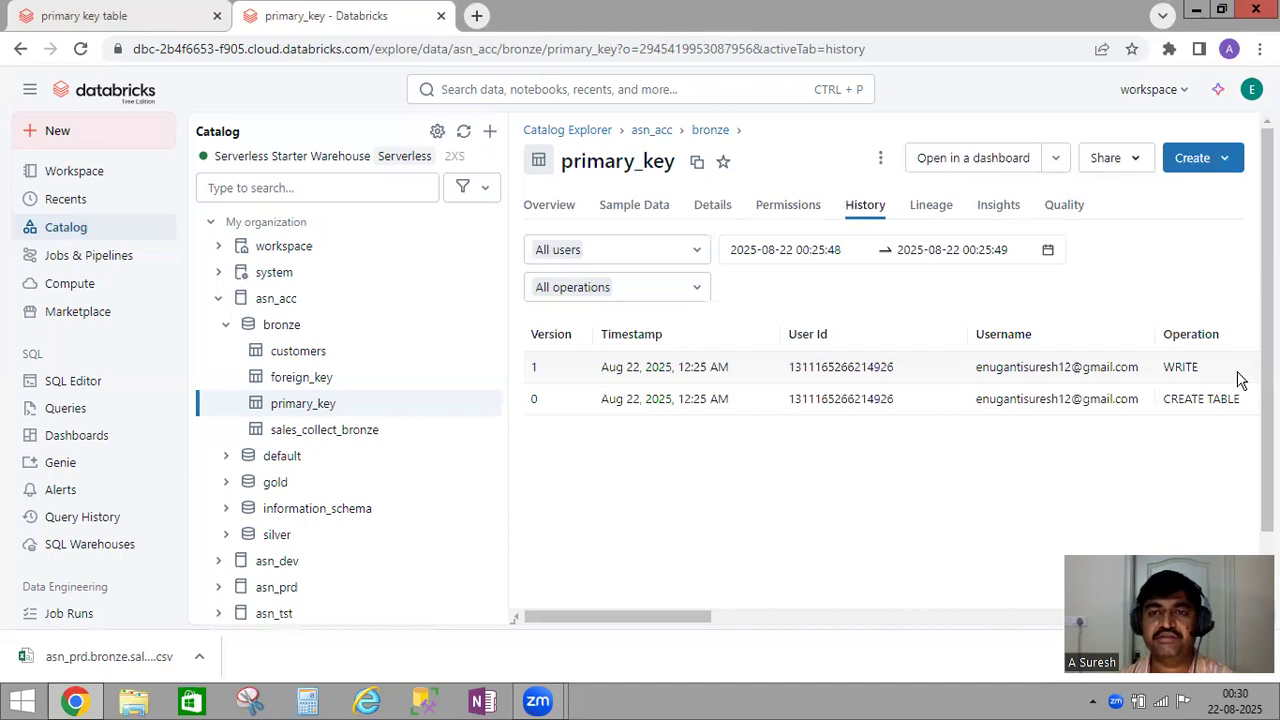
Step: Review the primary_key table's lineage, including its lineage graph, and close the graph
{"action": "left_click", "coordinate": [927, 209]}
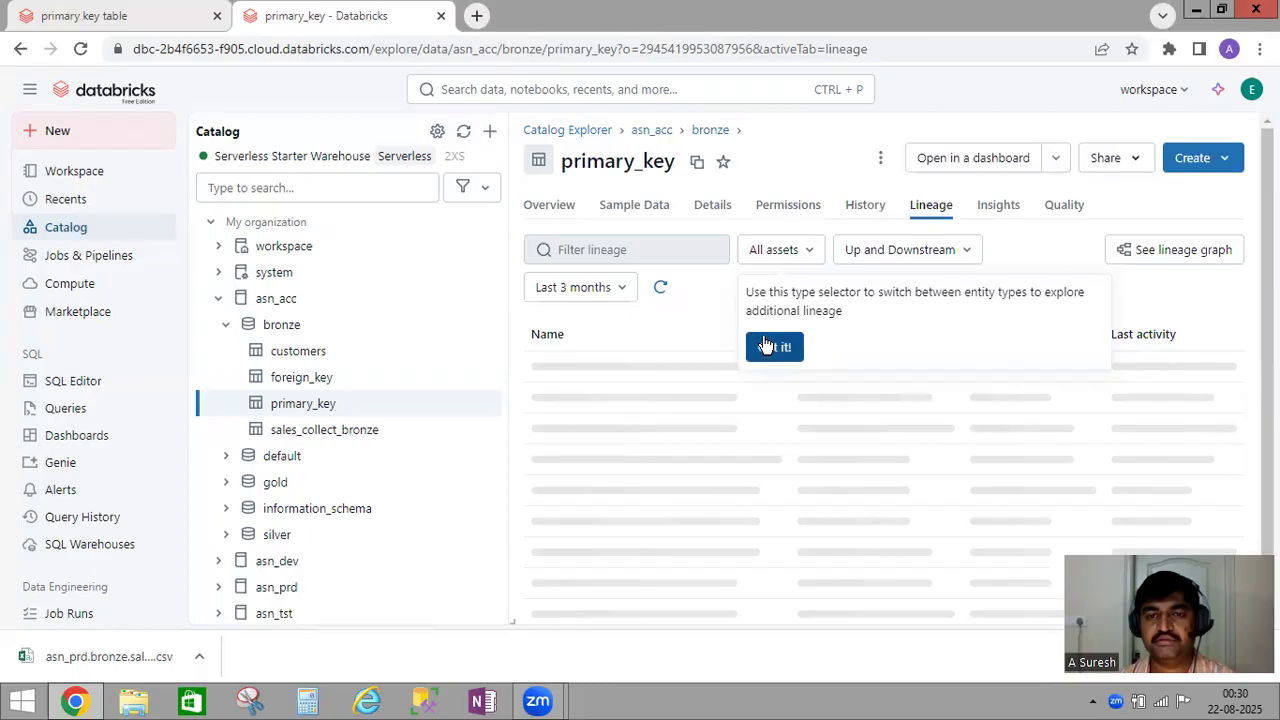
{"action": "left_click", "coordinate": [765, 346]}
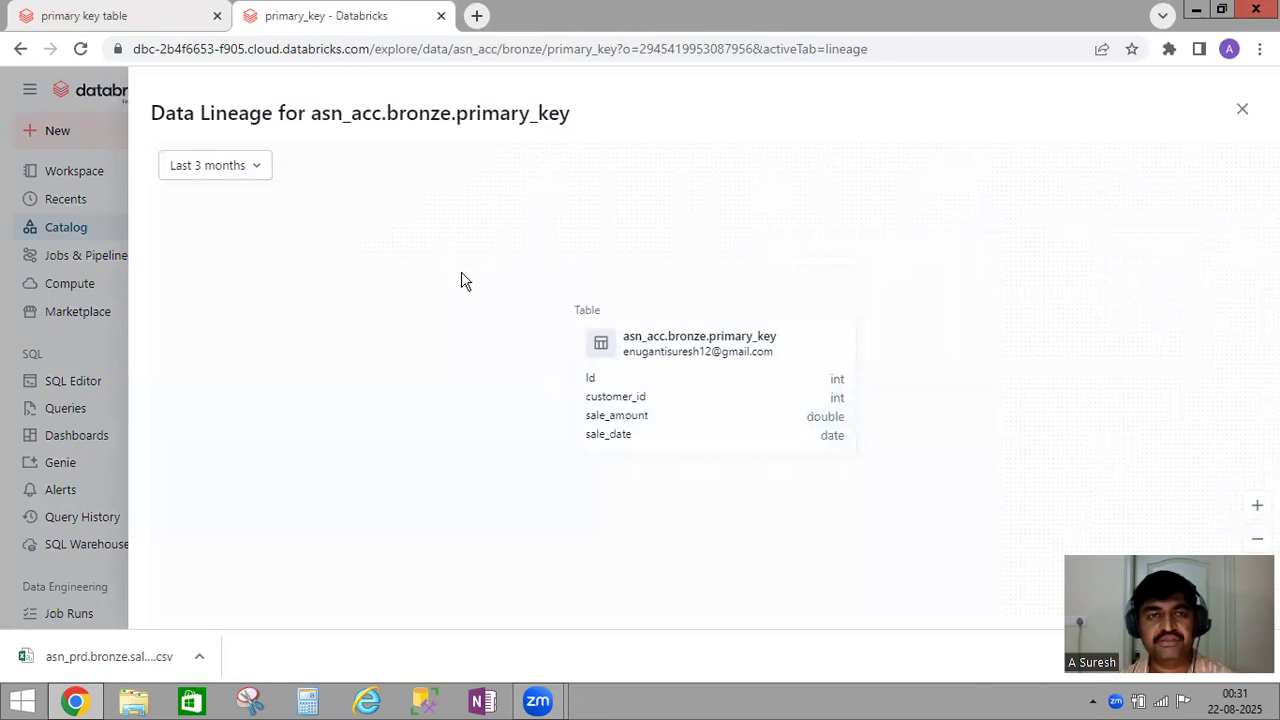
{"action": "left_click", "coordinate": [1242, 109]}
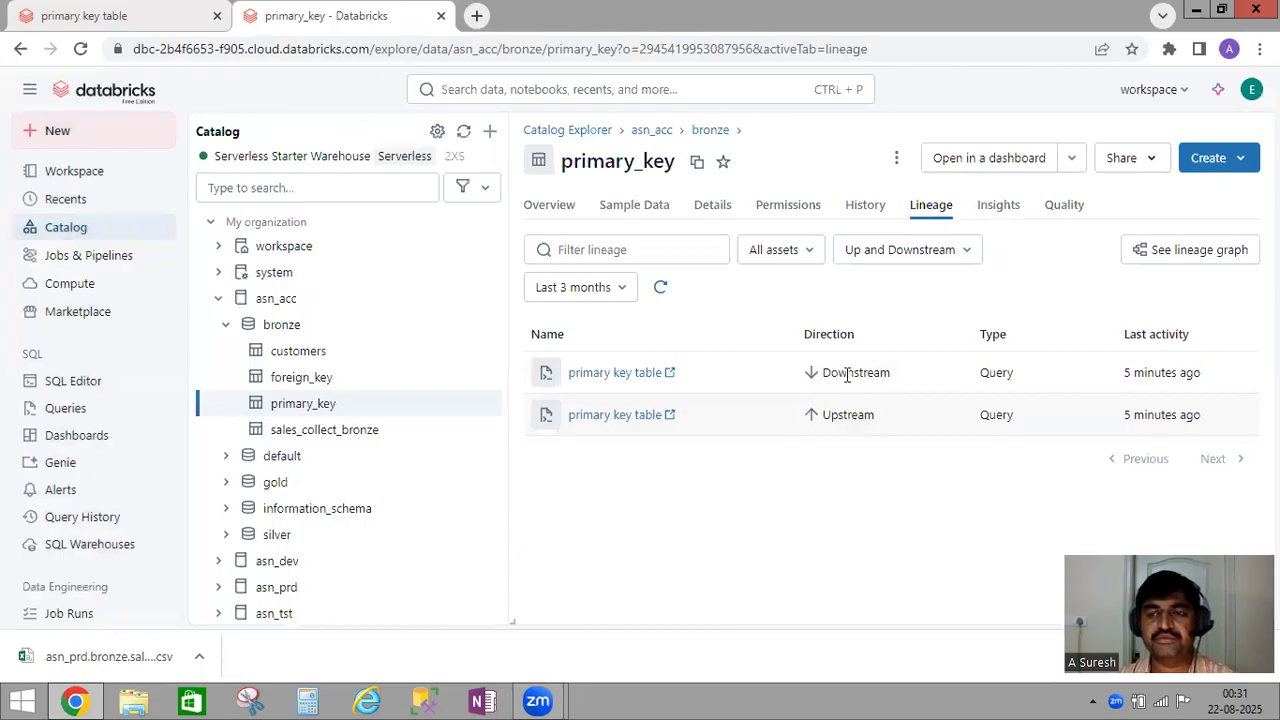
Step: Review the primary_key table's usage insights and frequent queries, and check its data quality information
{"action": "left_click", "coordinate": [999, 210]}
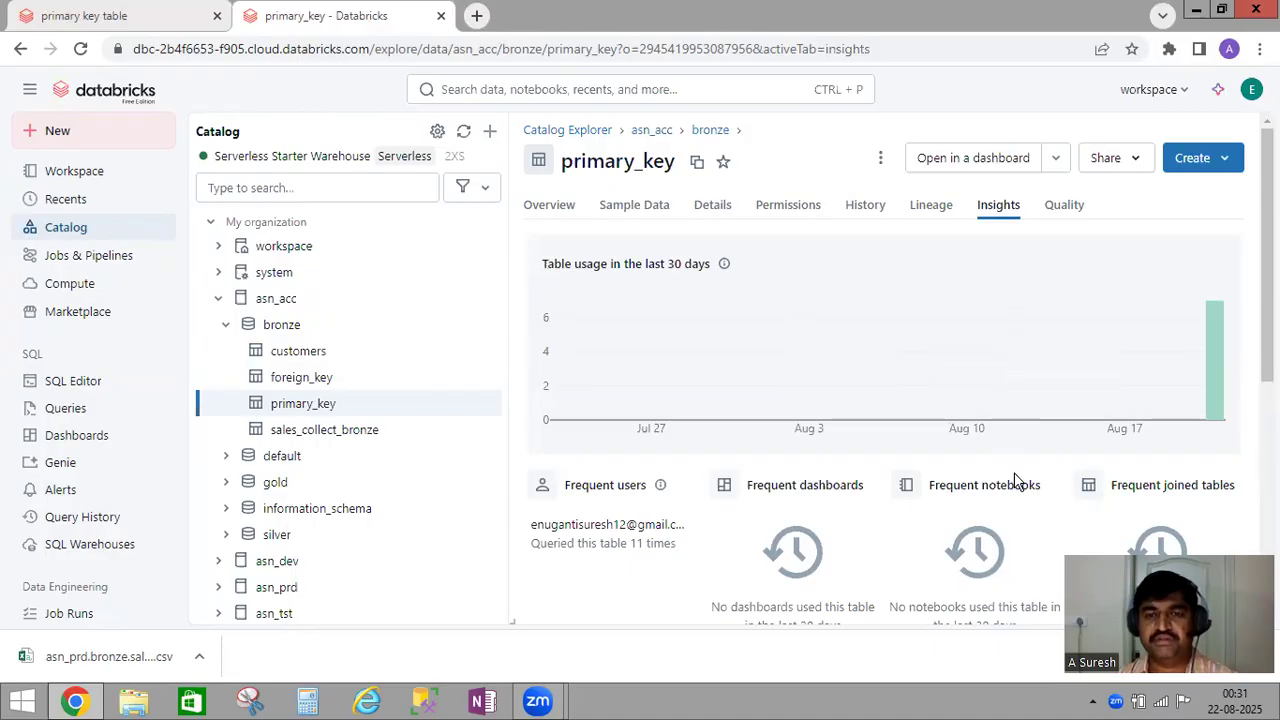
{"action": "scroll", "coordinate": [826, 510], "scroll_direction": "down", "scroll_amount": 4}
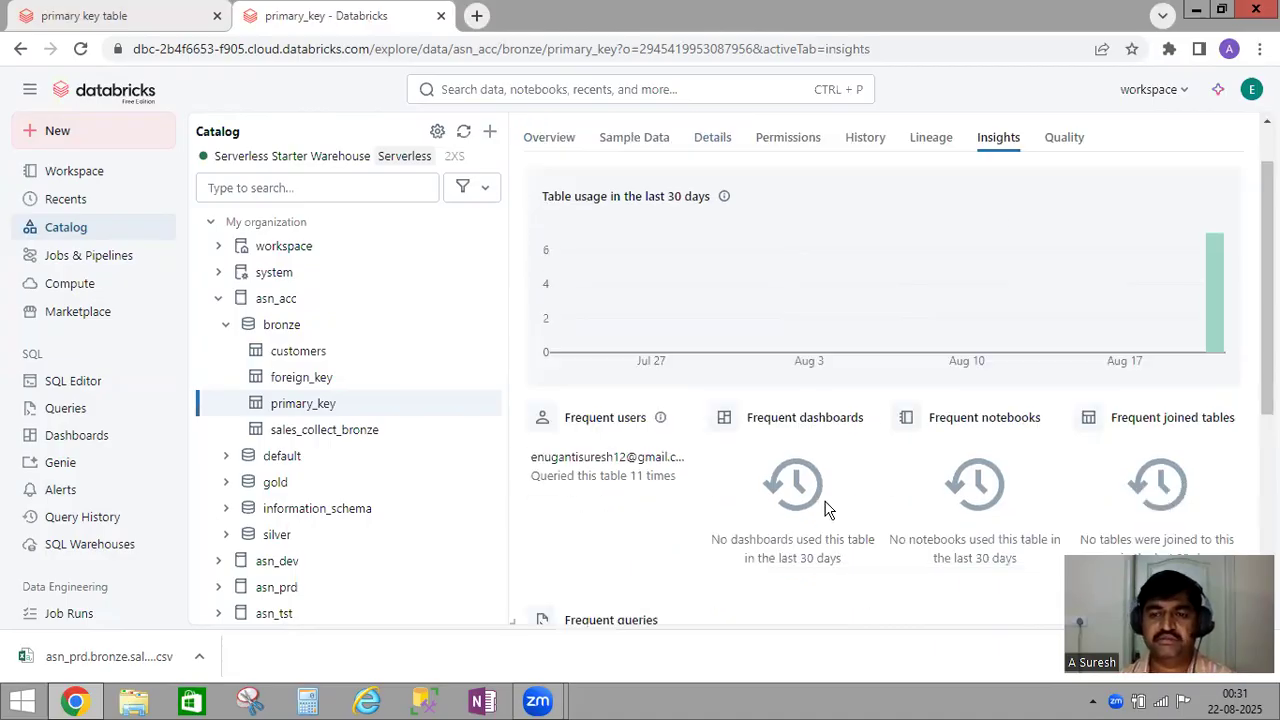
{"action": "scroll", "coordinate": [826, 510], "scroll_direction": "down", "scroll_amount": 1}
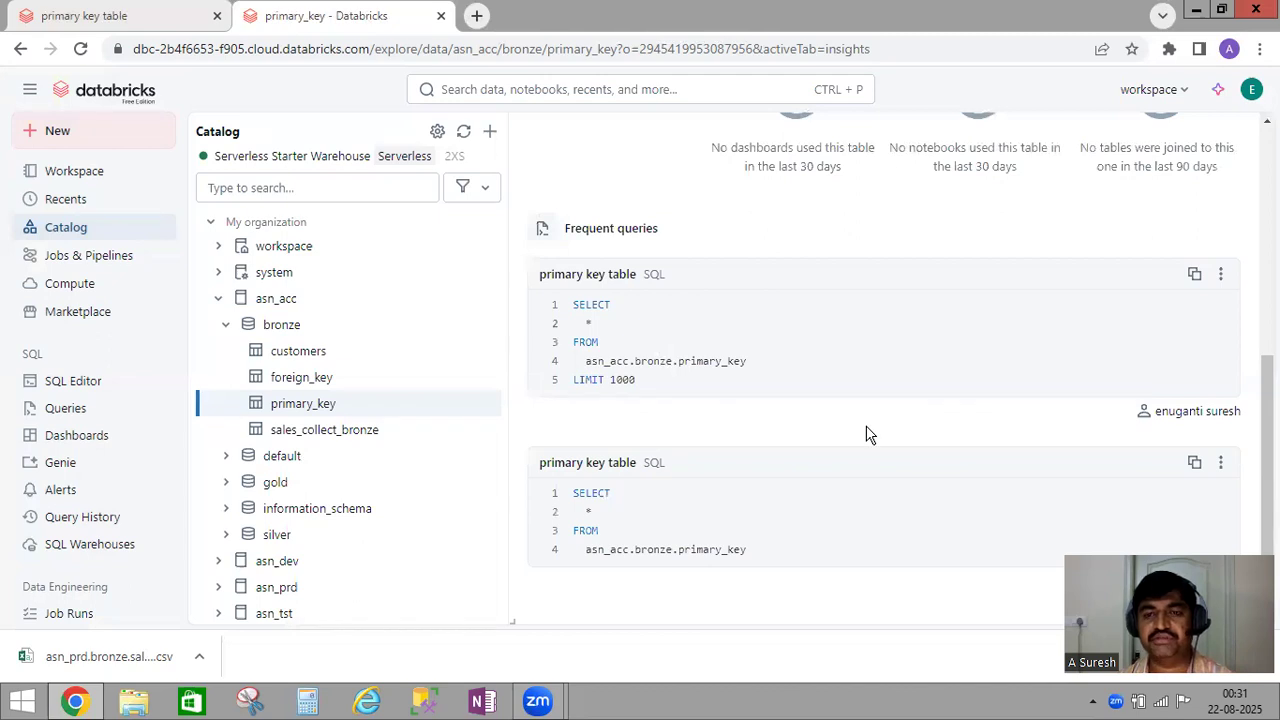
{"action": "scroll", "coordinate": [867, 433], "scroll_direction": "up", "scroll_amount": 3}
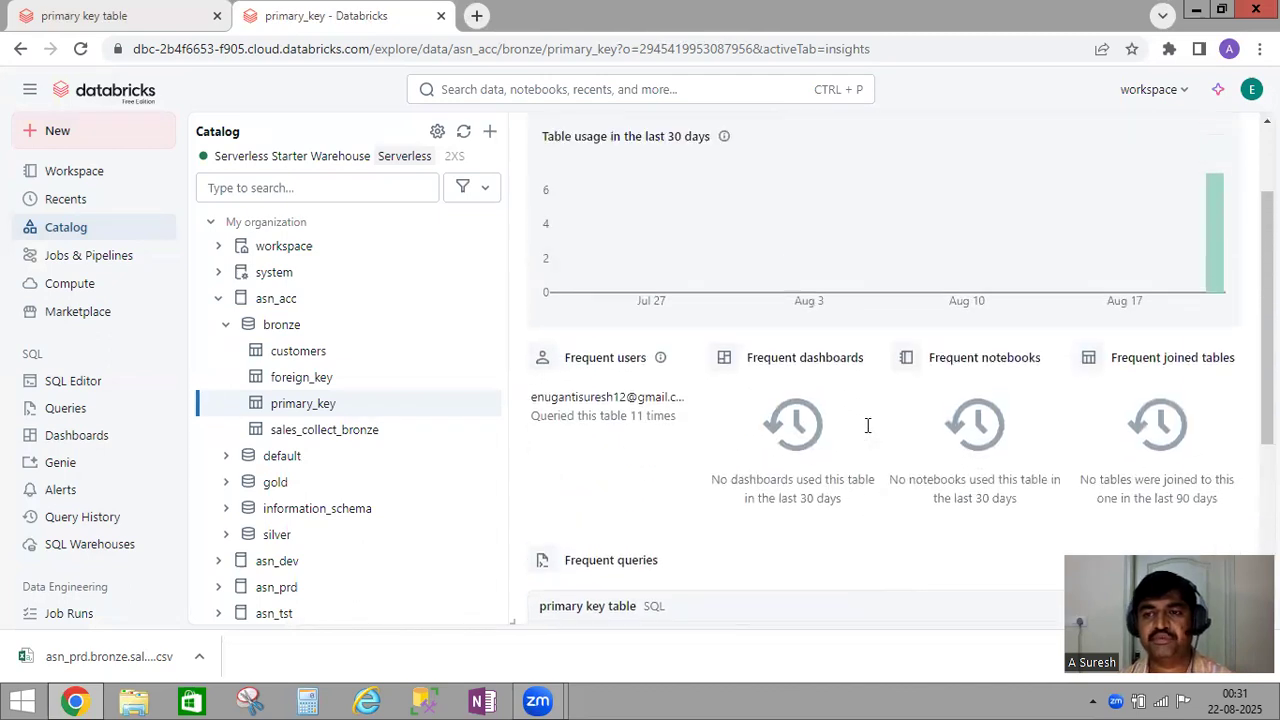
{"action": "scroll", "coordinate": [867, 425], "scroll_direction": "up", "scroll_amount": 2}
{"action": "left_click", "coordinate": [1063, 206]}
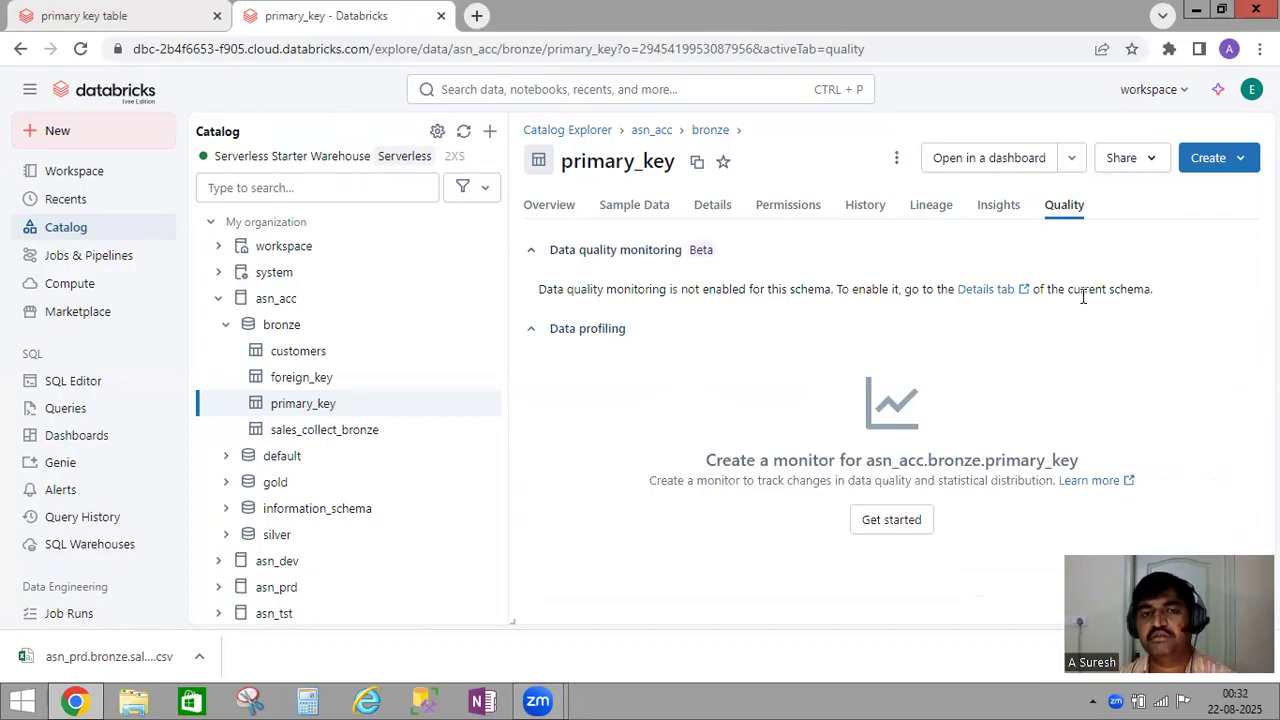
Step: Examine the available actions for managing, sharing, creating from and opening the primary_key table in other tools, without choosing any
{"action": "left_click", "coordinate": [896, 158]}
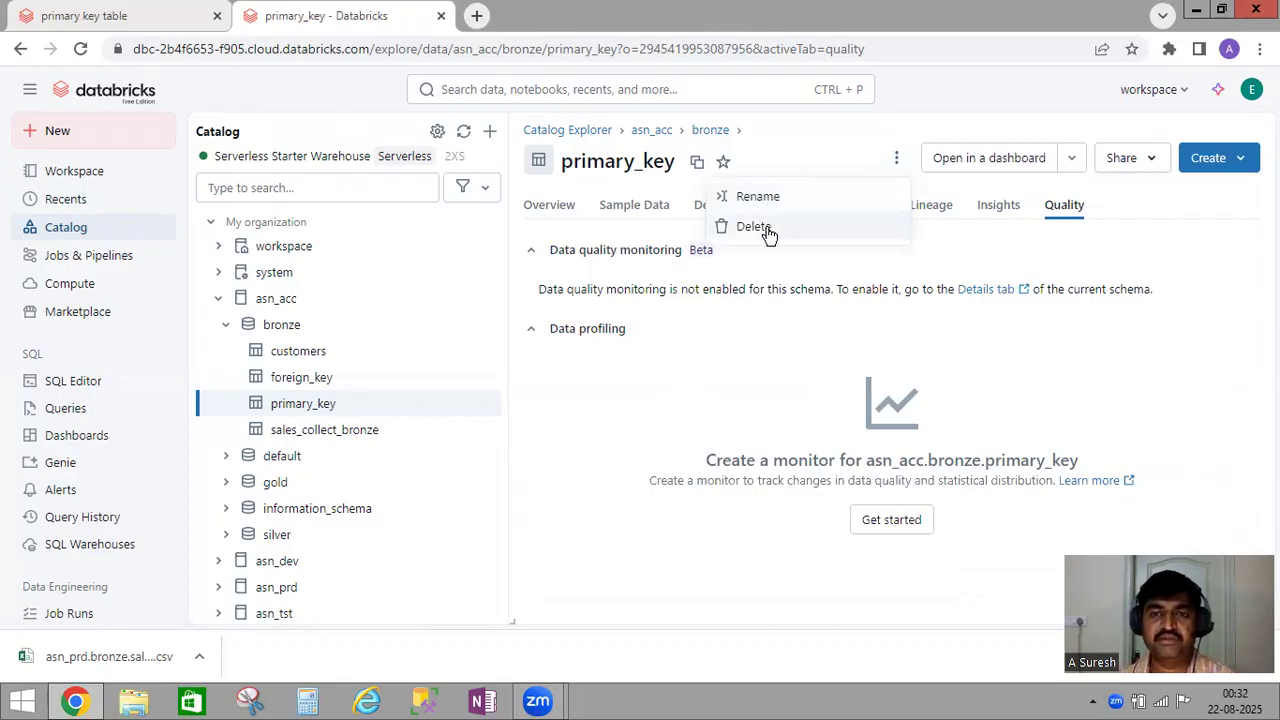
{"action": "left_click", "coordinate": [817, 147]}
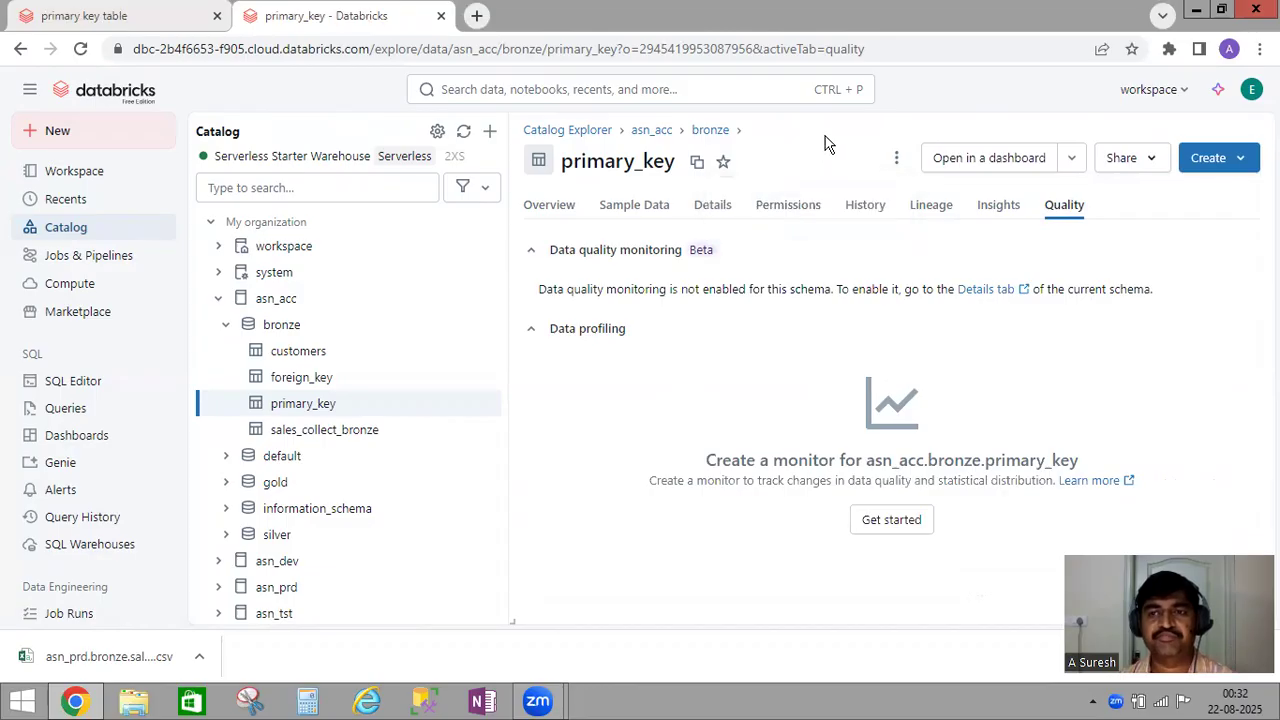
{"action": "left_click", "coordinate": [1153, 160]}
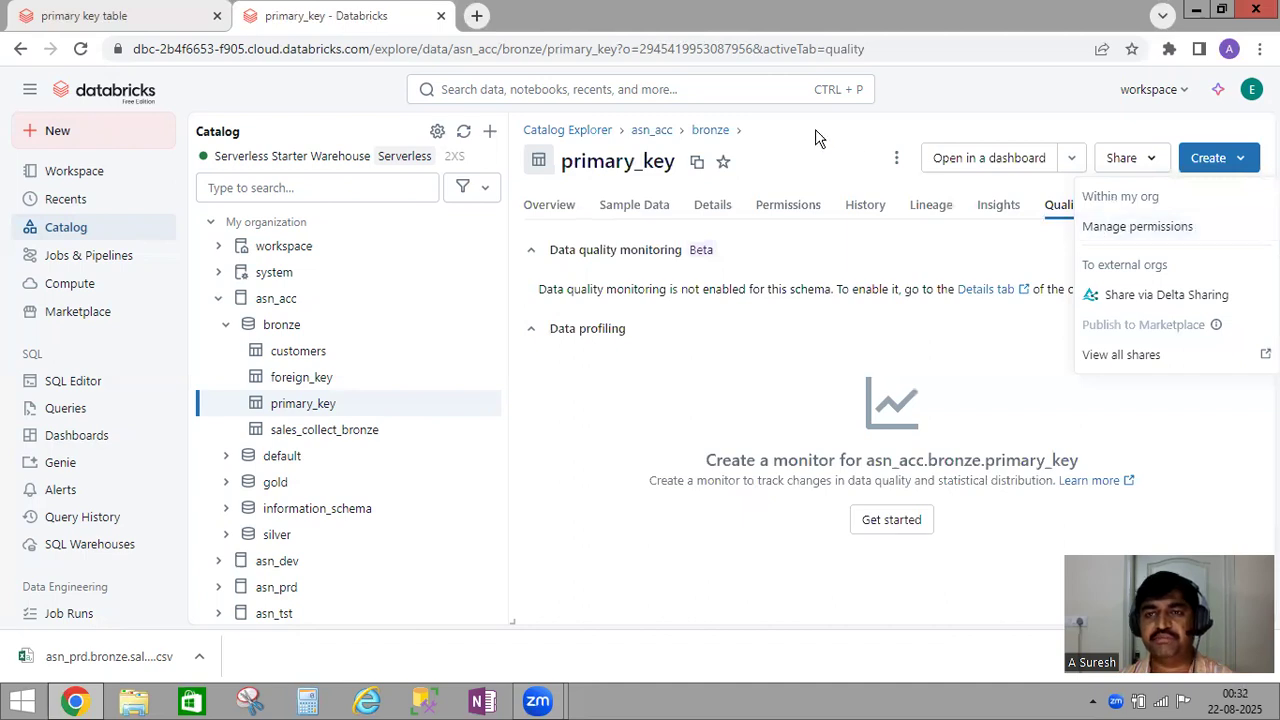
{"action": "left_click", "coordinate": [1244, 162]}
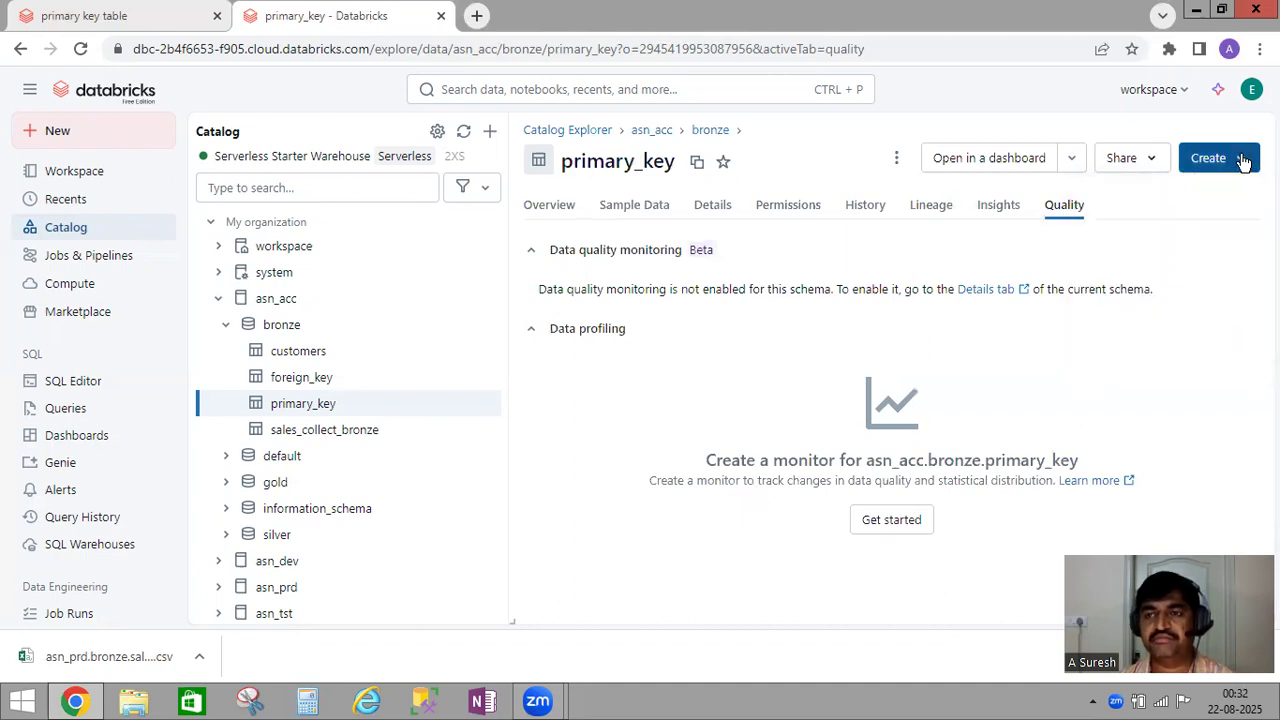
{"action": "left_click", "coordinate": [1244, 162]}
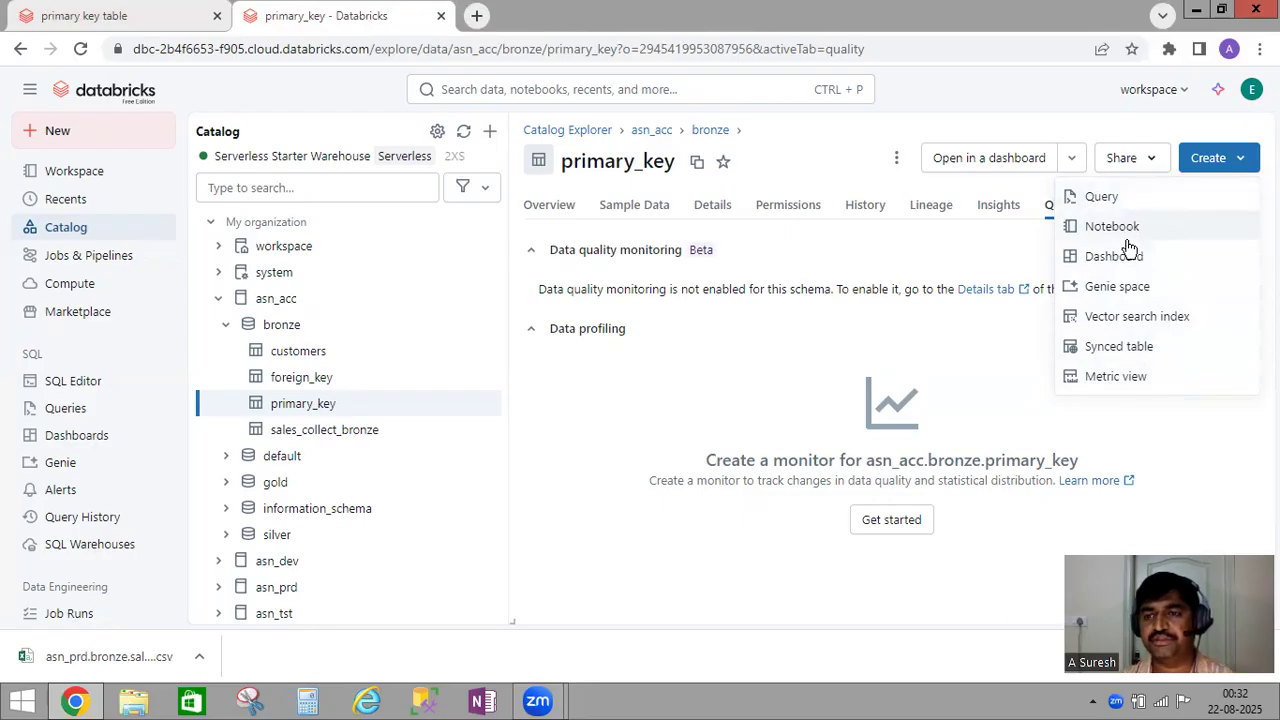
{"action": "left_click", "coordinate": [1090, 150]}
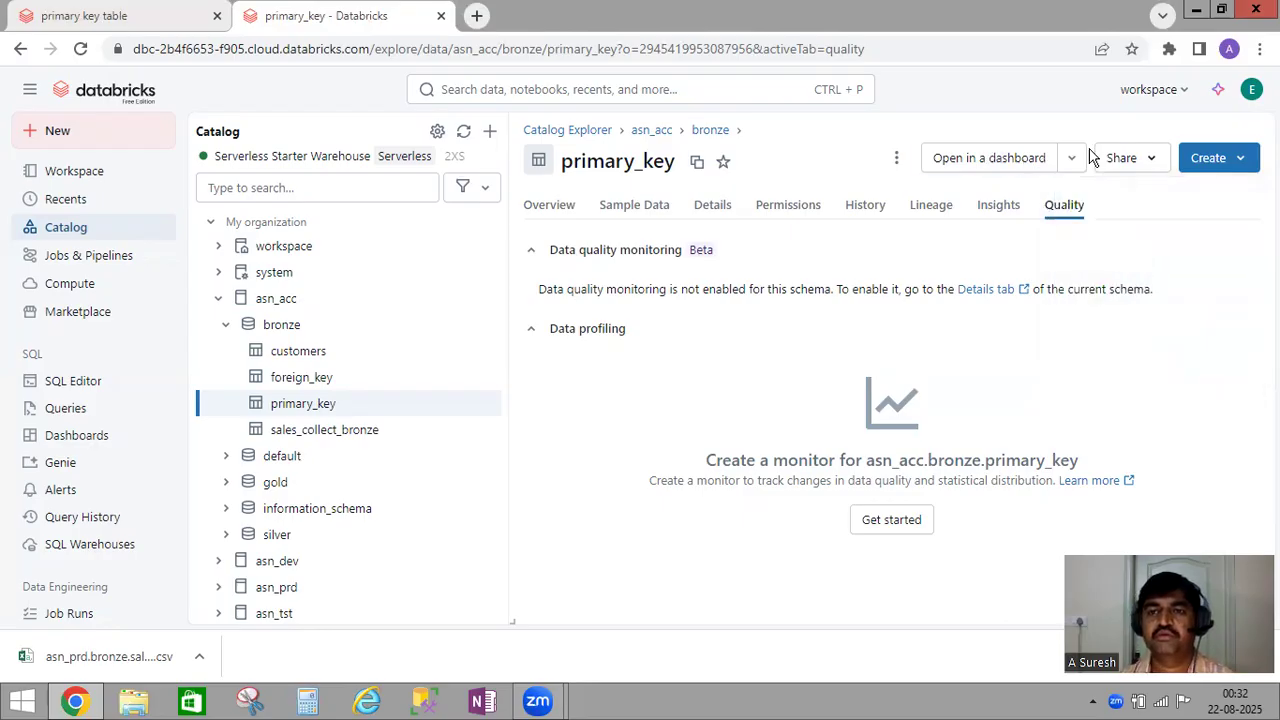
{"action": "left_click", "coordinate": [1070, 160]}
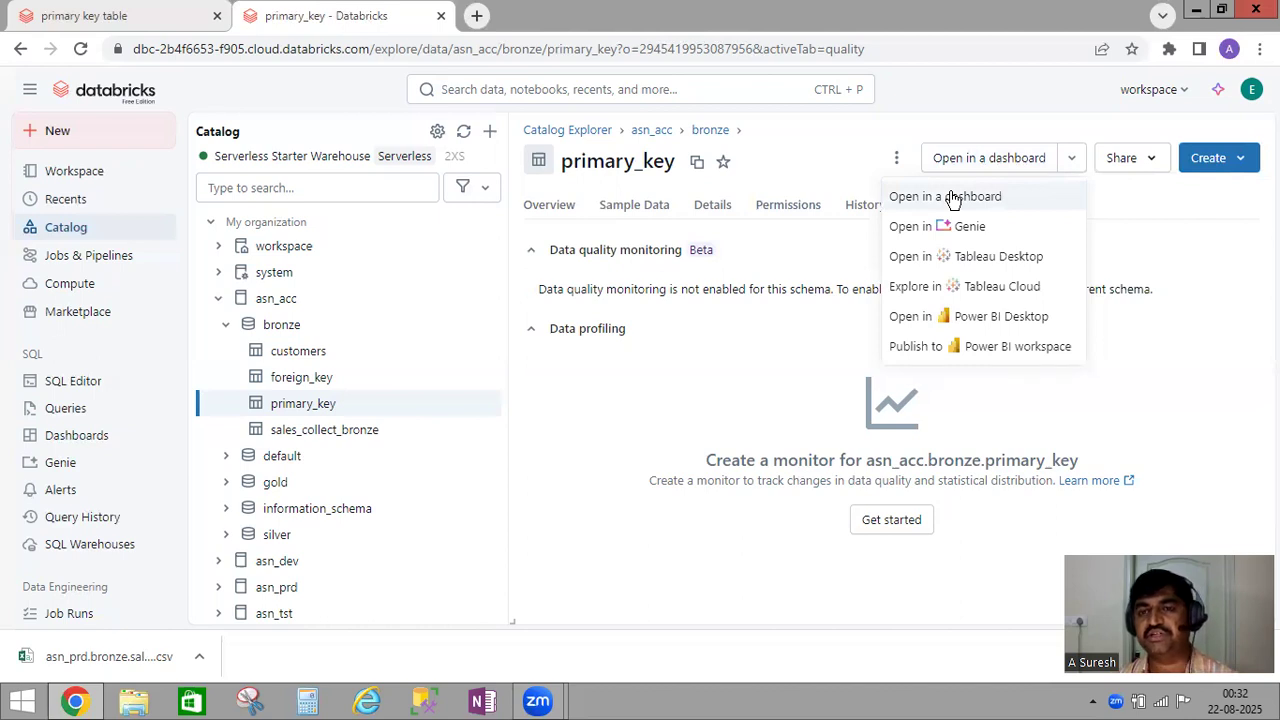
{"action": "left_click", "coordinate": [843, 138]}
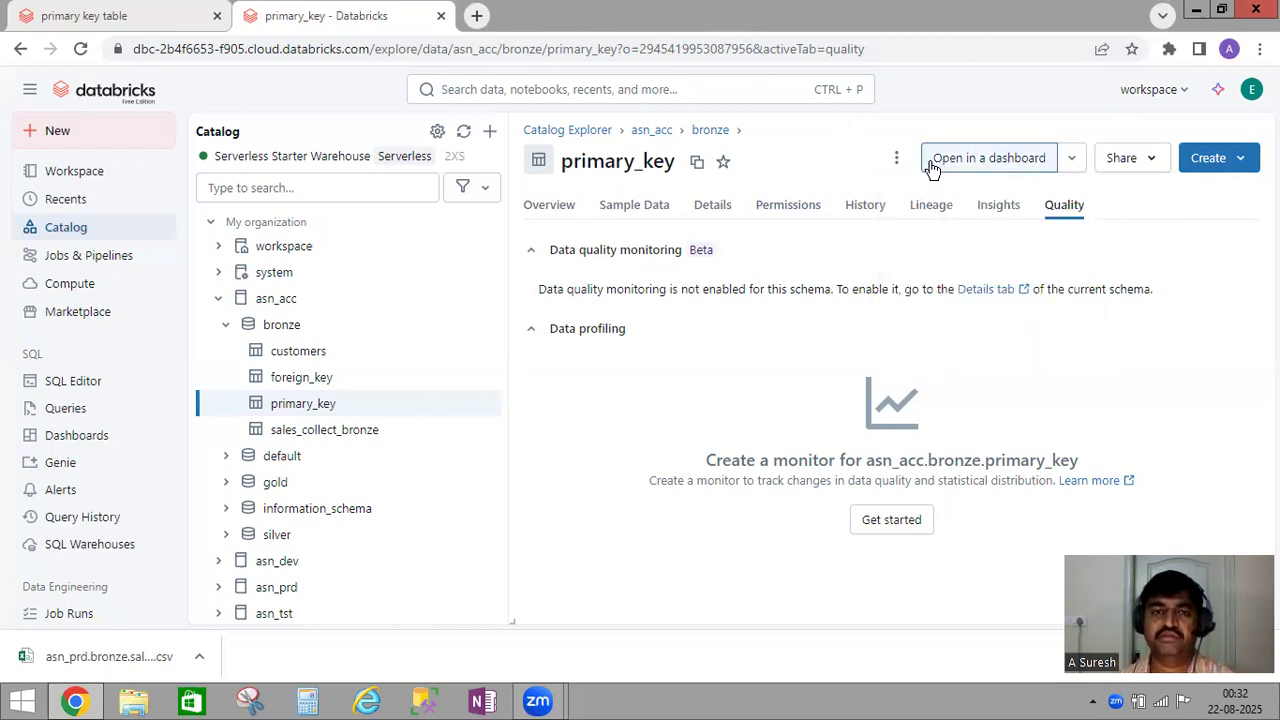
Step: Copy the primary_key table's full name from its overview, and create a new query in the SQL editor
{"action": "left_click", "coordinate": [548, 205]}
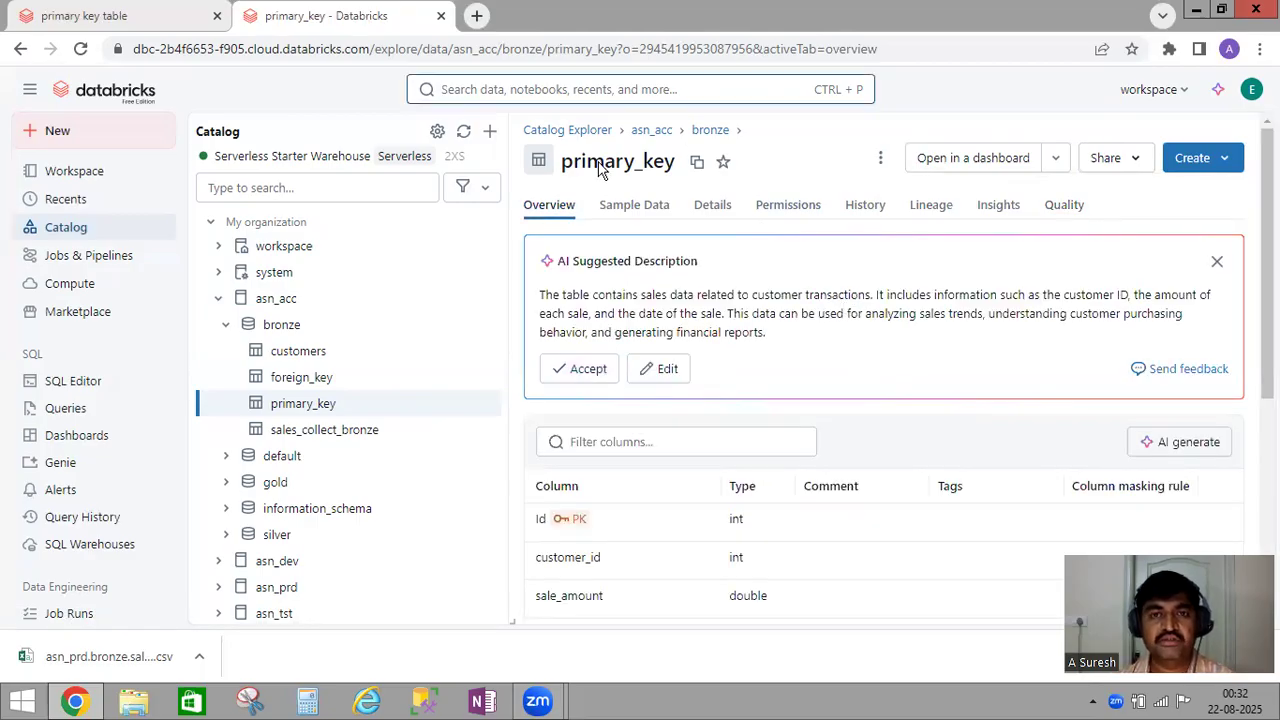
{"action": "left_click", "coordinate": [697, 162]}
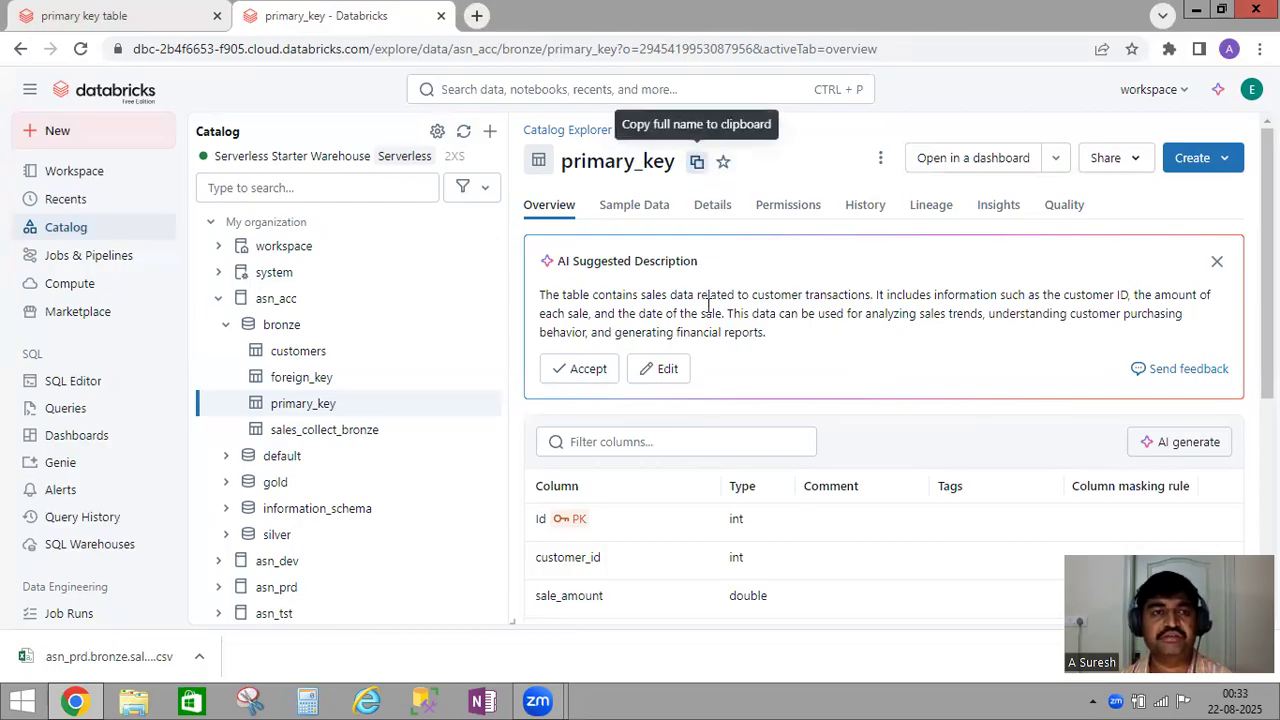
{"action": "left_click", "coordinate": [90, 17]}
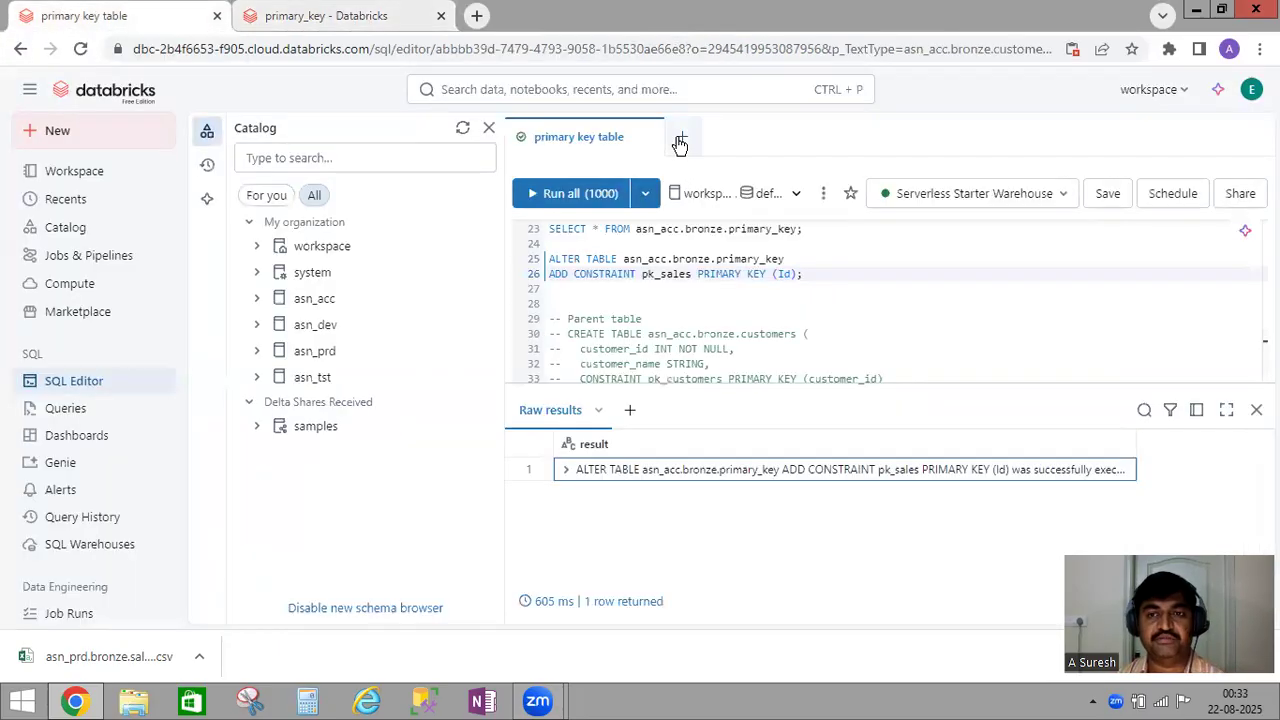
{"action": "left_click", "coordinate": [694, 141]}
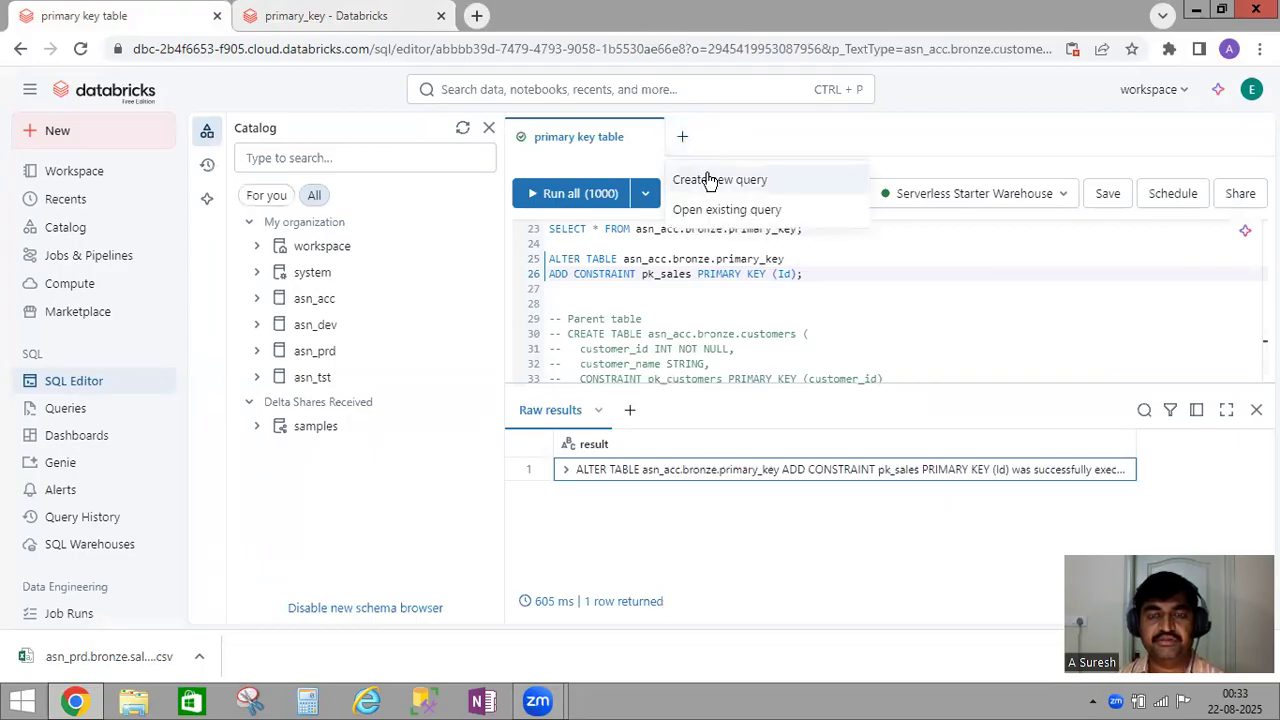
{"action": "left_click", "coordinate": [669, 276]}
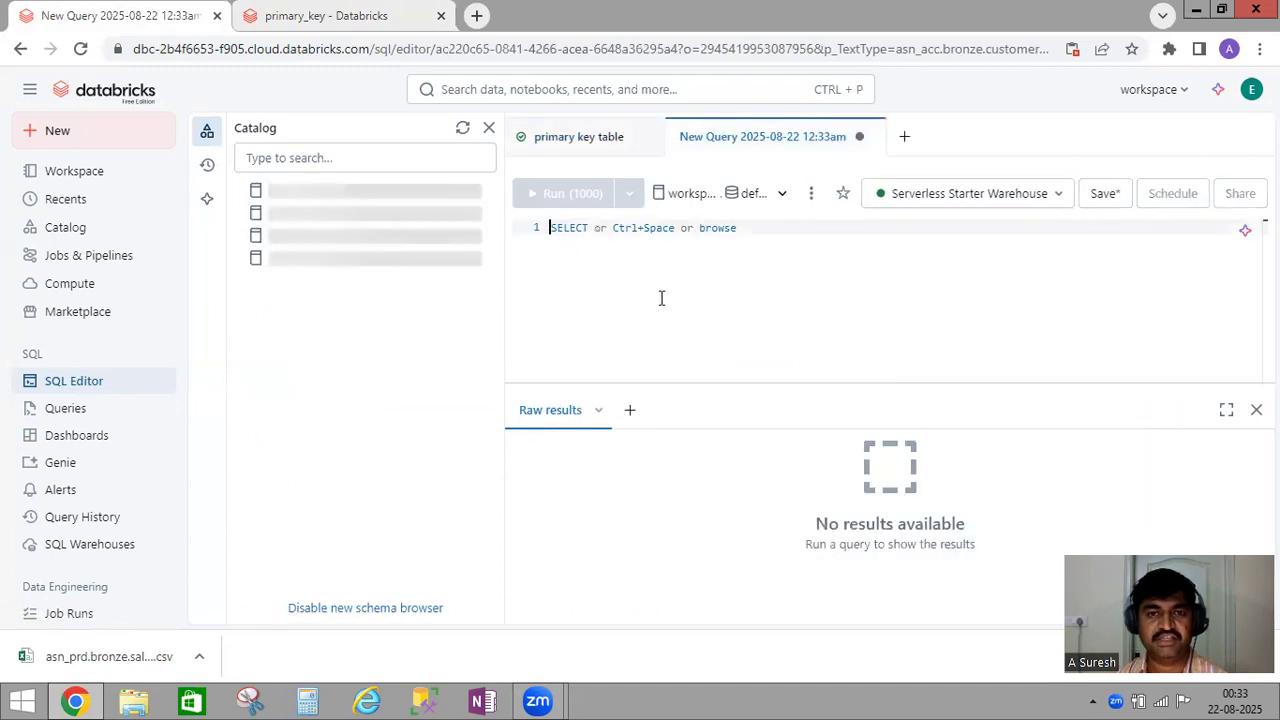
Step: Write SELECT * FROM asn_acc.bronze.primary_key using the copied table name, and highlight that name in the query
{"action": "type", "text": "S"}
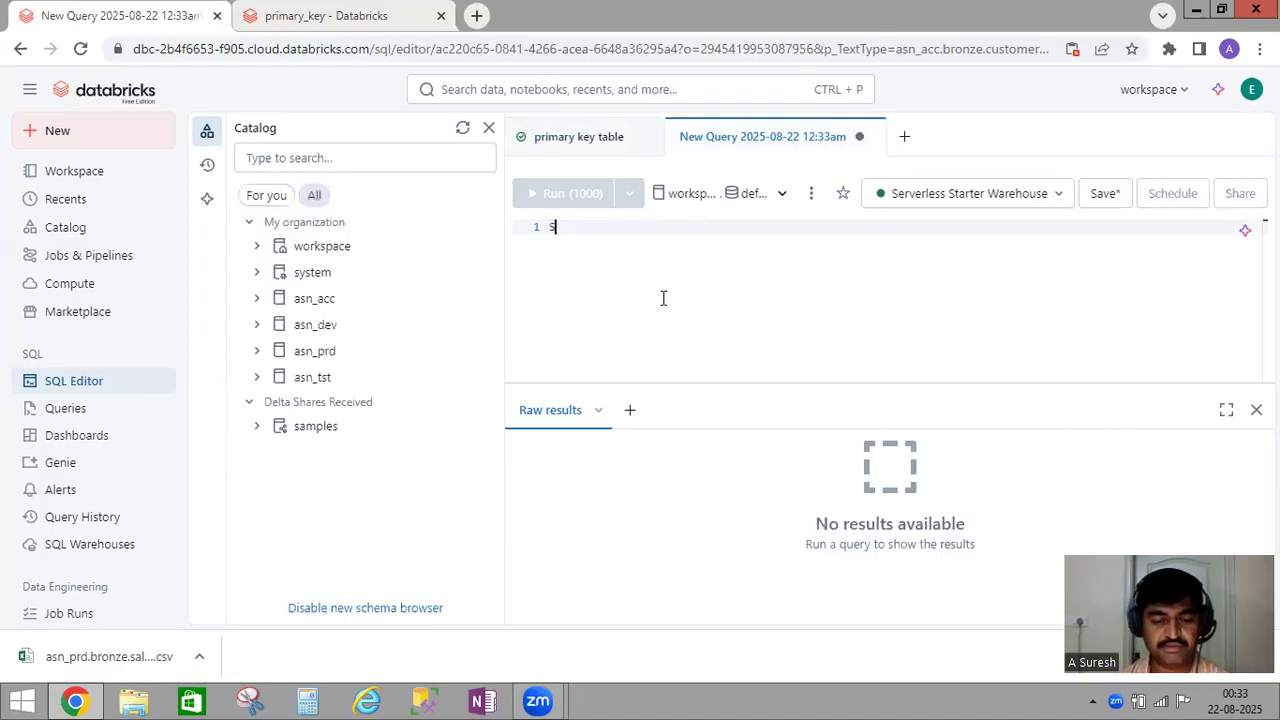
{"action": "type", "text": "ELECT"}
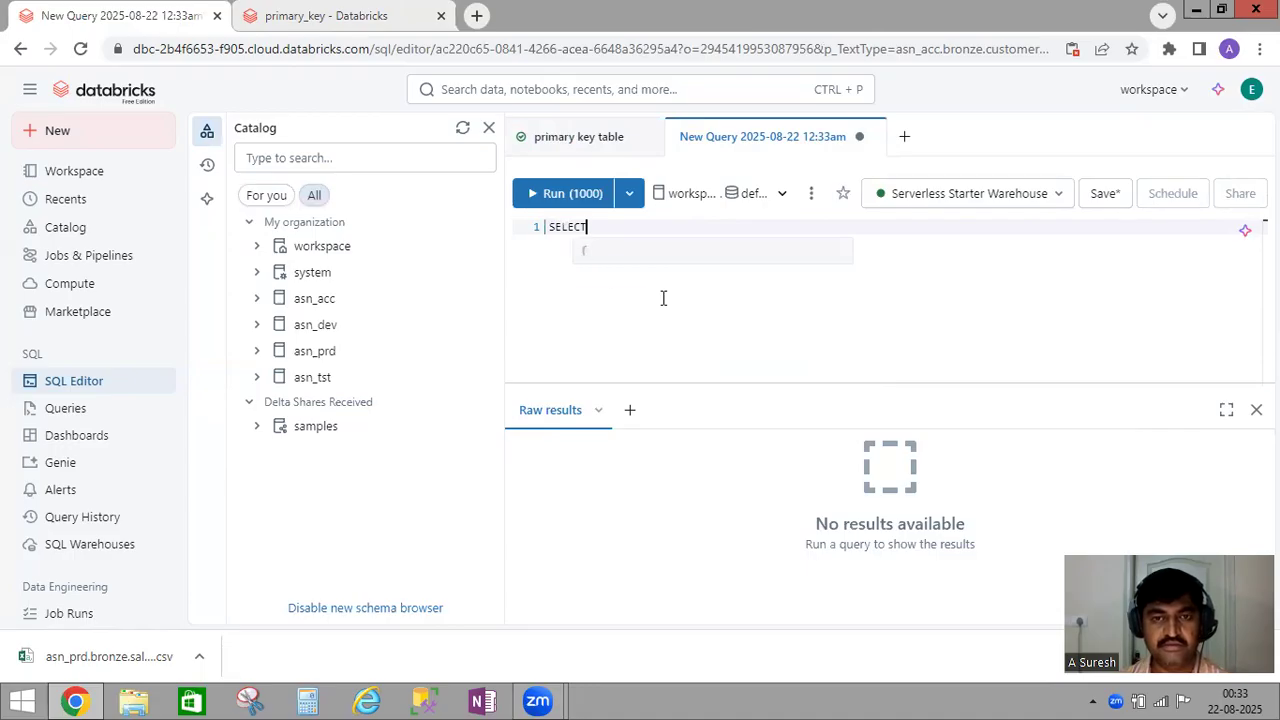
{"action": "type", "text": " * F"}
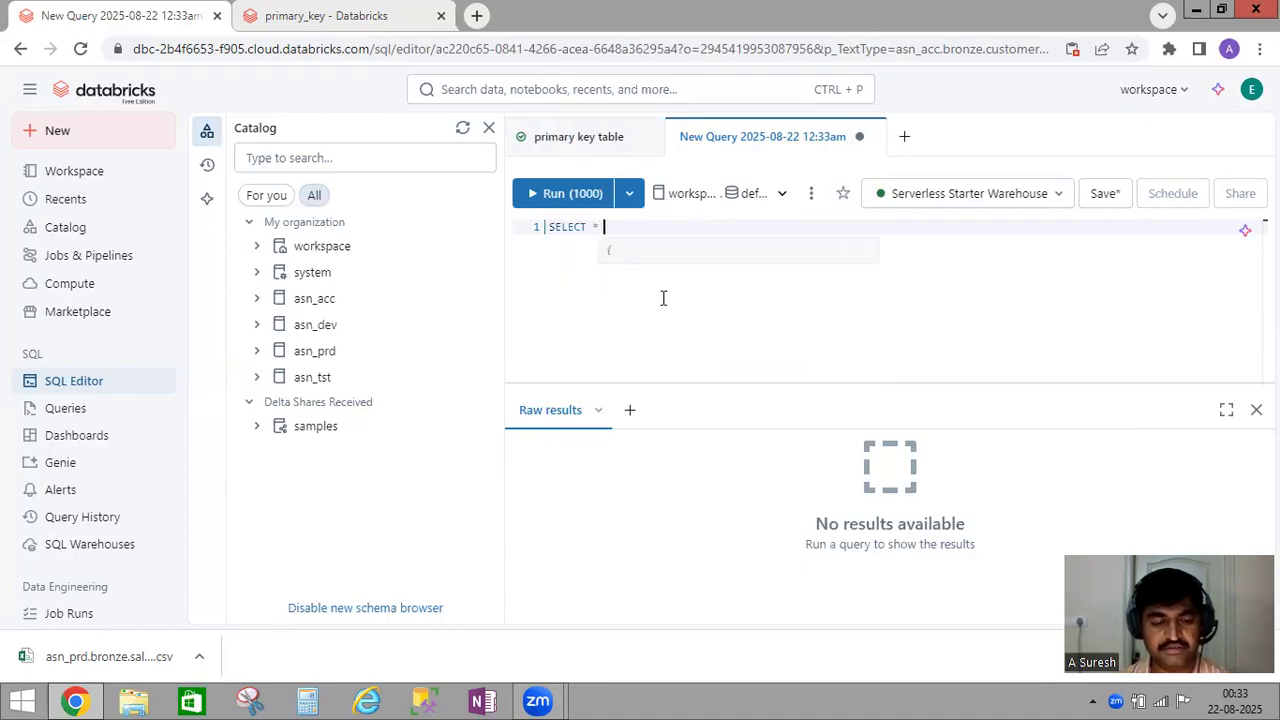
{"action": "type", "text": "ROM "}
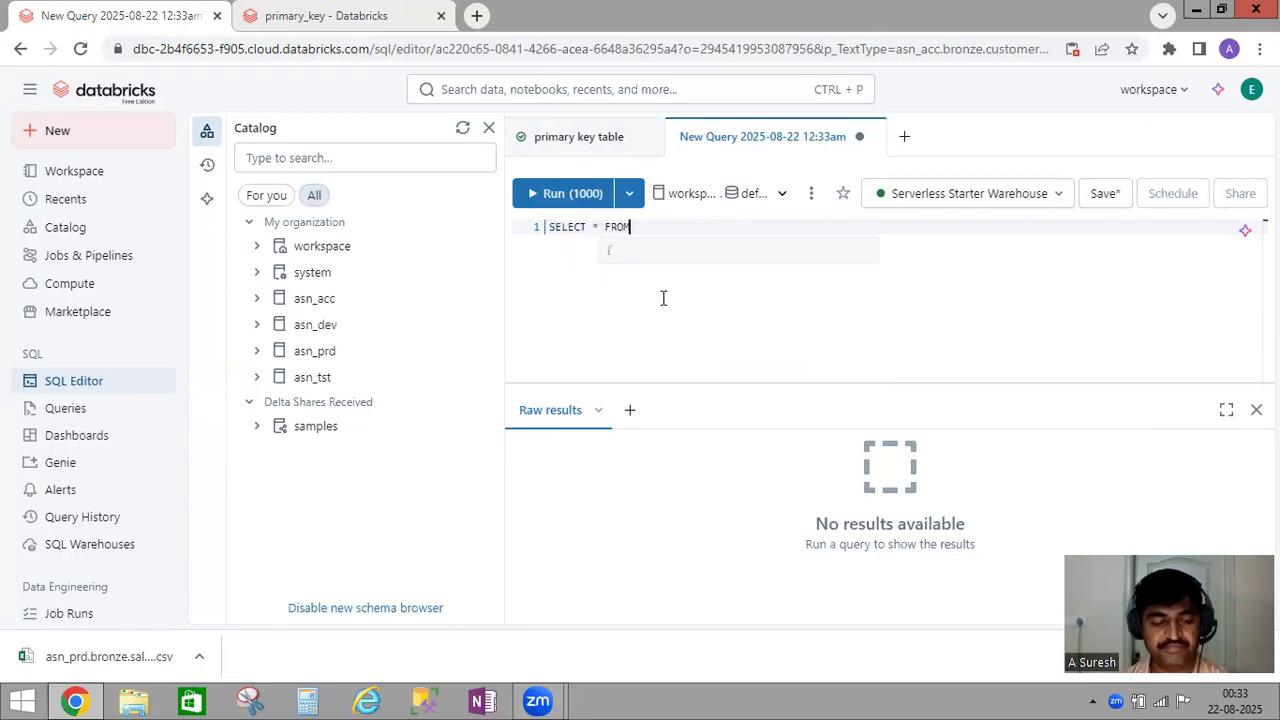
{"action": "type", "text": "v"}
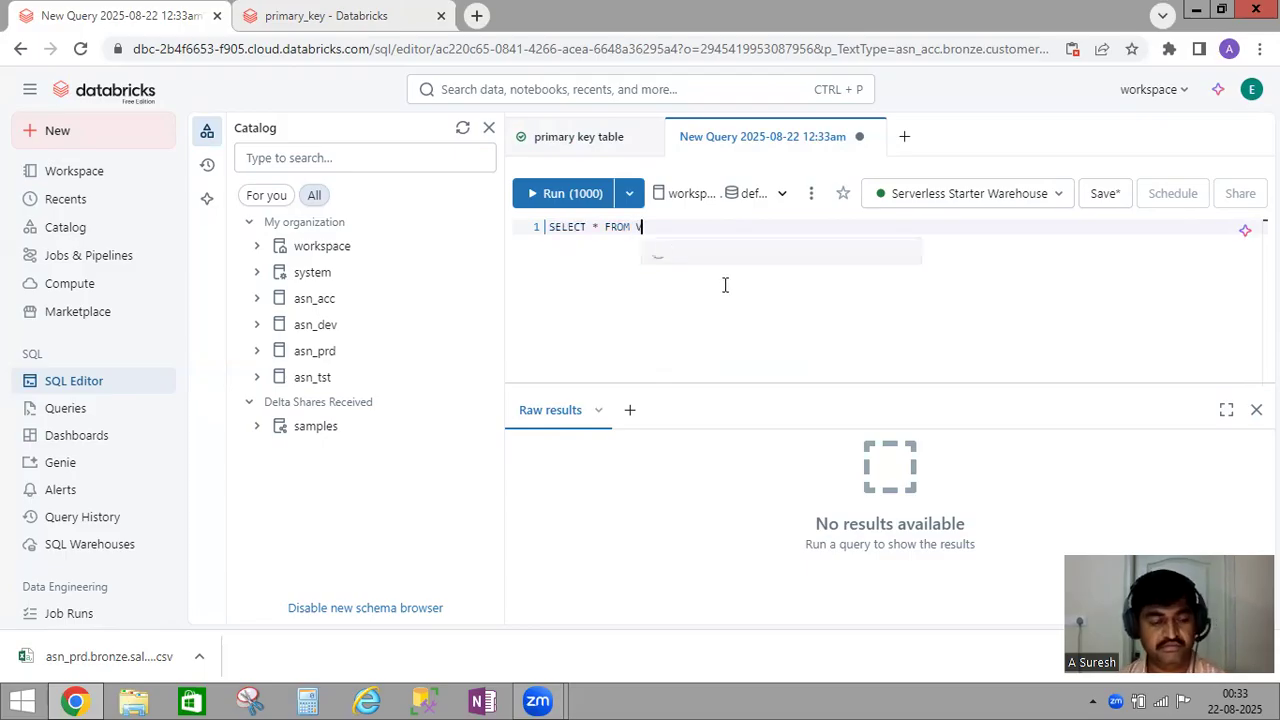
{"action": "key", "text": "BackSpace"}
{"action": "key", "text": "ctrl+v"}
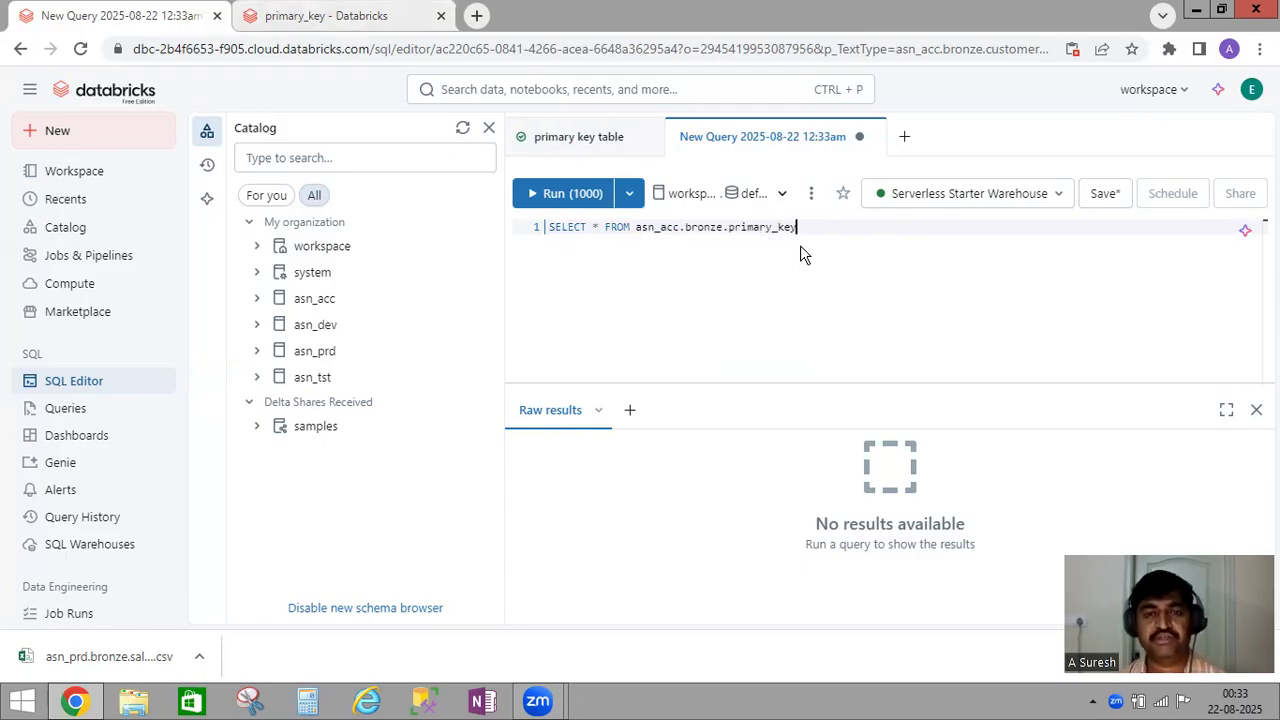
{"action": "left_click_drag", "start_coordinate": [636, 227], "coordinate": [806, 222]}
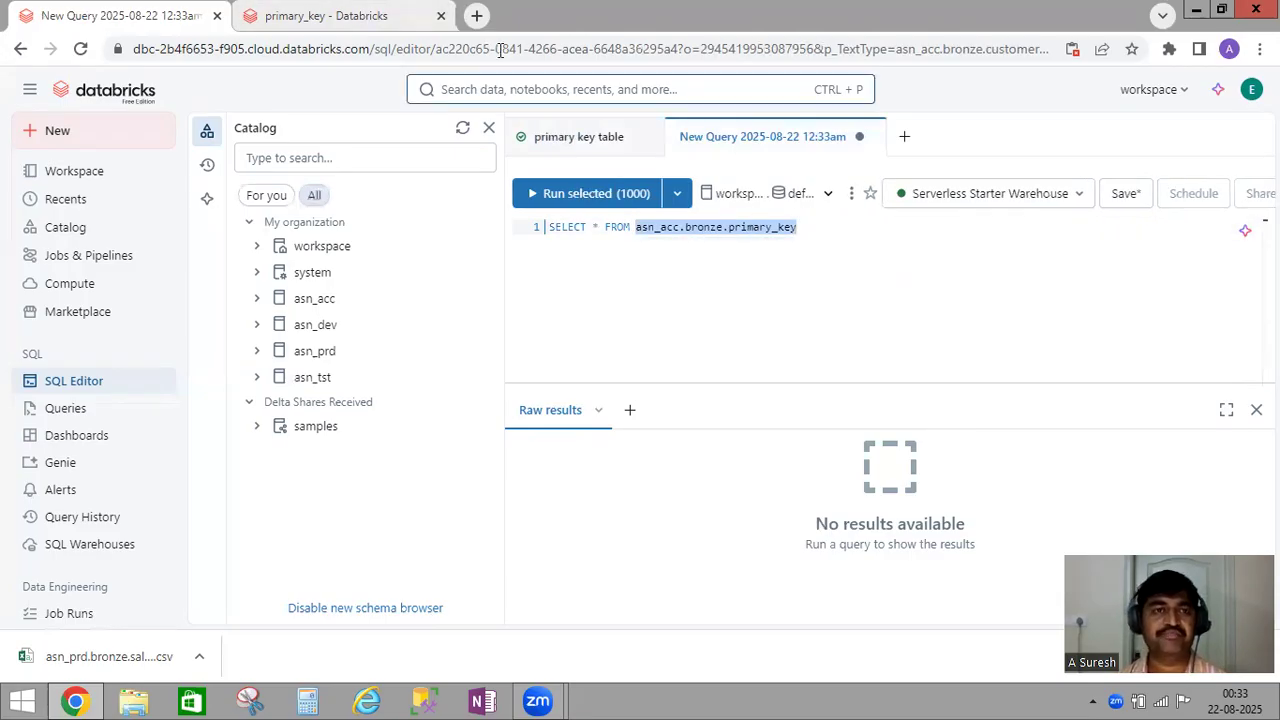
Step: Return to the catalog page and open the foreign_key table in the asn_acc bronze schema
{"action": "key", "text": "ctrl+Tab"}
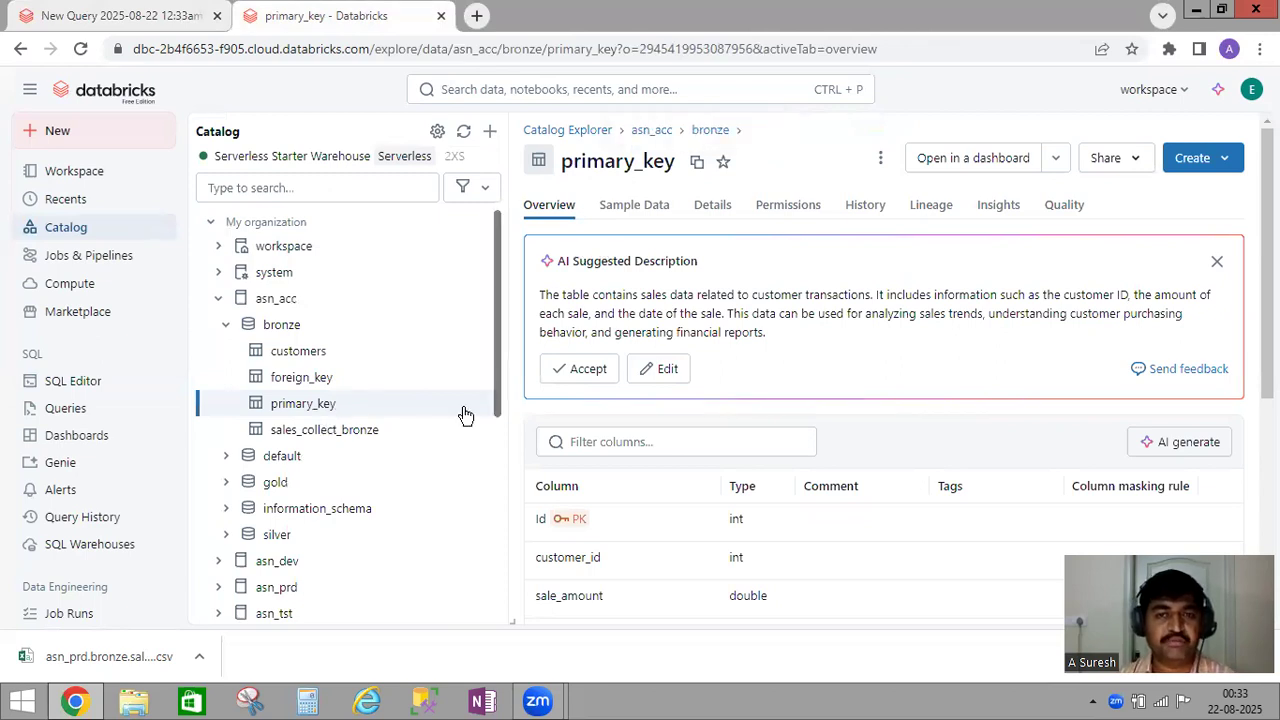
{"action": "left_click", "coordinate": [303, 378]}
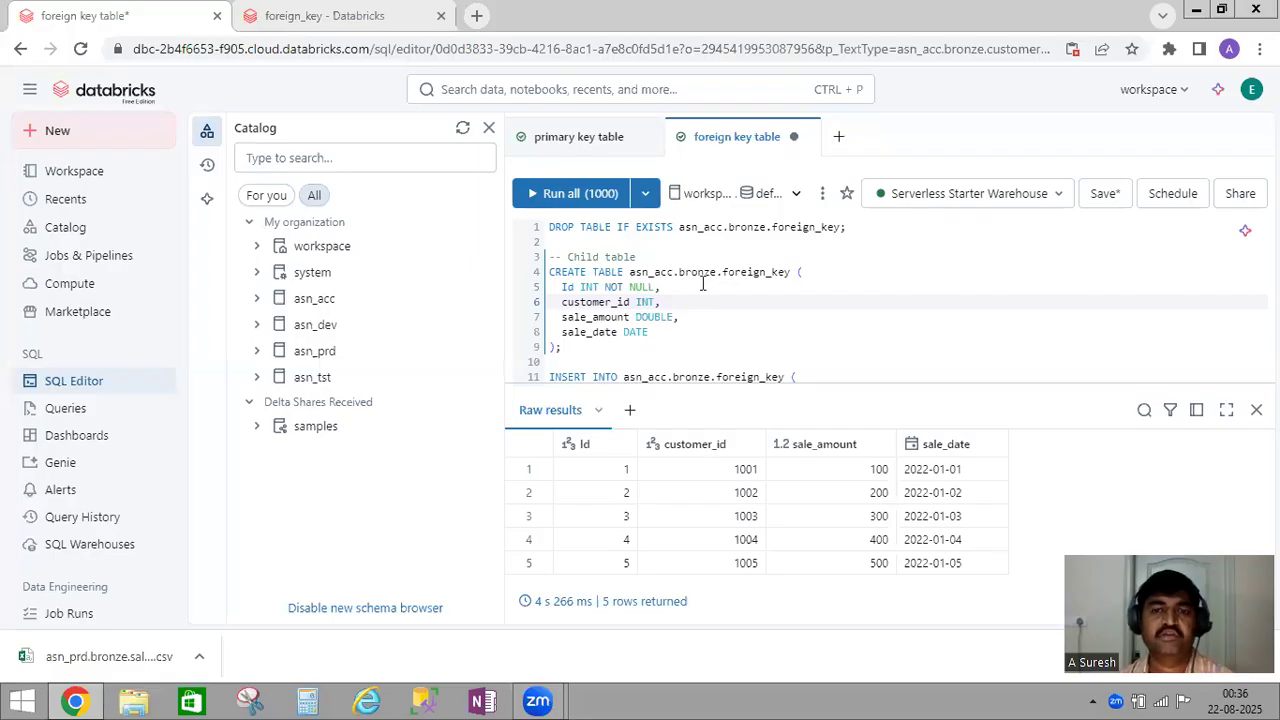
Step: Review the CREATE TABLE, INSERT and SELECT statements for asn_acc.bronze.foreign_key, and compare them with the table's columns in the catalog
{"action": "left_click", "coordinate": [690, 285]}
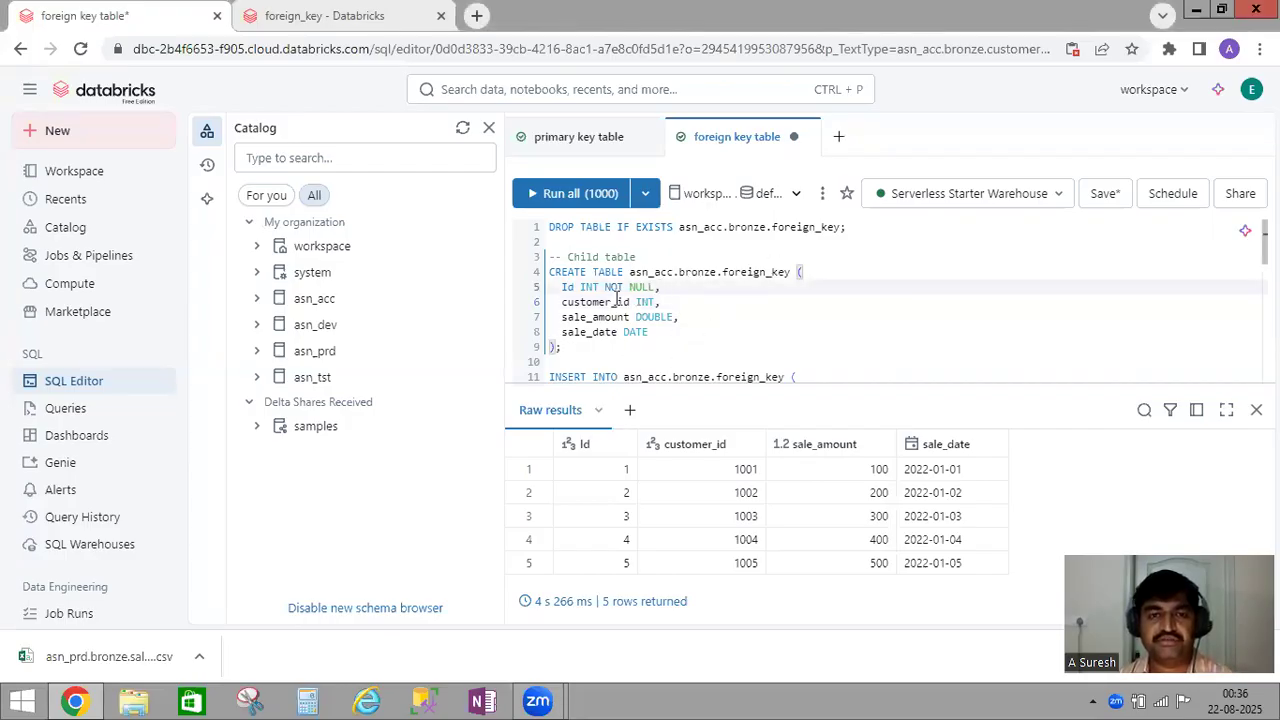
{"action": "left_click_drag", "start_coordinate": [571, 355], "coordinate": [550, 246]}
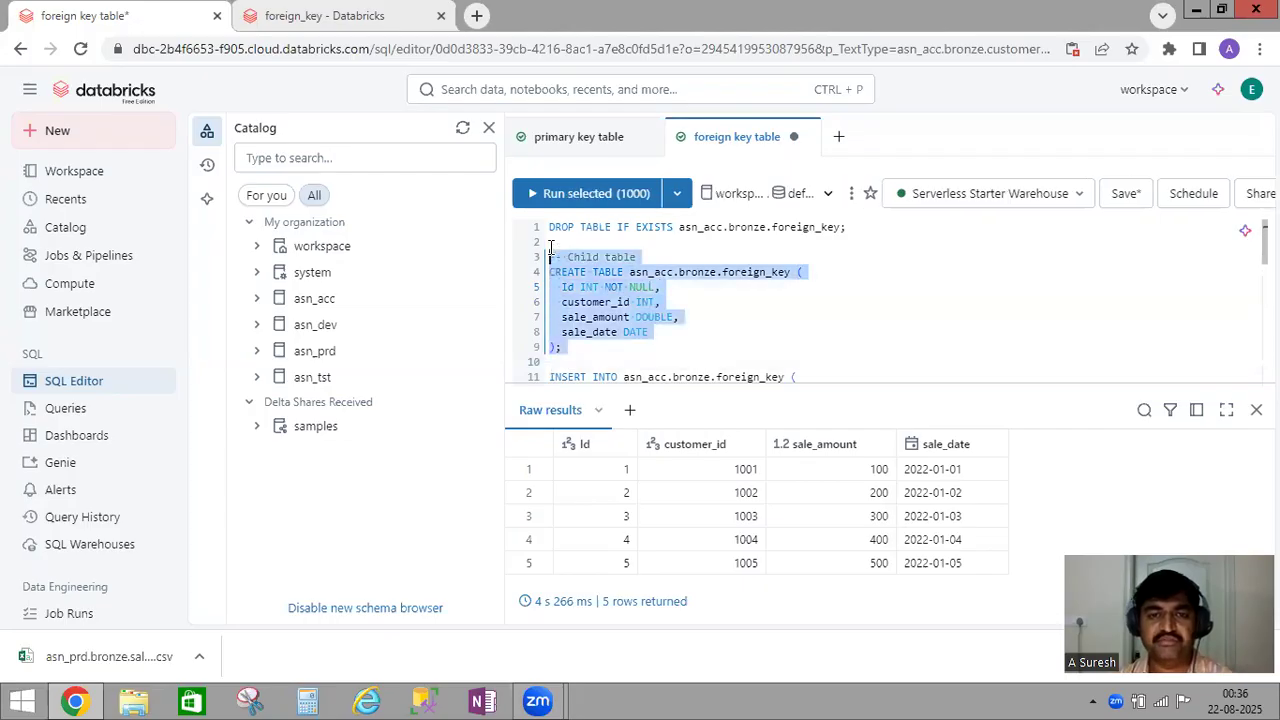
{"action": "left_click", "coordinate": [700, 306]}
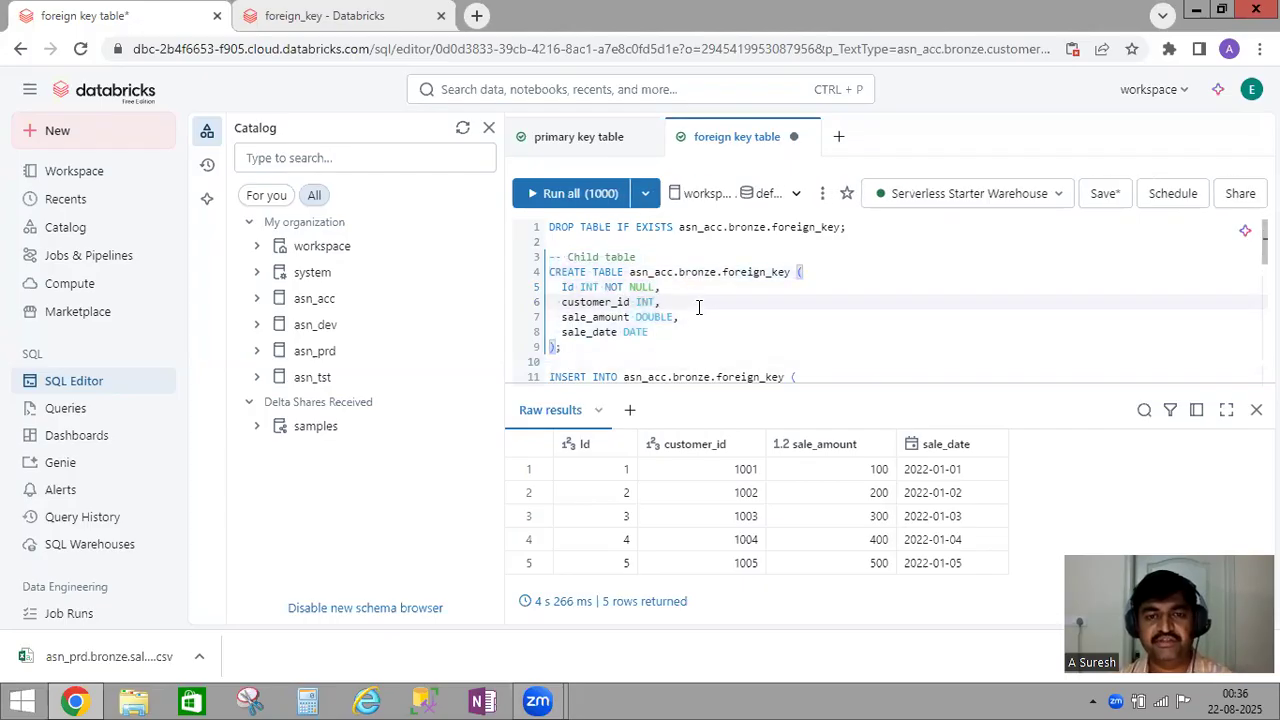
{"action": "scroll", "coordinate": [699, 307], "scroll_direction": "down", "scroll_amount": 3}
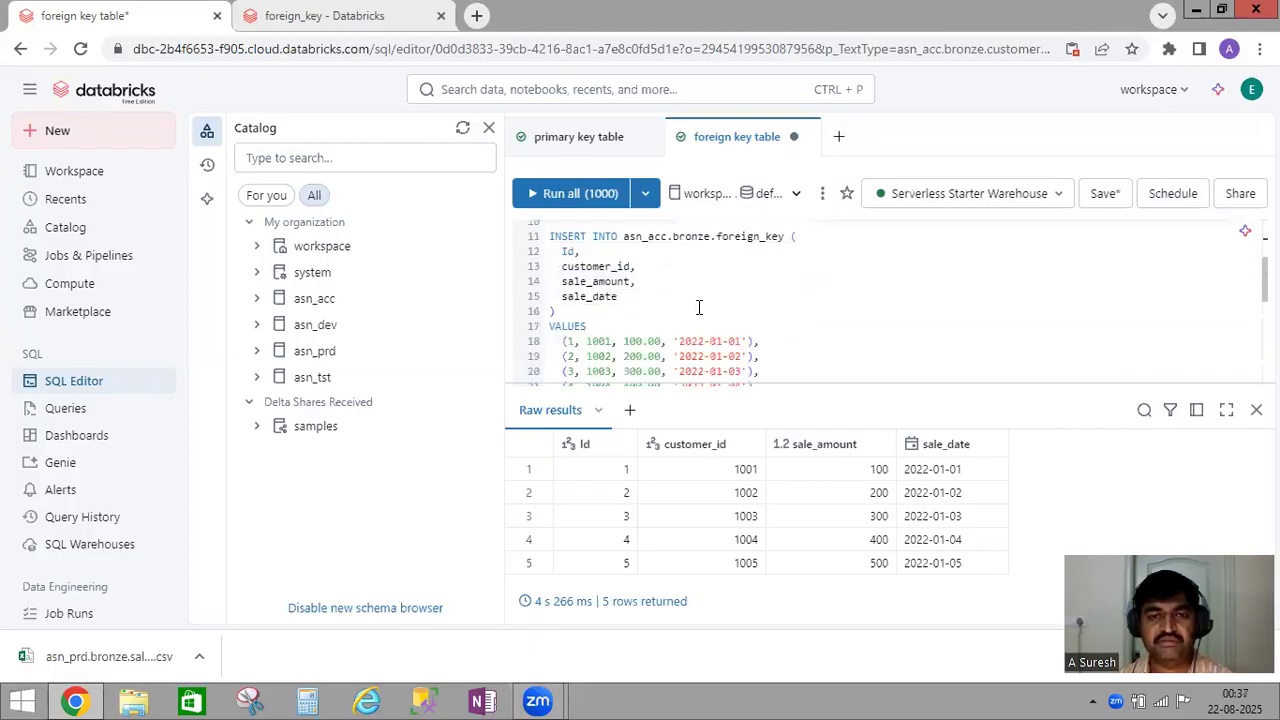
{"action": "scroll", "coordinate": [699, 307], "scroll_direction": "down", "scroll_amount": 2}
{"action": "left_click_drag", "start_coordinate": [803, 338], "coordinate": [545, 230]}
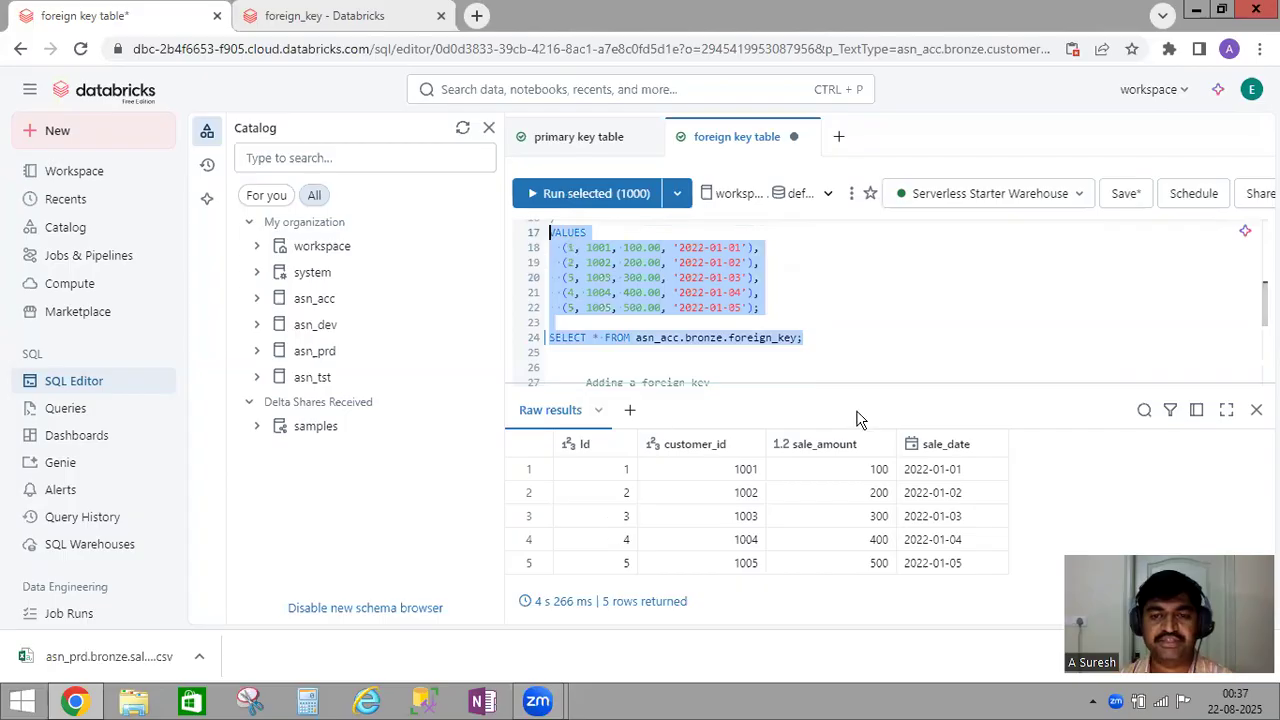
{"action": "left_click", "coordinate": [806, 342]}
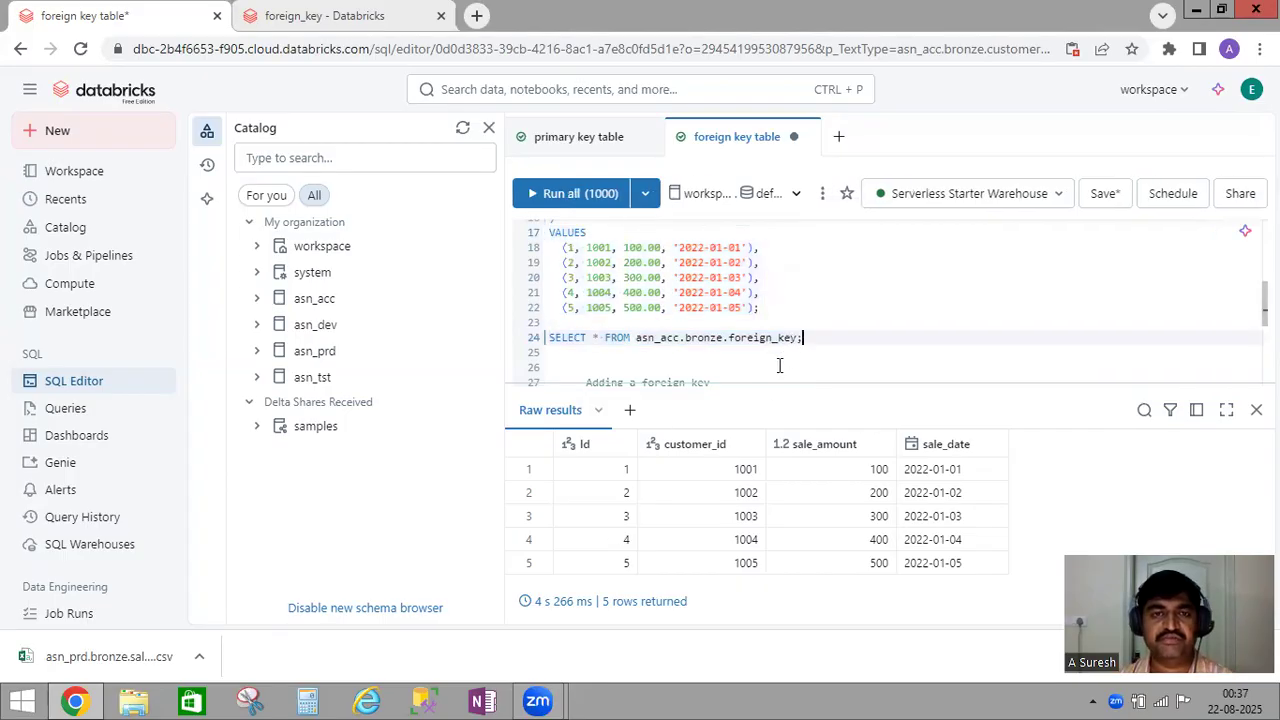
{"action": "left_click", "coordinate": [245, 18]}
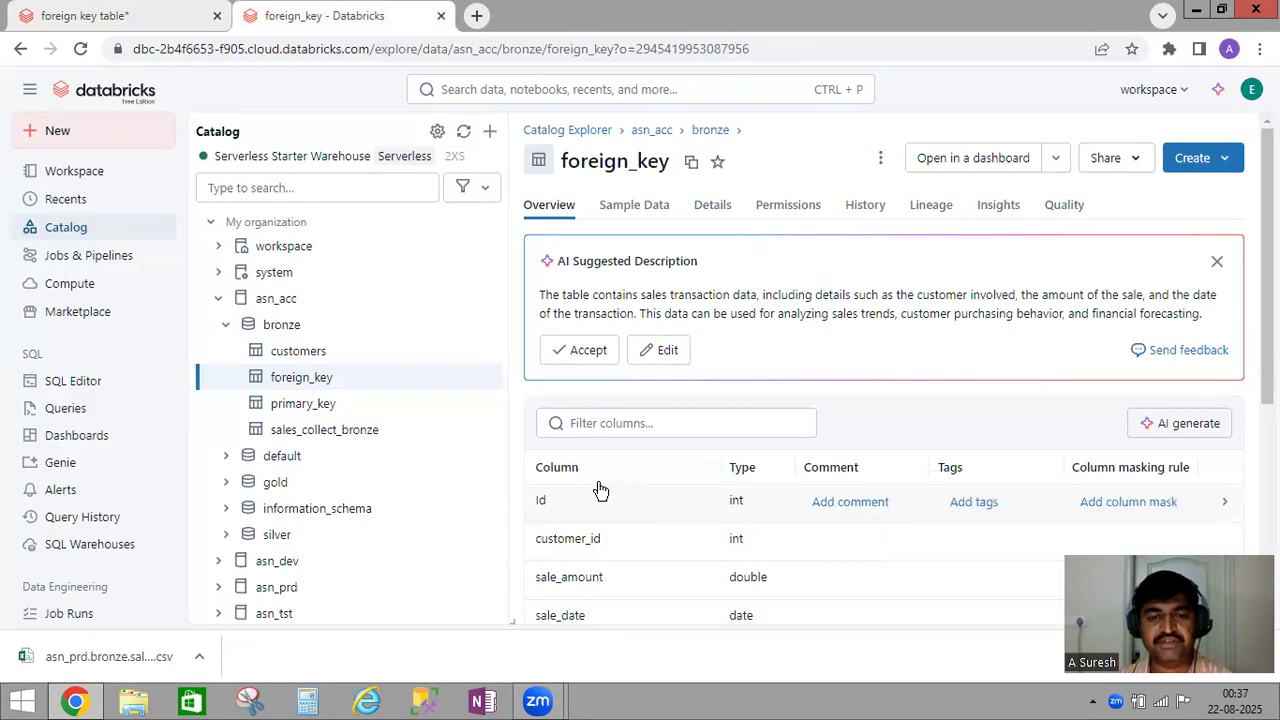
{"action": "left_click", "coordinate": [98, 16]}
Step: Uncomment the "Adding a foreign key" ALTER TABLE block at the end of the foreign key table query
{"action": "scroll", "coordinate": [828, 328], "scroll_direction": "down", "scroll_amount": 1}
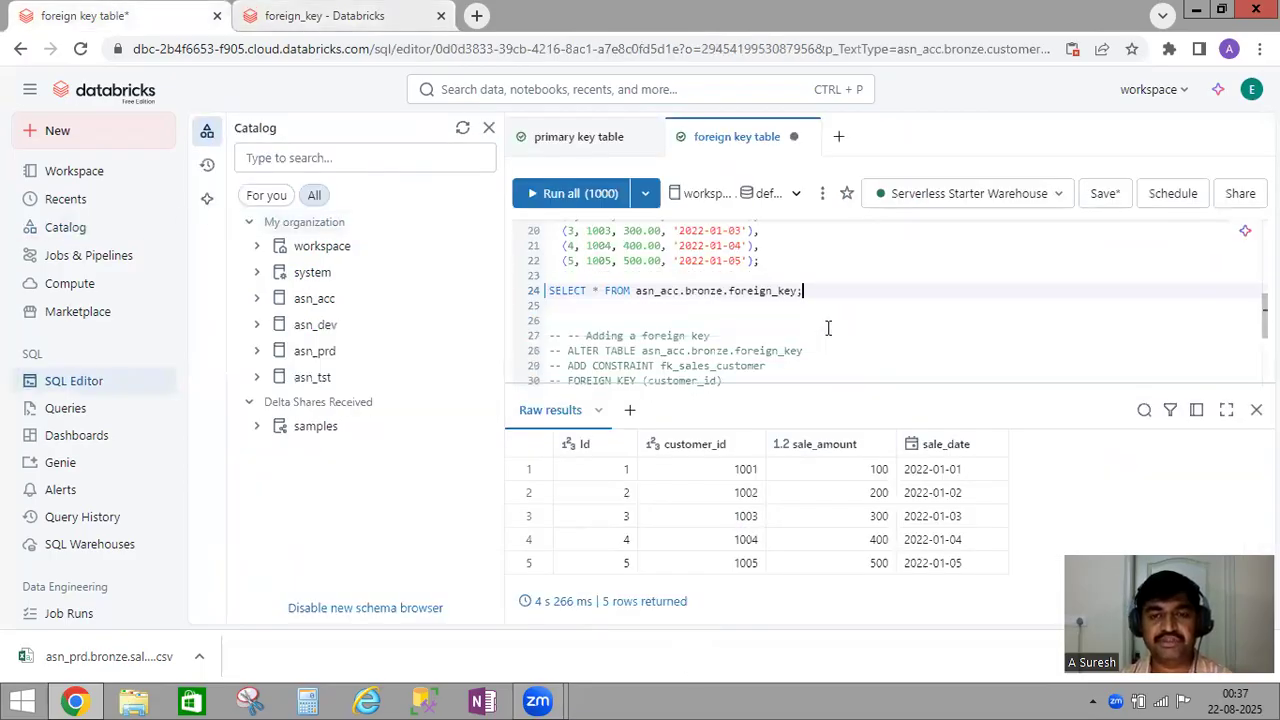
{"action": "scroll", "coordinate": [828, 328], "scroll_direction": "down", "scroll_amount": 1}
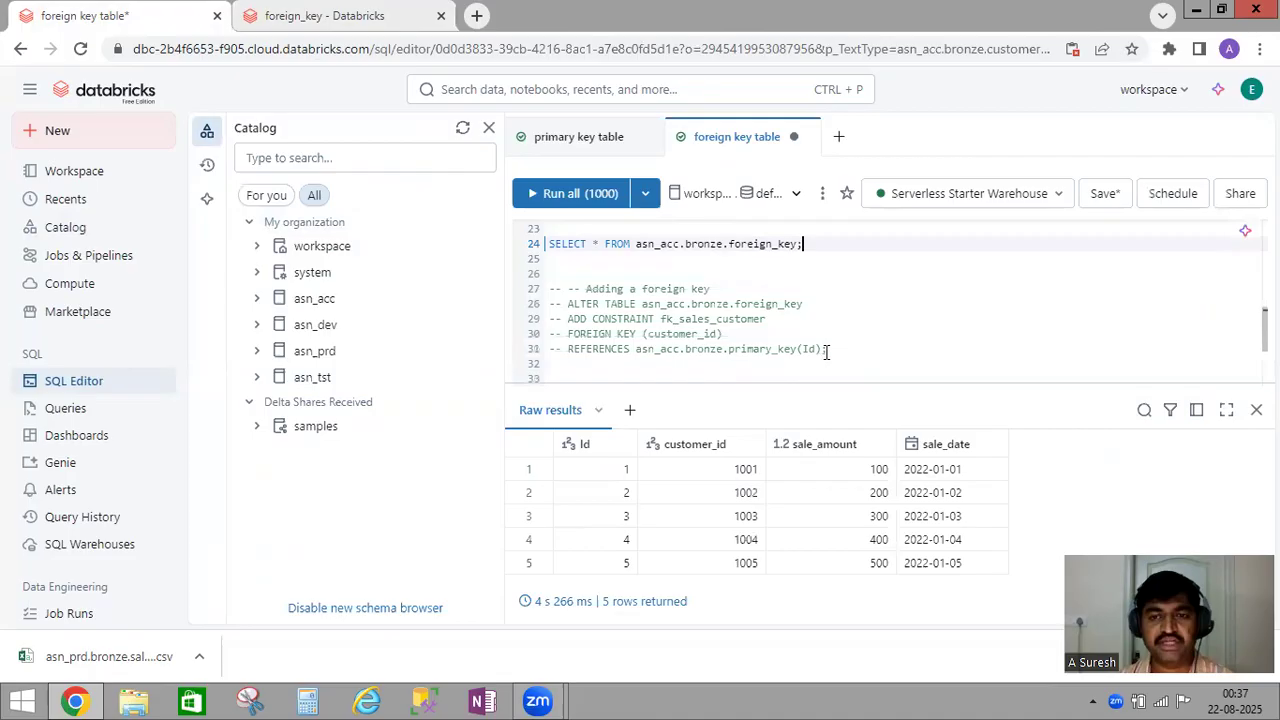
{"action": "left_click_drag", "start_coordinate": [838, 349], "coordinate": [548, 289]}
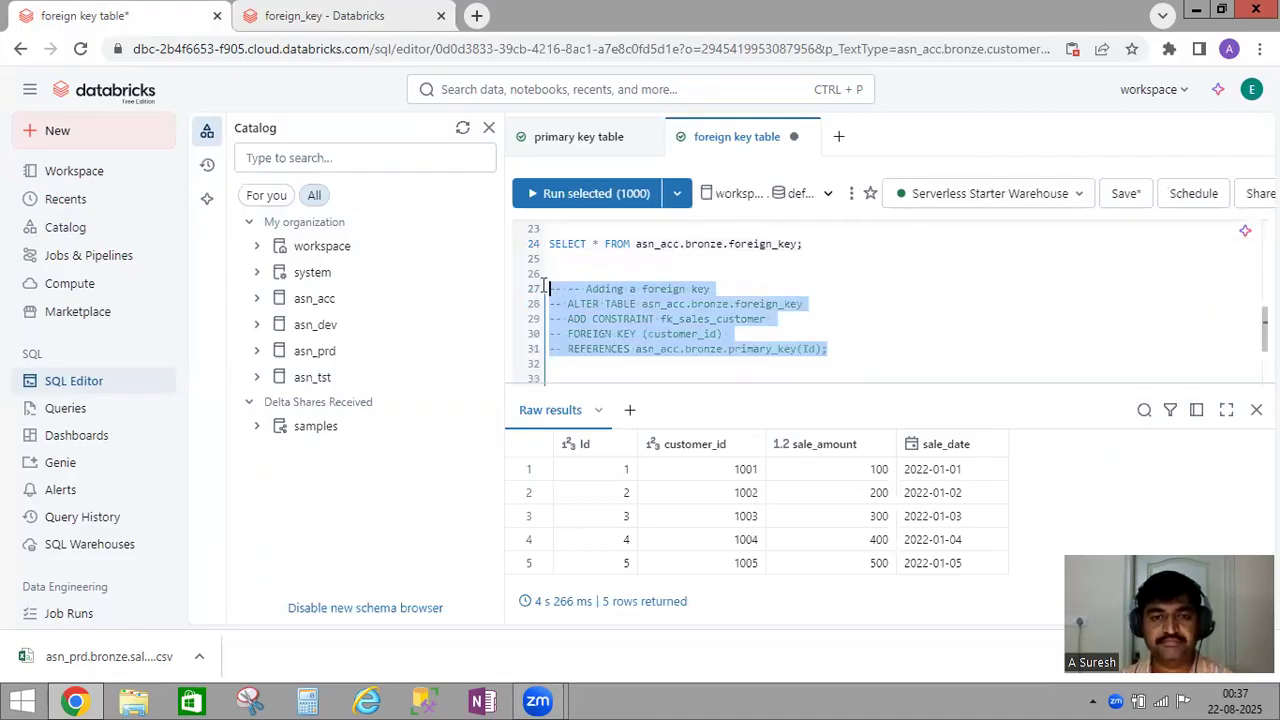
{"action": "key", "text": "ctrl+slash"}
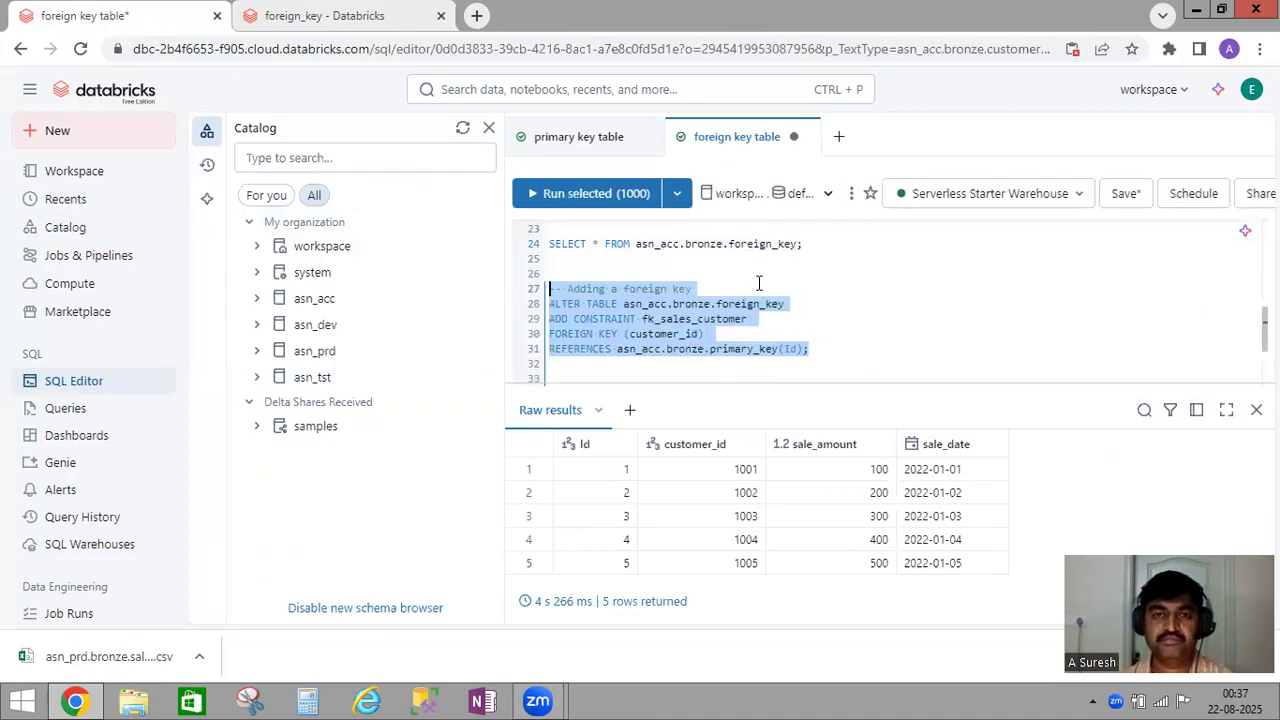
{"action": "left_click", "coordinate": [751, 288]}
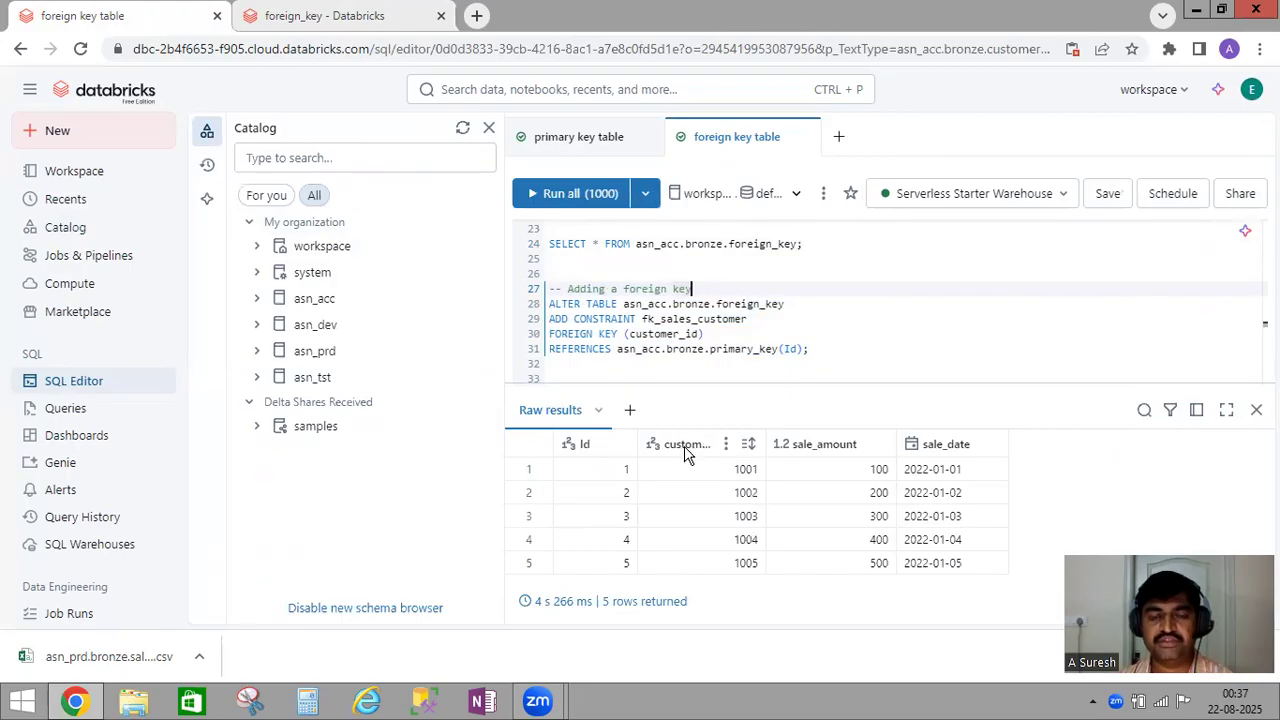
Step: Run the ALTER TABLE statement adding constraint fk_sales_customer, with foreign key customer_id referencing asn_acc.bronze.primary_key(Id)
{"action": "double_click", "coordinate": [654, 335]}
{"action": "double_click", "coordinate": [596, 349]}
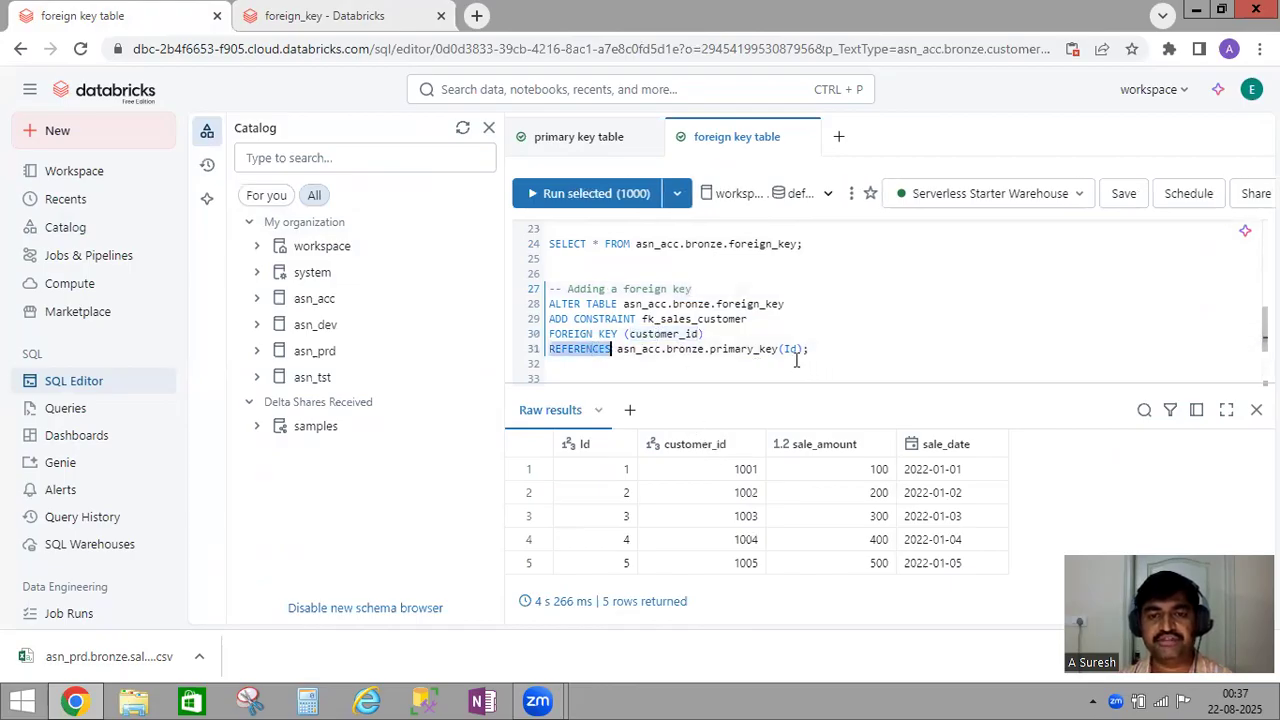
{"action": "left_click", "coordinate": [790, 350]}
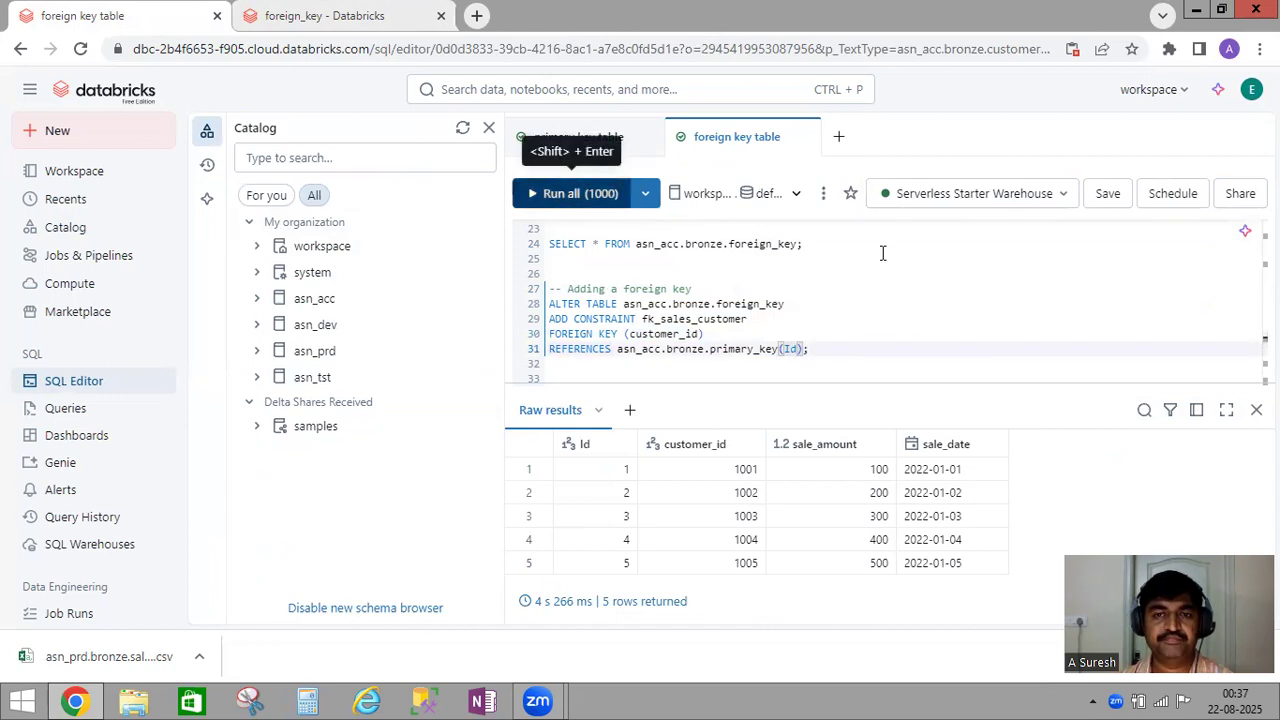
{"action": "key", "text": "shift+Return"}
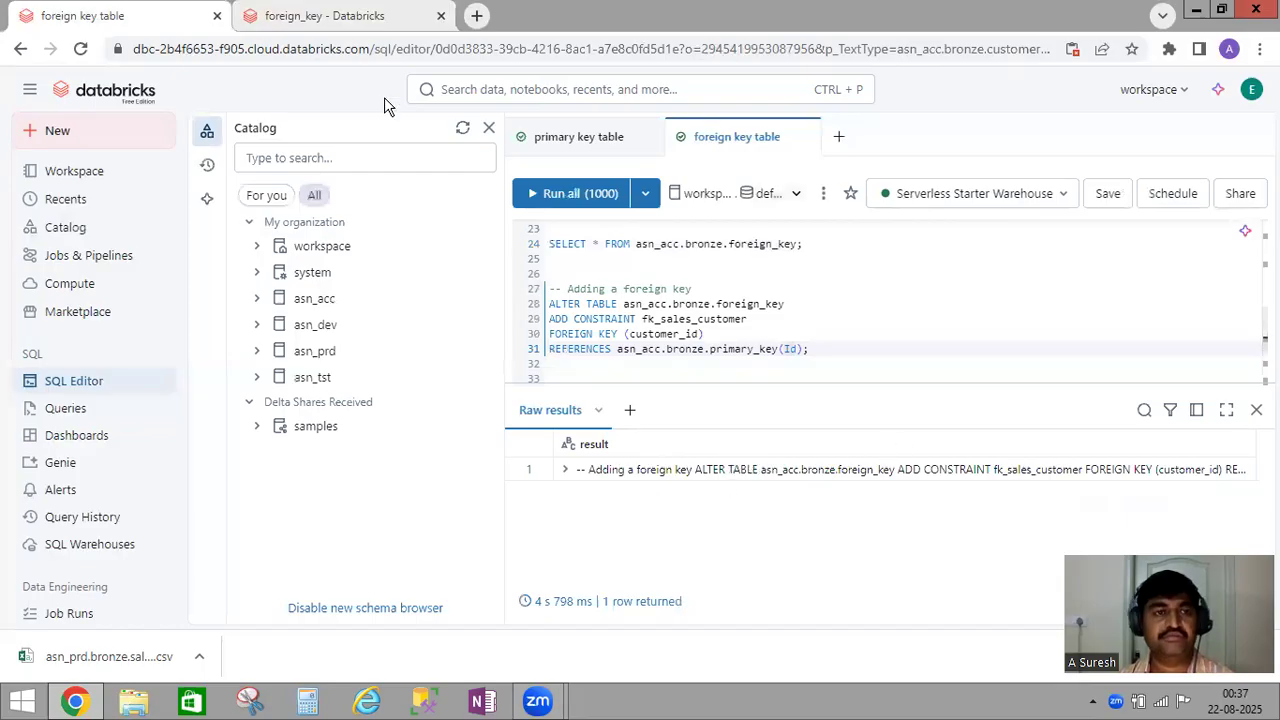
Step: Return to the foreign_key table's catalog page and refresh the catalog to check its columns for the new constraint
{"action": "left_click", "coordinate": [362, 17]}
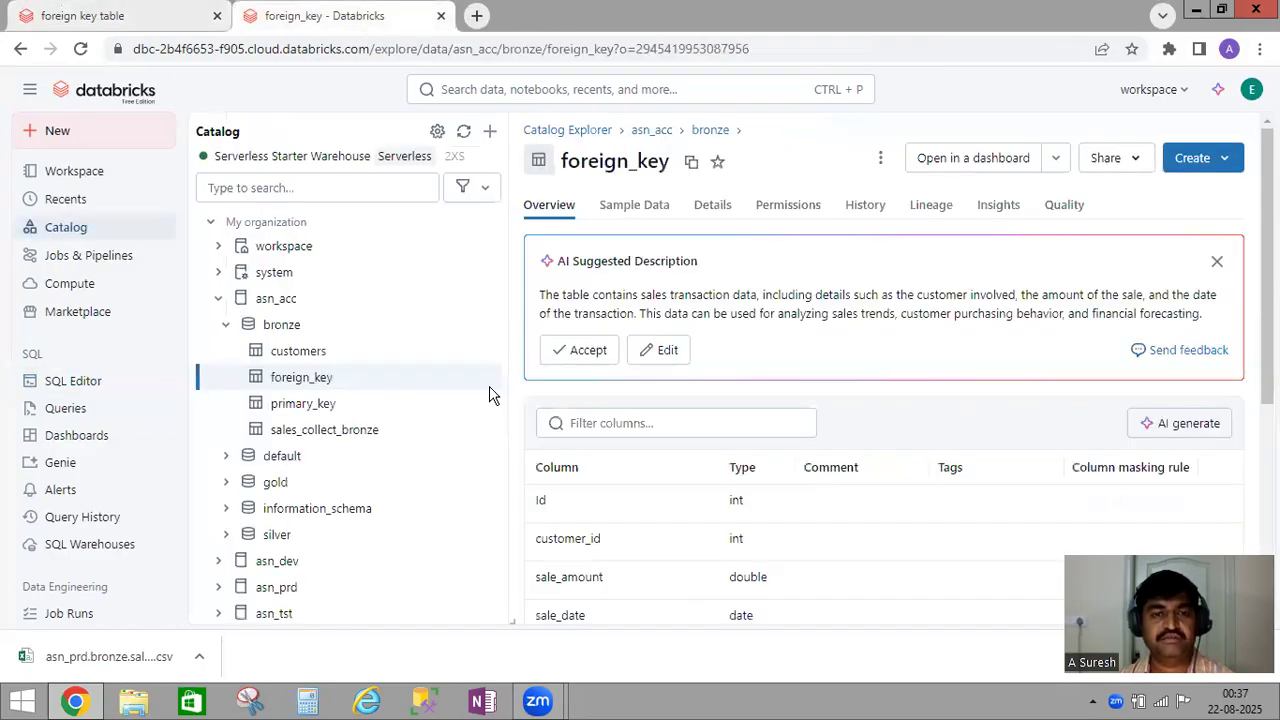
{"action": "left_click", "coordinate": [437, 134]}
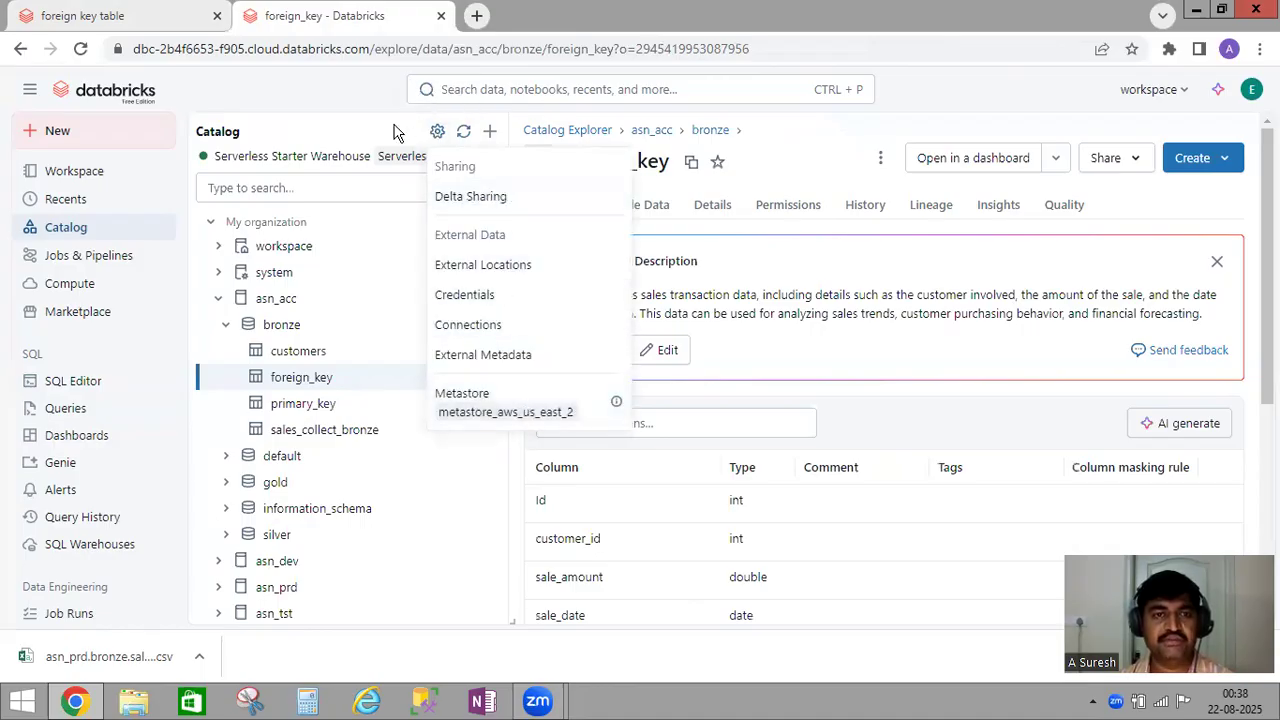
{"action": "left_click", "coordinate": [465, 134]}
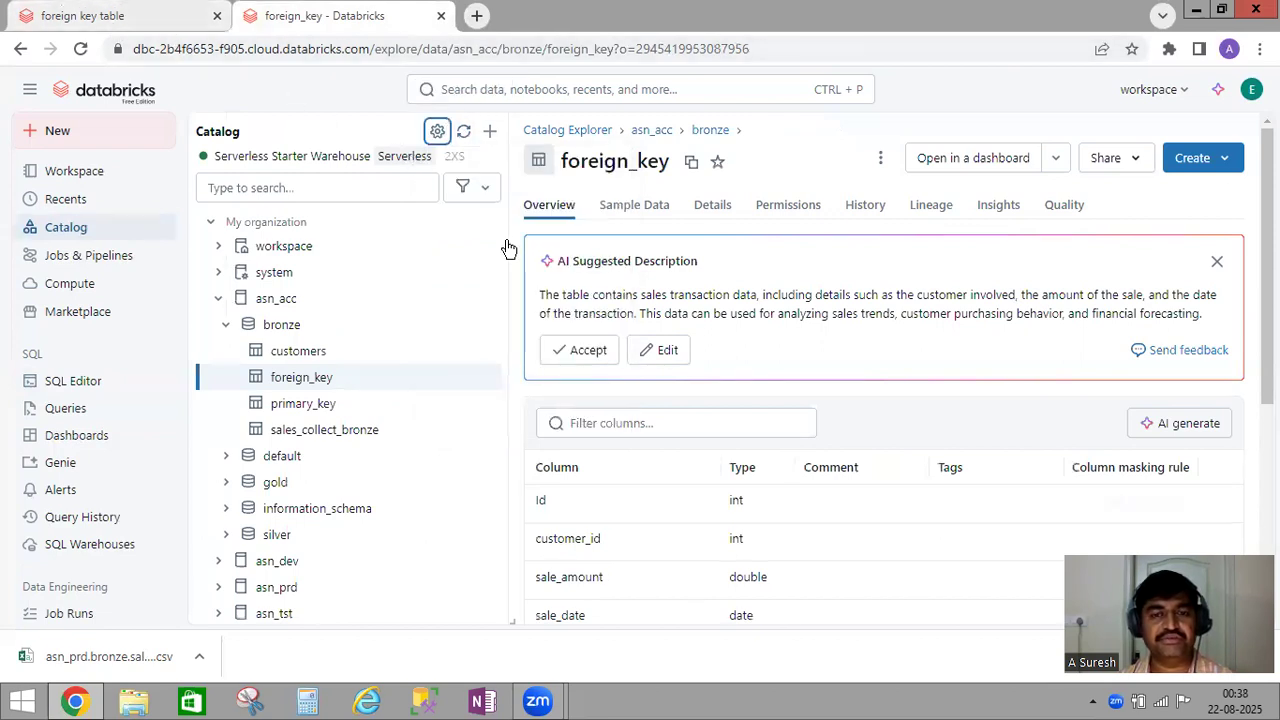
{"action": "left_click", "coordinate": [463, 134]}
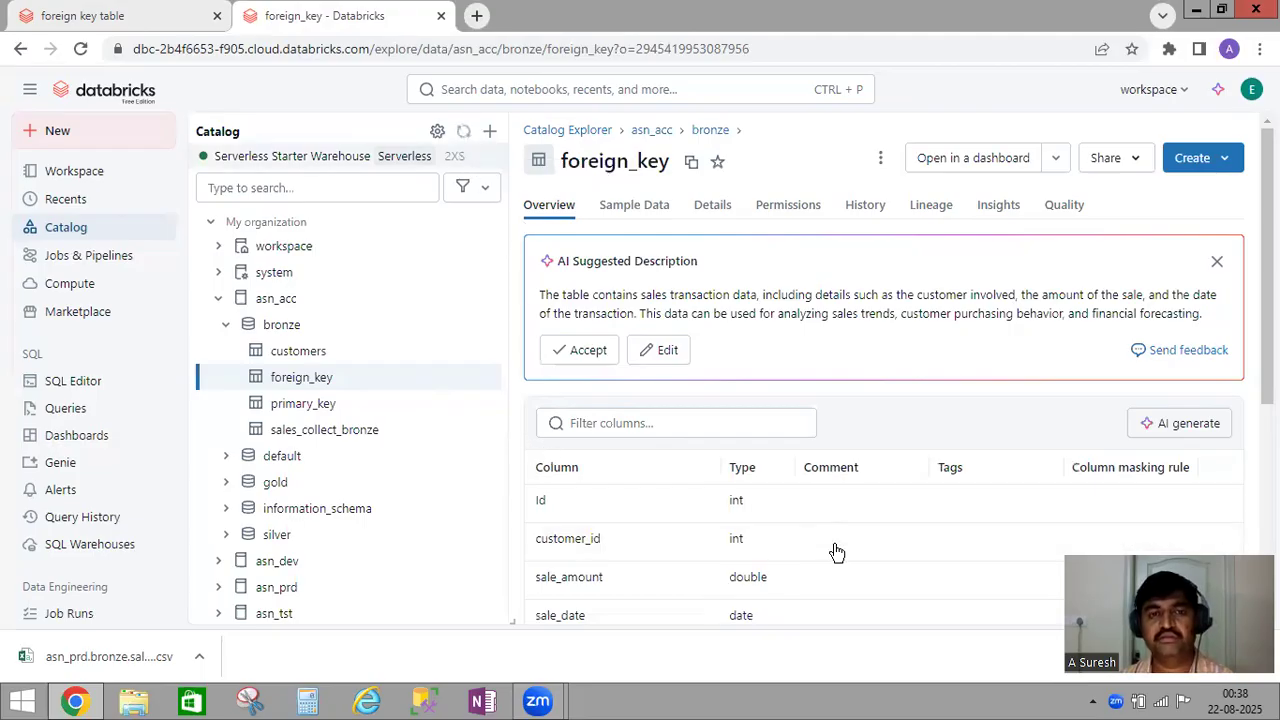
{"action": "mouse_move", "coordinate": [837, 552]}
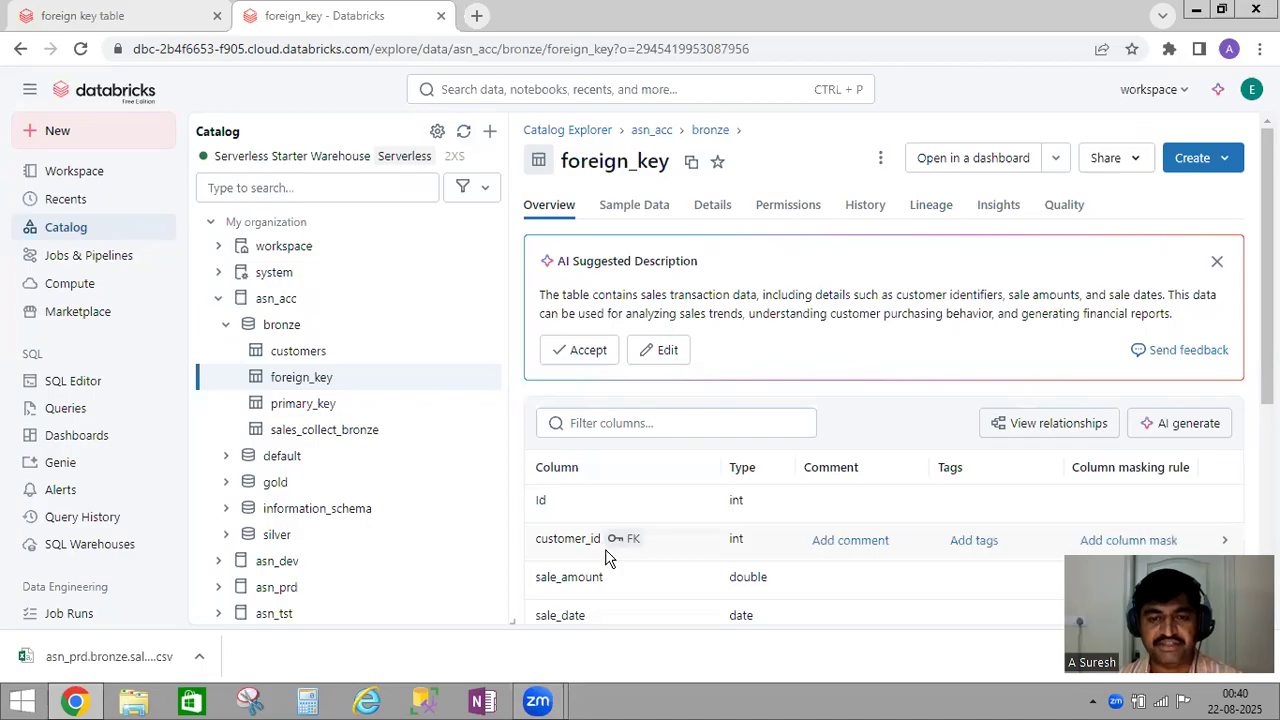
Step: View the foreign_key table's entity relationship diagram with all columns of both tables expanded, and close the diagram
{"action": "mouse_move", "coordinate": [630, 541]}
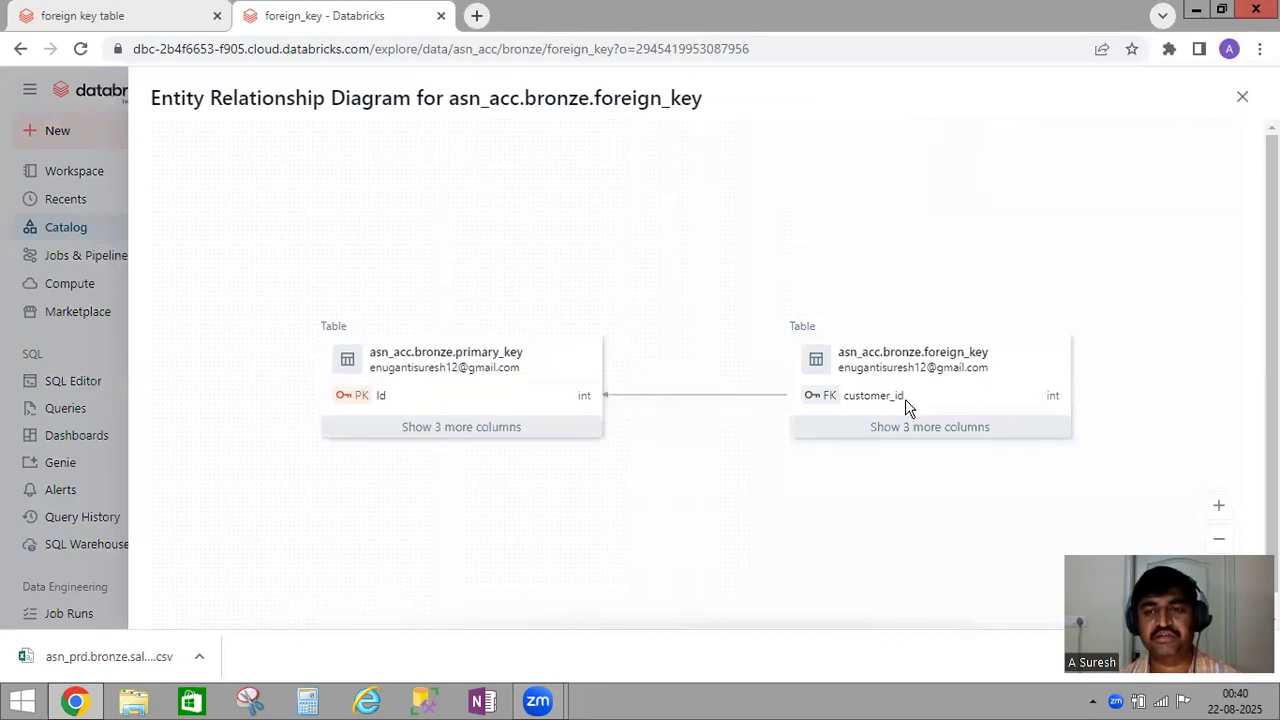
{"action": "left_click", "coordinate": [430, 432]}
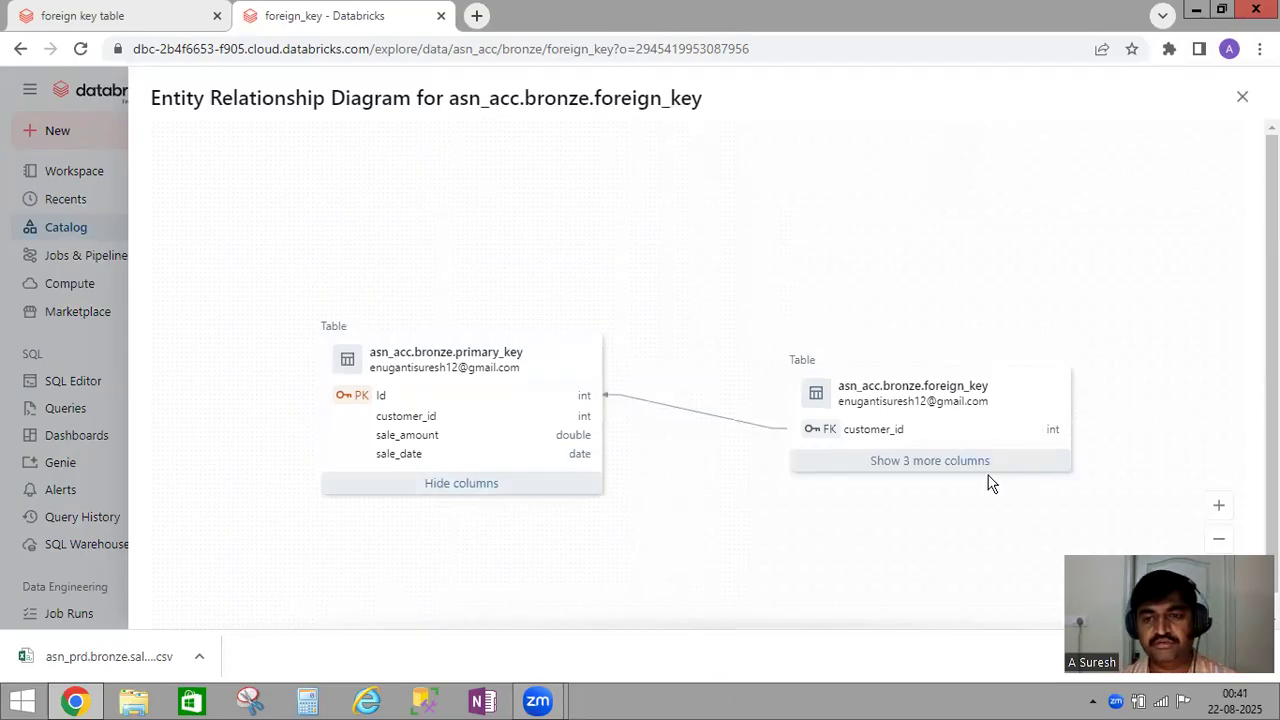
{"action": "left_click", "coordinate": [893, 462]}
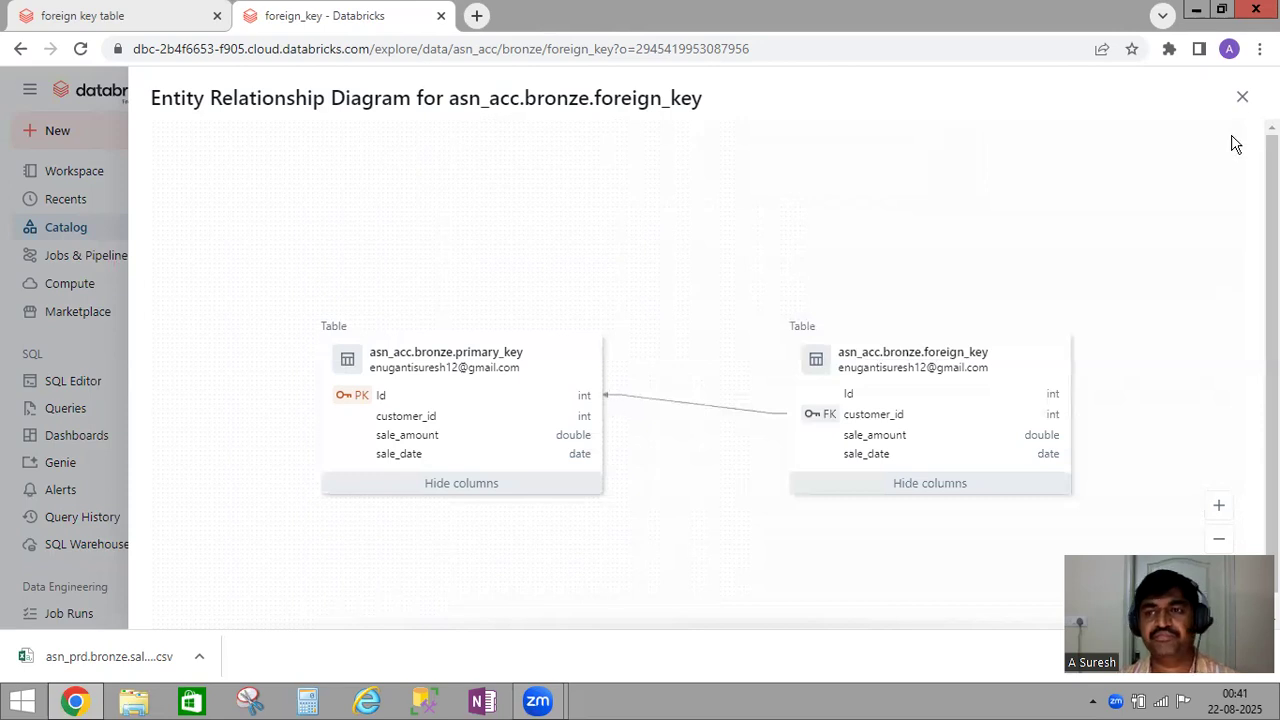
{"action": "left_click", "coordinate": [1243, 103]}
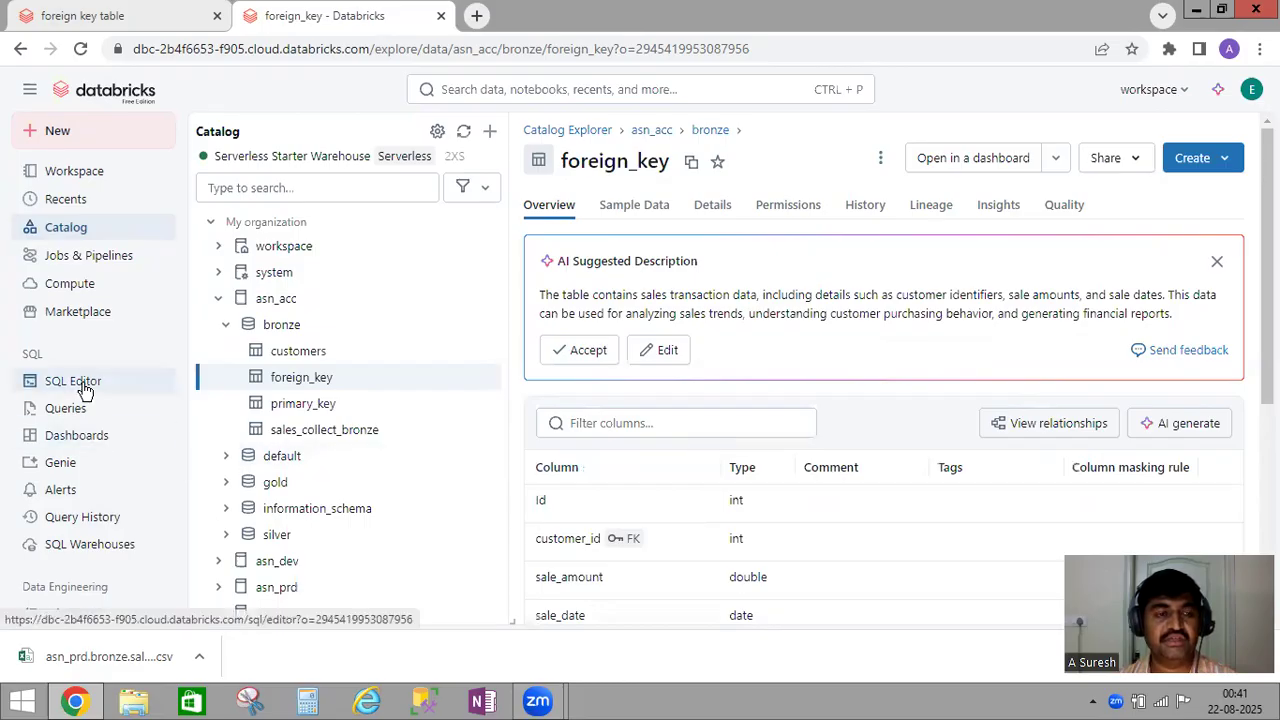
Step: Open the query history, check its user filter, and set the time range to the last 14 days
{"action": "left_click", "coordinate": [103, 517]}
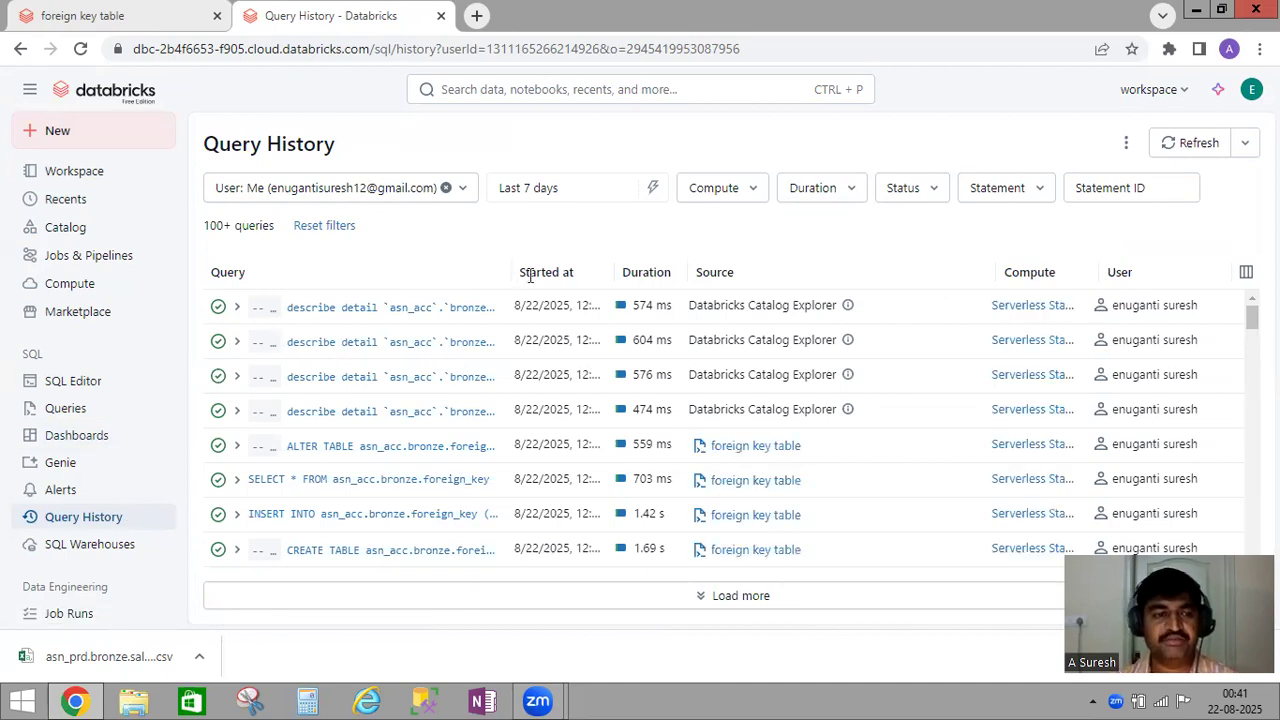
{"action": "left_click", "coordinate": [457, 200]}
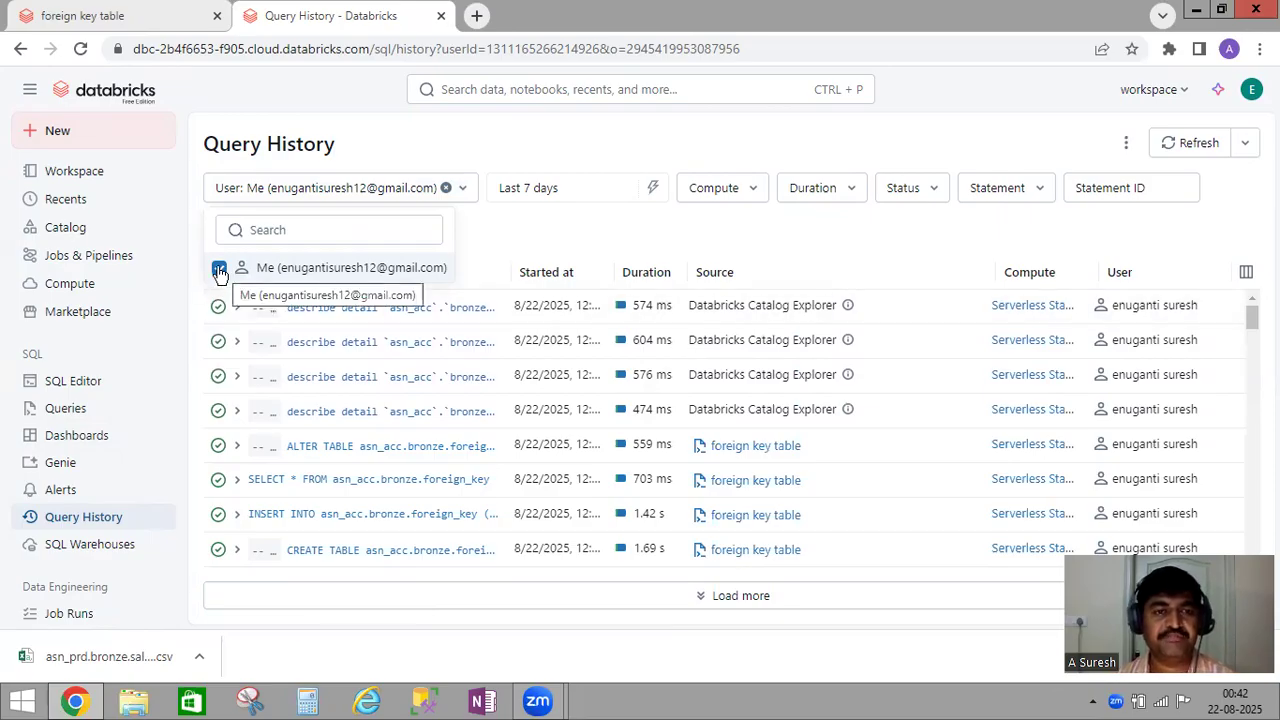
{"action": "left_click", "coordinate": [522, 235]}
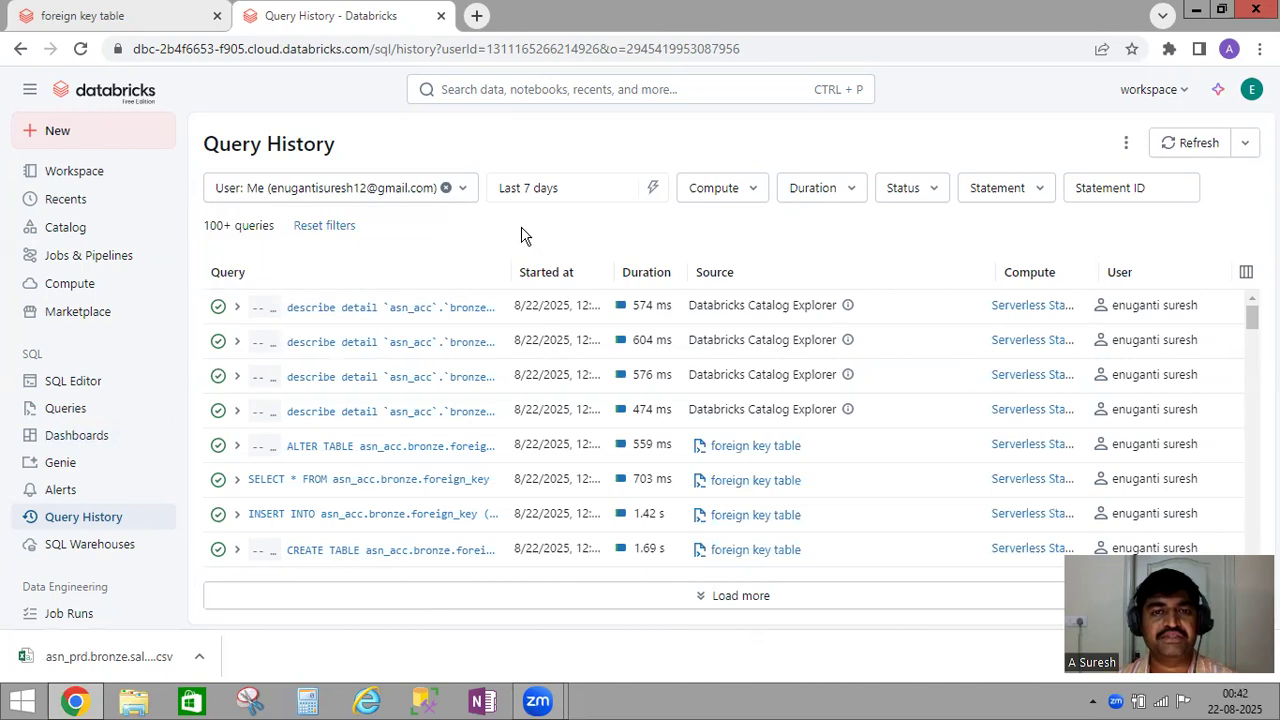
{"action": "left_click", "coordinate": [650, 193]}
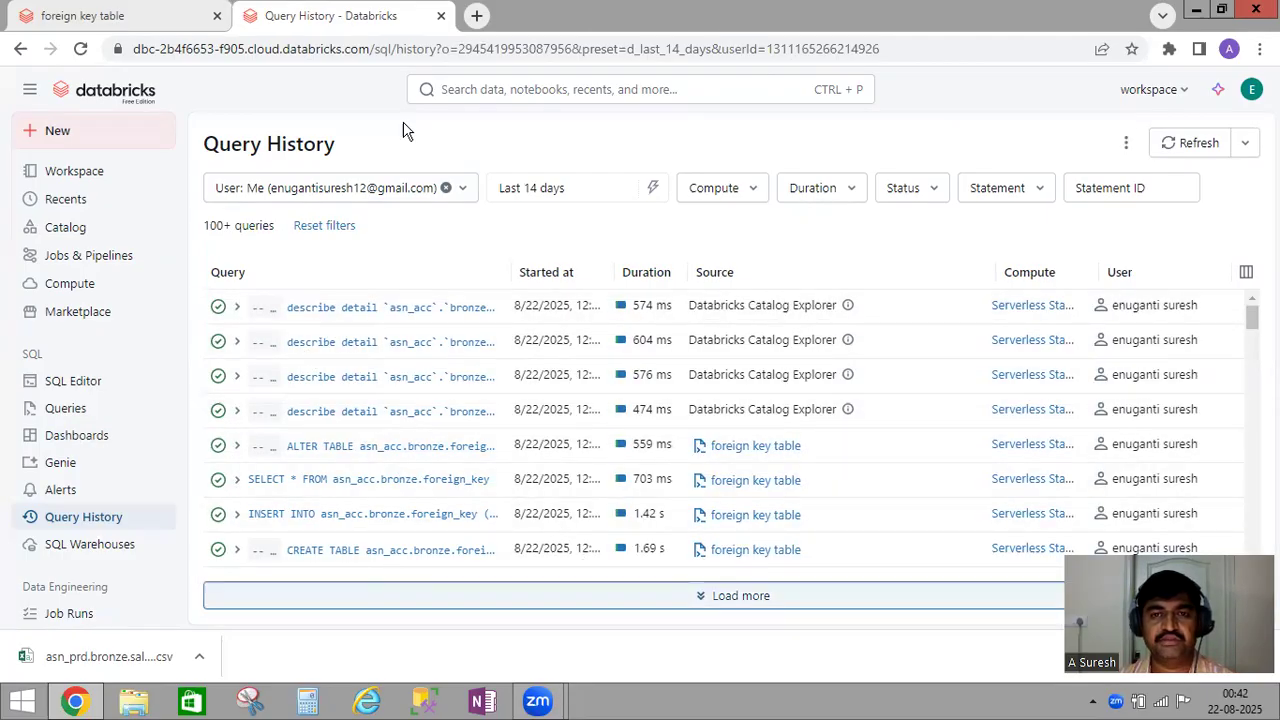
Step: Examine the full query text of the most recent describe detail query for foreign_key, and collapse its entry
{"action": "left_click", "coordinate": [237, 330]}
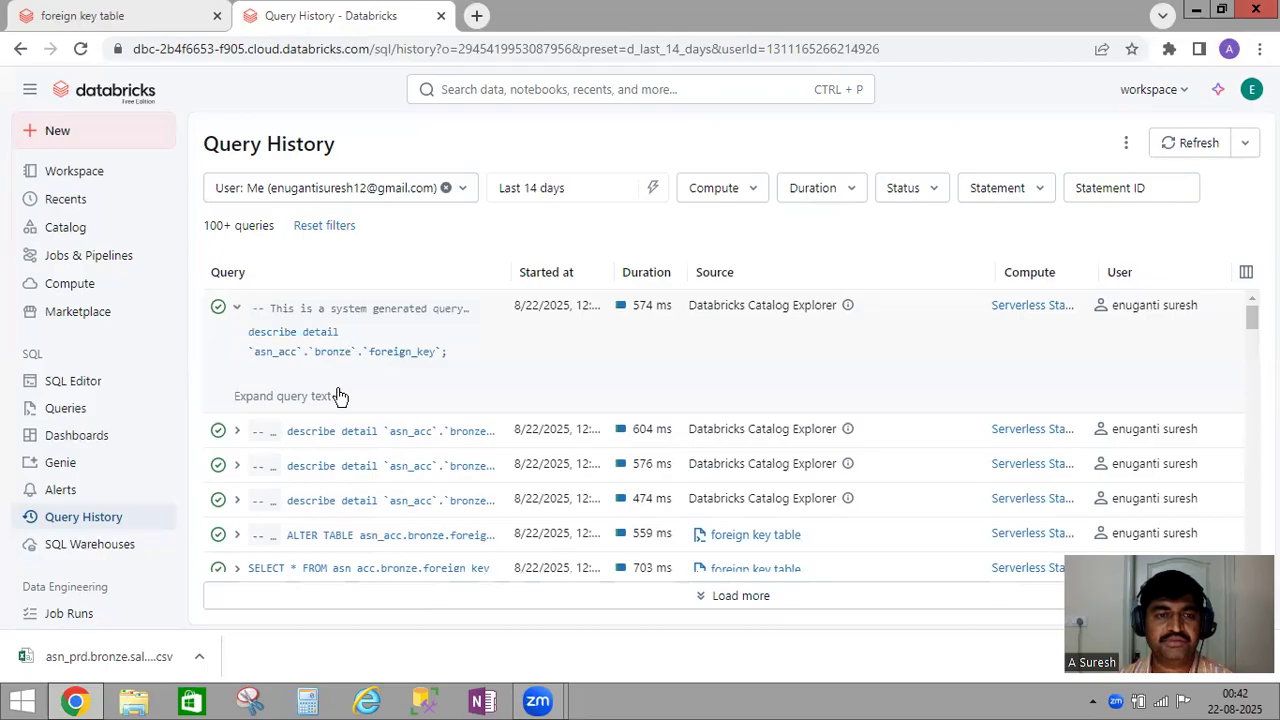
{"action": "left_click", "coordinate": [282, 401]}
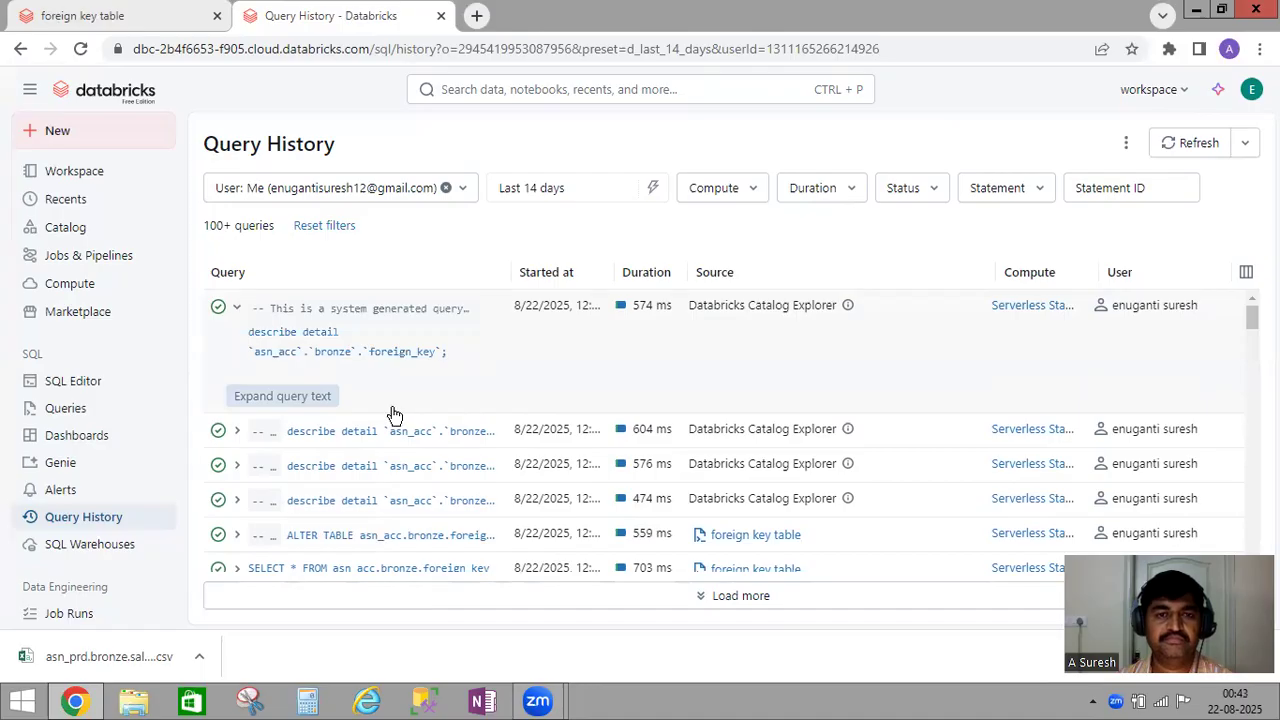
{"action": "left_click", "coordinate": [318, 396]}
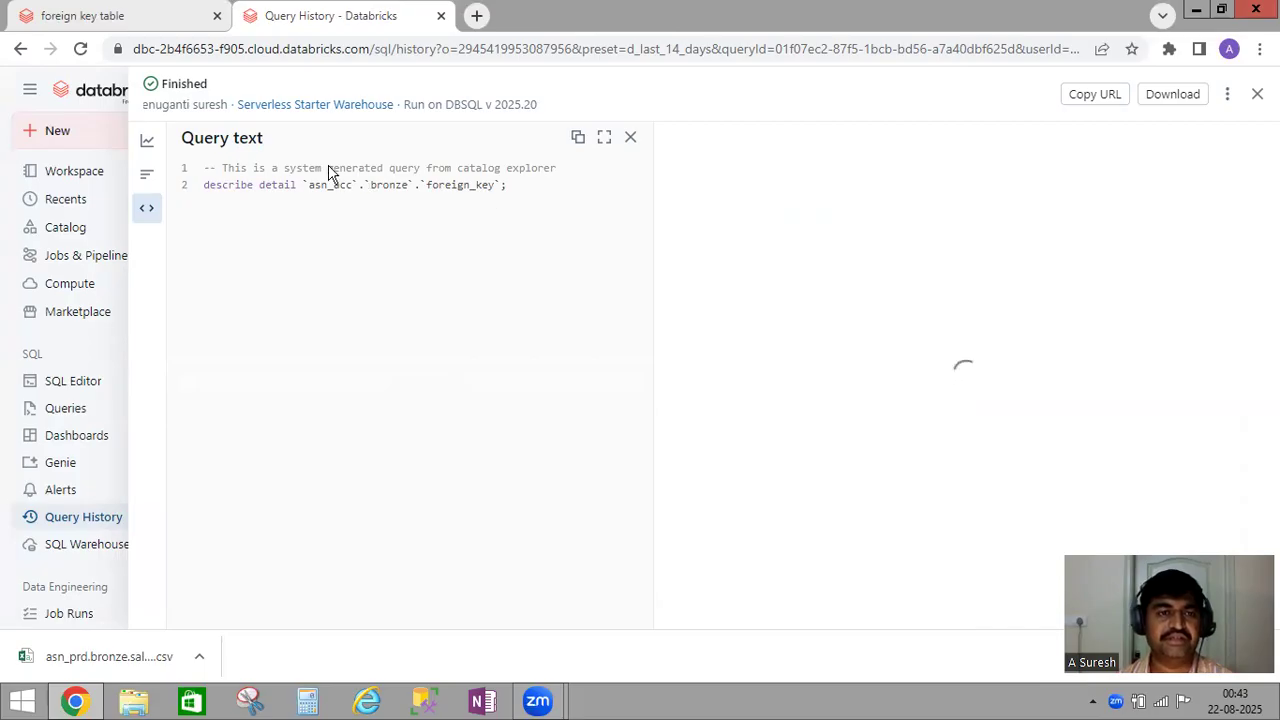
{"action": "left_click_drag", "start_coordinate": [771, 188], "coordinate": [220, 138]}
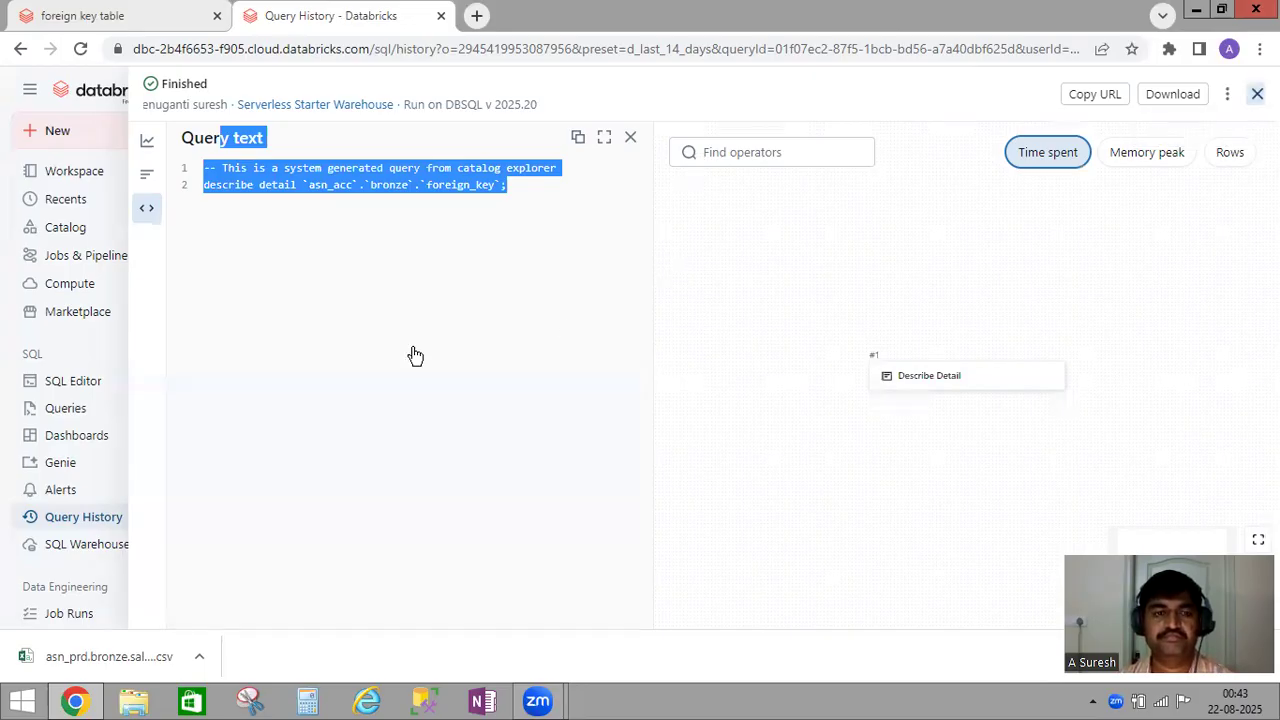
{"action": "key", "text": "Escape"}
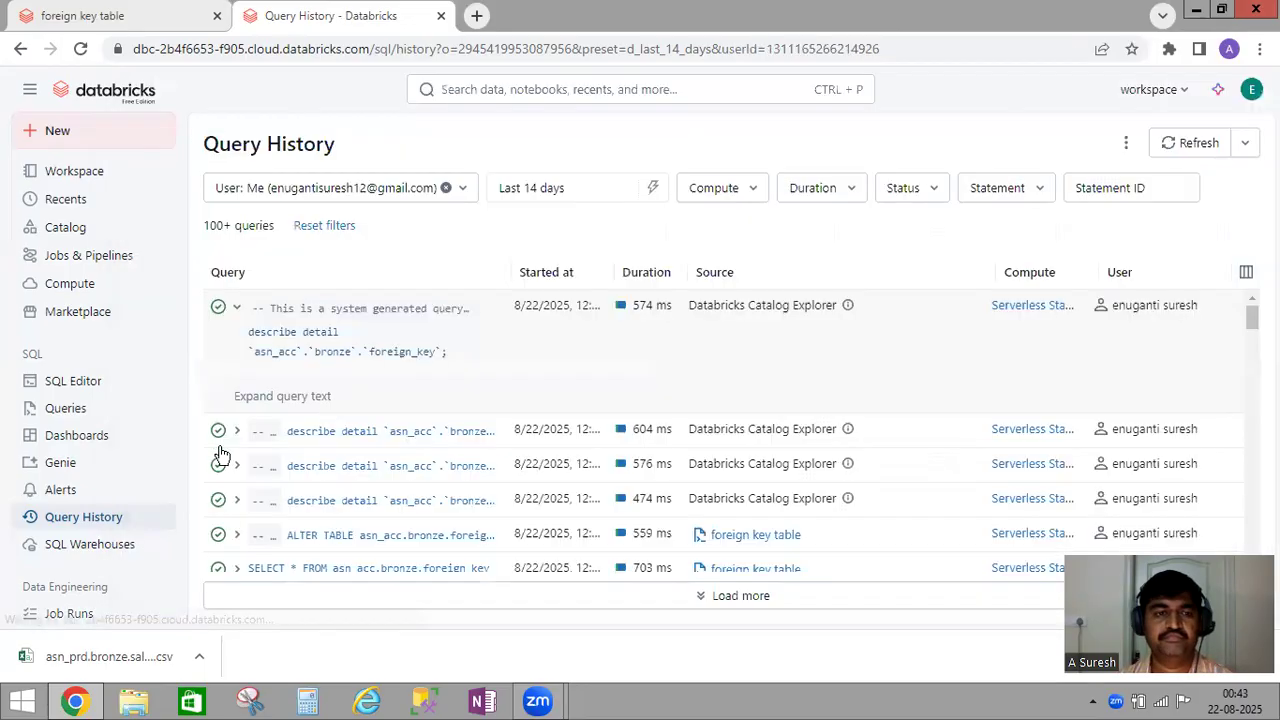
{"action": "left_click", "coordinate": [238, 309]}
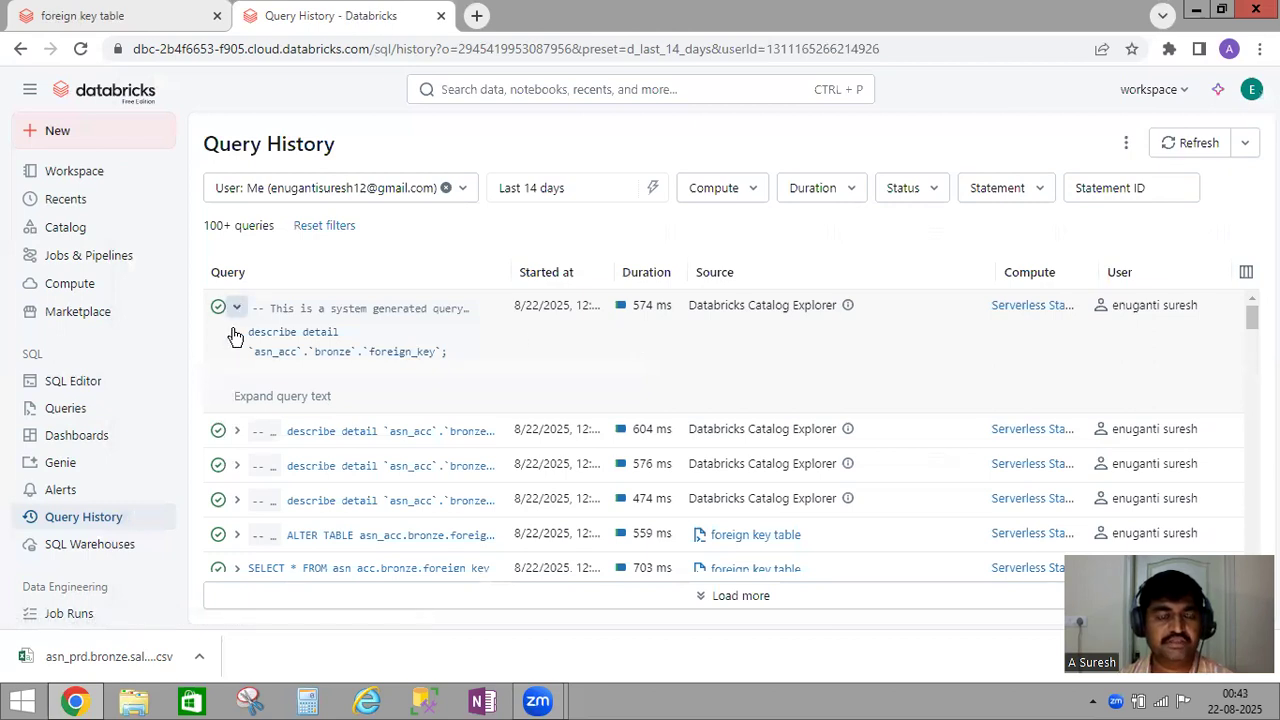
{"action": "left_click", "coordinate": [236, 308]}
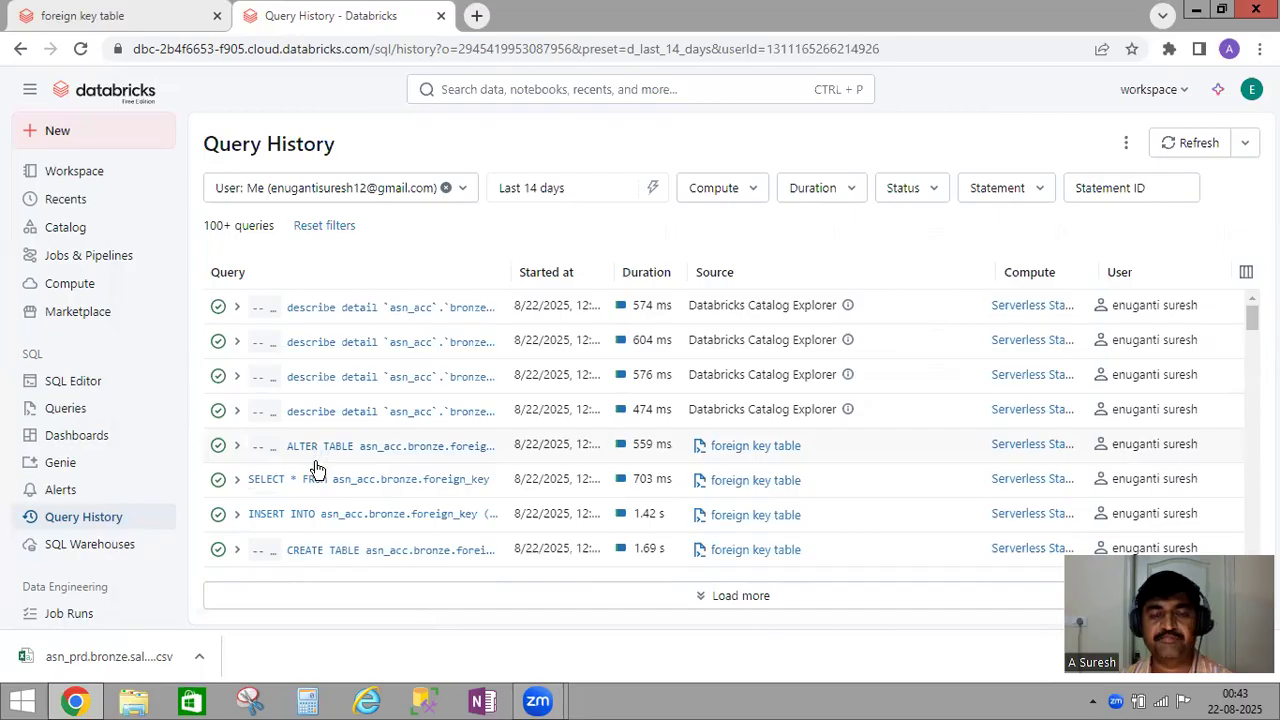
Step: Examine the details of the ALTER TABLE query that added the foreign key, including its wall-clock duration, source and IO figures
{"action": "left_click", "coordinate": [903, 477]}
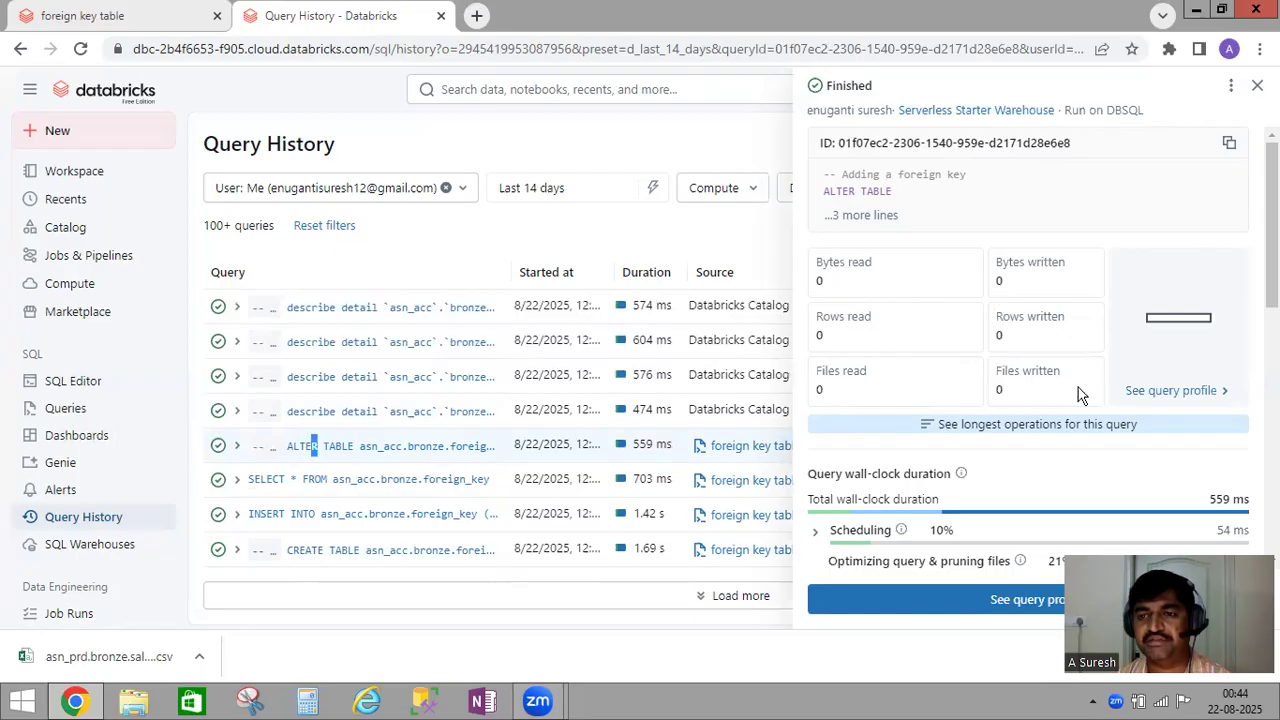
{"action": "scroll", "coordinate": [1037, 390], "scroll_direction": "down", "scroll_amount": 3}
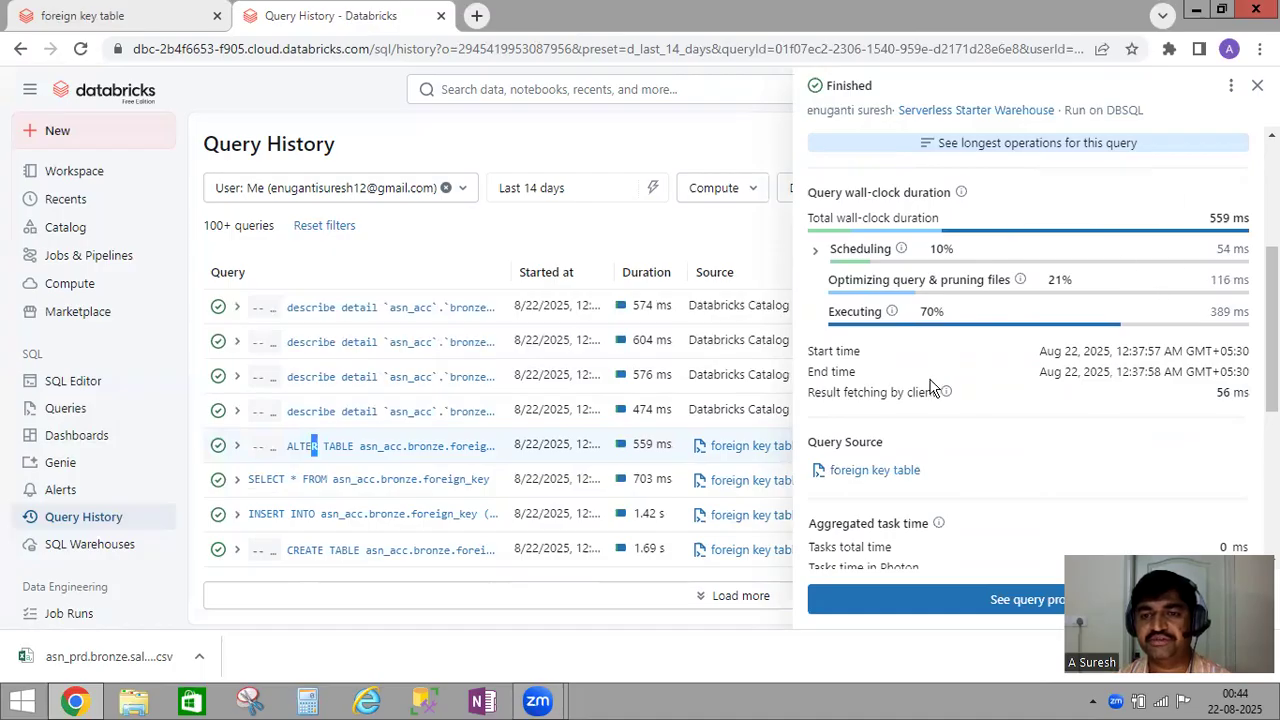
{"action": "scroll", "coordinate": [1025, 367], "scroll_direction": "down", "scroll_amount": 2}
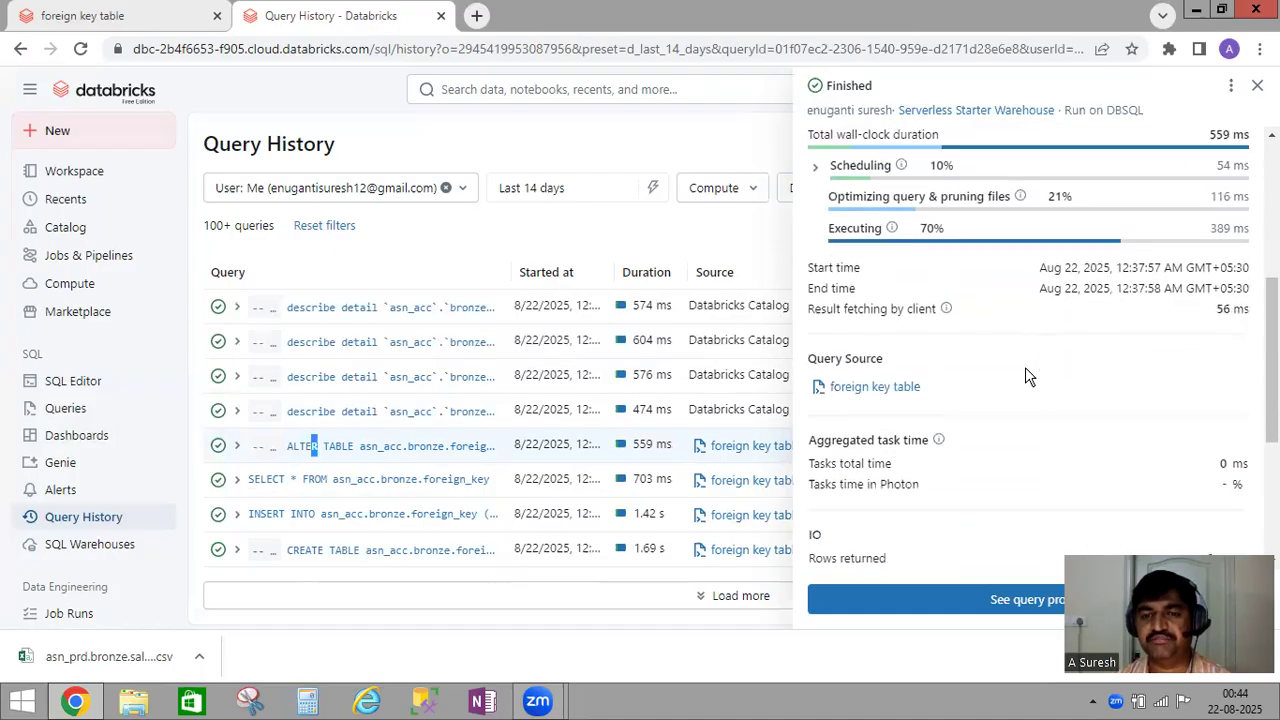
{"action": "scroll", "coordinate": [1025, 367], "scroll_direction": "down", "scroll_amount": 2}
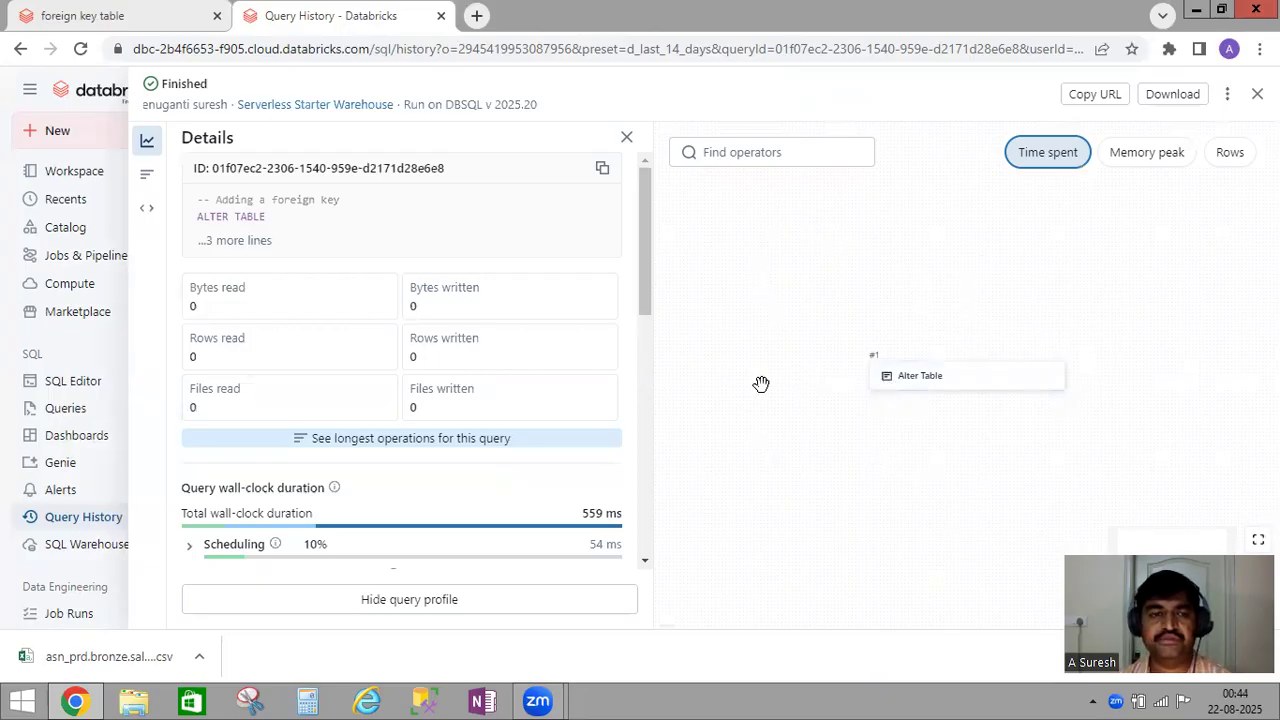
Step: Examine the full query profile of the ALTER TABLE query, hide the profile, and close the query details
{"action": "scroll", "coordinate": [431, 400], "scroll_direction": "down", "scroll_amount": 8}
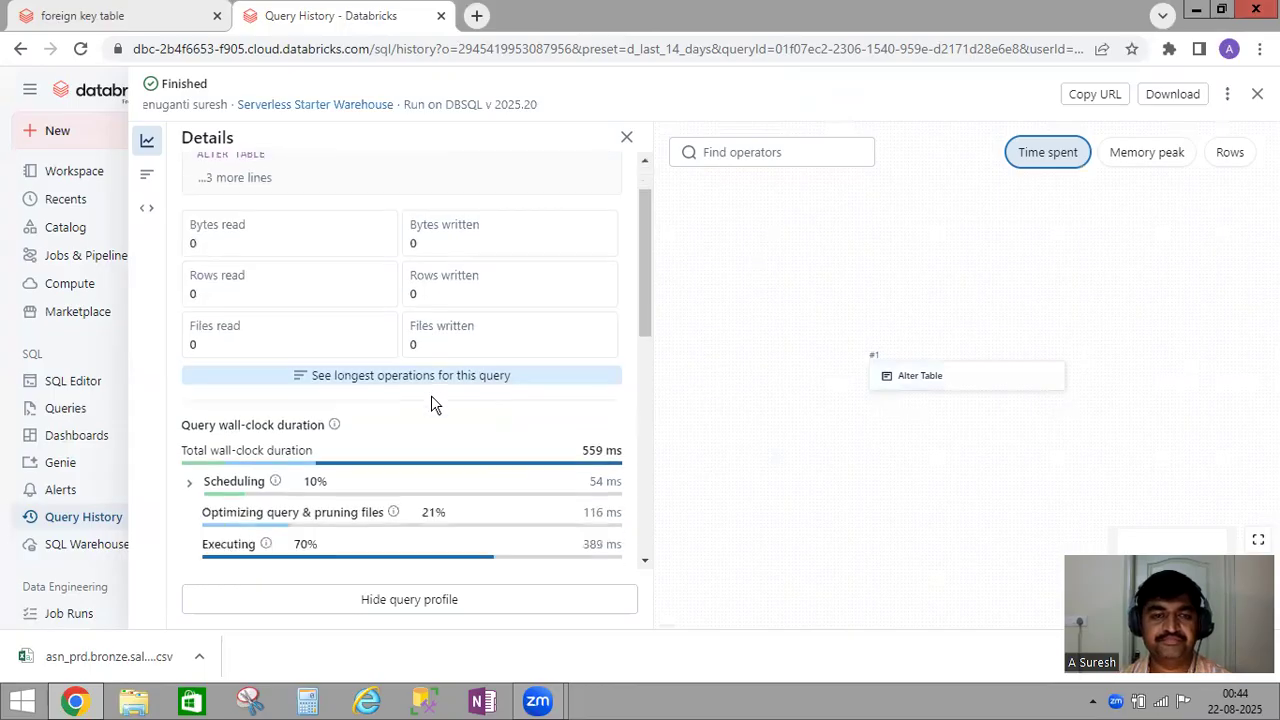
{"action": "scroll", "coordinate": [431, 403], "scroll_direction": "down", "scroll_amount": 3}
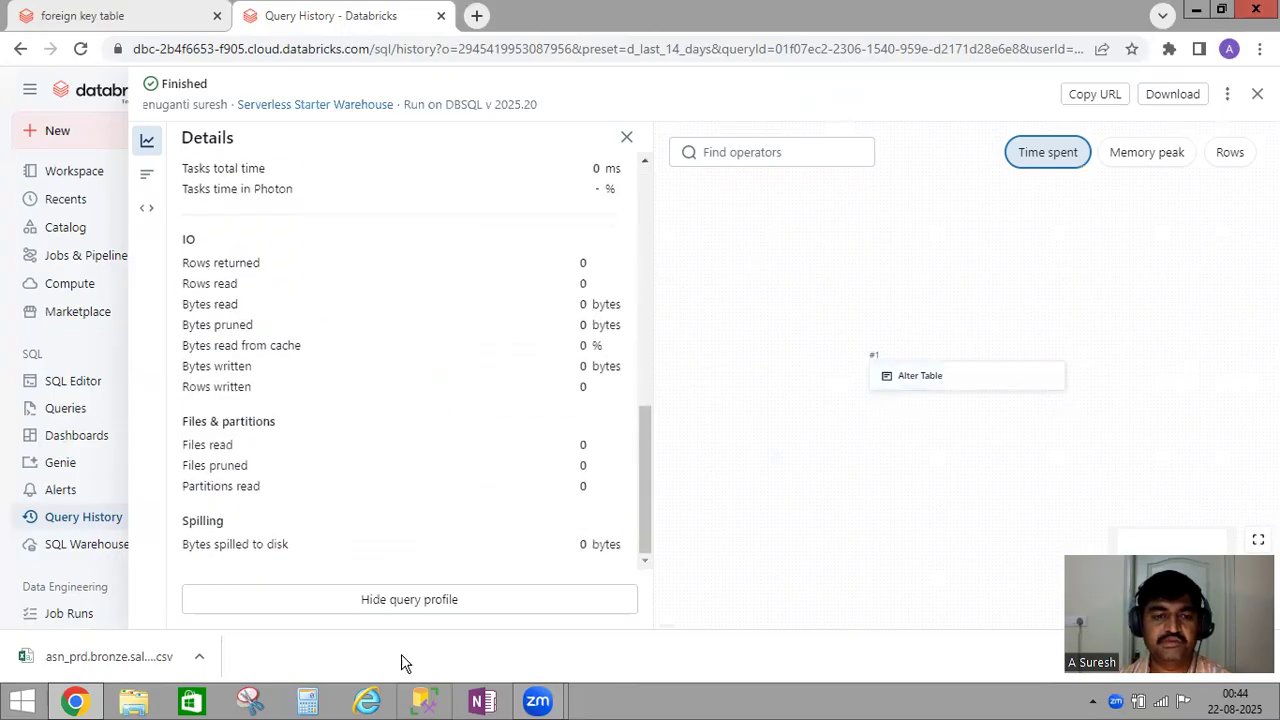
{"action": "left_click", "coordinate": [401, 603]}
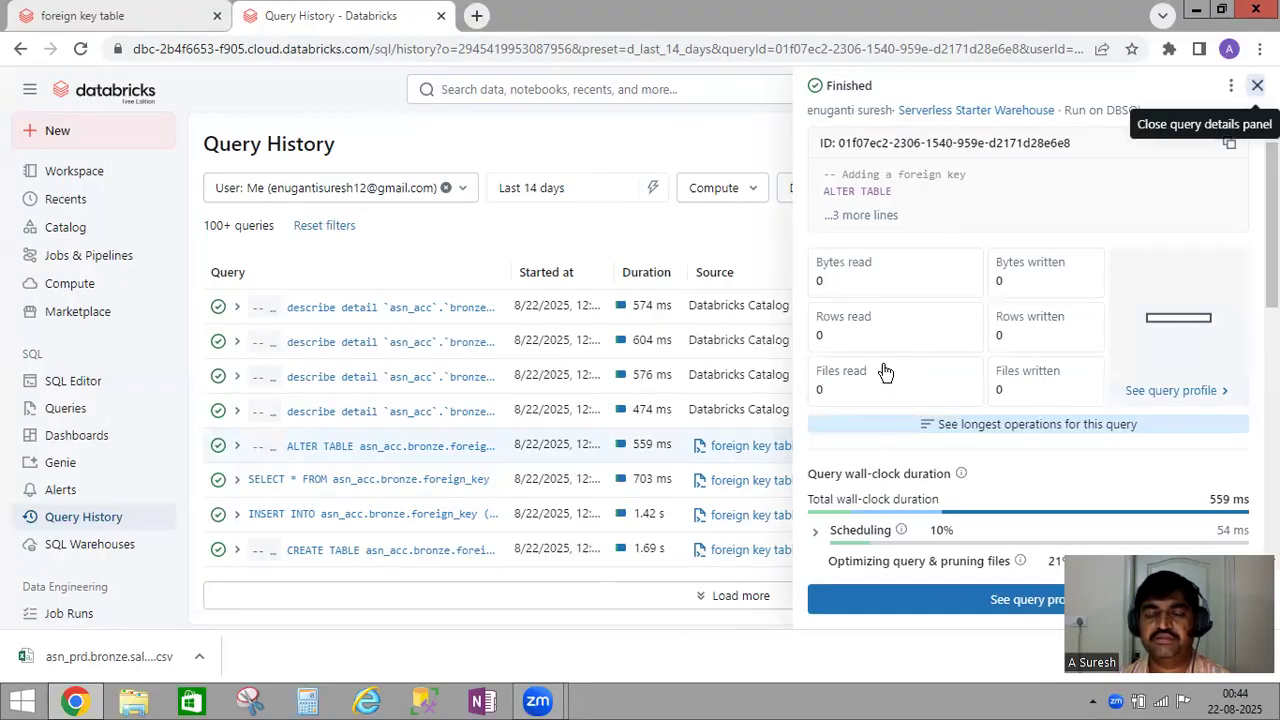
{"action": "left_click", "coordinate": [621, 211]}
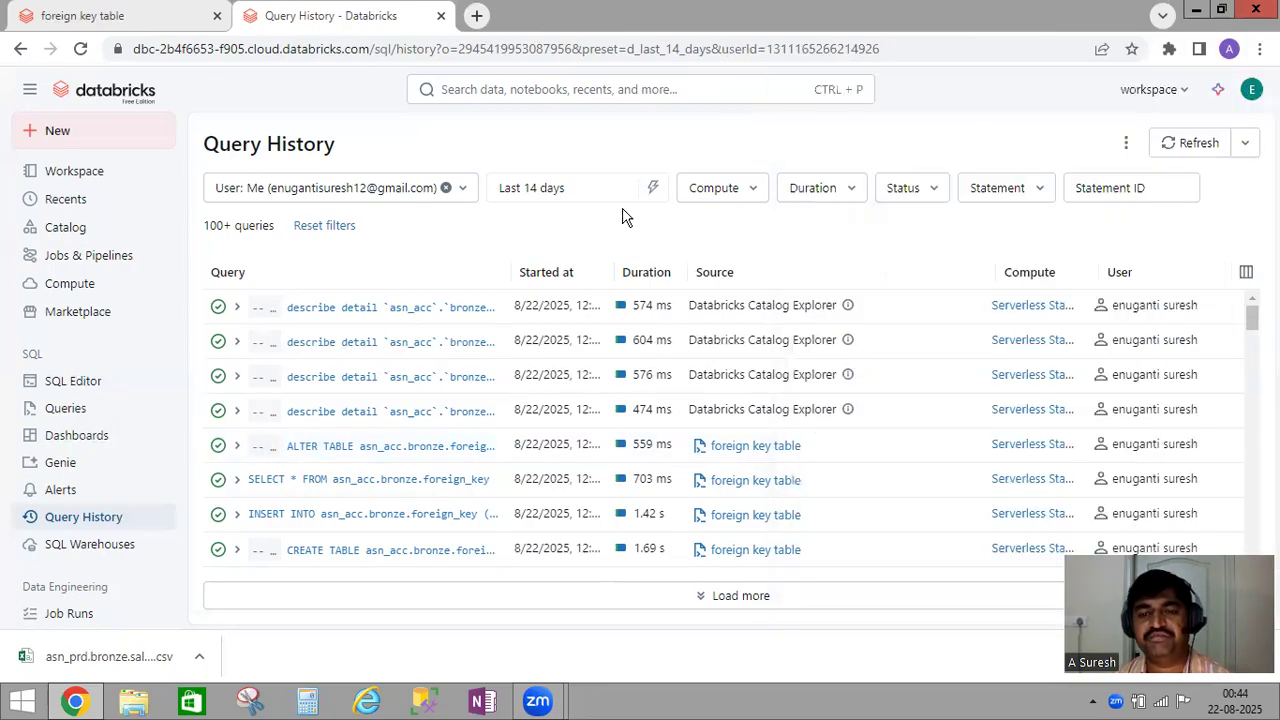
Step: Filter the query history by the compute Serverless compute for Notebooks and Jobs
{"action": "left_click", "coordinate": [752, 190]}
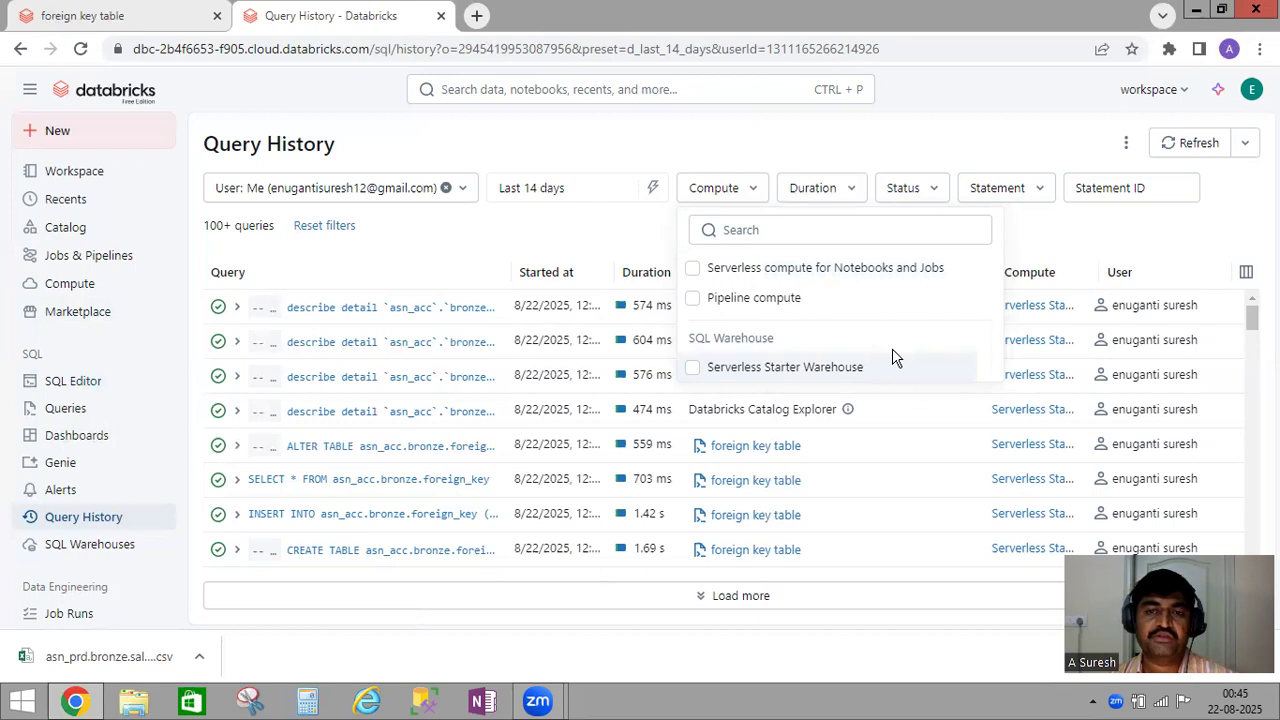
{"action": "left_click", "coordinate": [695, 270]}
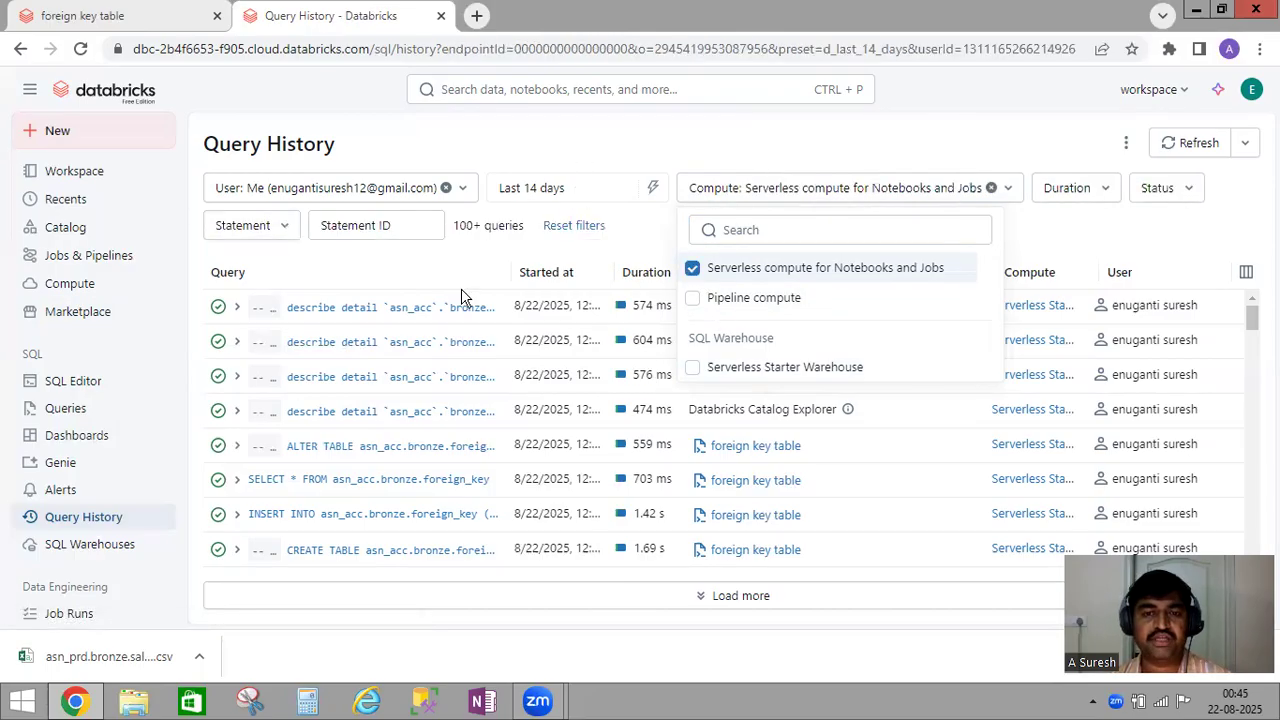
{"action": "left_click", "coordinate": [390, 293]}
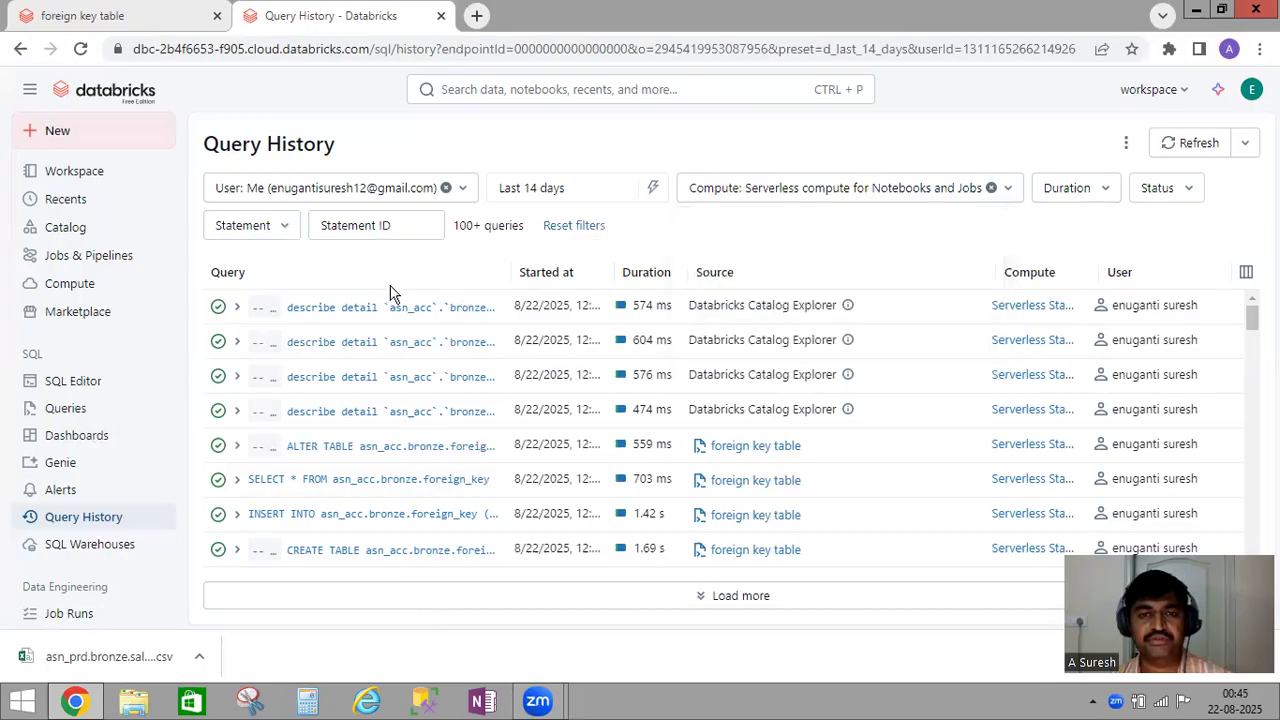
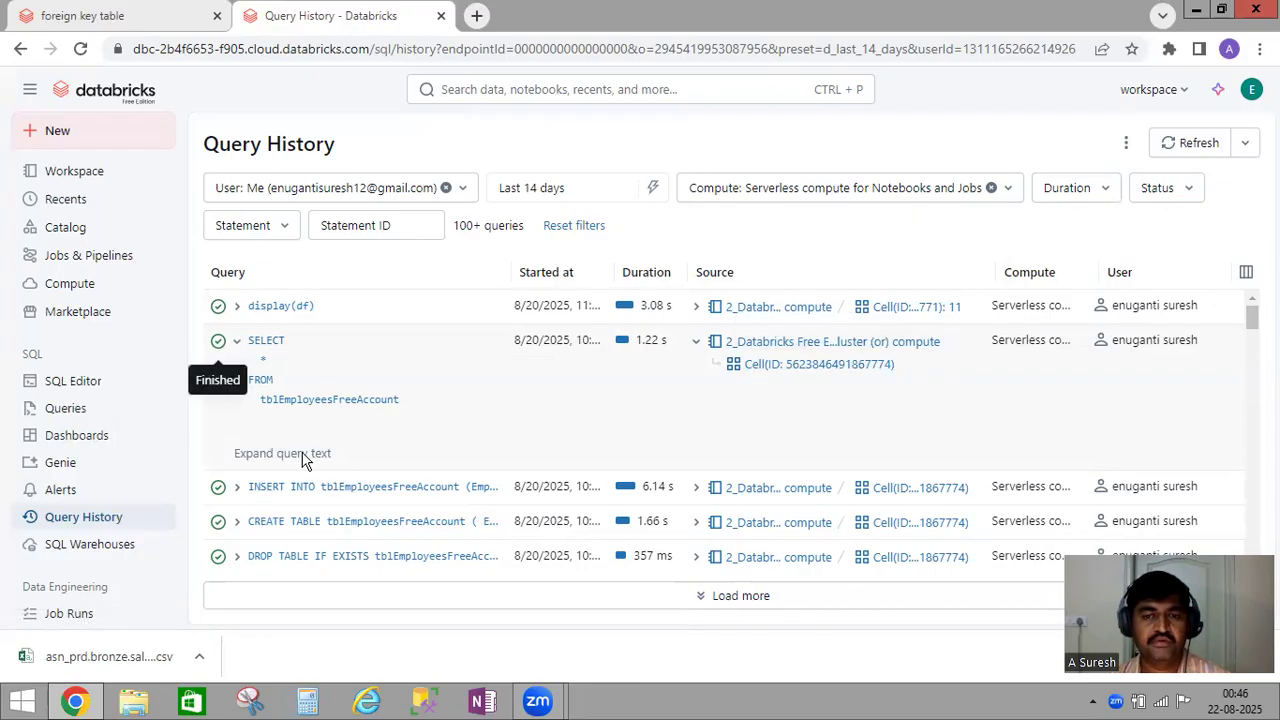
Step: Examine the text and run details of the SELECT query on tblEmployeesFreeAccount, and close the details
{"action": "left_click", "coordinate": [702, 434]}
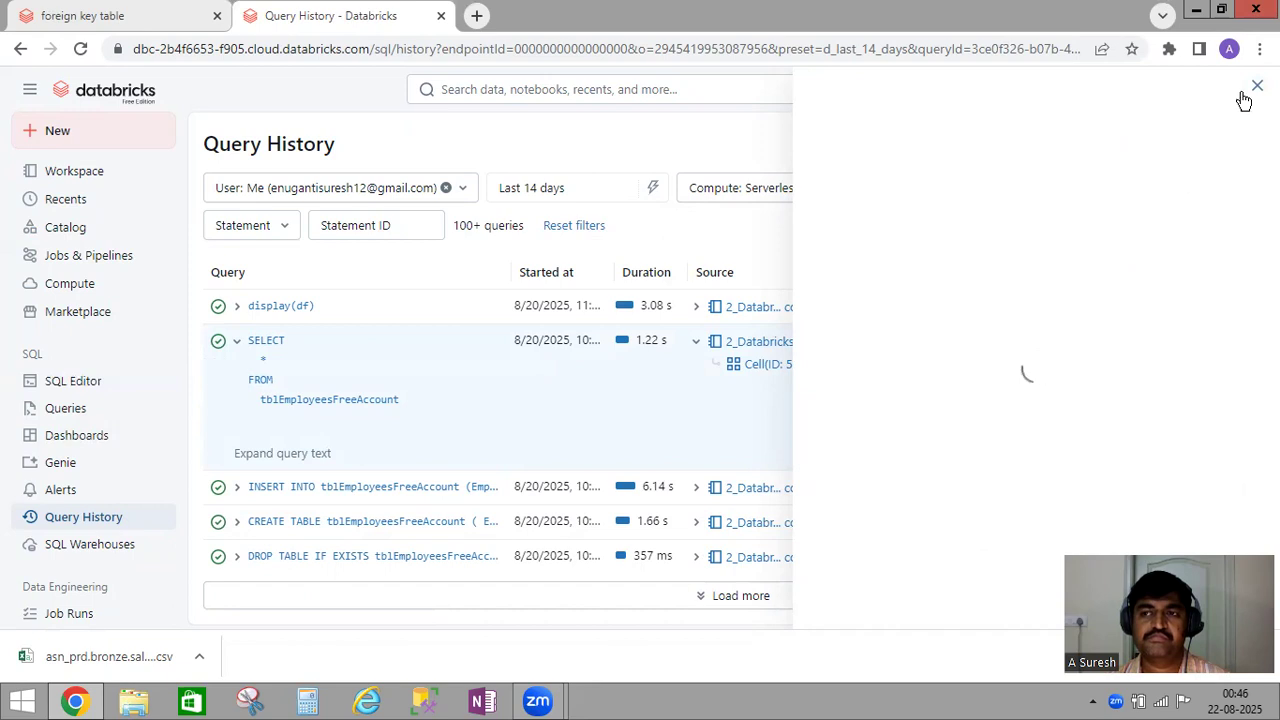
{"action": "scroll", "coordinate": [1148, 293], "scroll_direction": "down", "scroll_amount": 5}
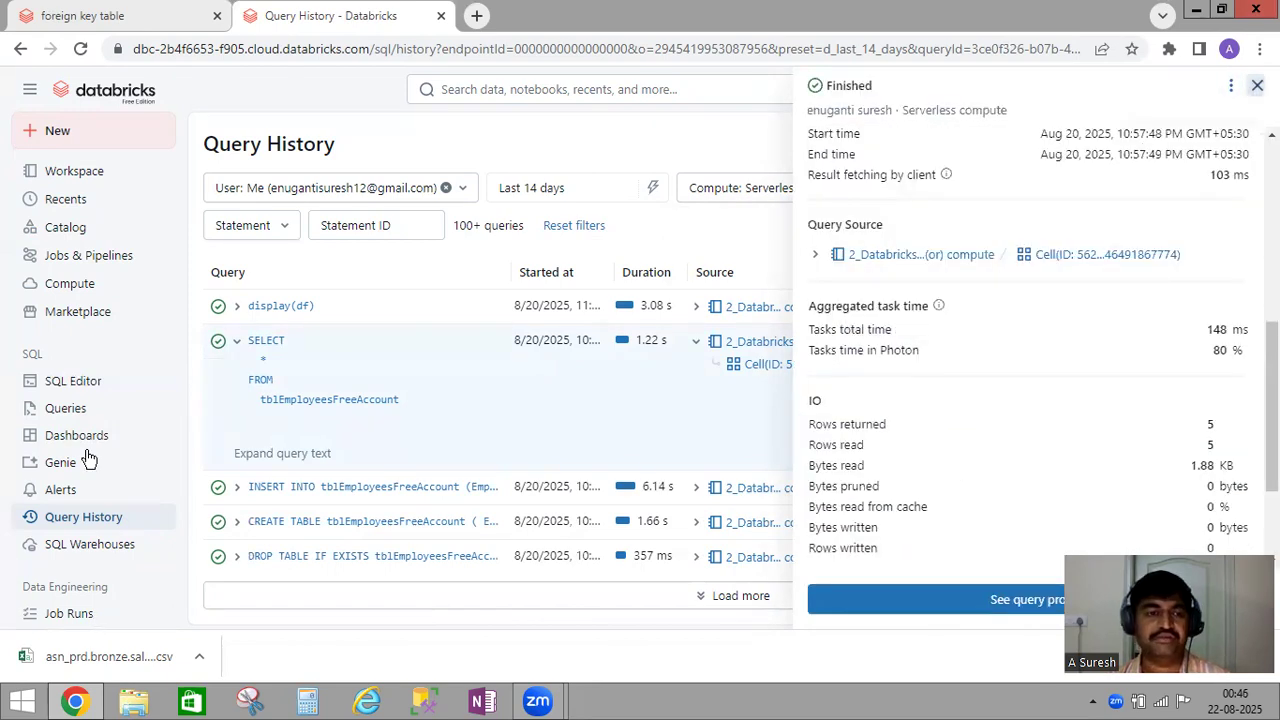
{"action": "left_click", "coordinate": [218, 353]}
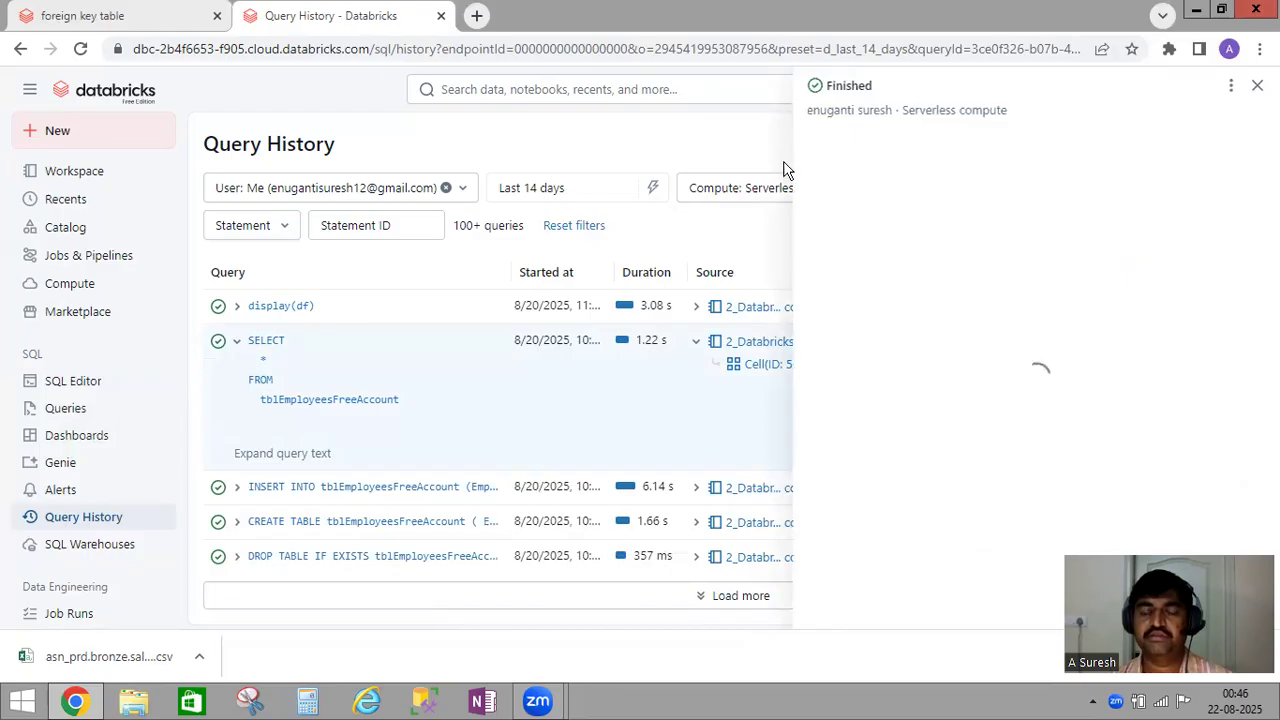
{"action": "left_click", "coordinate": [85, 384]}
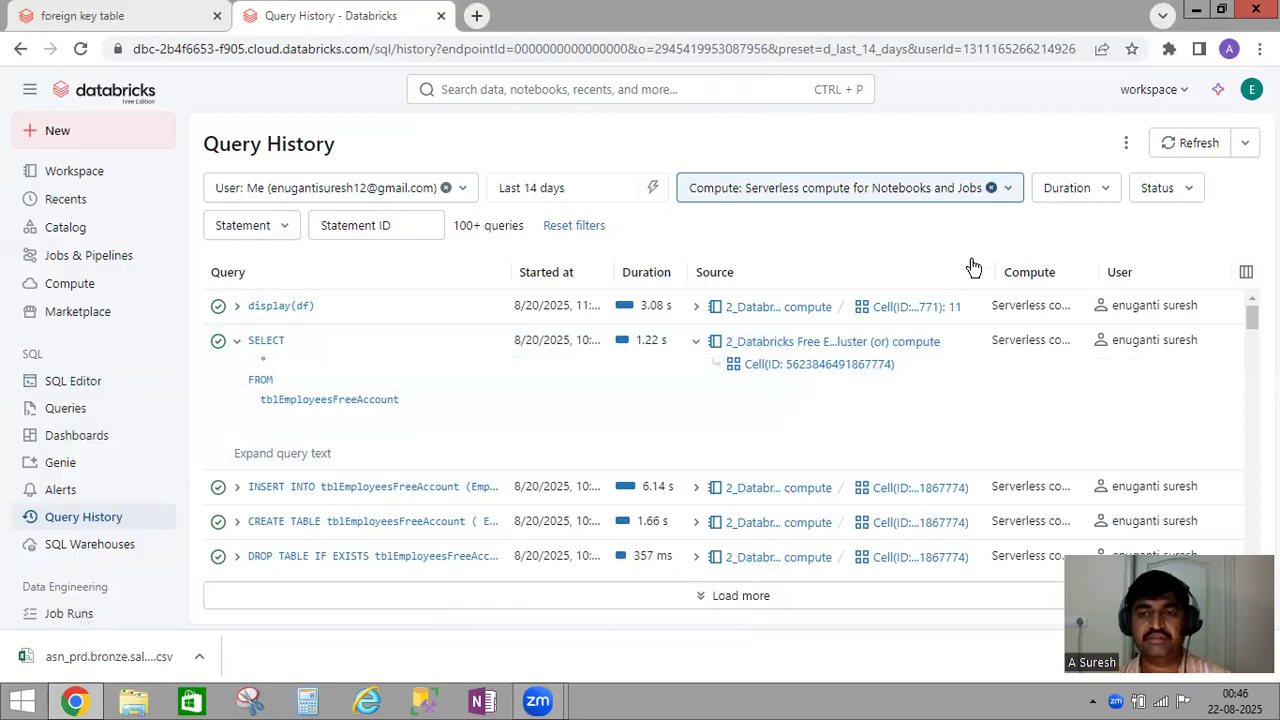
Step: Switch the compute filter to Serverless Starter Warehouse to view its queries, and clear the compute filter
{"action": "left_click", "coordinate": [992, 190]}
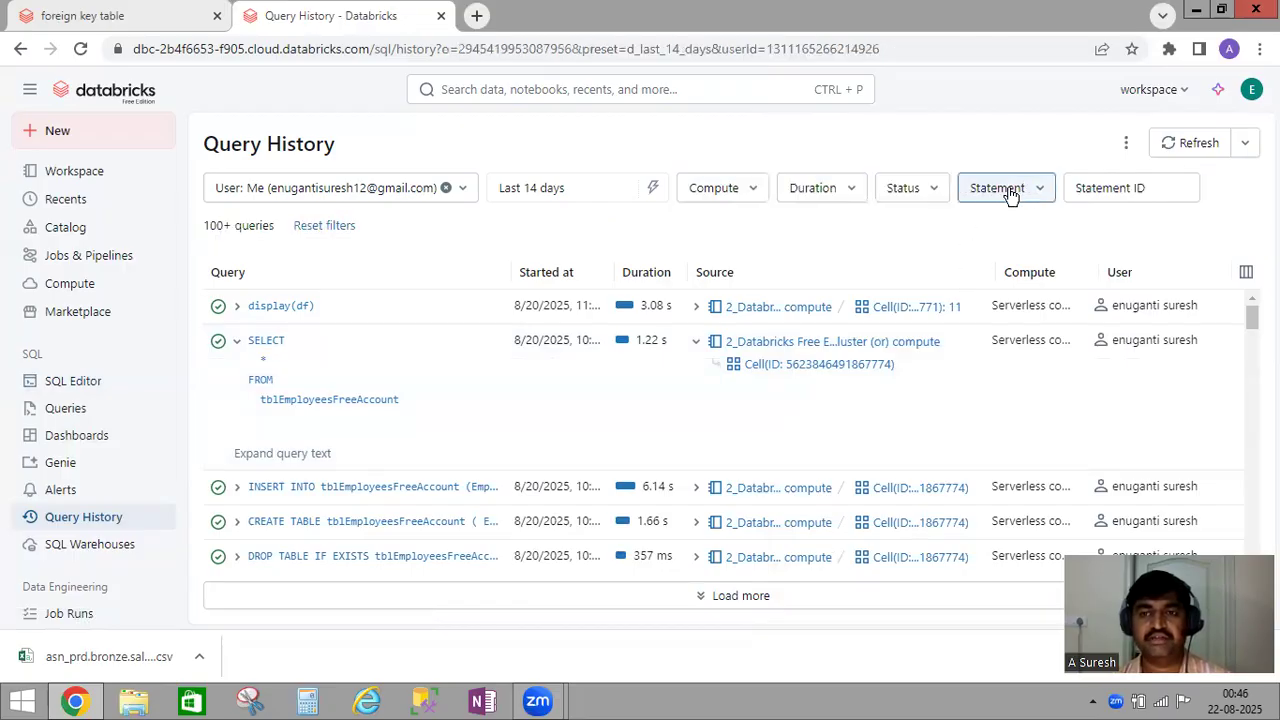
{"action": "left_click", "coordinate": [753, 190]}
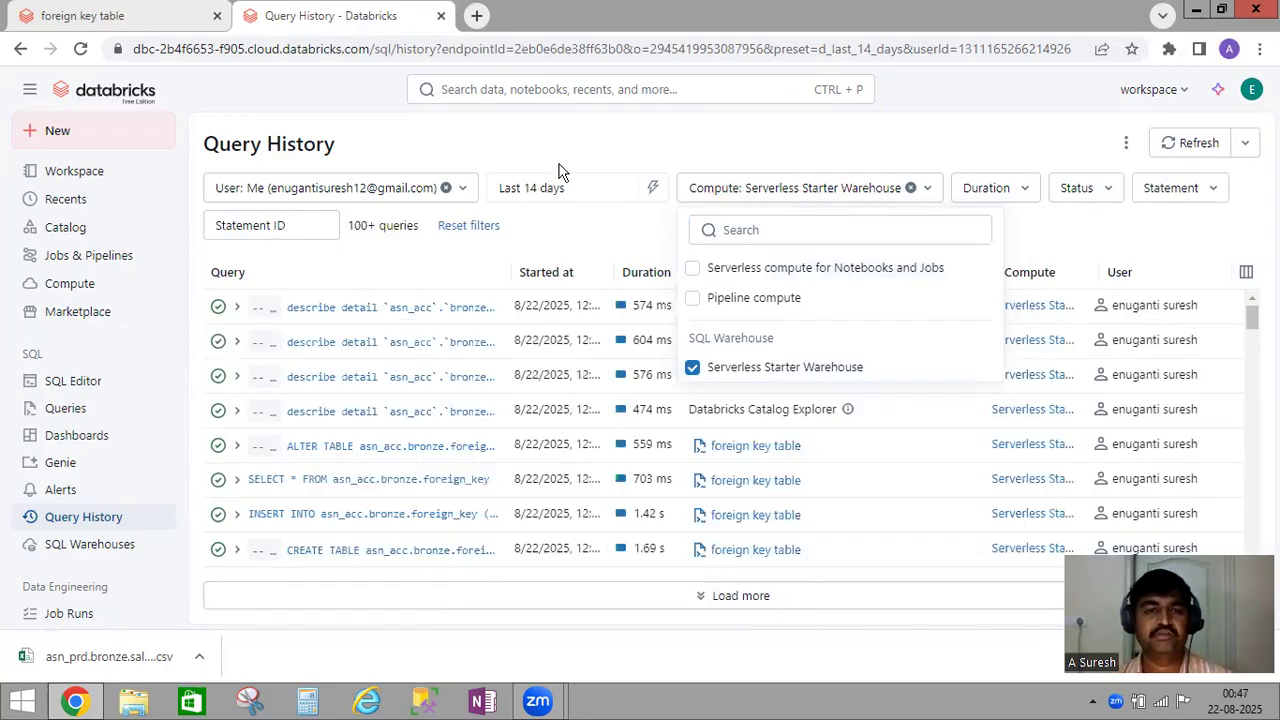
{"action": "left_click", "coordinate": [493, 254]}
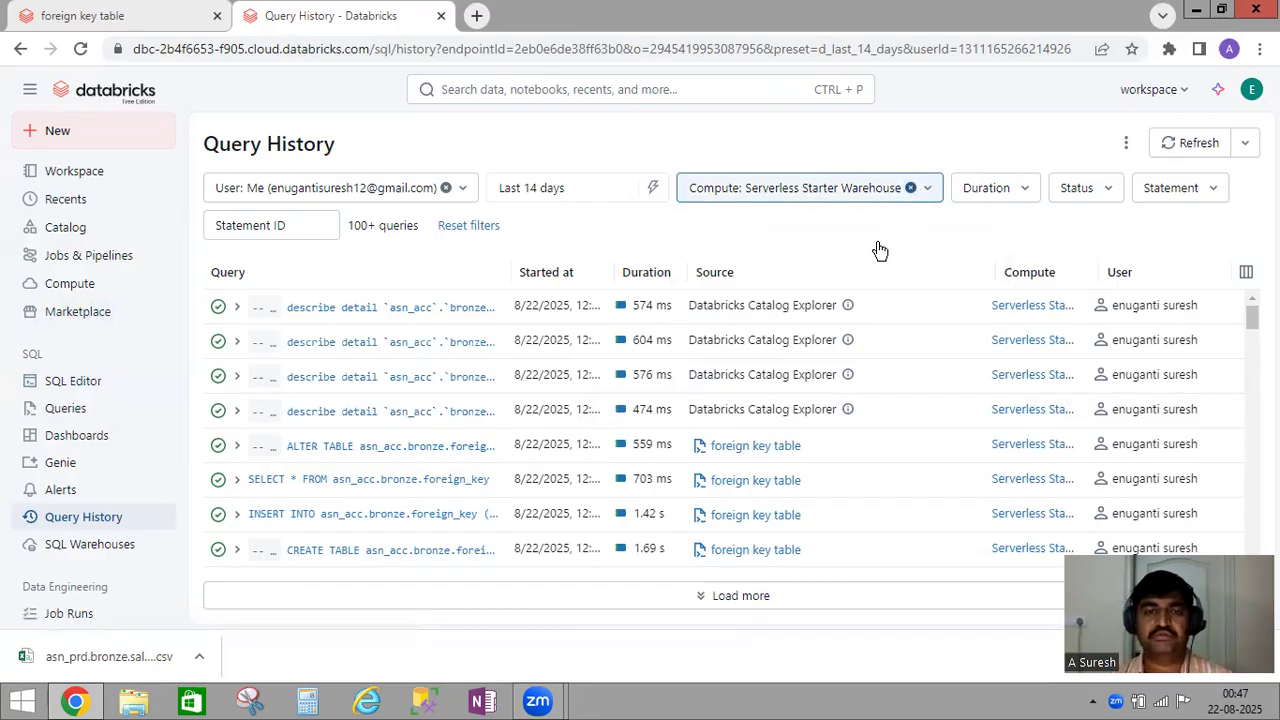
{"action": "left_click", "coordinate": [910, 187]}
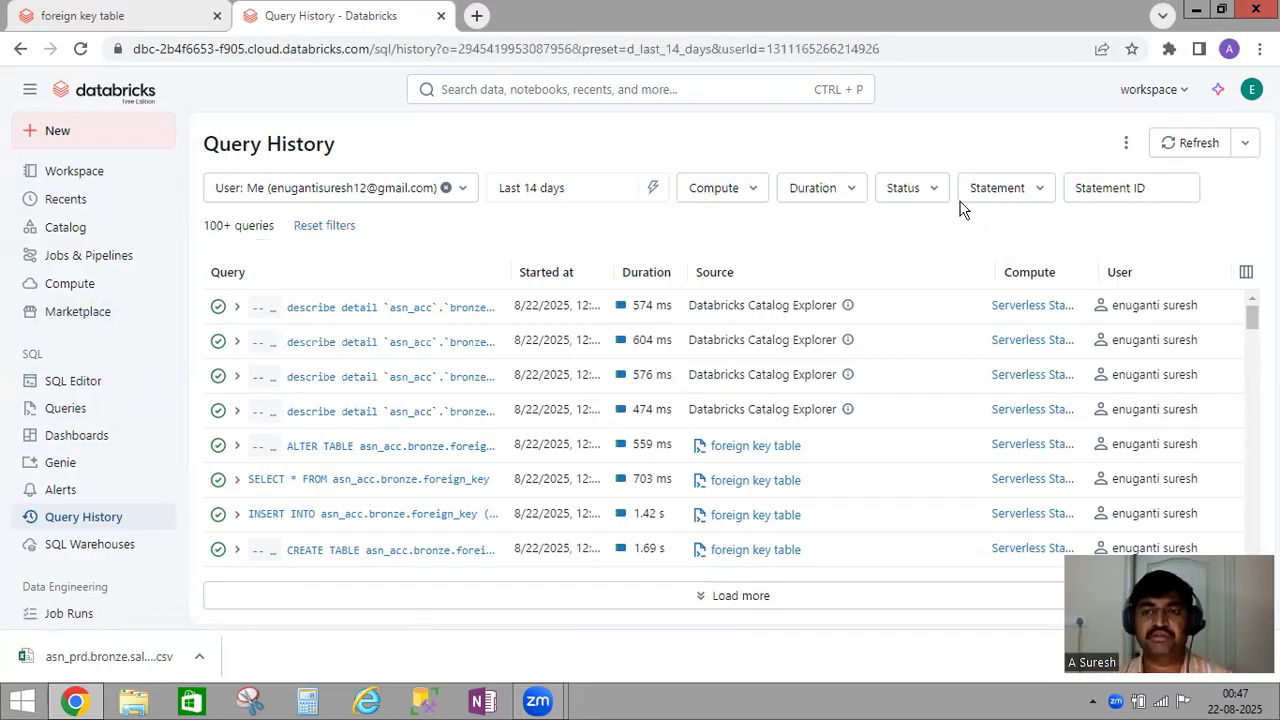
Step: Check the options for filtering queries by minimum duration, and close them without applying a value
{"action": "left_click", "coordinate": [815, 190]}
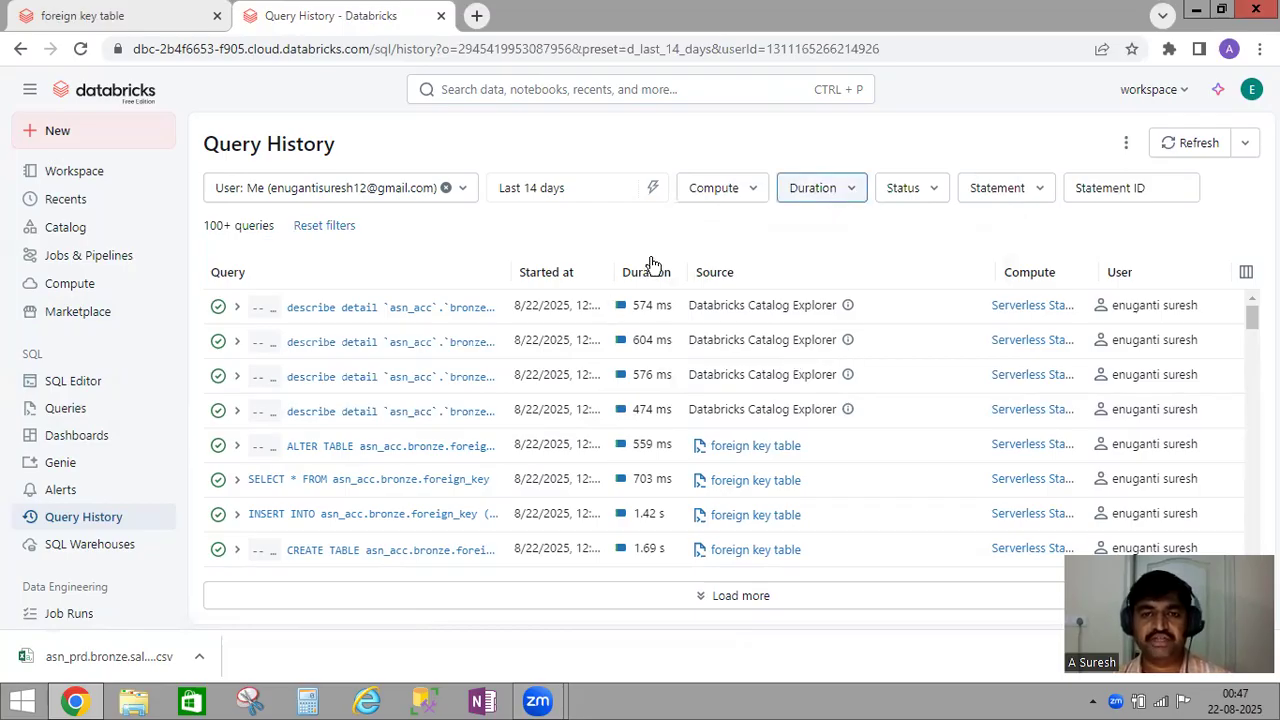
{"action": "left_click", "coordinate": [854, 188]}
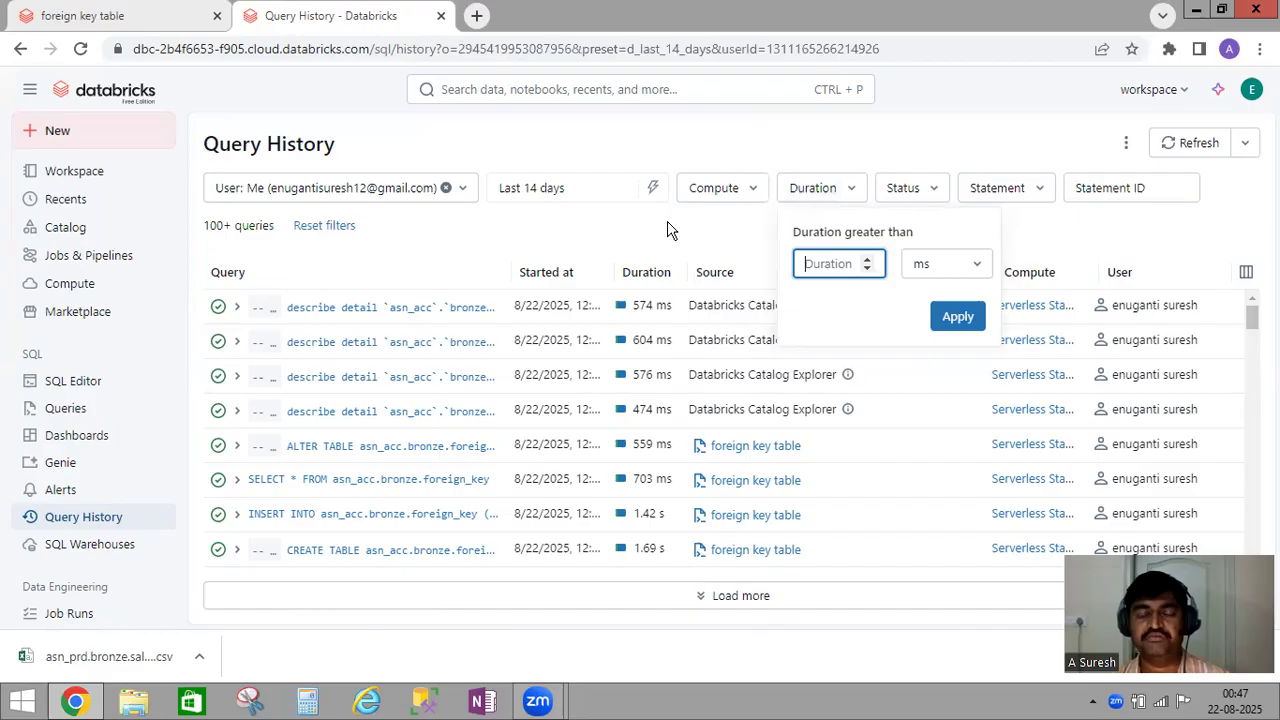
{"action": "left_click", "coordinate": [912, 192]}
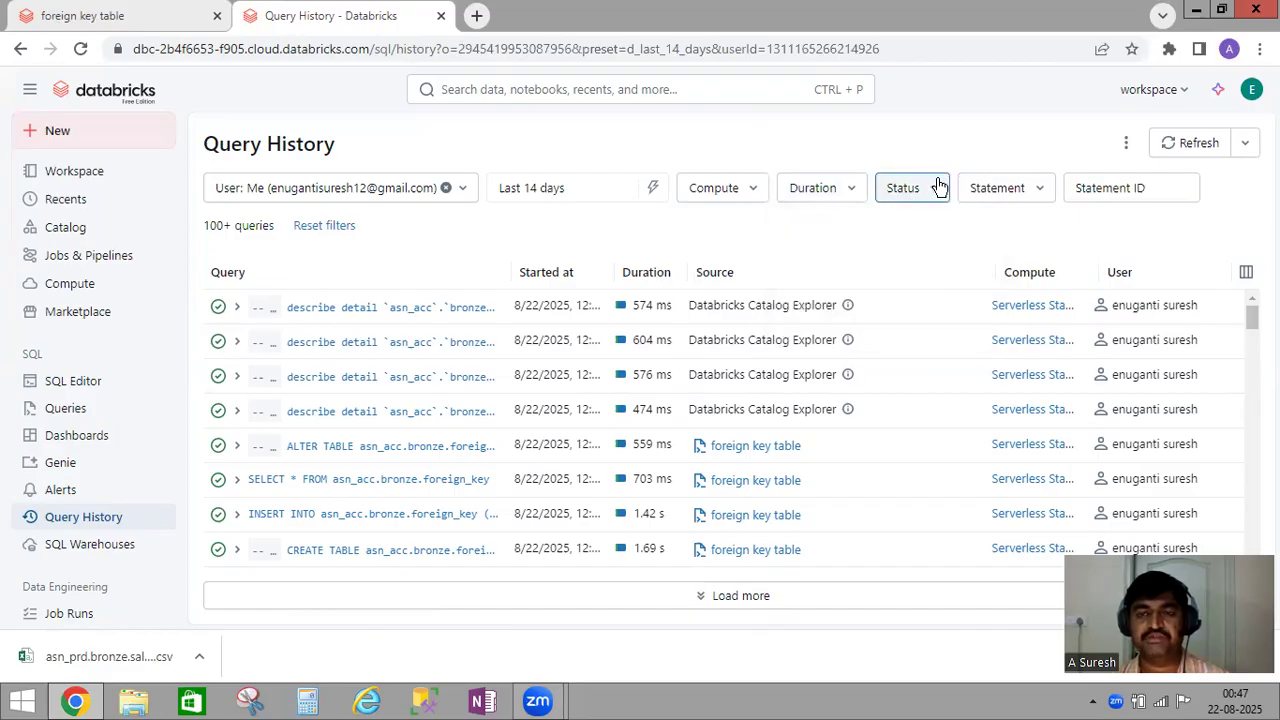
Step: Filter the query history by the status Failed to view those queries, and clear the status filter
{"action": "left_click", "coordinate": [938, 187]}
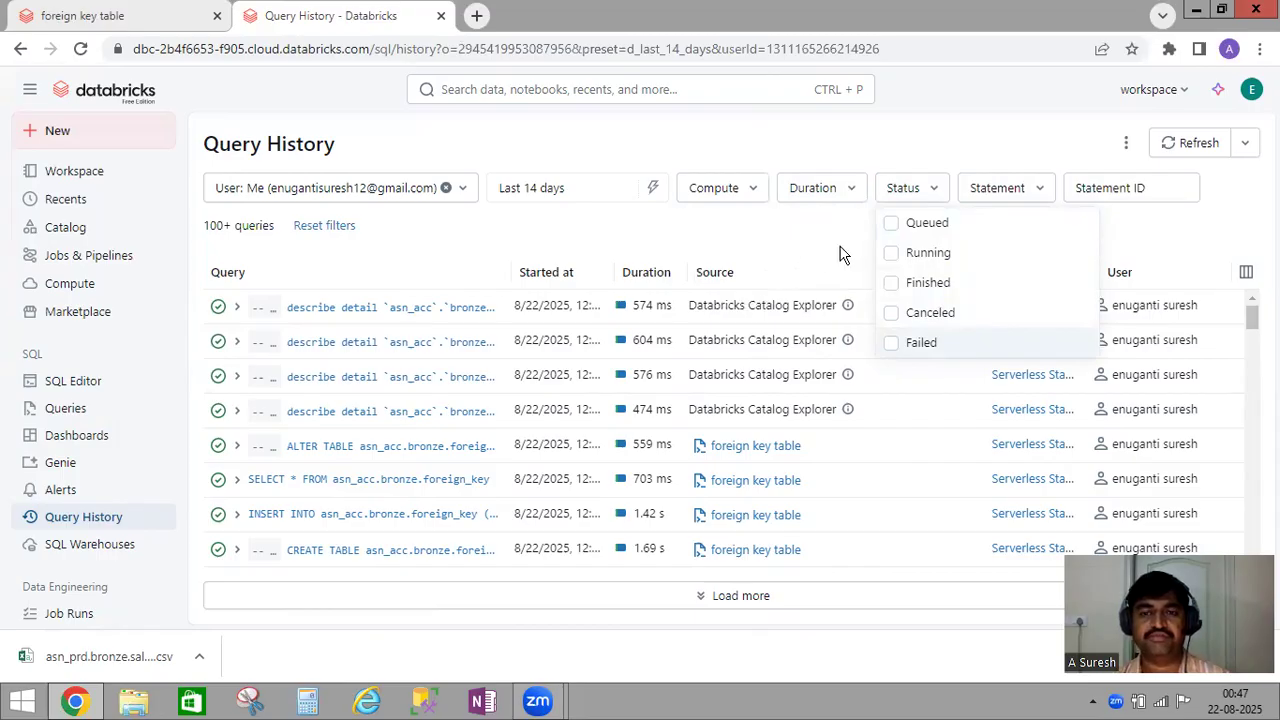
{"action": "key", "text": "Return"}
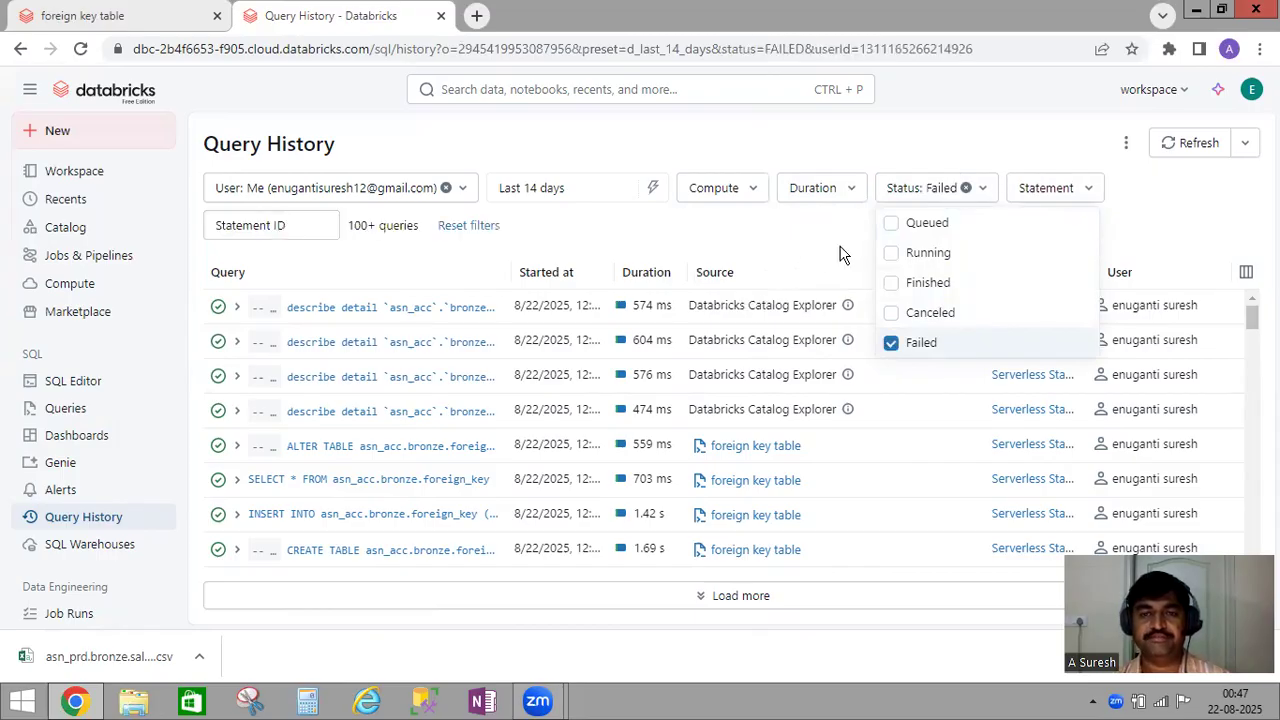
{"action": "left_click", "coordinate": [755, 256]}
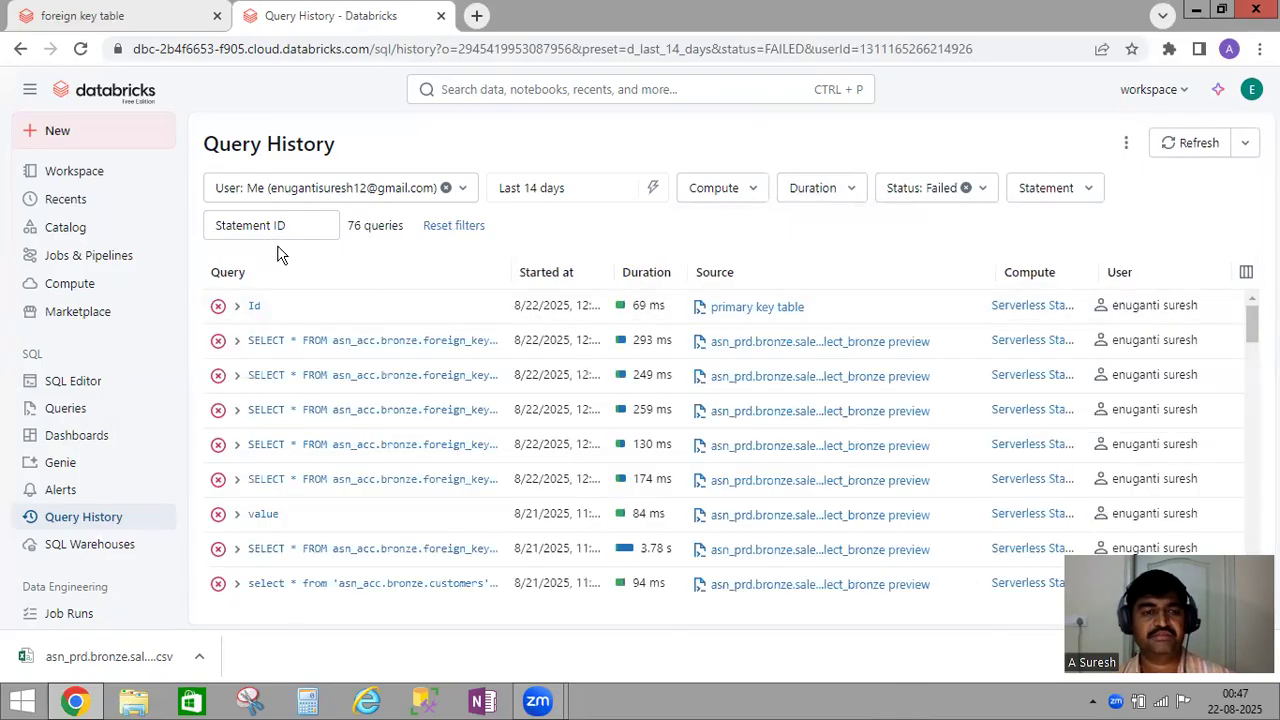
{"action": "left_click", "coordinate": [967, 188]}
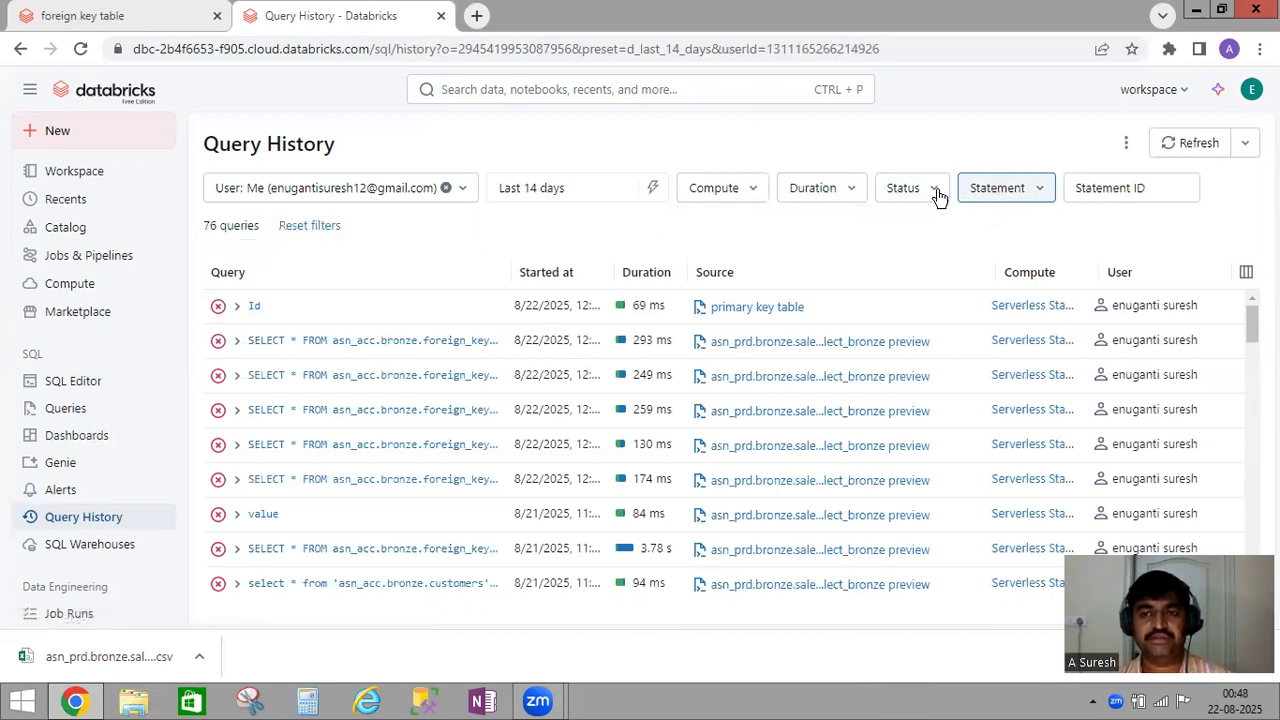
Step: View the query history filtered by the Canceled, Finished and Queued statuses in turn, and clear the status filter
{"action": "left_click", "coordinate": [935, 190]}
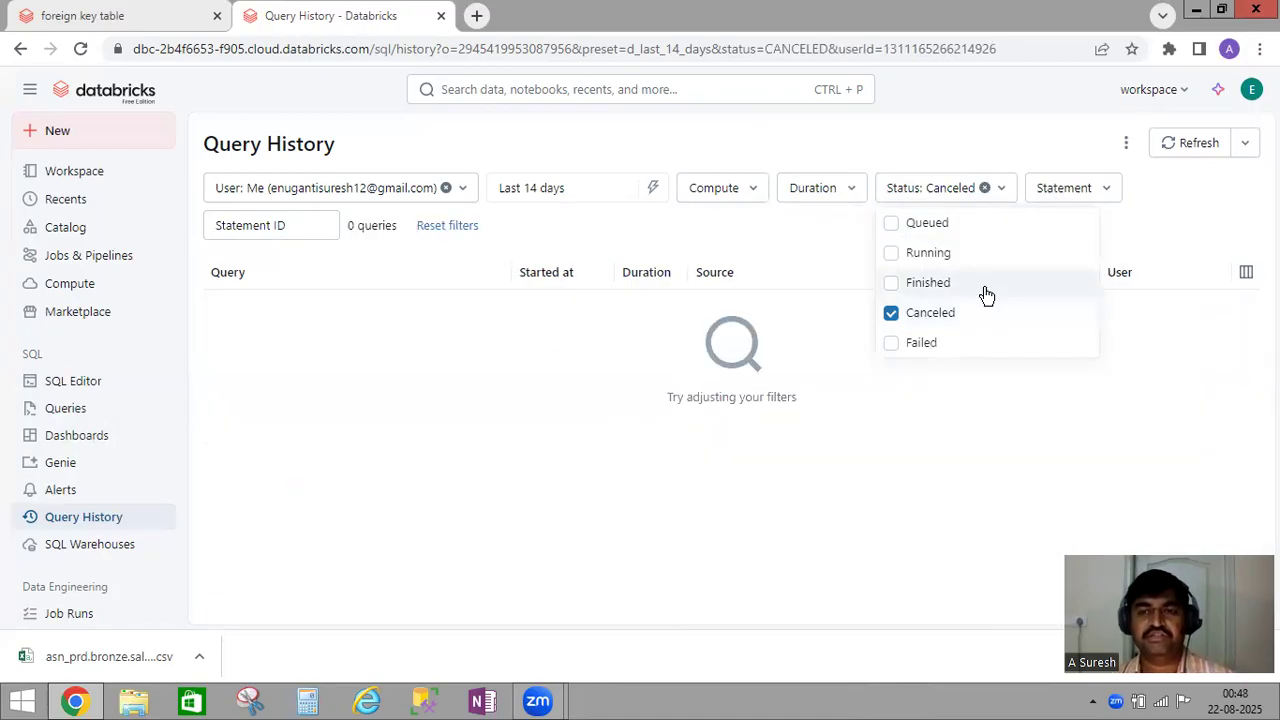
{"action": "left_click", "coordinate": [905, 284]}
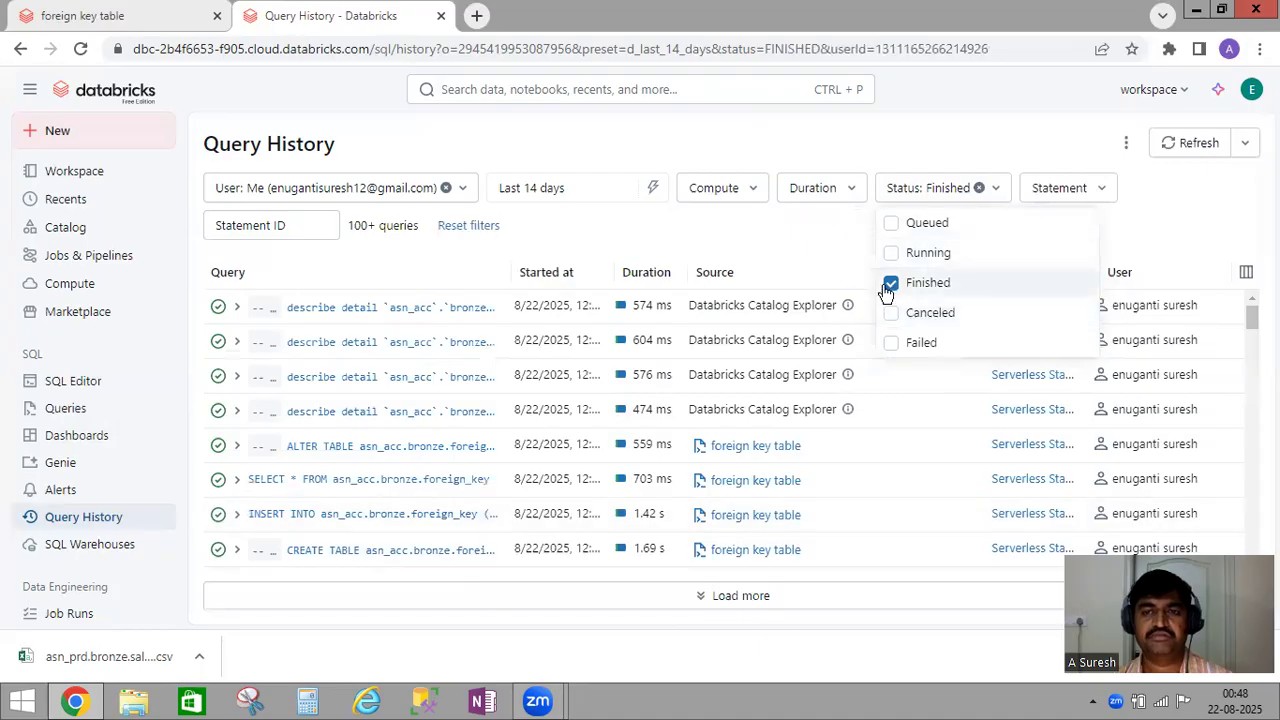
{"action": "left_click", "coordinate": [893, 229]}
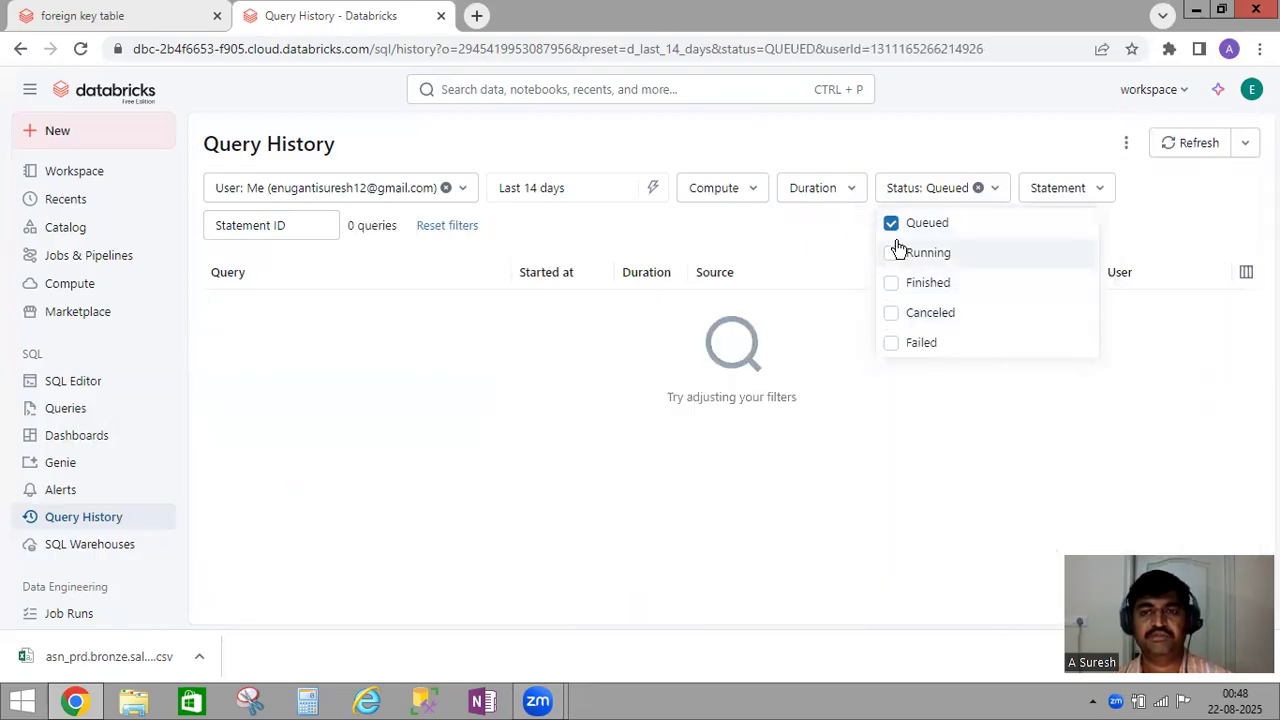
{"action": "left_click", "coordinate": [892, 232]}
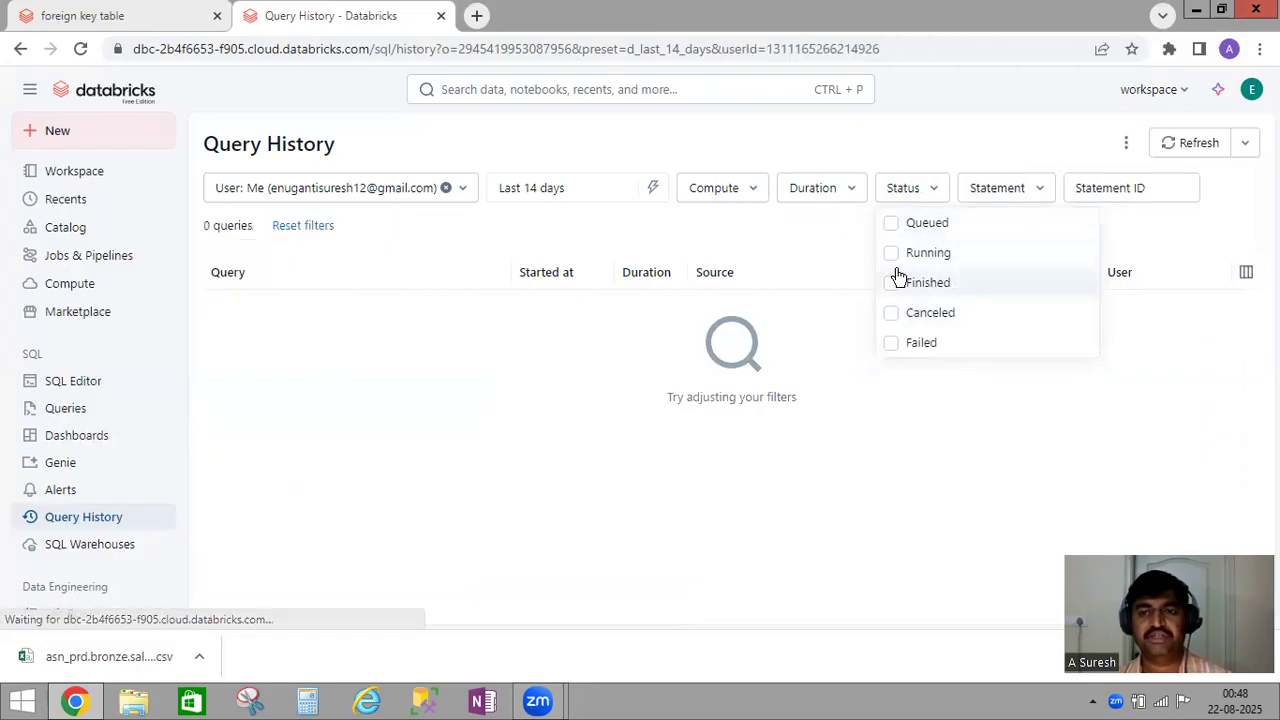
{"action": "left_click", "coordinate": [892, 288]}
{"action": "left_click", "coordinate": [892, 288]}
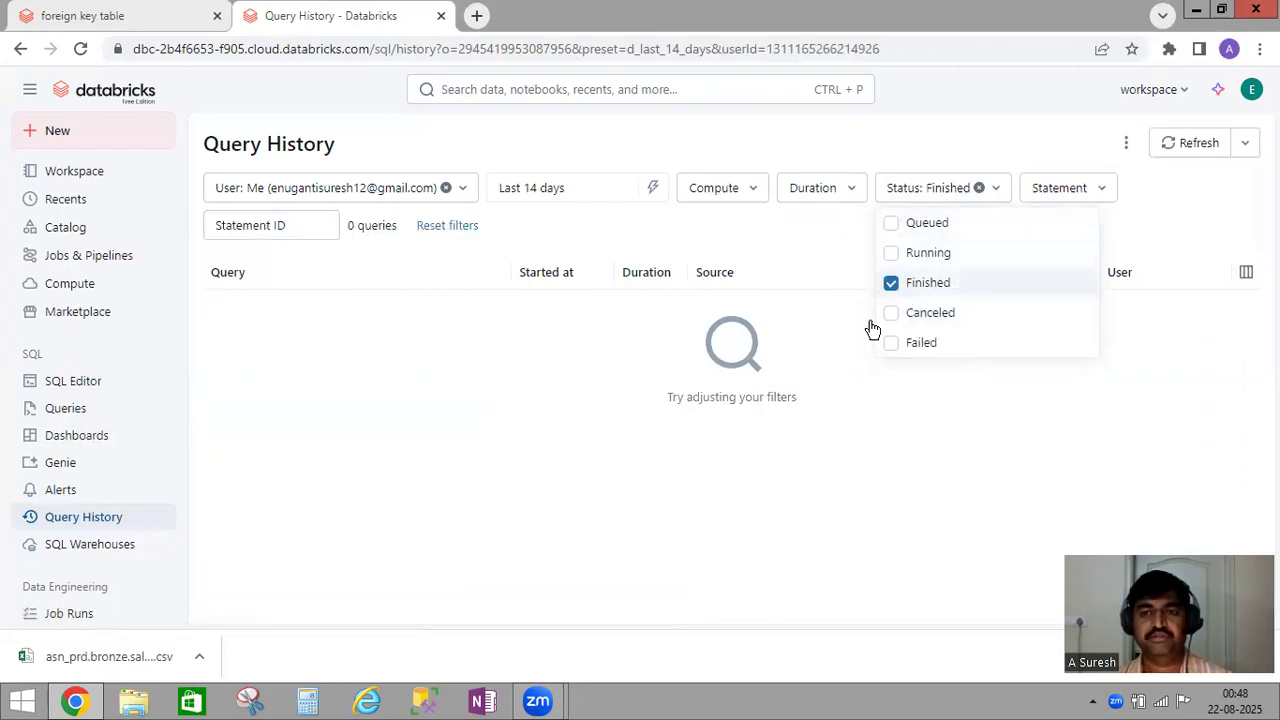
{"action": "left_click", "coordinate": [813, 235]}
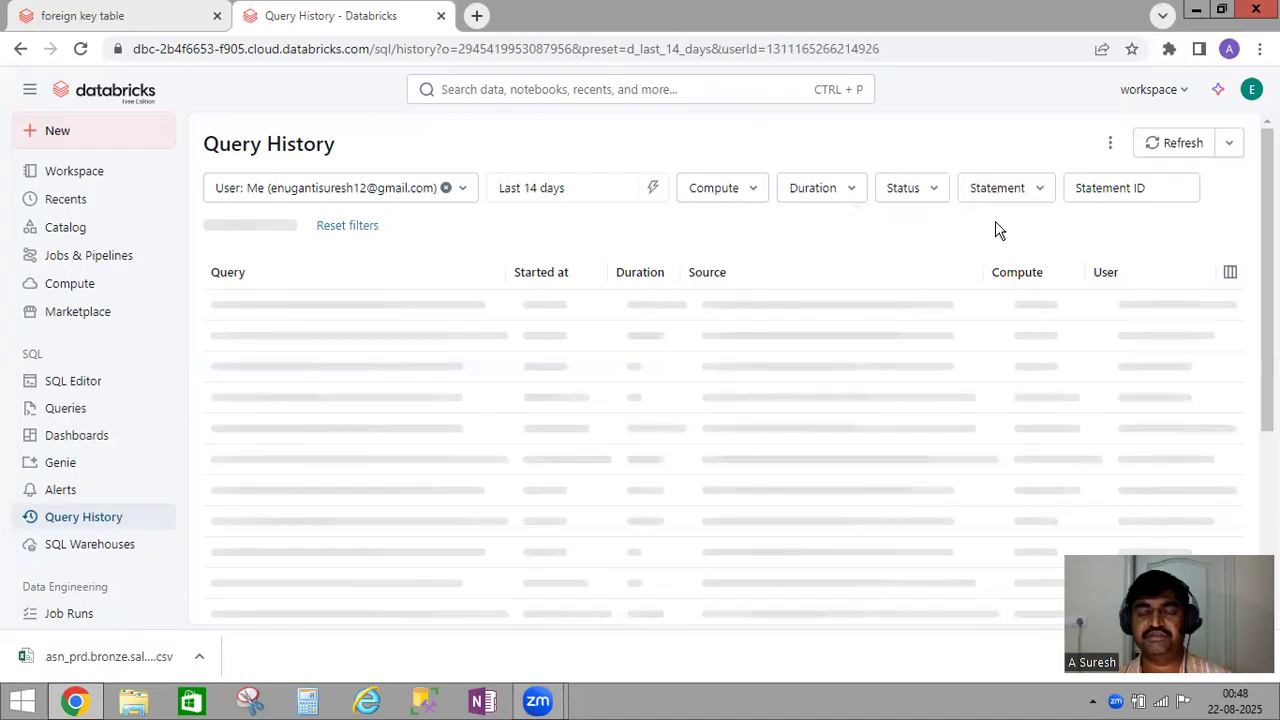
Step: Review the available statement types, filter the query history to DESCRIBE statements, and clear the statement filter
{"action": "left_click", "coordinate": [1041, 195]}
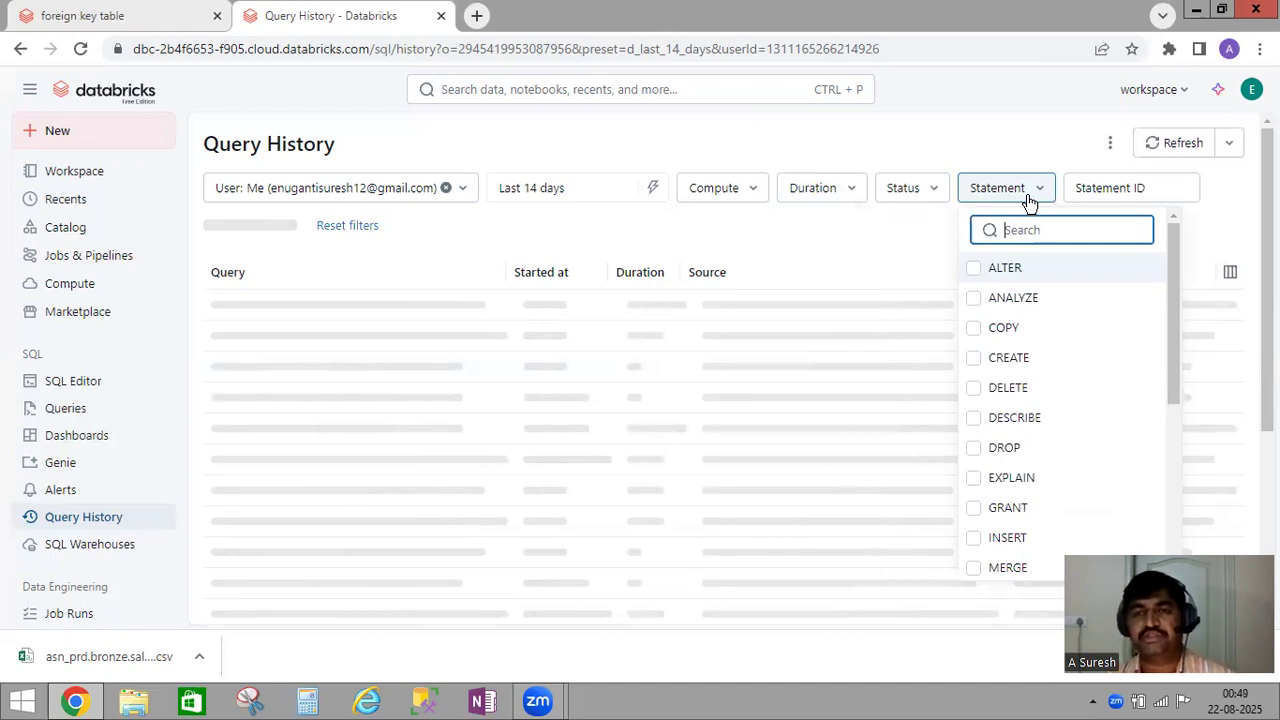
{"action": "scroll", "coordinate": [1030, 326], "scroll_direction": "down", "scroll_amount": 3}
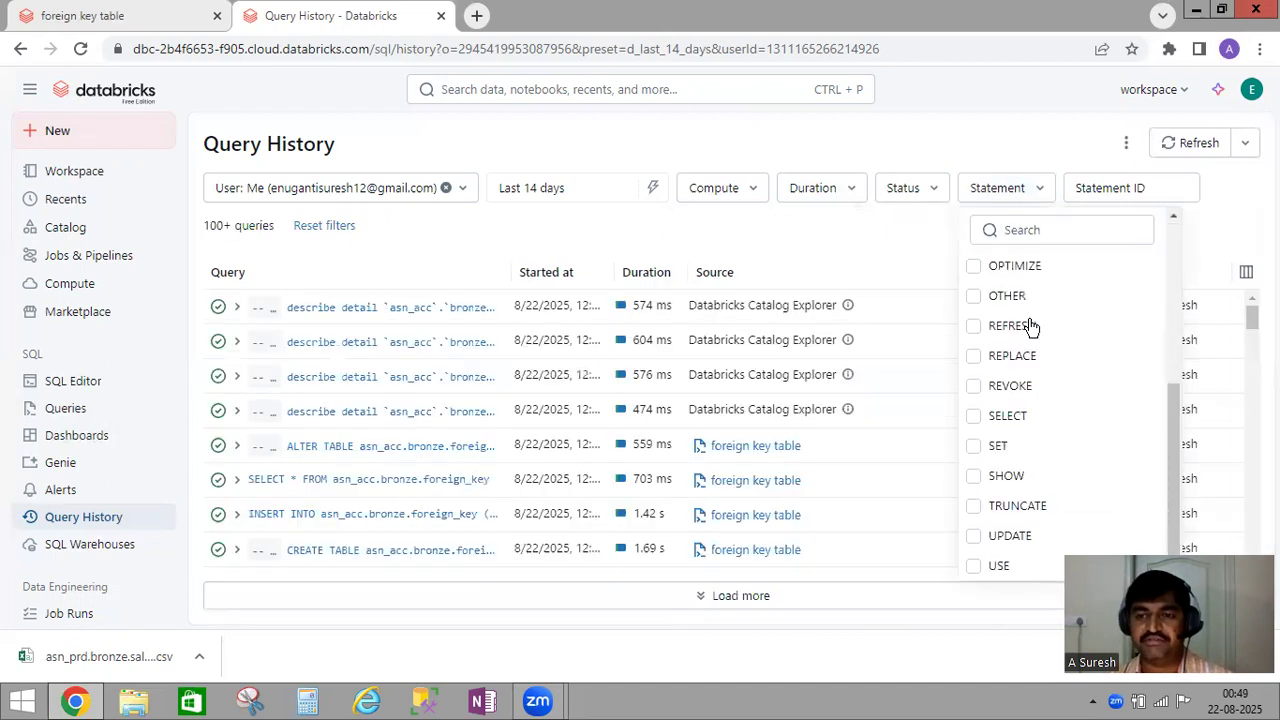
{"action": "scroll", "coordinate": [1030, 326], "scroll_direction": "up", "scroll_amount": 3}
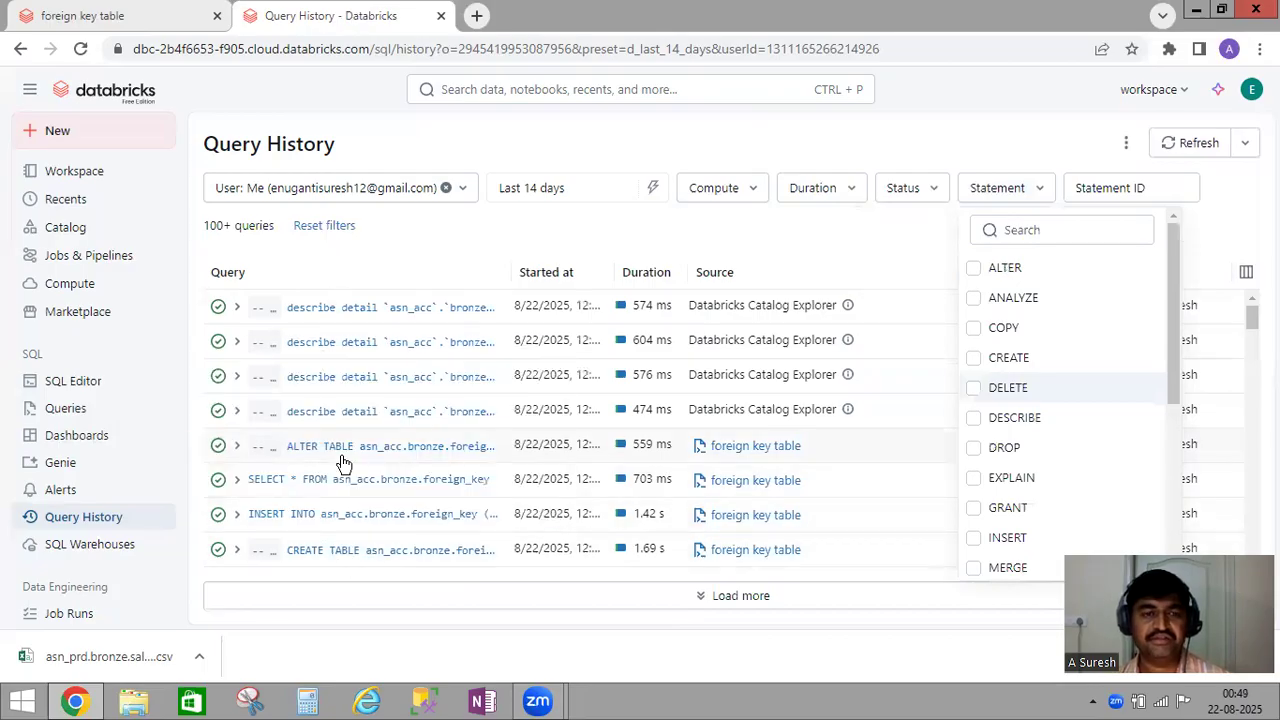
{"action": "scroll", "coordinate": [1067, 362], "scroll_direction": "down", "scroll_amount": 5}
{"action": "scroll", "coordinate": [1066, 363], "scroll_direction": "up", "scroll_amount": 5}
{"action": "scroll", "coordinate": [1026, 410], "scroll_direction": "down", "scroll_amount": 1}
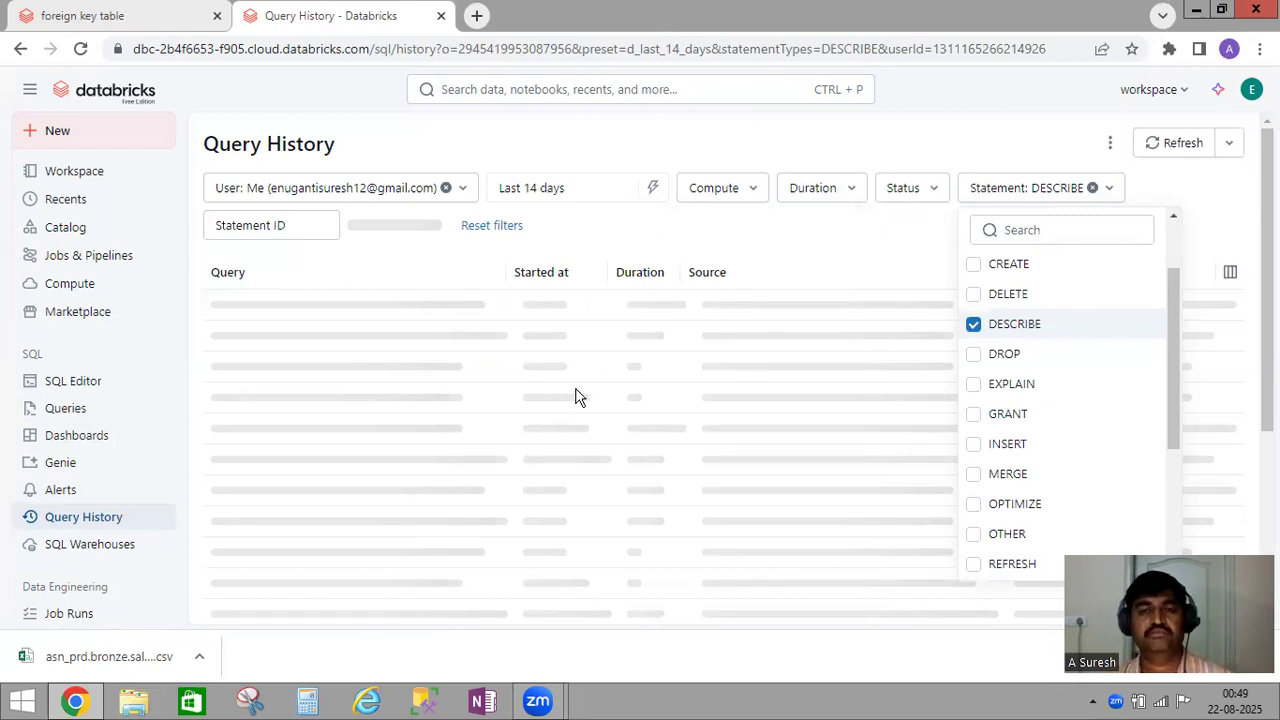
{"action": "left_click", "coordinate": [488, 392]}
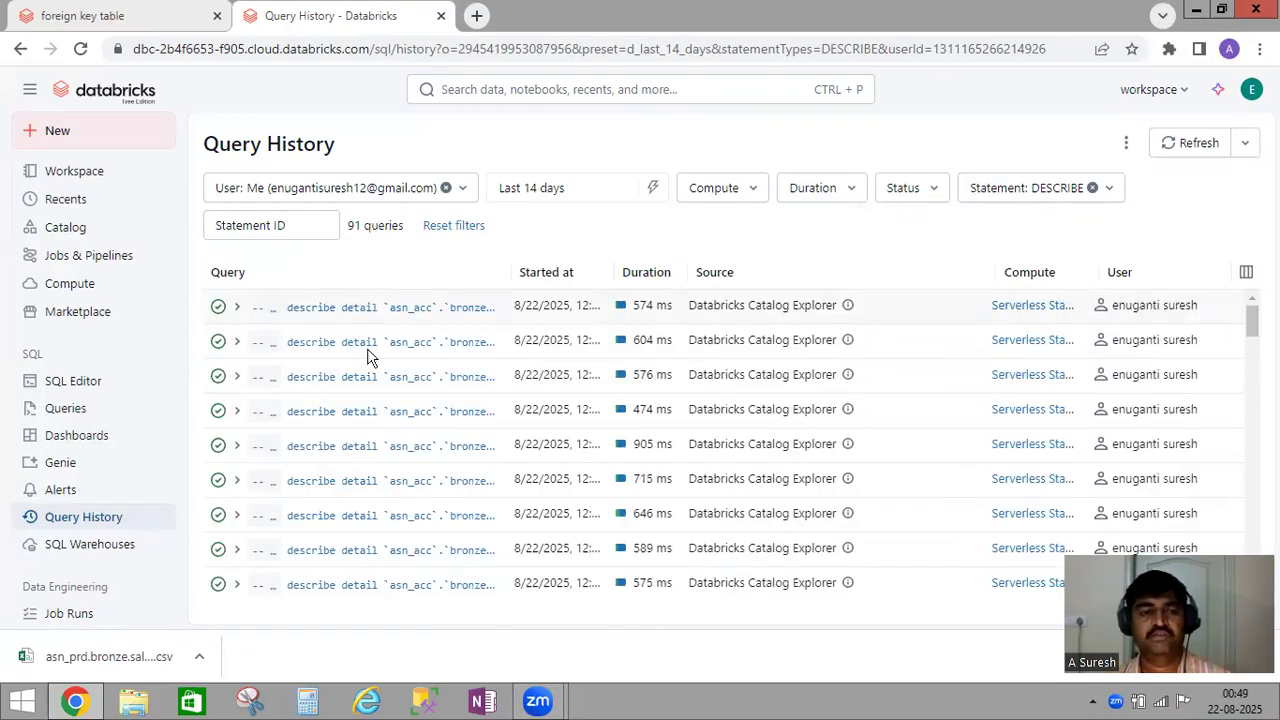
{"action": "left_click", "coordinate": [1093, 188]}
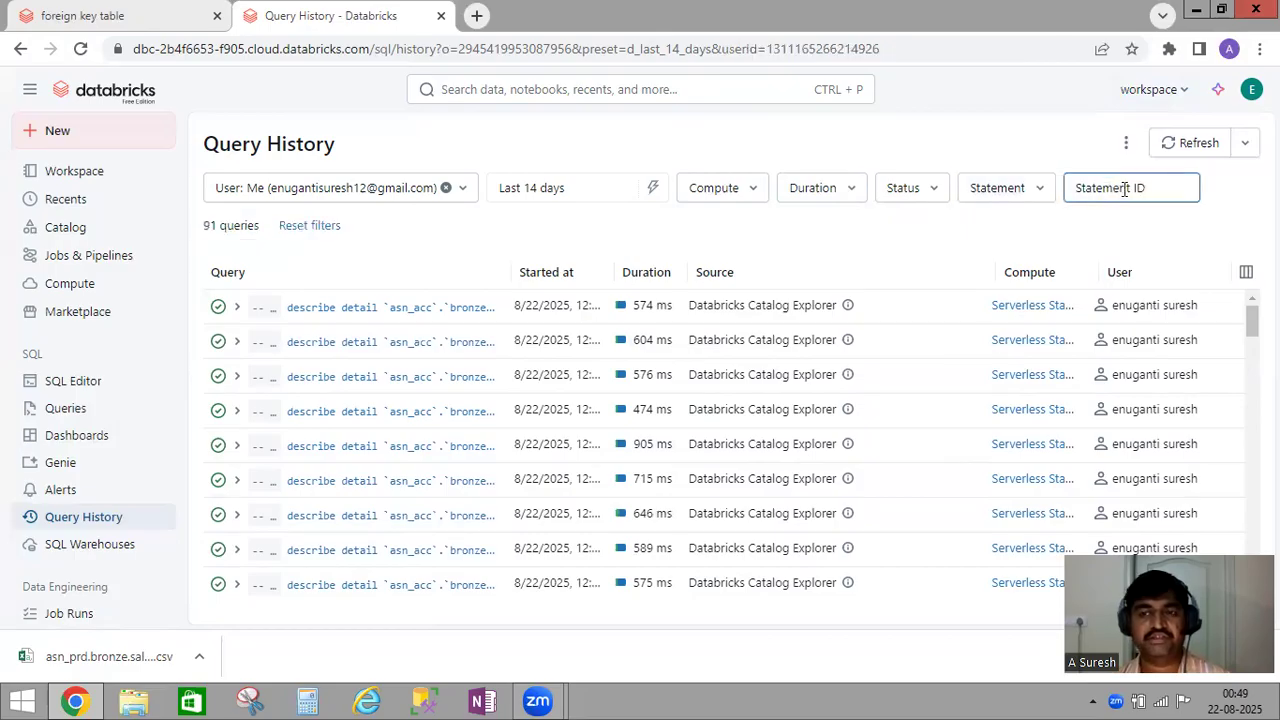
Step: Filter the query history by the DROP statement type to view those queries, and clear the statement filter
{"action": "left_click", "coordinate": [1039, 193]}
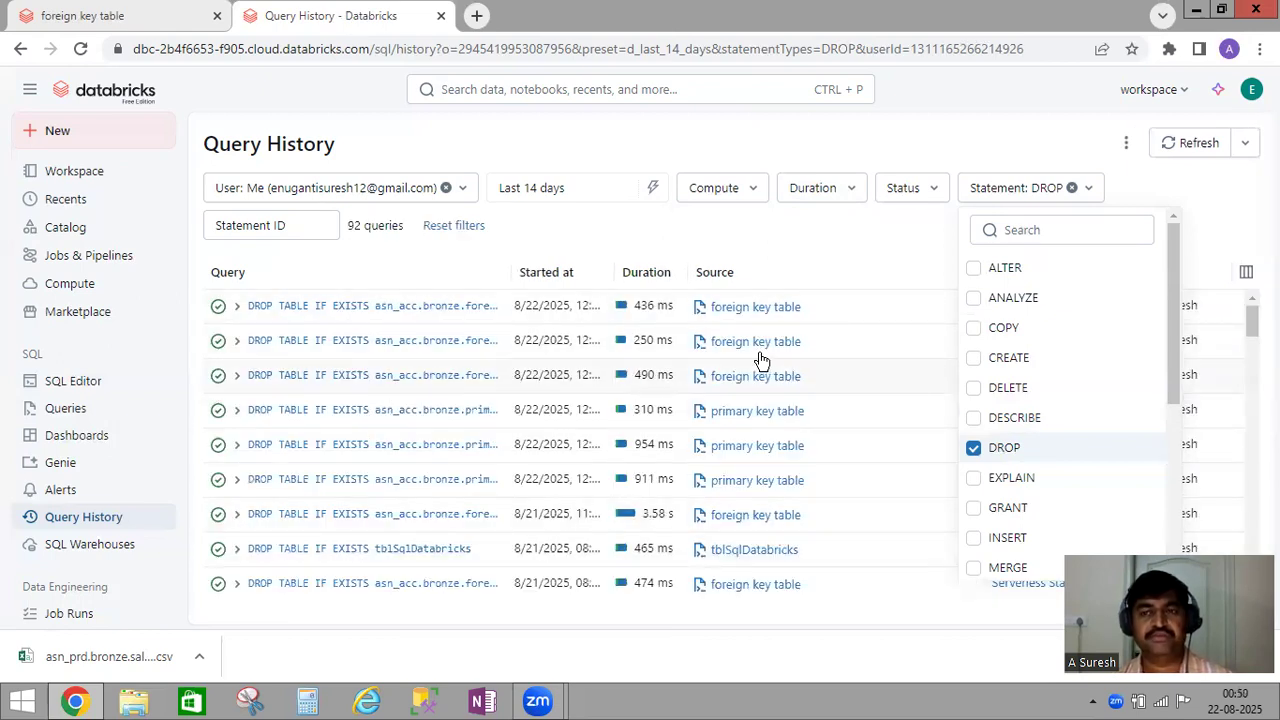
{"action": "scroll", "coordinate": [1040, 480], "scroll_direction": "down", "scroll_amount": 5}
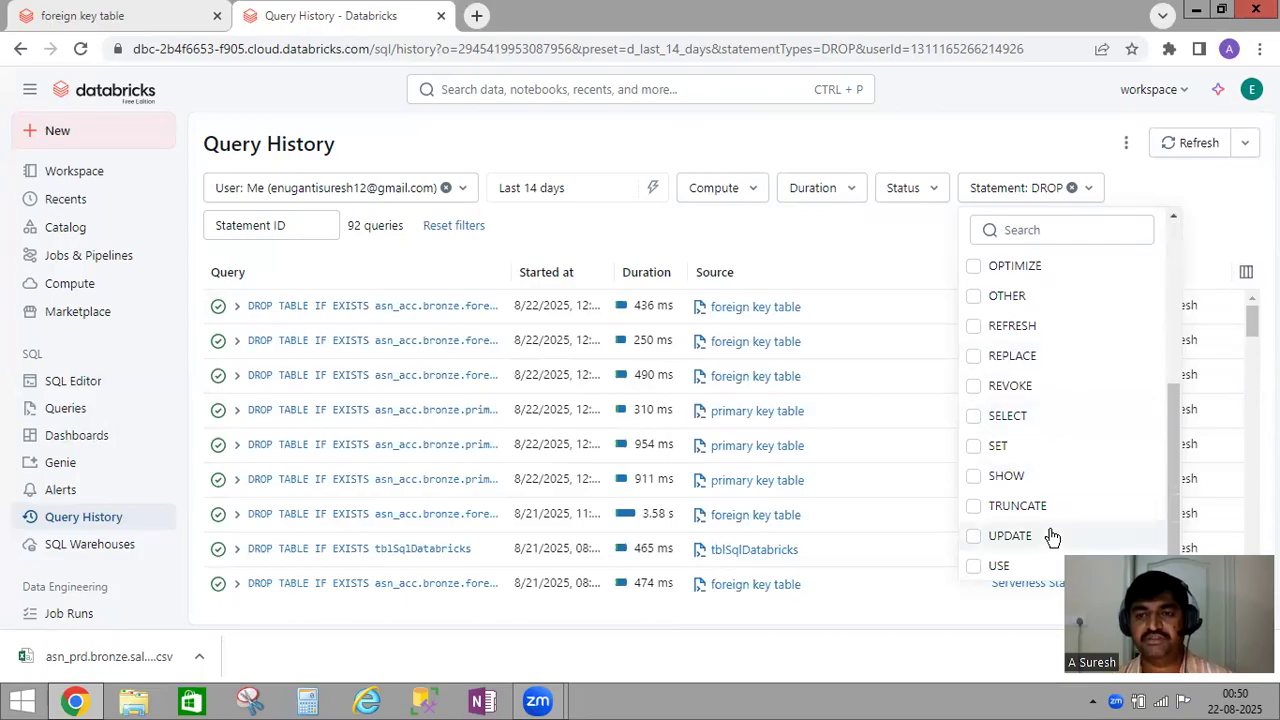
{"action": "scroll", "coordinate": [1041, 533], "scroll_direction": "up", "scroll_amount": 5}
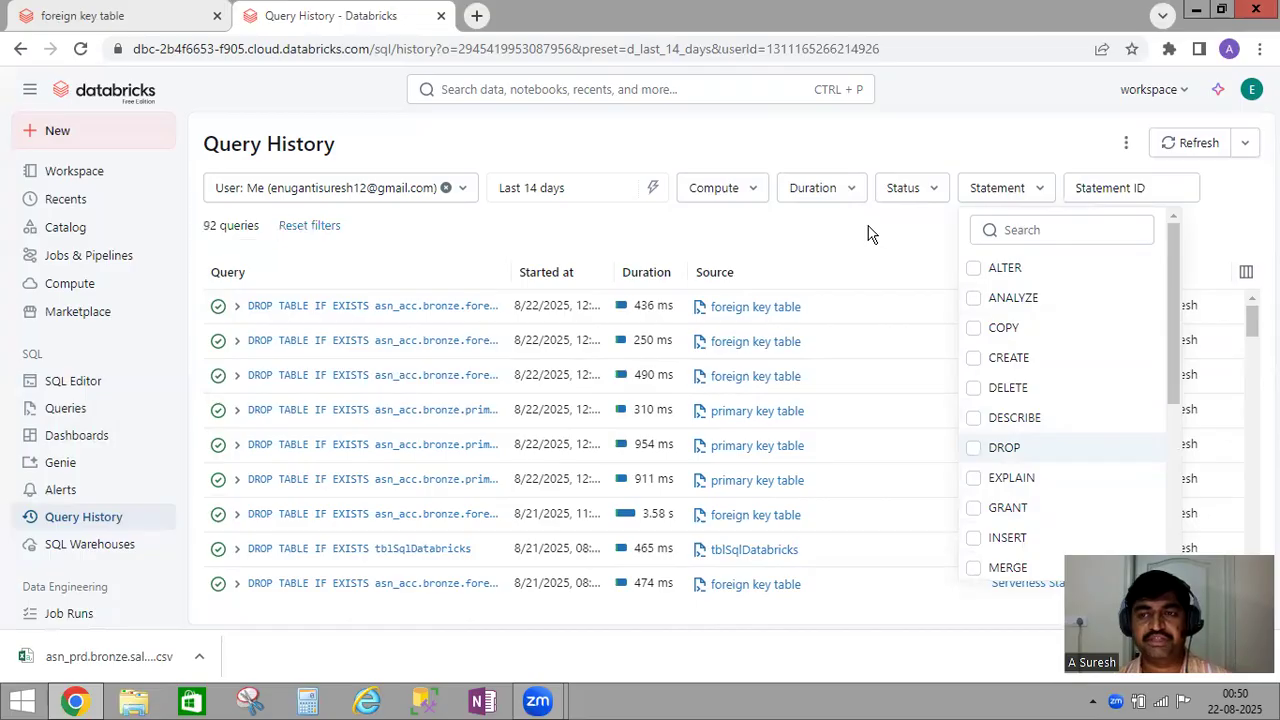
{"action": "left_click", "coordinate": [1158, 192]}
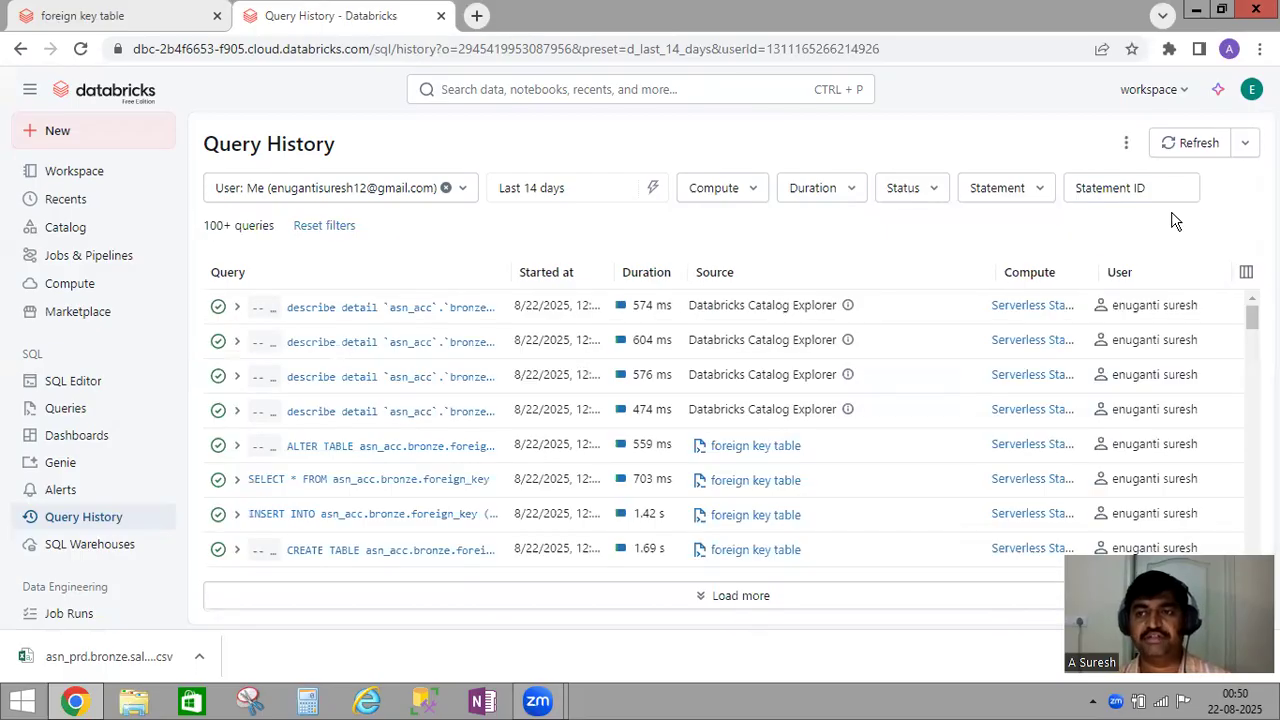
Step: Check the automatic refresh intervals and the option to import a query profile, without applying either
{"action": "left_click", "coordinate": [1248, 143]}
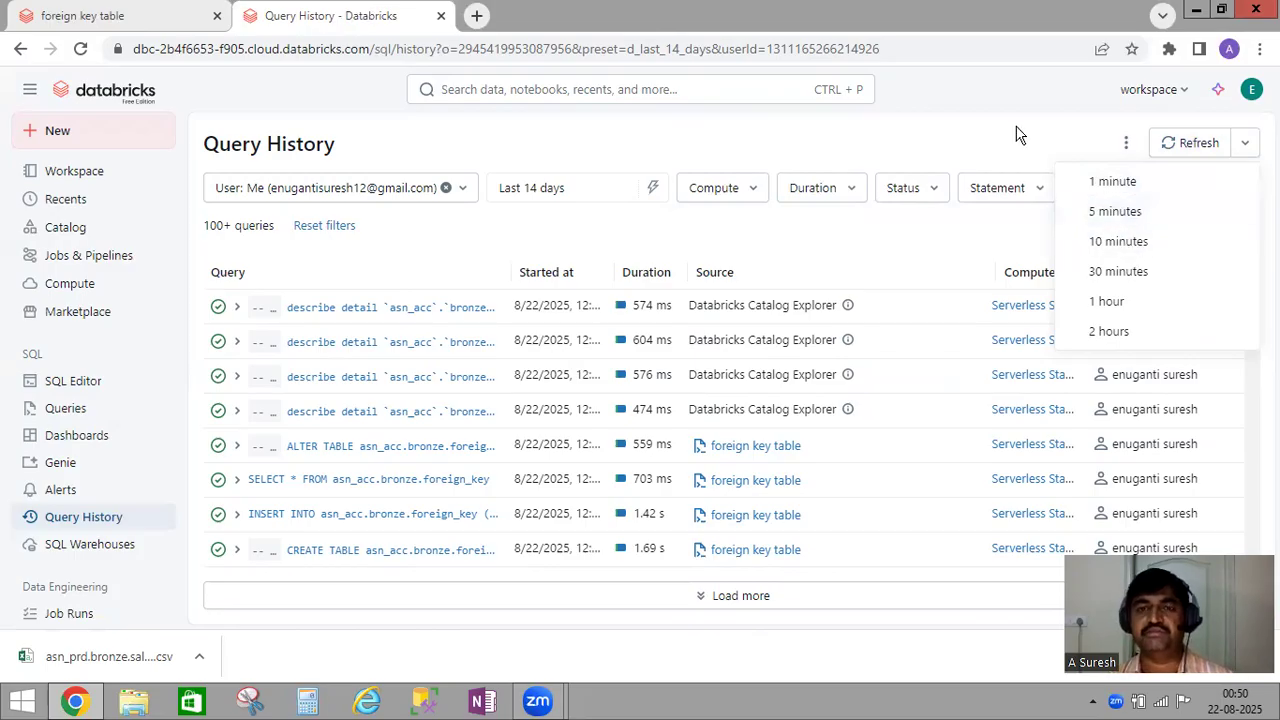
{"action": "left_click", "coordinate": [1124, 144]}
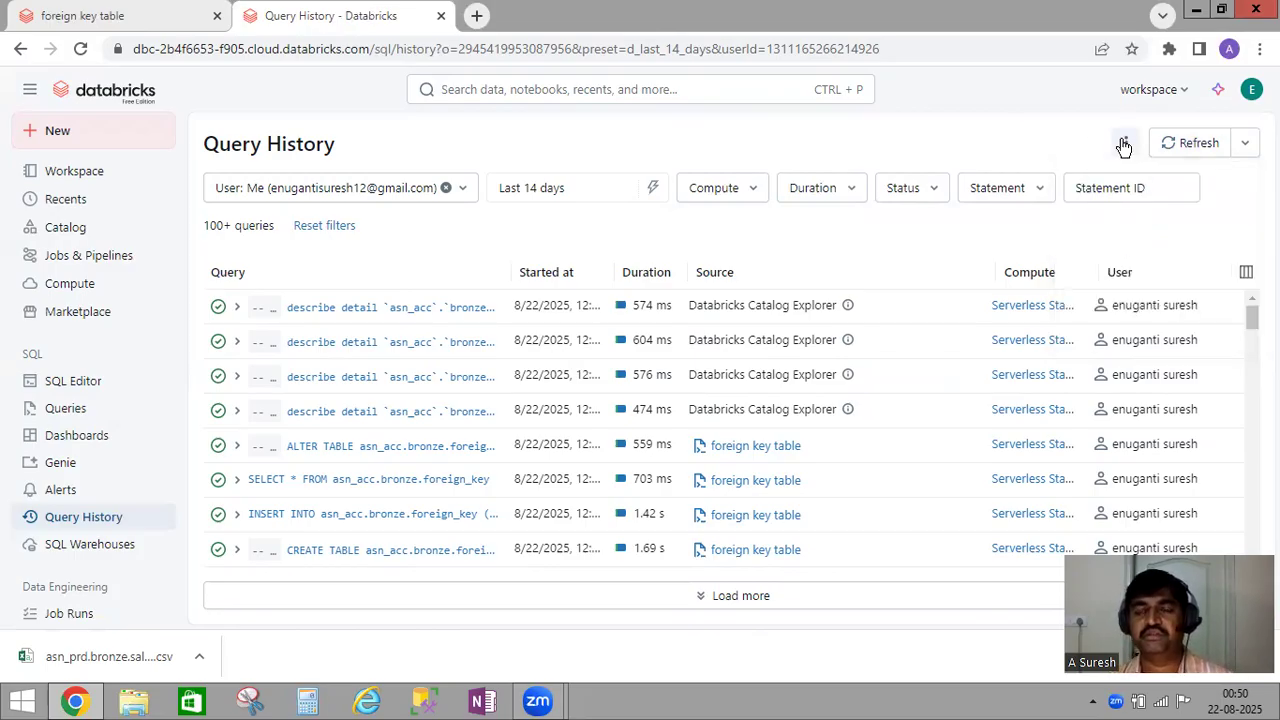
{"action": "left_click", "coordinate": [1124, 145]}
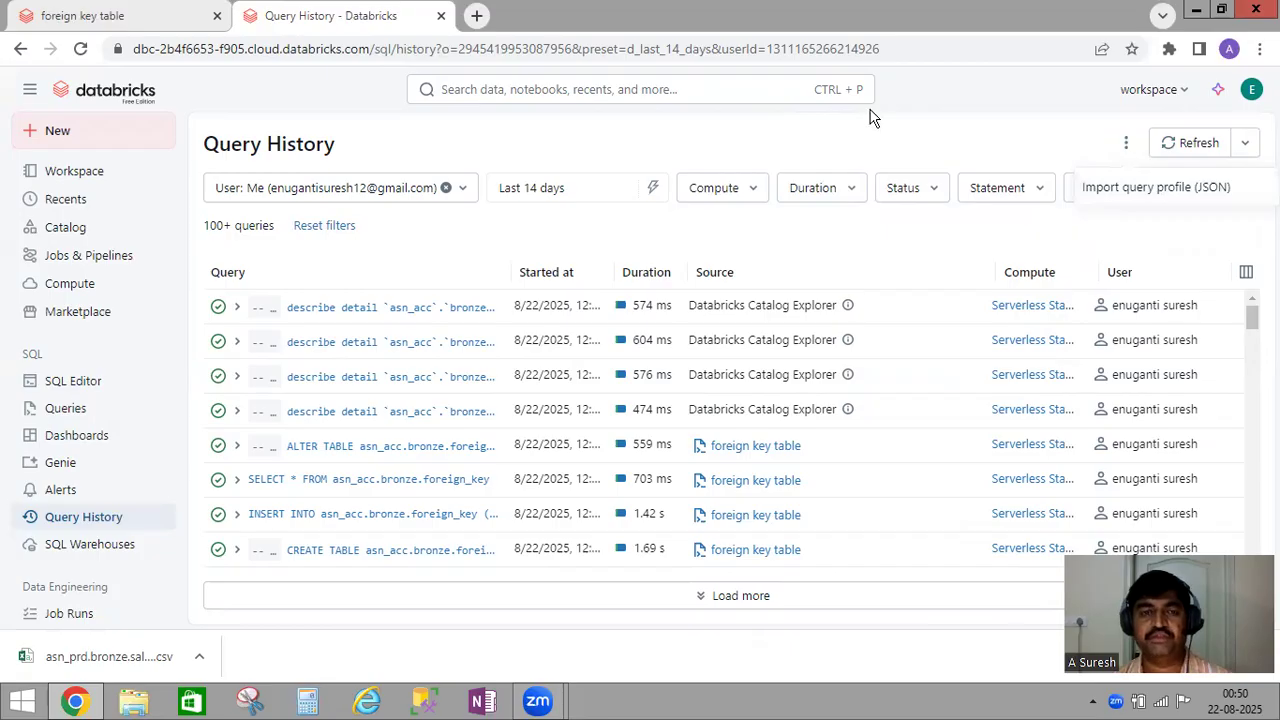
{"action": "left_click", "coordinate": [927, 214]}
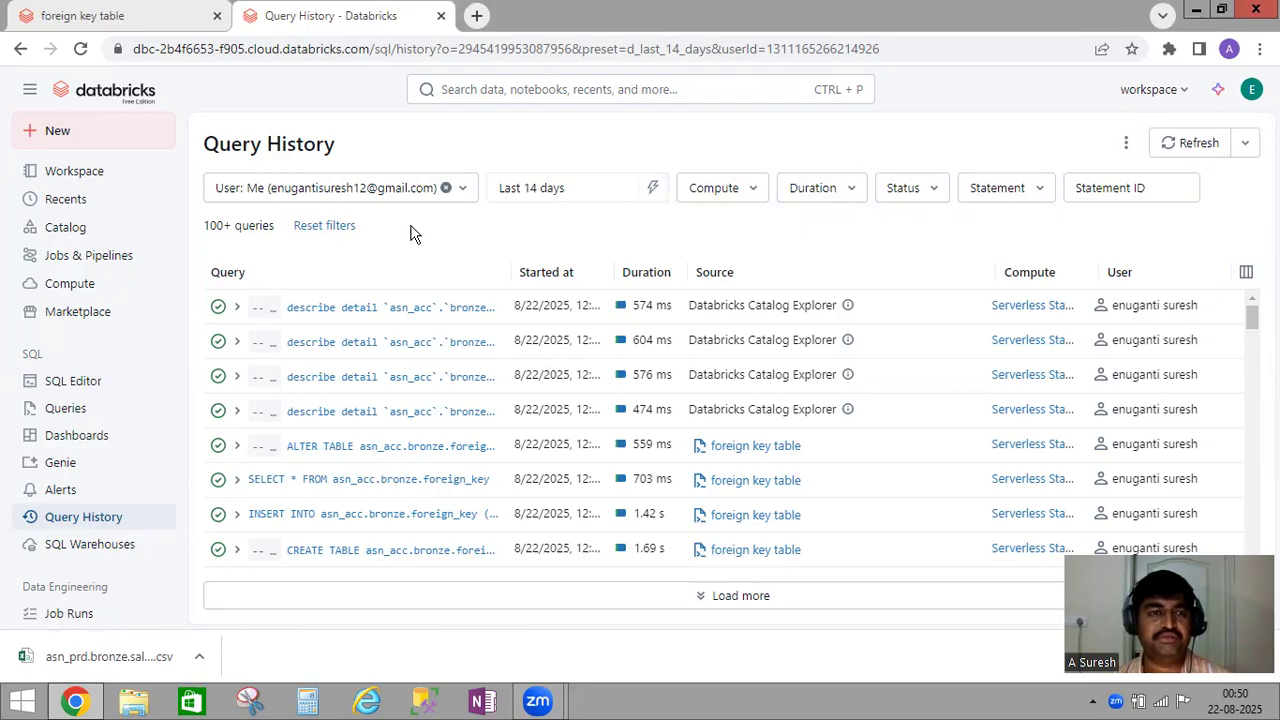
Step: Reset all query history filters to their defaults and look through the unfiltered query list
{"action": "left_click", "coordinate": [325, 227]}
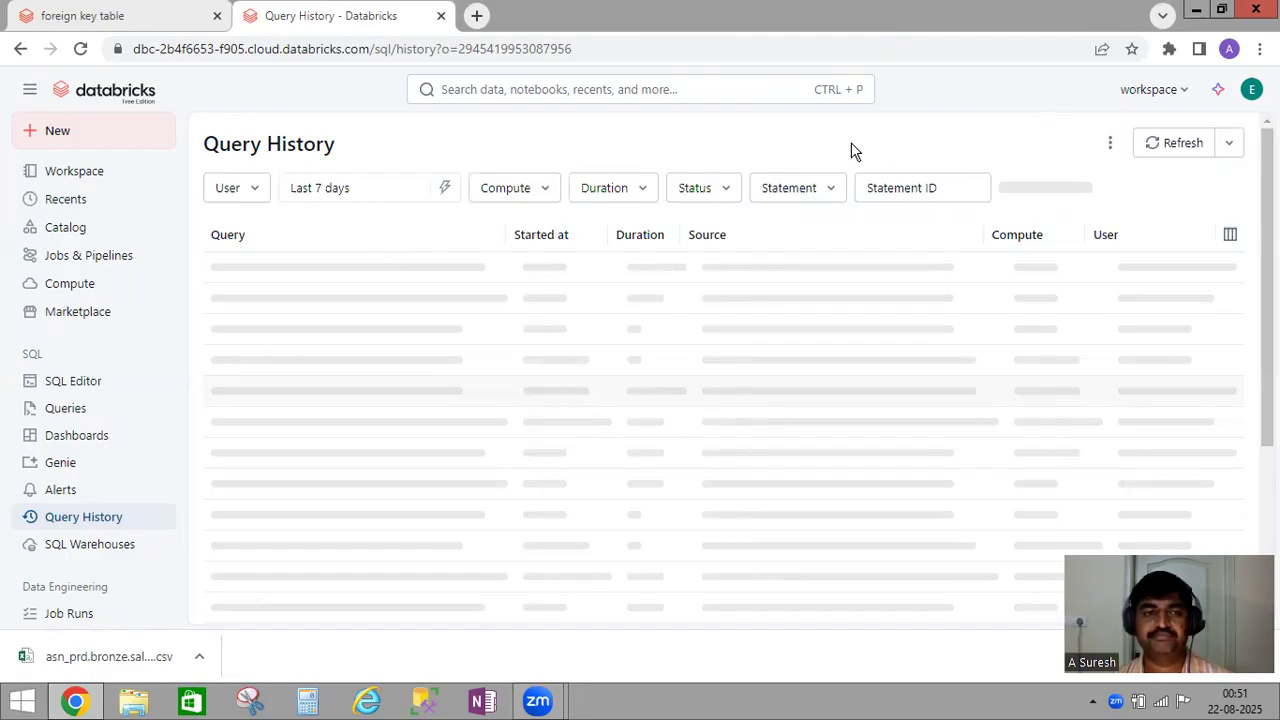
{"action": "scroll", "coordinate": [867, 437], "scroll_direction": "down", "scroll_amount": 5}
{"action": "scroll", "coordinate": [867, 437], "scroll_direction": "up", "scroll_amount": 5}
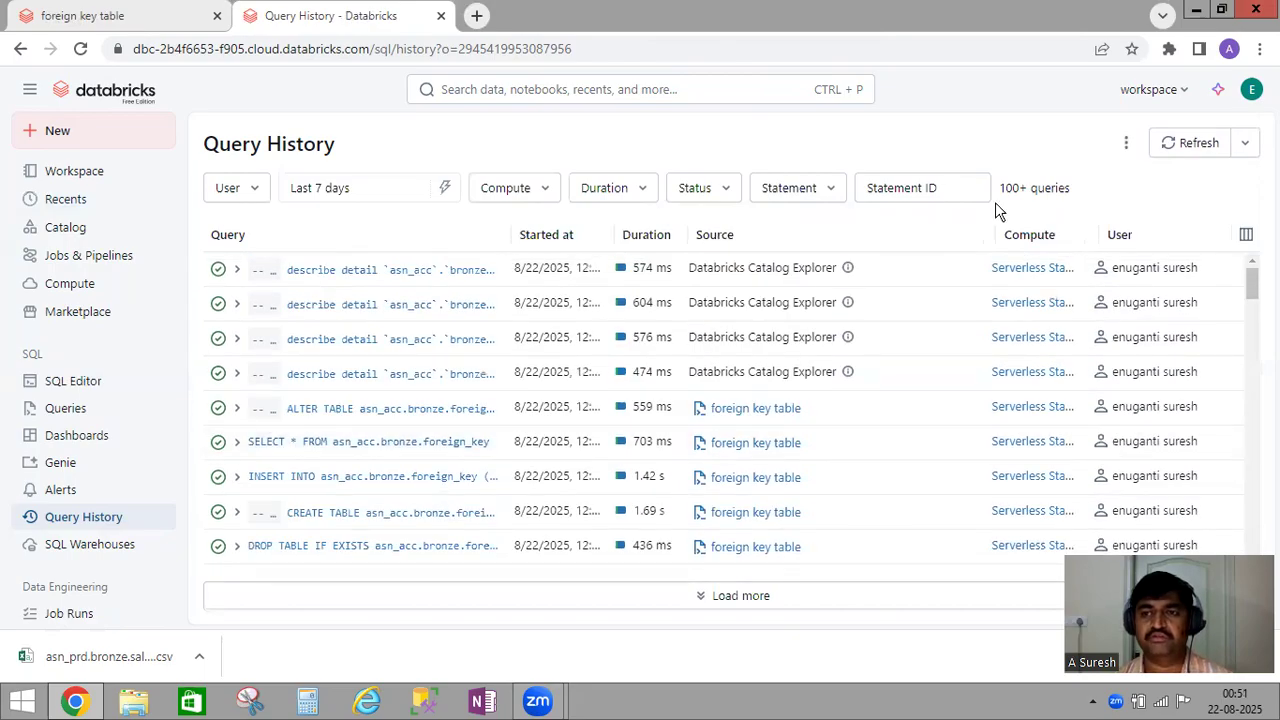